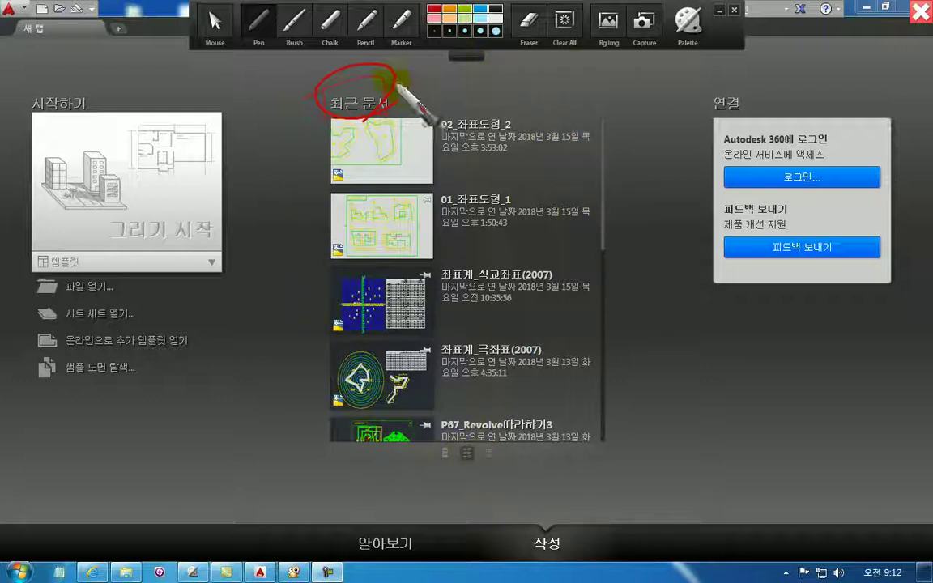
# Dismiss the annotation overlay and start a new drawing from the start page
pyautogui.click(399, 31)
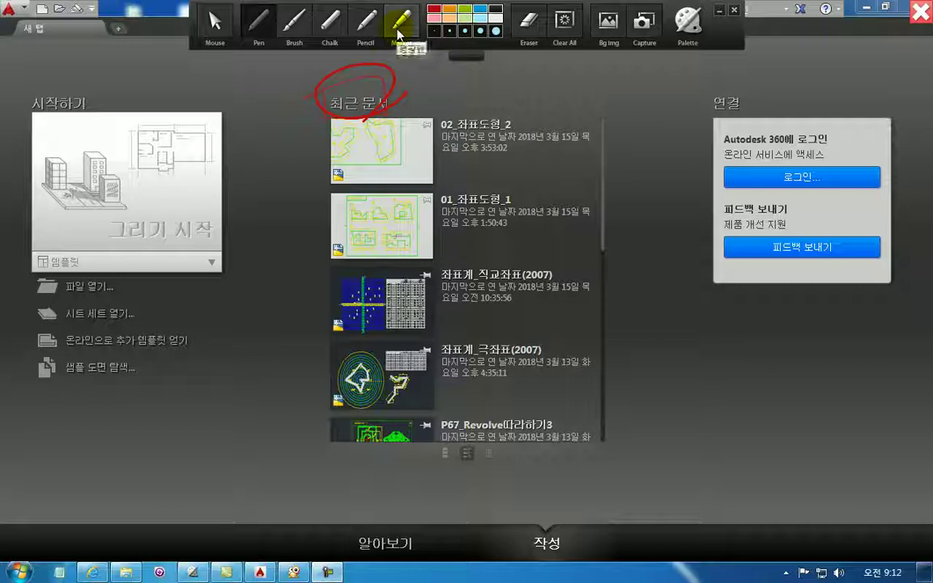
pyautogui.click(919, 12)
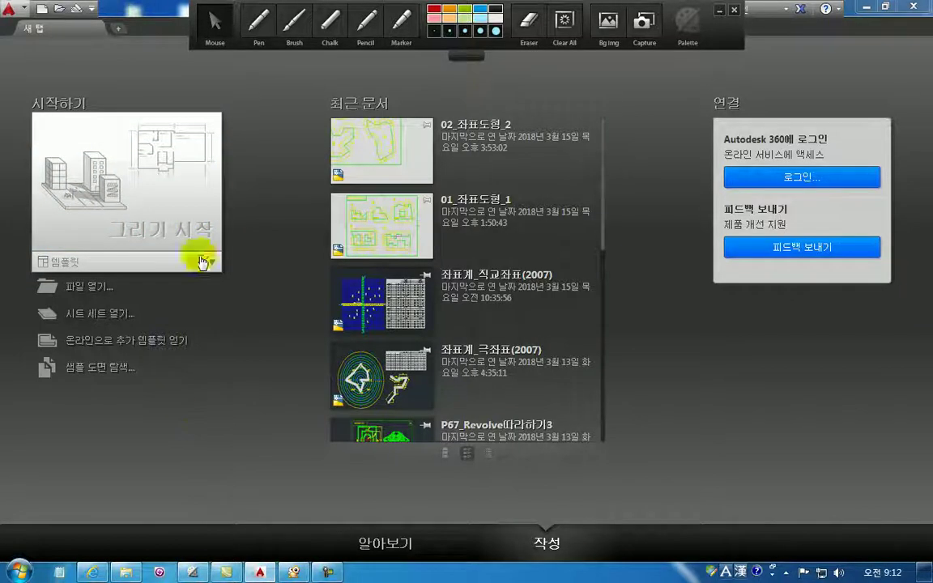
pyautogui.click(176, 237)
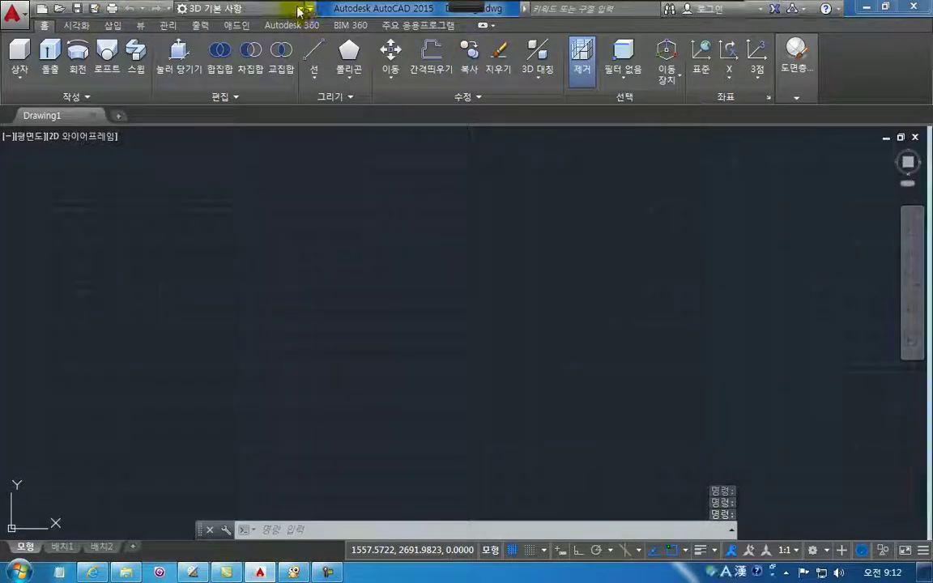
# Switch the workspace to 제도 및 주석 and close the floating palette that covers the drawing area
pyautogui.click(300, 9)
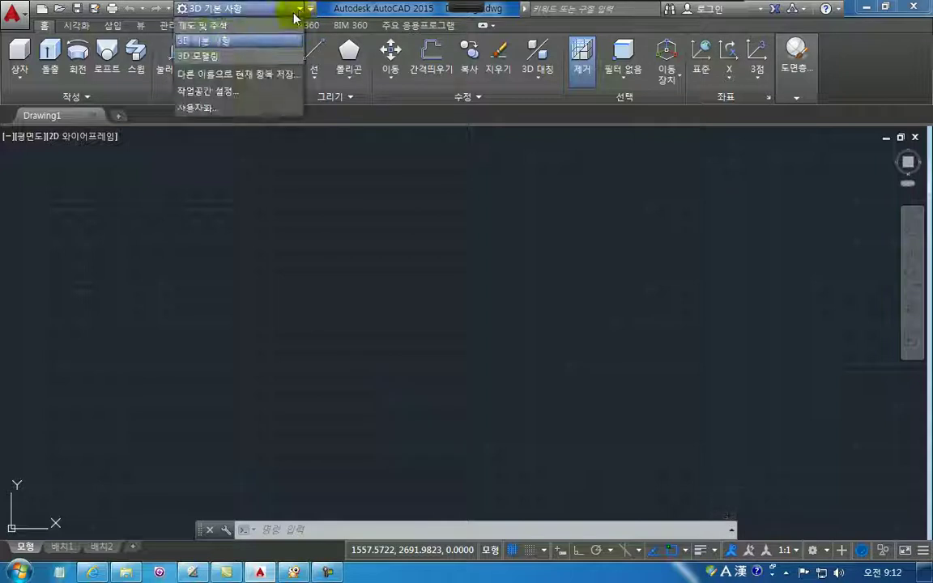
pyautogui.click(204, 25)
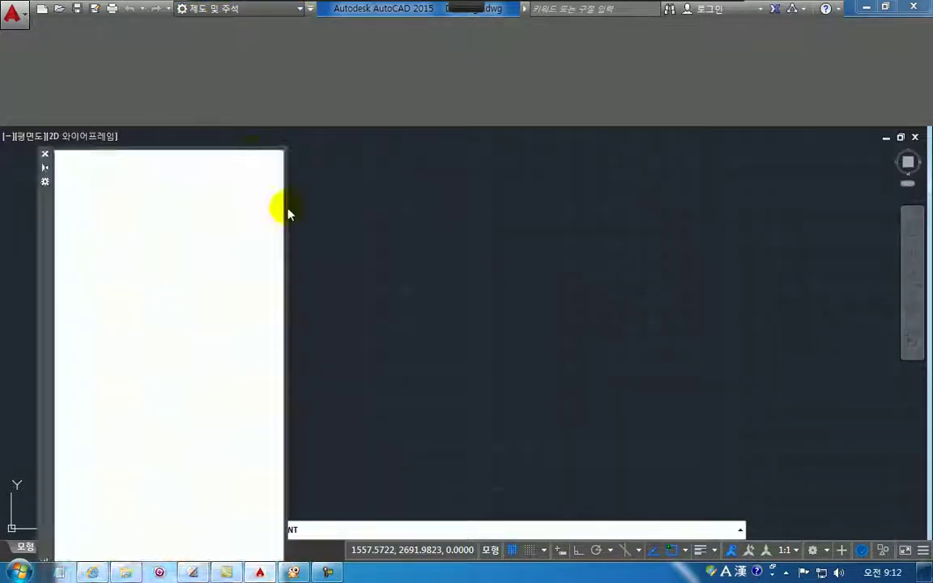
pyautogui.click(45, 153)
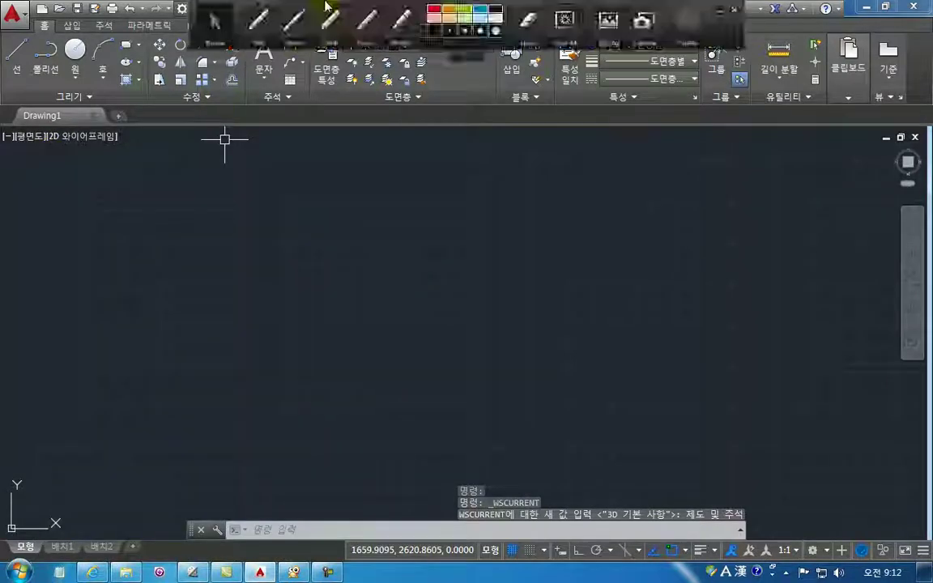
# Open the drawing file 03_원_1 from the 도면_160524 folder
pyautogui.click(61, 10)
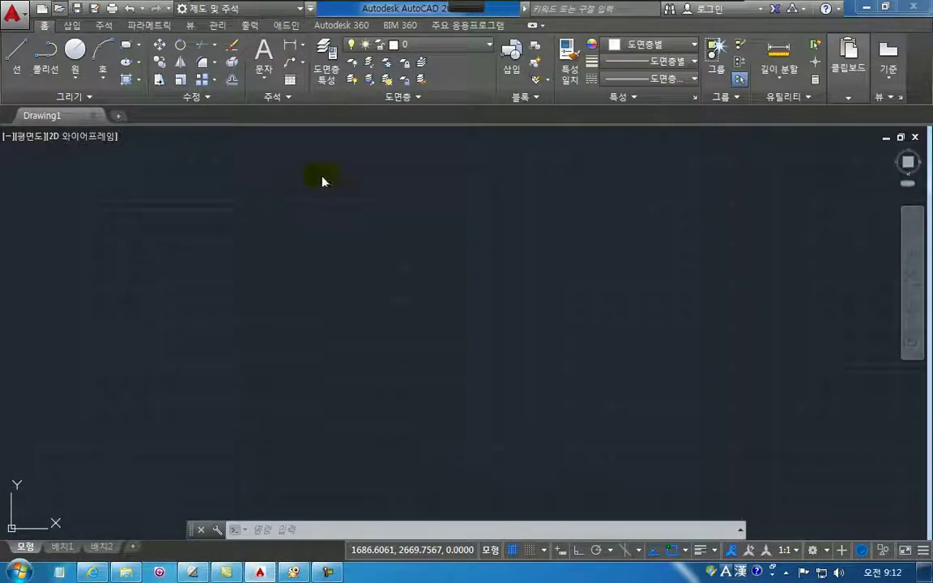
pyautogui.click(328, 187)
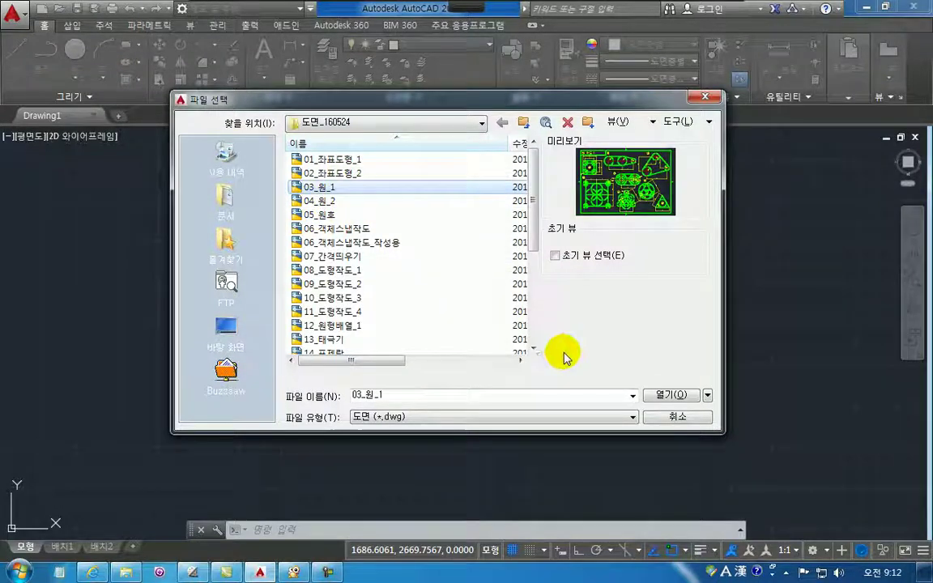
pyautogui.click(677, 395)
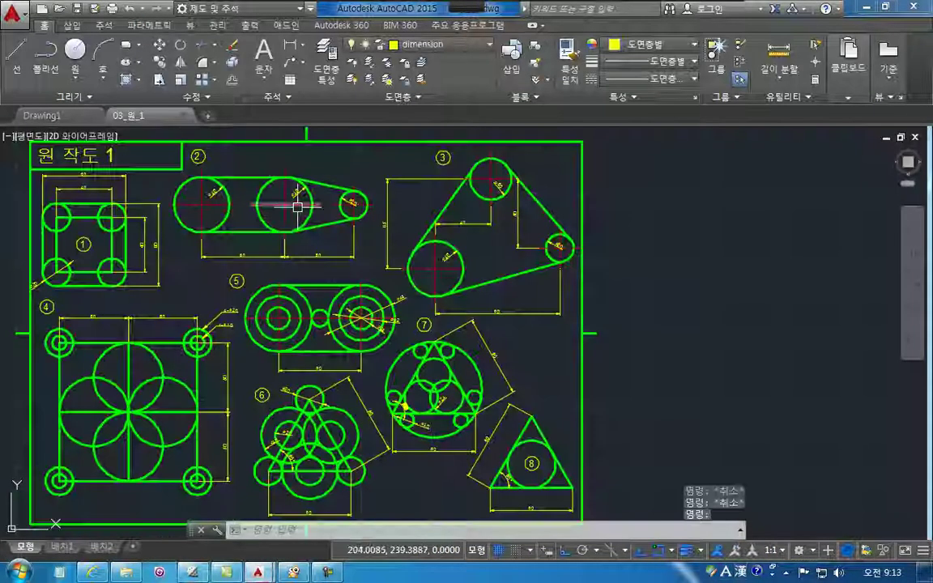
# Cancel any active command and zoom the circle exercise sheet to its extents
pyautogui.rightClick(297, 207)
pyautogui.press('Escape')
pyautogui.press('Escape')
pyautogui.write('z')
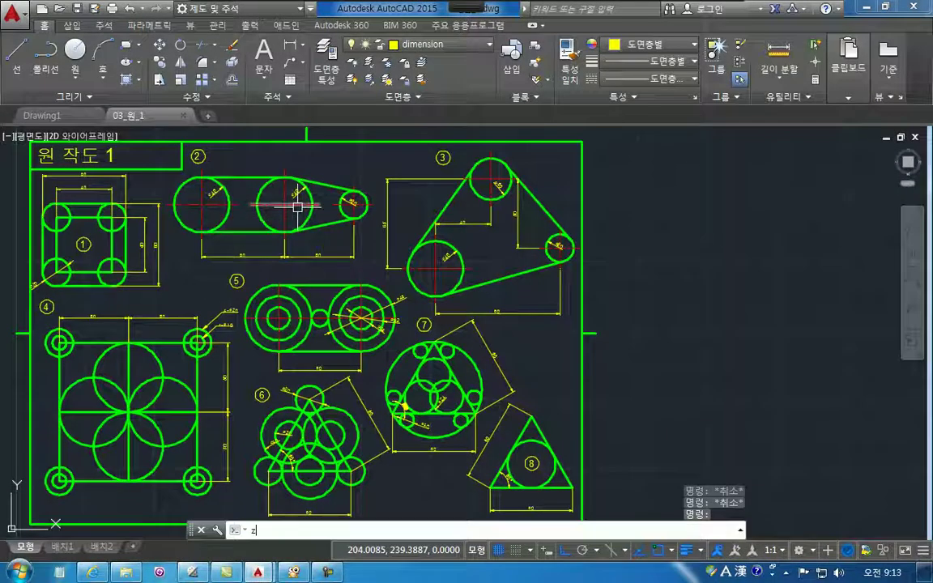
pyautogui.press('Return')
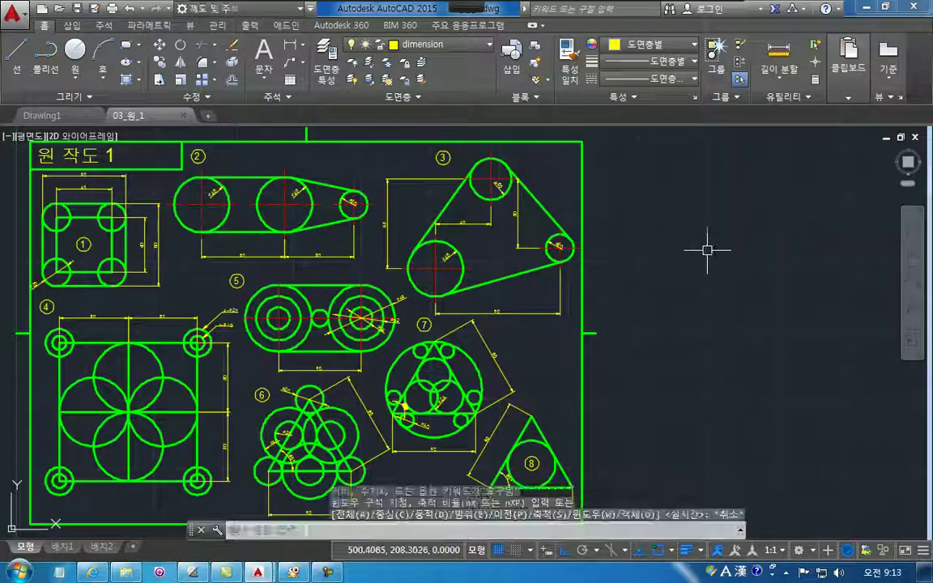
pyautogui.write('e')
pyautogui.press('Return')
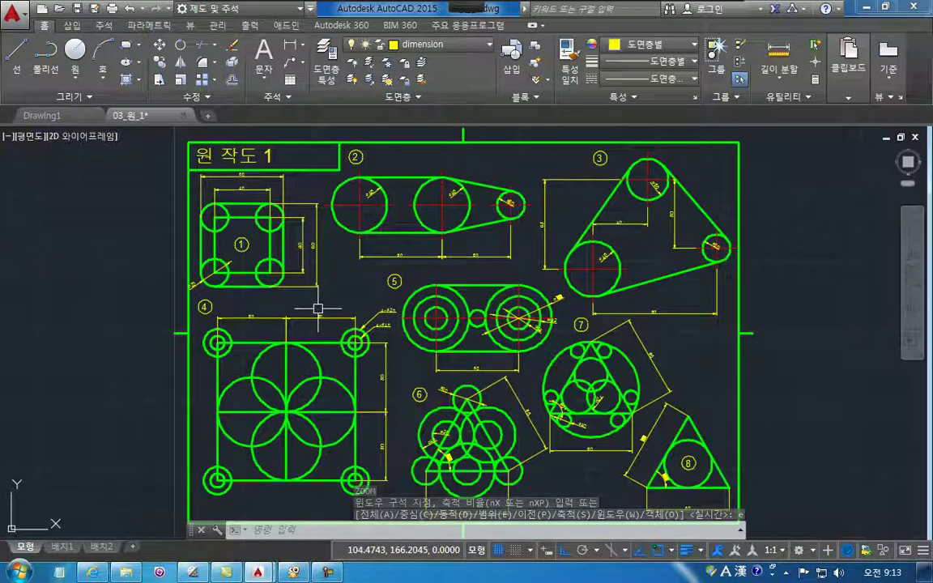
# Mark up the Circle tool and its expansion arrow with white pen strokes and a handwritten label
pyautogui.click(496, 21)
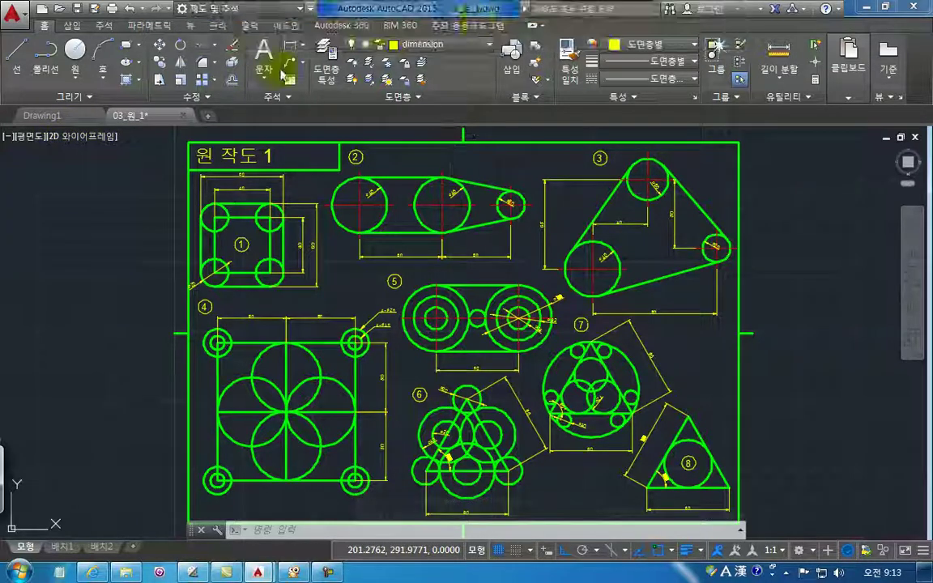
pyautogui.moveTo(65, 37)
pyautogui.mouseDown()
pyautogui.moveTo(64, 85)
pyautogui.moveTo(70, 36)
pyautogui.moveTo(82, 35)
pyautogui.moveTo(89, 96)
pyautogui.moveTo(63, 70)
pyautogui.moveTo(86, 83)
pyautogui.moveTo(65, 86)
pyautogui.moveTo(79, 166)
pyautogui.mouseUp()
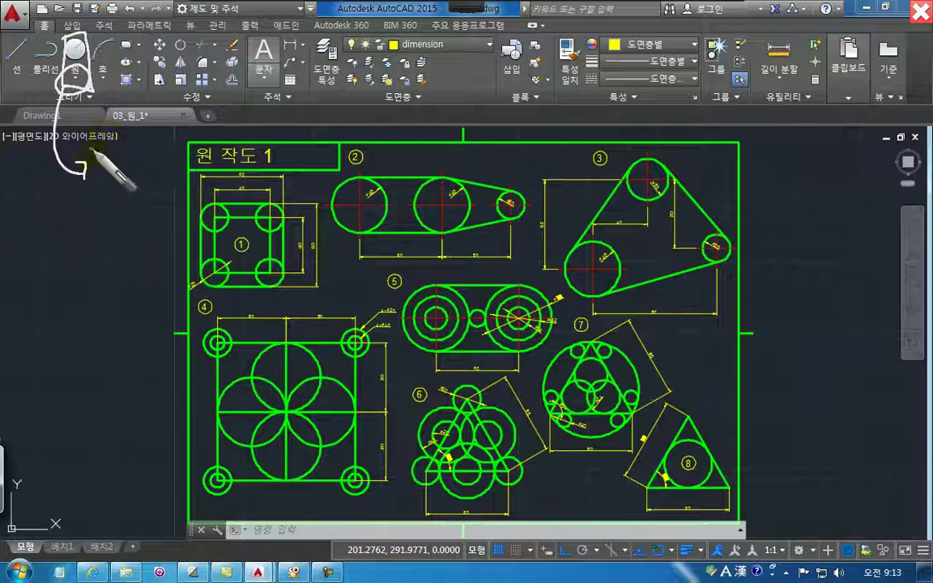
pyautogui.moveTo(106, 154); pyautogui.dragTo(122, 140)
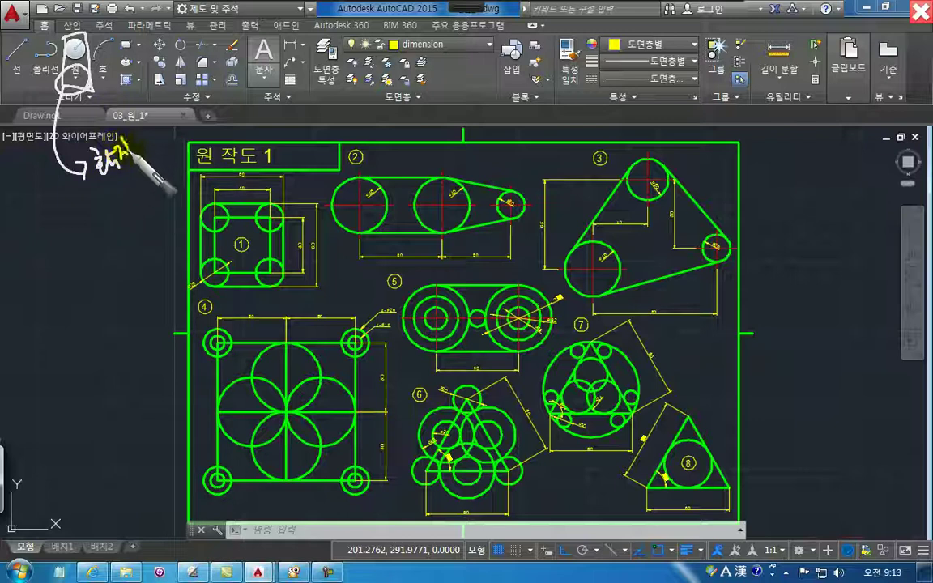
pyautogui.moveTo(74, 50)
pyautogui.mouseDown()
pyautogui.moveTo(91, 84)
pyautogui.moveTo(89, 149)
pyautogui.moveTo(109, 174)
pyautogui.moveTo(90, 89)
pyautogui.moveTo(93, 122)
pyautogui.mouseUp()
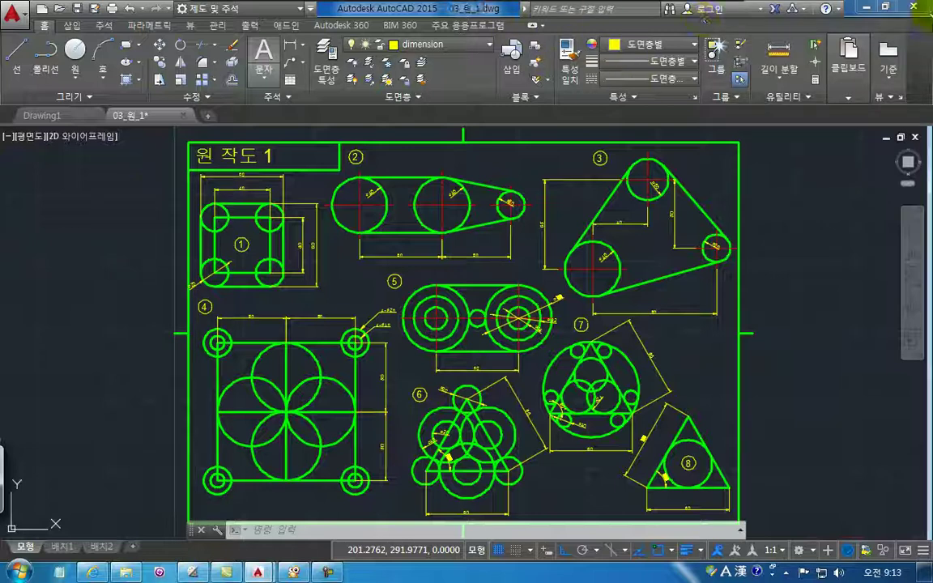
# Expand the circle creation methods, paste a screen capture into the 알씨 image viewer, and enlarge the listed options
pyautogui.click(76, 80)
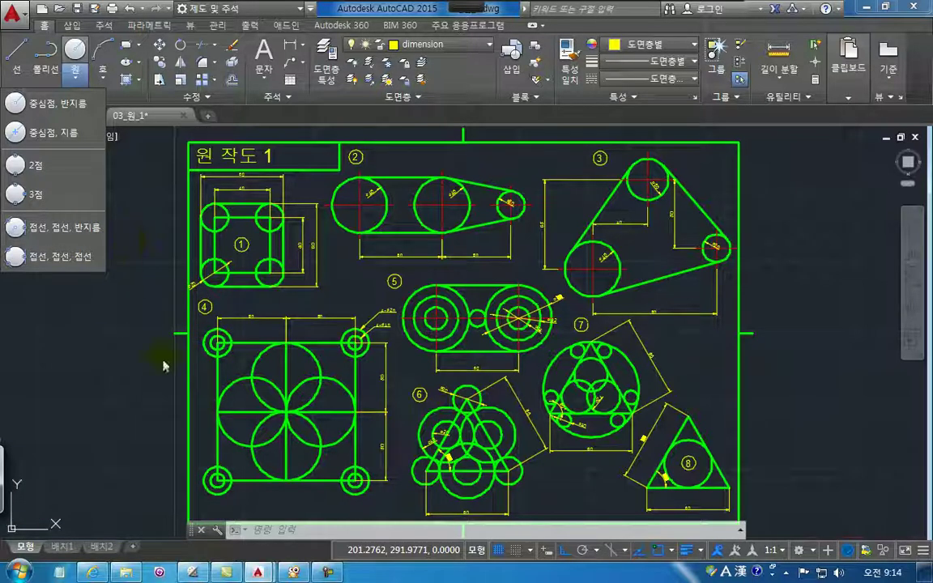
pyautogui.click(293, 571)
pyautogui.hotkey('ctrl', 'v')
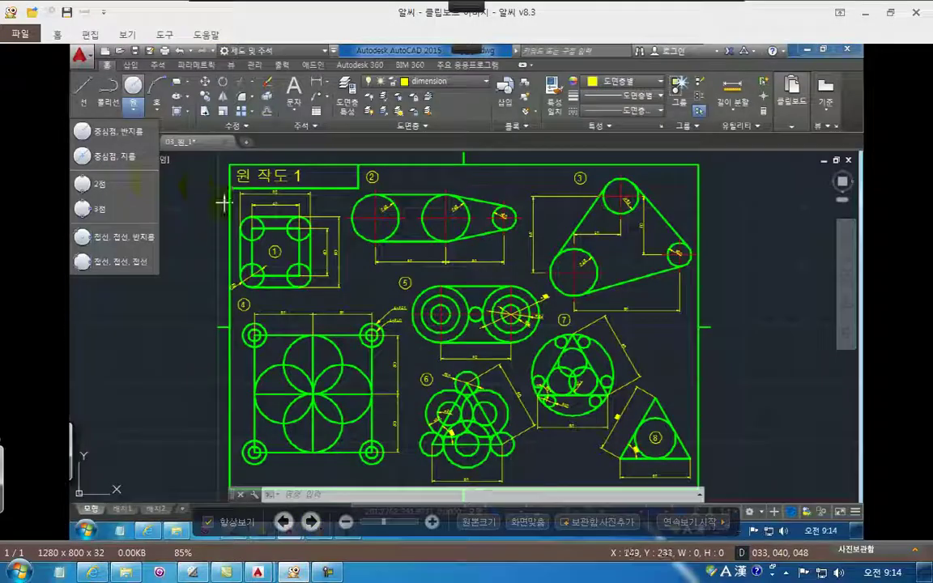
pyautogui.scroll(5, 83, 139)
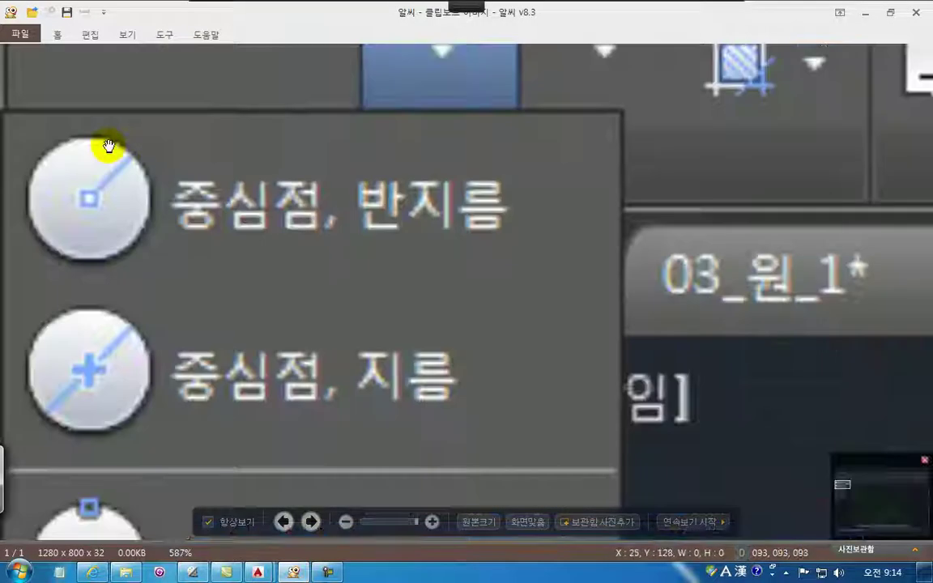
# Box 중심점, underline 반지름 and 지름 in red on the enlarged capture, then dismiss the markup and minimize the viewer
pyautogui.moveTo(483, 6)
pyautogui.click(445, 16)
pyautogui.moveTo(186, 241)
pyautogui.mouseDown()
pyautogui.moveTo(244, 240)
pyautogui.moveTo(343, 216)
pyautogui.moveTo(199, 156)
pyautogui.moveTo(176, 212)
pyautogui.mouseUp()
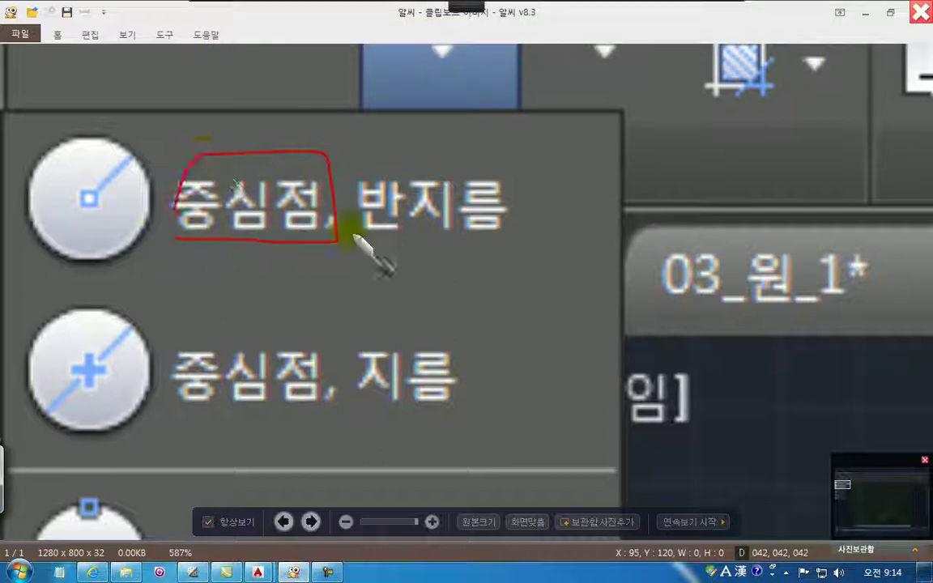
pyautogui.moveTo(367, 235); pyautogui.dragTo(528, 243)
pyautogui.moveTo(337, 400); pyautogui.dragTo(482, 407)
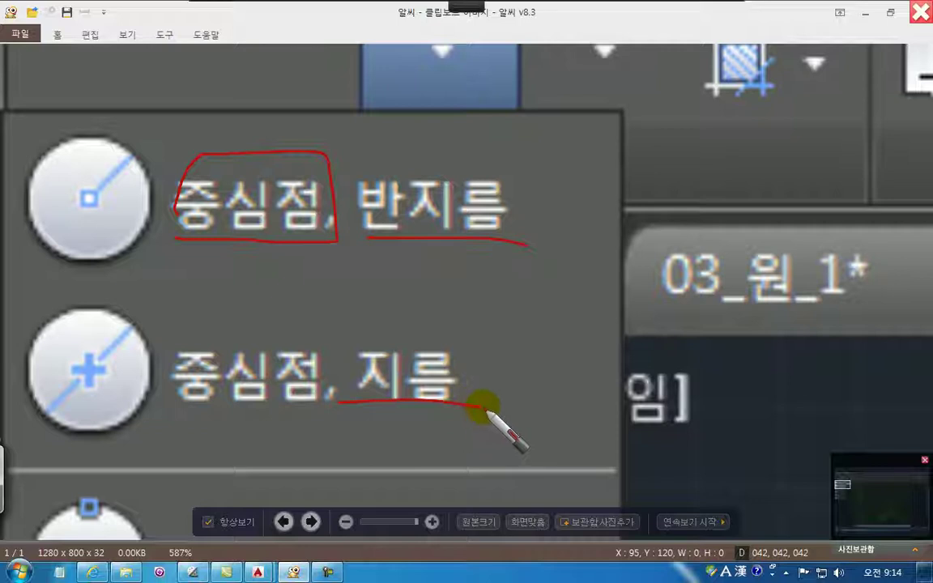
pyautogui.click(919, 11)
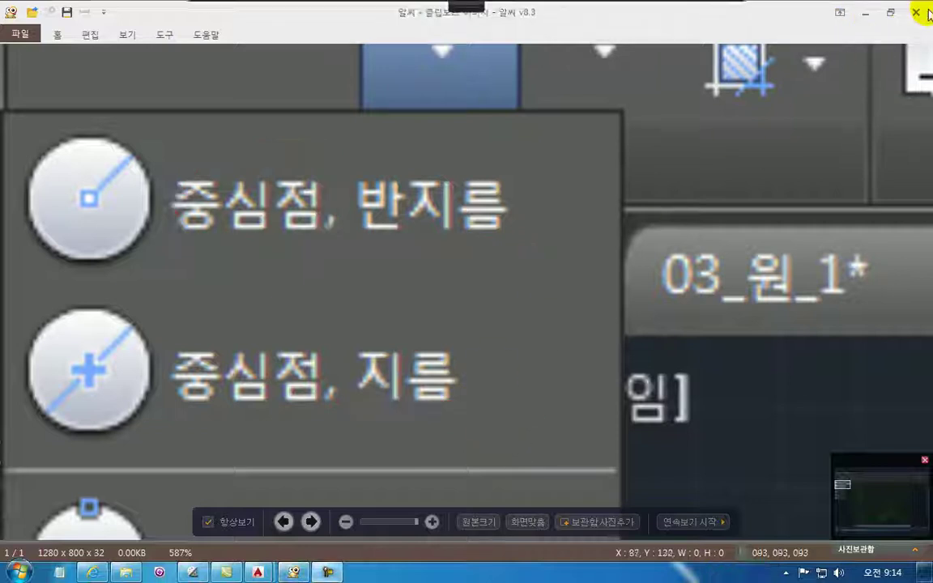
pyautogui.click(867, 13)
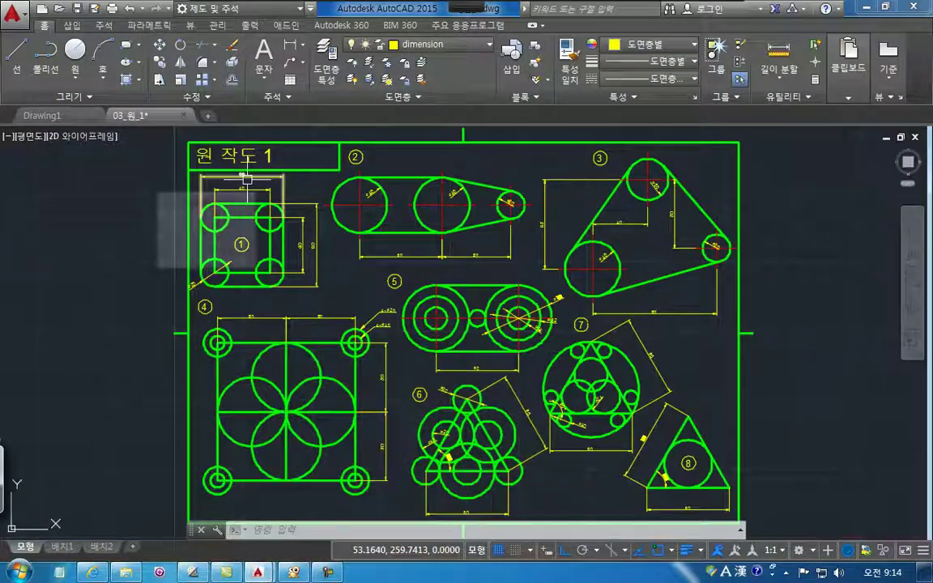
# Set a blank whiteboard background in the annotation tool and handwrite the heading "*원 (Circle, C)" in red
pyautogui.moveTo(450, 6)
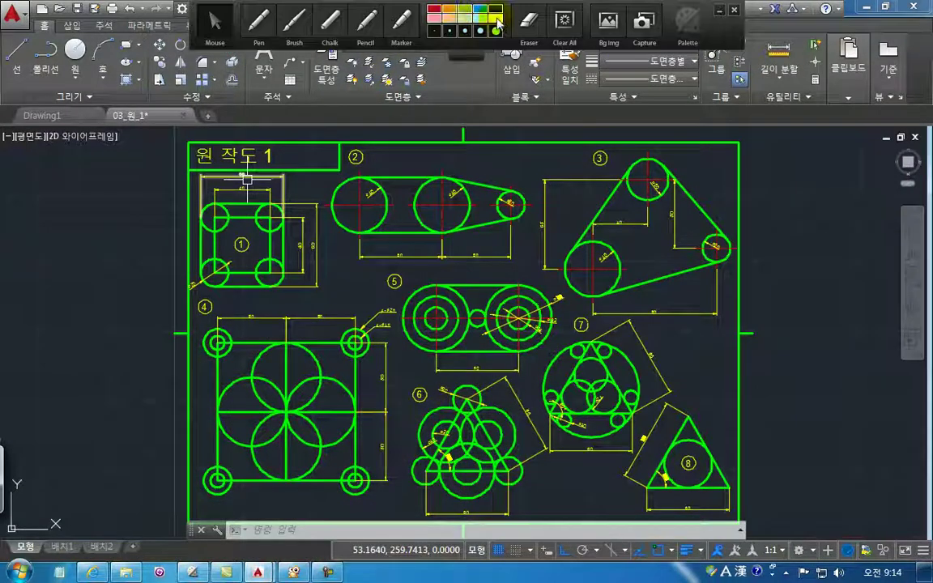
pyautogui.click(609, 23)
pyautogui.click(604, 73)
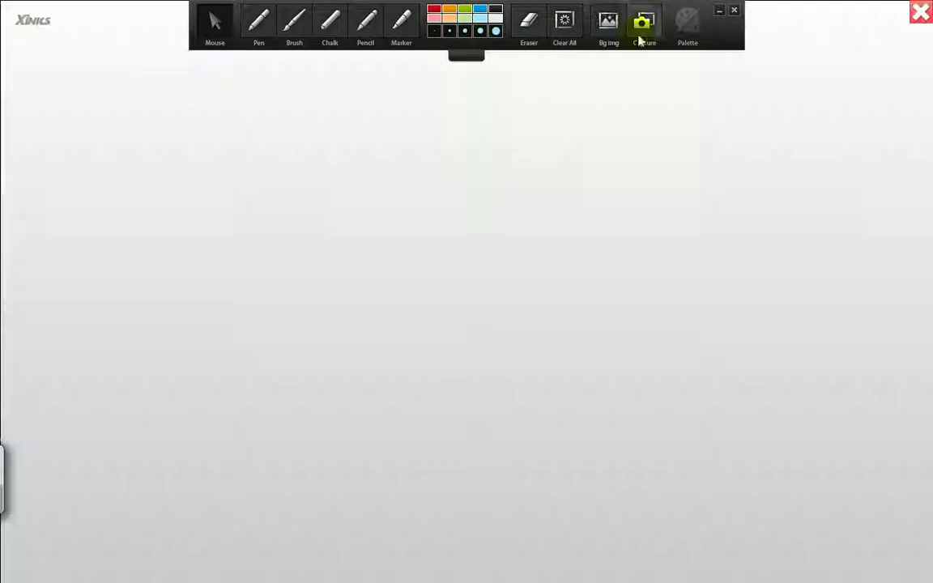
pyautogui.click(401, 20)
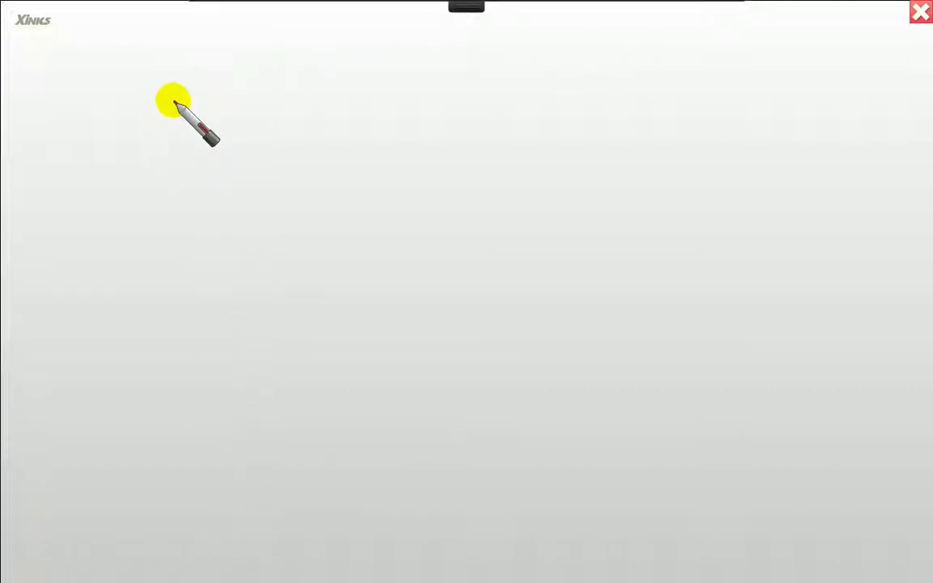
pyautogui.moveTo(175, 77)
pyautogui.mouseDown()
pyautogui.moveTo(175, 98)
pyautogui.moveTo(188, 84)
pyautogui.moveTo(235, 98)
pyautogui.moveTo(396, 87)
pyautogui.moveTo(390, 120)
pyautogui.mouseUp()
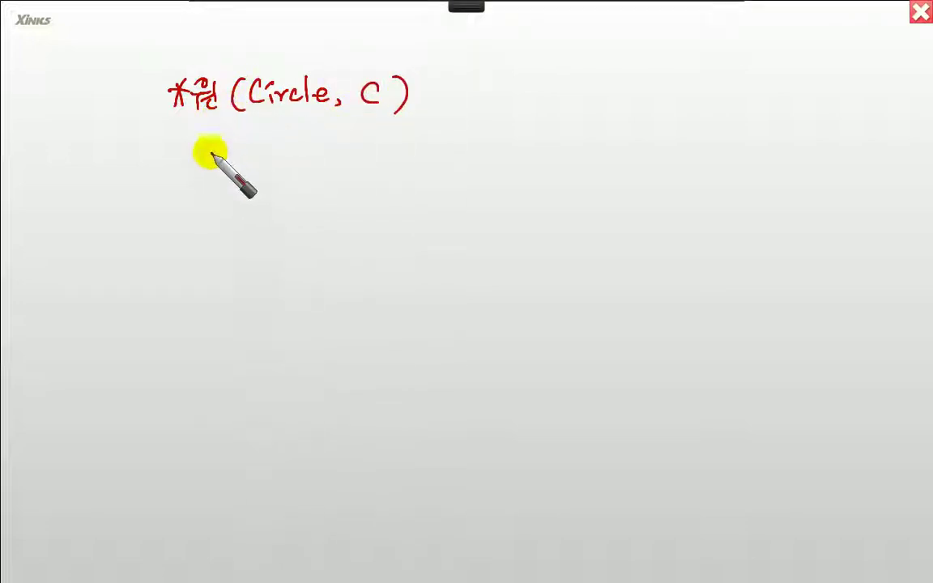
# Draw a circle with a center dot below the heading and write 중심점, 반지름 and 지름 beneath it
pyautogui.moveTo(143, 148)
pyautogui.mouseDown()
pyautogui.moveTo(118, 147)
pyautogui.moveTo(81, 188)
pyautogui.moveTo(117, 260)
pyautogui.moveTo(175, 258)
pyautogui.moveTo(199, 221)
pyautogui.moveTo(199, 190)
pyautogui.moveTo(177, 158)
pyautogui.moveTo(150, 147)
pyautogui.mouseUp()
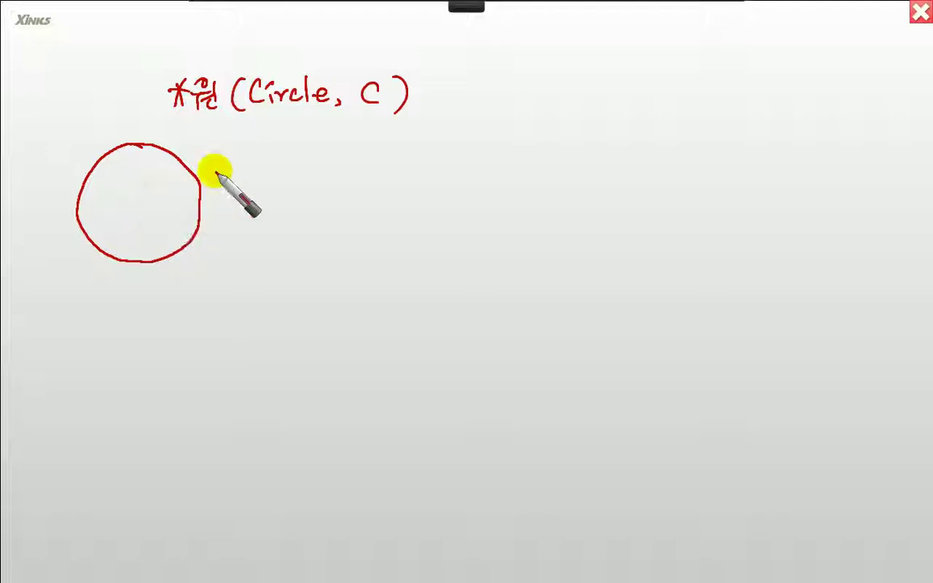
pyautogui.moveTo(77, 306)
pyautogui.mouseDown()
pyautogui.moveTo(83, 317)
pyautogui.moveTo(99, 306)
pyautogui.moveTo(107, 318)
pyautogui.moveTo(105, 302)
pyautogui.moveTo(121, 292)
pyautogui.moveTo(123, 319)
pyautogui.mouseUp()
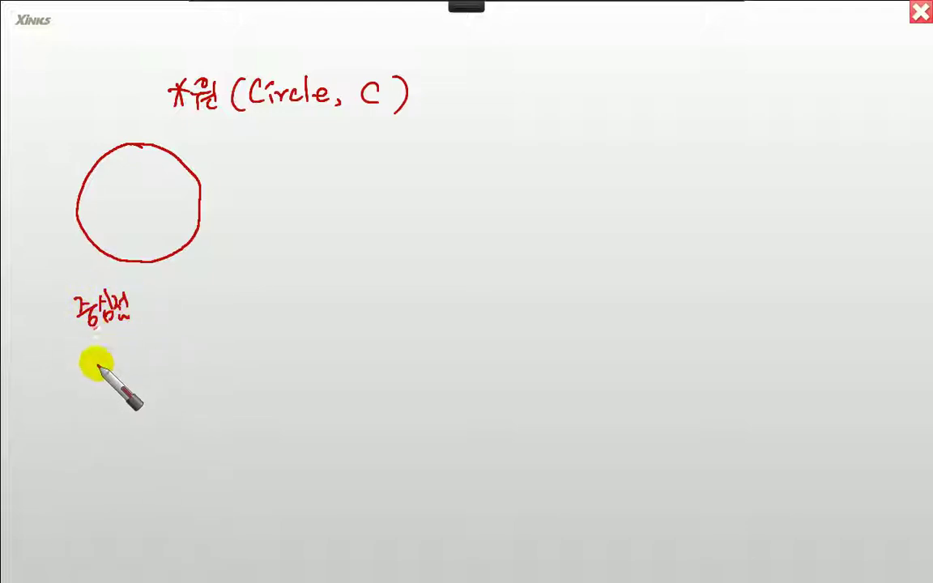
pyautogui.moveTo(98, 353)
pyautogui.mouseDown()
pyautogui.moveTo(137, 332)
pyautogui.moveTo(145, 358)
pyautogui.mouseUp()
pyautogui.moveTo(115, 396)
pyautogui.mouseDown()
pyautogui.moveTo(142, 390)
pyautogui.moveTo(152, 400)
pyautogui.mouseUp()
pyautogui.click(164, 404)
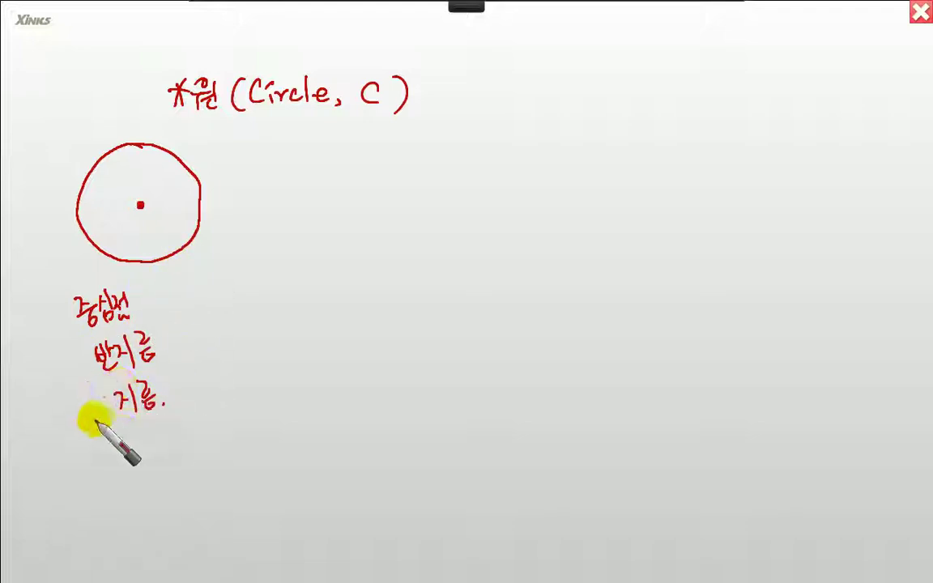
# Write 중간점 and 중심 below the list, underline both, and add the letter C beside 중심점
pyautogui.moveTo(126, 439)
pyautogui.mouseDown()
pyautogui.moveTo(134, 447)
pyautogui.moveTo(204, 438)
pyautogui.mouseUp()
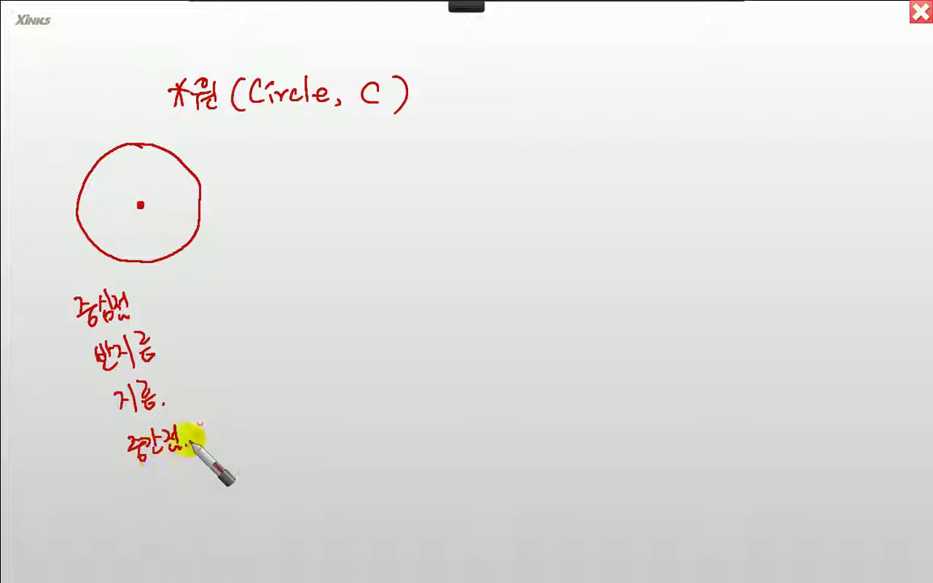
pyautogui.moveTo(198, 419)
pyautogui.mouseDown()
pyautogui.moveTo(209, 433)
pyautogui.moveTo(240, 434)
pyautogui.moveTo(245, 424)
pyautogui.mouseUp()
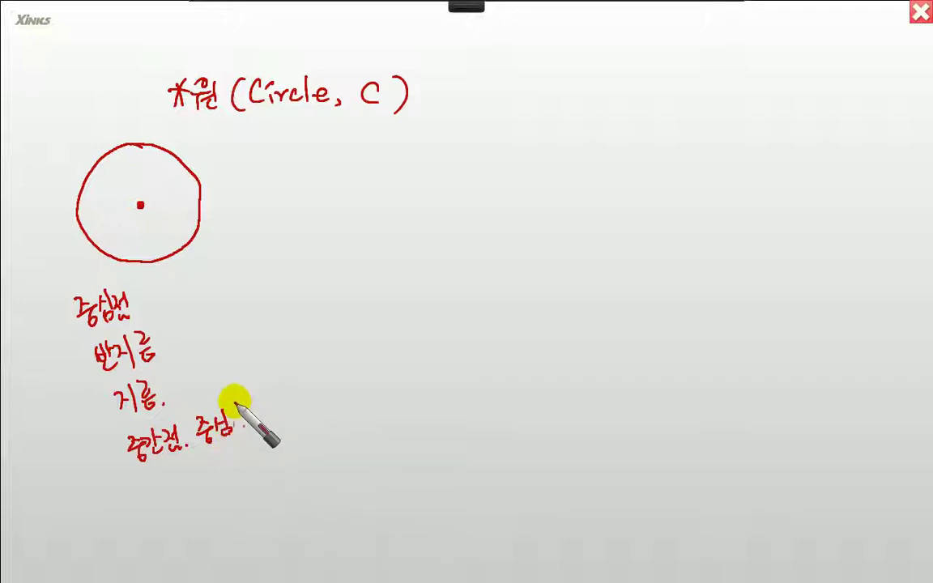
pyautogui.moveTo(137, 468); pyautogui.dragTo(240, 438)
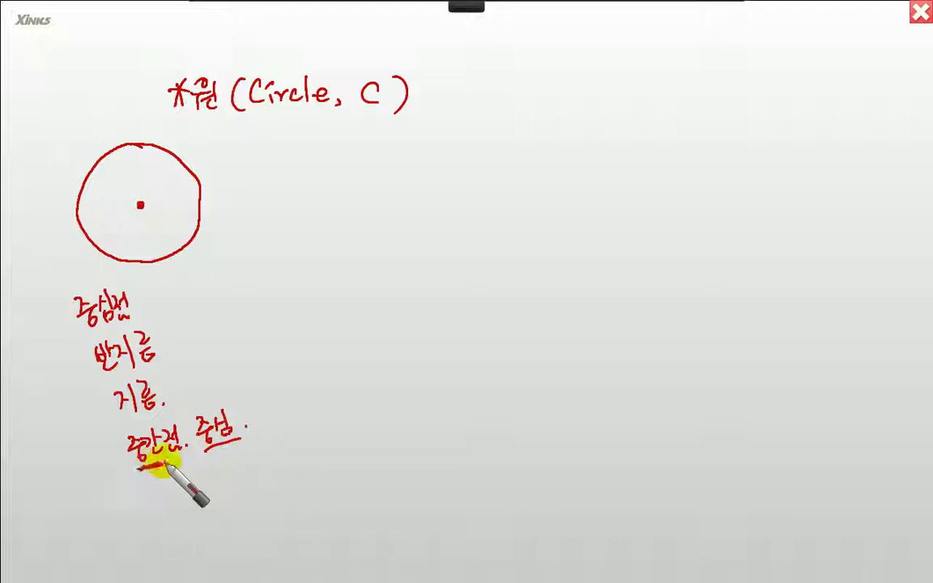
pyautogui.moveTo(140, 464); pyautogui.dragTo(155, 464)
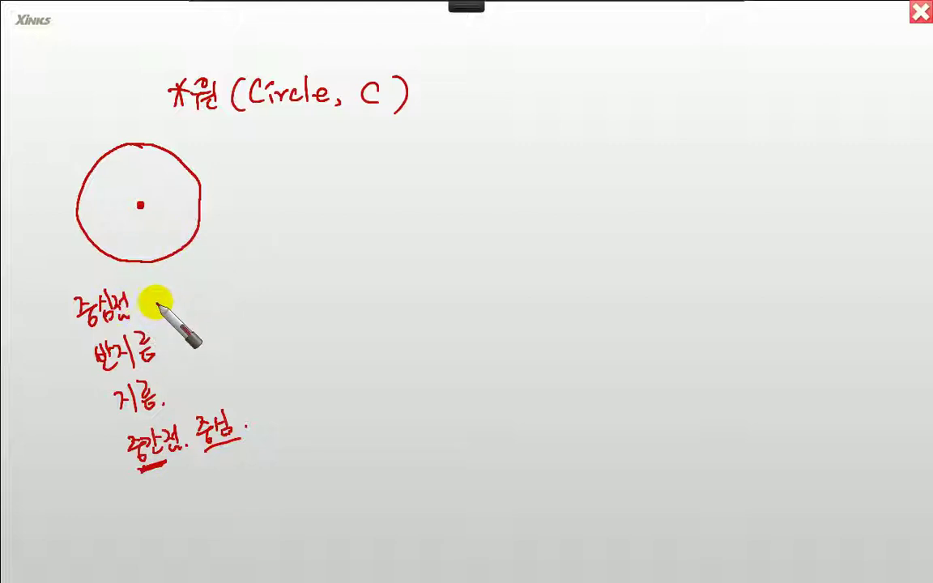
pyautogui.moveTo(166, 277)
pyautogui.mouseDown()
pyautogui.moveTo(179, 296)
pyautogui.moveTo(167, 276)
pyautogui.mouseUp()
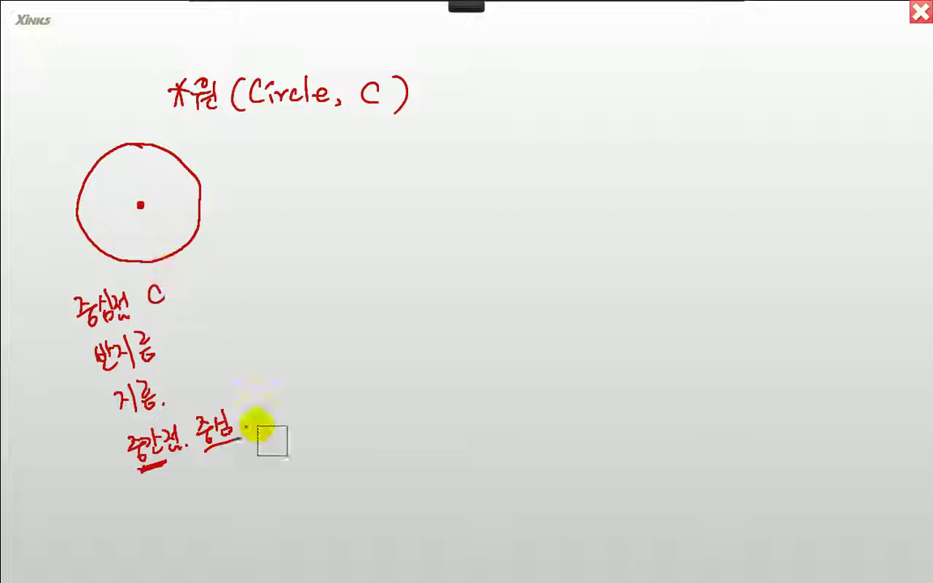
# Complete the word Center beside 중심점, underline and circle it, and write Middle below 중간점 in red
pyautogui.moveTo(162, 293); pyautogui.dragTo(242, 265)
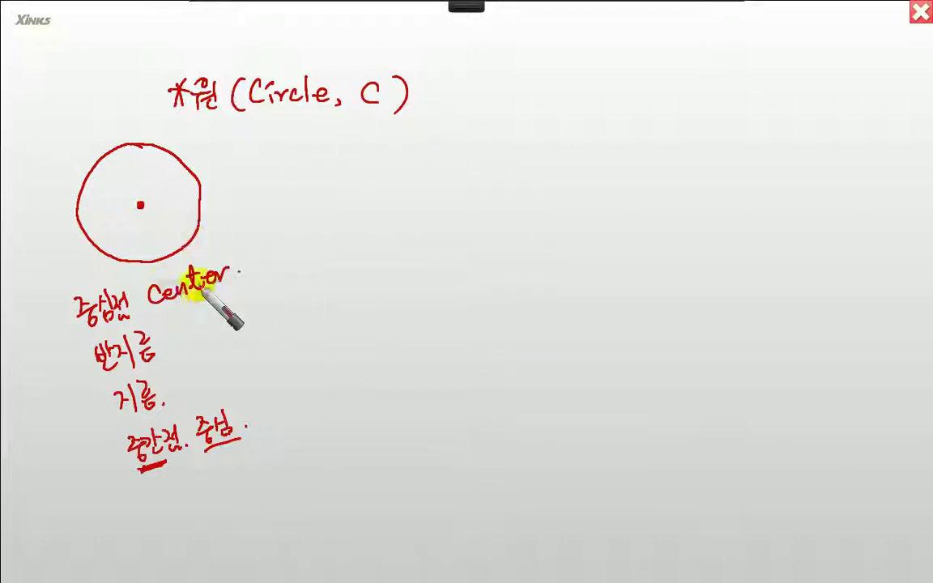
pyautogui.moveTo(150, 305); pyautogui.dragTo(241, 284)
pyautogui.moveTo(144, 498)
pyautogui.mouseDown()
pyautogui.moveTo(187, 475)
pyautogui.moveTo(198, 454)
pyautogui.moveTo(221, 475)
pyautogui.moveTo(235, 468)
pyautogui.mouseUp()
pyautogui.click(236, 470)
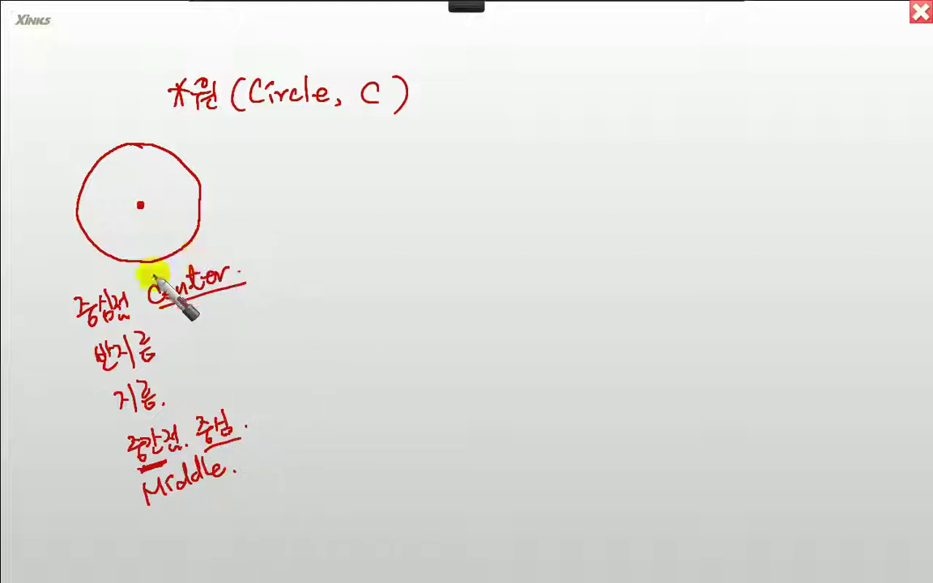
pyautogui.moveTo(172, 306); pyautogui.dragTo(225, 298)
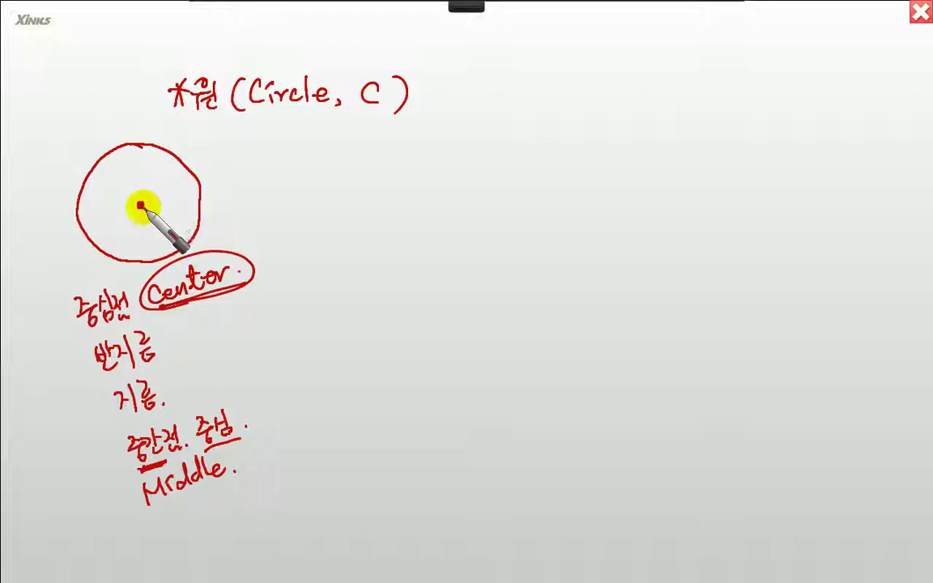
# Underline 중심점 and the word Middle in red
pyautogui.moveTo(83, 333); pyautogui.dragTo(158, 322)
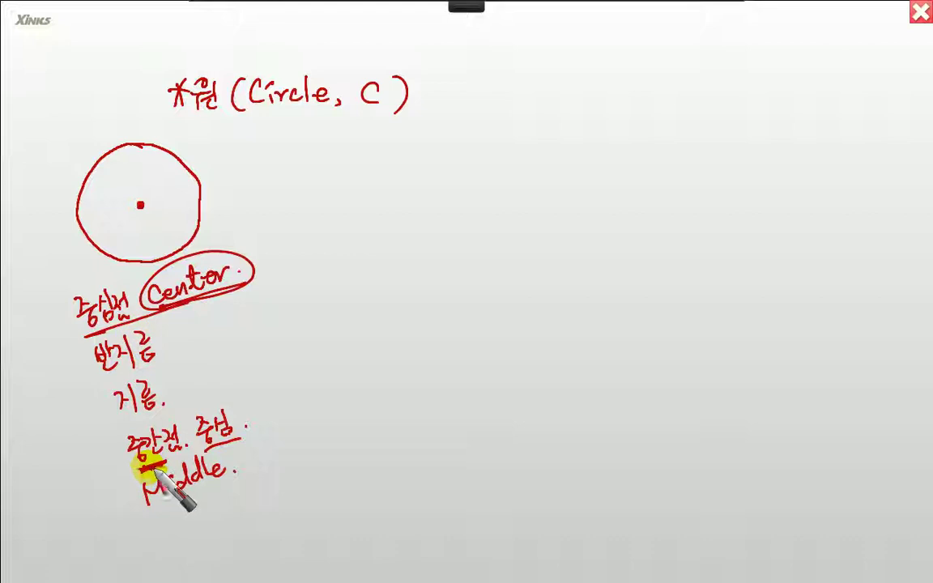
pyautogui.moveTo(148, 504); pyautogui.dragTo(238, 485)
pyautogui.click(235, 471)
pyautogui.moveTo(150, 504); pyautogui.dragTo(245, 483)
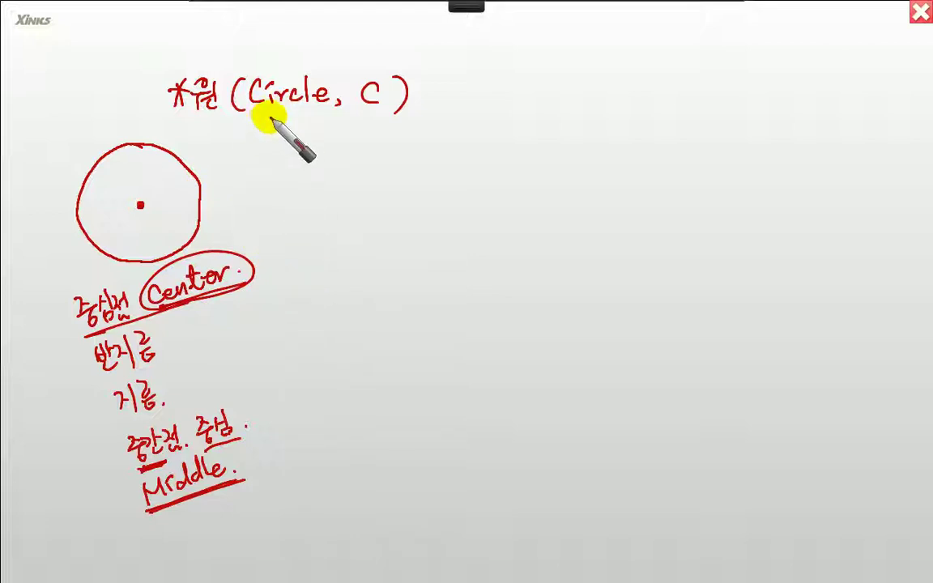
# Draw a dashed radius line from the center dot to the circle's edge and write 극좌표 and 각도 beside Center
pyautogui.moveTo(141, 205); pyautogui.dragTo(200, 204)
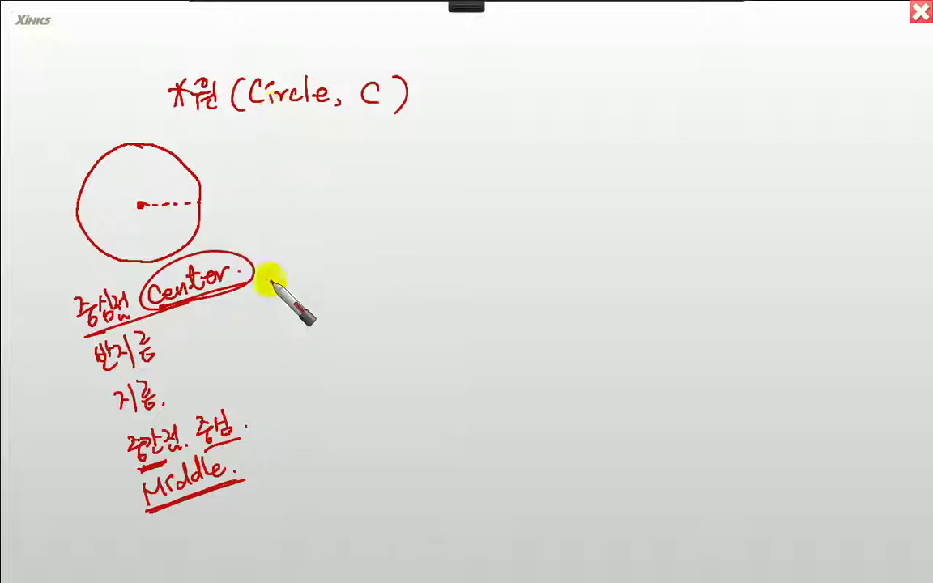
pyautogui.moveTo(270, 262)
pyautogui.mouseDown()
pyautogui.moveTo(327, 265)
pyautogui.moveTo(335, 279)
pyautogui.mouseUp()
pyautogui.click(341, 274)
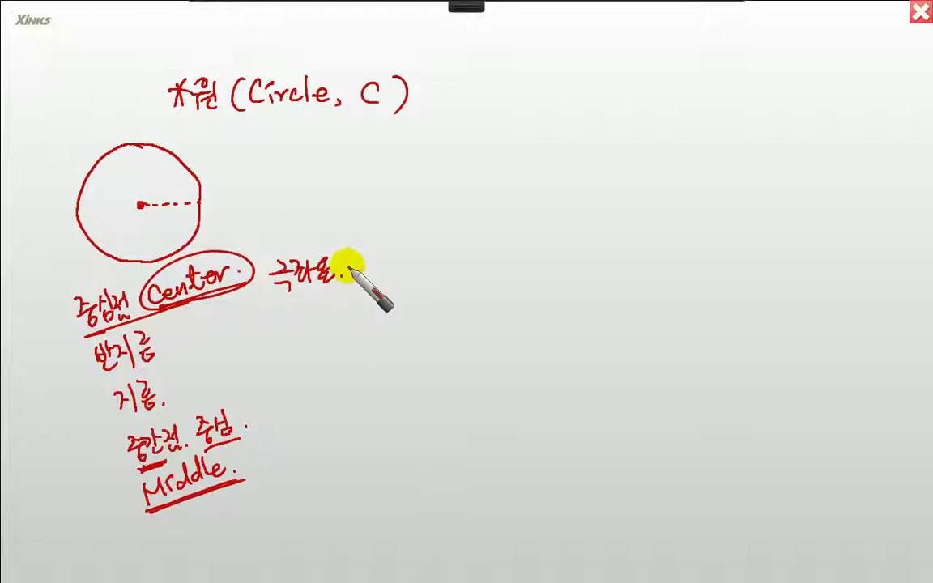
pyautogui.moveTo(357, 264); pyautogui.dragTo(423, 271)
pyautogui.click(401, 268)
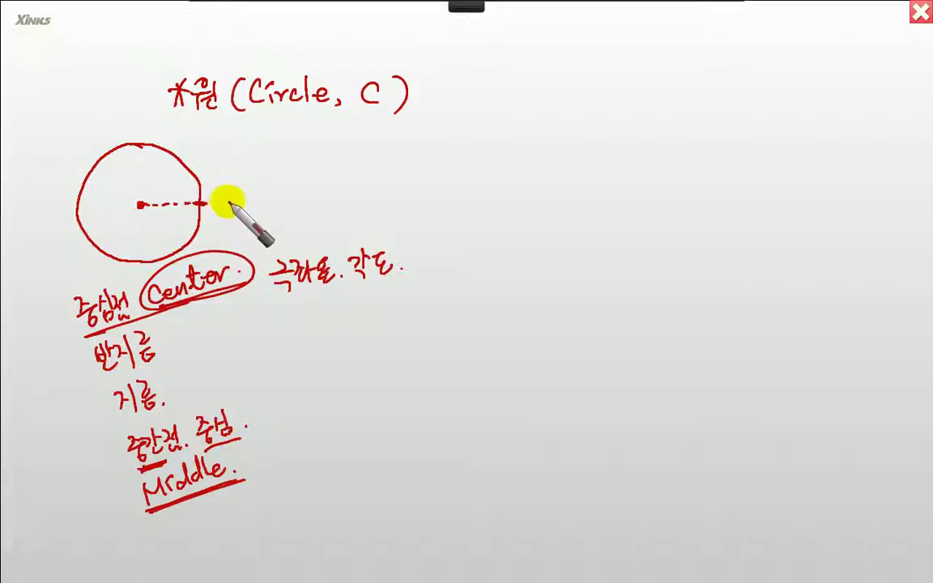
# Label the circle's four quadrant points 0,360, 90°, 180° and 270° counterclockwise with red tick marks
pyautogui.moveTo(231, 204); pyautogui.dragTo(277, 199)
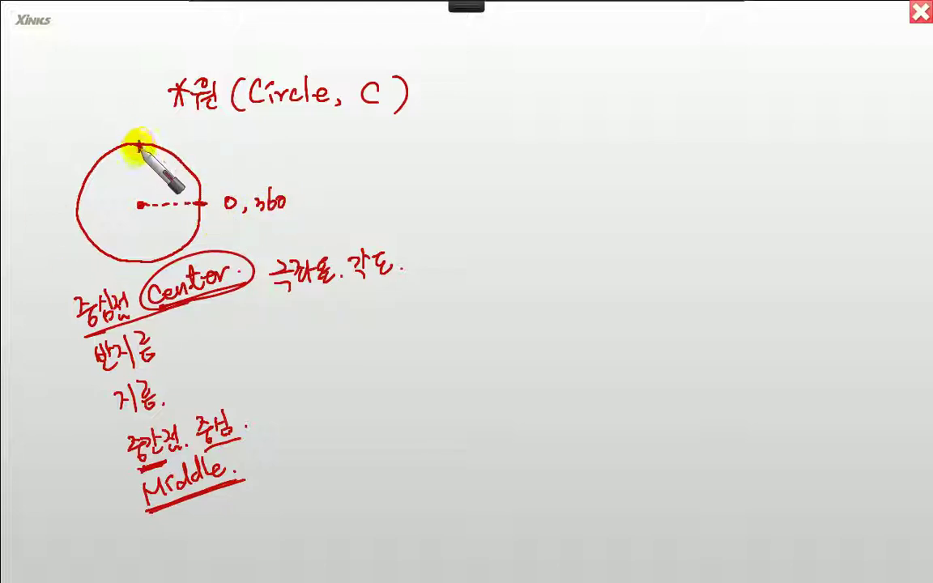
pyautogui.moveTo(136, 114)
pyautogui.mouseDown()
pyautogui.moveTo(133, 130)
pyautogui.moveTo(143, 115)
pyautogui.mouseUp()
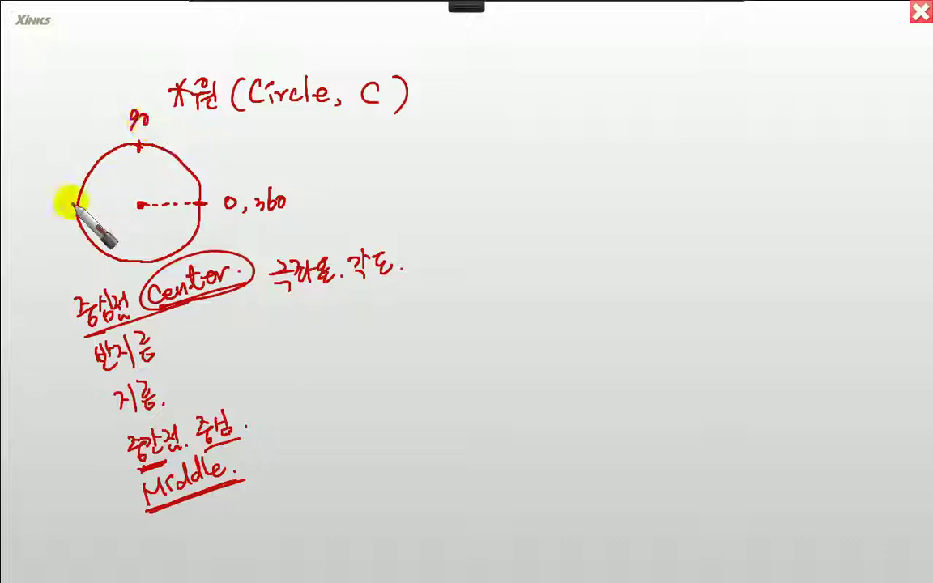
pyautogui.moveTo(71, 204); pyautogui.dragTo(84, 204)
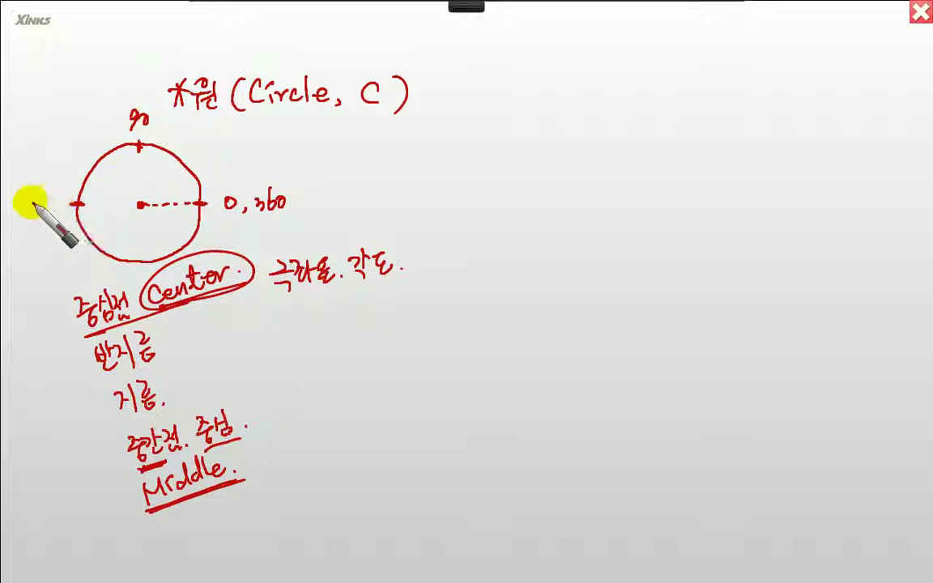
pyautogui.moveTo(25, 199); pyautogui.dragTo(26, 215)
pyautogui.moveTo(37, 200); pyautogui.dragTo(50, 200)
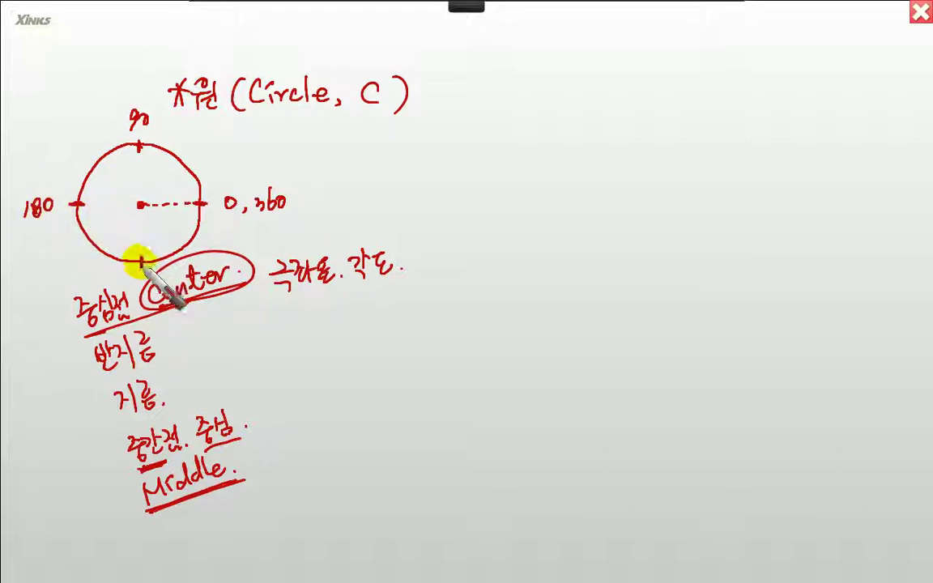
pyautogui.moveTo(86, 265); pyautogui.dragTo(98, 270)
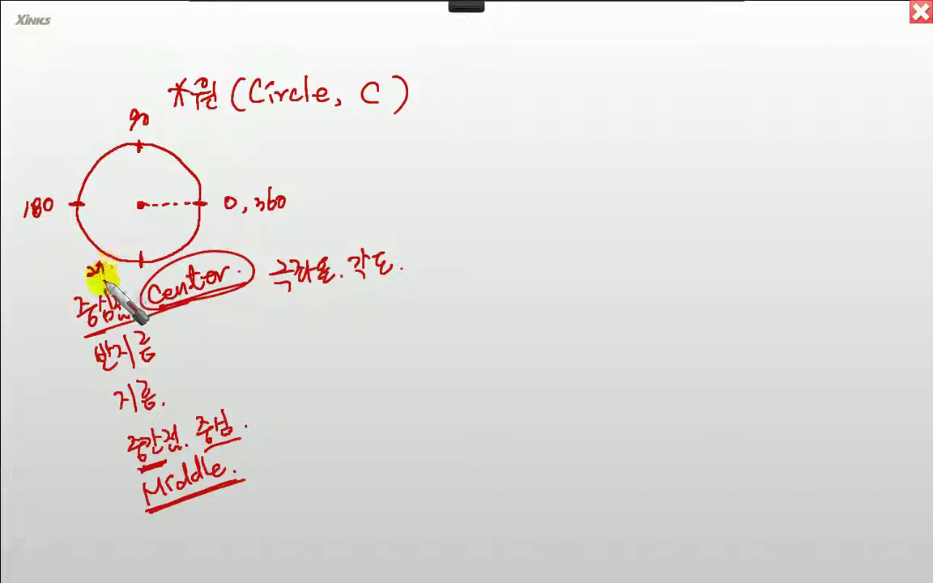
pyautogui.click(123, 273)
pyautogui.click(56, 192)
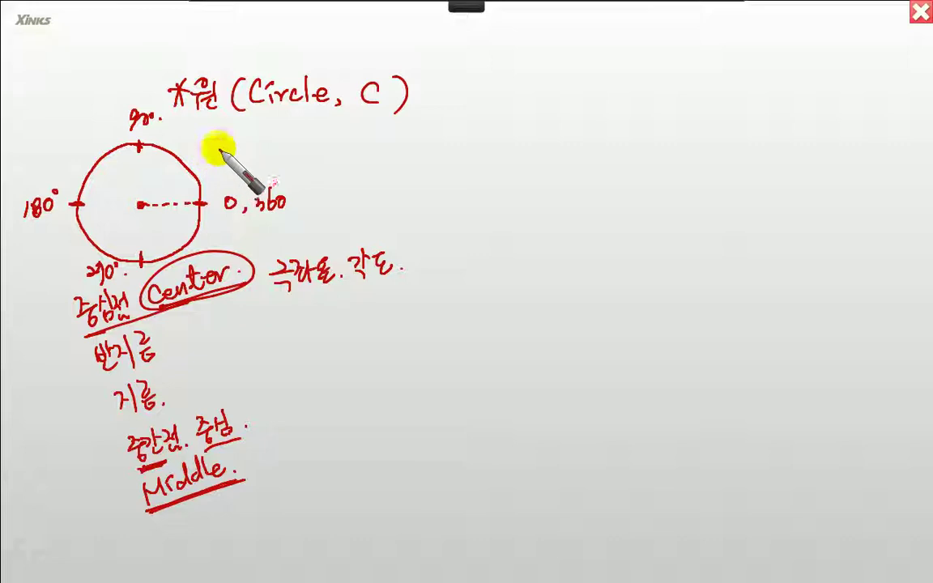
# Change the pen color to blue and circle the four quadrant tick marks on the circle
pyautogui.moveTo(462, 26)
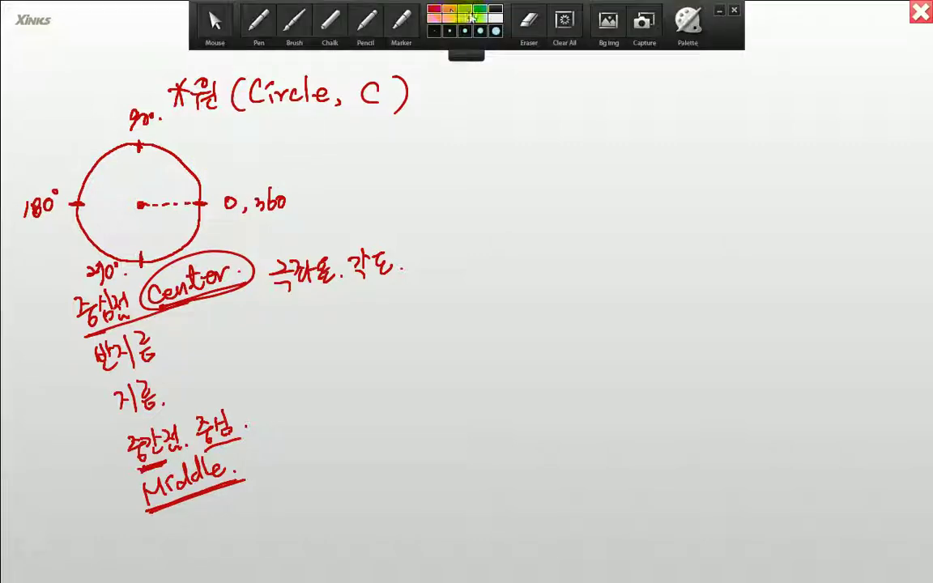
pyautogui.moveTo(209, 201); pyautogui.dragTo(203, 201)
pyautogui.moveTo(145, 131); pyautogui.dragTo(143, 152)
pyautogui.moveTo(84, 205); pyautogui.dragTo(81, 195)
pyautogui.moveTo(142, 245); pyautogui.dragTo(143, 248)
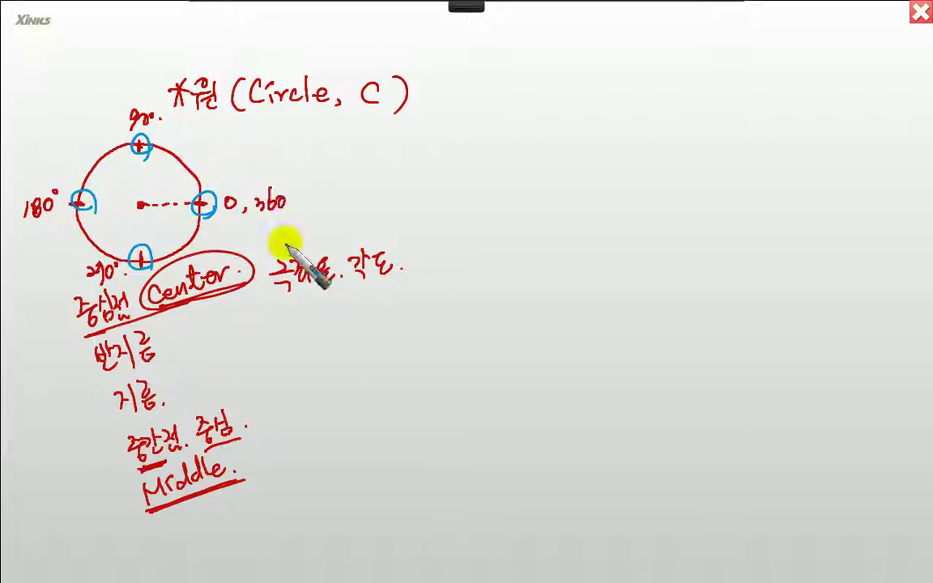
# Write 사분점 and 접점 in blue above 극좌표, and circle 중심점 and 사분점
pyautogui.moveTo(276, 228); pyautogui.dragTo(282, 242)
pyautogui.moveTo(285, 226)
pyautogui.mouseDown()
pyautogui.moveTo(287, 242)
pyautogui.moveTo(303, 229)
pyautogui.moveTo(318, 237)
pyautogui.mouseUp()
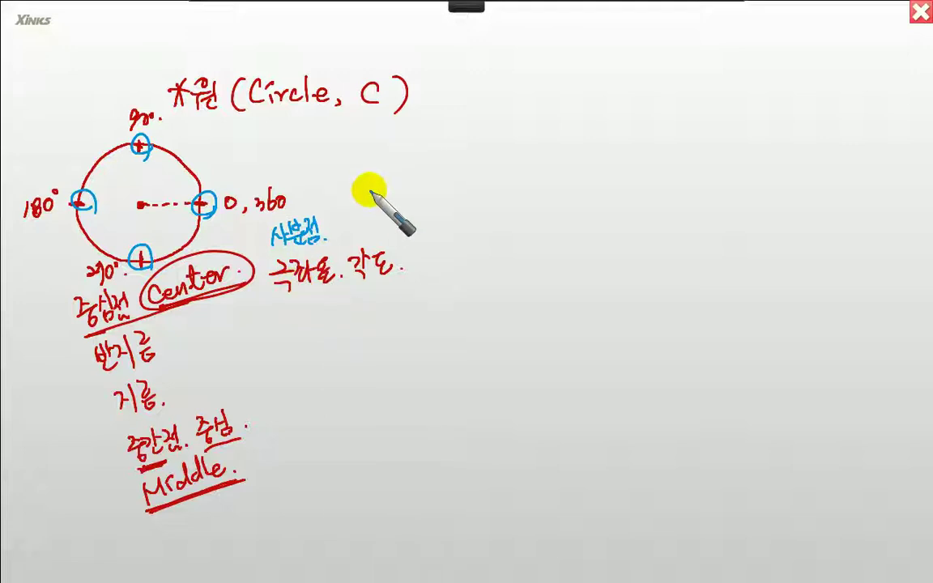
pyautogui.moveTo(342, 212)
pyautogui.mouseDown()
pyautogui.moveTo(339, 202)
pyautogui.moveTo(350, 226)
pyautogui.moveTo(358, 212)
pyautogui.moveTo(378, 231)
pyautogui.mouseUp()
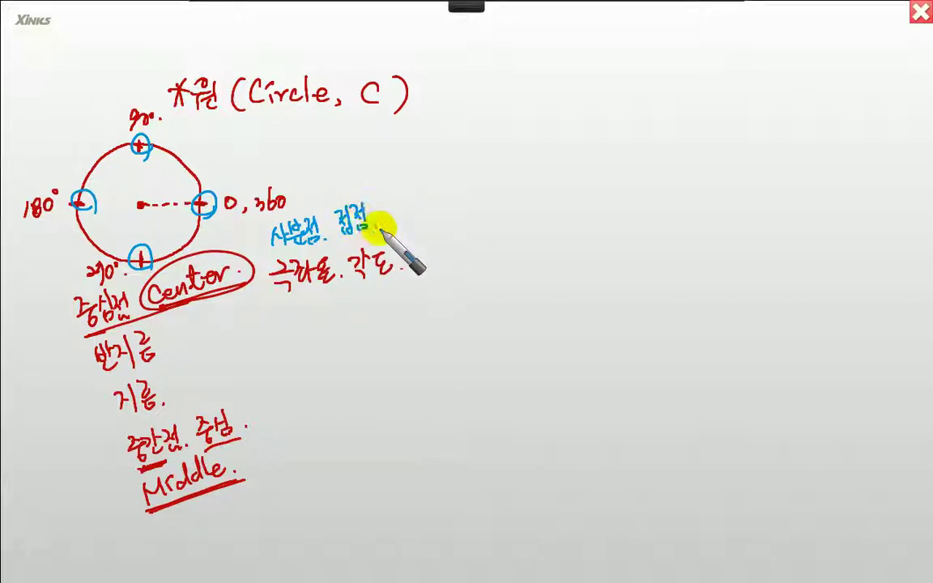
pyautogui.moveTo(94, 328)
pyautogui.mouseDown()
pyautogui.moveTo(138, 314)
pyautogui.moveTo(137, 293)
pyautogui.mouseUp()
pyautogui.moveTo(317, 215)
pyautogui.mouseDown()
pyautogui.moveTo(327, 206)
pyautogui.moveTo(318, 217)
pyautogui.mouseUp()
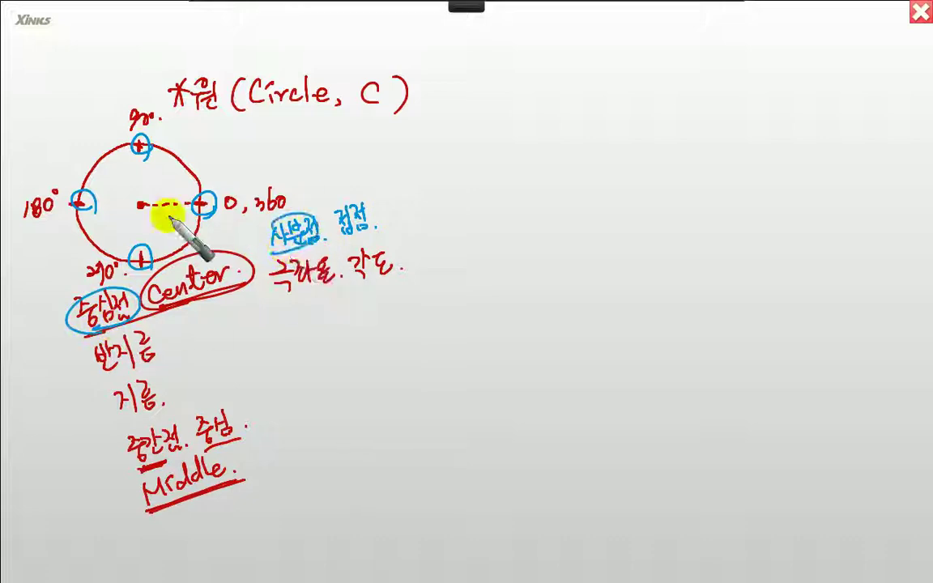
# Circle the center dot and draw small blue boxes around the center and the four quadrant points
pyautogui.moveTo(135, 208); pyautogui.dragTo(154, 204)
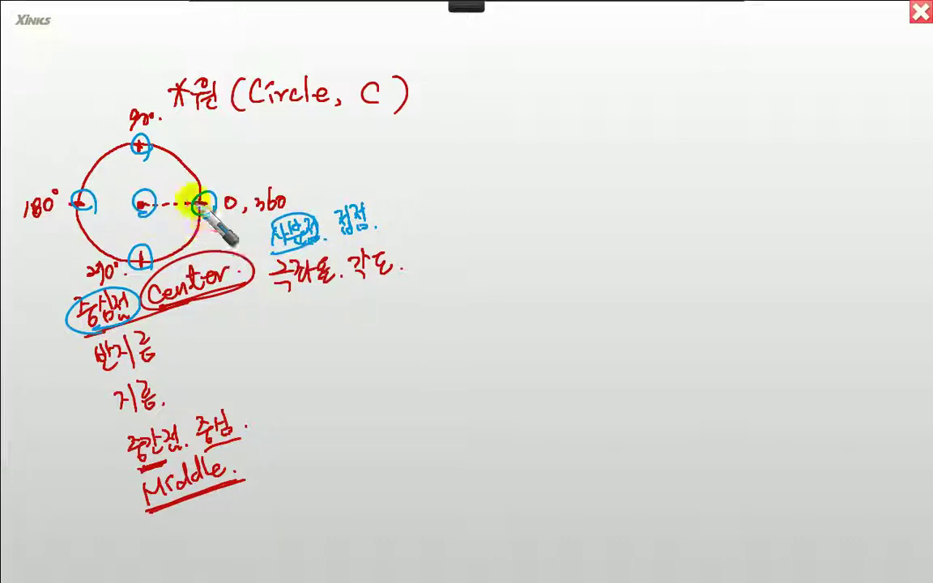
pyautogui.click(144, 203)
pyautogui.click(200, 202)
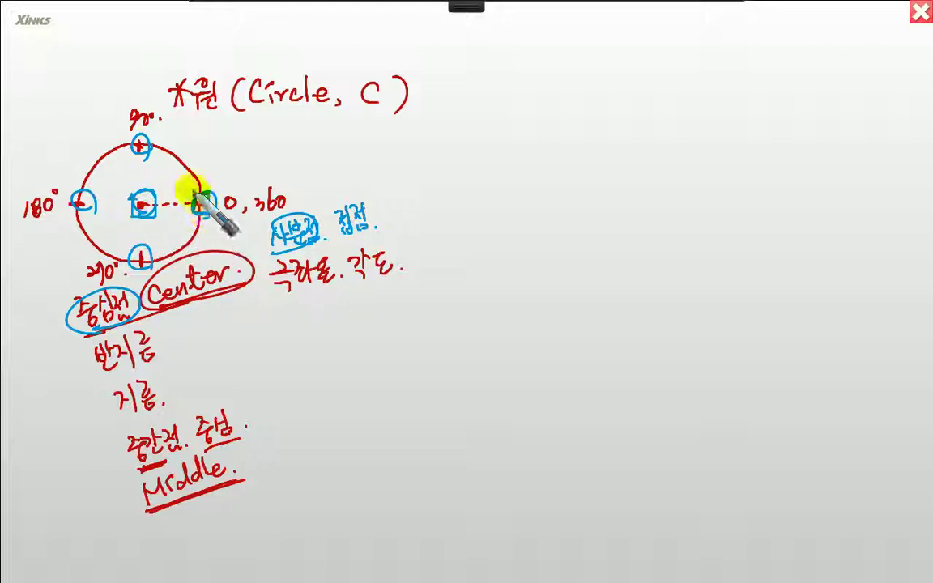
pyautogui.click(138, 144)
pyautogui.click(81, 202)
pyautogui.click(140, 258)
pyautogui.click(312, 236)
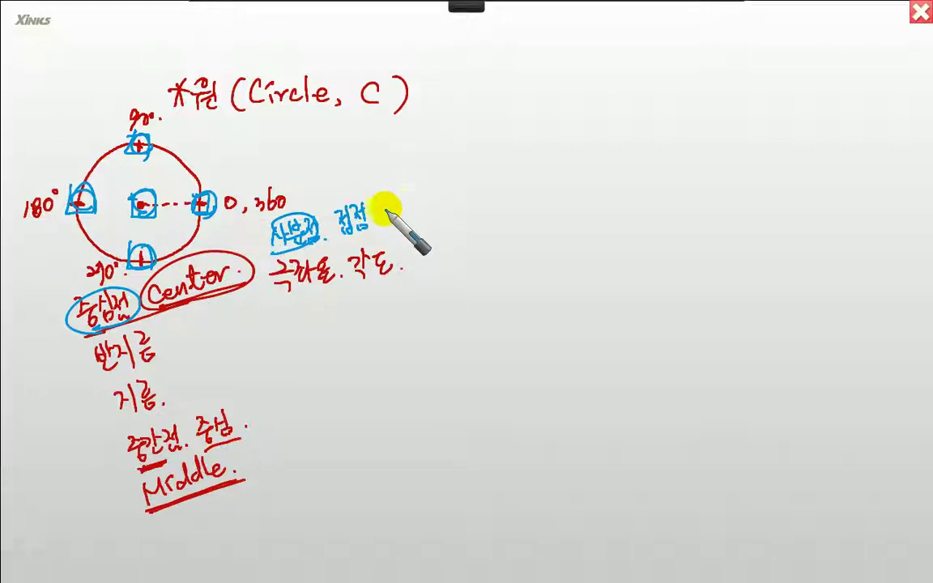
# Write (상대적인점) underlined beside 접점 with a circled 다음점 beneath, and draw an arrow up from 접점
pyautogui.moveTo(386, 206)
pyautogui.mouseDown()
pyautogui.moveTo(399, 210)
pyautogui.moveTo(427, 183)
pyautogui.moveTo(466, 190)
pyautogui.moveTo(475, 172)
pyautogui.moveTo(485, 197)
pyautogui.mouseUp()
pyautogui.moveTo(370, 236); pyautogui.dragTo(495, 202)
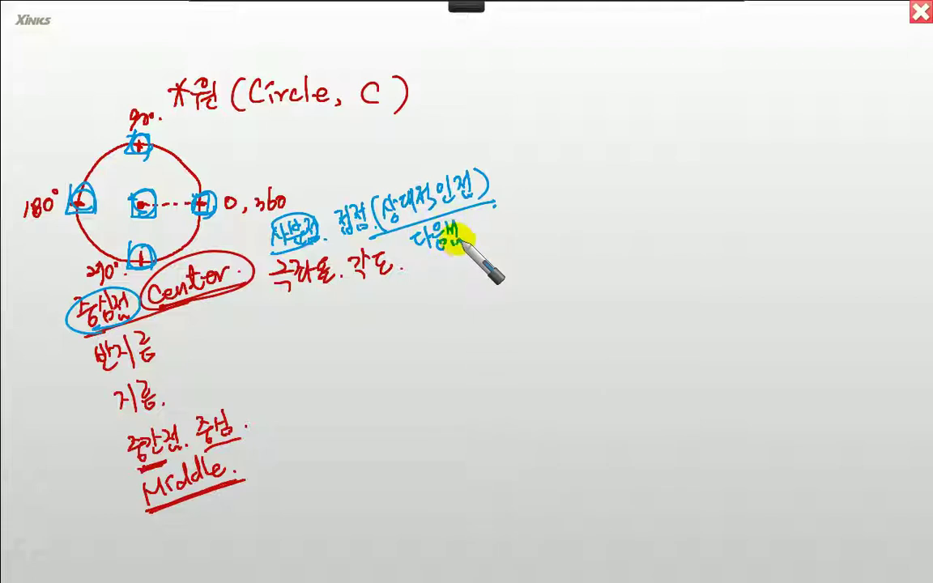
pyautogui.moveTo(449, 224); pyautogui.dragTo(469, 222)
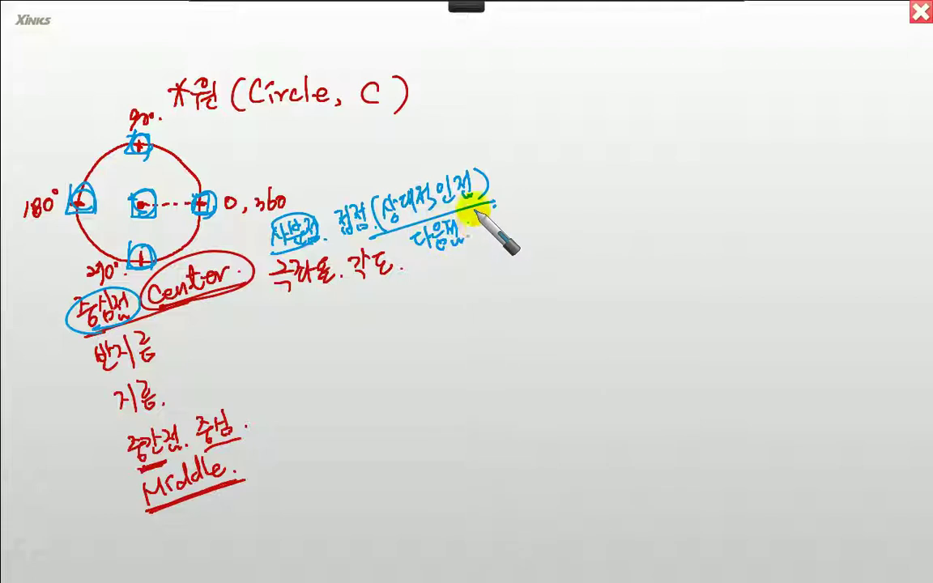
pyautogui.moveTo(454, 241)
pyautogui.mouseDown()
pyautogui.moveTo(470, 250)
pyautogui.moveTo(417, 260)
pyautogui.moveTo(473, 236)
pyautogui.mouseUp()
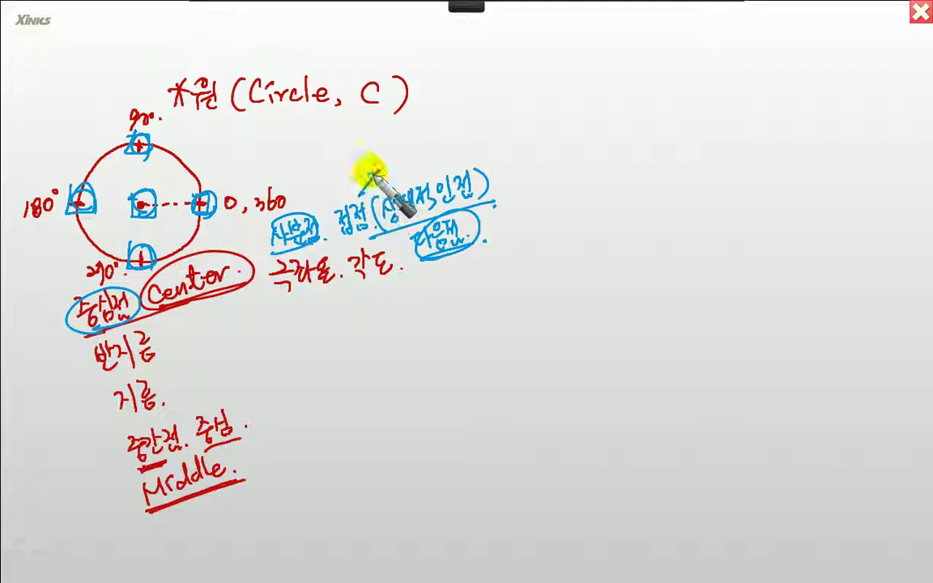
pyautogui.moveTo(374, 174); pyautogui.dragTo(381, 171)
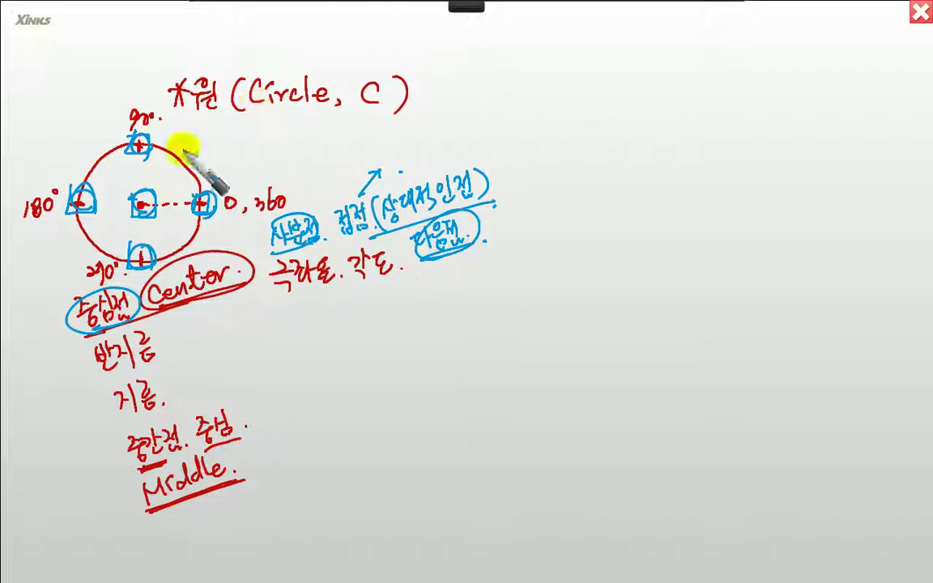
# Switch the pen back to red and write Radius (R) beside 반지름 and (Diameter, D) beside 지름
pyautogui.moveTo(480, 9)
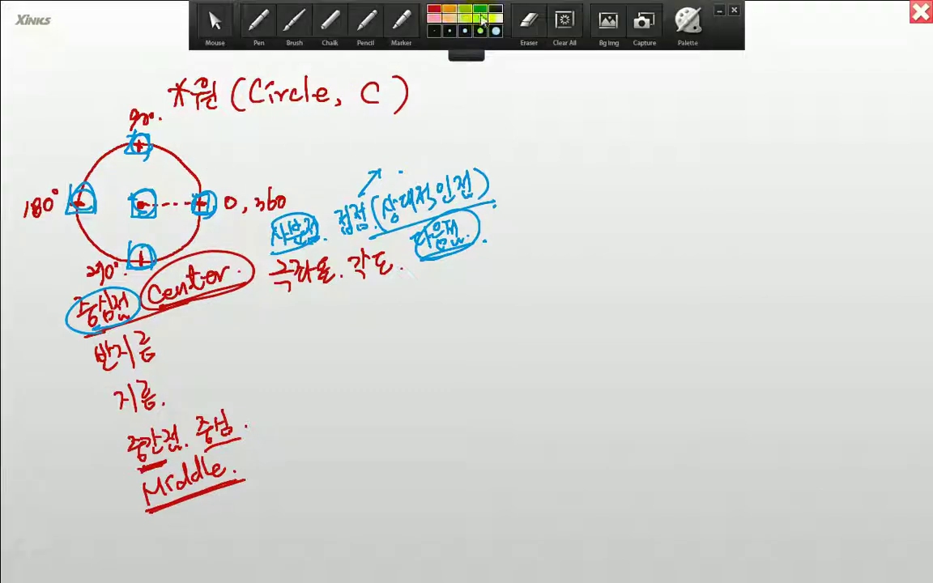
pyautogui.moveTo(162, 327)
pyautogui.mouseDown()
pyautogui.moveTo(193, 341)
pyautogui.moveTo(231, 334)
pyautogui.moveTo(219, 332)
pyautogui.mouseUp()
pyautogui.click(240, 328)
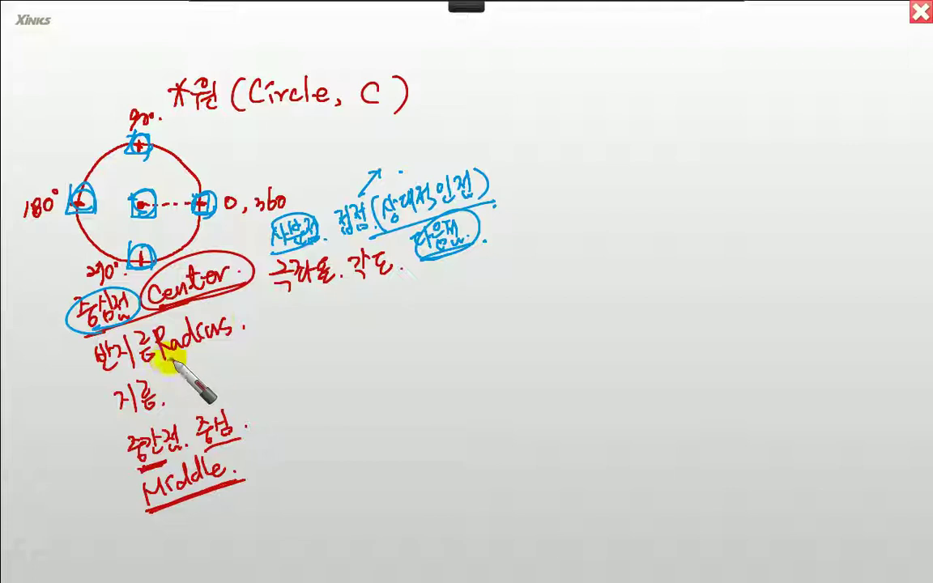
pyautogui.moveTo(246, 316)
pyautogui.mouseDown()
pyautogui.moveTo(244, 337)
pyautogui.moveTo(254, 324)
pyautogui.mouseUp()
pyautogui.moveTo(254, 306)
pyautogui.mouseDown()
pyautogui.moveTo(268, 323)
pyautogui.moveTo(276, 318)
pyautogui.mouseUp()
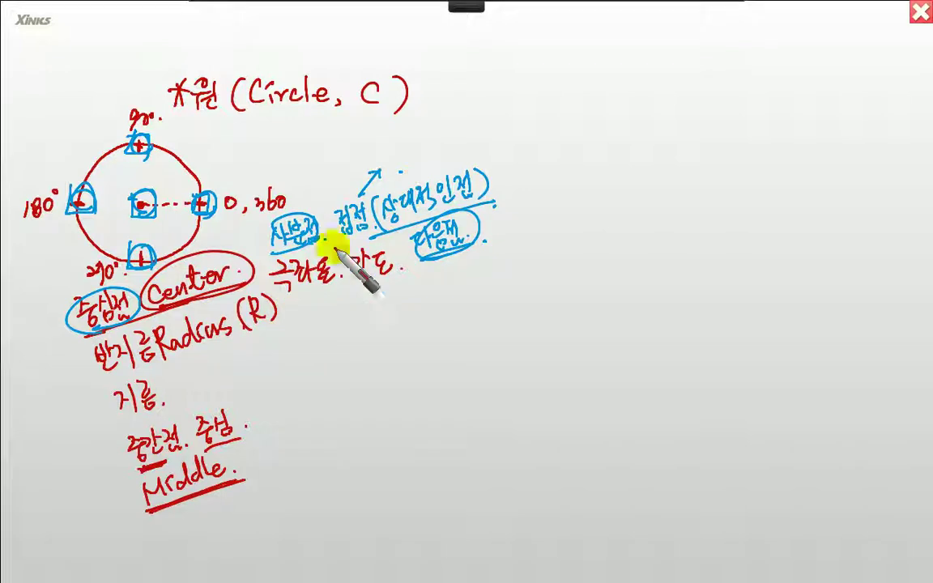
pyautogui.moveTo(171, 375)
pyautogui.mouseDown()
pyautogui.moveTo(167, 402)
pyautogui.moveTo(183, 380)
pyautogui.moveTo(229, 373)
pyautogui.moveTo(264, 347)
pyautogui.moveTo(309, 338)
pyautogui.moveTo(306, 347)
pyautogui.mouseUp()
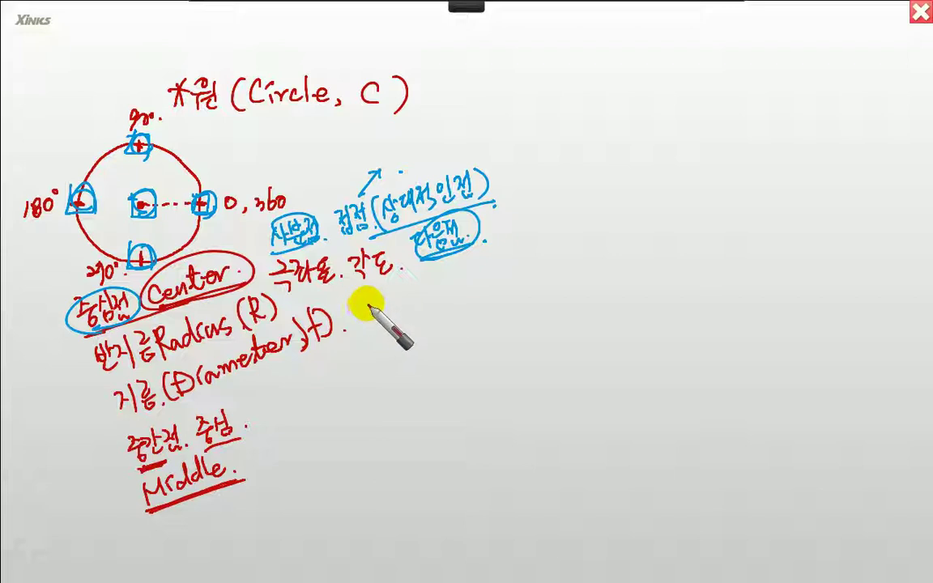
# Write the ø symbol with 파이 beside the diameter note and double-underline the Circle heading
pyautogui.moveTo(371, 305)
pyautogui.mouseDown()
pyautogui.moveTo(422, 284)
pyautogui.moveTo(446, 288)
pyautogui.mouseUp()
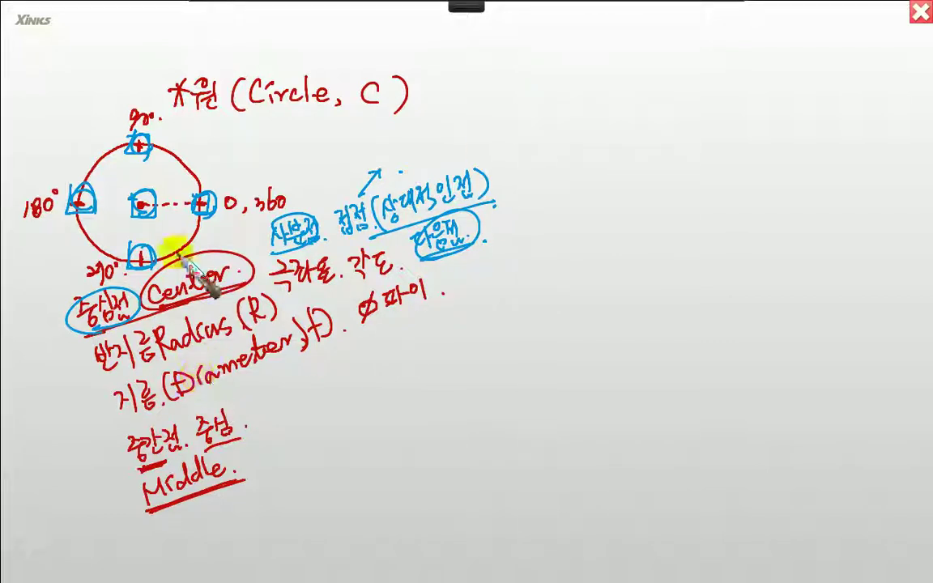
pyautogui.moveTo(175, 114); pyautogui.dragTo(422, 115)
pyautogui.moveTo(176, 122); pyautogui.dragTo(420, 121)
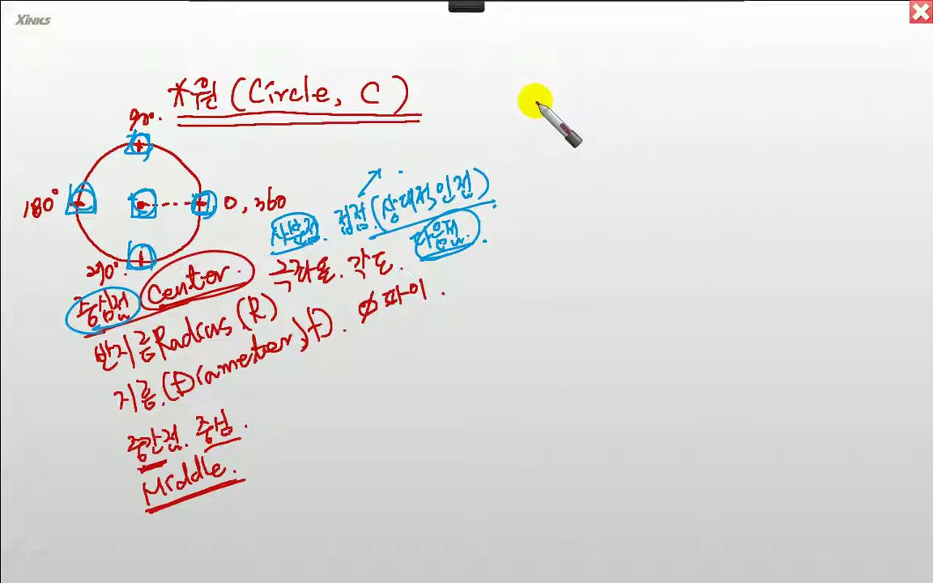
# Handwrite a numbered list of circle methods: ① 중심점, 반지름; ② 중심점, 지름; ③ 2점; ④ 3점
pyautogui.moveTo(521, 98)
pyautogui.mouseDown()
pyautogui.moveTo(510, 105)
pyautogui.moveTo(537, 98)
pyautogui.moveTo(555, 121)
pyautogui.moveTo(574, 100)
pyautogui.moveTo(600, 104)
pyautogui.moveTo(600, 115)
pyautogui.moveTo(613, 100)
pyautogui.moveTo(658, 89)
pyautogui.moveTo(665, 112)
pyautogui.mouseUp()
pyautogui.moveTo(512, 151)
pyautogui.mouseDown()
pyautogui.moveTo(573, 131)
pyautogui.moveTo(586, 147)
pyautogui.moveTo(658, 137)
pyautogui.moveTo(658, 151)
pyautogui.moveTo(604, 159)
pyautogui.mouseUp()
pyautogui.moveTo(514, 198)
pyautogui.mouseDown()
pyautogui.moveTo(516, 211)
pyautogui.moveTo(574, 196)
pyautogui.moveTo(603, 213)
pyautogui.moveTo(573, 202)
pyautogui.moveTo(581, 192)
pyautogui.moveTo(535, 259)
pyautogui.mouseUp()
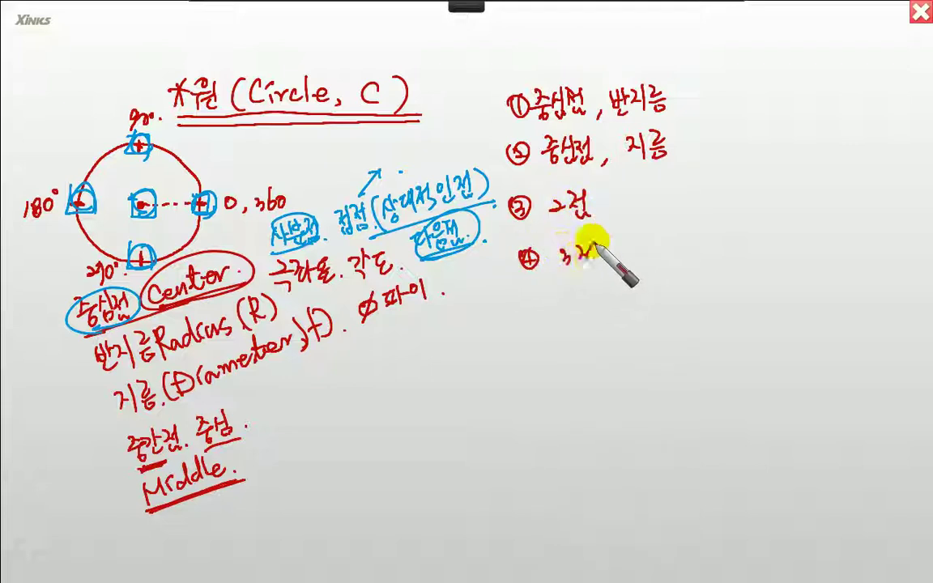
# Add the tangent methods to the list: ⑤ 접선, 접선, 반지름 and ⑥ 접선, 접선, 접선
pyautogui.moveTo(529, 323)
pyautogui.mouseDown()
pyautogui.moveTo(538, 324)
pyautogui.moveTo(543, 308)
pyautogui.moveTo(577, 318)
pyautogui.moveTo(595, 310)
pyautogui.moveTo(604, 328)
pyautogui.moveTo(619, 318)
pyautogui.moveTo(619, 303)
pyautogui.moveTo(640, 307)
pyautogui.moveTo(679, 287)
pyautogui.moveTo(694, 289)
pyautogui.moveTo(695, 312)
pyautogui.moveTo(716, 297)
pyautogui.moveTo(716, 314)
pyautogui.mouseUp()
pyautogui.moveTo(543, 358)
pyautogui.mouseDown()
pyautogui.moveTo(548, 372)
pyautogui.moveTo(607, 382)
pyautogui.moveTo(646, 366)
pyautogui.moveTo(638, 359)
pyautogui.moveTo(646, 379)
pyautogui.moveTo(664, 381)
pyautogui.moveTo(687, 354)
pyautogui.moveTo(725, 366)
pyautogui.mouseUp()
pyautogui.click(734, 369)
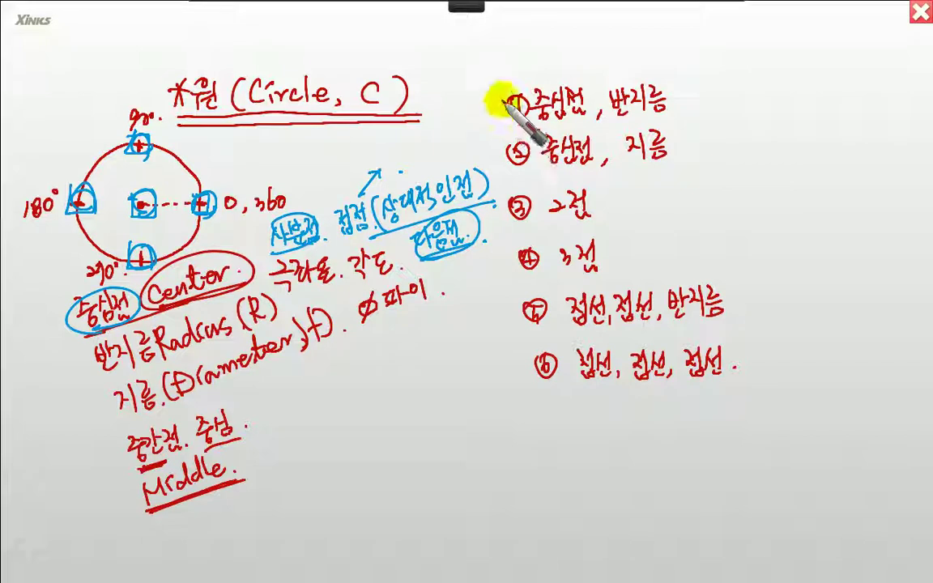
# Box method ① in blue, label it 기본값, and draw a wavy dividing line below method ②
pyautogui.moveTo(492, 84)
pyautogui.mouseDown()
pyautogui.moveTo(590, 125)
pyautogui.moveTo(684, 77)
pyautogui.moveTo(652, 77)
pyautogui.moveTo(682, 72)
pyautogui.moveTo(708, 98)
pyautogui.moveTo(739, 101)
pyautogui.moveTo(729, 84)
pyautogui.moveTo(745, 87)
pyautogui.moveTo(743, 102)
pyautogui.mouseUp()
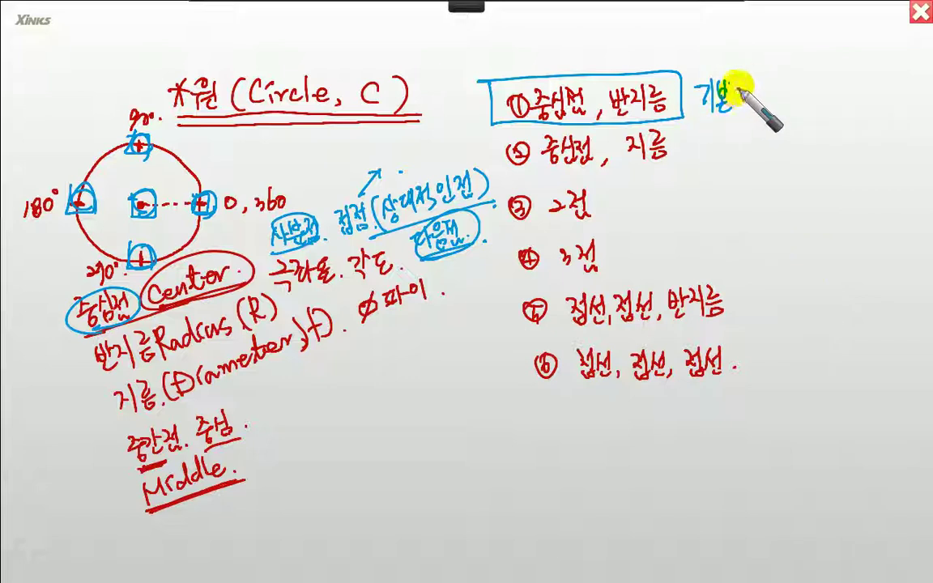
pyautogui.moveTo(739, 88); pyautogui.dragTo(753, 110)
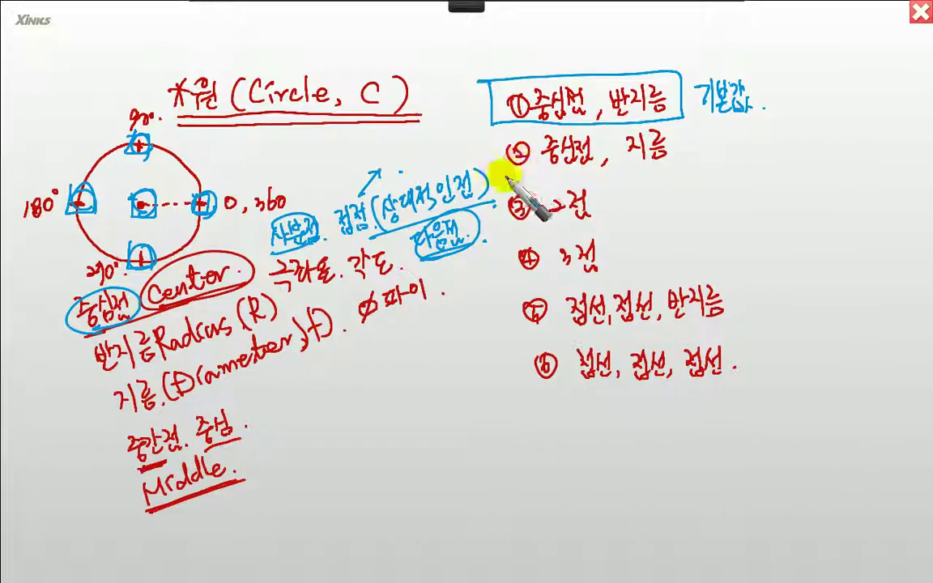
pyautogui.moveTo(496, 180); pyautogui.dragTo(812, 166)
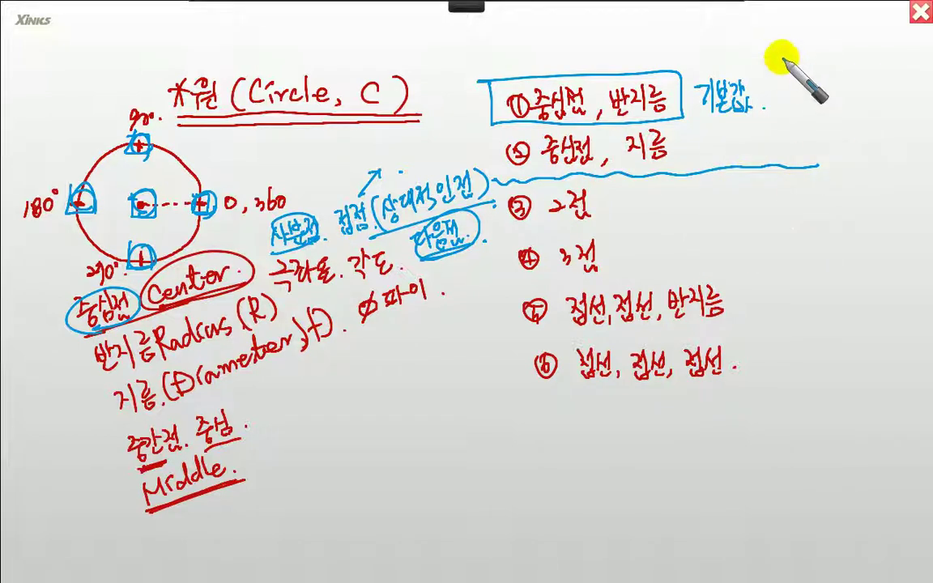
# Bracket methods ① and ② with an underlined 중심점 note, and circle 반지름 and 지름 in blue
pyautogui.moveTo(778, 58)
pyautogui.mouseDown()
pyautogui.moveTo(798, 114)
pyautogui.moveTo(779, 165)
pyautogui.mouseUp()
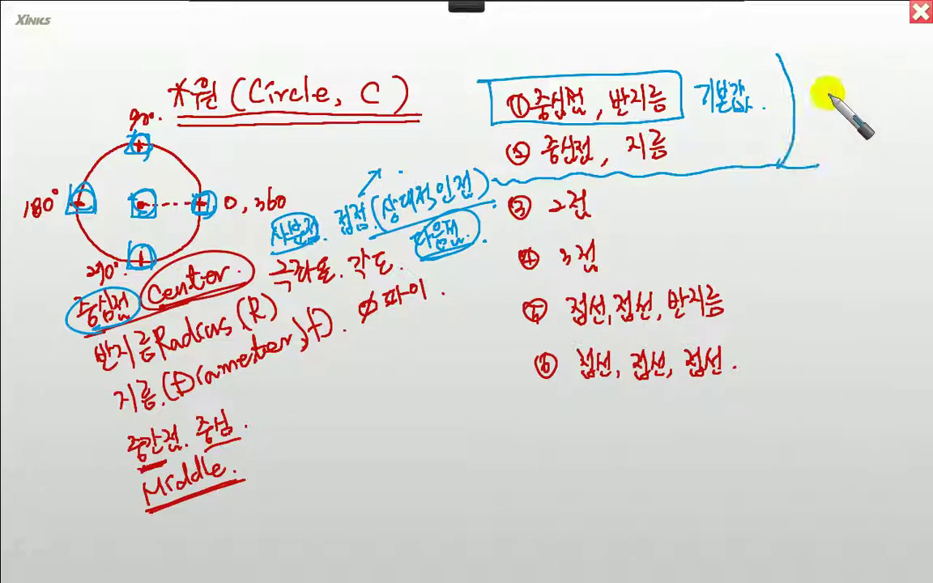
pyautogui.moveTo(810, 101)
pyautogui.mouseDown()
pyautogui.moveTo(863, 85)
pyautogui.moveTo(900, 100)
pyautogui.mouseUp()
pyautogui.moveTo(682, 127)
pyautogui.mouseDown()
pyautogui.moveTo(625, 71)
pyautogui.moveTo(686, 147)
pyautogui.moveTo(614, 77)
pyautogui.moveTo(628, 170)
pyautogui.mouseUp()
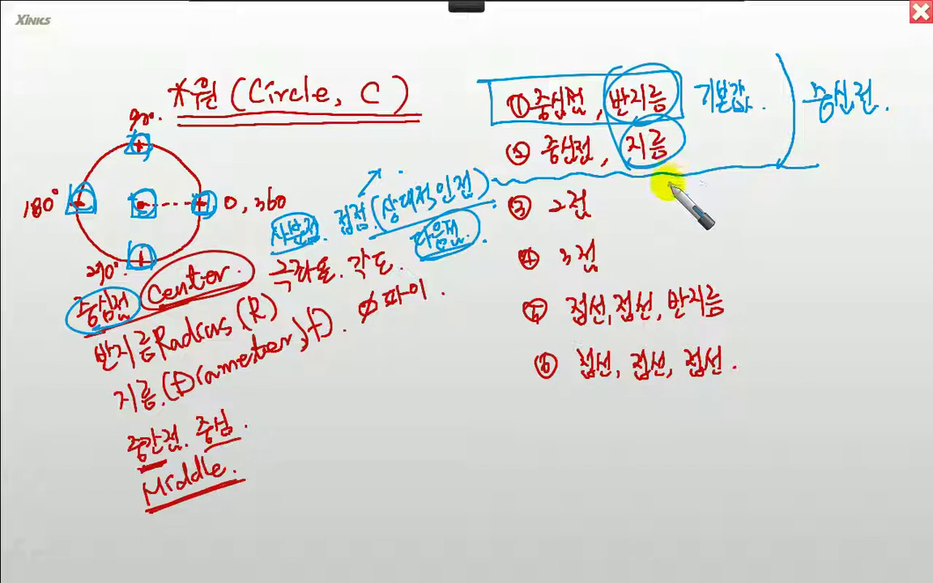
pyautogui.moveTo(804, 127); pyautogui.dragTo(894, 125)
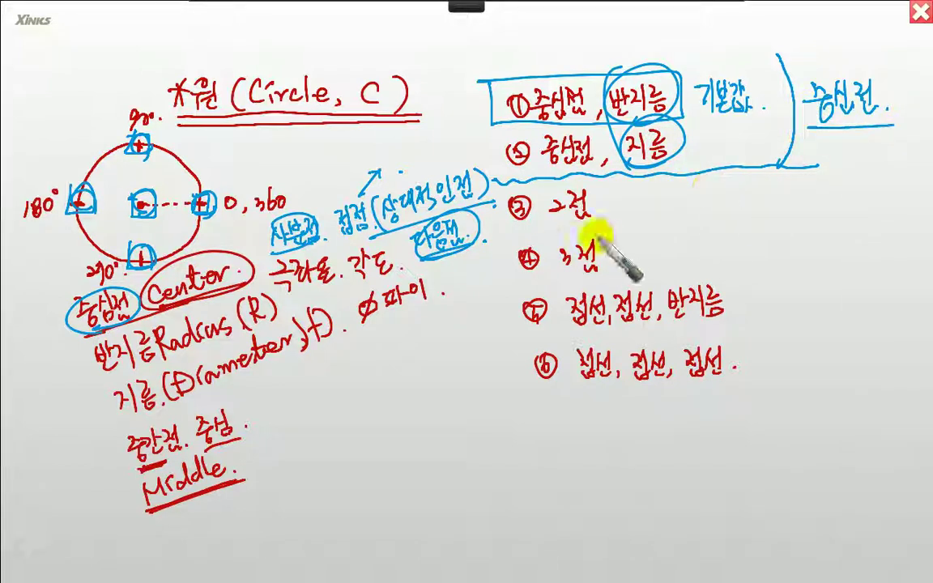
# Underline methods ③ to ⑥, group them with a bracket, and close the whiteboard
pyautogui.moveTo(531, 220); pyautogui.dragTo(601, 217)
pyautogui.moveTo(559, 267); pyautogui.dragTo(600, 266)
pyautogui.moveTo(569, 328); pyautogui.dragTo(759, 318)
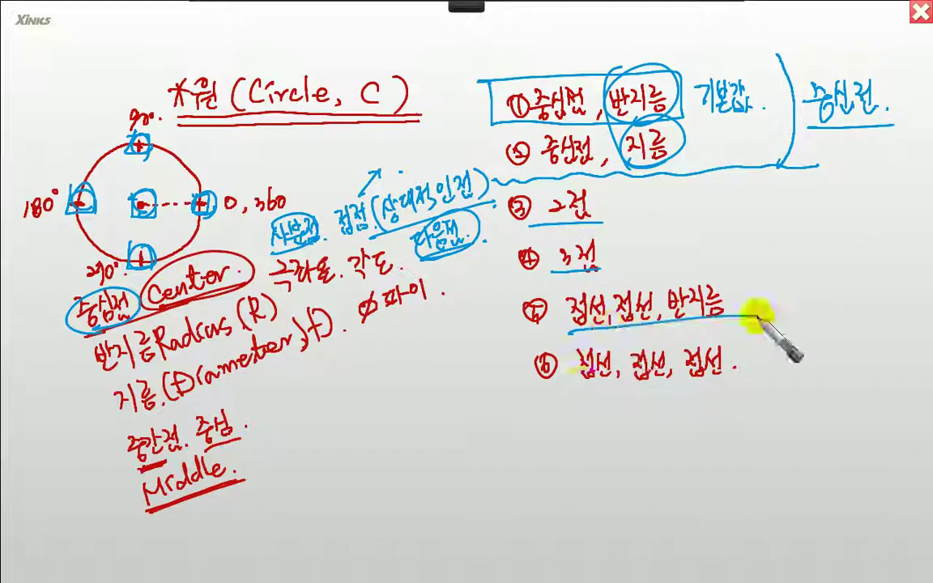
pyautogui.moveTo(563, 388); pyautogui.dragTo(726, 377)
pyautogui.moveTo(509, 199); pyautogui.dragTo(525, 397)
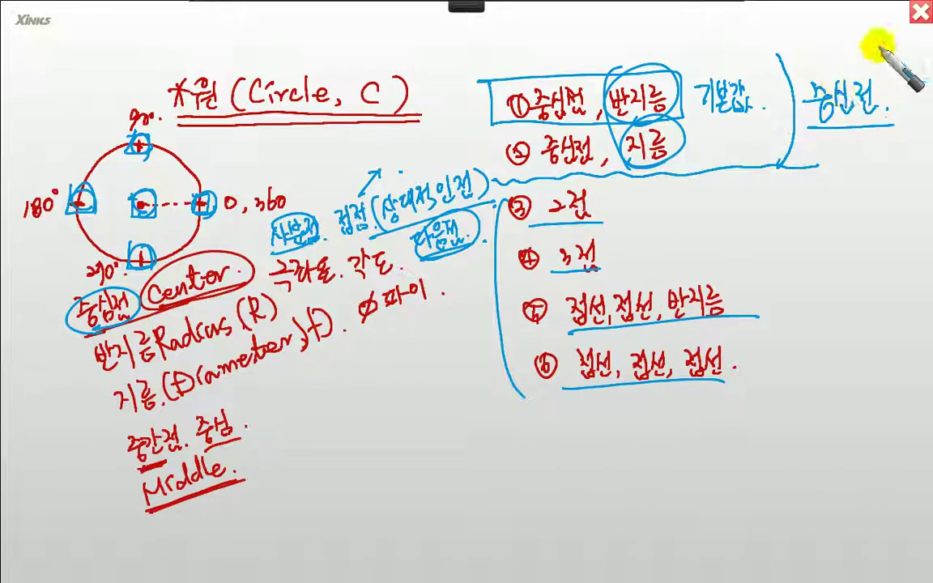
pyautogui.click(918, 11)
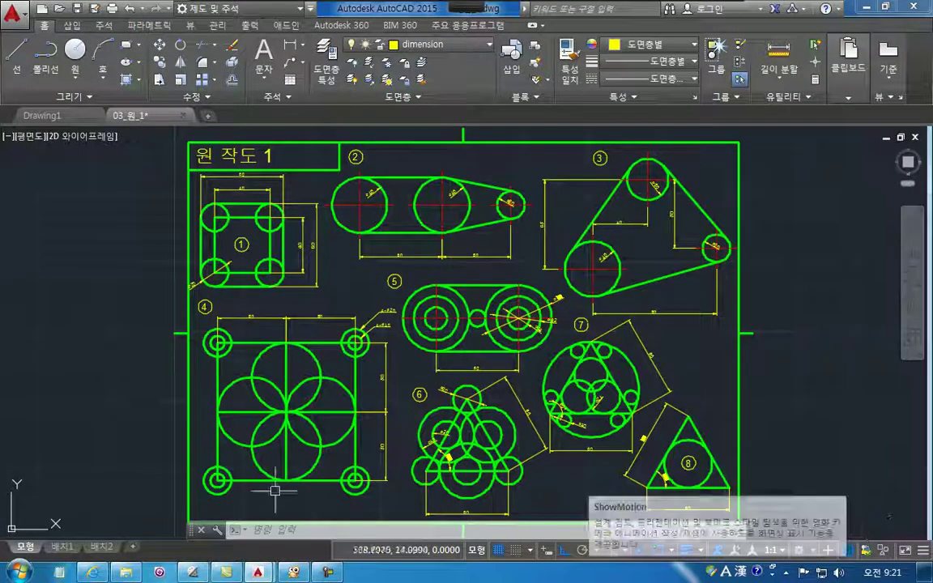
# Display the list of Circle creation methods over the exercise drawing in AutoCAD
pyautogui.click(296, 572)
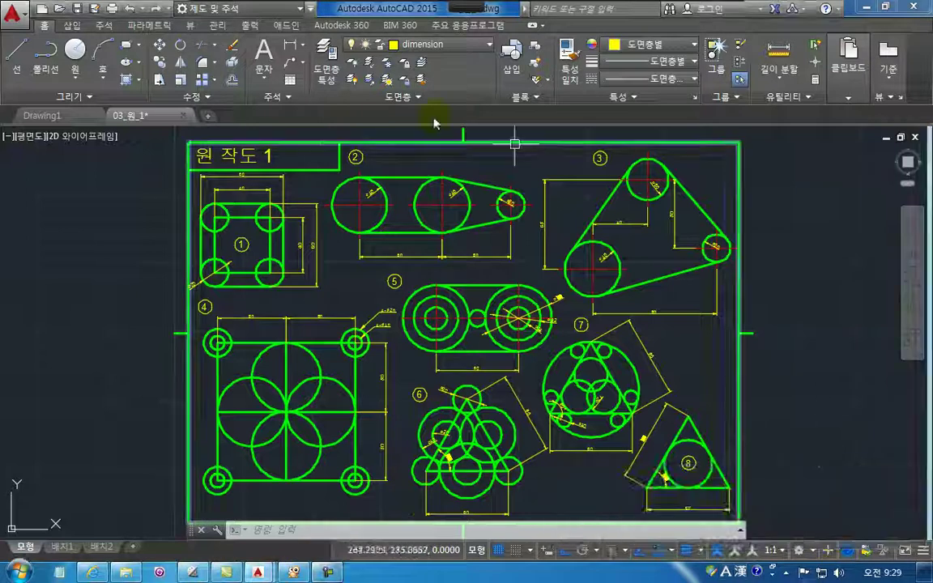
pyautogui.write('c')
pyautogui.press('space')
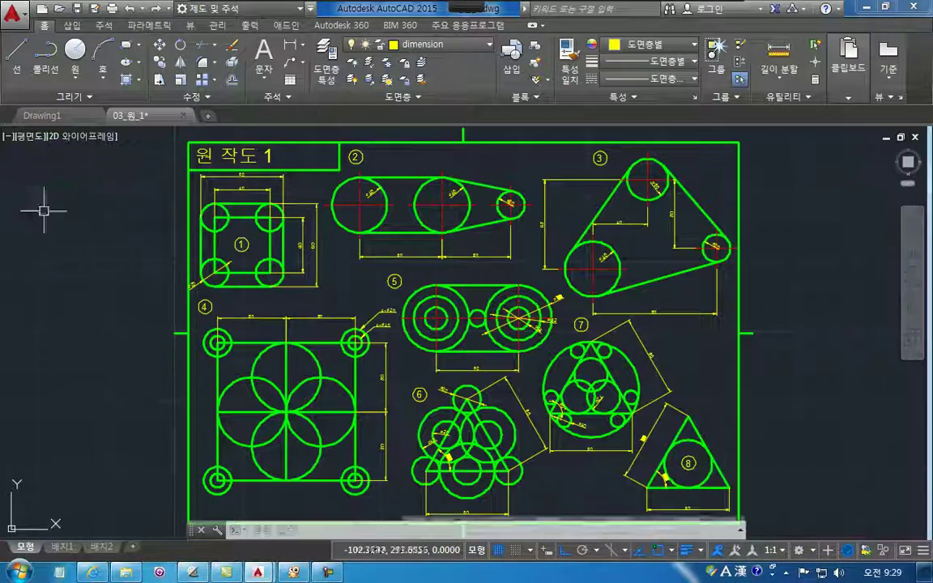
pyautogui.click(73, 74)
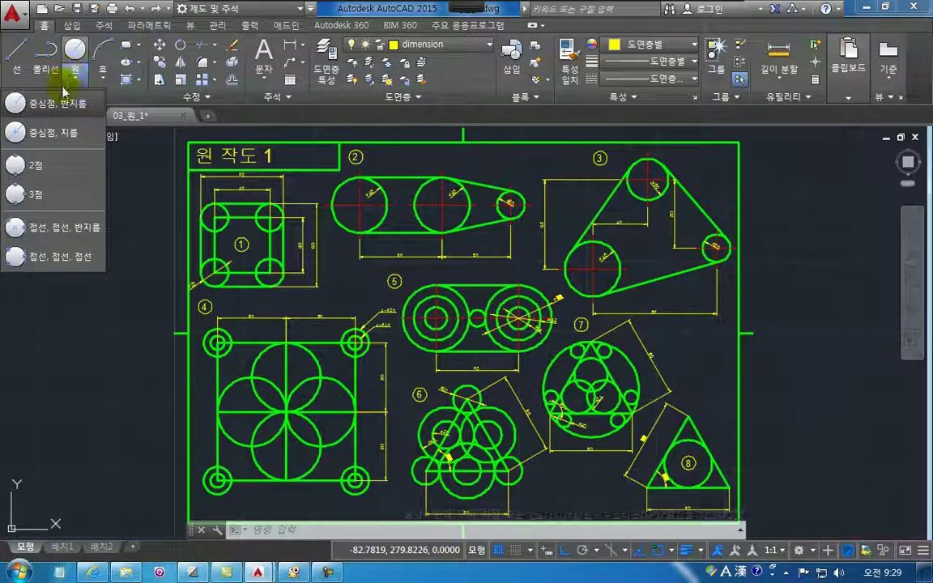
# Switch to the captured screenshot in the 알씨 image viewer and enlarge the list of circle methods
pyautogui.click(296, 573)
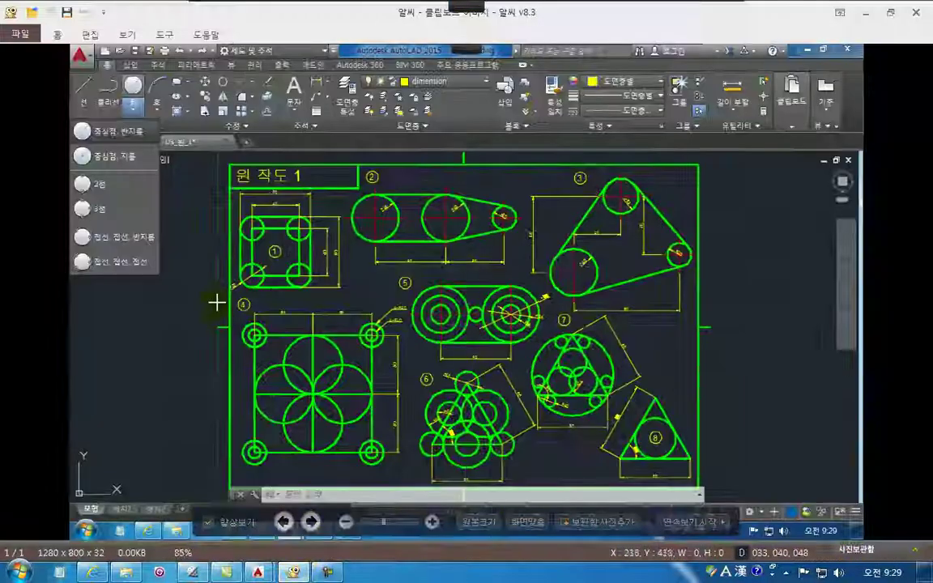
pyautogui.moveTo(160, 273); pyautogui.dragTo(43, 114)
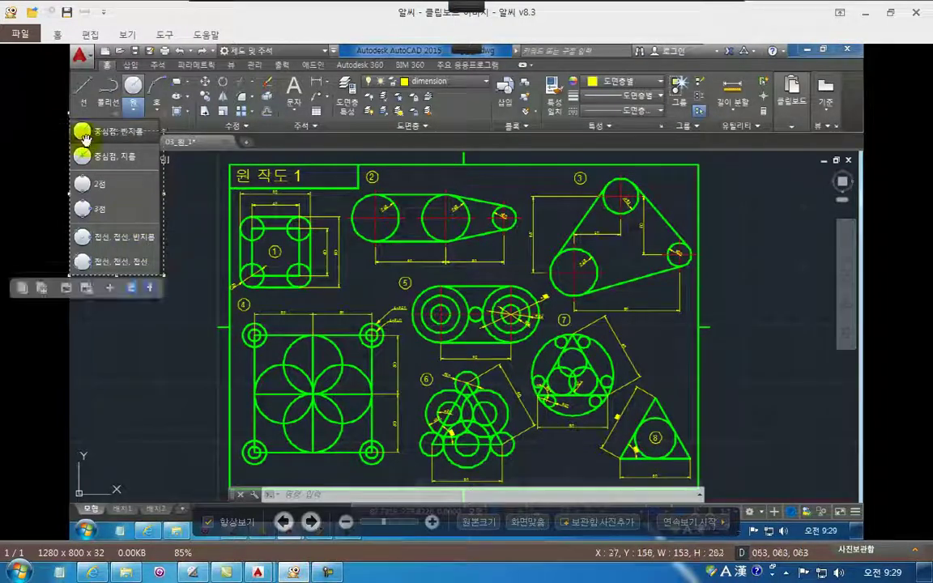
pyautogui.click(85, 138)
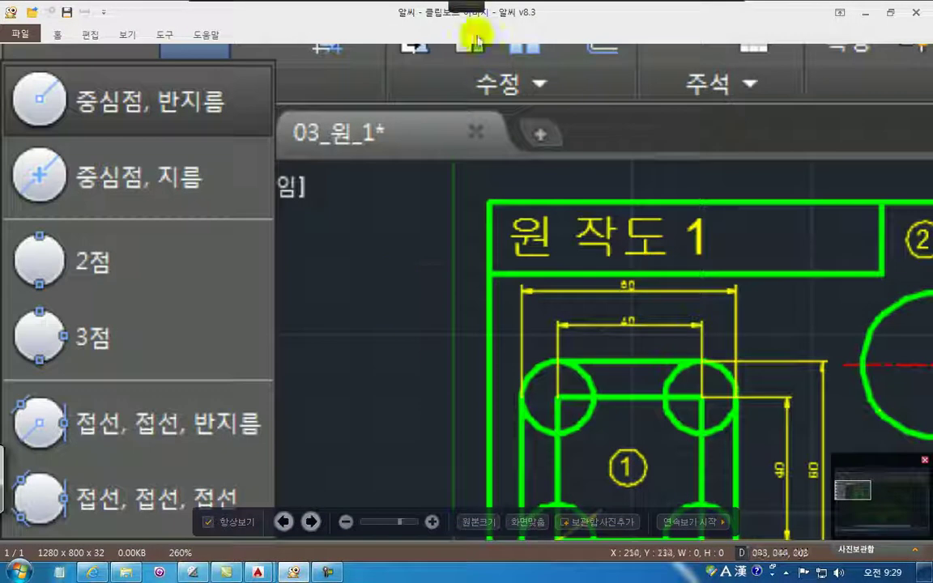
# Start screen annotation and ring the 중심점, 반지름 entry in red
pyautogui.moveTo(448, 15)
pyautogui.moveTo(40, 93)
pyautogui.mouseDown()
pyautogui.moveTo(37, 104)
pyautogui.moveTo(91, 105)
pyautogui.mouseUp()
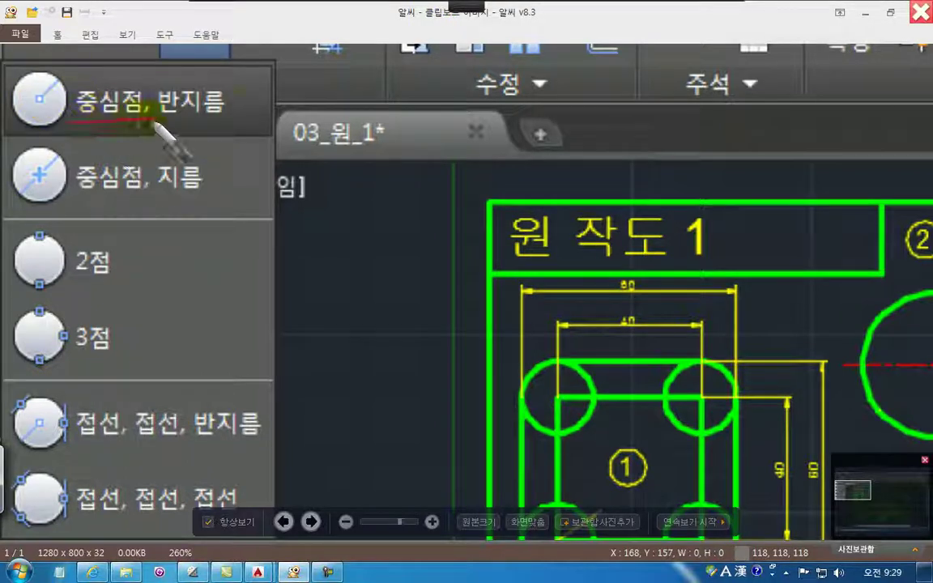
pyautogui.moveTo(235, 121)
pyautogui.mouseDown()
pyautogui.moveTo(85, 61)
pyautogui.moveTo(92, 124)
pyautogui.mouseUp()
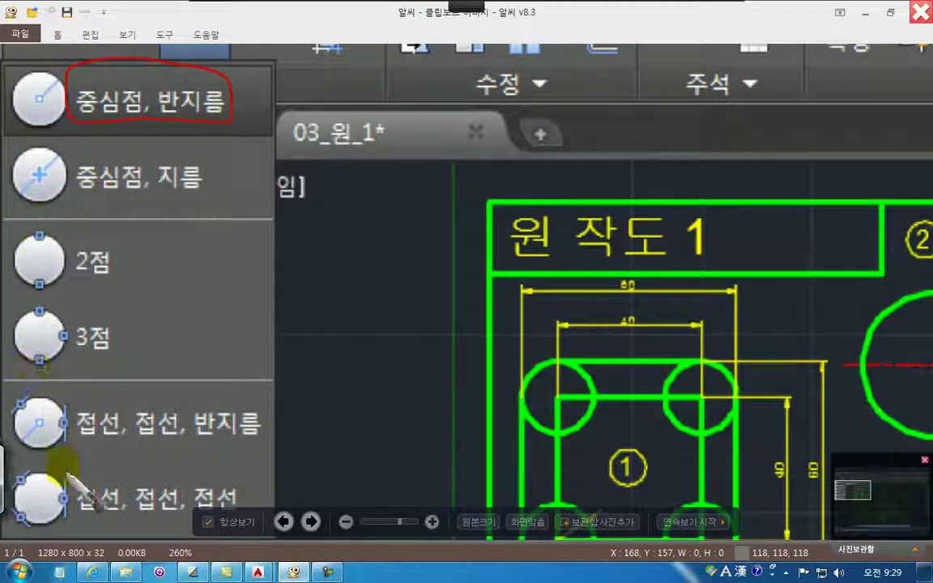
# With a white pen, ring the 중심점, 지름 icon, the 중심점, 반지름 entry and exercise 1's upper-left circle
pyautogui.moveTo(445, 5)
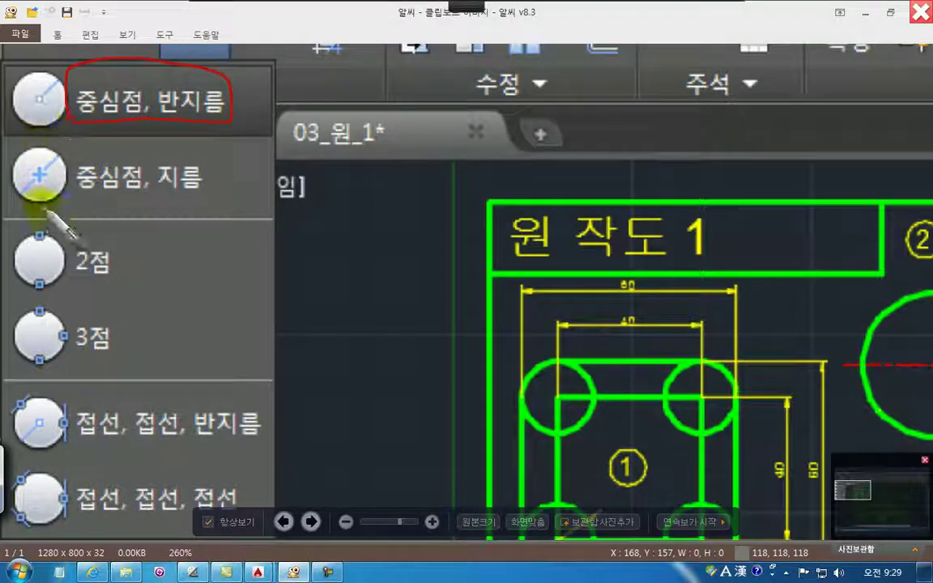
pyautogui.moveTo(35, 199)
pyautogui.mouseDown()
pyautogui.moveTo(62, 177)
pyautogui.moveTo(20, 158)
pyautogui.moveTo(40, 194)
pyautogui.moveTo(58, 173)
pyautogui.moveTo(49, 150)
pyautogui.mouseUp()
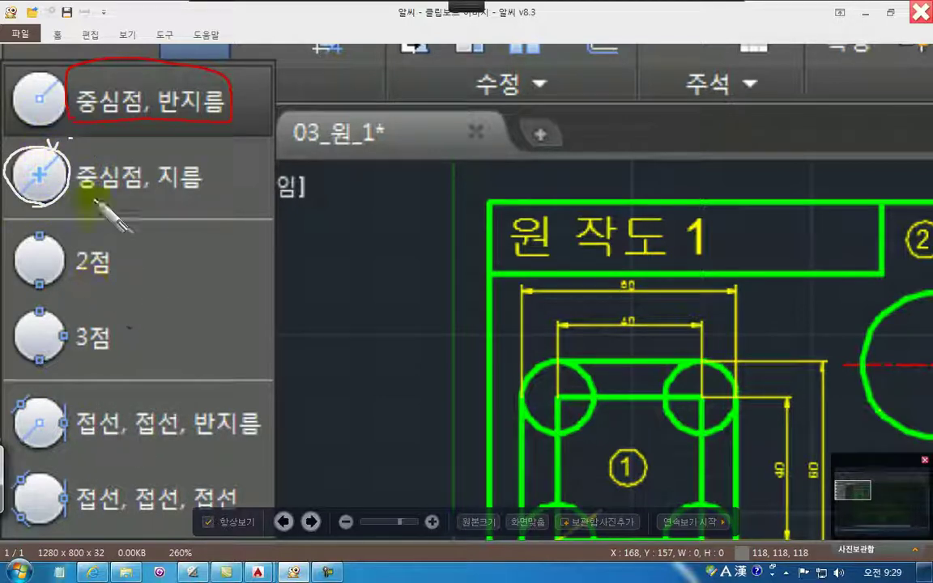
pyautogui.moveTo(32, 123); pyautogui.dragTo(198, 130)
pyautogui.moveTo(229, 89); pyautogui.dragTo(75, 91)
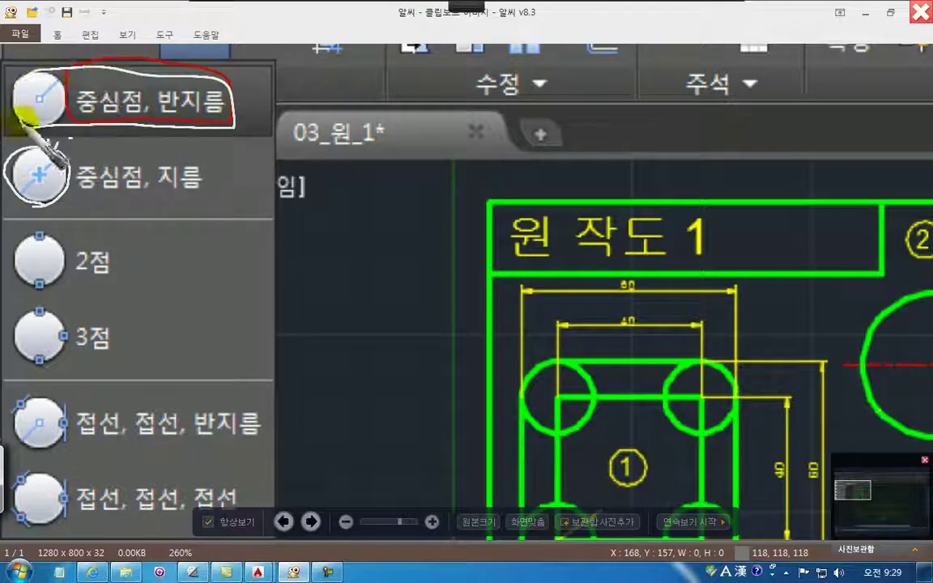
pyautogui.moveTo(510, 435); pyautogui.dragTo(571, 460)
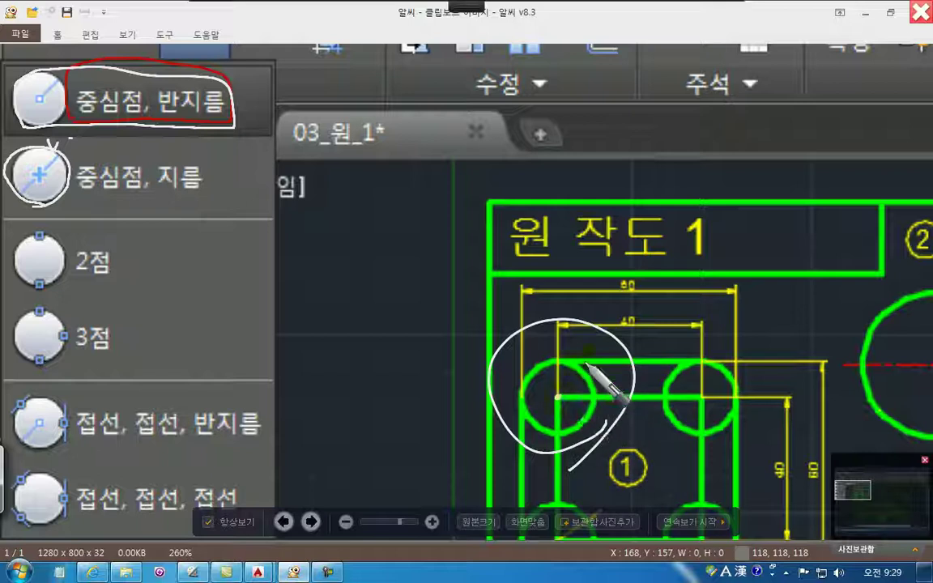
# Close the annotations, minimize the image viewer, and view exercise 1 up close in the AutoCAD drawing
pyautogui.click(921, 12)
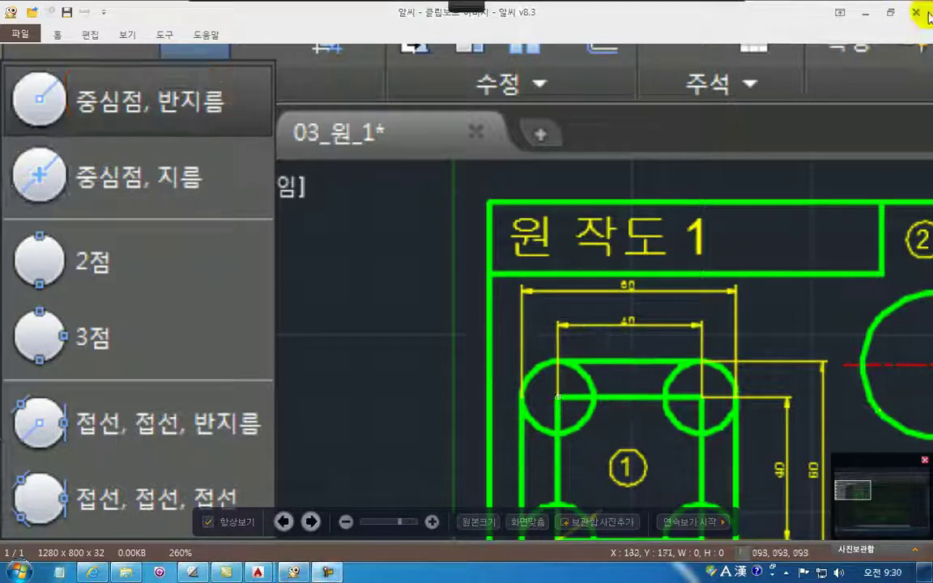
pyautogui.moveTo(660, 381)
pyautogui.mouseDown()
pyautogui.moveTo(668, 244)
pyautogui.moveTo(627, 234)
pyautogui.mouseUp()
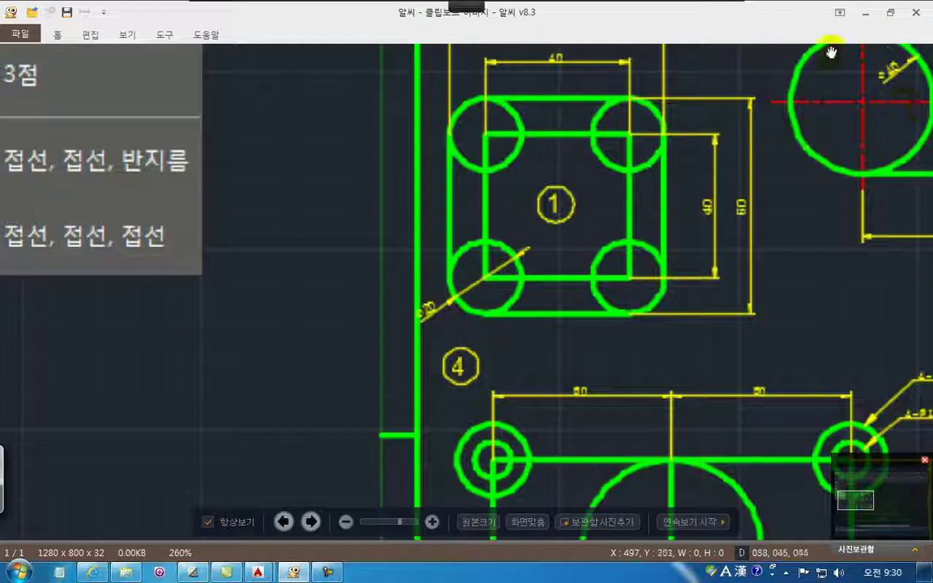
pyautogui.click(865, 13)
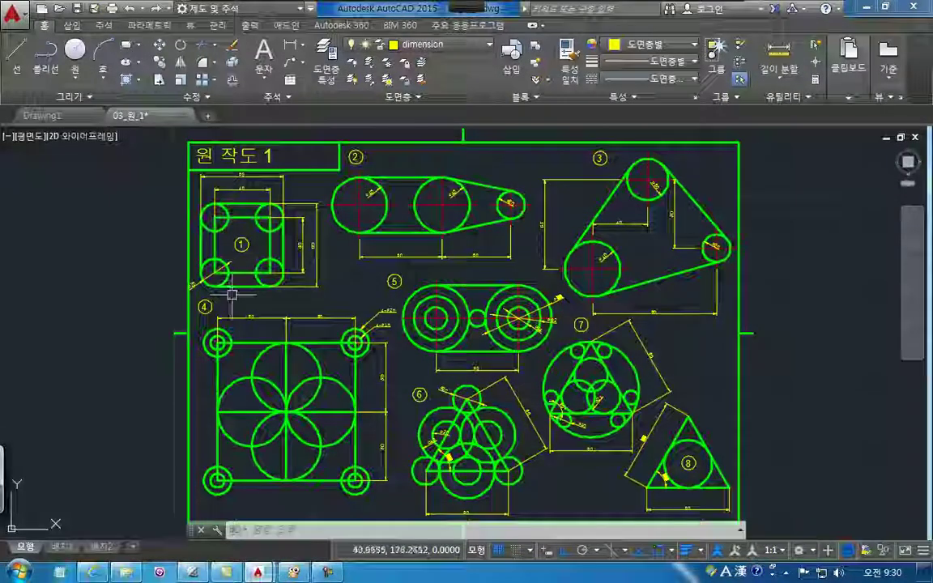
pyautogui.scroll(5, 232, 295)
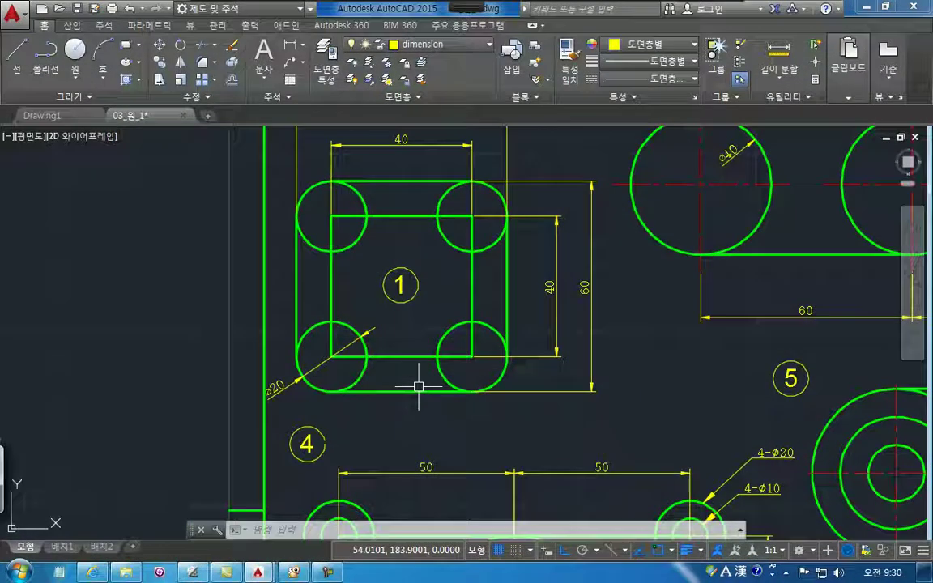
pyautogui.scroll(-1, 415, 382)
pyautogui.scroll(1, 444, 345)
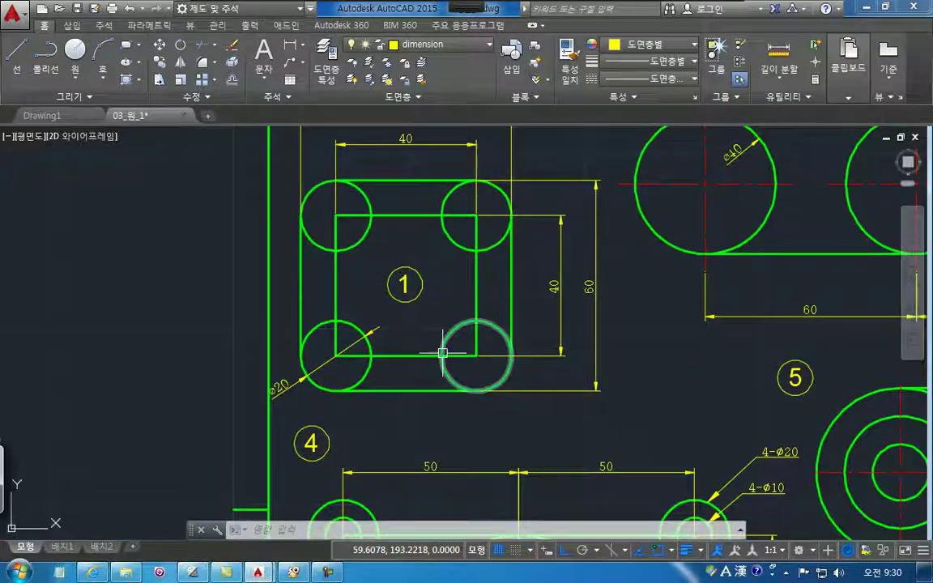
# Annotate exercise 1's lower-left circle with a centre dot and X and Y directions, and ring the circle and its ø20 dimension
pyautogui.click(470, 8)
pyautogui.click(496, 20)
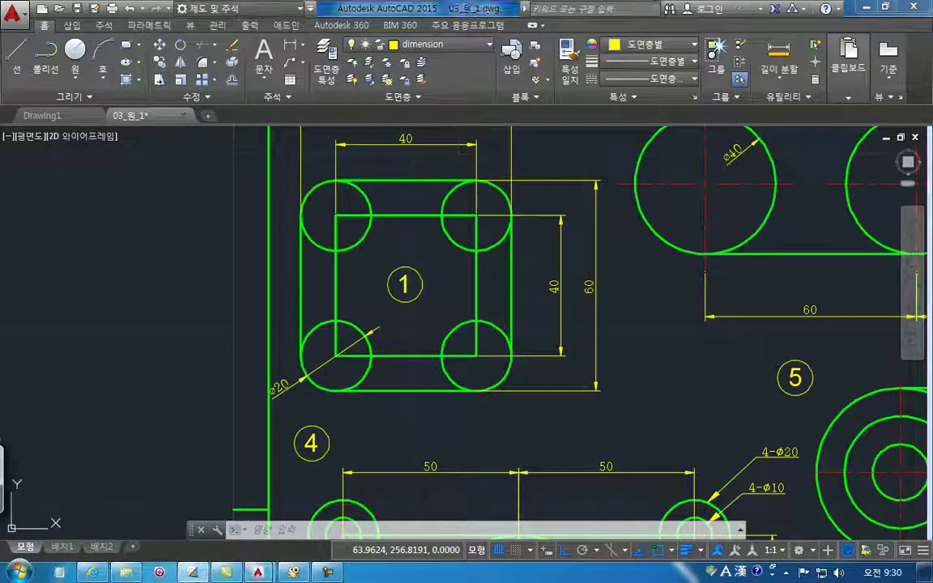
pyautogui.moveTo(336, 353)
pyautogui.mouseDown()
pyautogui.moveTo(339, 446)
pyautogui.moveTo(326, 446)
pyautogui.mouseUp()
pyautogui.moveTo(298, 350); pyautogui.dragTo(334, 352)
pyautogui.moveTo(242, 332)
pyautogui.mouseDown()
pyautogui.moveTo(253, 359)
pyautogui.moveTo(270, 357)
pyautogui.mouseUp()
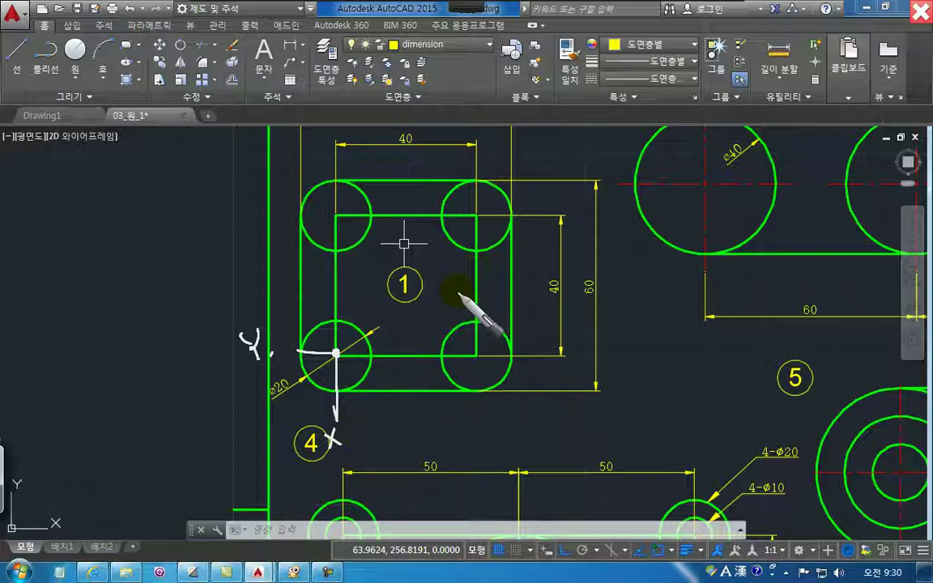
pyautogui.moveTo(393, 409)
pyautogui.mouseDown()
pyautogui.moveTo(245, 431)
pyautogui.moveTo(361, 469)
pyautogui.mouseUp()
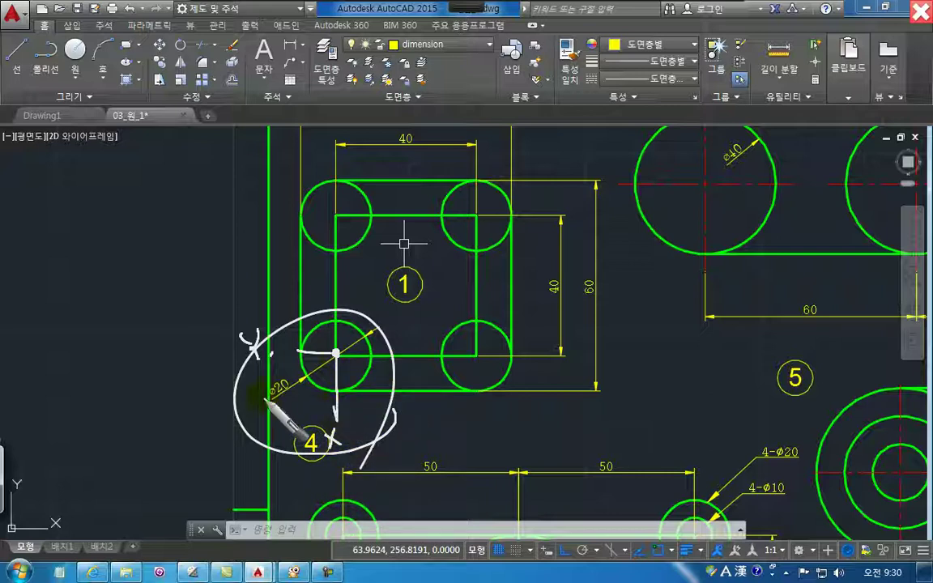
pyautogui.moveTo(267, 394)
pyautogui.mouseDown()
pyautogui.moveTo(329, 356)
pyautogui.moveTo(268, 384)
pyautogui.mouseUp()
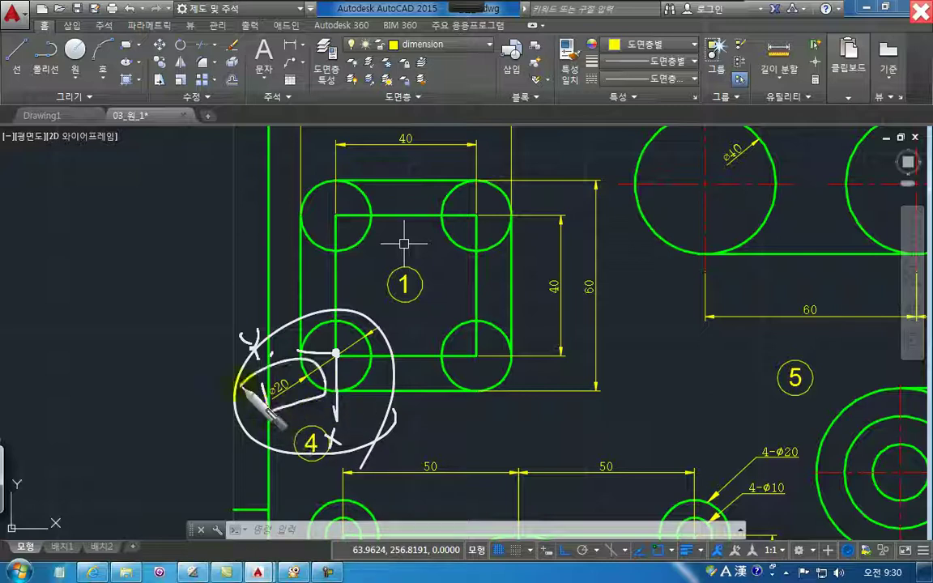
# Handwrite ø20 ⇒ 지름 beside exercise 1 and sketch a circle with a diameter arrow labelled 20
pyautogui.moveTo(163, 247)
pyautogui.mouseDown()
pyautogui.moveTo(186, 248)
pyautogui.moveTo(203, 230)
pyautogui.mouseUp()
pyautogui.click(215, 234)
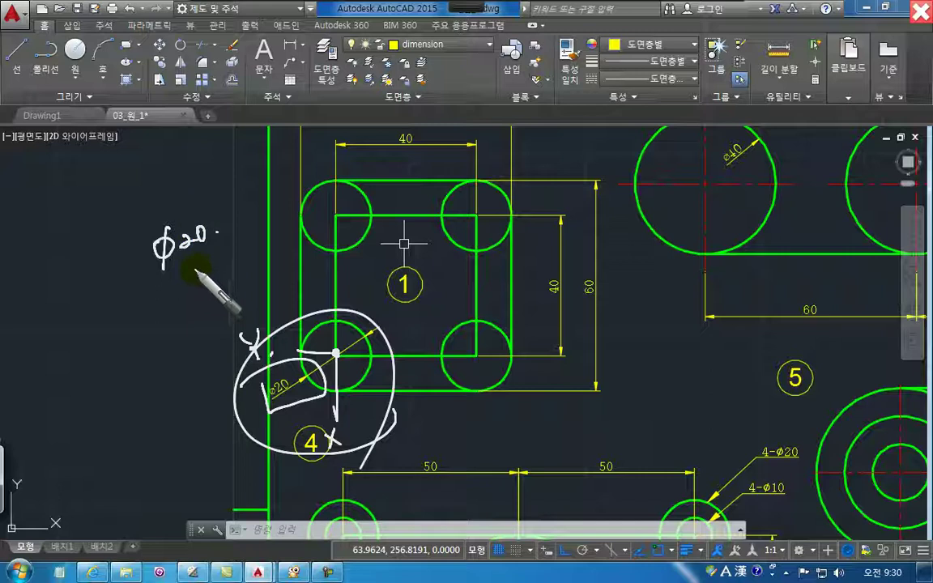
pyautogui.moveTo(216, 234)
pyautogui.mouseDown()
pyautogui.moveTo(252, 212)
pyautogui.moveTo(275, 222)
pyautogui.mouseUp()
pyautogui.moveTo(97, 202)
pyautogui.mouseDown()
pyautogui.moveTo(85, 231)
pyautogui.moveTo(93, 246)
pyautogui.moveTo(113, 202)
pyautogui.moveTo(134, 186)
pyautogui.moveTo(101, 208)
pyautogui.moveTo(127, 192)
pyautogui.moveTo(101, 191)
pyautogui.moveTo(115, 188)
pyautogui.mouseUp()
pyautogui.moveTo(96, 249)
pyautogui.mouseDown()
pyautogui.moveTo(109, 243)
pyautogui.moveTo(81, 242)
pyautogui.mouseUp()
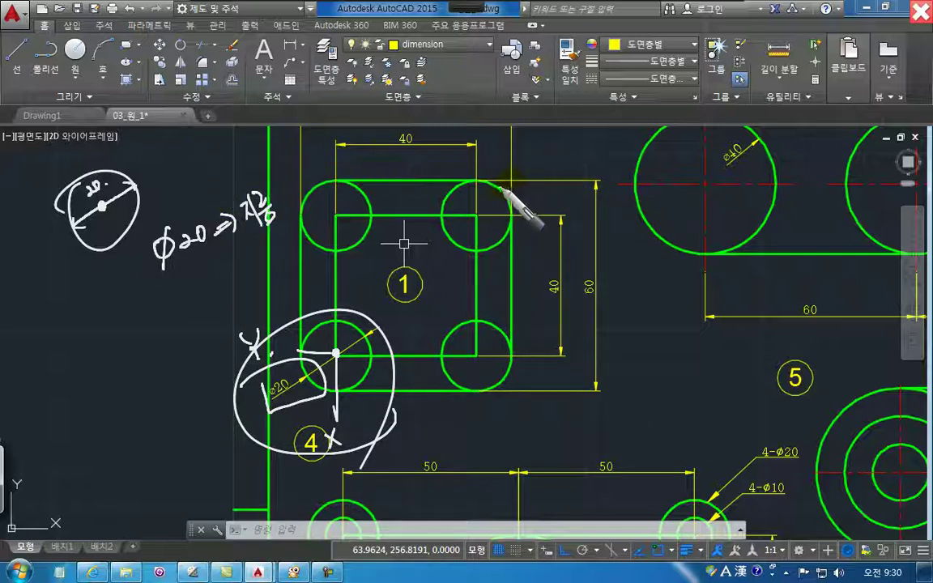
# Draw an arrow from exercise 1's upper-right circle, label it R, and add a line beneath the label
pyautogui.moveTo(497, 186); pyautogui.dragTo(528, 165)
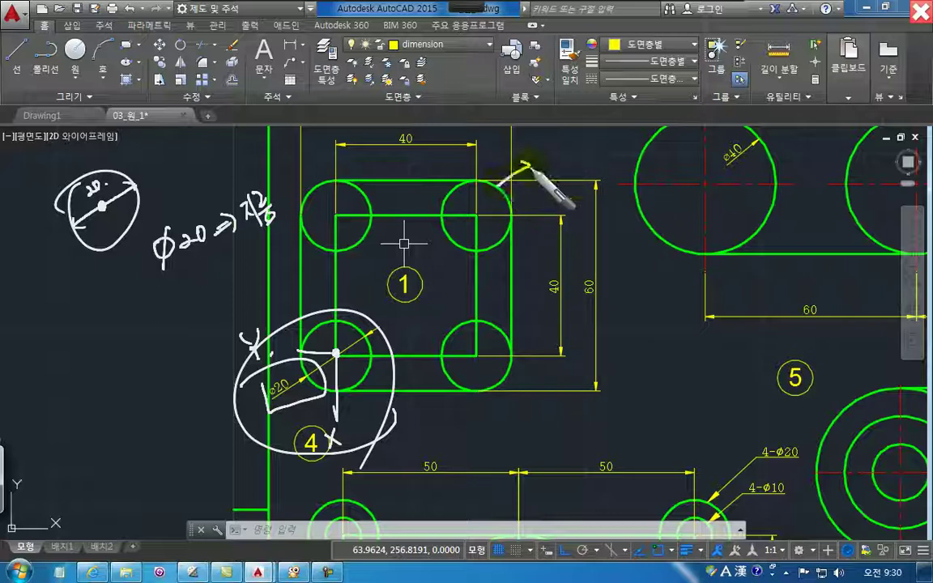
pyautogui.click(559, 168)
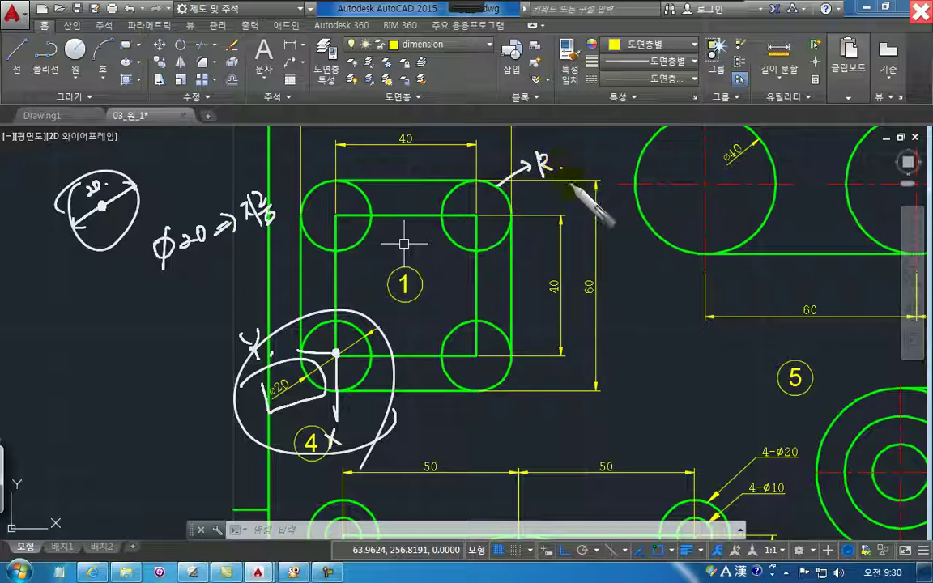
pyautogui.moveTo(513, 195); pyautogui.dragTo(575, 171)
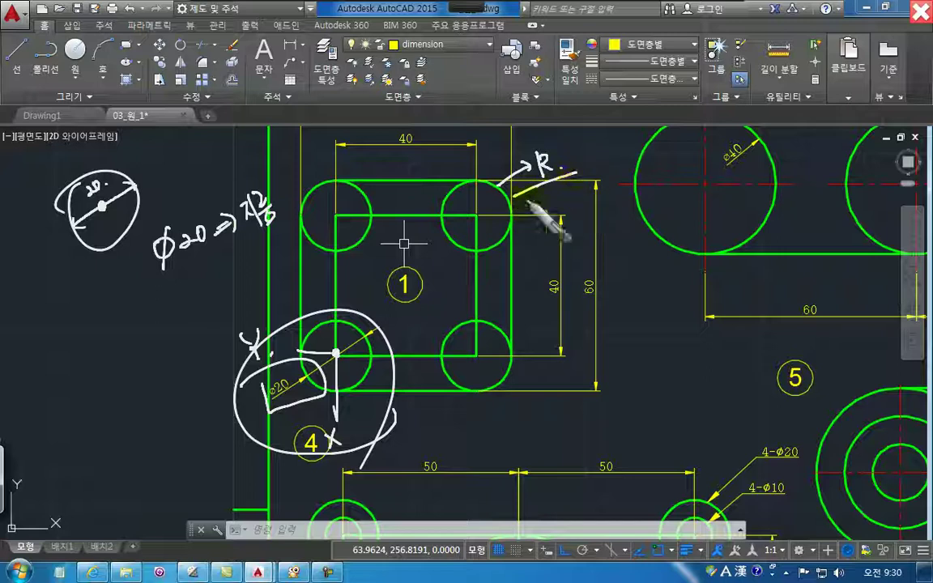
# Mark beneath exercise 1's ø20 dimension and complete the upper-right circle's handwritten label as R10
pyautogui.moveTo(266, 411); pyautogui.dragTo(287, 399)
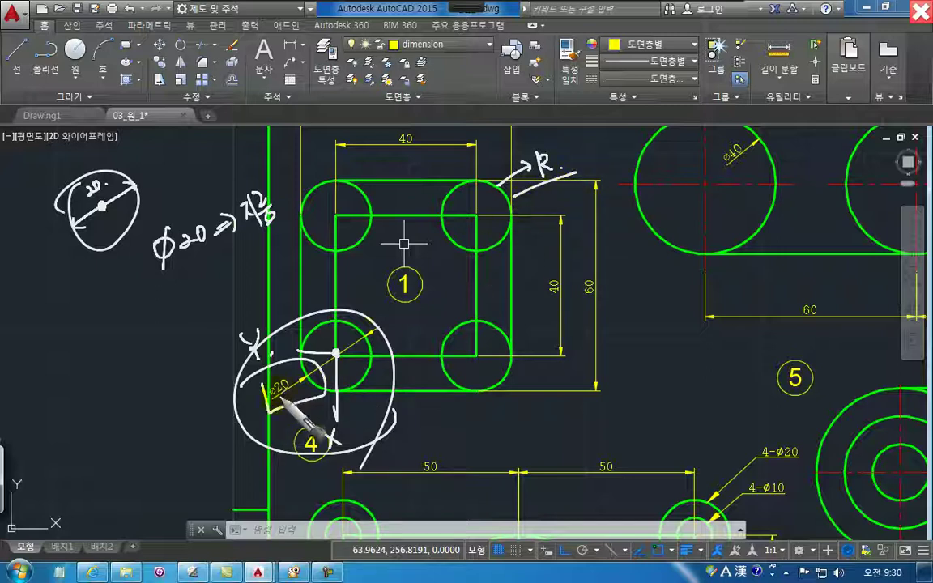
pyautogui.moveTo(569, 148); pyautogui.dragTo(567, 149)
pyautogui.click(581, 151)
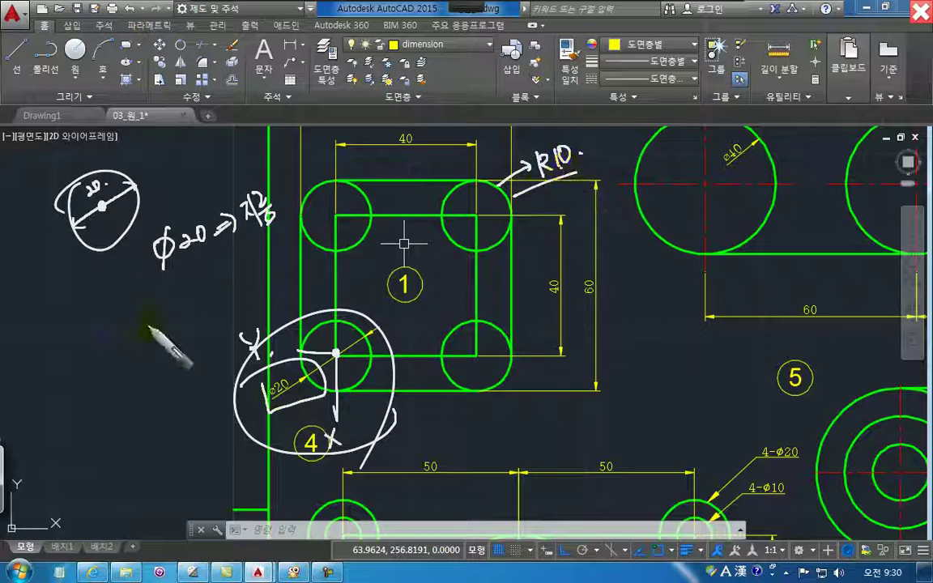
# Sketch an arc with end ticks beside exercise 1, label it 호(Arc), and point an underlined R10 at it
pyautogui.moveTo(121, 348); pyautogui.dragTo(192, 312)
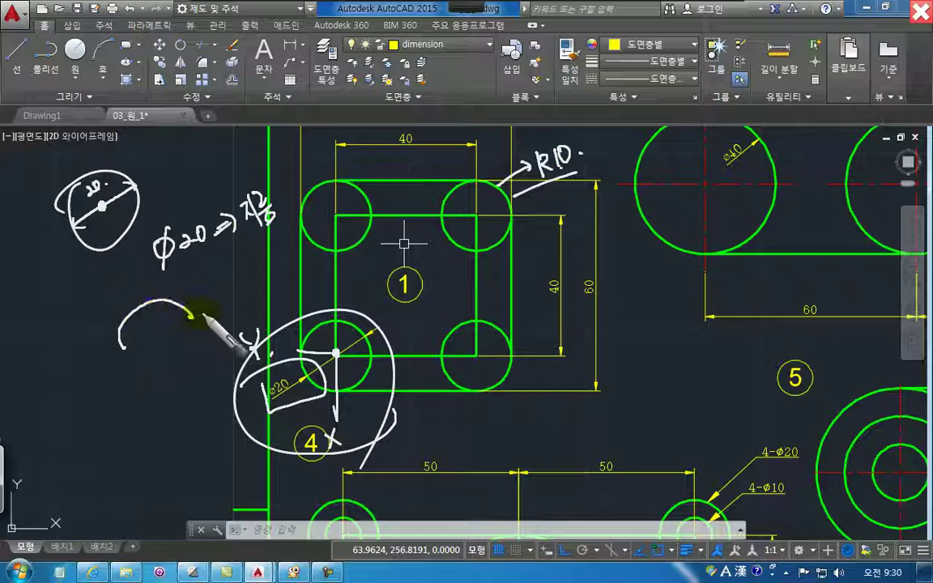
pyautogui.moveTo(119, 350); pyautogui.dragTo(128, 348)
pyautogui.moveTo(192, 311); pyautogui.dragTo(194, 319)
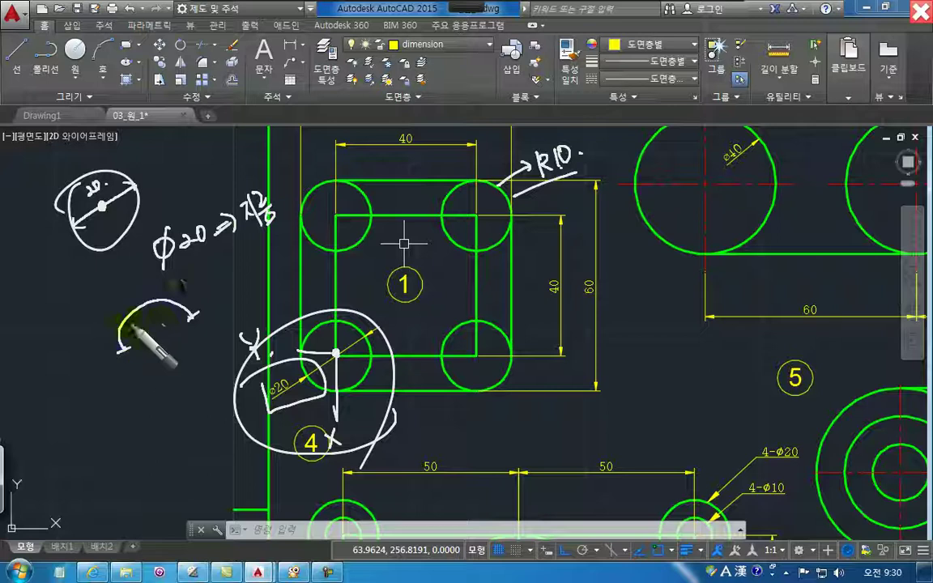
pyautogui.moveTo(146, 339)
pyautogui.mouseDown()
pyautogui.moveTo(155, 358)
pyautogui.moveTo(176, 351)
pyautogui.moveTo(184, 332)
pyautogui.moveTo(232, 316)
pyautogui.mouseUp()
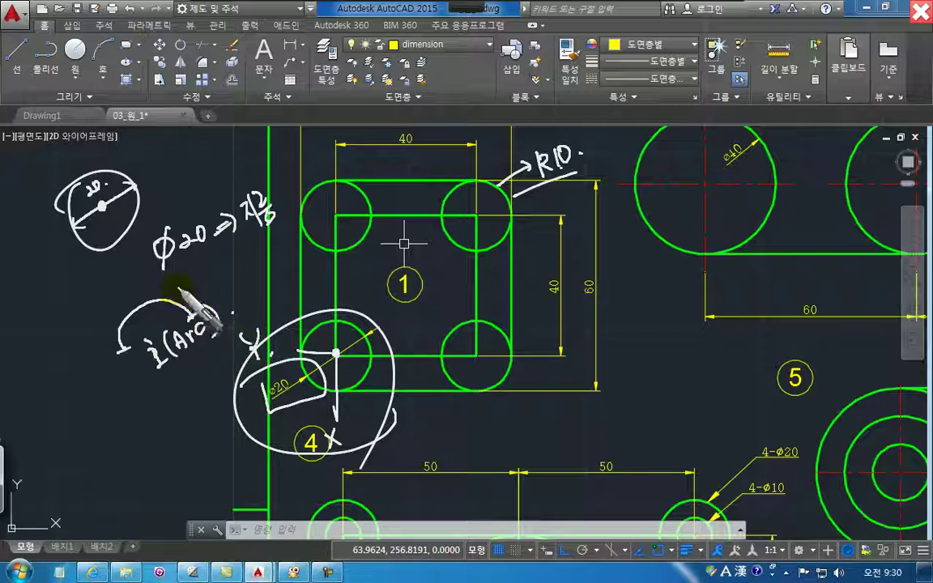
pyautogui.moveTo(188, 271)
pyautogui.mouseDown()
pyautogui.moveTo(203, 285)
pyautogui.moveTo(170, 290)
pyautogui.mouseUp()
pyautogui.click(211, 277)
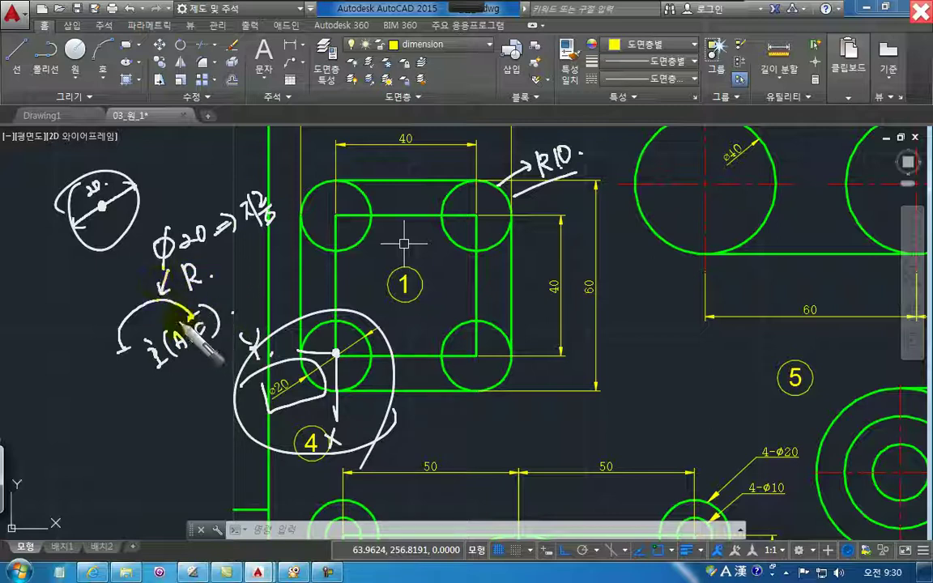
pyautogui.click(236, 268)
pyautogui.moveTo(224, 283); pyautogui.dragTo(189, 290)
# Point a boxed ø symbol at the sketched arc, and ring exercise 1's upper-right circle with ø20 written beside it
pyautogui.moveTo(112, 290); pyautogui.dragTo(126, 311)
pyautogui.moveTo(79, 269)
pyautogui.mouseDown()
pyautogui.moveTo(78, 297)
pyautogui.moveTo(73, 271)
pyautogui.moveTo(101, 263)
pyautogui.moveTo(55, 279)
pyautogui.moveTo(63, 303)
pyautogui.moveTo(63, 288)
pyautogui.moveTo(78, 293)
pyautogui.mouseUp()
pyautogui.click(96, 284)
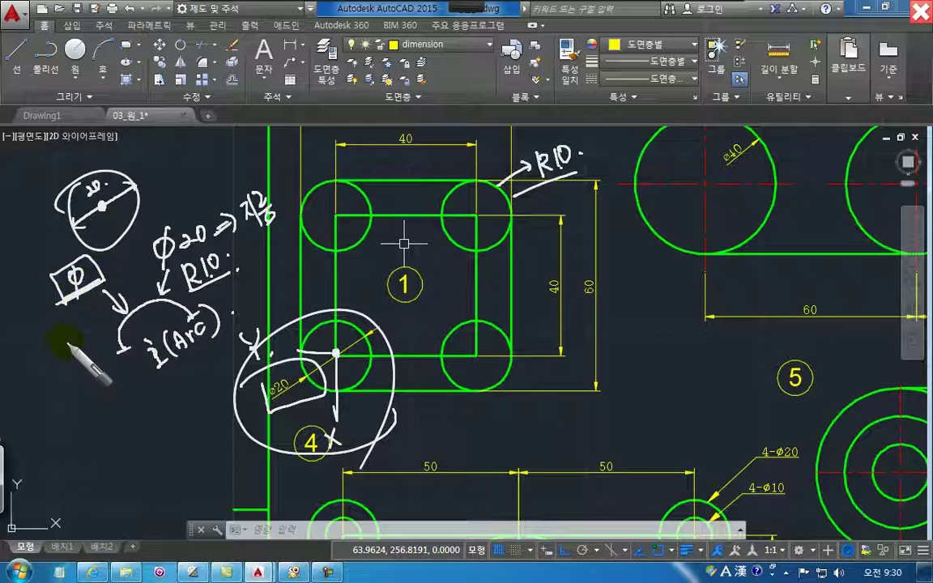
pyautogui.moveTo(571, 212)
pyautogui.mouseDown()
pyautogui.moveTo(535, 259)
pyautogui.moveTo(563, 243)
pyautogui.moveTo(537, 233)
pyautogui.moveTo(585, 220)
pyautogui.mouseUp()
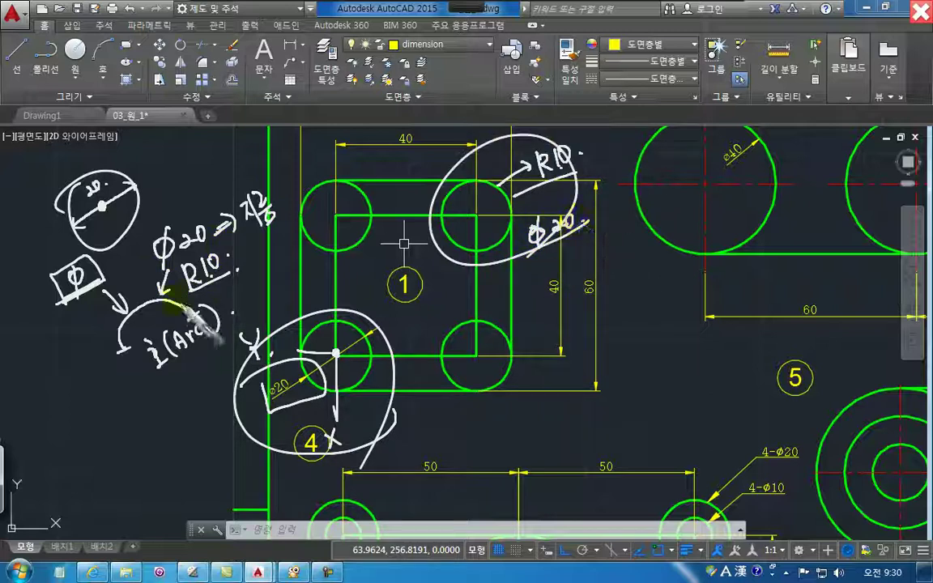
# Complete the boxed ø symbol as ø20 and handwrite a ringed R10 beneath it
pyautogui.moveTo(91, 254); pyautogui.dragTo(90, 274)
pyautogui.moveTo(101, 256)
pyautogui.mouseDown()
pyautogui.moveTo(91, 273)
pyautogui.moveTo(102, 277)
pyautogui.mouseUp()
pyautogui.click(119, 258)
pyautogui.click(118, 261)
pyautogui.moveTo(59, 328)
pyautogui.mouseDown()
pyautogui.moveTo(66, 355)
pyautogui.moveTo(78, 342)
pyautogui.mouseUp()
pyautogui.moveTo(88, 327); pyautogui.dragTo(94, 316)
pyautogui.click(96, 329)
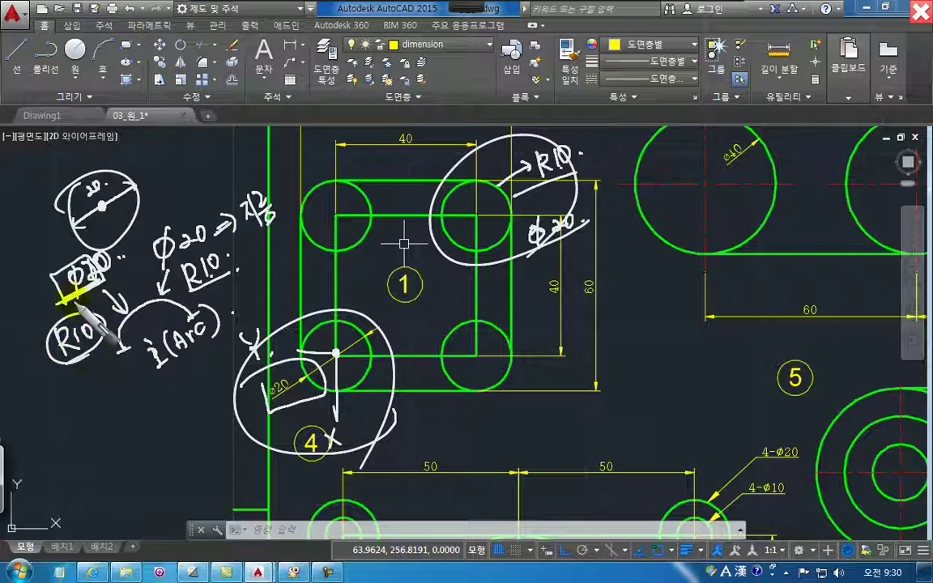
# Label exercise 1's lower-right circle R with an arrow and a double-headed line, and clear all annotations
pyautogui.moveTo(506, 330)
pyautogui.mouseDown()
pyautogui.moveTo(559, 298)
pyautogui.moveTo(562, 312)
pyautogui.moveTo(592, 316)
pyautogui.moveTo(545, 324)
pyautogui.moveTo(558, 332)
pyautogui.mouseUp()
pyautogui.click(572, 306)
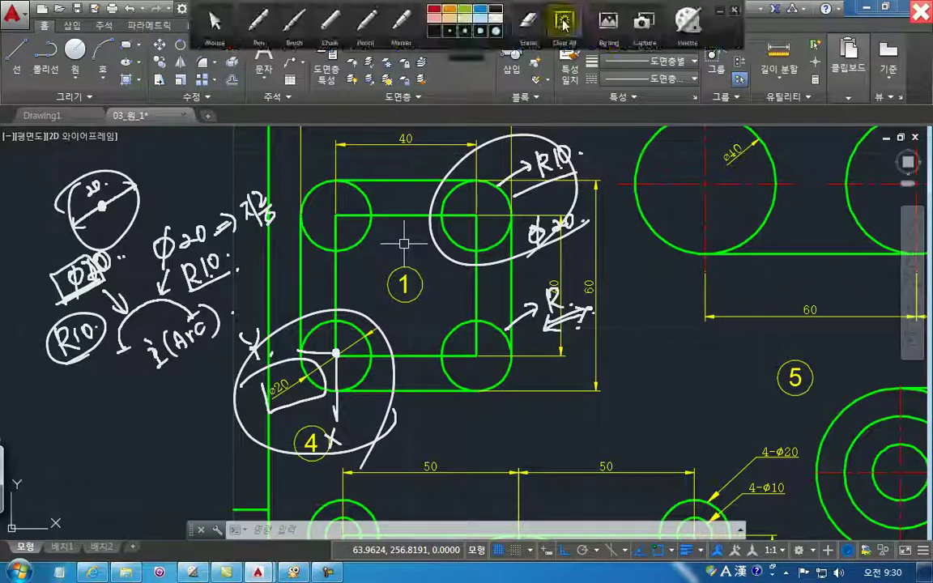
pyautogui.click(563, 22)
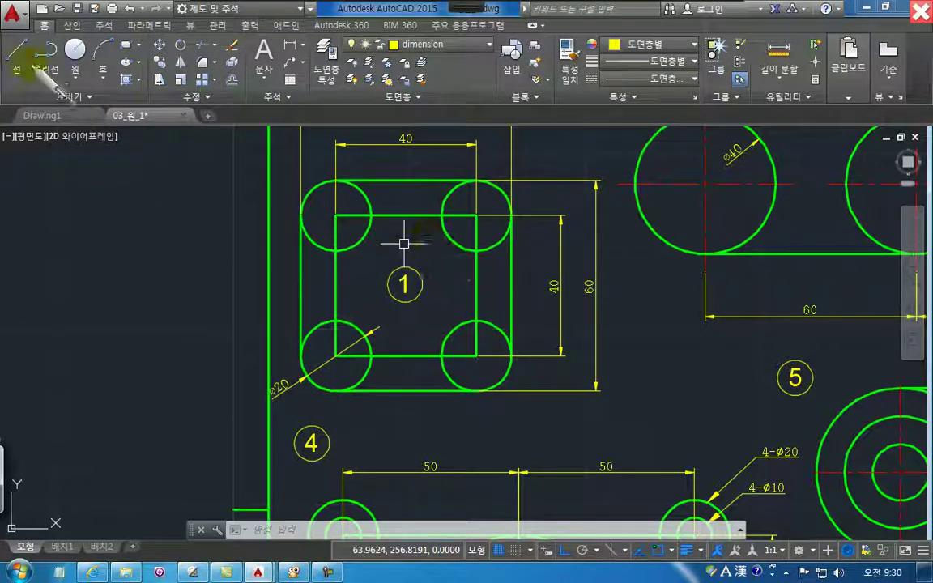
# Ring the Circle tool, mark the centre of exercise 1's lower-left circle with X and Y arrows, and write 50,200 beneath it
pyautogui.moveTo(62, 75); pyautogui.dragTo(89, 96)
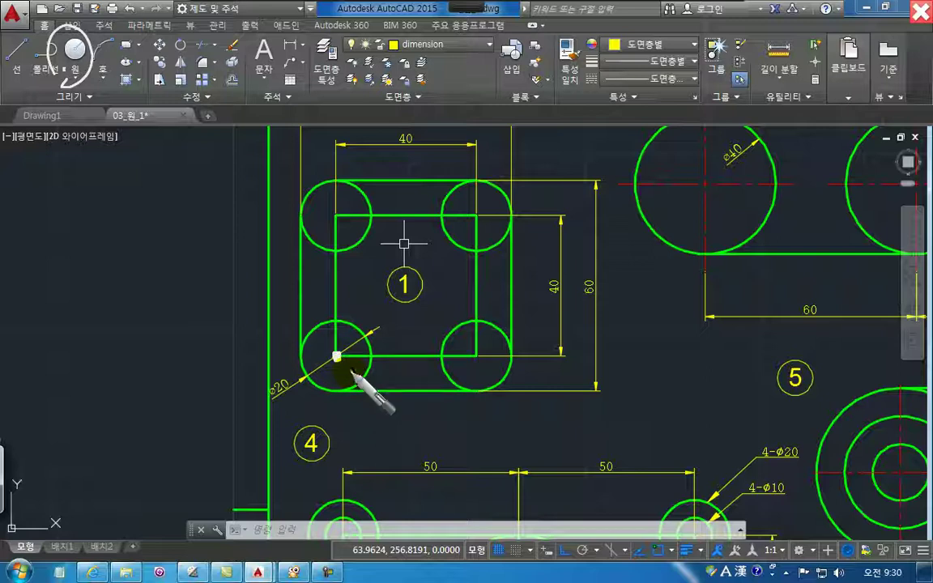
pyautogui.moveTo(337, 366)
pyautogui.mouseDown()
pyautogui.moveTo(334, 390)
pyautogui.moveTo(303, 355)
pyautogui.moveTo(340, 392)
pyautogui.moveTo(340, 378)
pyautogui.moveTo(306, 356)
pyautogui.moveTo(337, 397)
pyautogui.mouseUp()
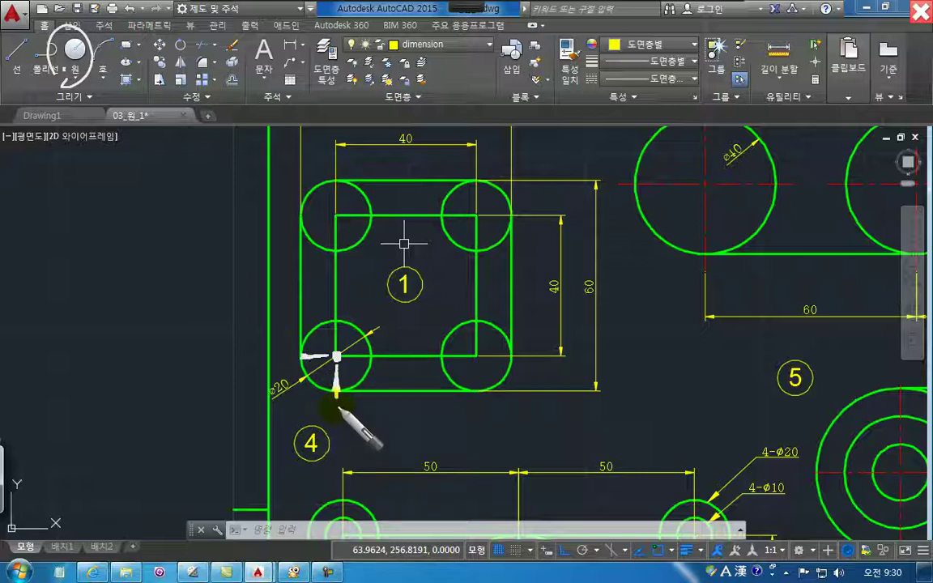
pyautogui.moveTo(337, 411); pyautogui.dragTo(337, 375)
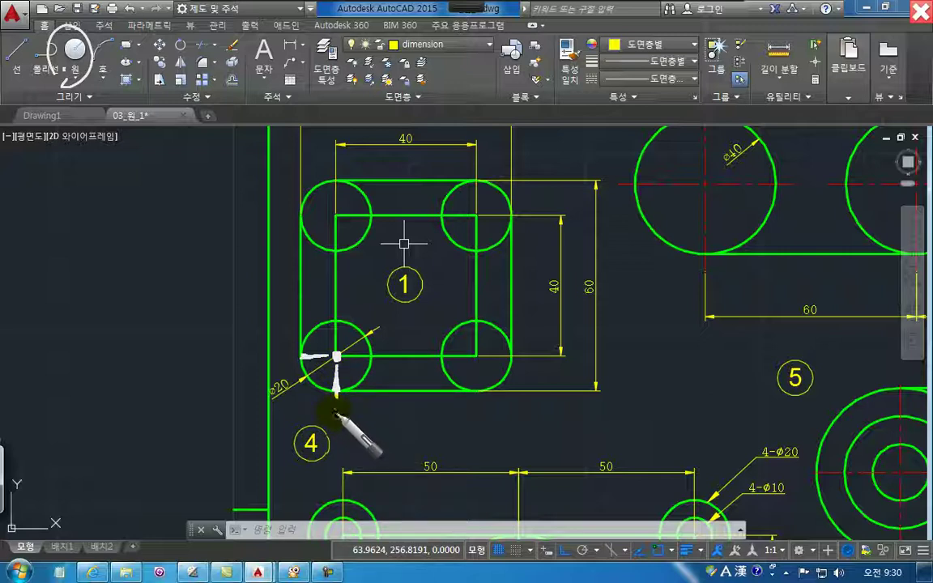
pyautogui.moveTo(336, 412)
pyautogui.mouseDown()
pyautogui.moveTo(337, 427)
pyautogui.moveTo(346, 416)
pyautogui.moveTo(381, 426)
pyautogui.moveTo(405, 414)
pyautogui.mouseUp()
pyautogui.click(419, 413)
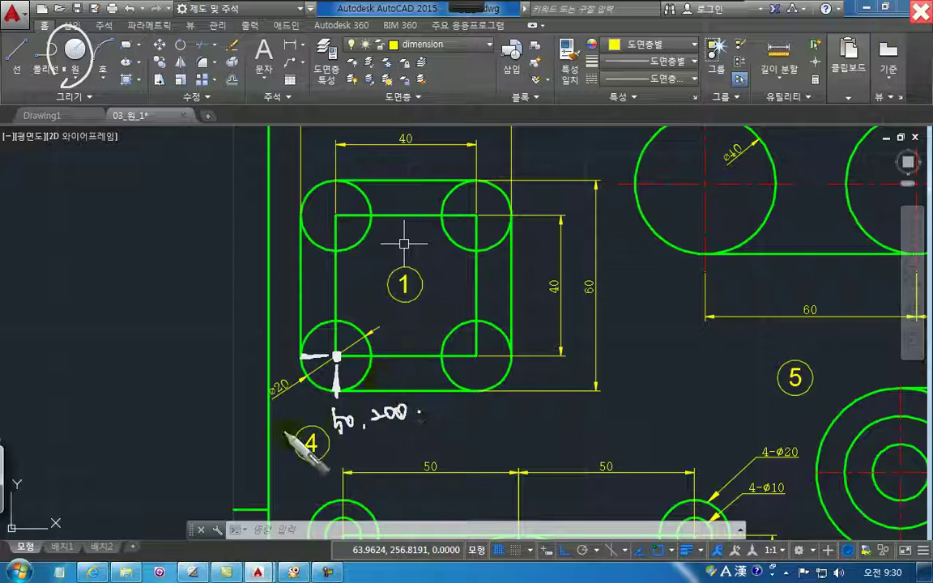
pyautogui.moveTo(339, 357); pyautogui.dragTo(339, 356)
pyautogui.moveTo(332, 447); pyautogui.dragTo(415, 421)
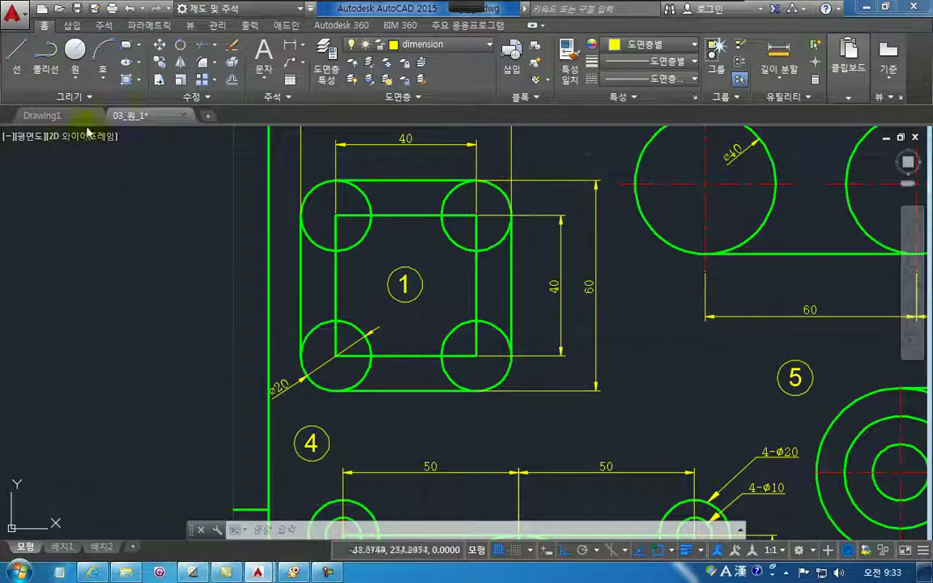
# Switch to the empty Drawing1 file and fit its drawing area in the view
pyautogui.click(44, 116)
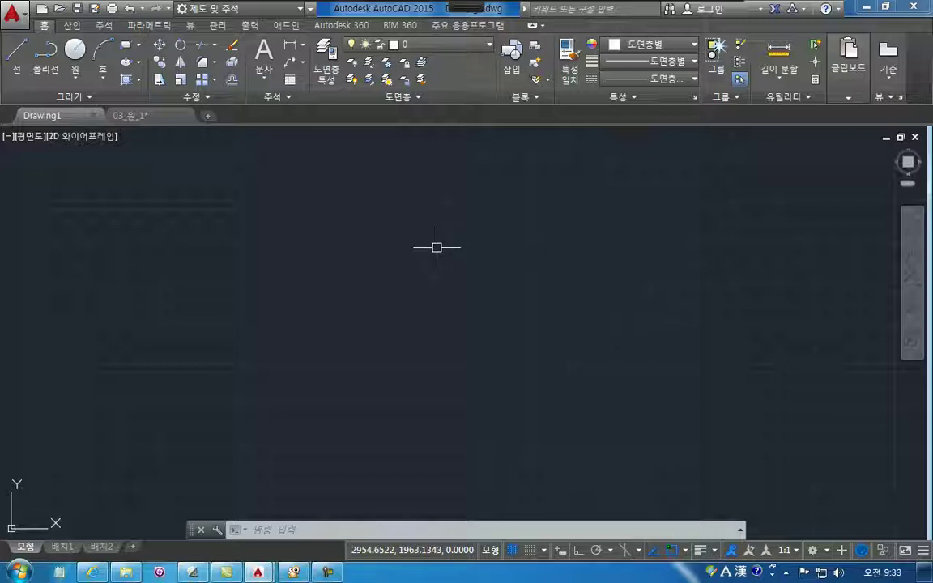
pyautogui.middleClick(436, 247)
pyautogui.middleClick(437, 247)
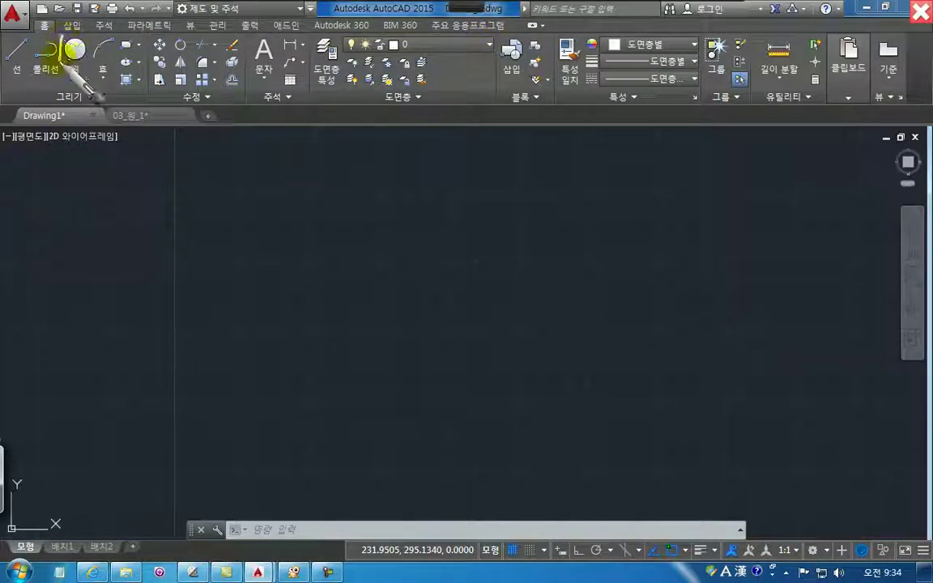
# Label the boxed Circle tool ①원, add ②, and handwrite 중심점 지정 또는 2P 3P TTR above the command line with underlines
pyautogui.moveTo(64, 81)
pyautogui.mouseDown()
pyautogui.moveTo(62, 91)
pyautogui.moveTo(81, 91)
pyautogui.mouseUp()
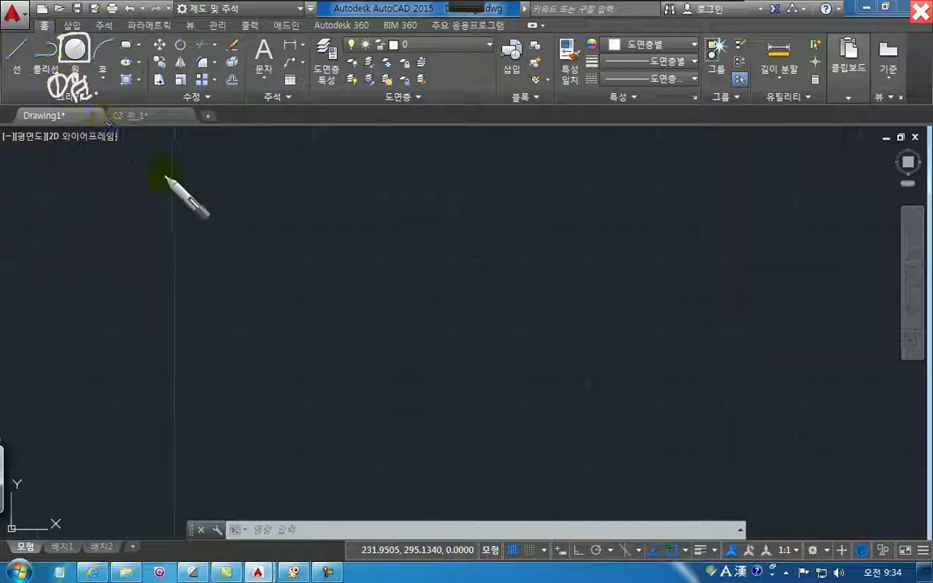
pyautogui.moveTo(75, 167); pyautogui.dragTo(78, 162)
pyautogui.moveTo(261, 527)
pyautogui.mouseDown()
pyautogui.moveTo(281, 488)
pyautogui.moveTo(304, 477)
pyautogui.moveTo(334, 491)
pyautogui.moveTo(340, 482)
pyautogui.moveTo(393, 494)
pyautogui.moveTo(397, 468)
pyautogui.moveTo(431, 443)
pyautogui.moveTo(459, 463)
pyautogui.moveTo(534, 428)
pyautogui.moveTo(559, 432)
pyautogui.moveTo(554, 445)
pyautogui.moveTo(562, 431)
pyautogui.mouseUp()
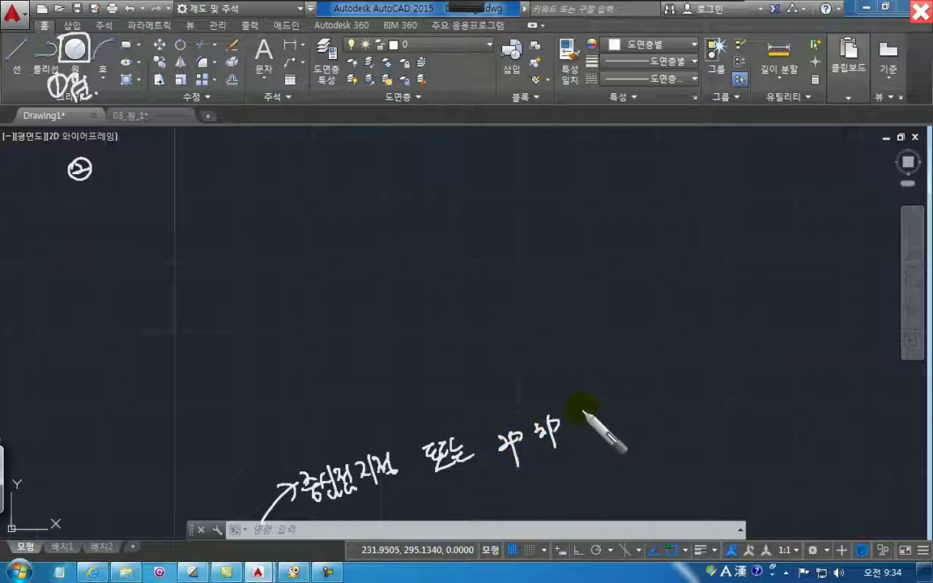
pyautogui.moveTo(571, 405); pyautogui.dragTo(597, 399)
pyautogui.moveTo(583, 403)
pyautogui.mouseDown()
pyautogui.moveTo(579, 423)
pyautogui.moveTo(619, 414)
pyautogui.mouseUp()
pyautogui.moveTo(516, 453); pyautogui.dragTo(636, 412)
pyautogui.click(640, 409)
pyautogui.moveTo(294, 519)
pyautogui.mouseDown()
pyautogui.moveTo(290, 470)
pyautogui.moveTo(304, 512)
pyautogui.moveTo(413, 484)
pyautogui.mouseUp()
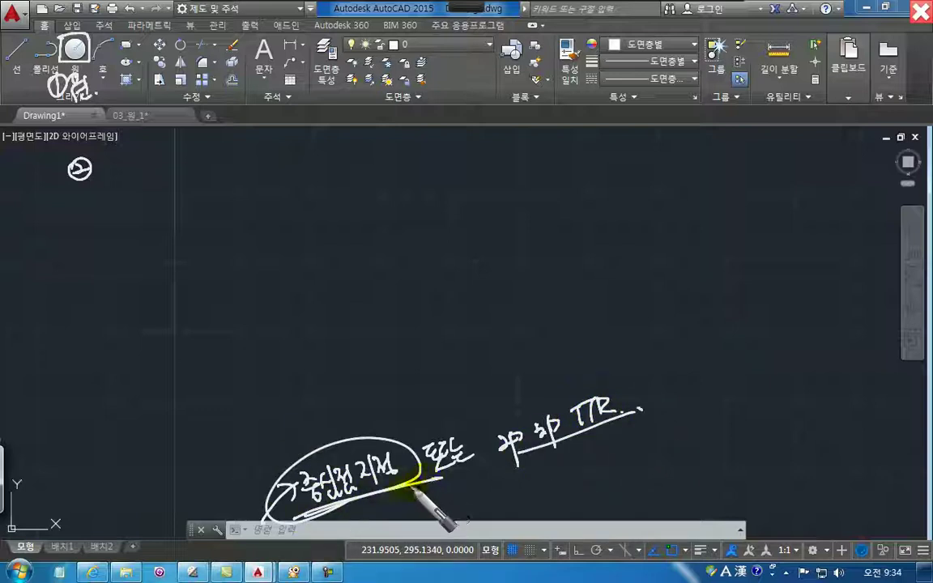
# Handwrite 50,200 with an Enter arrow beside ② and add a circled ③ beneath
pyautogui.moveTo(102, 154)
pyautogui.mouseDown()
pyautogui.moveTo(104, 163)
pyautogui.moveTo(143, 171)
pyautogui.moveTo(169, 150)
pyautogui.mouseUp()
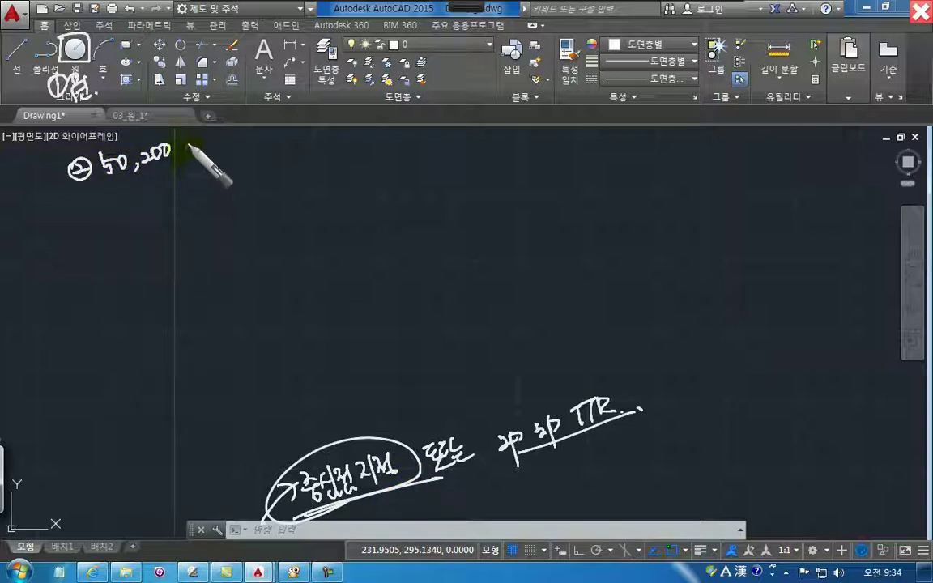
pyautogui.moveTo(182, 139); pyautogui.dragTo(199, 144)
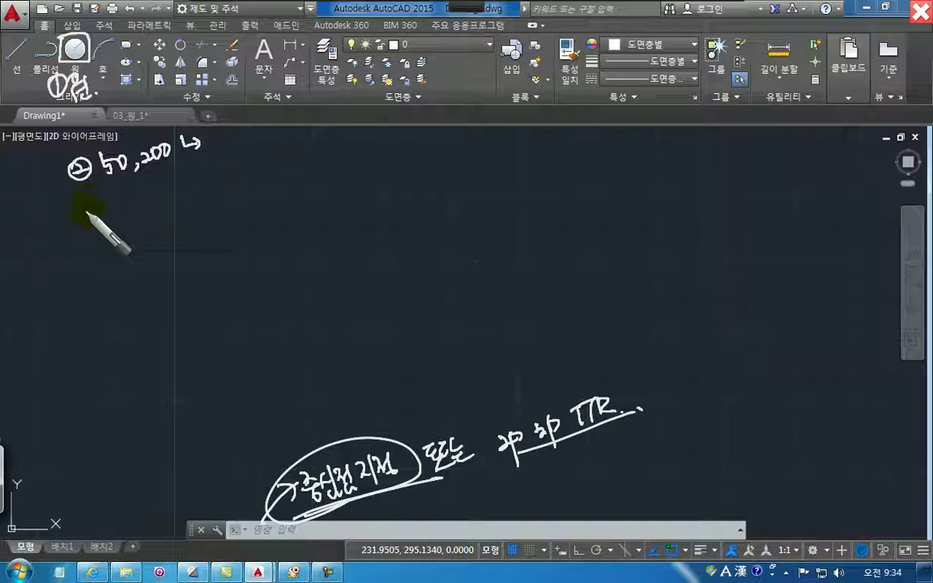
pyautogui.moveTo(84, 209); pyautogui.dragTo(87, 214)
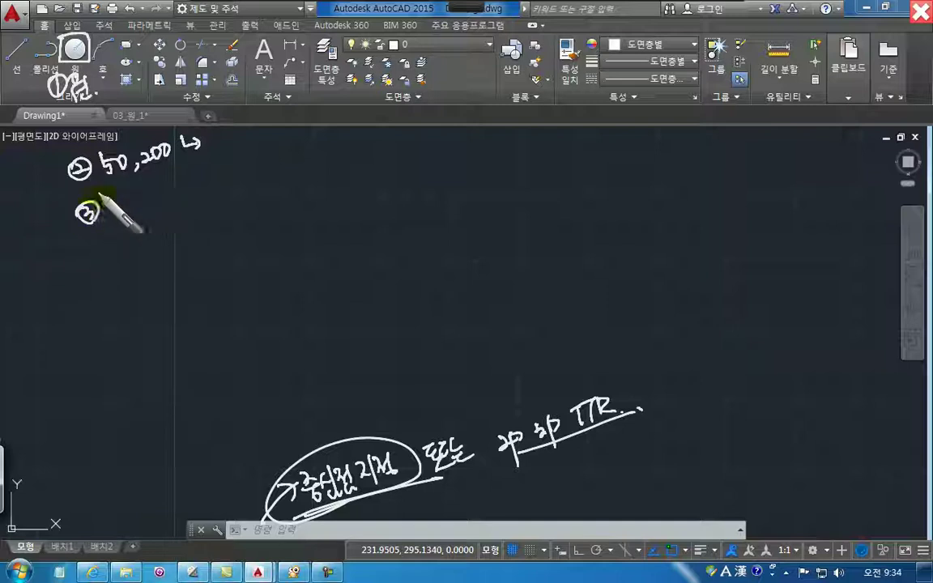
# Draw an arrow from the Circle tool to the steps, label ② 중심점 and ③ 반지름, and write 10 ↵ beside ③
pyautogui.moveTo(75, 50)
pyautogui.mouseDown()
pyautogui.moveTo(15, 134)
pyautogui.moveTo(9, 171)
pyautogui.mouseUp()
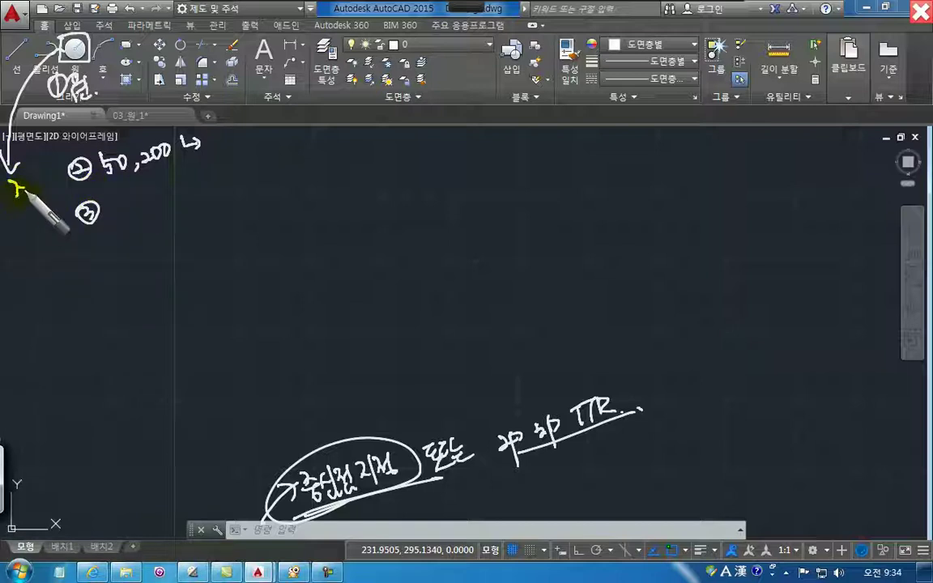
pyautogui.moveTo(28, 197)
pyautogui.mouseDown()
pyautogui.moveTo(34, 186)
pyautogui.moveTo(32, 195)
pyautogui.moveTo(47, 194)
pyautogui.mouseUp()
pyautogui.moveTo(32, 229); pyautogui.dragTo(70, 233)
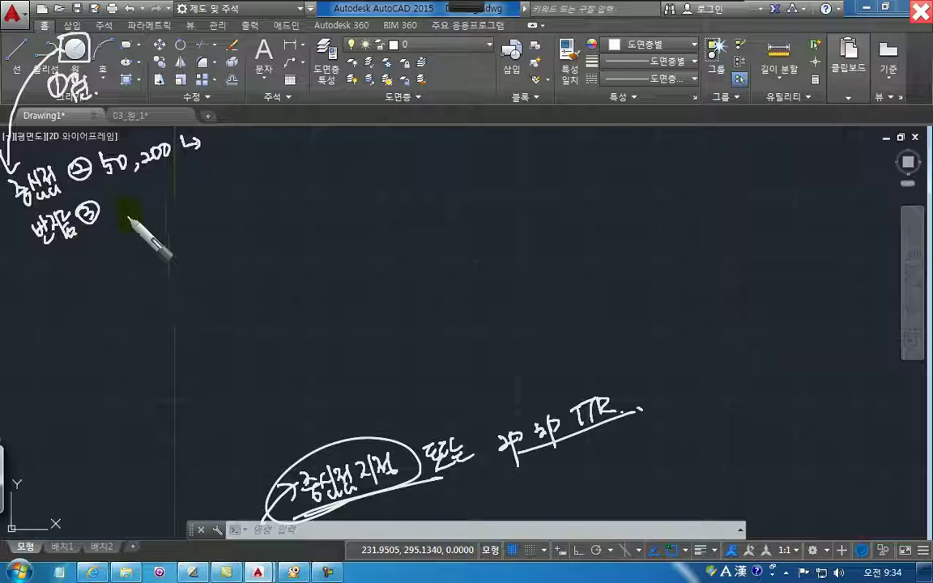
pyautogui.moveTo(133, 194); pyautogui.dragTo(136, 196)
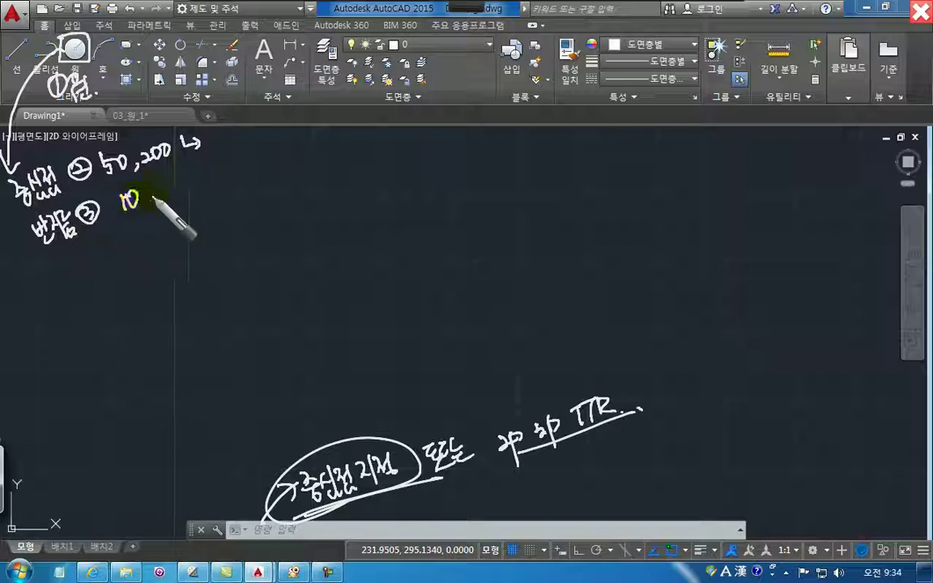
pyautogui.click(168, 198)
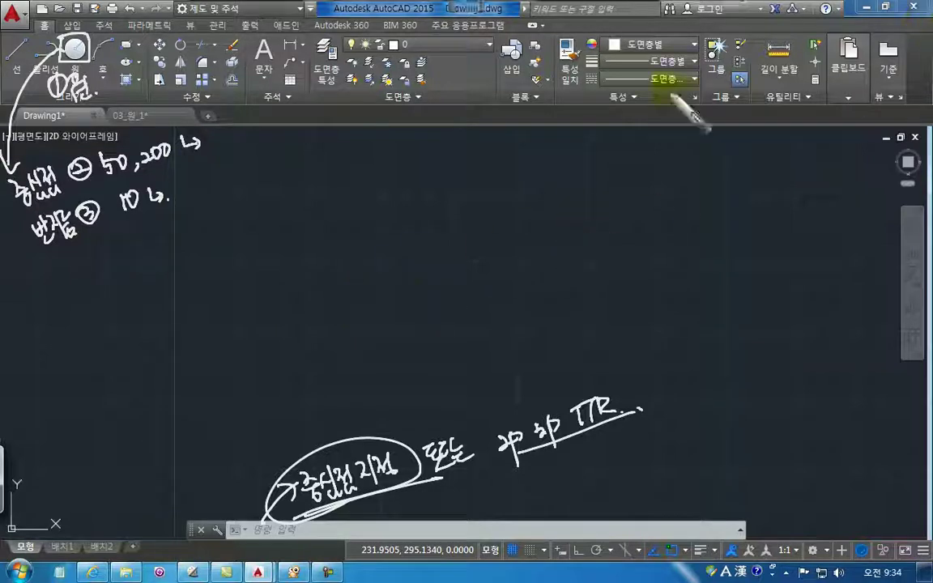
# Close the annotations, set the current object colour to green and lineweight to 0.30 mm, and turn on lineweight display
pyautogui.press('Escape')
pyautogui.click(654, 45)
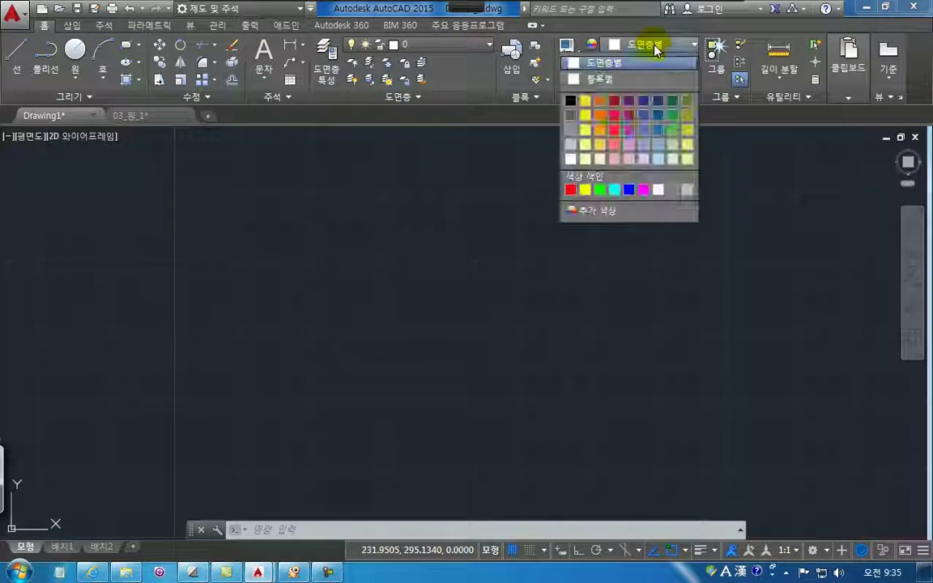
pyautogui.click(600, 188)
pyautogui.click(646, 61)
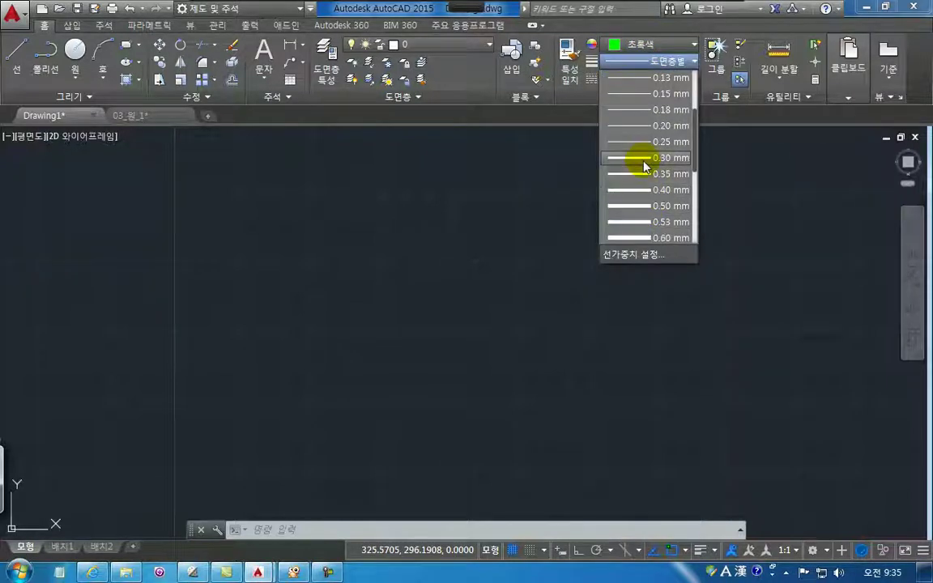
pyautogui.click(641, 158)
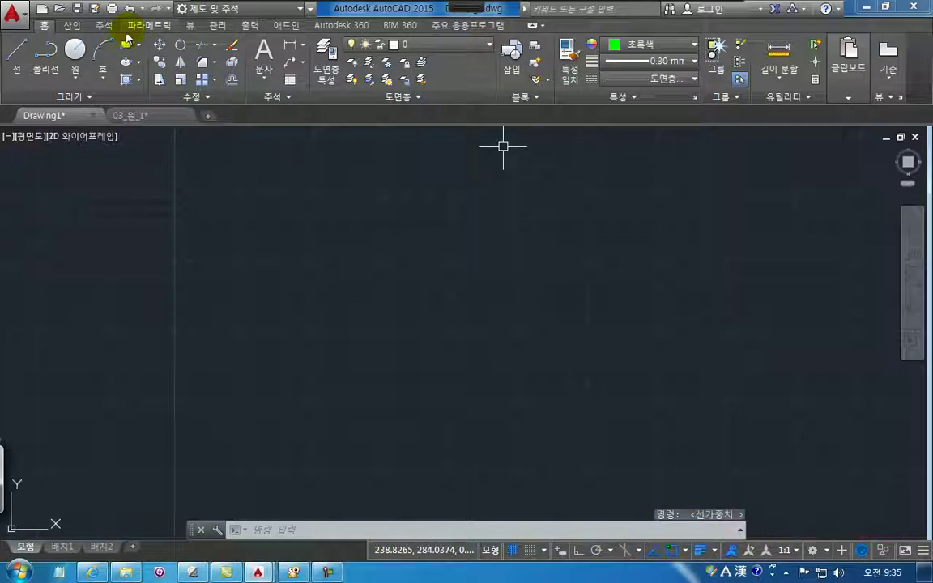
# Start the Circle command, switch to the 알씨 image viewer, paste the captured screen, and examine the centre-point prompt enlarged
pyautogui.click(75, 51)
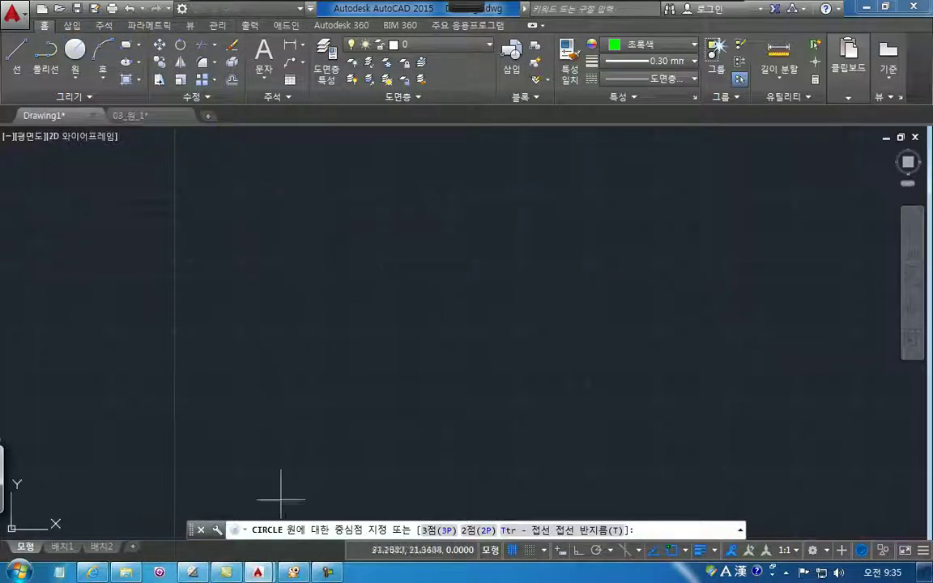
pyautogui.click(294, 572)
pyautogui.hotkey('ctrl', 'v')
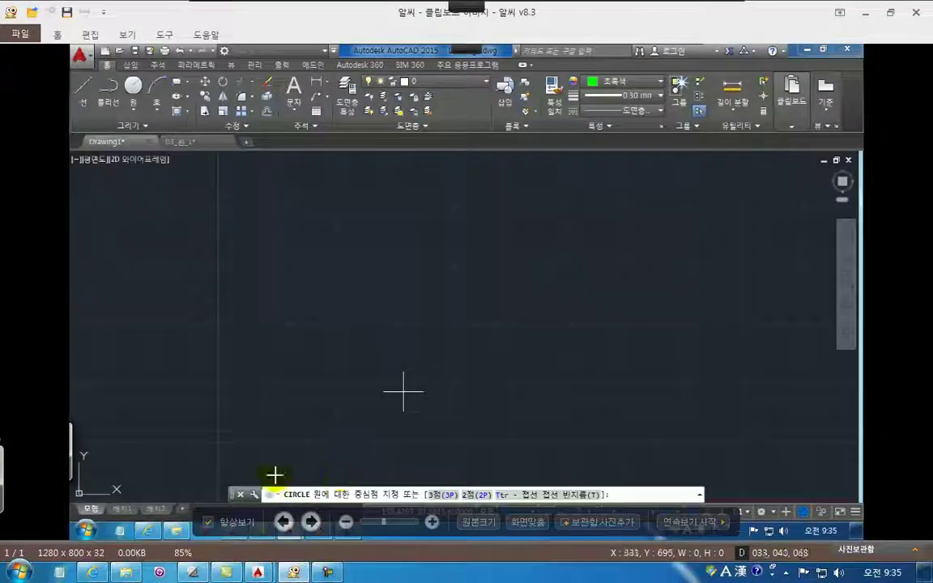
pyautogui.moveTo(276, 476); pyautogui.dragTo(384, 512)
pyautogui.scroll(5, 387, 519)
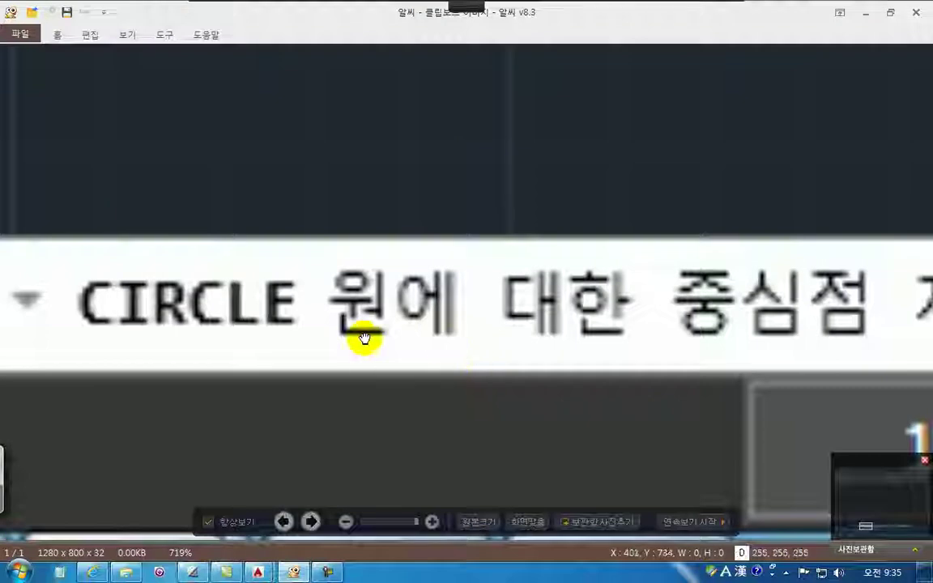
pyautogui.scroll(2, 365, 339)
pyautogui.moveTo(532, 276); pyautogui.dragTo(302, 277)
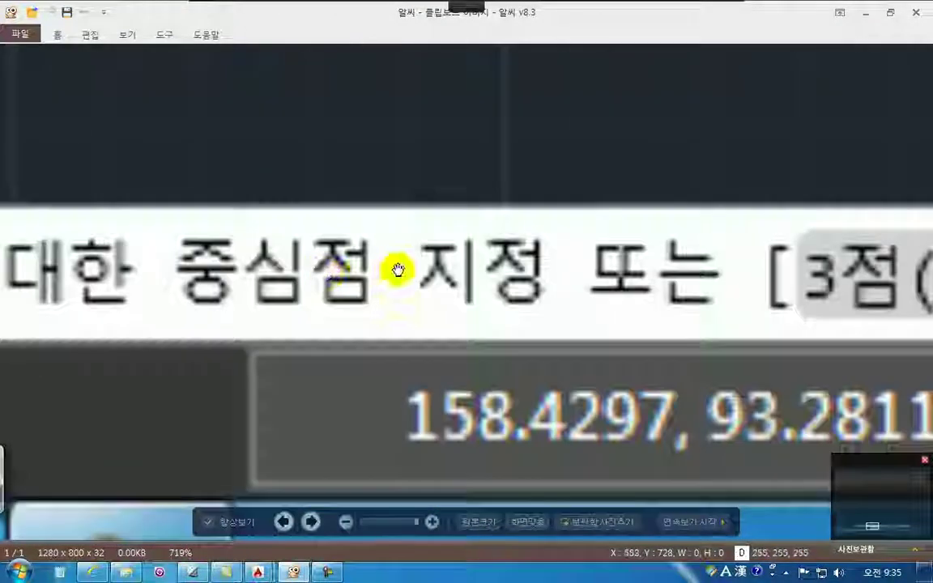
# Examine the rest of the enlarged centre-point prompt, through the 3P, 2P and Ttr options
pyautogui.moveTo(558, 268); pyautogui.dragTo(475, 265)
pyautogui.moveTo(818, 267); pyautogui.dragTo(350, 270)
pyautogui.moveTo(588, 263); pyautogui.dragTo(385, 260)
pyautogui.moveTo(814, 263); pyautogui.dragTo(618, 269)
pyautogui.moveTo(834, 275); pyautogui.dragTo(617, 277)
pyautogui.moveTo(754, 277); pyautogui.dragTo(882, 243)
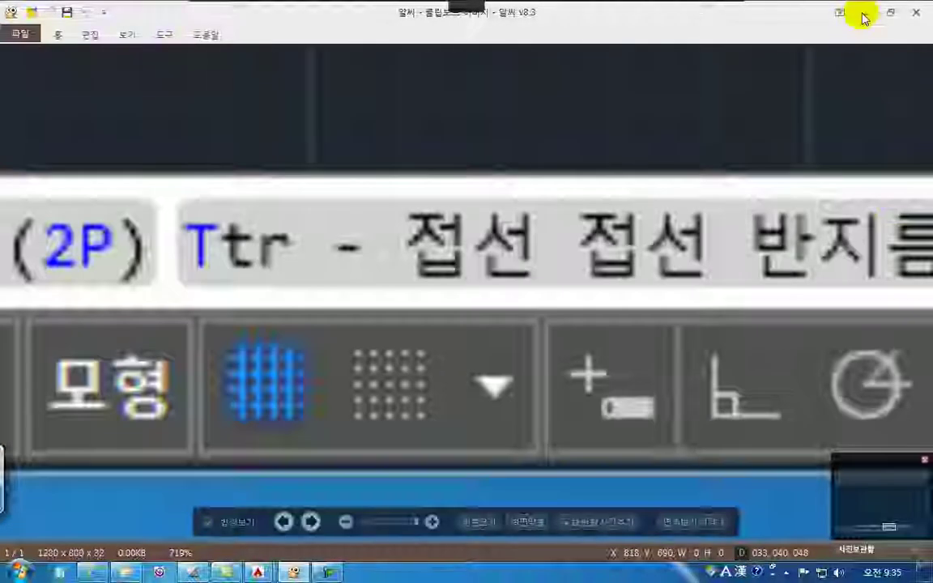
# Return to AutoCAD and draw the circle centred at 50,200 with radius 10
pyautogui.click(863, 13)
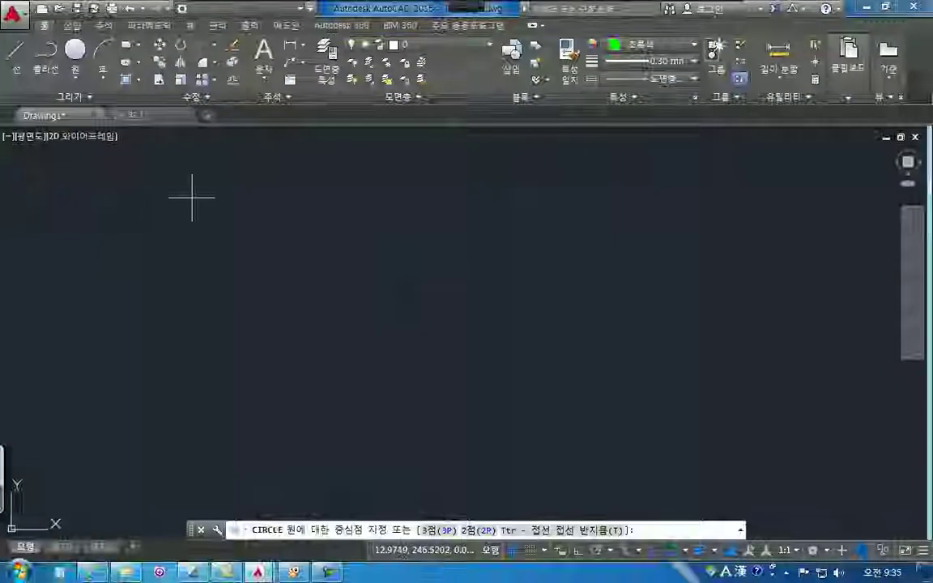
pyautogui.write('0,20')
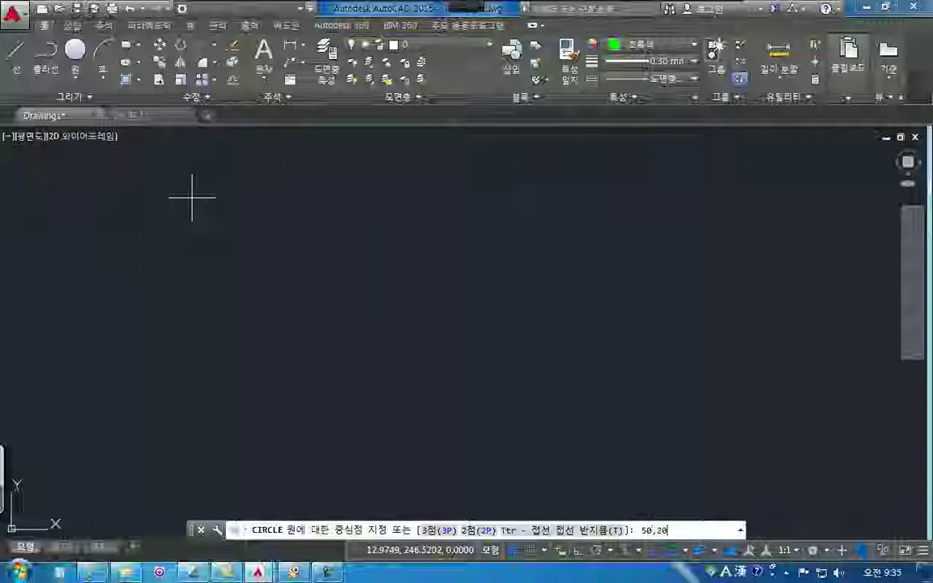
pyautogui.write('0')
pyautogui.press('Return')
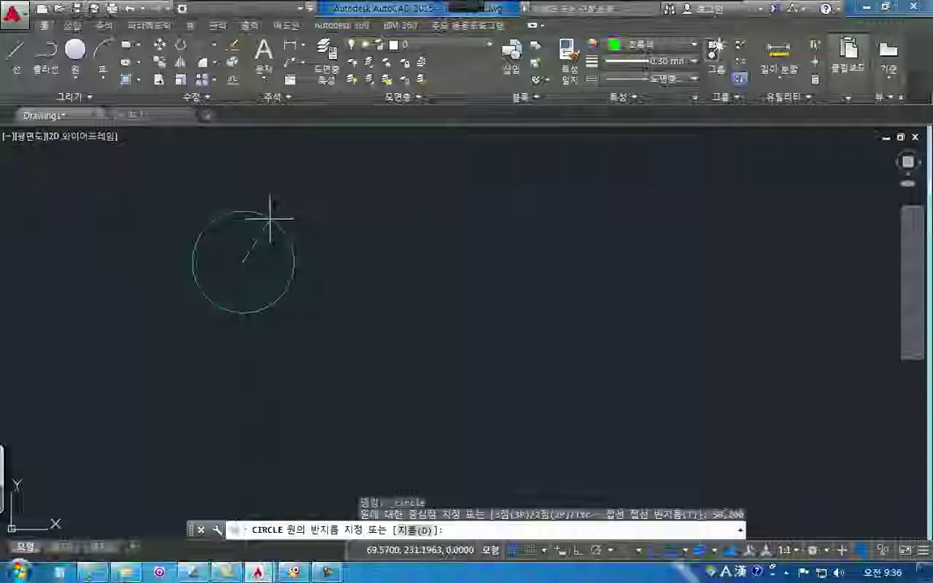
pyautogui.write('10')
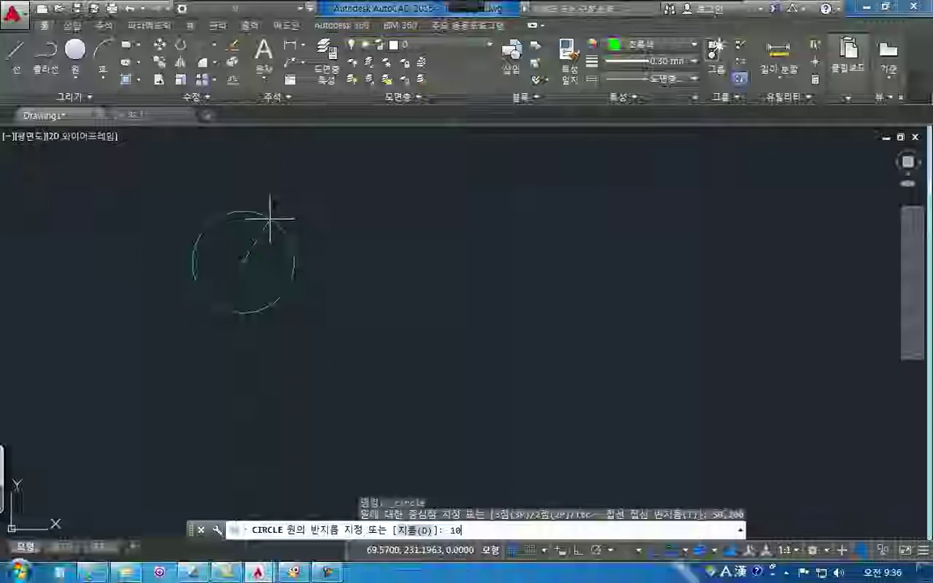
pyautogui.press('Return')
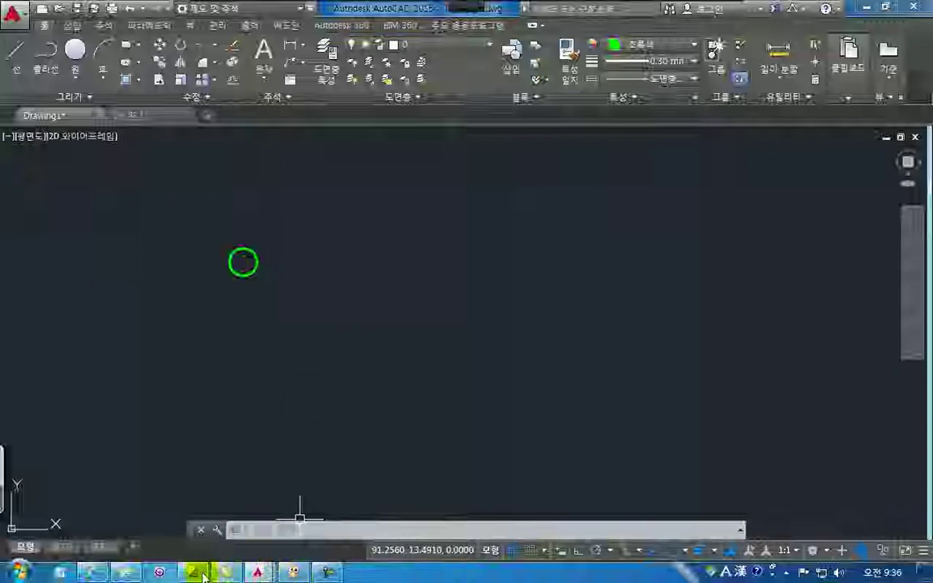
# Switch to the 03_원_1 drawing, mark the centre of exercise 1's lower-left circle and handwrite 50,200 below it
pyautogui.click(148, 118)
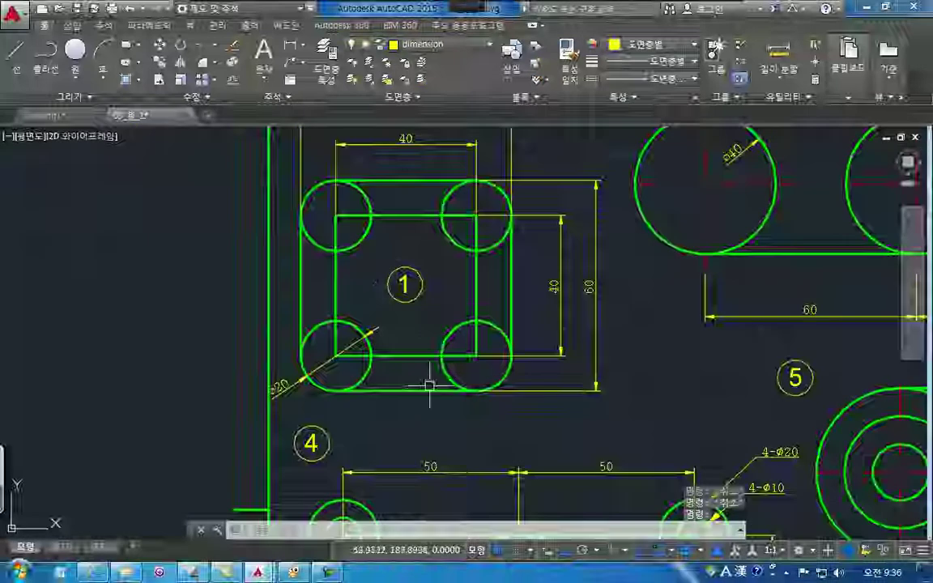
pyautogui.click(361, 372)
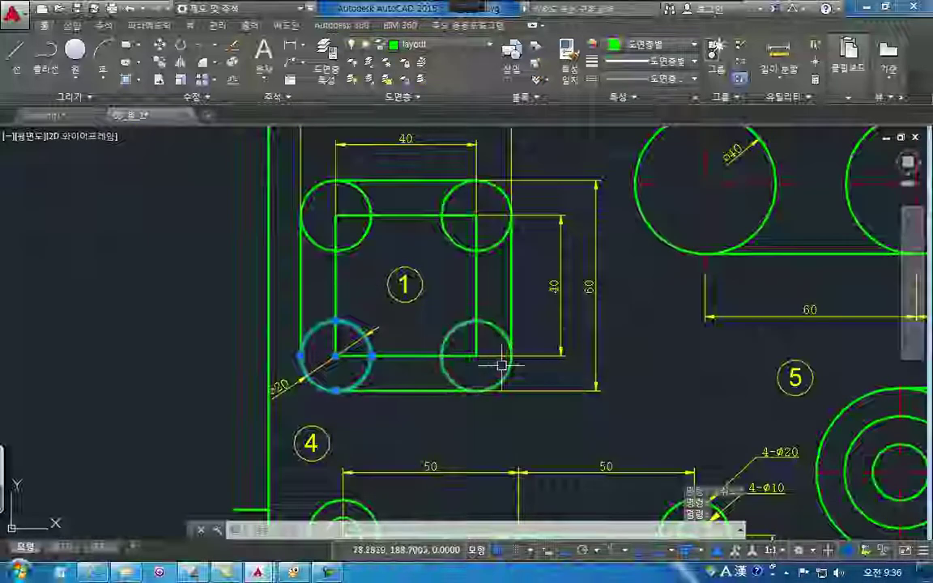
pyautogui.press('Escape')
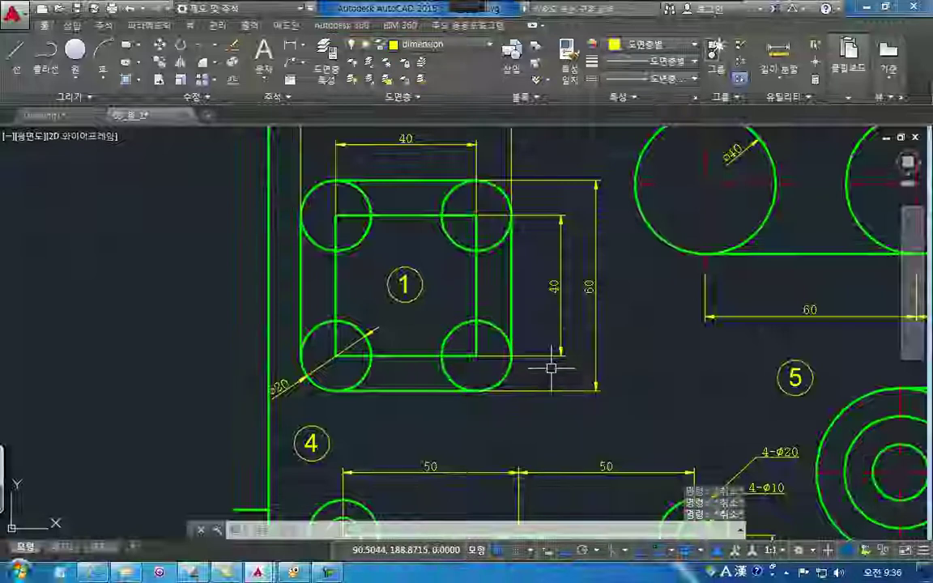
pyautogui.moveTo(437, 23)
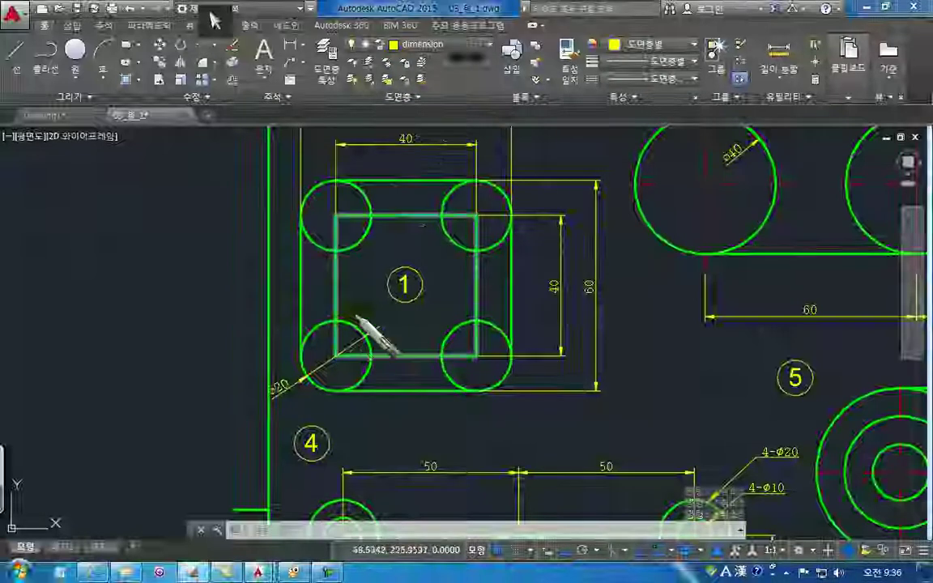
pyautogui.click(336, 354)
pyautogui.moveTo(344, 367)
pyautogui.mouseDown()
pyautogui.moveTo(312, 381)
pyautogui.moveTo(332, 398)
pyautogui.moveTo(372, 397)
pyautogui.mouseUp()
# Mark the lower-right circle's centre, handwrite 90,200 below it inside a box, and circle the 40 dimension above the figure
pyautogui.click(475, 354)
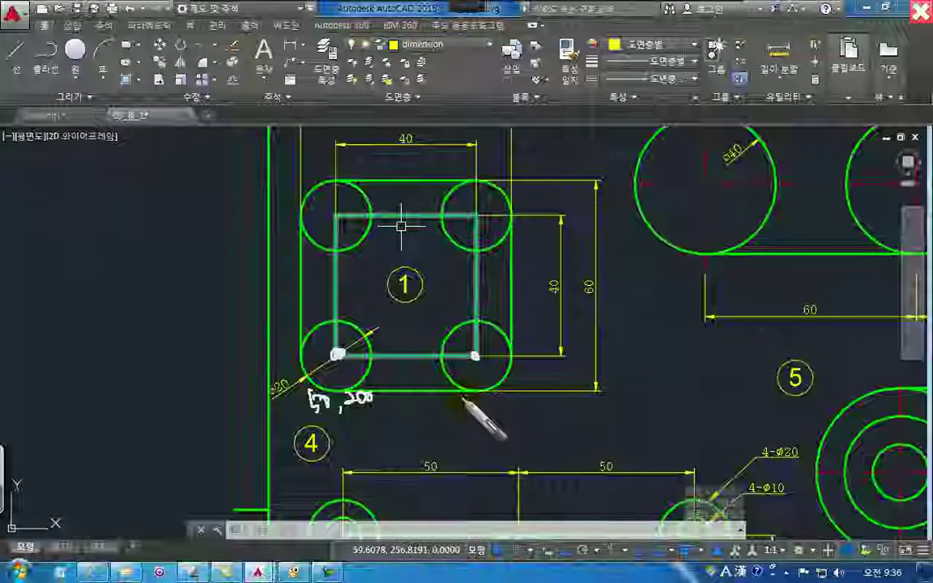
pyautogui.moveTo(468, 381)
pyautogui.mouseDown()
pyautogui.moveTo(462, 403)
pyautogui.moveTo(476, 385)
pyautogui.mouseUp()
pyautogui.moveTo(486, 395)
pyautogui.mouseDown()
pyautogui.moveTo(484, 402)
pyautogui.moveTo(499, 388)
pyautogui.moveTo(524, 394)
pyautogui.mouseUp()
pyautogui.moveTo(417, 158); pyautogui.dragTo(429, 145)
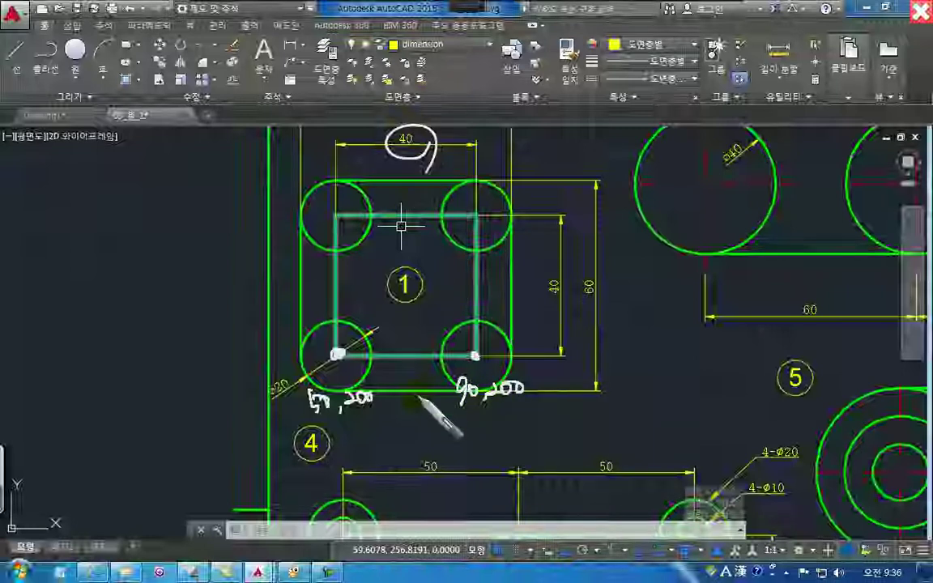
pyautogui.moveTo(452, 411)
pyautogui.mouseDown()
pyautogui.moveTo(525, 404)
pyautogui.moveTo(439, 369)
pyautogui.moveTo(439, 408)
pyautogui.mouseUp()
# Circle the Circle tool as ①, handwrite ② 90,200 ↵ and ③ 10 ↵ beneath, then close the annotations
pyautogui.moveTo(63, 61)
pyautogui.mouseDown()
pyautogui.moveTo(96, 48)
pyautogui.moveTo(61, 64)
pyautogui.moveTo(51, 86)
pyautogui.moveTo(58, 101)
pyautogui.mouseUp()
pyautogui.moveTo(57, 161); pyautogui.dragTo(59, 173)
pyautogui.moveTo(92, 159)
pyautogui.mouseDown()
pyautogui.moveTo(79, 160)
pyautogui.moveTo(114, 177)
pyautogui.moveTo(129, 162)
pyautogui.moveTo(143, 170)
pyautogui.moveTo(177, 164)
pyautogui.mouseUp()
pyautogui.moveTo(63, 216)
pyautogui.mouseDown()
pyautogui.moveTo(75, 229)
pyautogui.moveTo(124, 209)
pyautogui.moveTo(151, 218)
pyautogui.mouseUp()
pyautogui.click(159, 223)
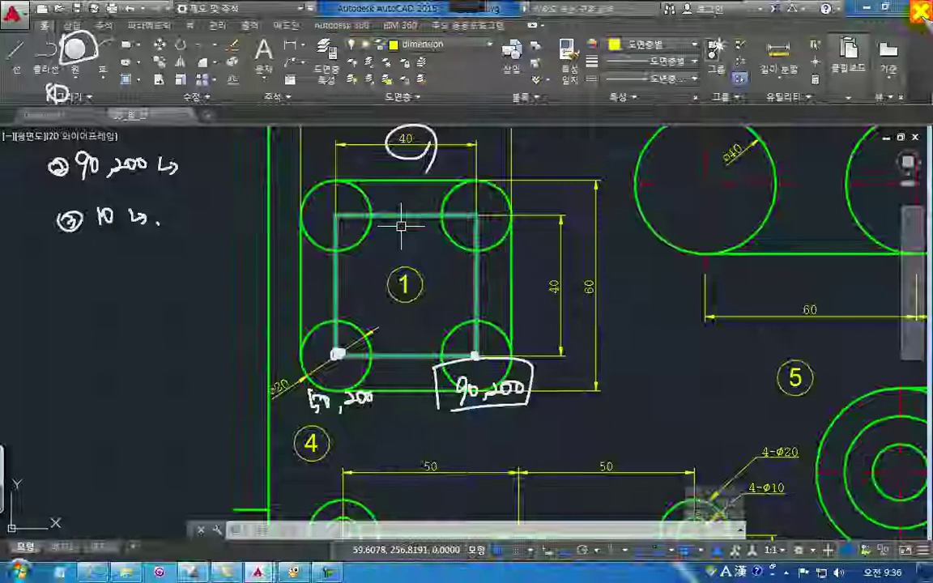
pyautogui.press('Escape')
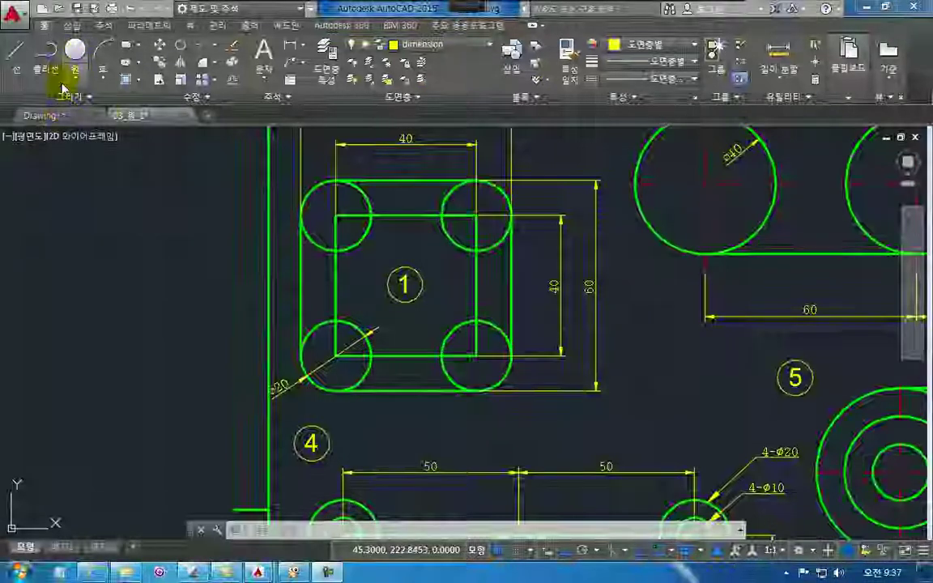
# In Drawing1, draw a circle centred at 90,200 with radius 10
pyautogui.click(59, 115)
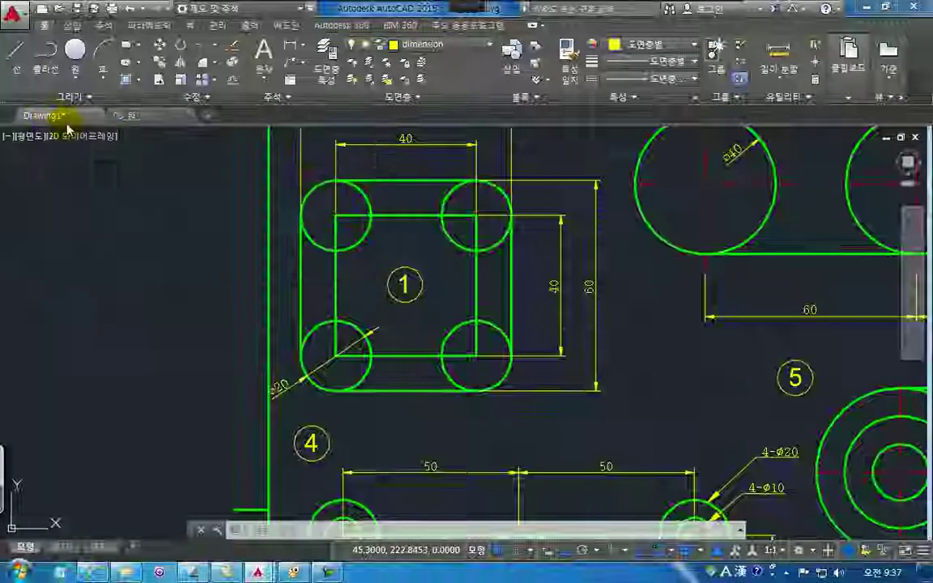
pyautogui.click(75, 50)
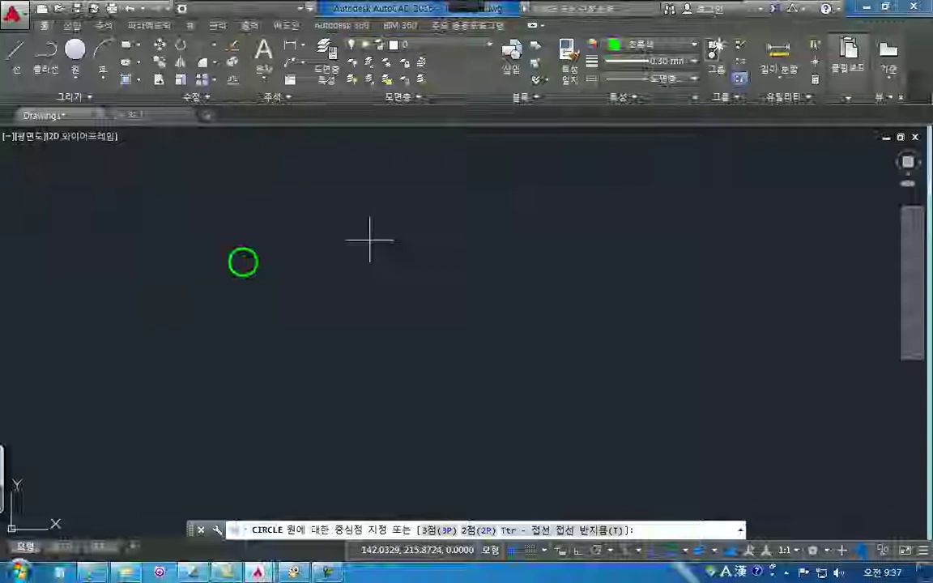
pyautogui.write('90,200')
pyautogui.press('Return')
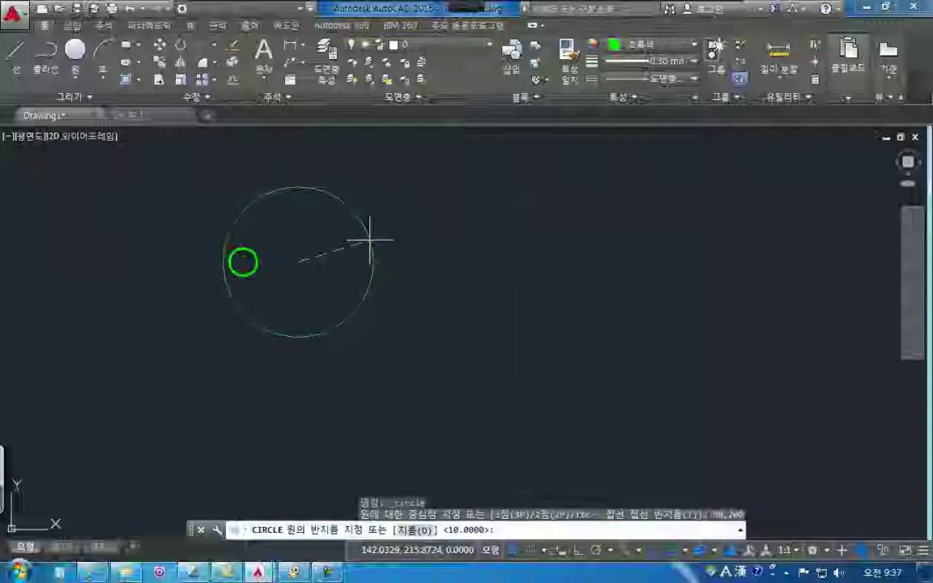
pyautogui.write('10')
pyautogui.press('Return')
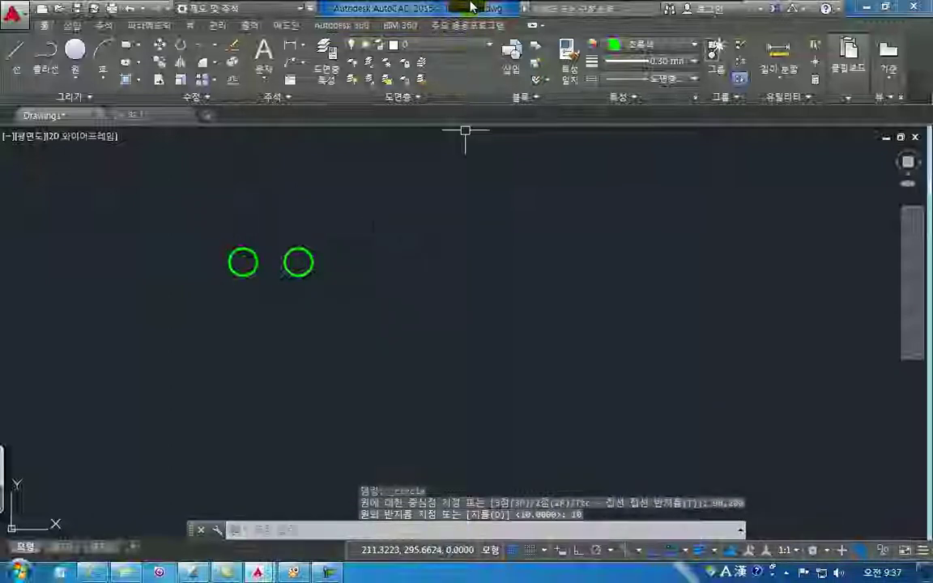
# Circle the Circle tool again as ① and handwrite ② and ③ 10 ↵ beneath it
pyautogui.moveTo(60, 38)
pyautogui.mouseDown()
pyautogui.moveTo(87, 34)
pyautogui.moveTo(60, 37)
pyautogui.moveTo(54, 87)
pyautogui.mouseUp()
pyautogui.moveTo(50, 73); pyautogui.dragTo(42, 86)
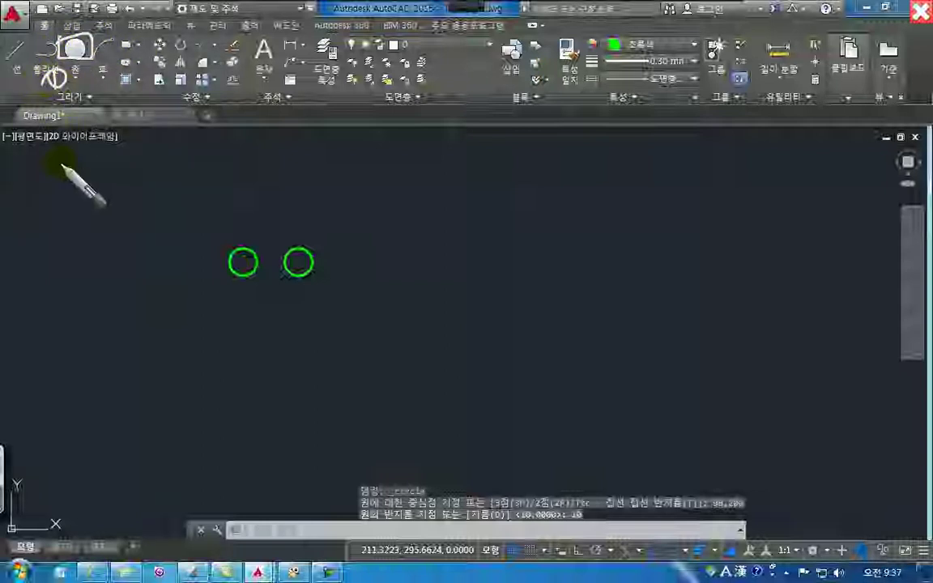
pyautogui.moveTo(50, 157); pyautogui.dragTo(63, 161)
pyautogui.moveTo(61, 213)
pyautogui.mouseDown()
pyautogui.moveTo(55, 207)
pyautogui.moveTo(81, 216)
pyautogui.moveTo(92, 202)
pyautogui.moveTo(120, 215)
pyautogui.mouseUp()
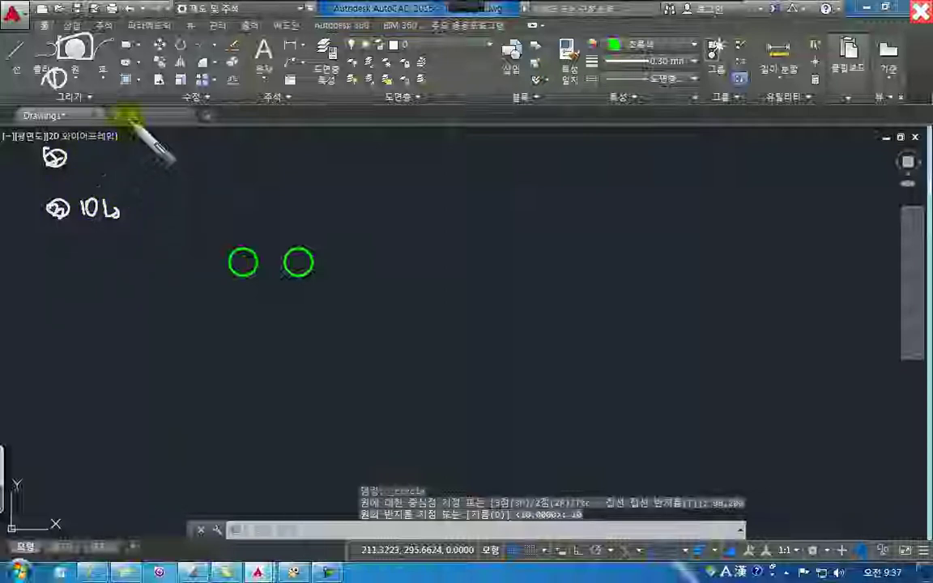
# Mark the centres of the two drawn circles and handwrite 50,200 and 90,200 below them
pyautogui.moveTo(243, 260); pyautogui.dragTo(242, 262)
pyautogui.moveTo(216, 298); pyautogui.dragTo(217, 318)
pyautogui.moveTo(215, 298); pyautogui.dragTo(224, 297)
pyautogui.moveTo(231, 303); pyautogui.dragTo(231, 304)
pyautogui.moveTo(244, 313); pyautogui.dragTo(258, 307)
pyautogui.moveTo(261, 302)
pyautogui.mouseDown()
pyautogui.moveTo(301, 329)
pyautogui.moveTo(342, 306)
pyautogui.mouseUp()
pyautogui.click(299, 263)
pyautogui.moveTo(343, 300); pyautogui.dragTo(351, 305)
# Mark the two upper circle centres and handwrite 90,240 and 50,240 beside them
pyautogui.click(295, 205)
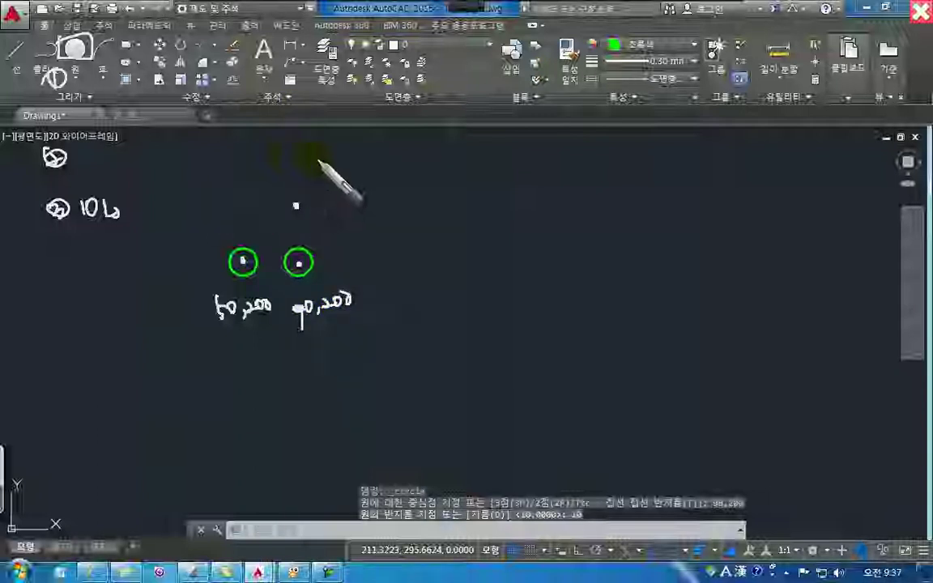
pyautogui.moveTo(292, 157)
pyautogui.mouseDown()
pyautogui.moveTo(290, 173)
pyautogui.moveTo(298, 159)
pyautogui.moveTo(306, 174)
pyautogui.mouseUp()
pyautogui.moveTo(312, 159)
pyautogui.mouseDown()
pyautogui.moveTo(323, 168)
pyautogui.moveTo(357, 163)
pyautogui.mouseUp()
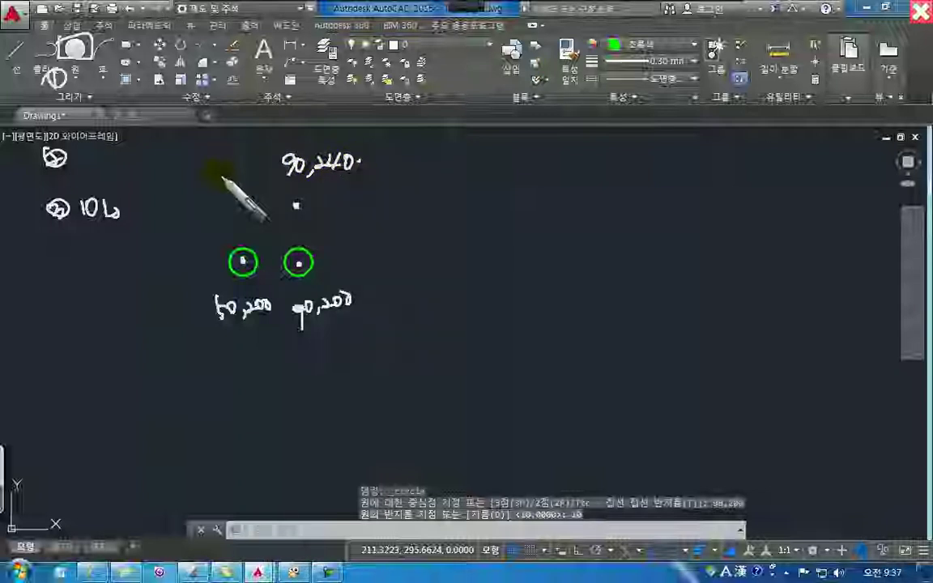
pyautogui.moveTo(215, 130)
pyautogui.mouseDown()
pyautogui.moveTo(216, 144)
pyautogui.moveTo(229, 146)
pyautogui.moveTo(266, 129)
pyautogui.mouseUp()
pyautogui.click(283, 131)
# Undo the pen stroke around ② and draw boxes around the 90,240 and 50,240 labels
pyautogui.moveTo(50, 151); pyautogui.dragTo(112, 167)
pyautogui.hotkey('ctrl', 'z')
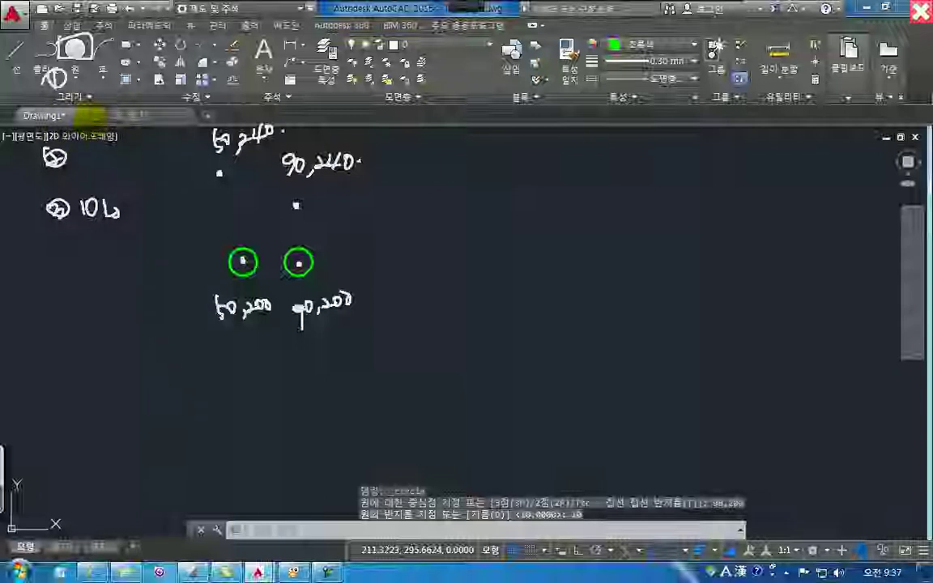
pyautogui.moveTo(277, 184)
pyautogui.mouseDown()
pyautogui.moveTo(371, 181)
pyautogui.moveTo(277, 149)
pyautogui.moveTo(276, 183)
pyautogui.mouseUp()
pyautogui.moveTo(219, 140)
pyautogui.mouseDown()
pyautogui.moveTo(287, 142)
pyautogui.moveTo(209, 162)
pyautogui.moveTo(285, 164)
pyautogui.mouseUp()
# Link ① and ③ with a curved line, circle both as the repeated steps, and close the annotations
pyautogui.moveTo(50, 81); pyautogui.dragTo(29, 232)
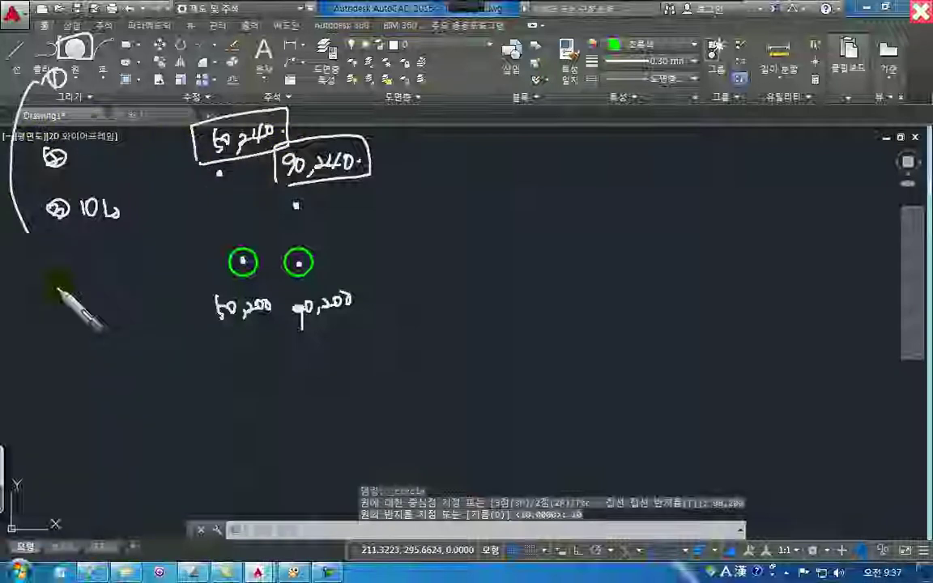
pyautogui.moveTo(28, 101)
pyautogui.mouseDown()
pyautogui.moveTo(26, 84)
pyautogui.moveTo(62, 79)
pyautogui.moveTo(33, 103)
pyautogui.mouseUp()
pyautogui.moveTo(69, 240); pyautogui.dragTo(42, 241)
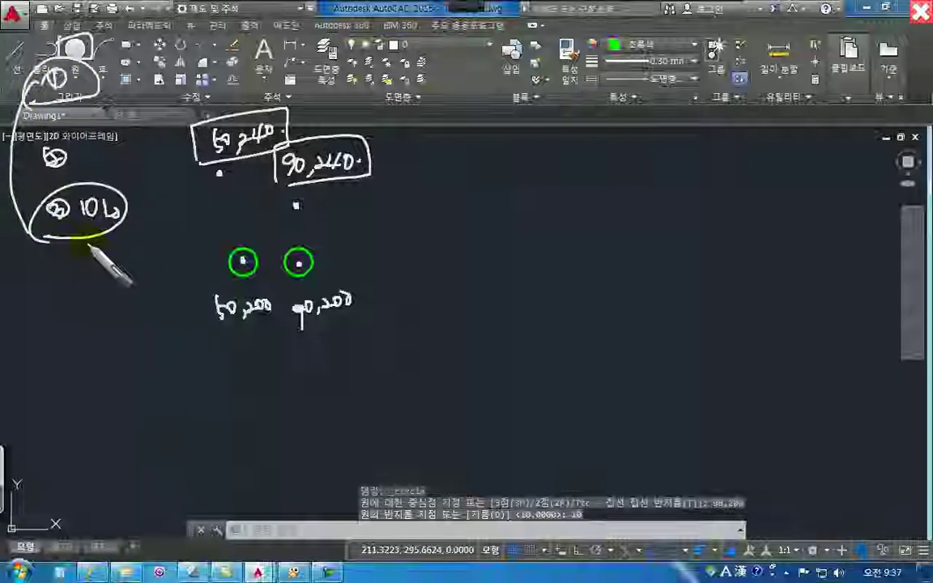
pyautogui.moveTo(63, 162)
pyautogui.mouseDown()
pyautogui.moveTo(48, 153)
pyautogui.moveTo(73, 172)
pyautogui.mouseUp()
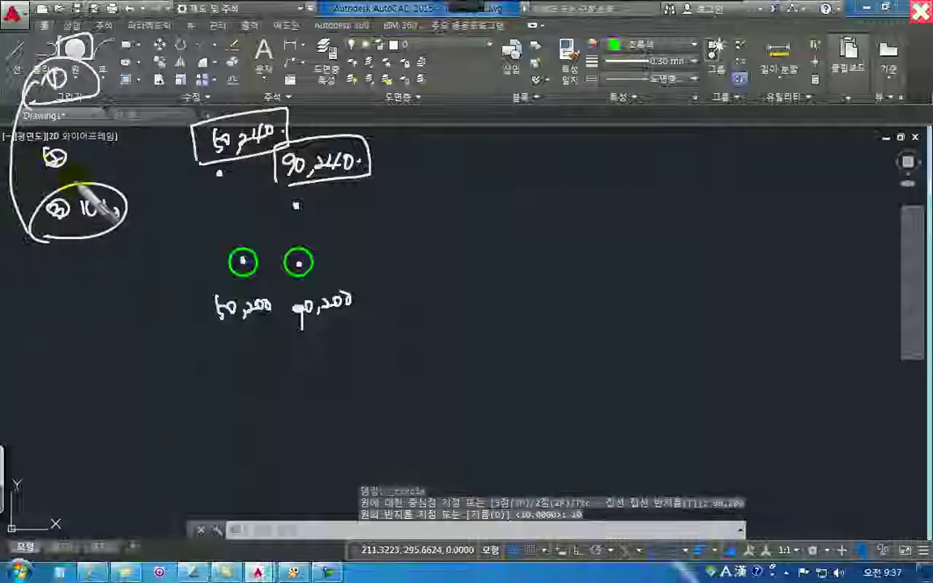
pyautogui.moveTo(301, 179); pyautogui.dragTo(361, 170)
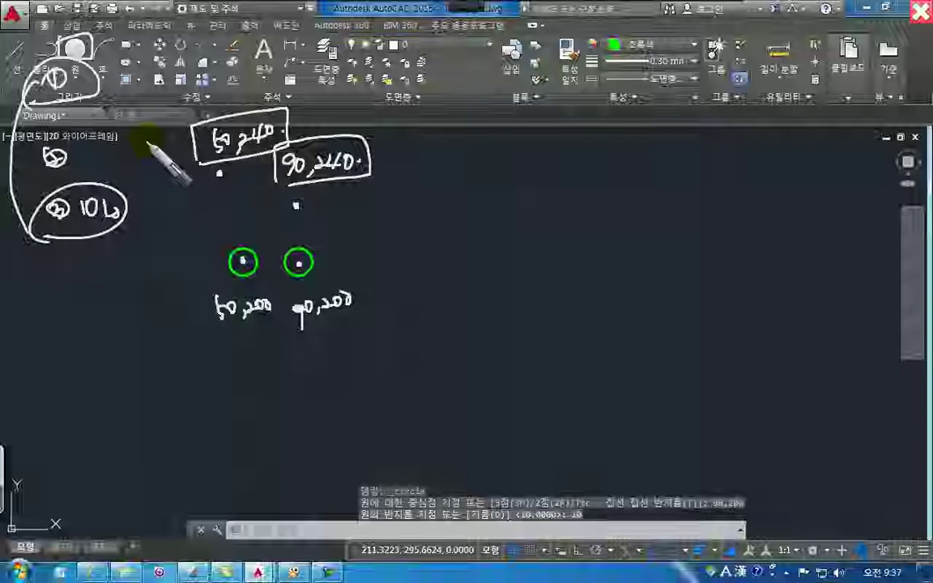
pyautogui.click(921, 11)
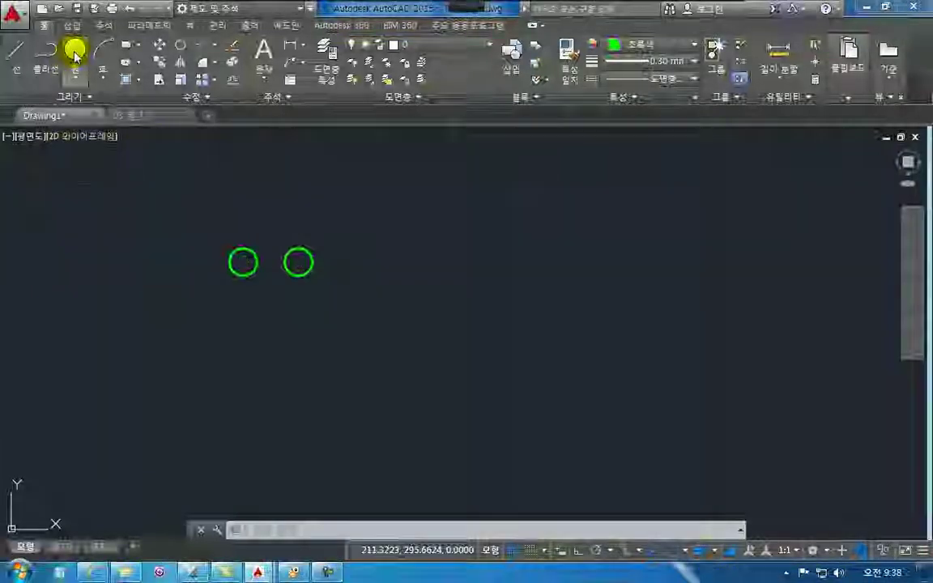
# Draw a circle centred at 90,240 with radius 10
pyautogui.click(73, 50)
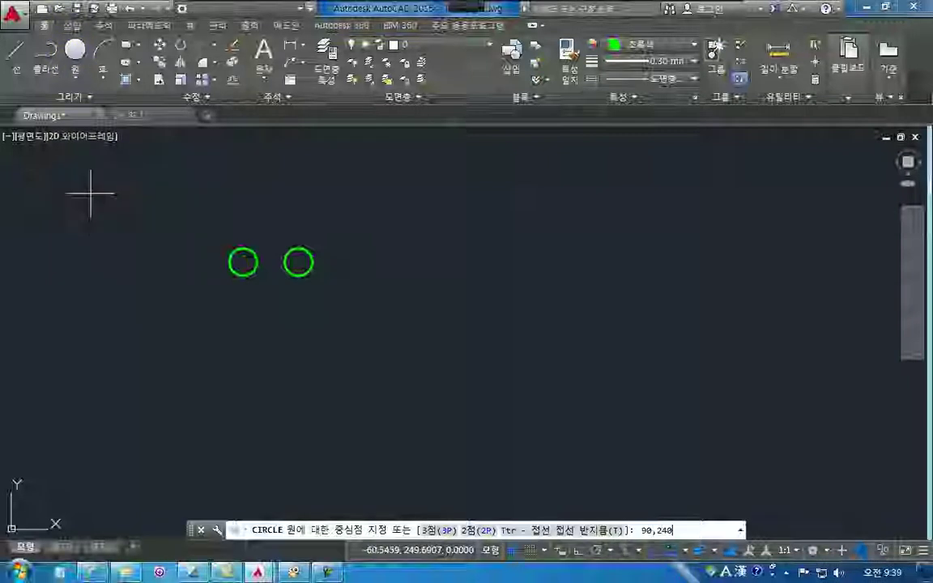
pyautogui.write('90,240')
pyautogui.press('Return')
pyautogui.write('10')
pyautogui.press('Return')
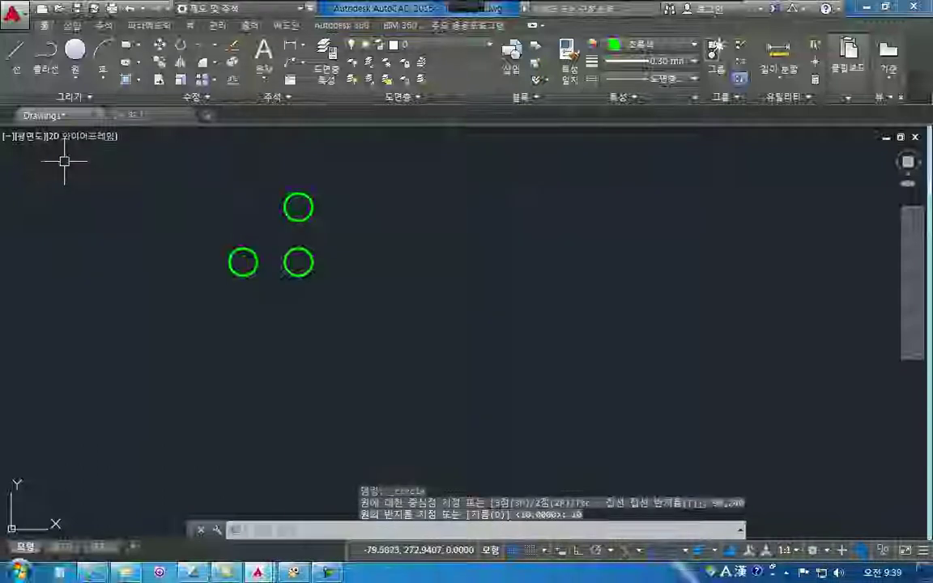
# Draw the fourth circle centred at 50,240 with radius 10
pyautogui.click(75, 49)
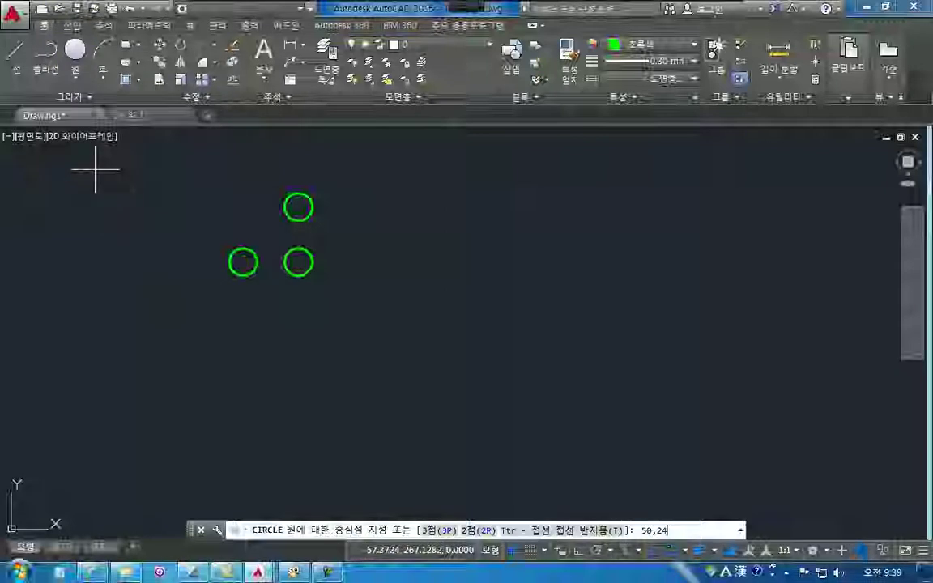
pyautogui.write('50,240')
pyautogui.press('Return')
pyautogui.write('10')
pyautogui.press('Return')
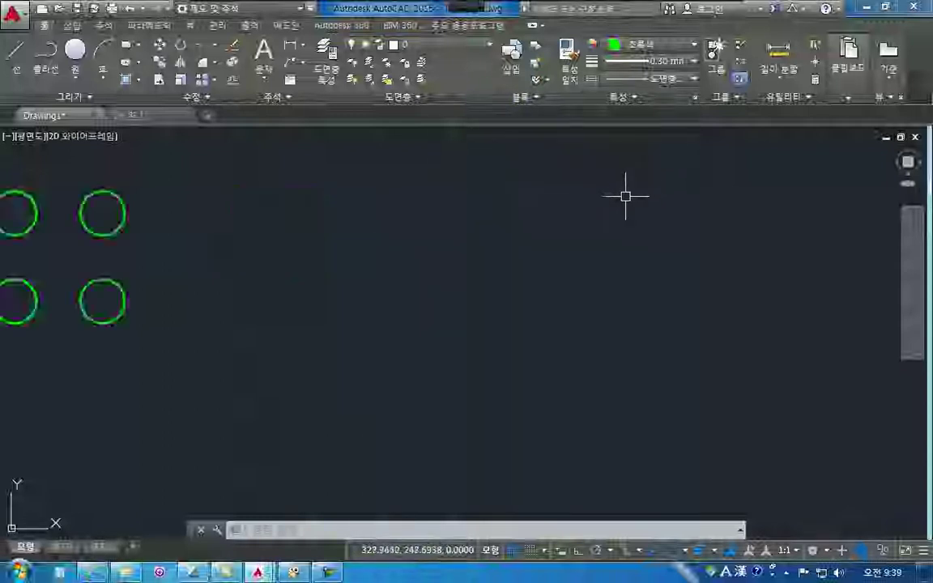
# Examine the four circles by zooming in and out from different pointer positions
pyautogui.scroll(1, 626, 196)
pyautogui.scroll(-2, 625, 197)
pyautogui.scroll(4, 625, 197)
pyautogui.scroll(-2, 626, 198)
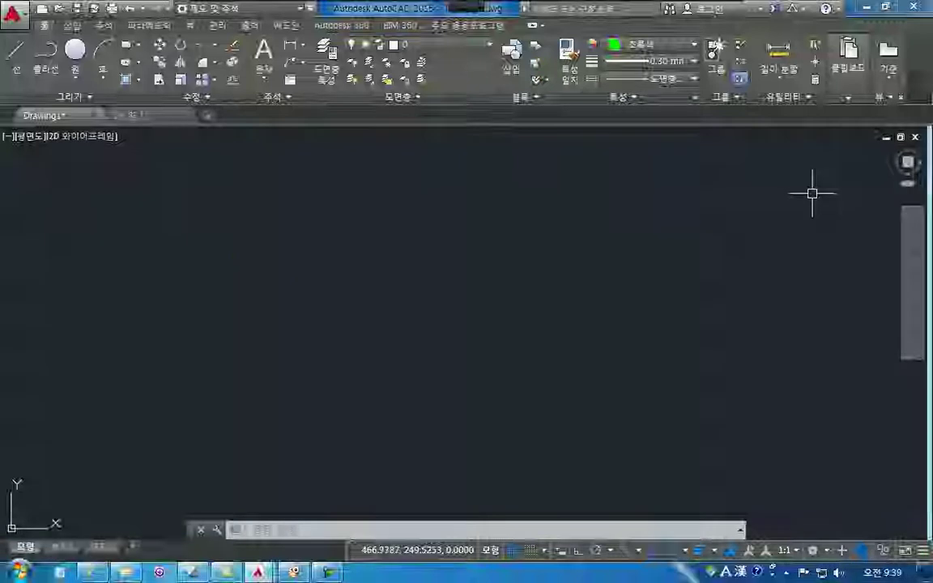
pyautogui.scroll(2, 812, 193)
pyautogui.scroll(-2, 812, 193)
pyautogui.scroll(3, 812, 192)
pyautogui.scroll(-3, 812, 193)
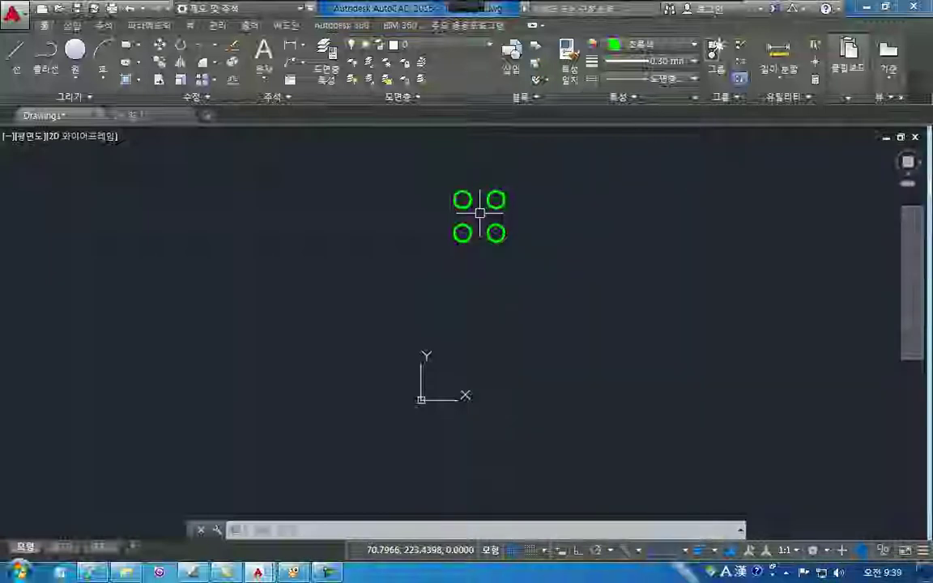
pyautogui.scroll(6, 480, 213)
pyautogui.scroll(-8, 480, 213)
pyautogui.scroll(6, 479, 213)
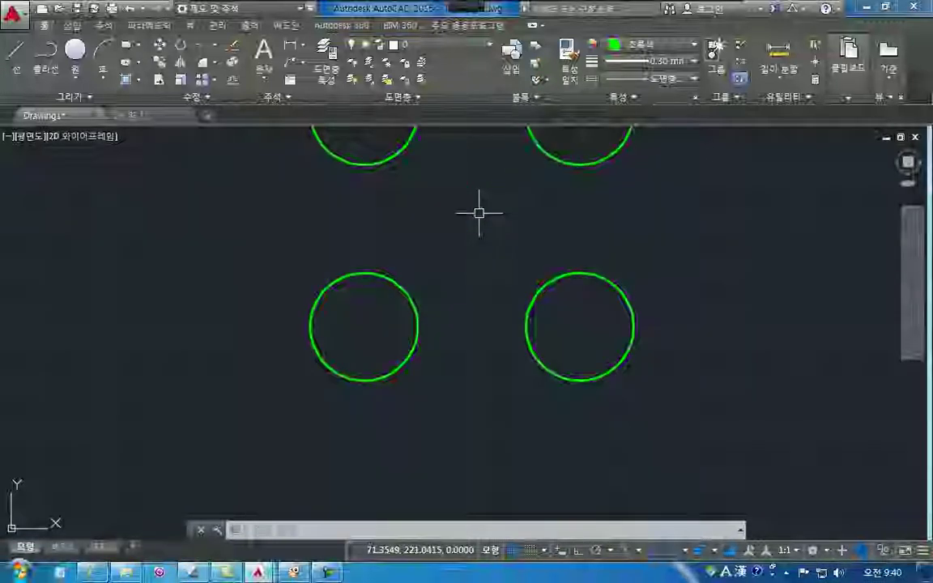
# Examine the four circles by panning, zooming in and out, and fitting all drawn objects to the view
pyautogui.moveTo(479, 213); pyautogui.dragTo(479, 213, button='middle')
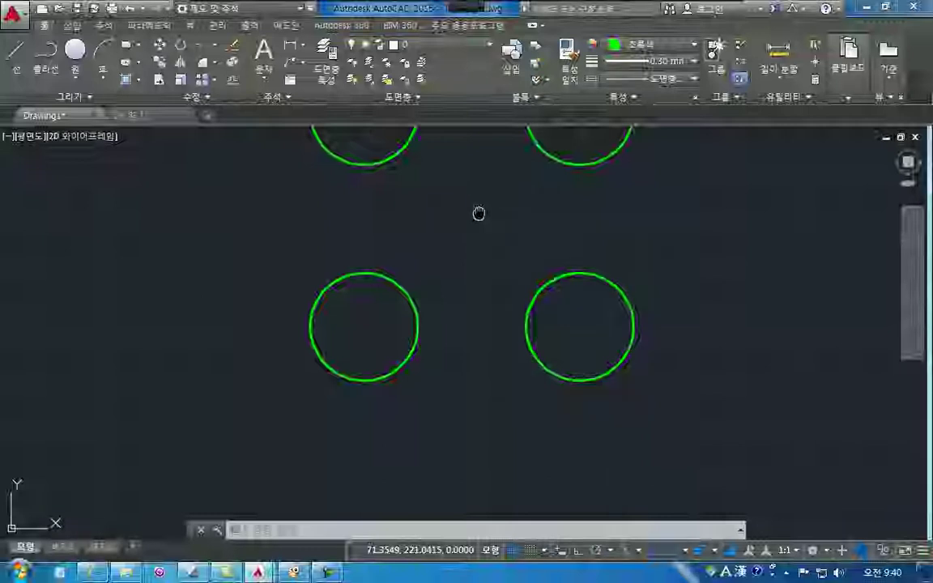
pyautogui.moveTo(479, 213); pyautogui.dragTo(469, 313, button='middle')
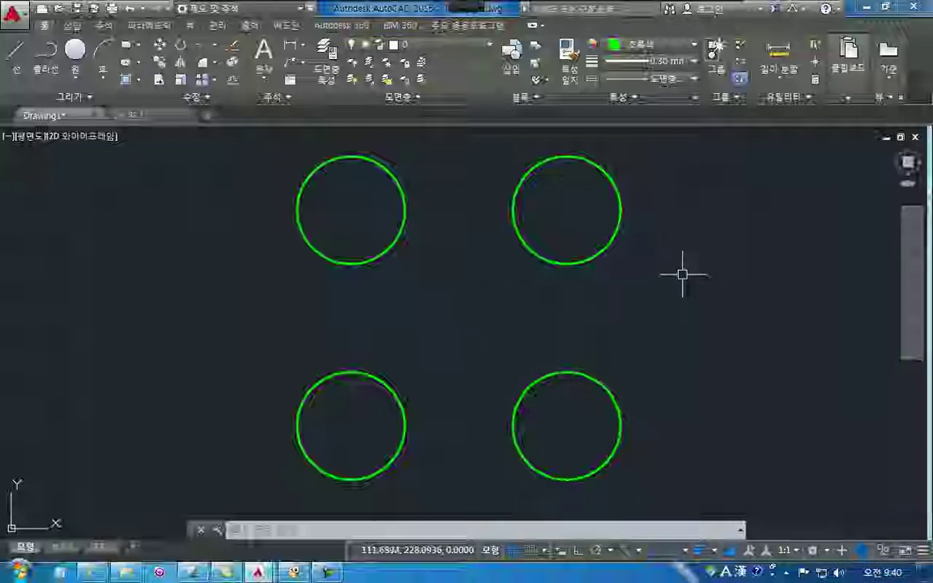
pyautogui.scroll(2, 682, 275)
pyautogui.scroll(-8, 682, 275)
pyautogui.scroll(2, 687, 273)
pyautogui.scroll(-2, 687, 273)
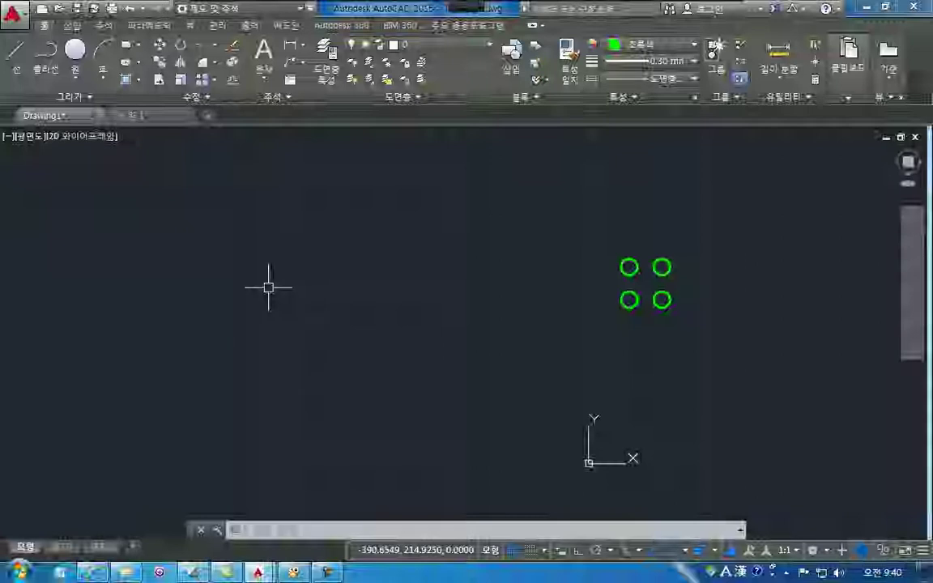
pyautogui.middleClick(268, 287)
pyautogui.middleClick(268, 287)
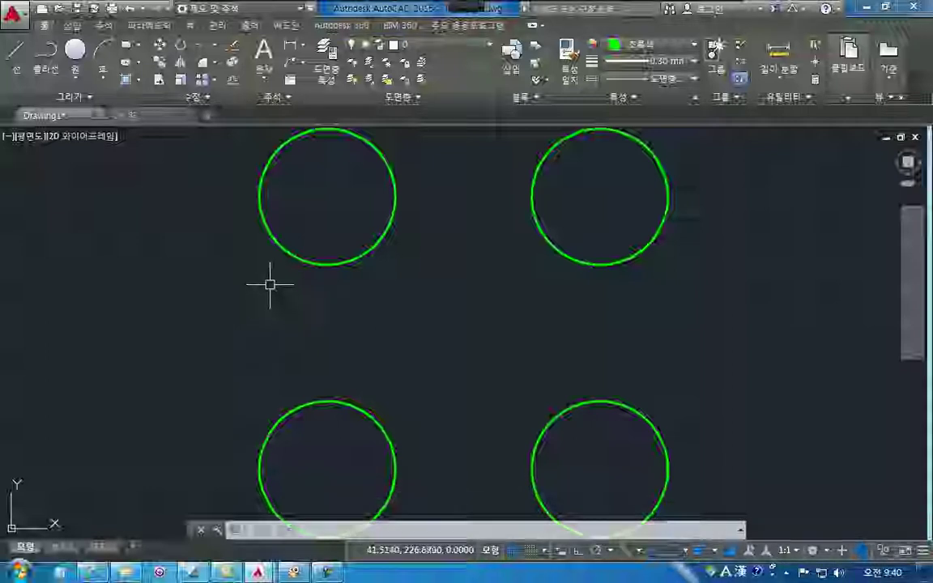
# Zoom away from the four circles and fit the drawing extents to the view again
pyautogui.scroll(-8, 271, 280)
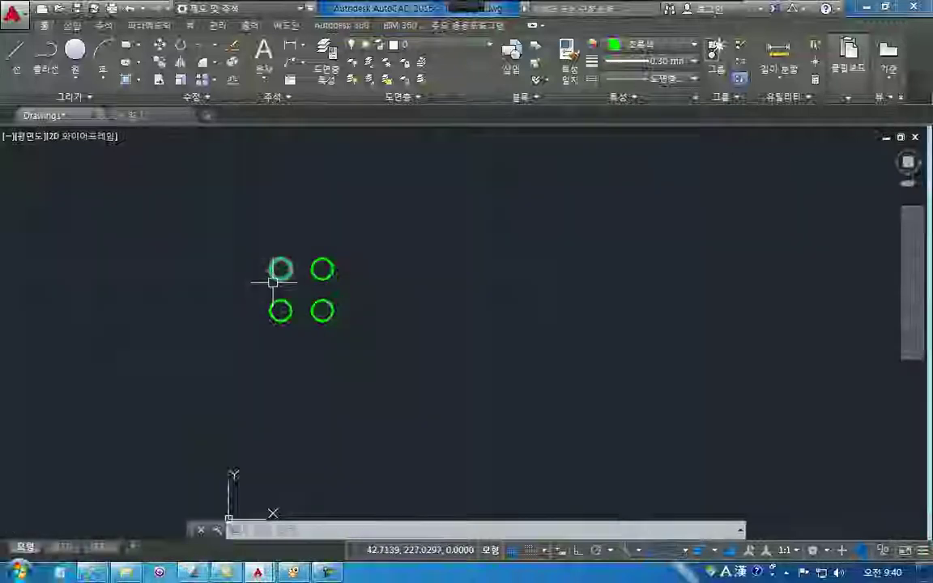
pyautogui.scroll(-2, 390, 263)
pyautogui.scroll(10, 389, 263)
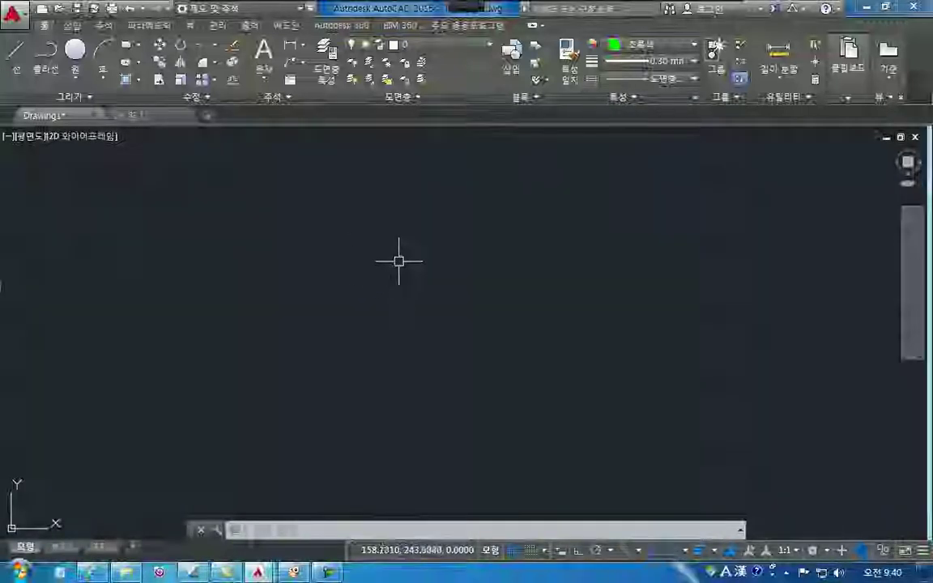
pyautogui.middleClick(456, 261)
pyautogui.middleClick(456, 261)
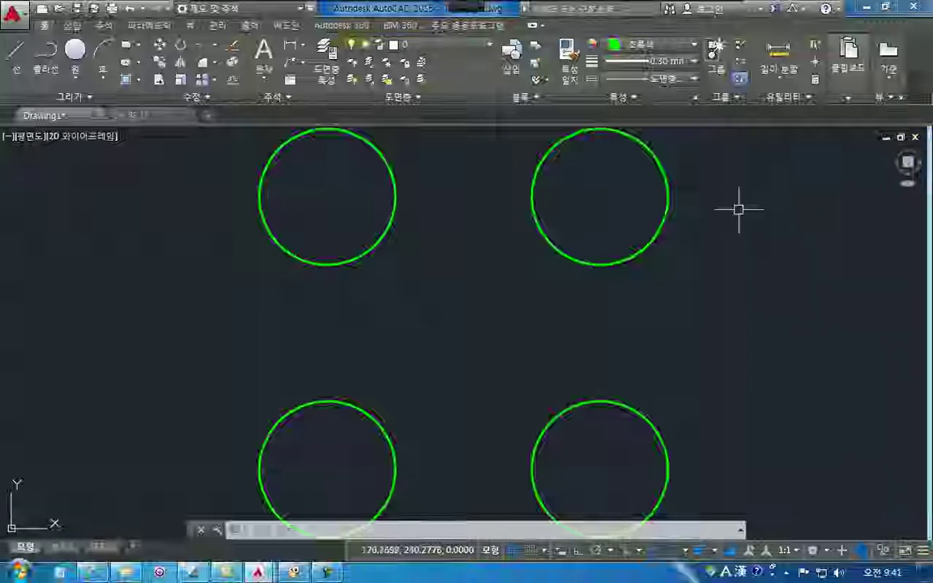
# Toggle the navigation bar off and back on twice, ending with it displayed
pyautogui.click(190, 24)
pyautogui.click(74, 65)
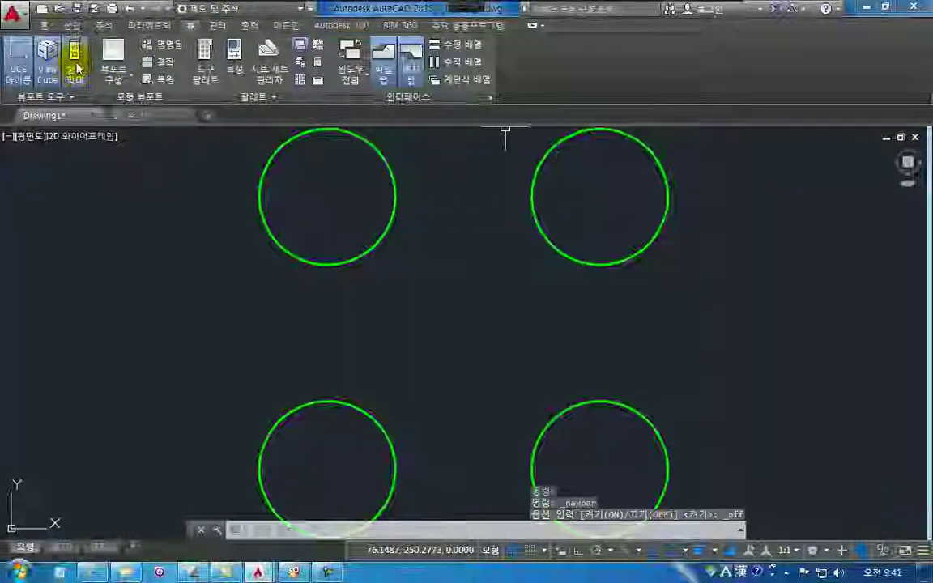
pyautogui.click(76, 68)
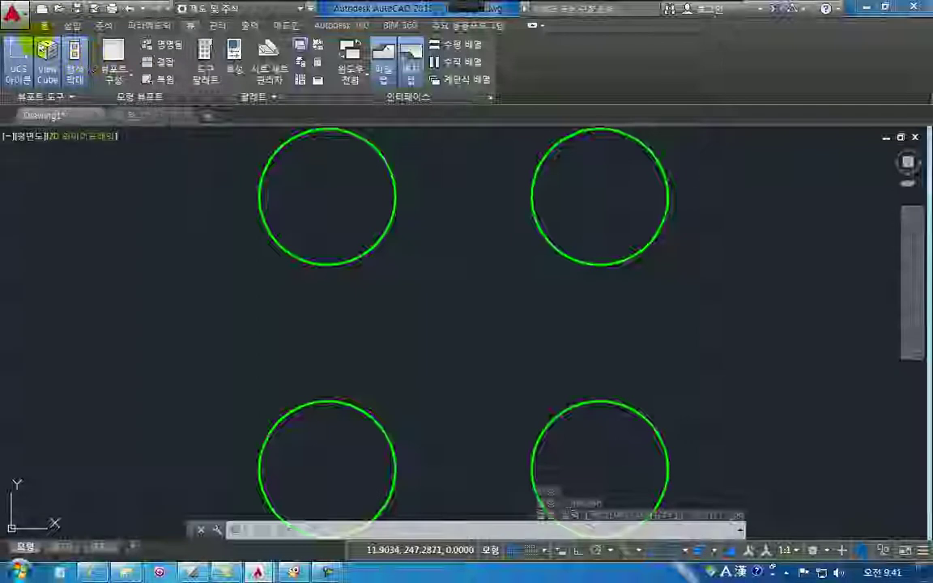
pyautogui.click(46, 26)
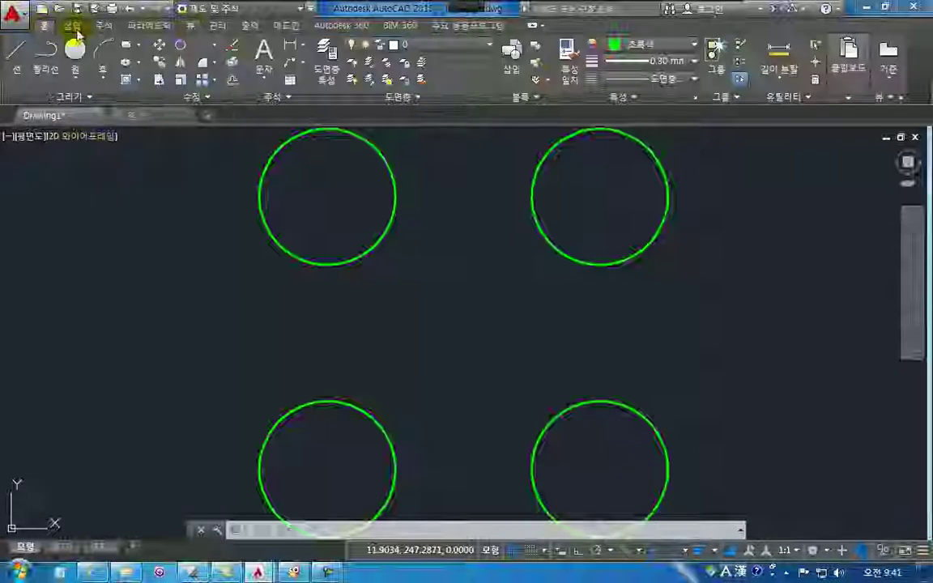
pyautogui.click(194, 28)
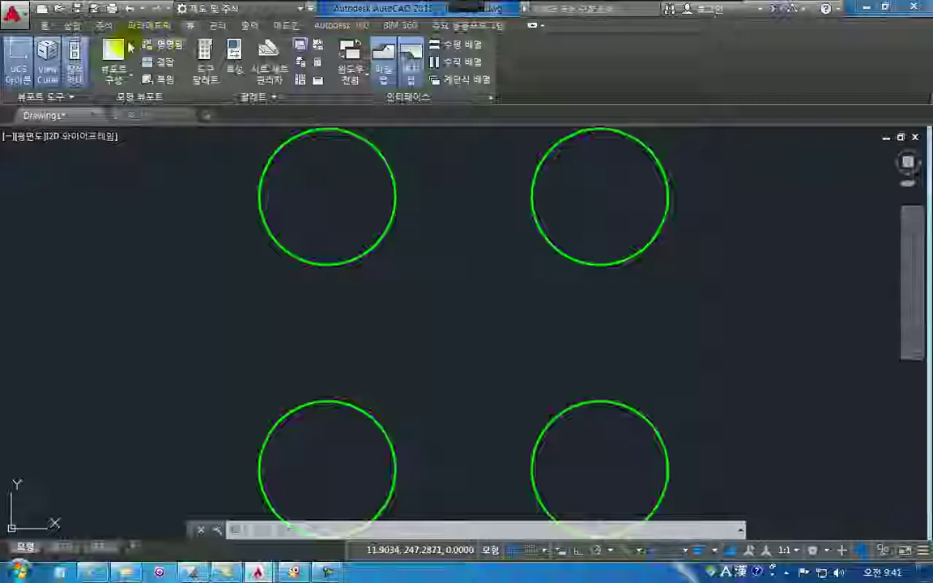
pyautogui.click(74, 73)
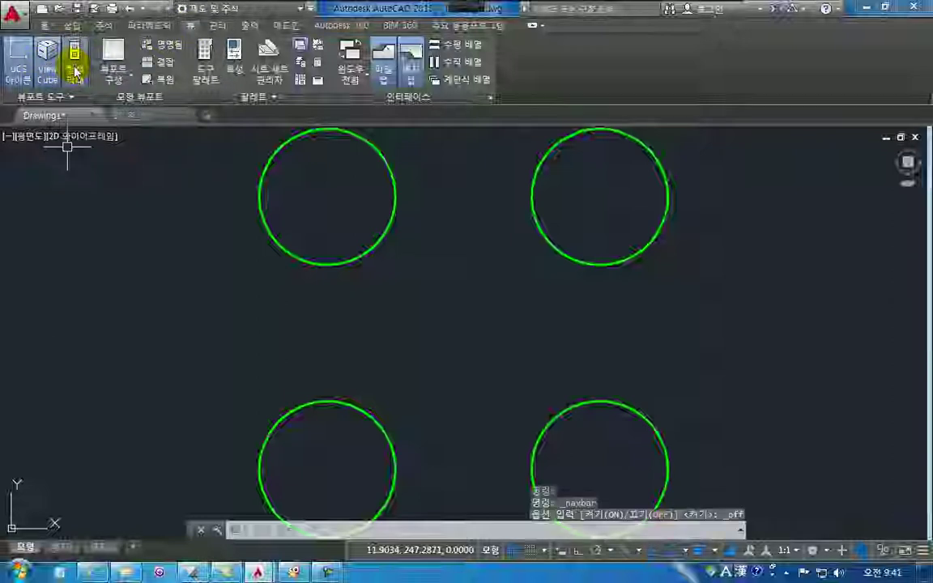
pyautogui.click(74, 72)
pyautogui.click(74, 72)
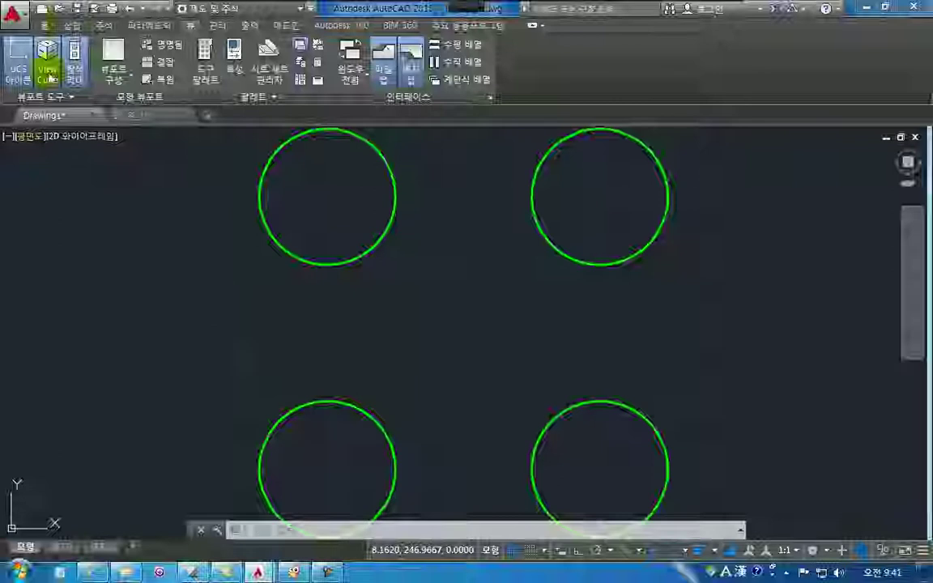
pyautogui.click(43, 26)
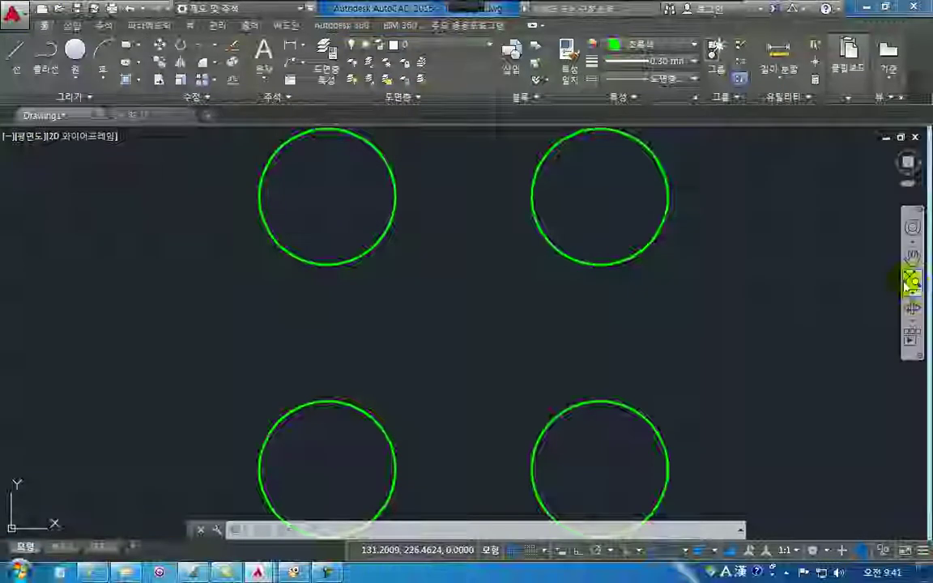
# Show the navigation bar's zoom options, paste a screen capture of them into ALSee (알씨), and magnify the list
pyautogui.click(917, 296)
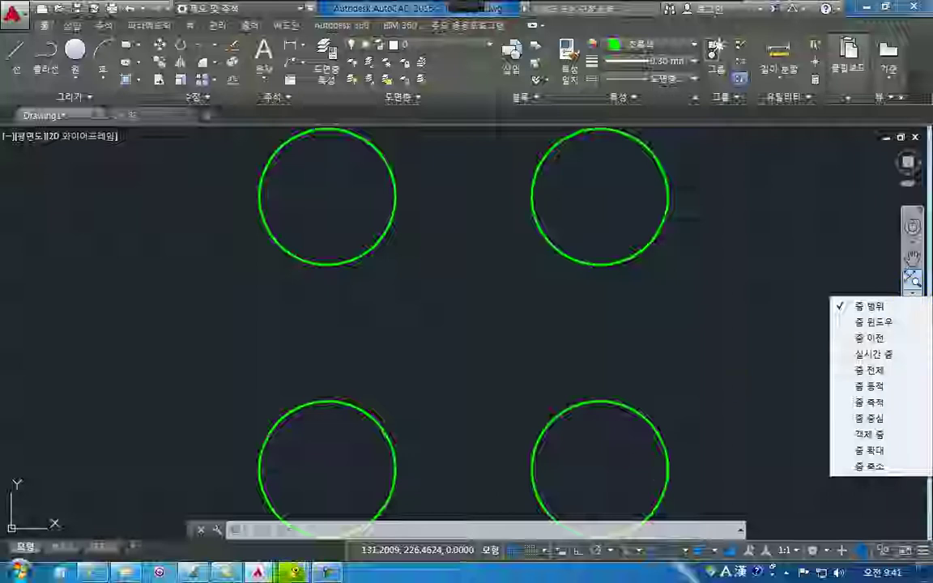
pyautogui.click(295, 571)
pyautogui.hotkey('ctrl', 'v')
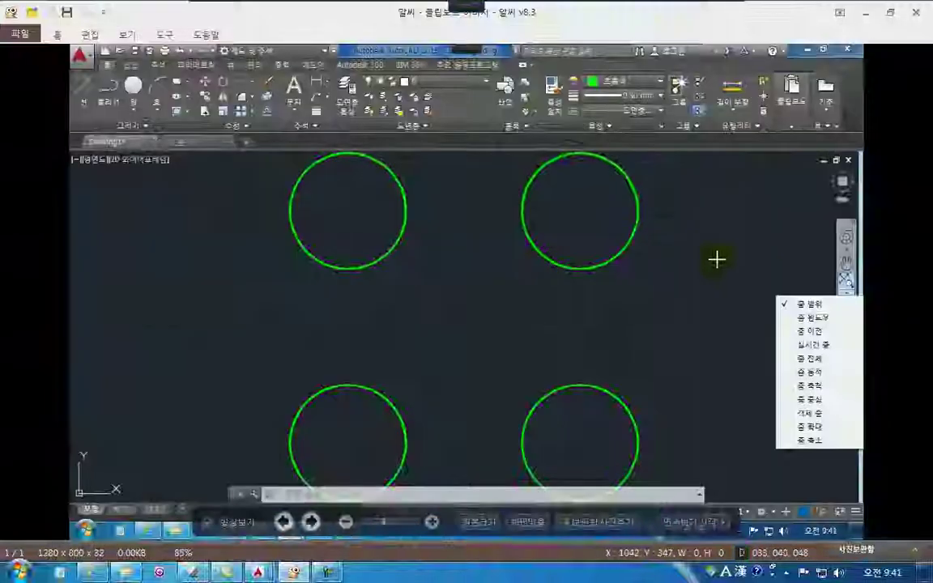
pyautogui.moveTo(771, 278); pyautogui.dragTo(867, 379)
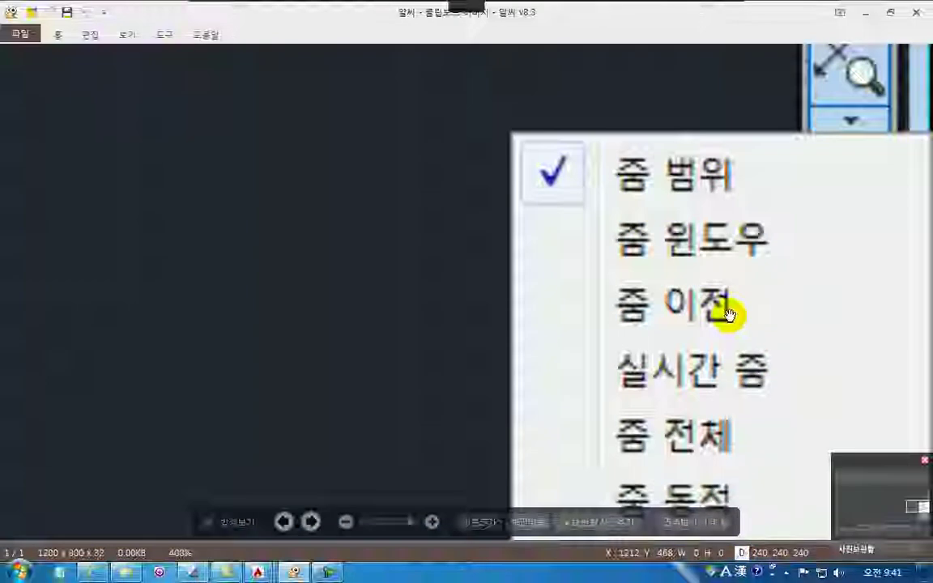
# Box the 줌 전체 option with a red pen and write "Zoom All" beside it
pyautogui.moveTo(469, 9)
pyautogui.click(434, 12)
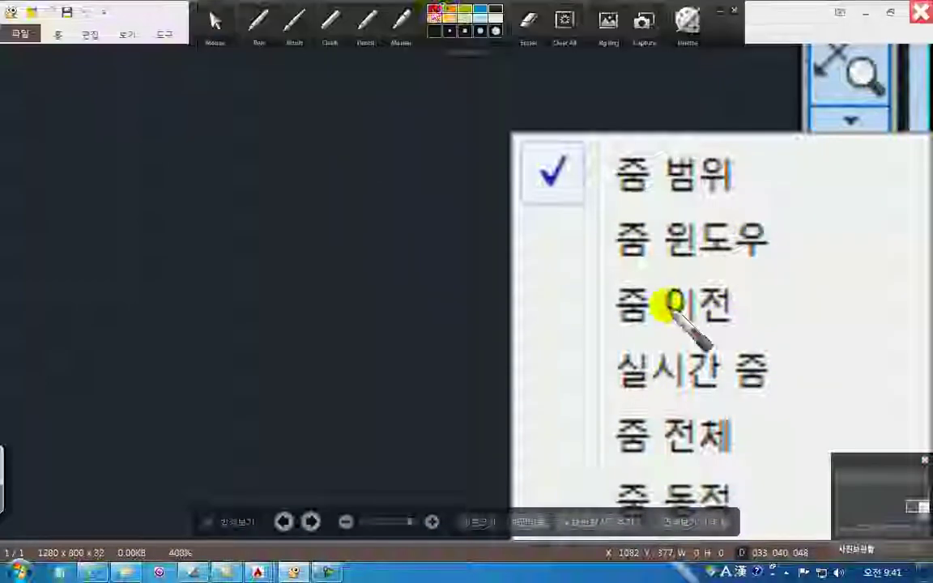
pyautogui.moveTo(599, 461)
pyautogui.mouseDown()
pyautogui.moveTo(682, 400)
pyautogui.moveTo(583, 421)
pyautogui.moveTo(599, 461)
pyautogui.mouseUp()
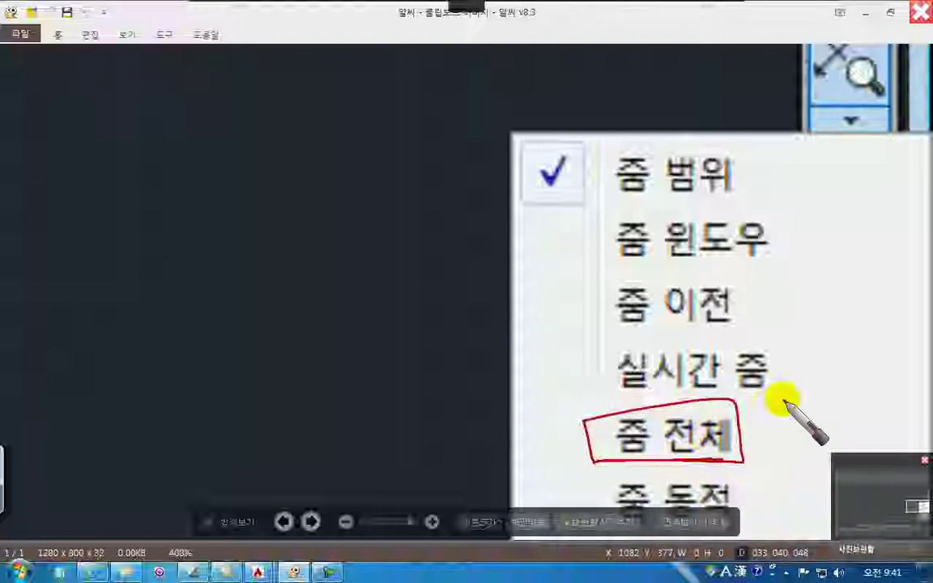
pyautogui.moveTo(760, 413)
pyautogui.mouseDown()
pyautogui.moveTo(775, 429)
pyautogui.moveTo(801, 416)
pyautogui.moveTo(823, 423)
pyautogui.moveTo(868, 395)
pyautogui.mouseUp()
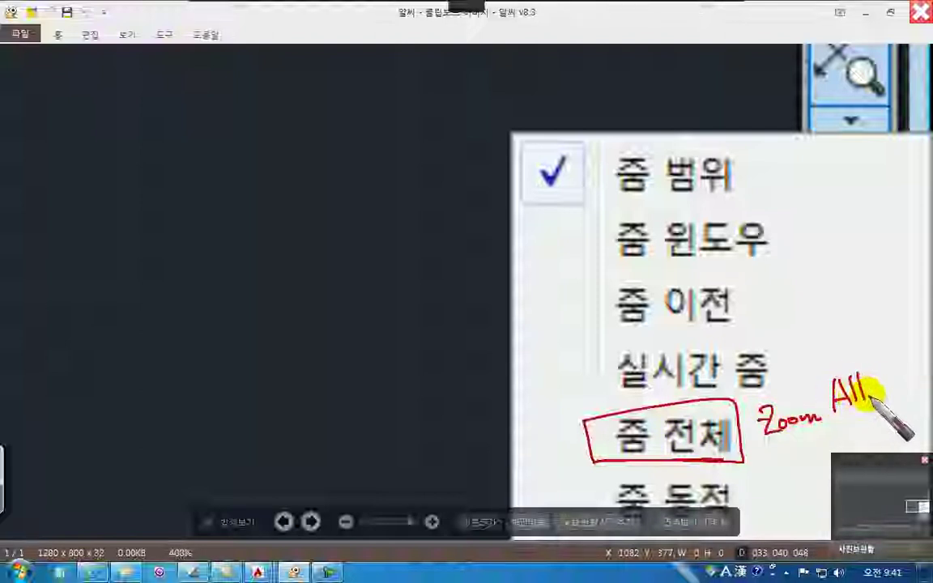
pyautogui.click(880, 395)
# Write and underline "Zoom Extend" in red beside the 줌 범위 option, and circle that option
pyautogui.moveTo(751, 162)
pyautogui.mouseDown()
pyautogui.moveTo(754, 181)
pyautogui.moveTo(770, 184)
pyautogui.moveTo(785, 172)
pyautogui.moveTo(798, 179)
pyautogui.moveTo(839, 152)
pyautogui.moveTo(863, 165)
pyautogui.moveTo(865, 152)
pyautogui.moveTo(875, 161)
pyautogui.moveTo(930, 153)
pyautogui.moveTo(798, 185)
pyautogui.mouseUp()
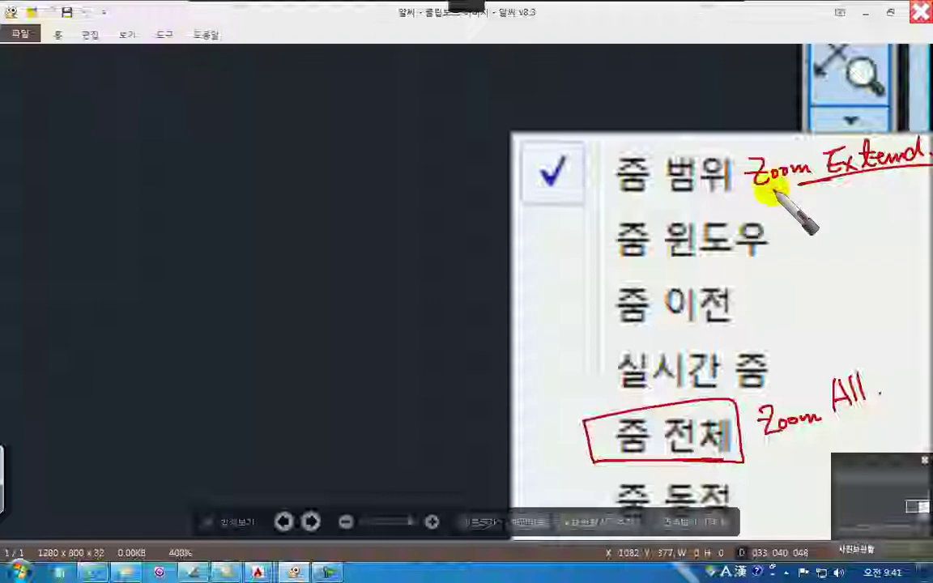
pyautogui.moveTo(496, 18)
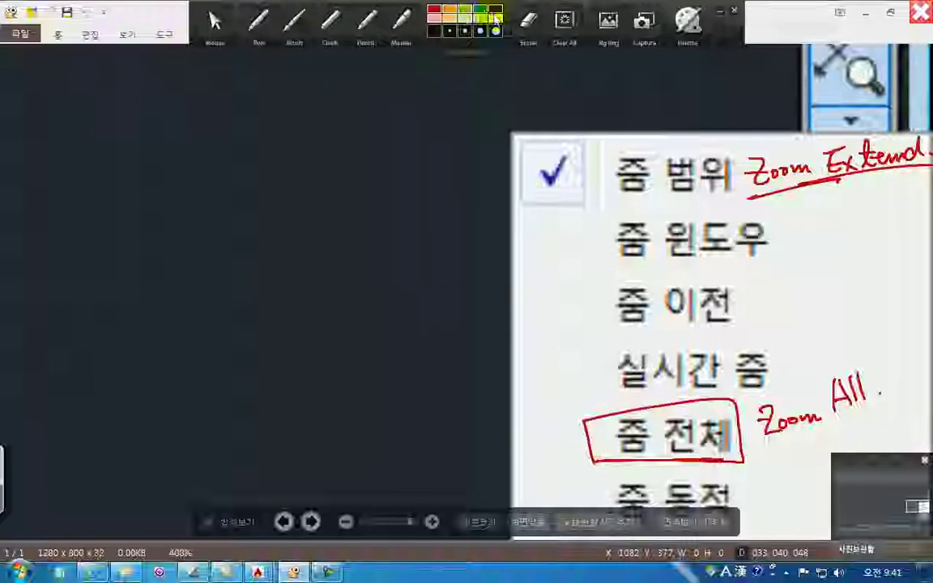
pyautogui.moveTo(652, 144)
pyautogui.mouseDown()
pyautogui.moveTo(709, 185)
pyautogui.moveTo(614, 182)
pyautogui.mouseUp()
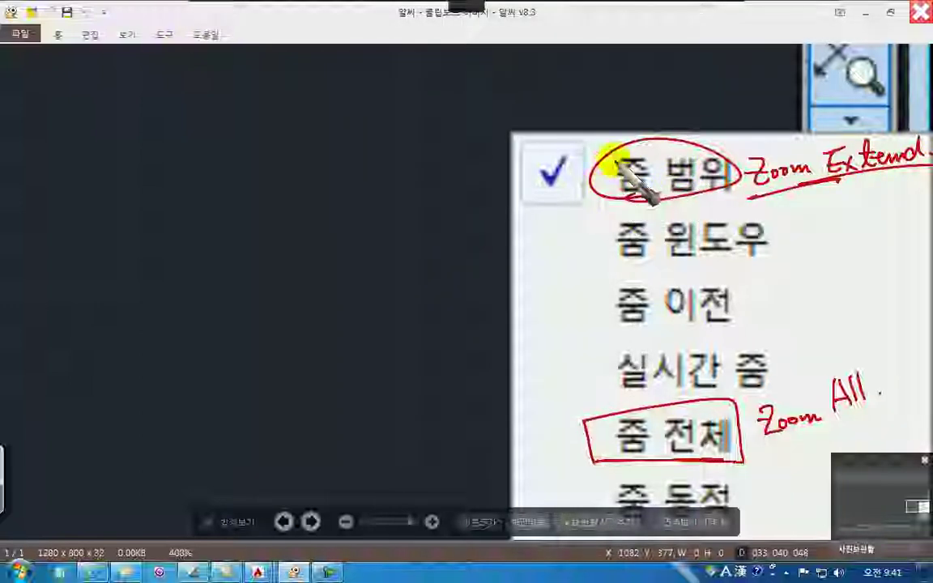
# Write "MB2 더블클릭" in white on the dark area beside the zoom options
pyautogui.moveTo(495, 20)
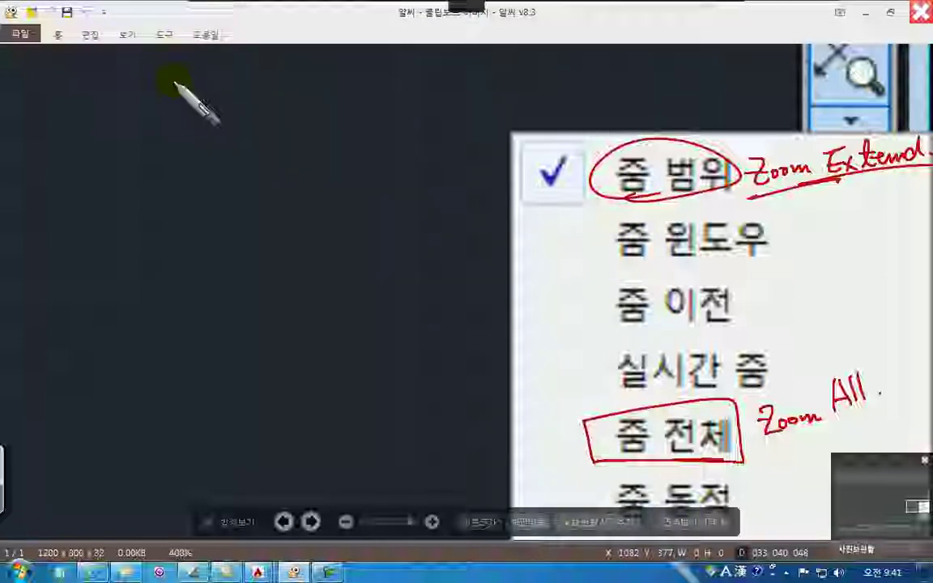
pyautogui.moveTo(200, 120)
pyautogui.mouseDown()
pyautogui.moveTo(269, 107)
pyautogui.moveTo(304, 89)
pyautogui.moveTo(324, 101)
pyautogui.moveTo(326, 82)
pyautogui.moveTo(352, 104)
pyautogui.mouseUp()
pyautogui.click(364, 100)
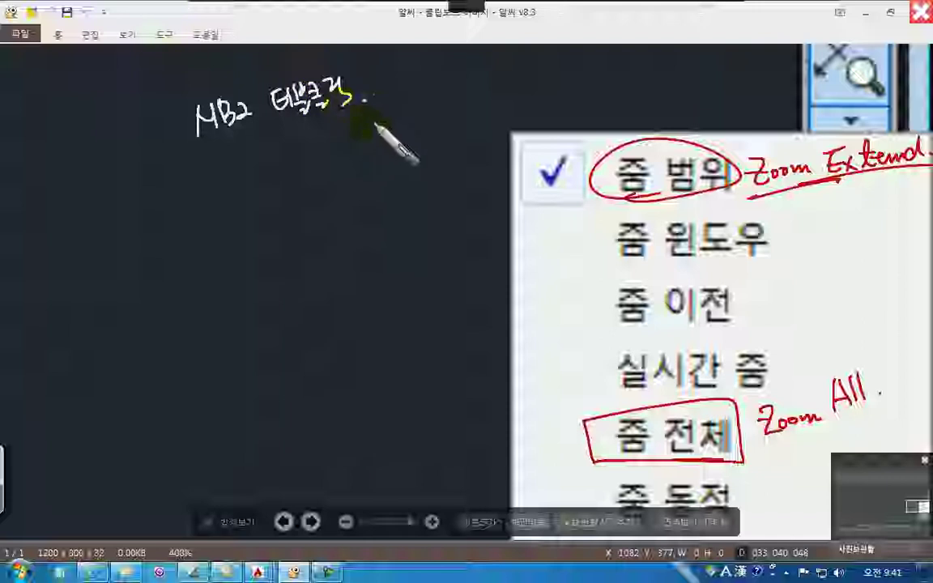
pyautogui.moveTo(290, 136)
pyautogui.mouseDown()
pyautogui.moveTo(311, 159)
pyautogui.moveTo(326, 135)
pyautogui.moveTo(333, 151)
pyautogui.moveTo(346, 147)
pyautogui.mouseUp()
pyautogui.click(350, 139)
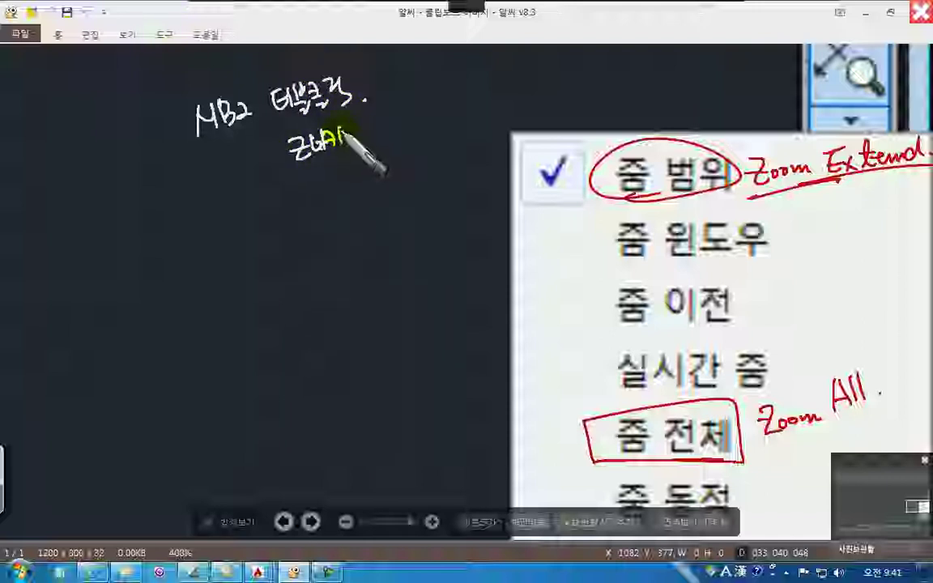
pyautogui.hotkey('ctrl', 'z')
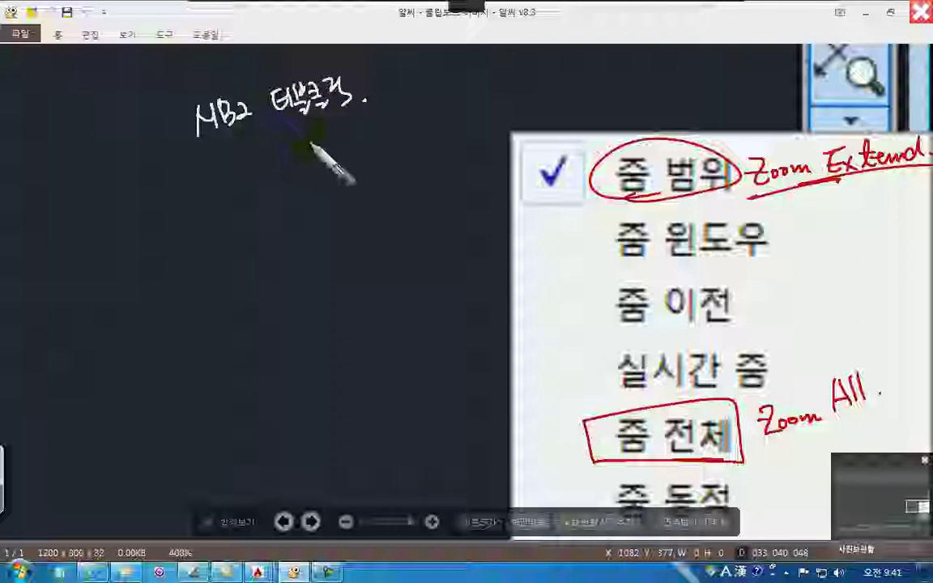
# Write the command sequences "Z↵ A↵ (All)" and "Z↵ E↵" under the MB2 note, with "Extend" underlined below the second
pyautogui.moveTo(311, 152)
pyautogui.mouseDown()
pyautogui.moveTo(394, 120)
pyautogui.moveTo(427, 94)
pyautogui.moveTo(435, 118)
pyautogui.mouseUp()
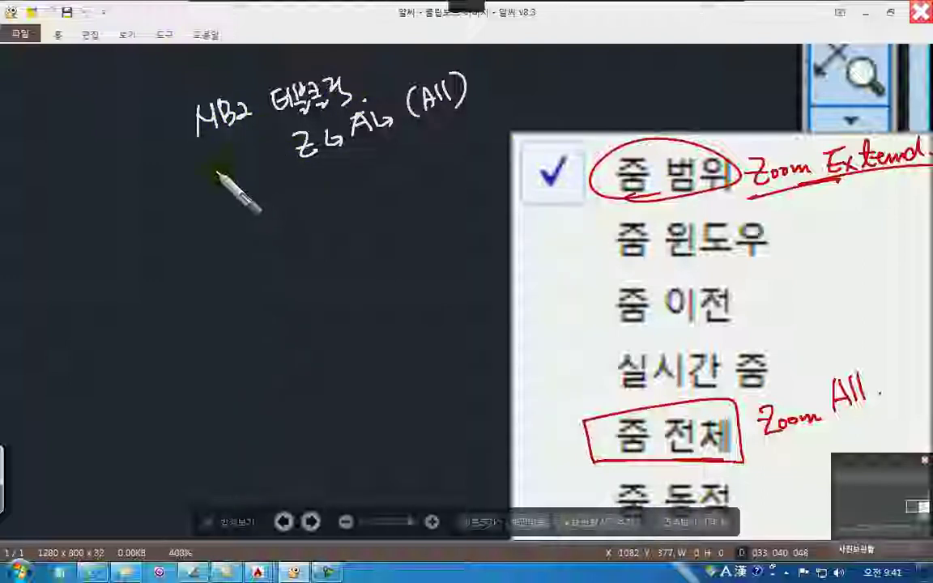
pyautogui.moveTo(194, 175)
pyautogui.mouseDown()
pyautogui.moveTo(237, 159)
pyautogui.moveTo(269, 166)
pyautogui.mouseUp()
pyautogui.moveTo(221, 198)
pyautogui.mouseDown()
pyautogui.moveTo(247, 206)
pyautogui.moveTo(298, 178)
pyautogui.mouseUp()
pyautogui.moveTo(213, 229); pyautogui.dragTo(305, 188)
pyautogui.click(314, 175)
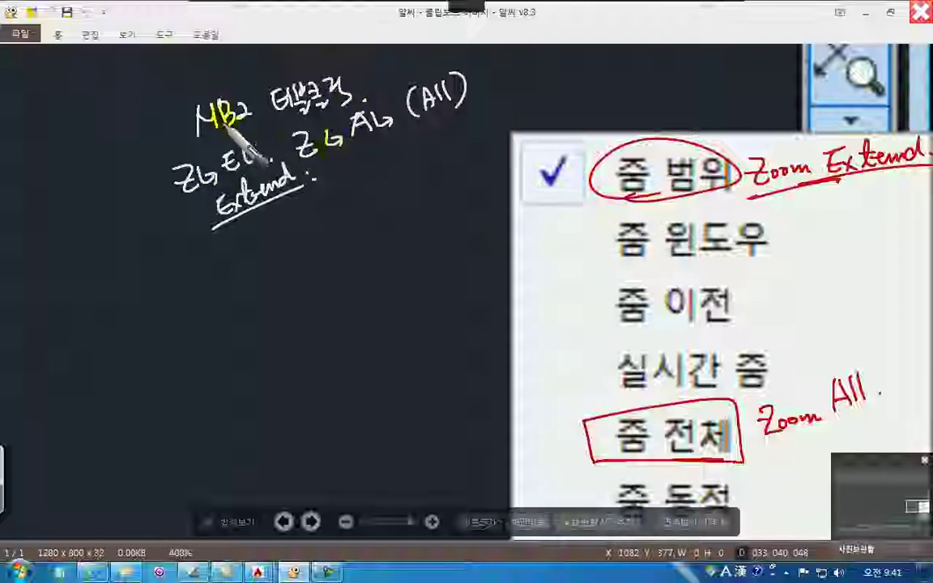
# Draw an arrow from the 줌 범위 option to an underlined note "화면 꽉차게", with a circled dash below it
pyautogui.moveTo(512, 171)
pyautogui.mouseDown()
pyautogui.moveTo(442, 198)
pyautogui.moveTo(454, 213)
pyautogui.mouseUp()
pyautogui.moveTo(314, 249)
pyautogui.mouseDown()
pyautogui.moveTo(302, 245)
pyautogui.moveTo(328, 261)
pyautogui.moveTo(351, 231)
pyautogui.moveTo(372, 240)
pyautogui.moveTo(421, 217)
pyautogui.mouseUp()
pyautogui.moveTo(311, 270); pyautogui.dragTo(432, 230)
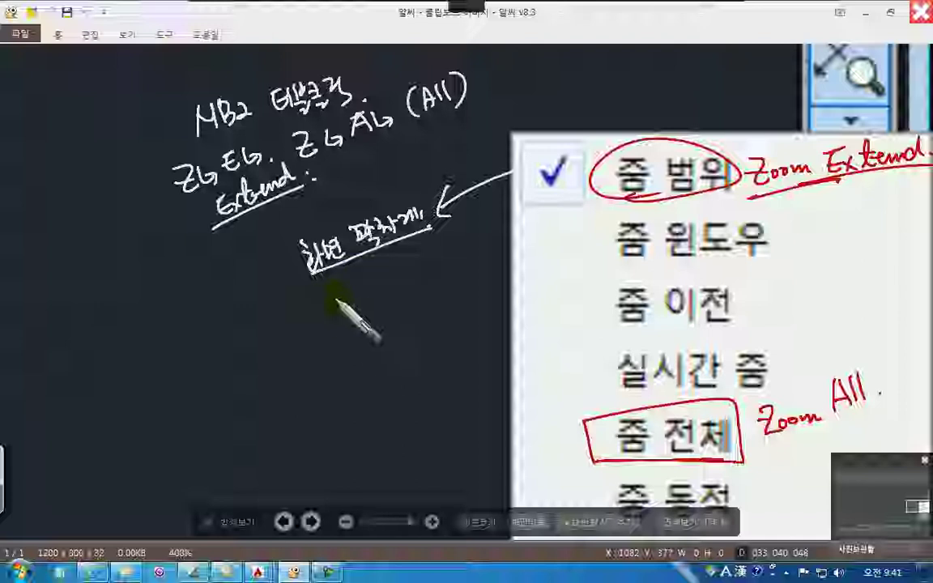
pyautogui.moveTo(321, 302); pyautogui.dragTo(352, 314)
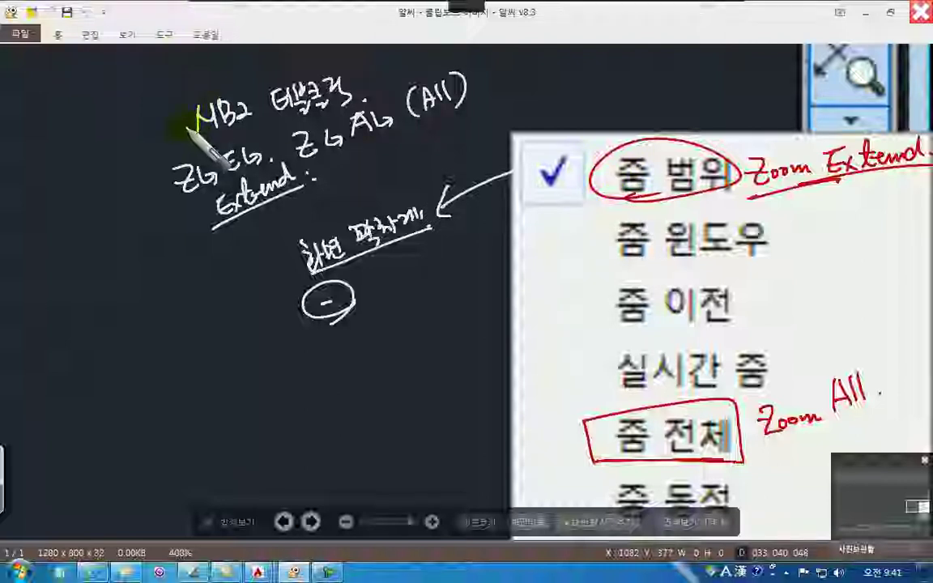
# Draw a curved arrow from the MB2 note, box that note, and add a boxed dash below "Extend"
pyautogui.moveTo(196, 121); pyautogui.dragTo(148, 237)
pyautogui.moveTo(191, 277); pyautogui.dragTo(207, 276)
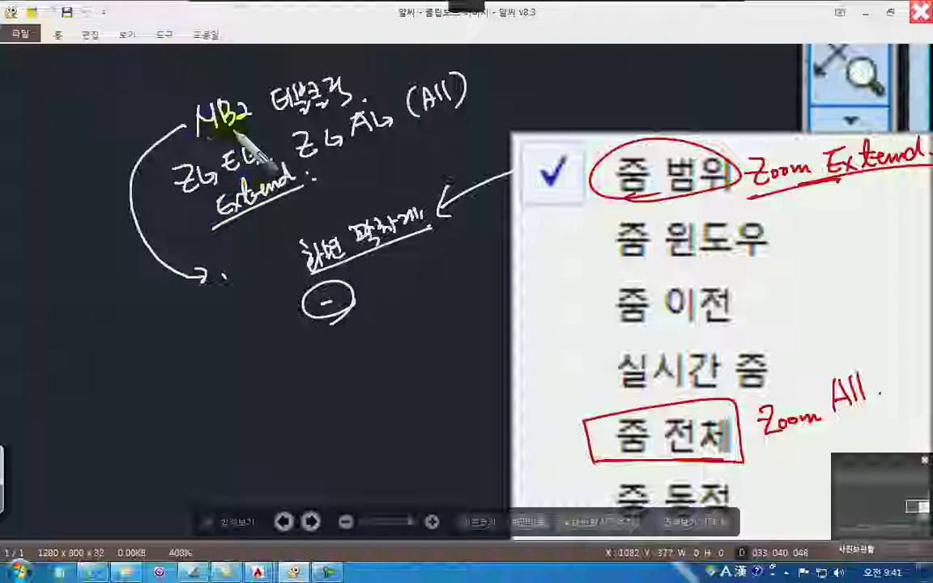
pyautogui.moveTo(215, 139)
pyautogui.mouseDown()
pyautogui.moveTo(340, 121)
pyautogui.moveTo(364, 77)
pyautogui.moveTo(182, 101)
pyautogui.moveTo(216, 151)
pyautogui.mouseUp()
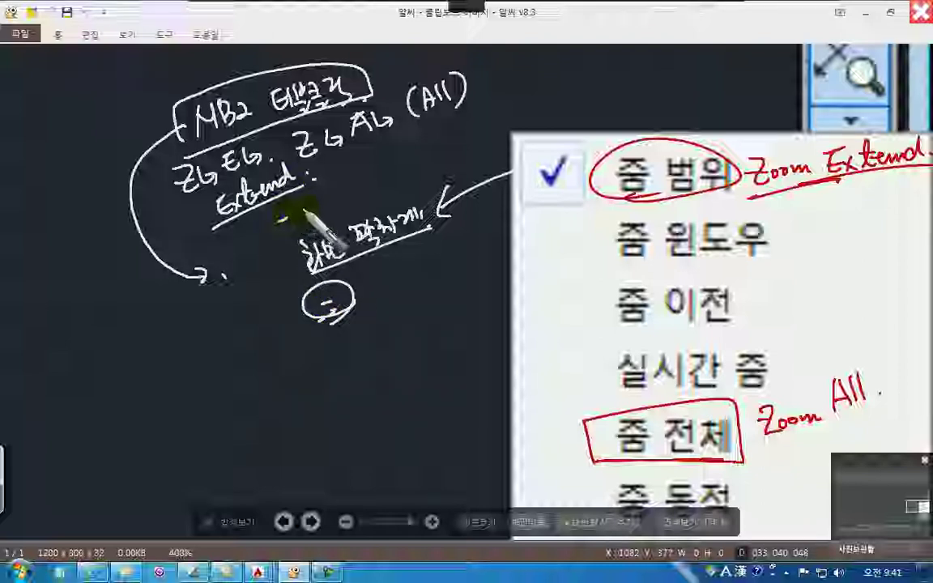
pyautogui.moveTo(270, 216)
pyautogui.mouseDown()
pyautogui.moveTo(275, 209)
pyautogui.moveTo(280, 227)
pyautogui.mouseUp()
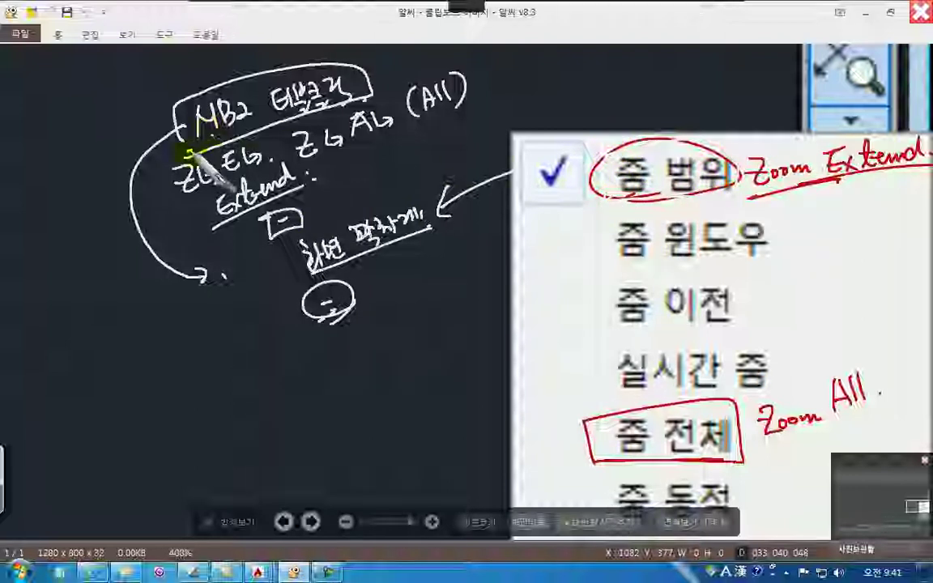
pyautogui.moveTo(372, 146)
pyautogui.mouseDown()
pyautogui.moveTo(466, 87)
pyautogui.moveTo(301, 160)
pyautogui.mouseUp()
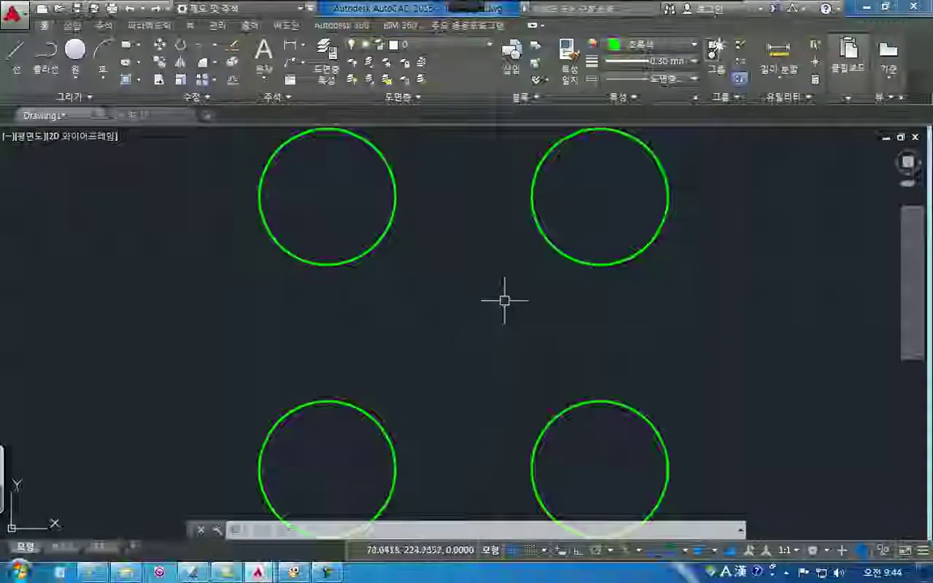
# Examine exercise 1 in the reference drawing, including its ø20 corner circle and connecting lines, and return to Drawing1
pyautogui.scroll(-3, 456, 322)
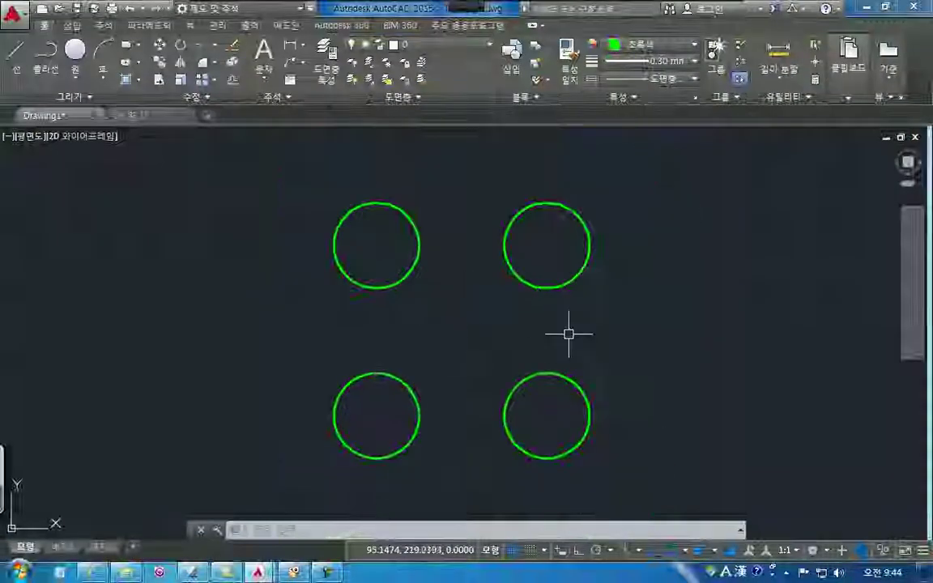
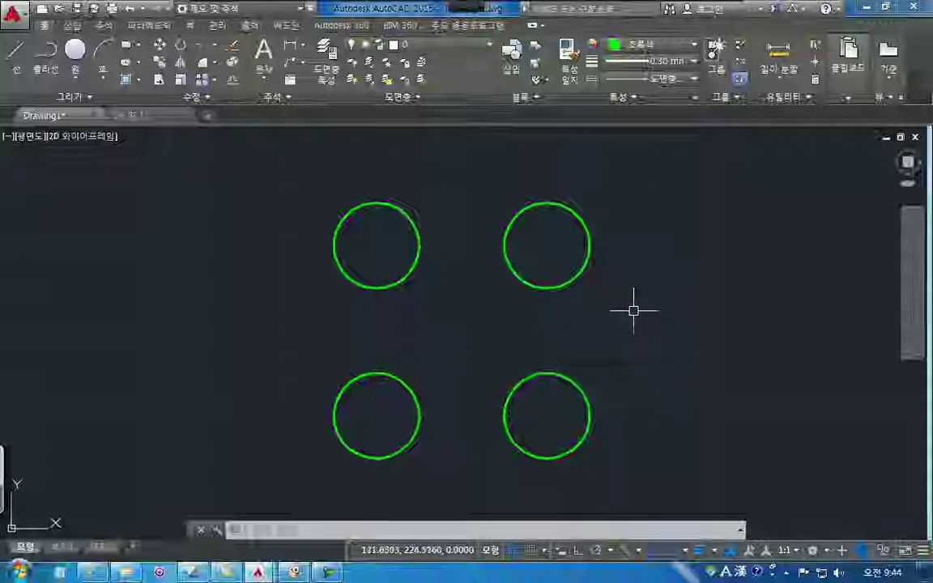
pyautogui.scroll(2, 504, 317)
pyautogui.scroll(-2, 510, 317)
pyautogui.moveTo(517, 316)
pyautogui.mouseDown(button='middle')
pyautogui.moveTo(360, 287)
pyautogui.moveTo(376, 298)
pyautogui.moveTo(396, 292)
pyautogui.mouseUp(button='middle')
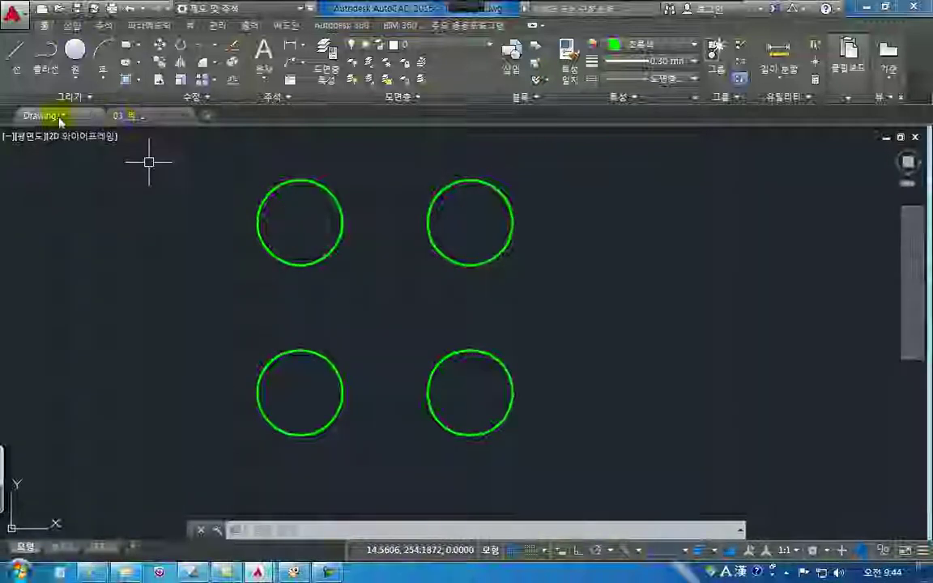
pyautogui.click(125, 118)
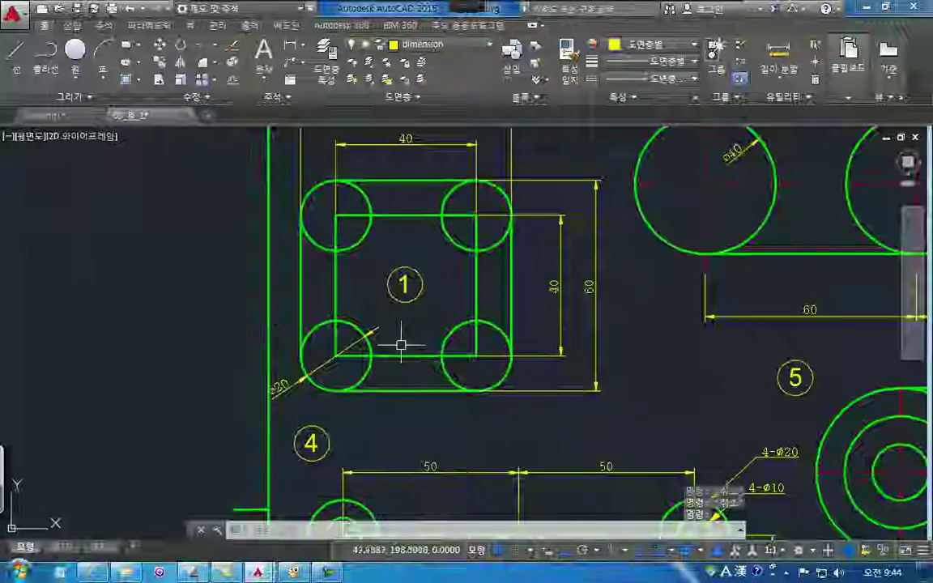
pyautogui.moveTo(401, 335); pyautogui.dragTo(369, 291, button='middle')
pyautogui.scroll(4, 352, 290)
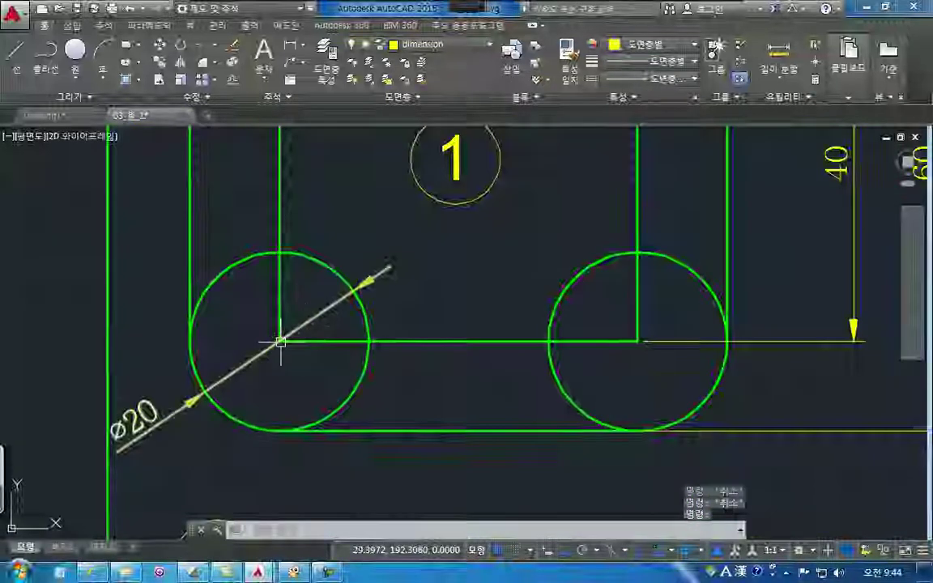
pyautogui.scroll(-2, 389, 345)
pyautogui.scroll(-2, 384, 341)
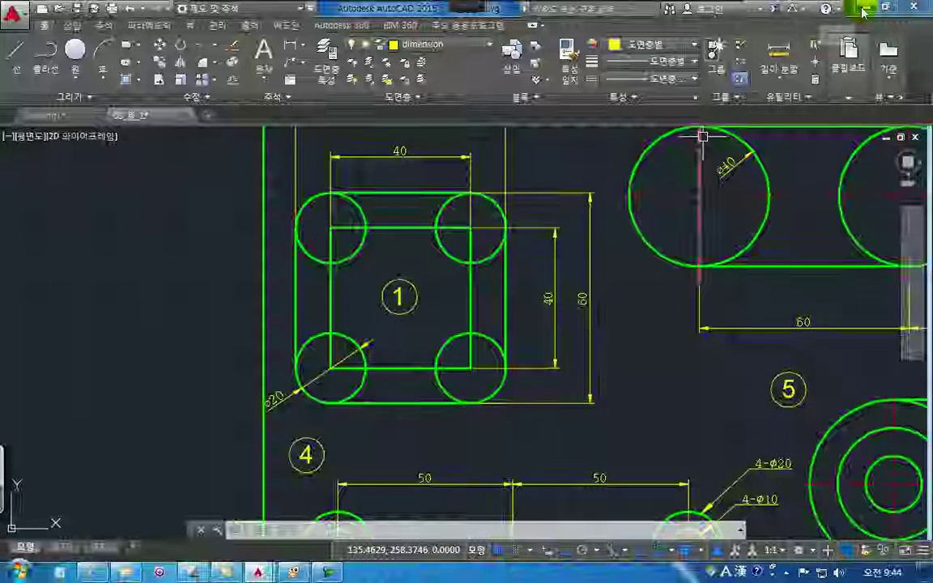
pyautogui.click(51, 114)
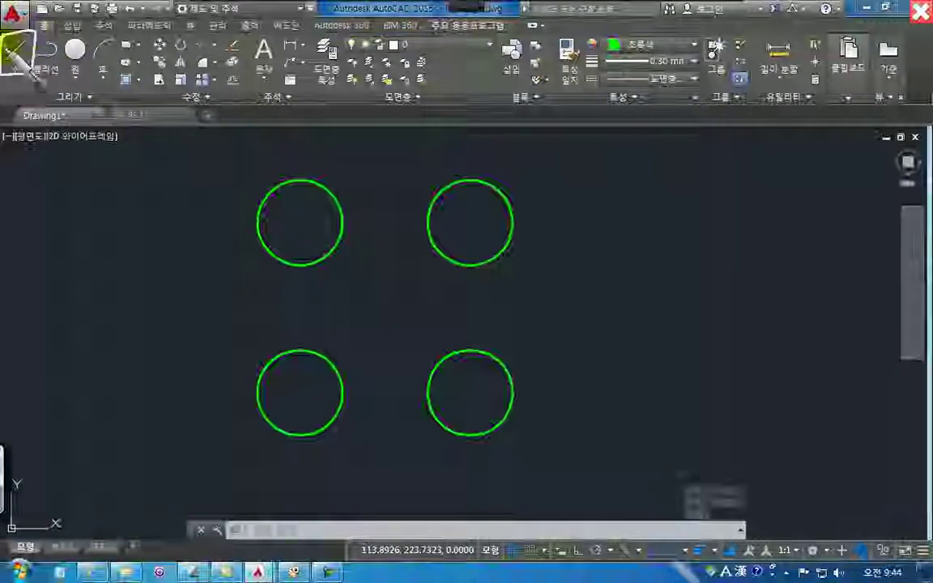
# Write the first two numbered steps under the boxed Line tool, with "50,200↵" as step ②
pyautogui.moveTo(10, 95); pyautogui.dragTo(11, 112)
pyautogui.moveTo(27, 91); pyautogui.dragTo(38, 111)
pyautogui.moveTo(12, 154)
pyautogui.mouseDown()
pyautogui.moveTo(14, 166)
pyautogui.moveTo(13, 149)
pyautogui.moveTo(51, 159)
pyautogui.moveTo(65, 155)
pyautogui.moveTo(59, 150)
pyautogui.mouseUp()
pyautogui.moveTo(75, 155); pyautogui.dragTo(135, 138)
# Add step ③ "90,200↵" to the handwritten line coordinate list
pyautogui.moveTo(25, 203); pyautogui.dragTo(39, 201)
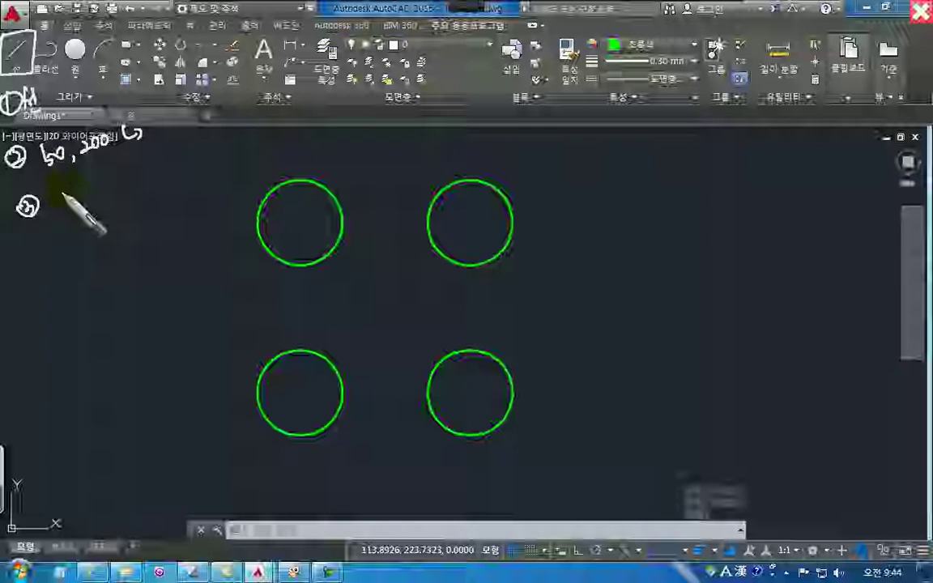
pyautogui.moveTo(58, 186); pyautogui.dragTo(63, 201)
pyautogui.moveTo(69, 186); pyautogui.dragTo(71, 201)
pyautogui.moveTo(92, 195); pyautogui.dragTo(89, 203)
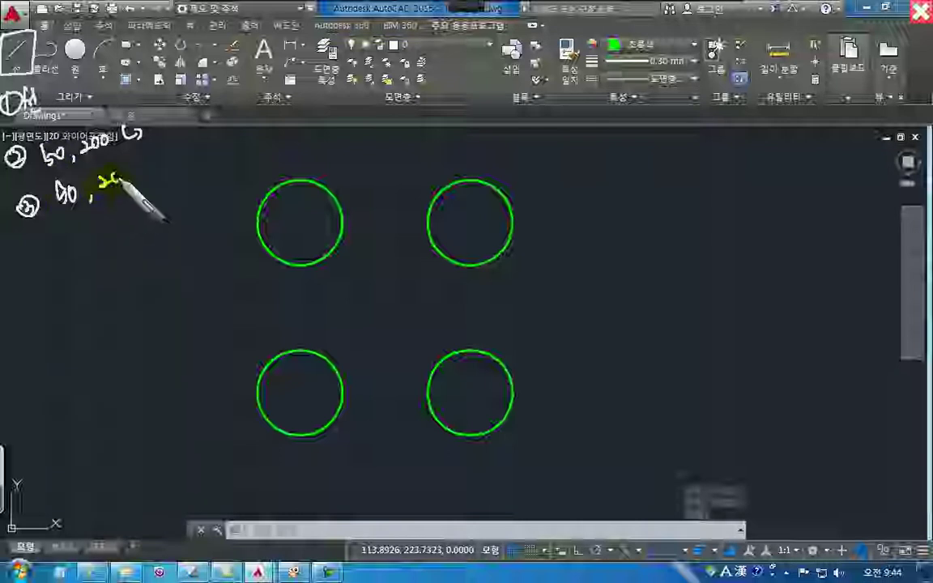
pyautogui.moveTo(130, 177); pyautogui.dragTo(126, 171)
pyautogui.moveTo(146, 168); pyautogui.dragTo(157, 178)
# Complete the handwritten list with ④ "90,240↵", ⑤ "50,240↵" and ⑥ "닫기(C)↵"
pyautogui.moveTo(38, 241)
pyautogui.mouseDown()
pyautogui.moveTo(47, 252)
pyautogui.moveTo(42, 238)
pyautogui.moveTo(78, 250)
pyautogui.moveTo(88, 232)
pyautogui.mouseUp()
pyautogui.moveTo(102, 236)
pyautogui.mouseDown()
pyautogui.moveTo(99, 246)
pyautogui.moveTo(166, 213)
pyautogui.moveTo(144, 227)
pyautogui.mouseUp()
pyautogui.moveTo(53, 284)
pyautogui.mouseDown()
pyautogui.moveTo(120, 281)
pyautogui.moveTo(172, 253)
pyautogui.moveTo(188, 255)
pyautogui.mouseUp()
pyautogui.moveTo(69, 324)
pyautogui.mouseDown()
pyautogui.moveTo(79, 336)
pyautogui.moveTo(114, 312)
pyautogui.moveTo(157, 317)
pyautogui.moveTo(203, 302)
pyautogui.mouseUp()
pyautogui.click(218, 297)
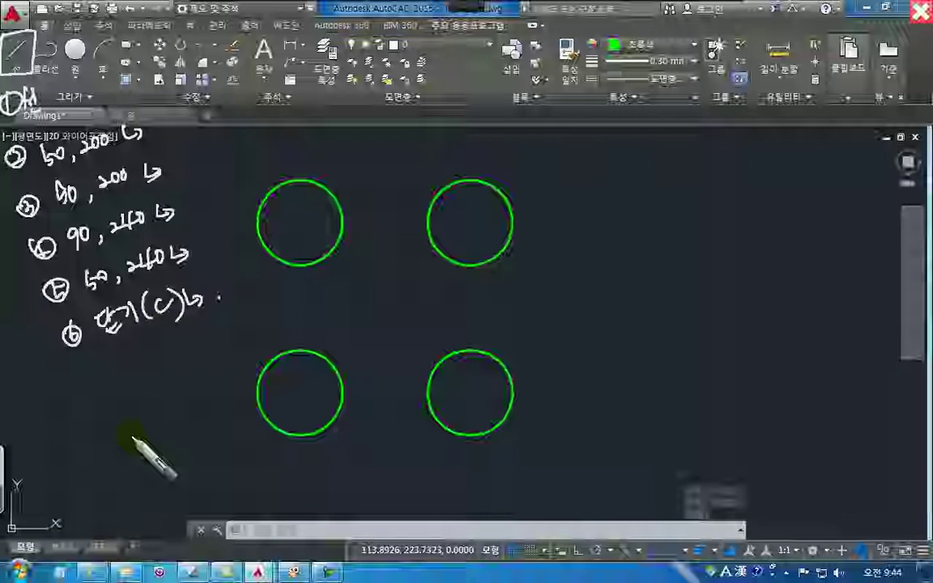
# Strike through the coordinate list and draw an arrow with a short note from the top of the upper-right circle
pyautogui.moveTo(94, 119); pyautogui.dragTo(95, 374)
pyautogui.moveTo(12, 130); pyautogui.dragTo(215, 357)
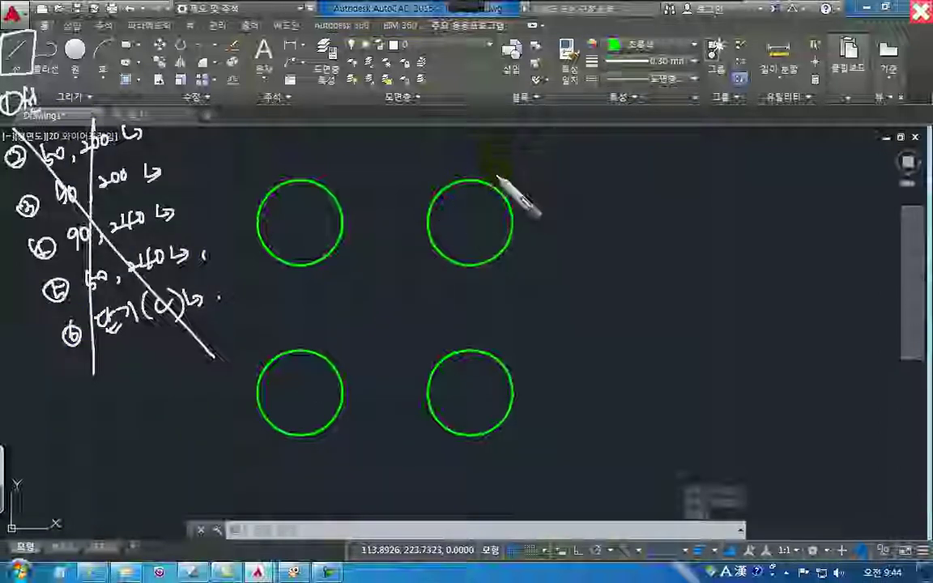
pyautogui.moveTo(480, 179); pyautogui.dragTo(516, 158)
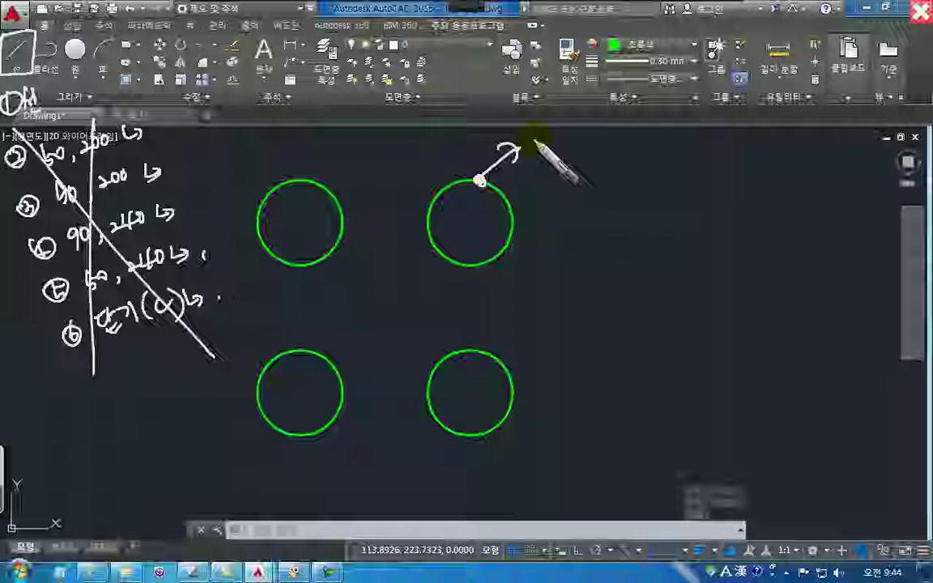
pyautogui.moveTo(531, 128)
pyautogui.mouseDown()
pyautogui.moveTo(544, 155)
pyautogui.moveTo(589, 148)
pyautogui.mouseUp()
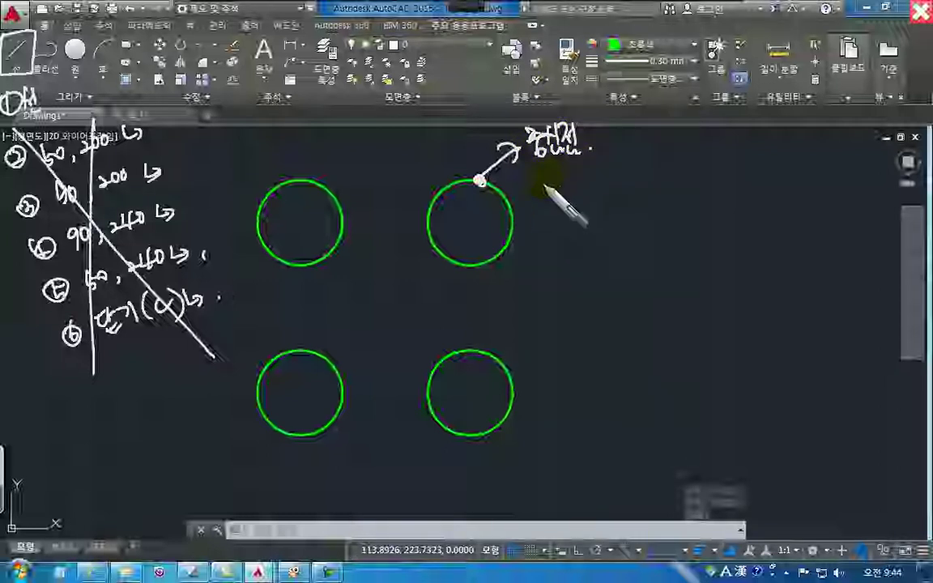
pyautogui.moveTo(547, 176)
pyautogui.mouseDown()
pyautogui.moveTo(583, 191)
pyautogui.moveTo(591, 182)
pyautogui.moveTo(567, 225)
pyautogui.moveTo(572, 239)
pyautogui.moveTo(598, 239)
pyautogui.moveTo(616, 216)
pyautogui.moveTo(519, 146)
pyautogui.moveTo(623, 149)
pyautogui.mouseUp()
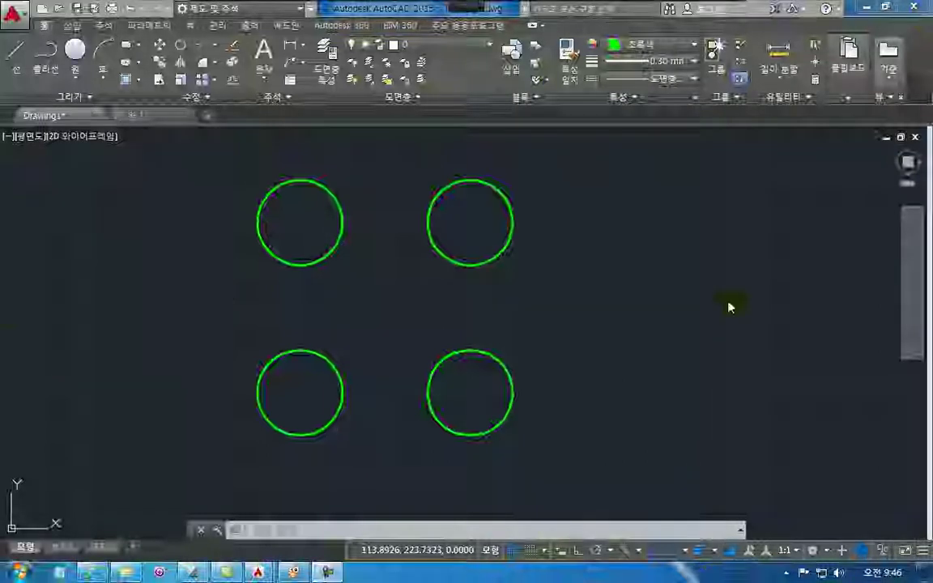
# Start the Line command and write "노드 ⇒ 점(다중점)" beside the circles, underlining "점(다중점)"
pyautogui.click(17, 64)
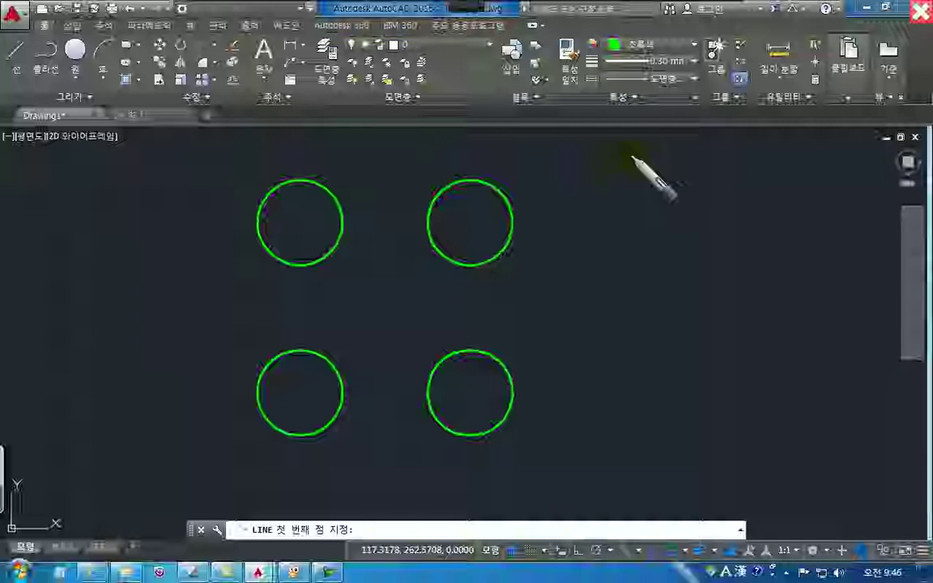
pyautogui.moveTo(621, 154)
pyautogui.mouseDown()
pyautogui.moveTo(645, 171)
pyautogui.moveTo(794, 140)
pyautogui.moveTo(824, 149)
pyautogui.mouseUp()
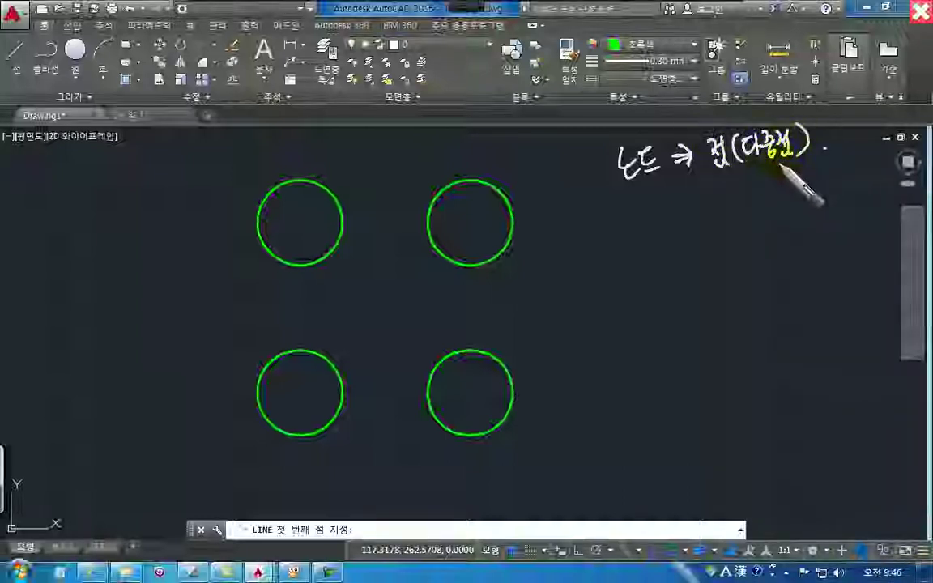
pyautogui.moveTo(713, 170); pyautogui.dragTo(812, 157)
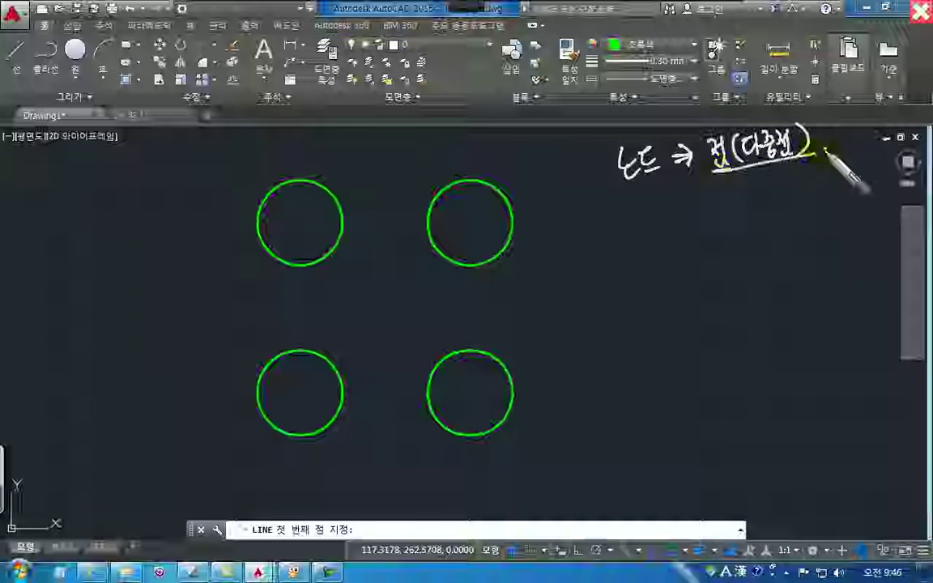
# Mark four sample points below the node note and circle the upper two
pyautogui.click(728, 218)
pyautogui.click(786, 213)
pyautogui.click(758, 264)
pyautogui.click(721, 270)
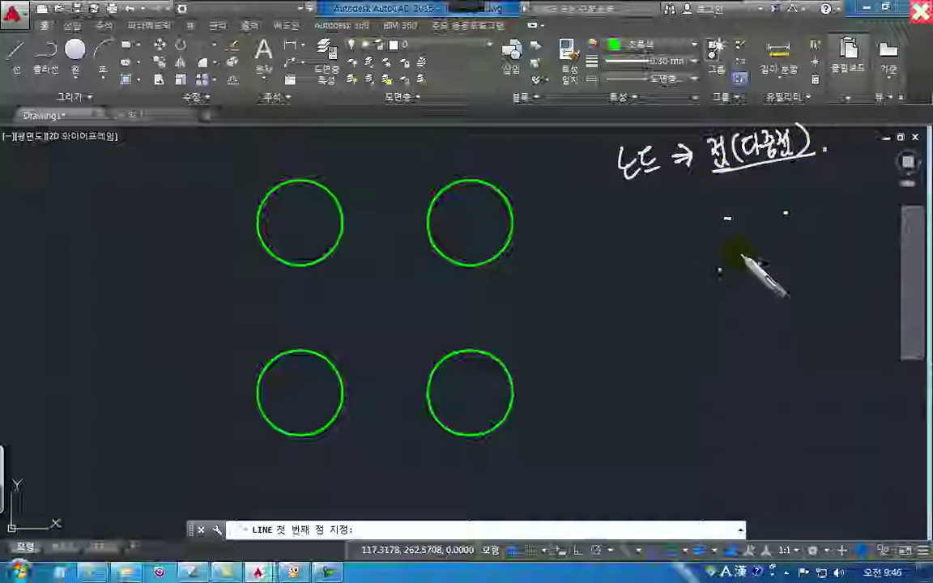
pyautogui.moveTo(729, 209)
pyautogui.mouseDown()
pyautogui.moveTo(739, 217)
pyautogui.moveTo(797, 213)
pyautogui.mouseUp()
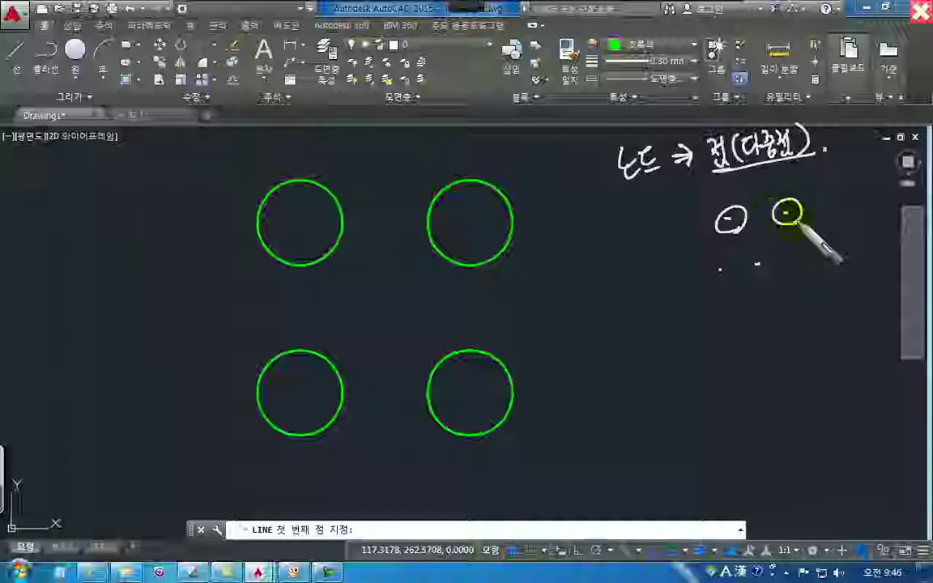
# Double-underline "노드", write "객체스냅" beneath it, and add a check mark in front of "노드"
pyautogui.moveTo(622, 154)
pyautogui.mouseDown()
pyautogui.moveTo(632, 171)
pyautogui.moveTo(672, 179)
pyautogui.mouseUp()
pyautogui.moveTo(607, 197); pyautogui.dragTo(676, 183)
pyautogui.moveTo(633, 215)
pyautogui.mouseDown()
pyautogui.moveTo(639, 228)
pyautogui.moveTo(660, 212)
pyautogui.moveTo(683, 214)
pyautogui.mouseUp()
pyautogui.moveTo(594, 162); pyautogui.dragTo(609, 159)
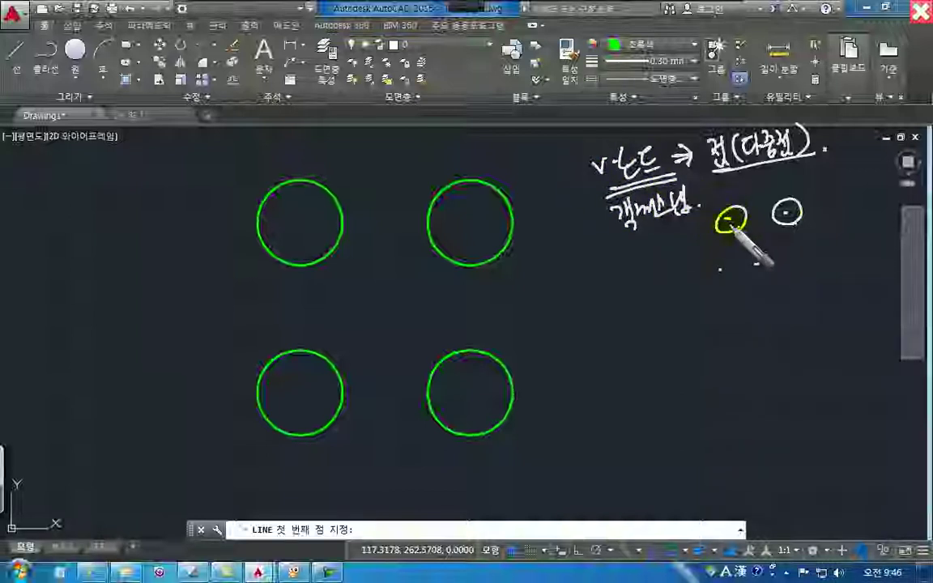
# Add dots beside the two lower sample points, and circle the whole point group and the "객체스냅" note
pyautogui.click(754, 260)
pyautogui.click(714, 268)
pyautogui.moveTo(804, 270)
pyautogui.mouseDown()
pyautogui.moveTo(725, 282)
pyautogui.moveTo(723, 250)
pyautogui.mouseUp()
pyautogui.moveTo(654, 244)
pyautogui.mouseDown()
pyautogui.moveTo(635, 254)
pyautogui.moveTo(710, 244)
pyautogui.mouseUp()
pyautogui.moveTo(627, 248); pyautogui.dragTo(653, 244)
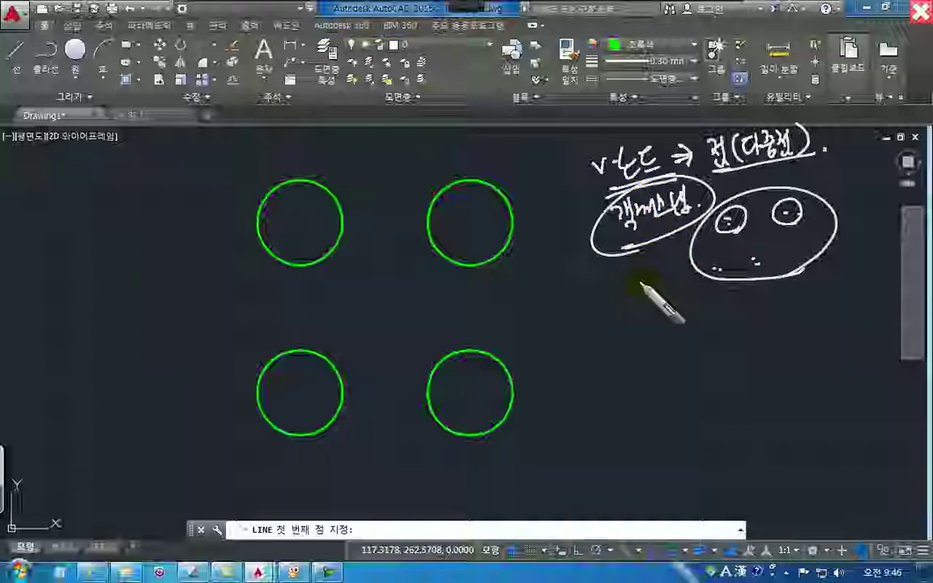
# Write the circled notes "끝점" and "중심점 사분점 접점", and draw an arrow from the Object Snap control before clearing the annotations
pyautogui.moveTo(635, 277)
pyautogui.mouseDown()
pyautogui.moveTo(629, 267)
pyautogui.moveTo(685, 304)
pyautogui.moveTo(677, 308)
pyautogui.moveTo(662, 277)
pyautogui.moveTo(601, 233)
pyautogui.moveTo(643, 124)
pyautogui.mouseUp()
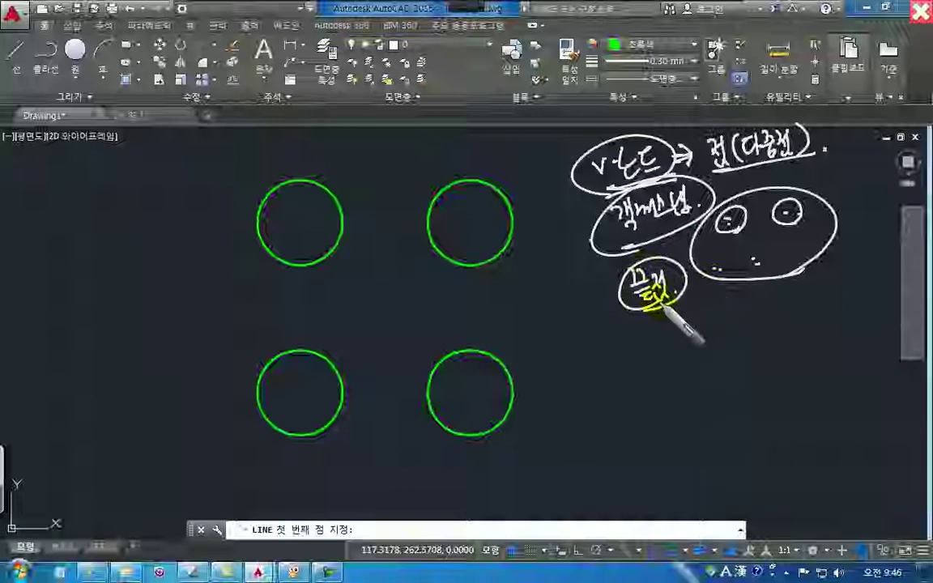
pyautogui.moveTo(667, 306)
pyautogui.mouseDown()
pyautogui.moveTo(616, 312)
pyautogui.moveTo(683, 300)
pyautogui.mouseUp()
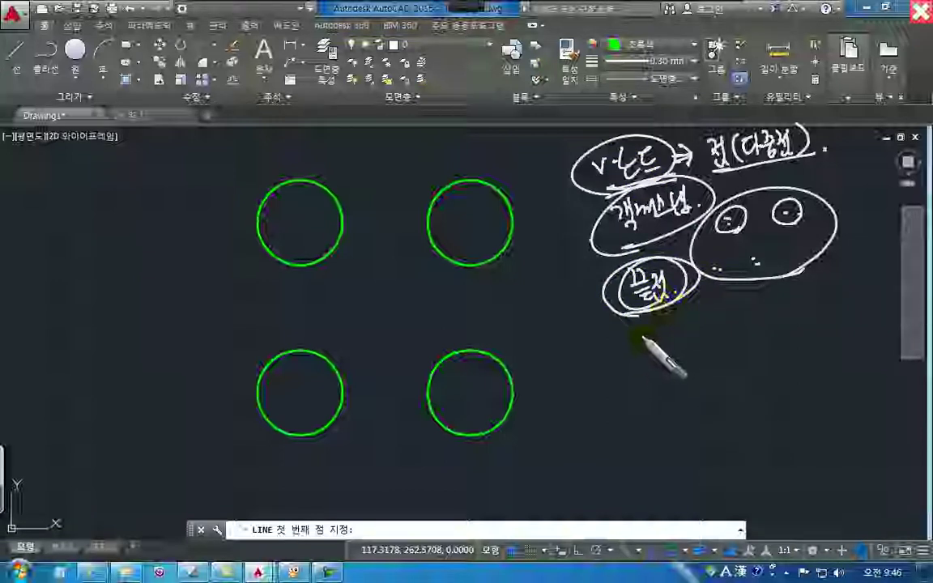
pyautogui.moveTo(640, 326)
pyautogui.mouseDown()
pyautogui.moveTo(669, 354)
pyautogui.moveTo(697, 317)
pyautogui.moveTo(718, 354)
pyautogui.moveTo(721, 317)
pyautogui.moveTo(759, 313)
pyautogui.moveTo(745, 317)
pyautogui.moveTo(786, 332)
pyautogui.moveTo(817, 318)
pyautogui.moveTo(818, 345)
pyautogui.moveTo(690, 344)
pyautogui.moveTo(826, 340)
pyautogui.moveTo(622, 323)
pyautogui.moveTo(818, 338)
pyautogui.moveTo(666, 356)
pyautogui.moveTo(625, 302)
pyautogui.moveTo(694, 348)
pyautogui.moveTo(631, 356)
pyautogui.moveTo(625, 294)
pyautogui.moveTo(648, 320)
pyautogui.moveTo(625, 362)
pyautogui.moveTo(785, 327)
pyautogui.moveTo(717, 313)
pyautogui.moveTo(731, 223)
pyautogui.moveTo(747, 317)
pyautogui.mouseUp()
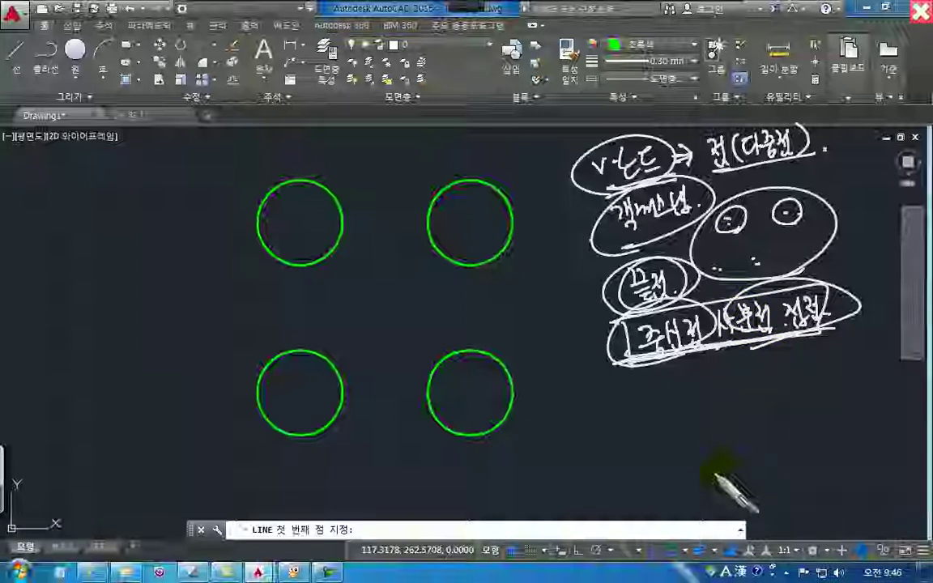
pyautogui.moveTo(671, 520)
pyautogui.mouseDown()
pyautogui.moveTo(703, 474)
pyautogui.moveTo(716, 488)
pyautogui.mouseUp()
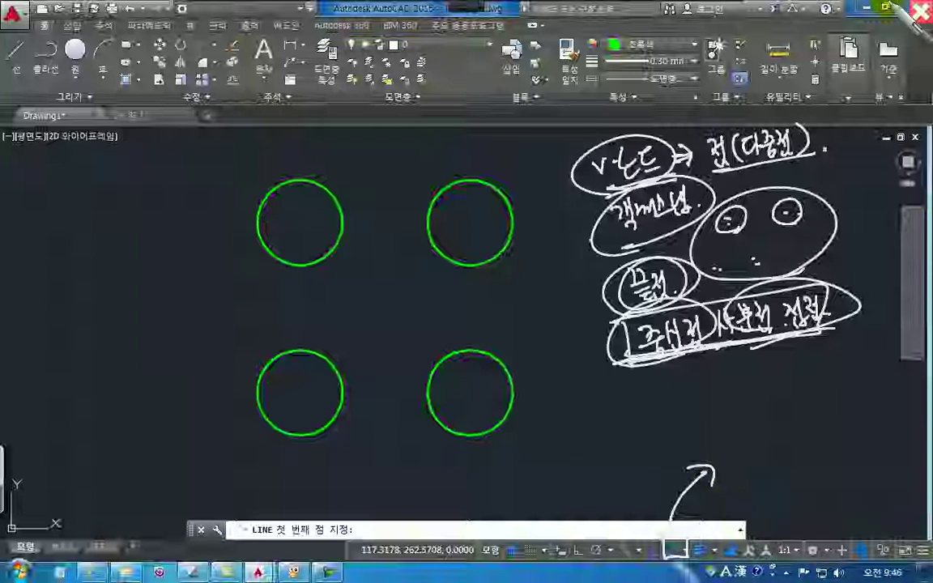
pyautogui.press('Escape')
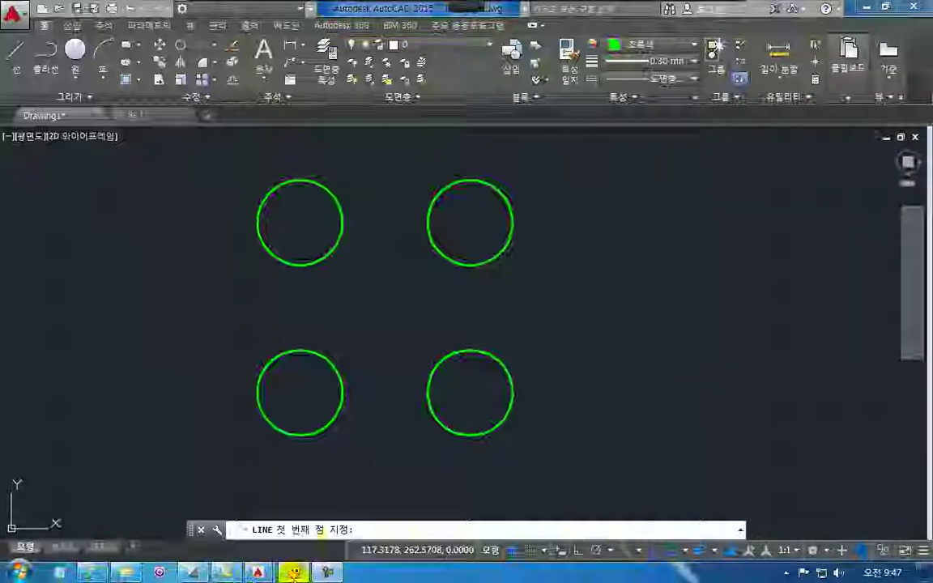
# Switch to the ALSee image viewer and enlarge the screenshot around the Object Snap icon
pyautogui.click(295, 572)
pyautogui.click(464, 419)
pyautogui.moveTo(606, 494); pyautogui.dragTo(695, 530)
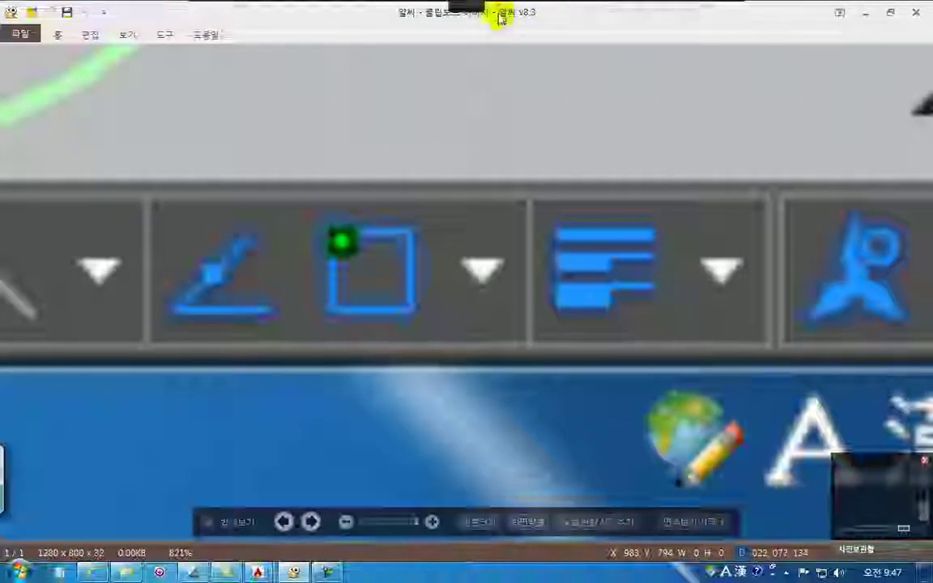
# Set the annotation pen to red, box the enlarged Object Snap icon, and write "객체스냅" above it
pyautogui.moveTo(463, 8)
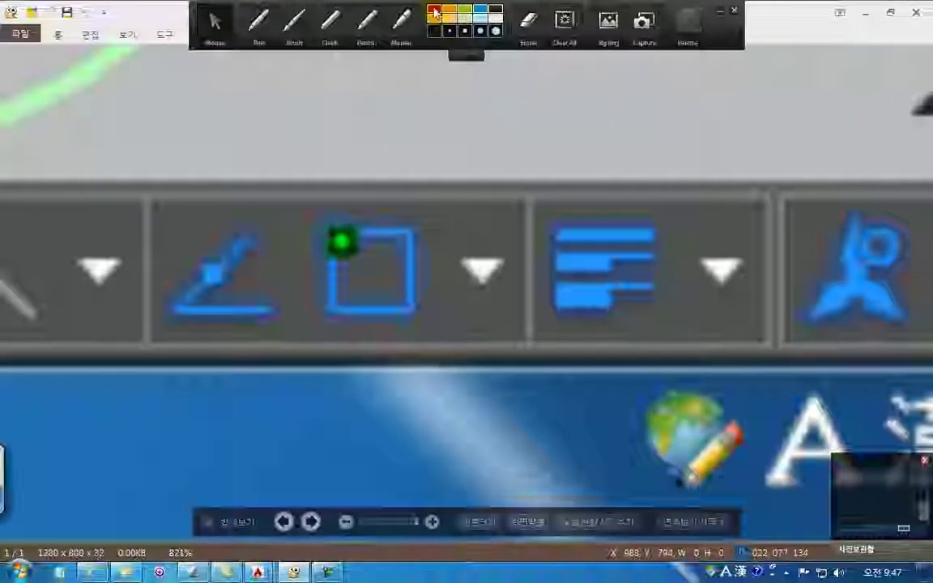
pyautogui.click(435, 11)
pyautogui.moveTo(635, 292); pyautogui.dragTo(624, 208)
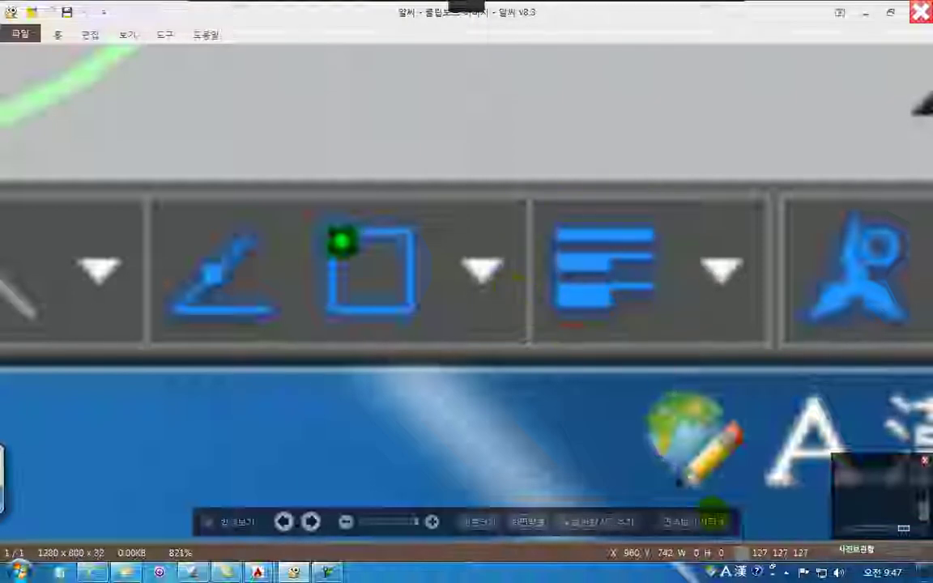
pyautogui.moveTo(312, 204)
pyautogui.mouseDown()
pyautogui.moveTo(427, 309)
pyautogui.moveTo(304, 253)
pyautogui.moveTo(301, 177)
pyautogui.mouseUp()
pyautogui.moveTo(308, 126)
pyautogui.mouseDown()
pyautogui.moveTo(354, 156)
pyautogui.moveTo(371, 130)
pyautogui.moveTo(444, 87)
pyautogui.moveTo(441, 123)
pyautogui.mouseUp()
pyautogui.click(475, 120)
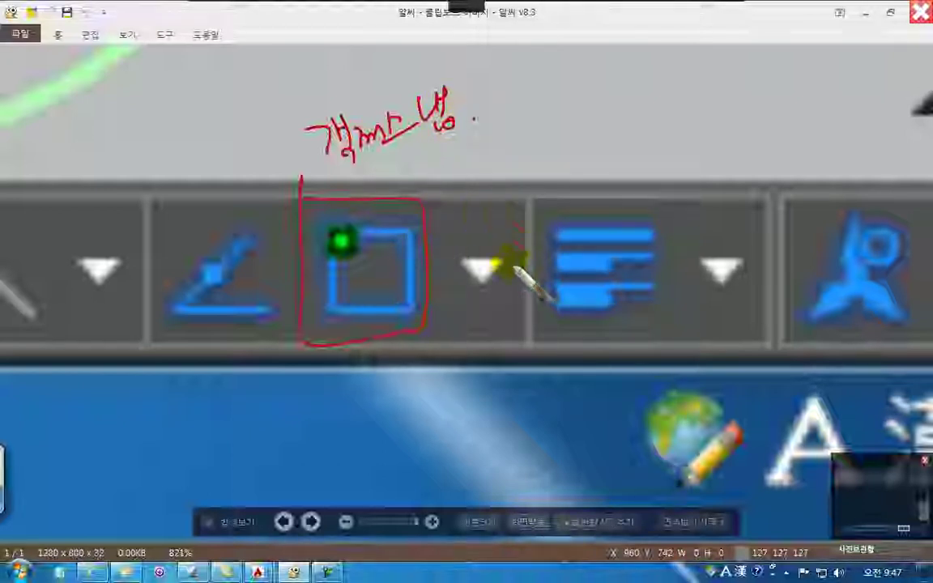
# Circle the dropdown arrow beside the Object Snap icon with an arrow leading up from it, and return to AutoCAD
pyautogui.moveTo(468, 223); pyautogui.dragTo(507, 288)
pyautogui.moveTo(487, 225); pyautogui.dragTo(614, 105)
pyautogui.moveTo(571, 111); pyautogui.dragTo(609, 134)
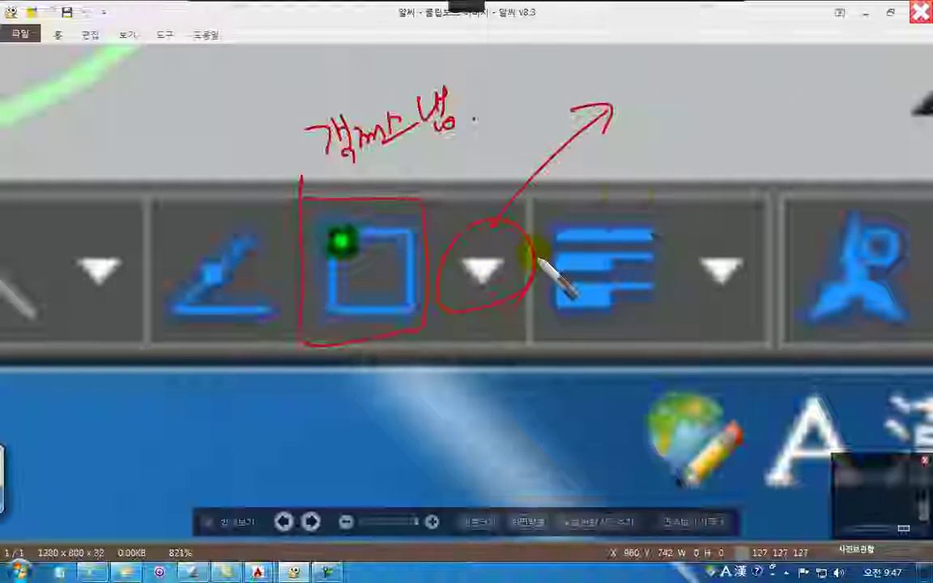
pyautogui.click(921, 12)
pyautogui.click(865, 14)
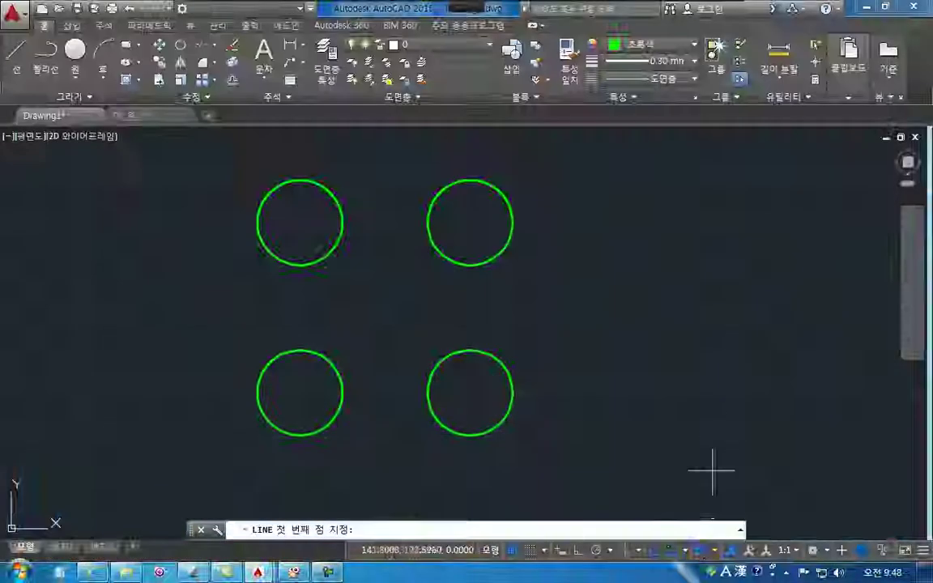
# Open the list of object snap modes and enlarge a screenshot of it in the ALSee viewer
pyautogui.click(687, 551)
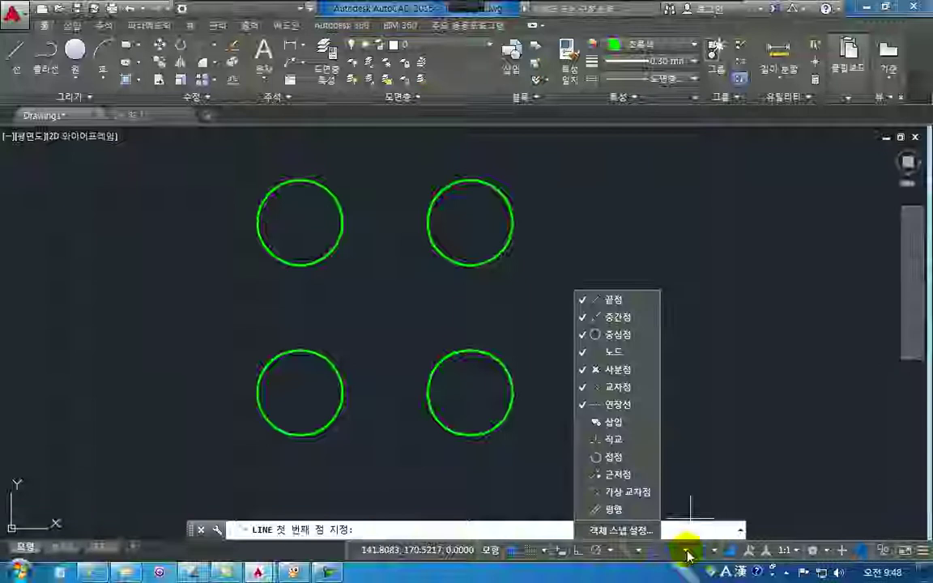
pyautogui.click(294, 572)
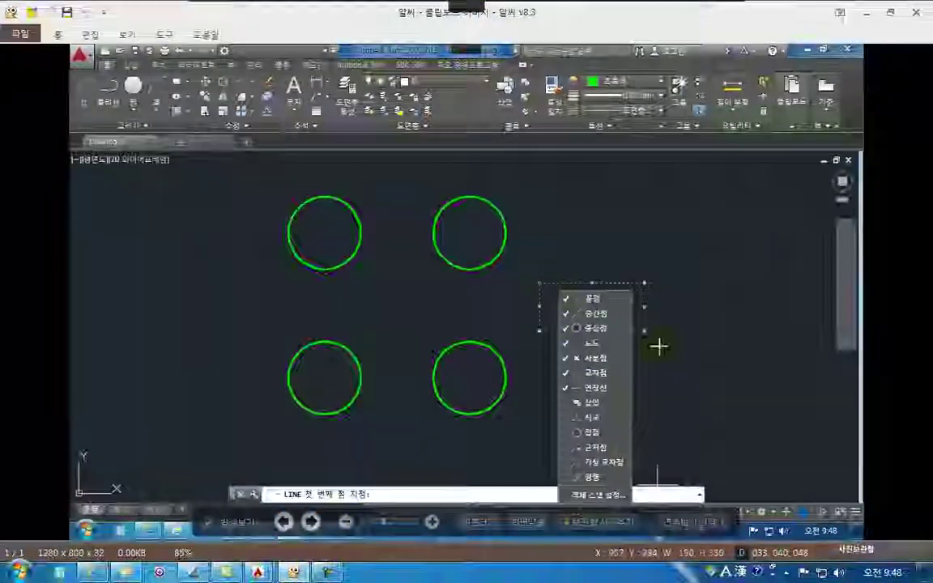
pyautogui.moveTo(661, 493); pyautogui.dragTo(663, 501)
pyautogui.click(635, 470)
pyautogui.moveTo(515, 213); pyautogui.dragTo(541, 214)
# Circle the 끝점 option in white and draw an arrow from it toward the empty area beside the list
pyautogui.click(462, 23)
pyautogui.moveTo(518, 93)
pyautogui.mouseDown()
pyautogui.moveTo(444, 84)
pyautogui.moveTo(519, 85)
pyautogui.moveTo(615, 64)
pyautogui.mouseUp()
pyautogui.moveTo(589, 55); pyautogui.dragTo(586, 85)
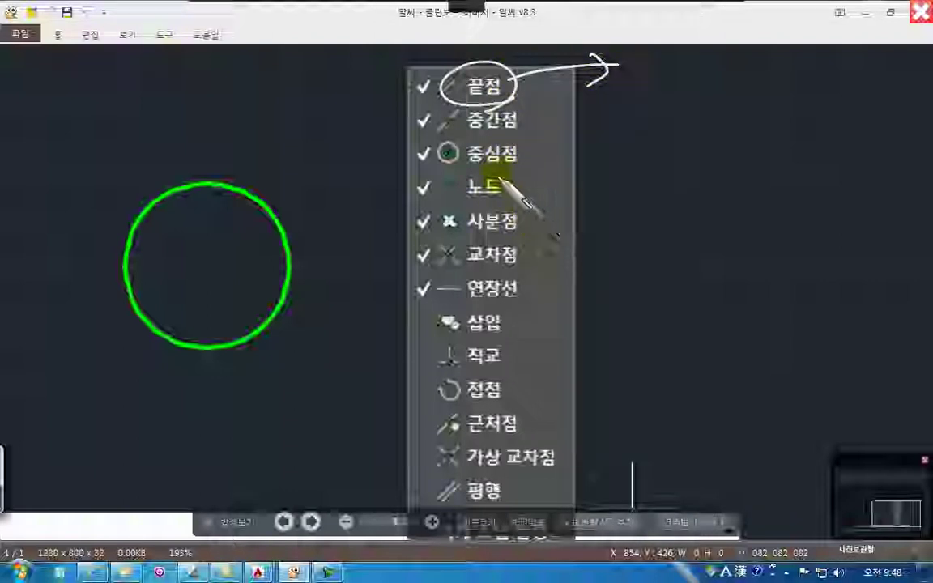
# Circle the 노드 option with an arrow leading away from it, underline 중간점 and 중심점, and erase all marks on the list
pyautogui.moveTo(517, 188)
pyautogui.mouseDown()
pyautogui.moveTo(495, 201)
pyautogui.moveTo(573, 157)
pyautogui.moveTo(598, 174)
pyautogui.mouseUp()
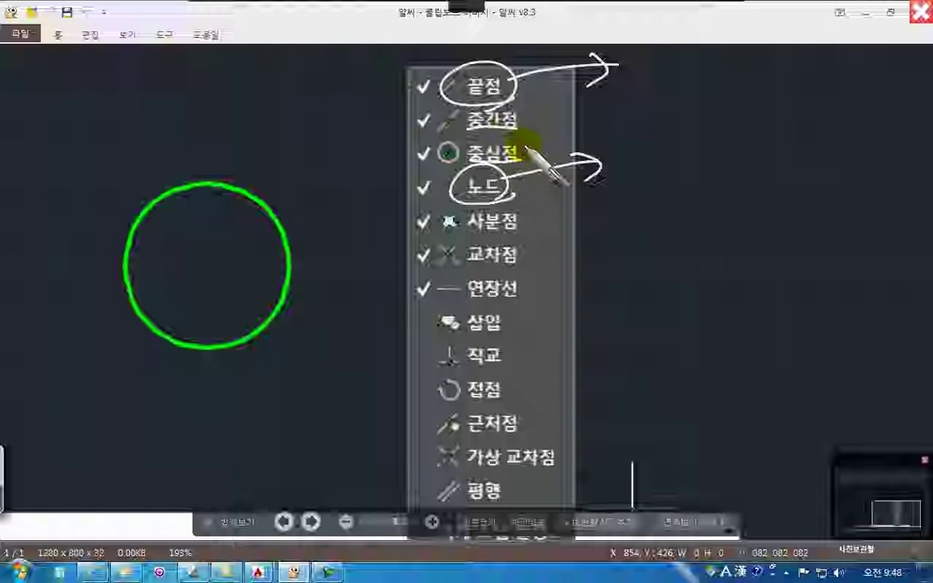
pyautogui.moveTo(546, 87)
pyautogui.mouseDown()
pyautogui.moveTo(475, 83)
pyautogui.moveTo(454, 57)
pyautogui.mouseUp()
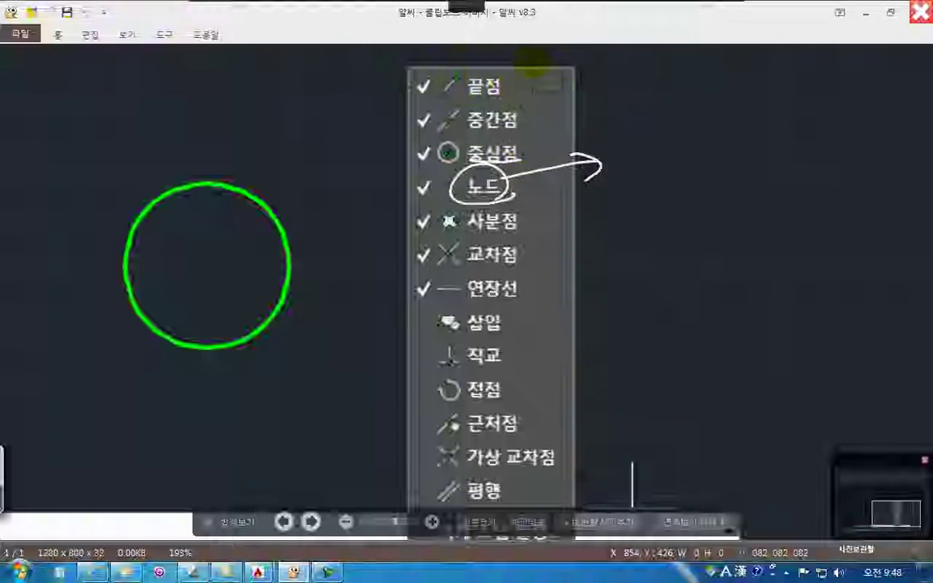
pyautogui.moveTo(519, 150); pyautogui.dragTo(571, 146)
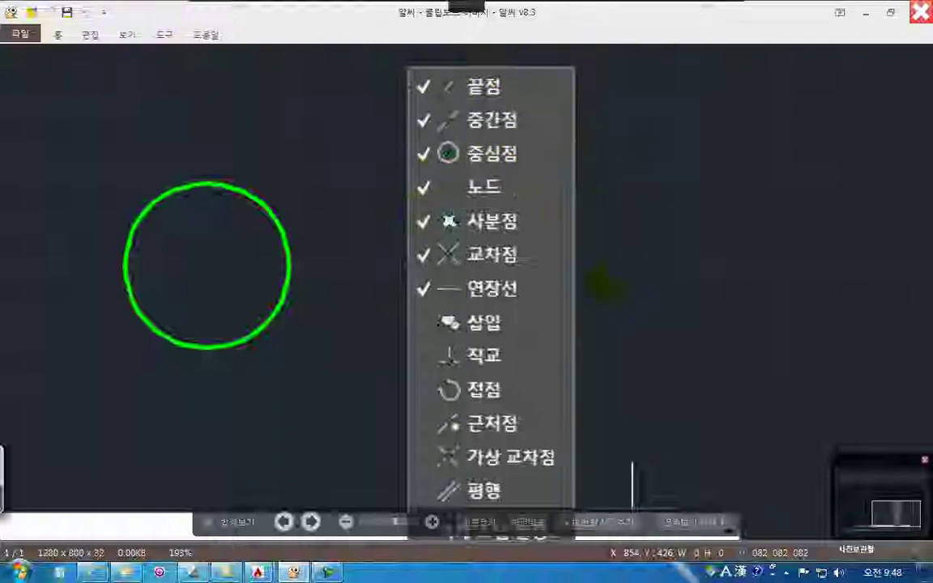
# Circle the check marks of 중심점 and 사분점, underline both options, box 접점, and clear these marks from the list
pyautogui.moveTo(437, 146)
pyautogui.mouseDown()
pyautogui.moveTo(417, 177)
pyautogui.moveTo(425, 182)
pyautogui.mouseUp()
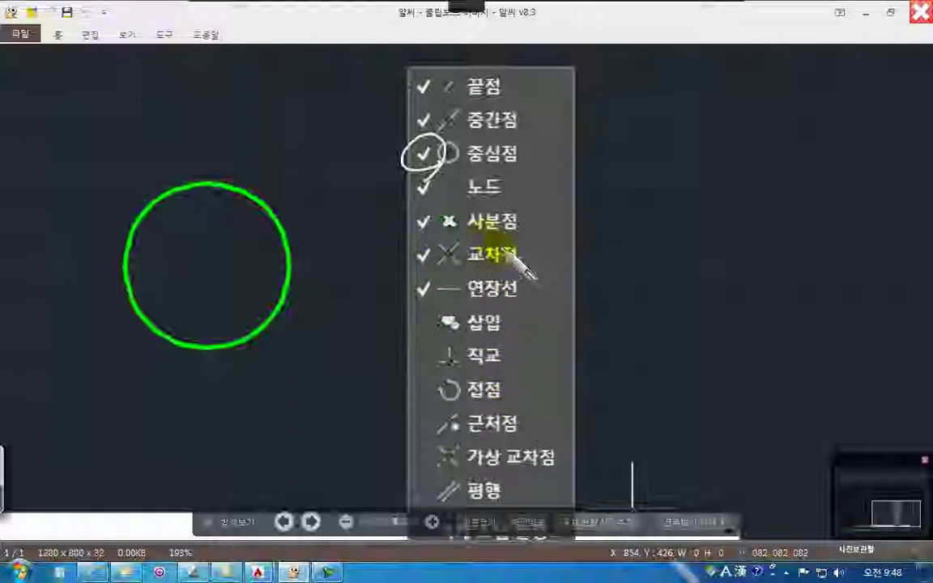
pyautogui.moveTo(440, 232); pyautogui.dragTo(408, 233)
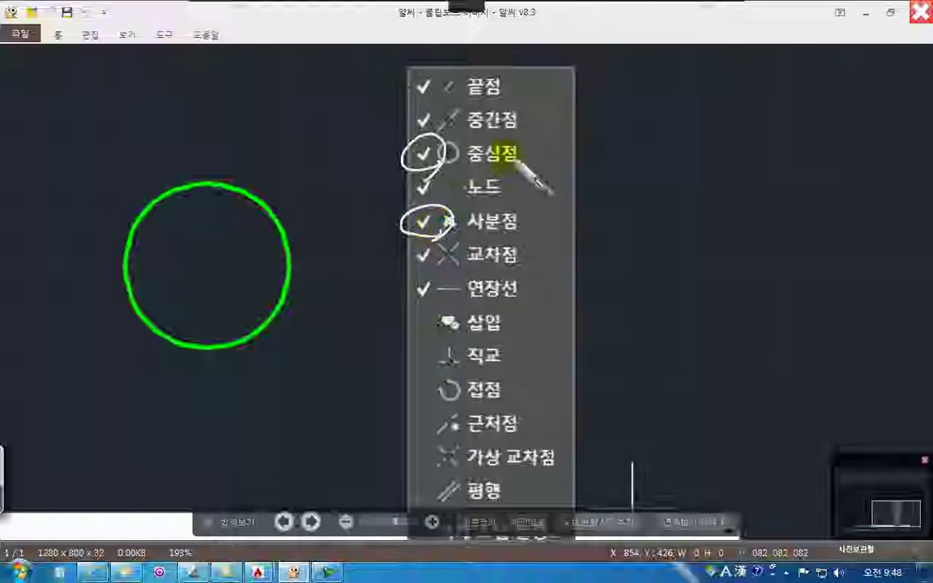
pyautogui.moveTo(444, 174); pyautogui.dragTo(544, 169)
pyautogui.moveTo(444, 234); pyautogui.dragTo(532, 231)
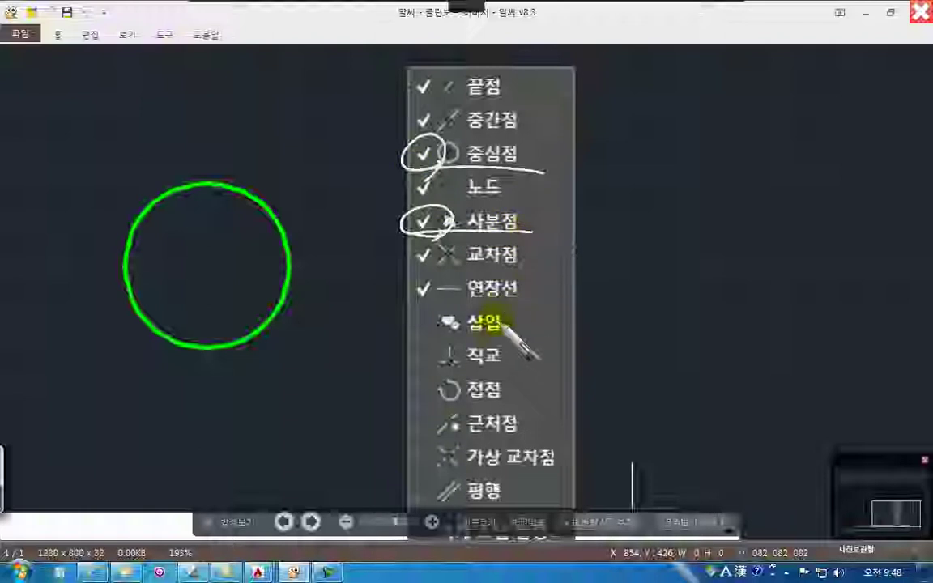
pyautogui.moveTo(436, 402)
pyautogui.mouseDown()
pyautogui.moveTo(514, 397)
pyautogui.moveTo(431, 379)
pyautogui.moveTo(512, 398)
pyautogui.mouseUp()
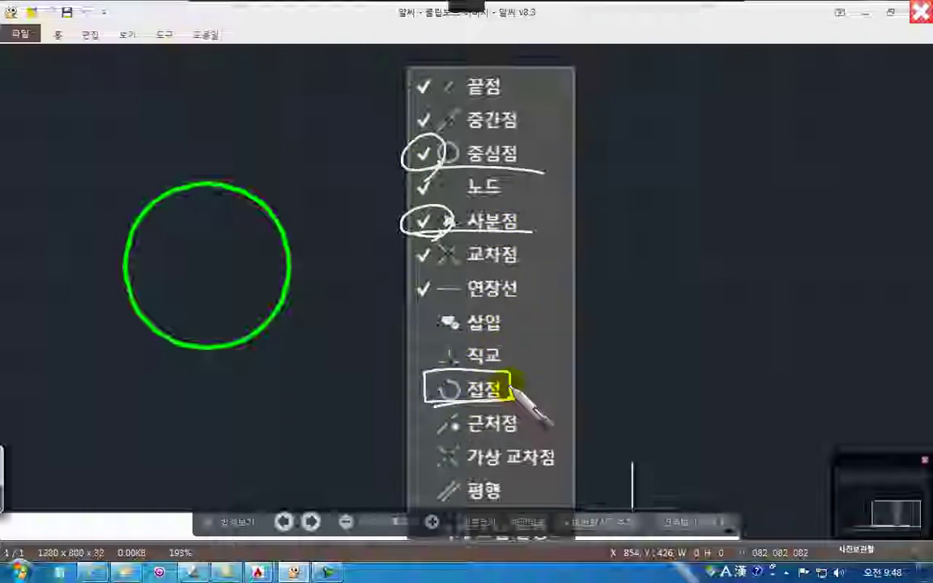
pyautogui.hotkey('ctrl', 'z')
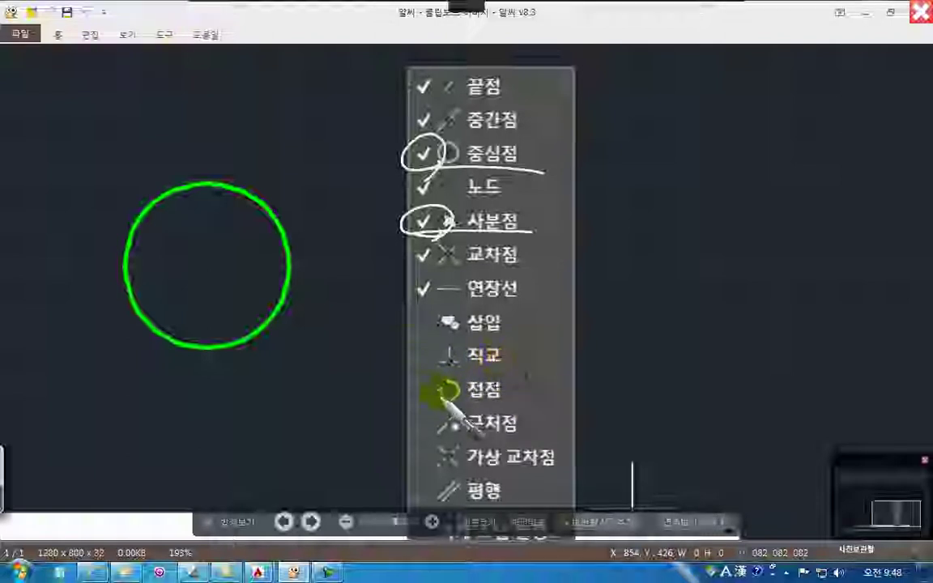
pyautogui.moveTo(494, 237)
pyautogui.mouseDown()
pyautogui.moveTo(457, 201)
pyautogui.moveTo(442, 219)
pyautogui.moveTo(423, 149)
pyautogui.moveTo(448, 153)
pyautogui.mouseUp()
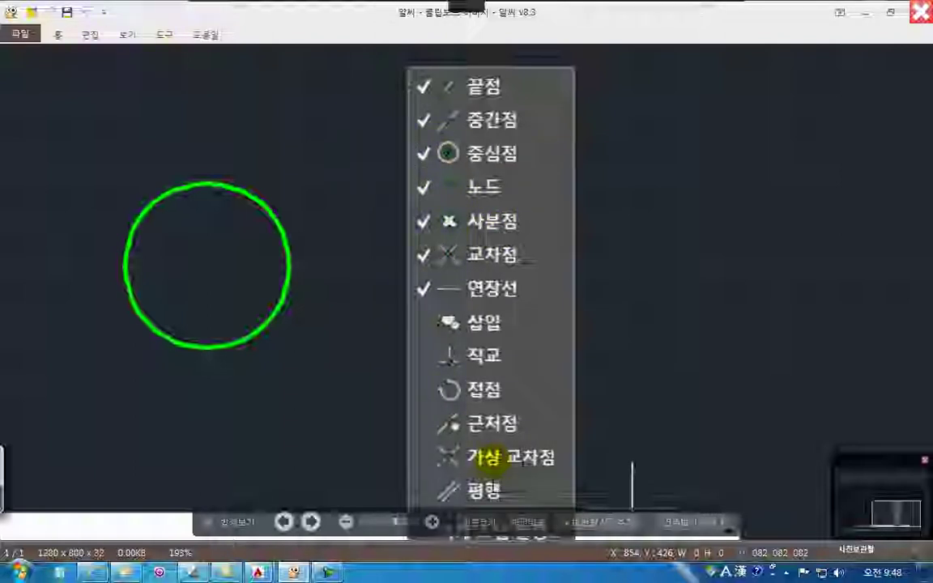
# Box the 중심점 option with a circled "기본" beside it, mark the 노드 and 사분점 check marks, and erase the annotations
pyautogui.moveTo(409, 143)
pyautogui.mouseDown()
pyautogui.moveTo(521, 168)
pyautogui.moveTo(448, 148)
pyautogui.mouseUp()
pyautogui.moveTo(554, 140)
pyautogui.mouseDown()
pyautogui.moveTo(567, 162)
pyautogui.moveTo(604, 157)
pyautogui.moveTo(591, 170)
pyautogui.moveTo(630, 138)
pyautogui.mouseUp()
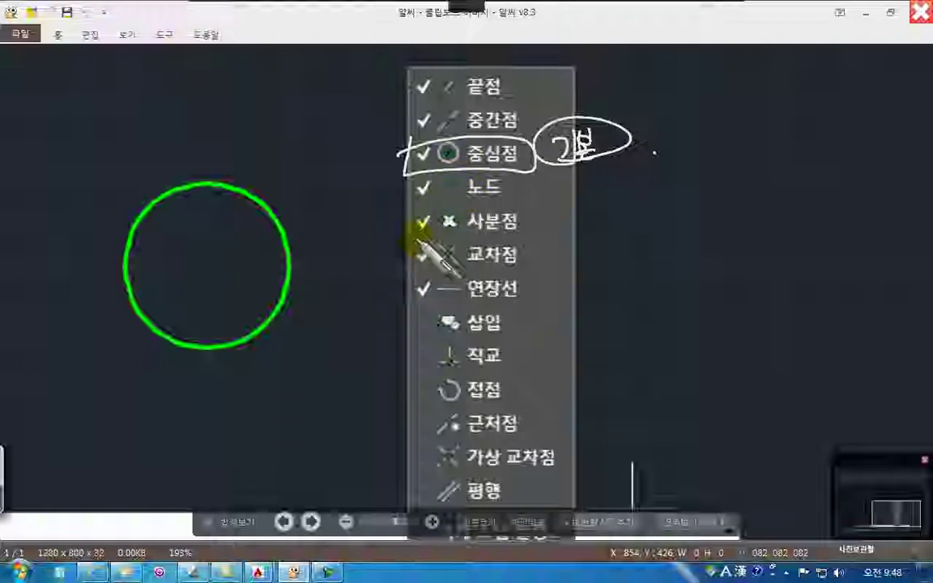
pyautogui.moveTo(412, 188); pyautogui.dragTo(437, 219)
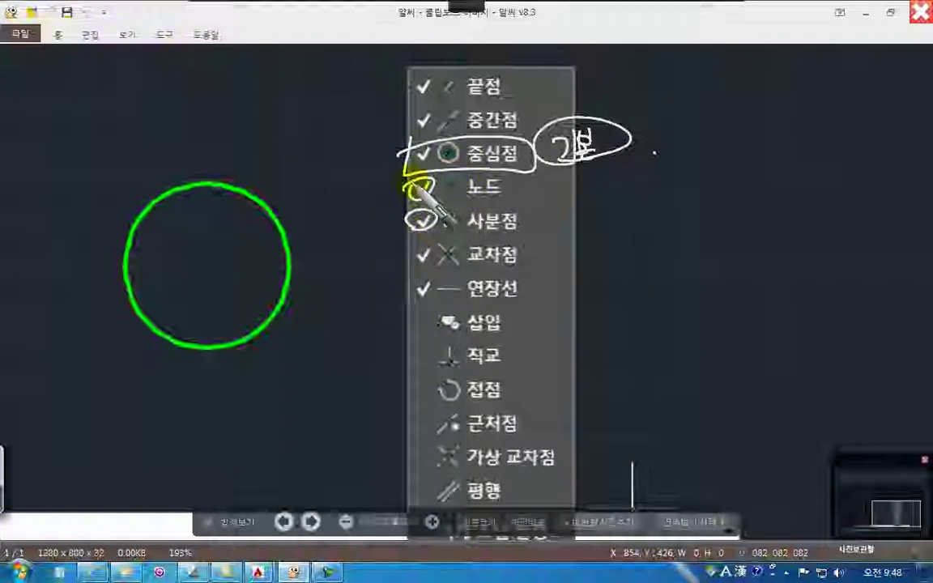
pyautogui.moveTo(411, 184); pyautogui.dragTo(436, 180)
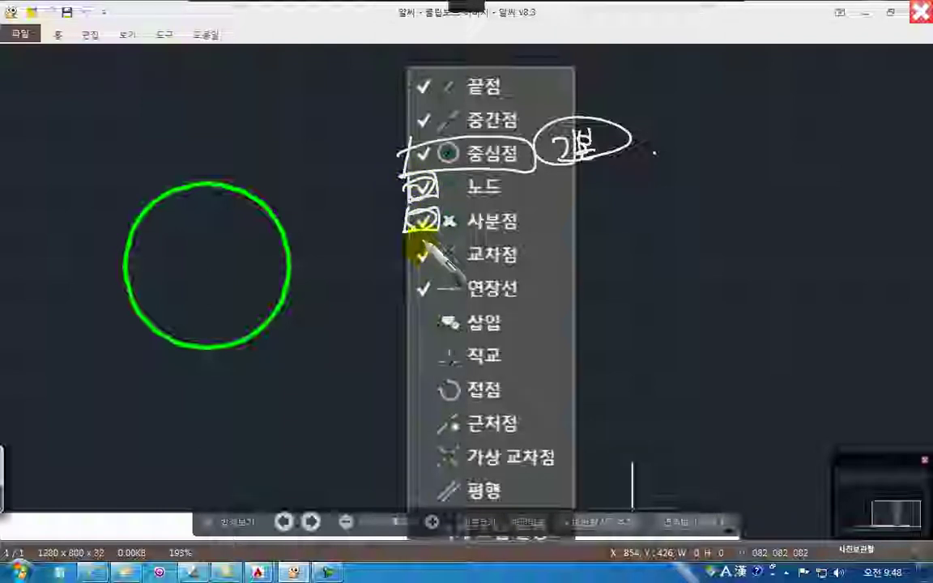
pyautogui.hotkey('ctrl', 'z')
pyautogui.hotkey('ctrl', 'z')
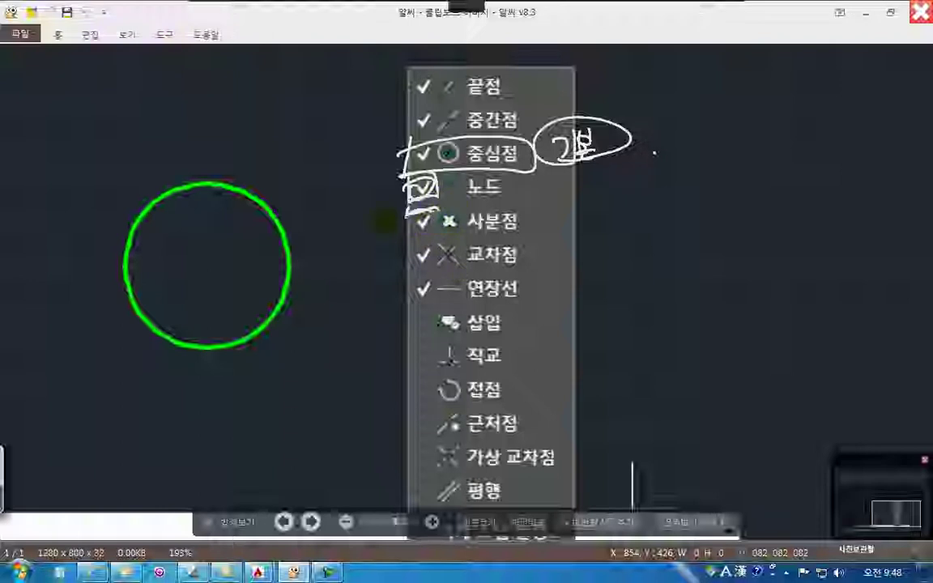
pyautogui.moveTo(387, 158)
pyautogui.mouseDown()
pyautogui.moveTo(511, 129)
pyautogui.moveTo(622, 120)
pyautogui.mouseUp()
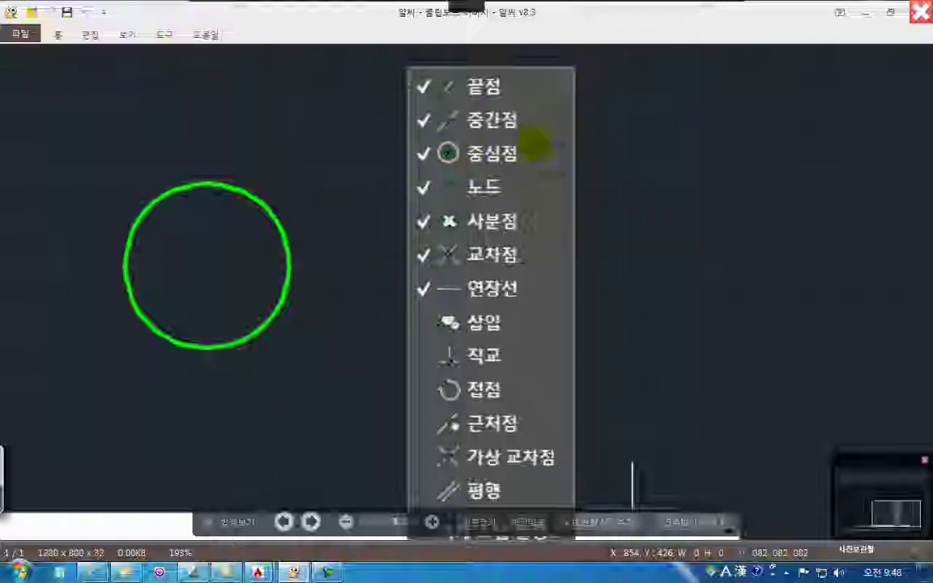
# Circle the check mark of the 사분점 option and return from the image viewer to AutoCAD
pyautogui.moveTo(430, 212); pyautogui.dragTo(431, 259)
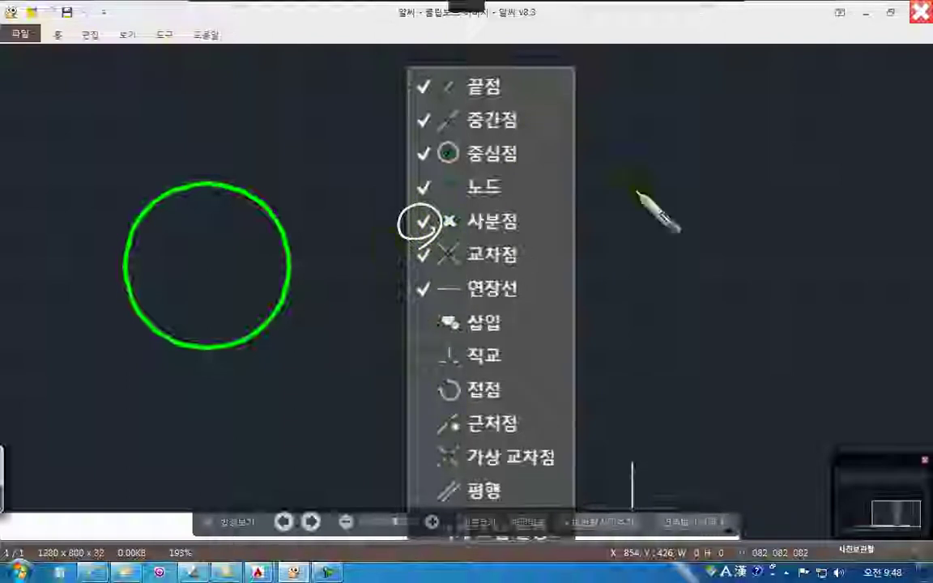
pyautogui.click(865, 15)
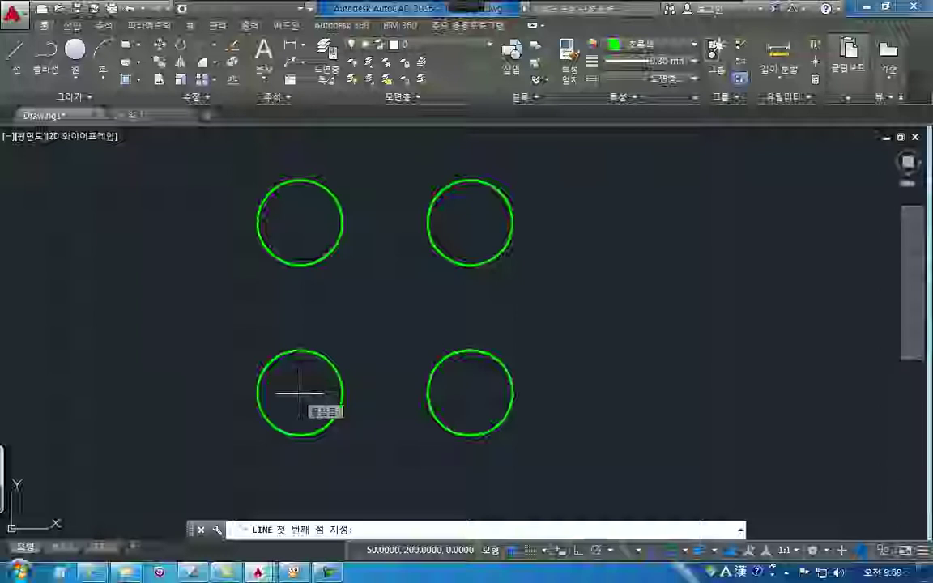
# Write a snap marker legend beside the circles (□ 끝점, △ 중간점, ○ 중심점), then erase it and leave annotation mode
pyautogui.moveTo(155, 173)
pyautogui.mouseDown()
pyautogui.moveTo(154, 161)
pyautogui.moveTo(208, 187)
pyautogui.moveTo(217, 175)
pyautogui.mouseUp()
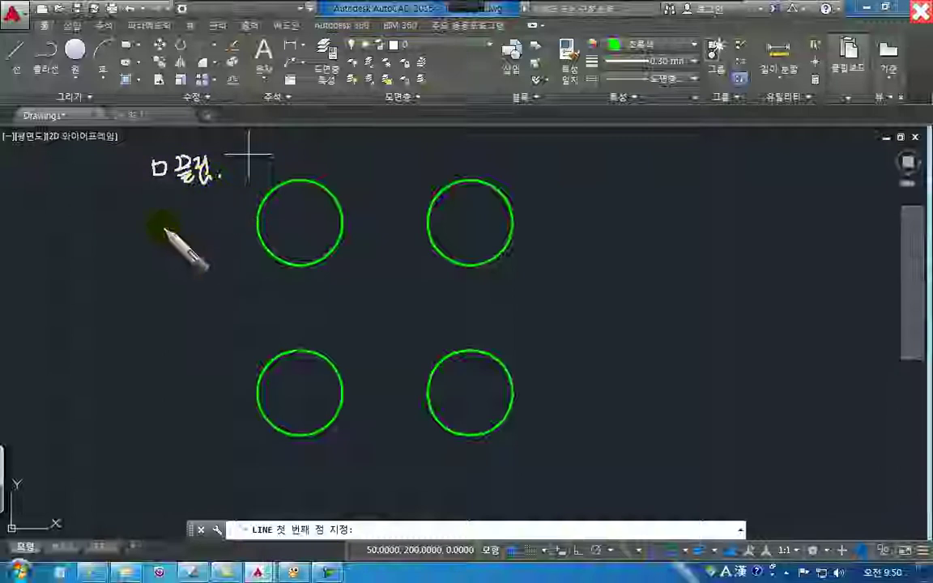
pyautogui.moveTo(162, 215)
pyautogui.mouseDown()
pyautogui.moveTo(167, 227)
pyautogui.moveTo(192, 220)
pyautogui.moveTo(197, 238)
pyautogui.moveTo(225, 236)
pyautogui.moveTo(238, 207)
pyautogui.moveTo(231, 228)
pyautogui.mouseUp()
pyautogui.moveTo(163, 267)
pyautogui.mouseDown()
pyautogui.moveTo(217, 275)
pyautogui.moveTo(234, 254)
pyautogui.moveTo(247, 270)
pyautogui.mouseUp()
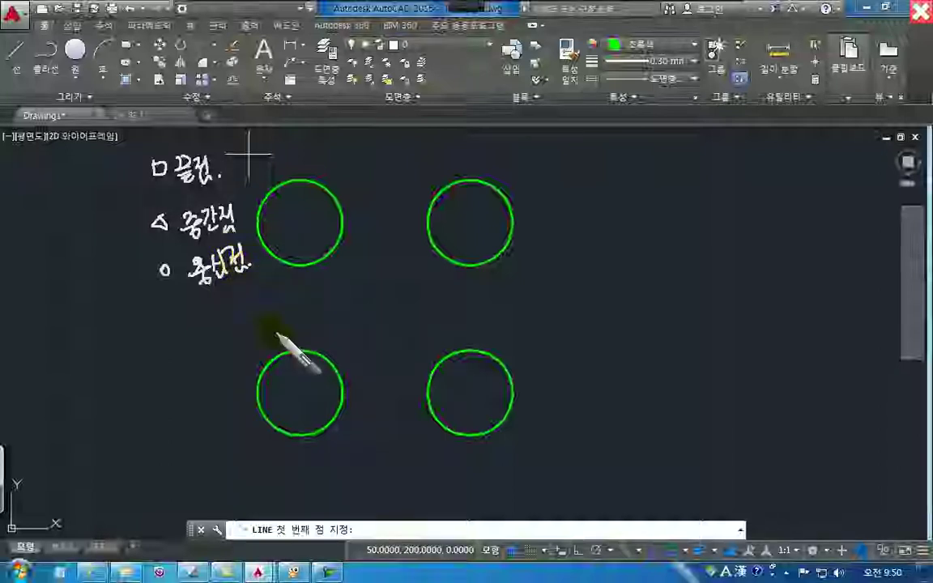
pyautogui.moveTo(207, 235)
pyautogui.mouseDown(button='right')
pyautogui.moveTo(129, 202)
pyautogui.moveTo(223, 225)
pyautogui.moveTo(116, 293)
pyautogui.mouseUp(button='right')
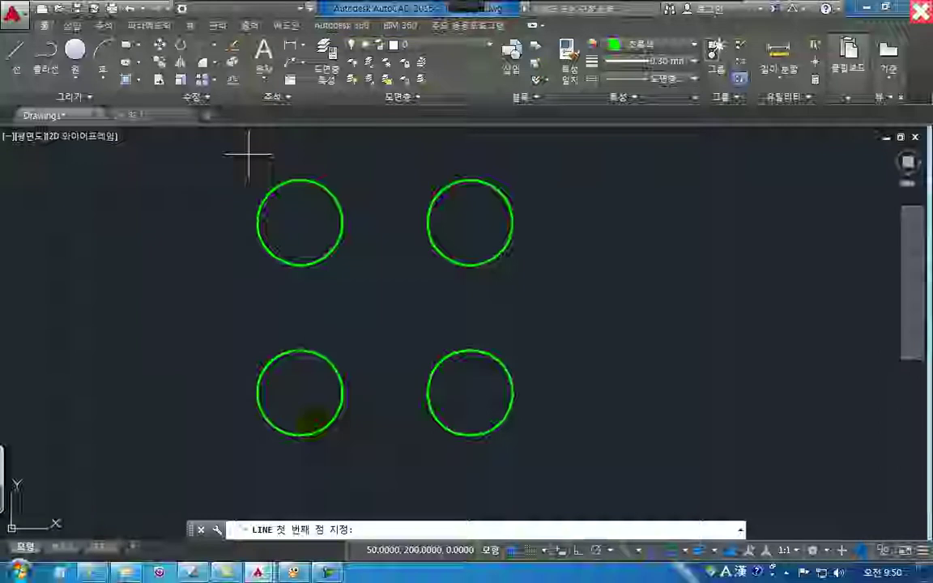
pyautogui.click(921, 12)
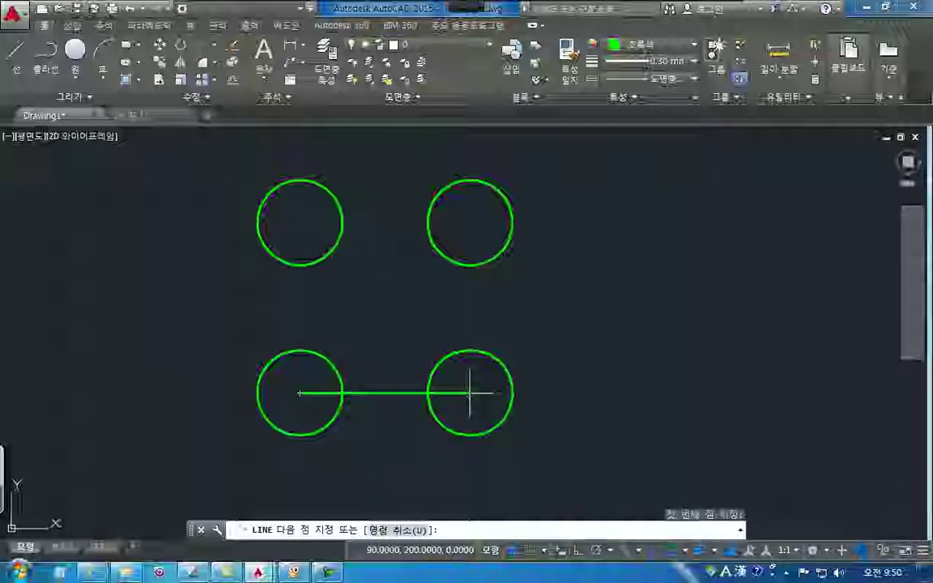
# Draw a closed square of lines through the four circle centers, starting and ending at the lower-left circle, and finish the Line command
pyautogui.click(470, 394)
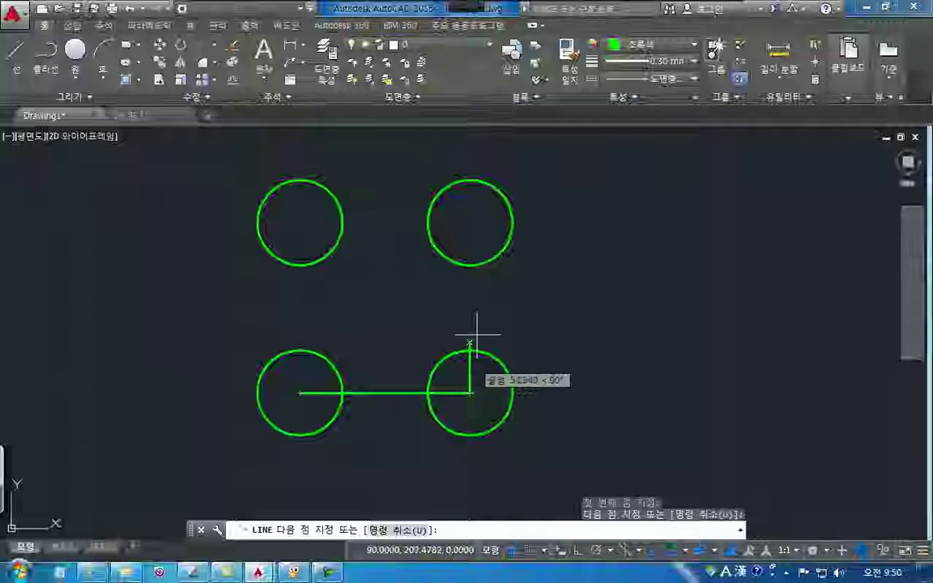
pyautogui.click(470, 223)
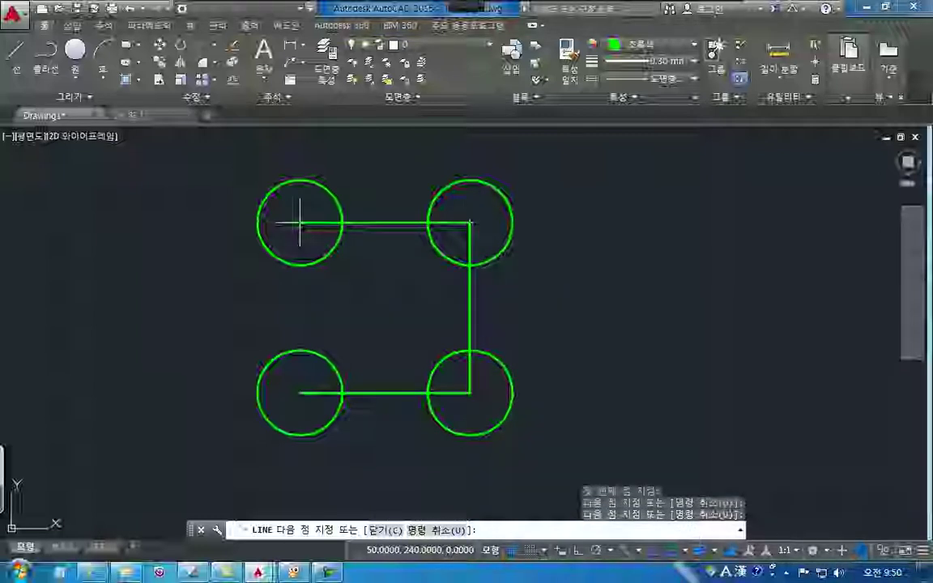
pyautogui.click(300, 223)
pyautogui.click(300, 394)
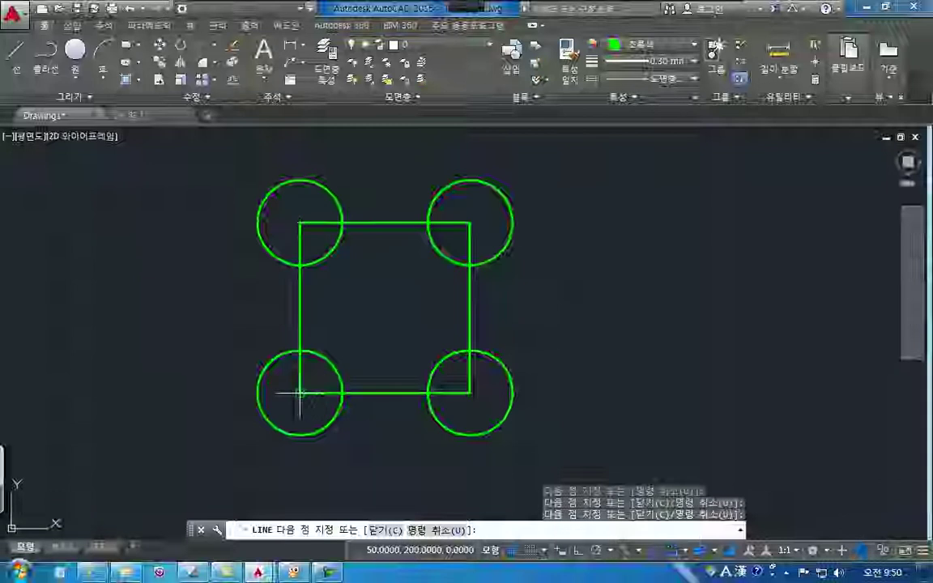
pyautogui.press('Return')
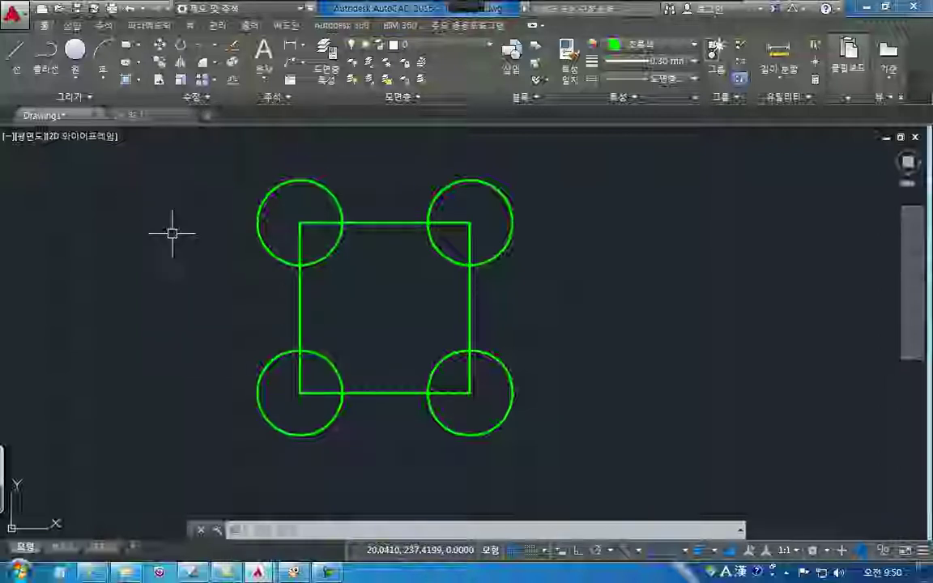
pyautogui.press('Escape')
pyautogui.press('Escape')
pyautogui.press('Escape')
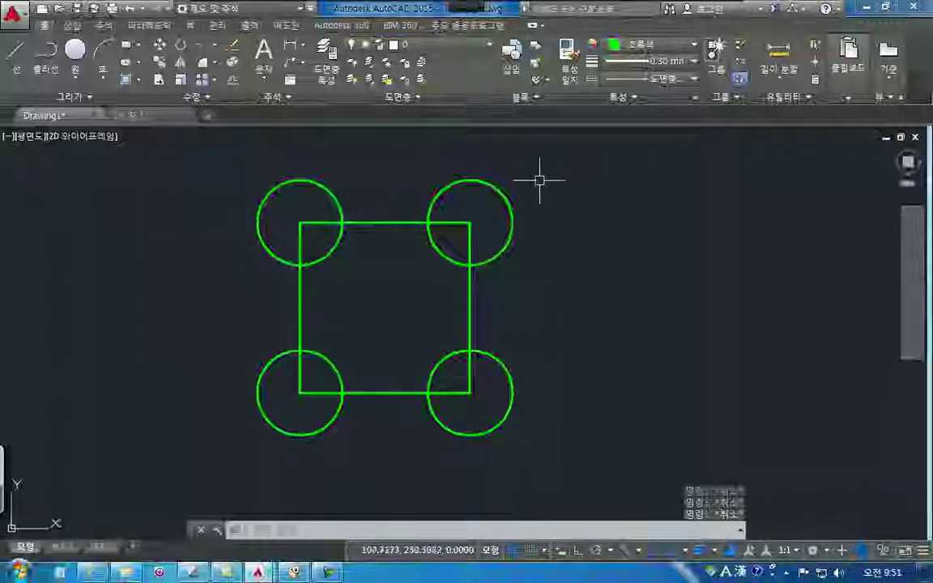
# Select the upper-left circle, circle its center grip with the annotation pen, and connect it to a circled label "중심점"
pyautogui.click(271, 189)
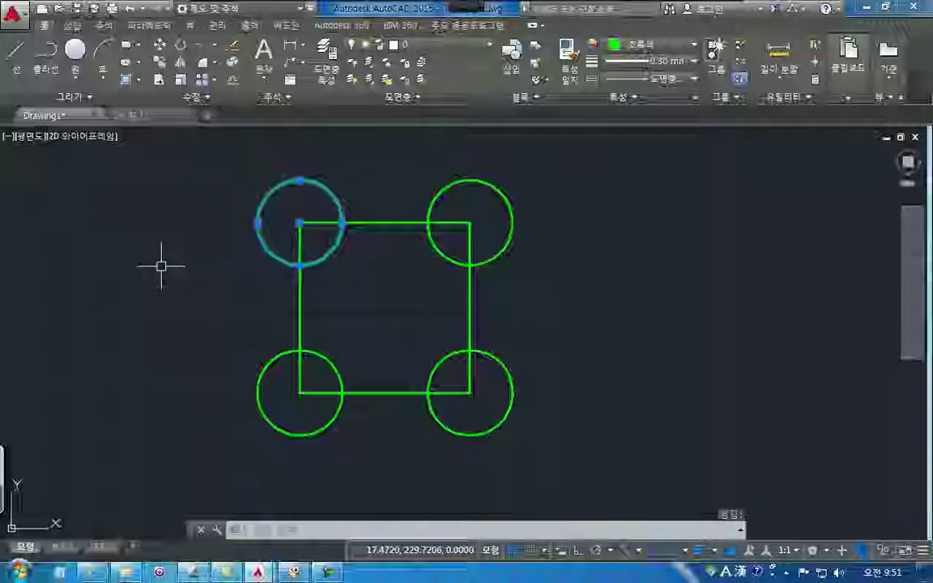
pyautogui.click(502, 22)
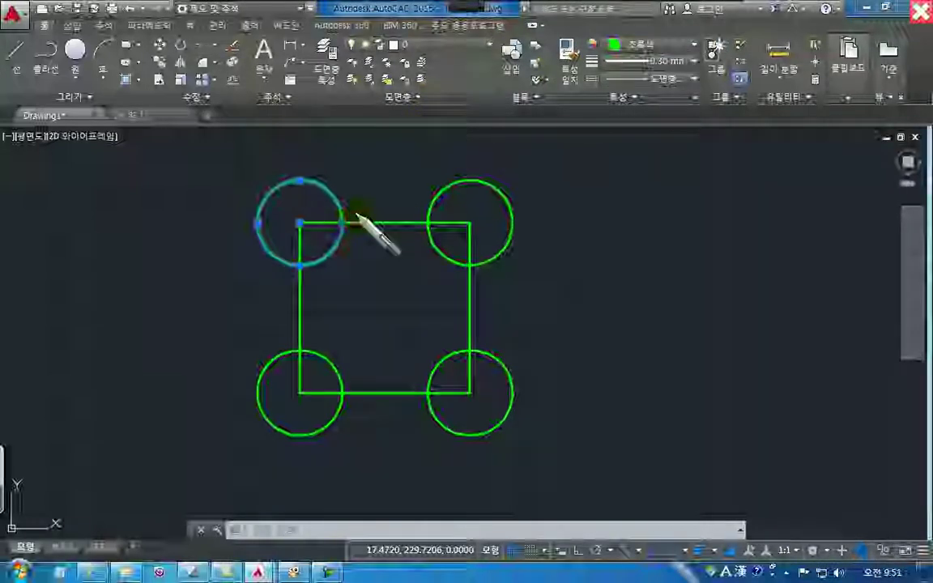
pyautogui.moveTo(308, 226)
pyautogui.mouseDown()
pyautogui.moveTo(355, 173)
pyautogui.moveTo(393, 152)
pyautogui.moveTo(410, 150)
pyautogui.moveTo(427, 171)
pyautogui.moveTo(397, 191)
pyautogui.moveTo(427, 183)
pyautogui.mouseUp()
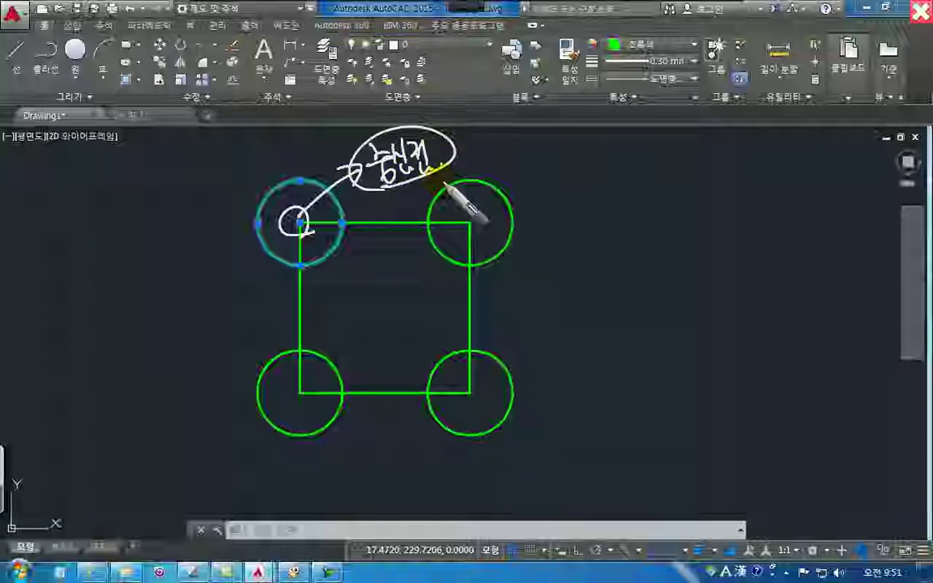
# Box the circle's four quadrant grips, label them 0, 90, 180 and 270, then leave annotation mode and deselect the circle
pyautogui.moveTo(328, 216)
pyautogui.mouseDown()
pyautogui.moveTo(343, 235)
pyautogui.moveTo(379, 225)
pyautogui.mouseUp()
pyautogui.moveTo(293, 159)
pyautogui.mouseDown()
pyautogui.moveTo(308, 193)
pyautogui.moveTo(297, 153)
pyautogui.moveTo(311, 149)
pyautogui.mouseUp()
pyautogui.moveTo(248, 209); pyautogui.dragTo(269, 240)
pyautogui.moveTo(197, 217); pyautogui.dragTo(197, 243)
pyautogui.moveTo(212, 218)
pyautogui.mouseDown()
pyautogui.moveTo(217, 235)
pyautogui.moveTo(237, 232)
pyautogui.mouseUp()
pyautogui.moveTo(289, 255)
pyautogui.mouseDown()
pyautogui.moveTo(301, 279)
pyautogui.moveTo(300, 255)
pyautogui.mouseUp()
pyautogui.moveTo(278, 302)
pyautogui.mouseDown()
pyautogui.moveTo(296, 316)
pyautogui.moveTo(315, 311)
pyautogui.mouseUp()
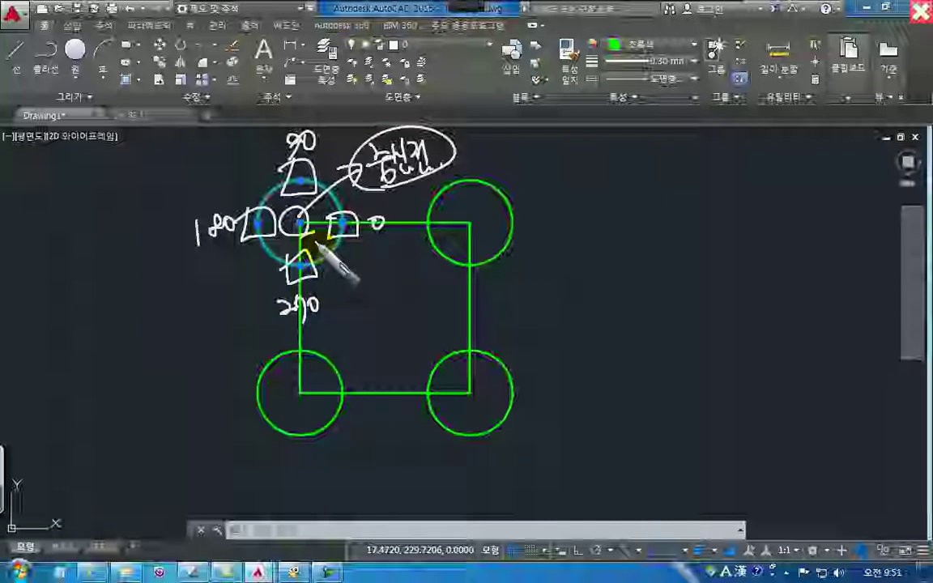
pyautogui.moveTo(306, 234); pyautogui.dragTo(311, 240)
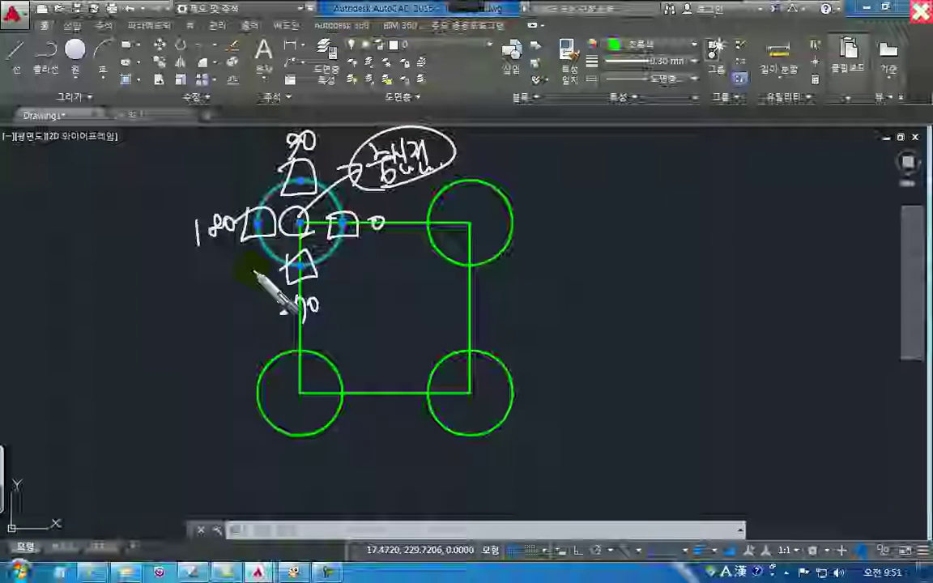
pyautogui.moveTo(280, 299); pyautogui.dragTo(295, 313)
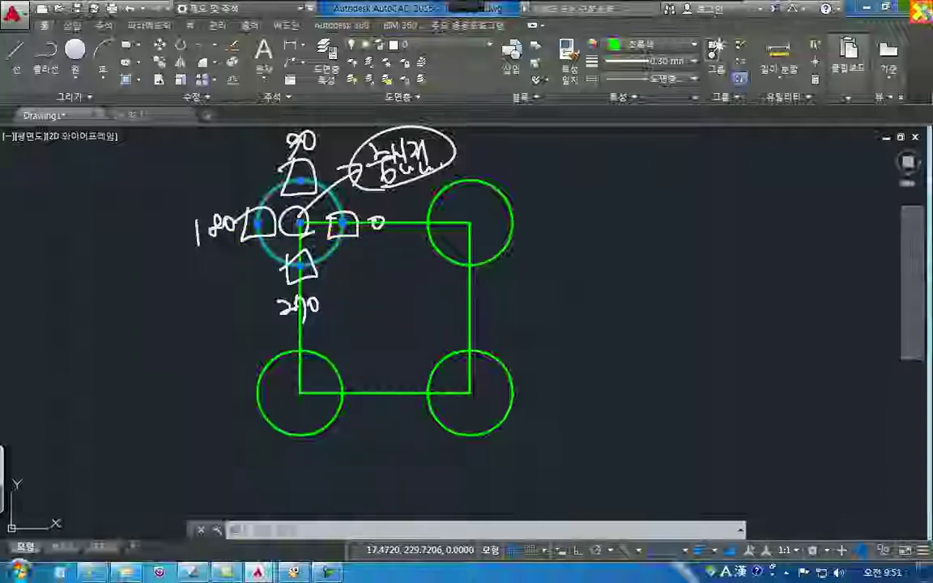
pyautogui.press('Escape')
pyautogui.press('Escape')
pyautogui.press('Escape')
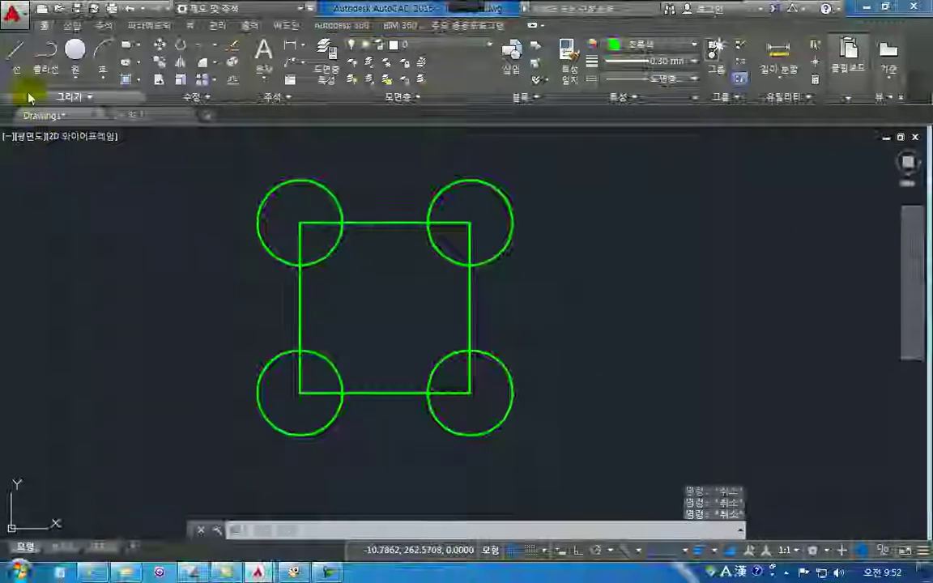
# Switch to the dimensioned exercise drawing and highlight the four outer lines joining the circles of figure 1, then clear the selection
pyautogui.click(146, 118)
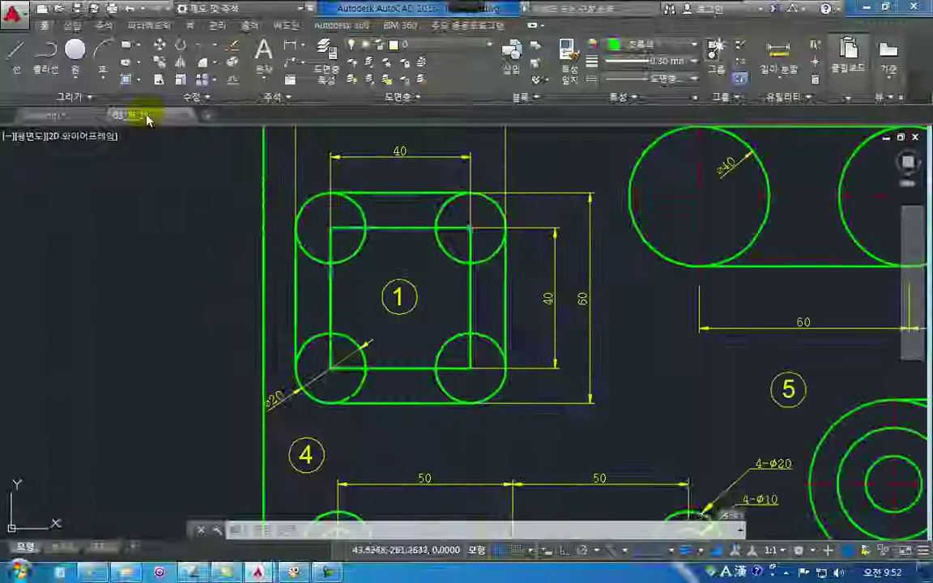
pyautogui.click(408, 404)
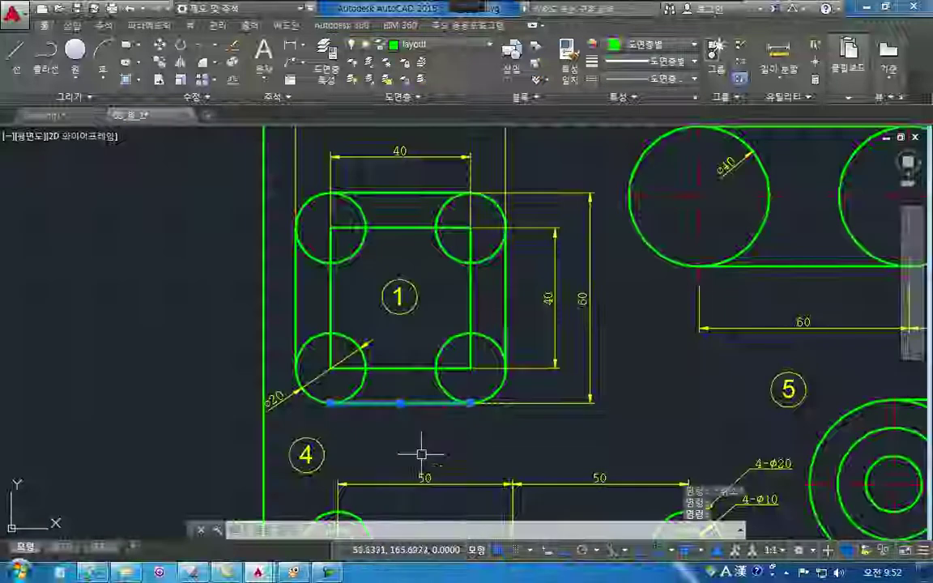
pyautogui.click(506, 294)
pyautogui.click(412, 193)
pyautogui.click(299, 291)
pyautogui.press('Escape')
pyautogui.press('Escape')
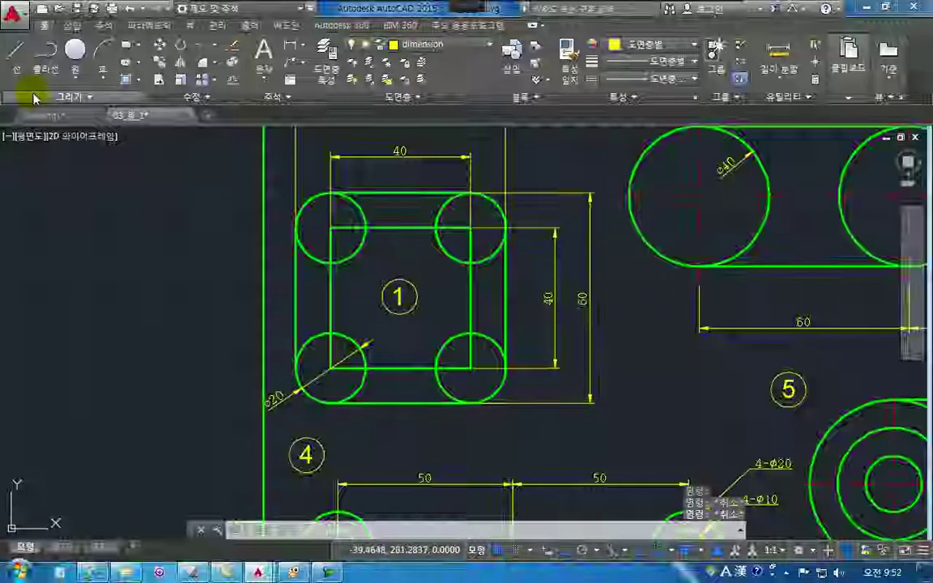
# Return to Drawing1 and annotate the lower-left circle's center as 50,200 and the lower circles' bottom quadrants as 50,190 and 90,190, then leave annotation mode
pyautogui.click(68, 123)
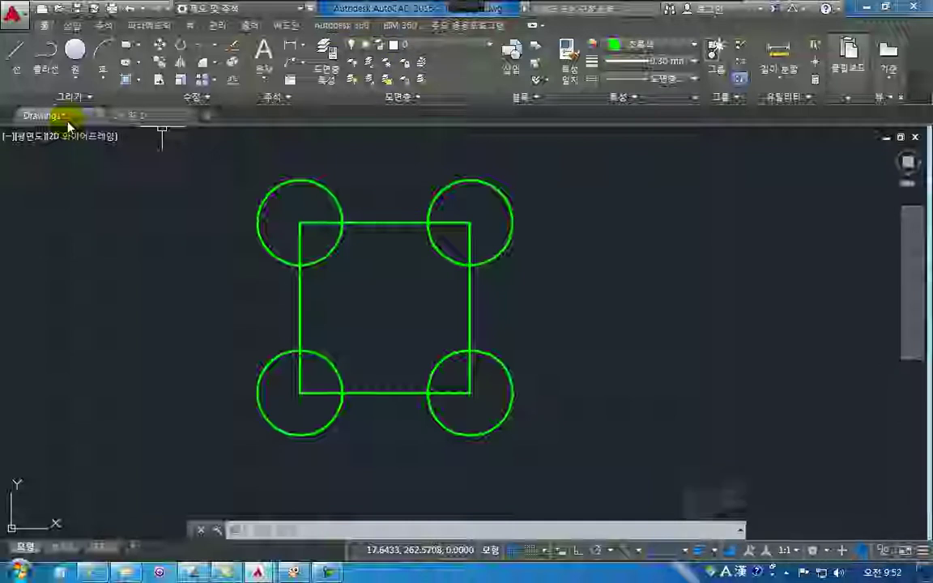
pyautogui.moveTo(462, 7)
pyautogui.click(496, 29)
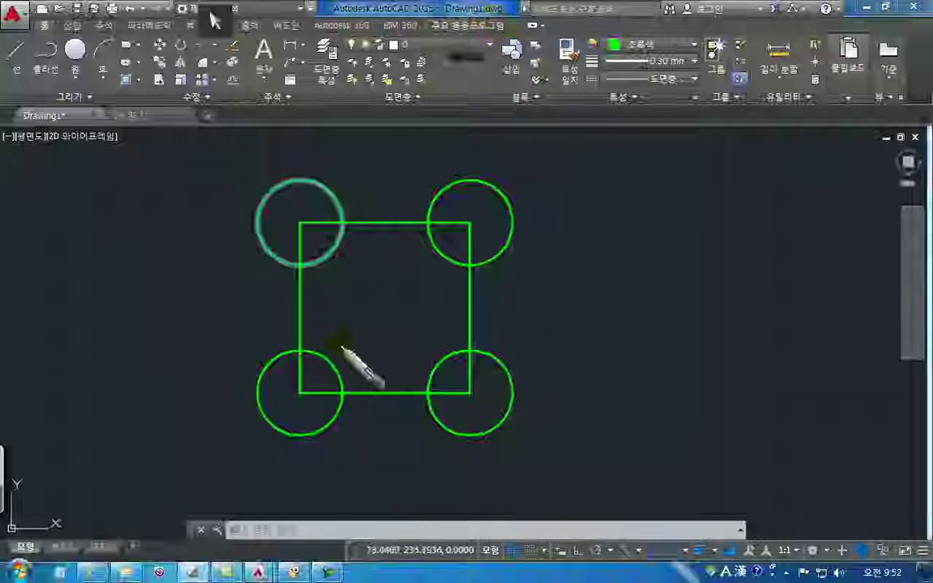
pyautogui.click(300, 393)
pyautogui.moveTo(290, 375)
pyautogui.mouseDown()
pyautogui.moveTo(332, 375)
pyautogui.moveTo(300, 435)
pyautogui.moveTo(300, 396)
pyautogui.moveTo(306, 405)
pyautogui.mouseUp()
pyautogui.moveTo(288, 457)
pyautogui.mouseDown()
pyautogui.moveTo(294, 469)
pyautogui.moveTo(338, 460)
pyautogui.mouseUp()
pyautogui.moveTo(295, 426)
pyautogui.mouseDown()
pyautogui.moveTo(301, 435)
pyautogui.moveTo(473, 435)
pyautogui.moveTo(465, 472)
pyautogui.moveTo(504, 469)
pyautogui.mouseUp()
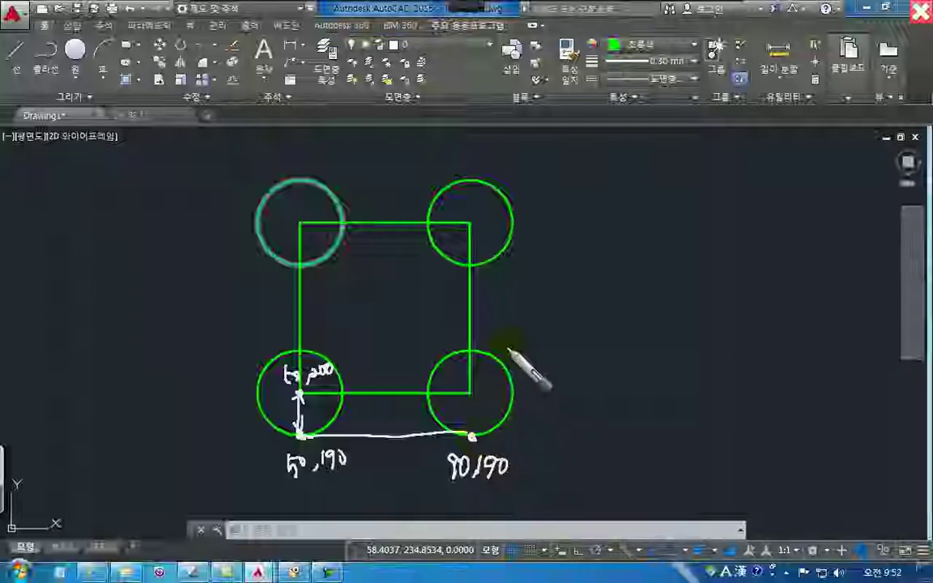
pyautogui.moveTo(544, 429); pyautogui.dragTo(559, 440)
pyautogui.click(573, 440)
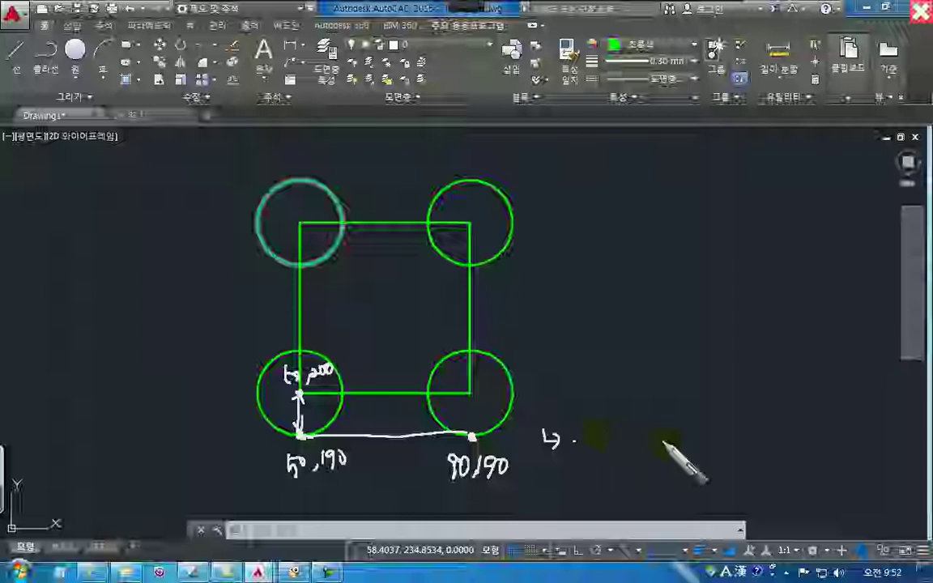
pyautogui.press('Escape')
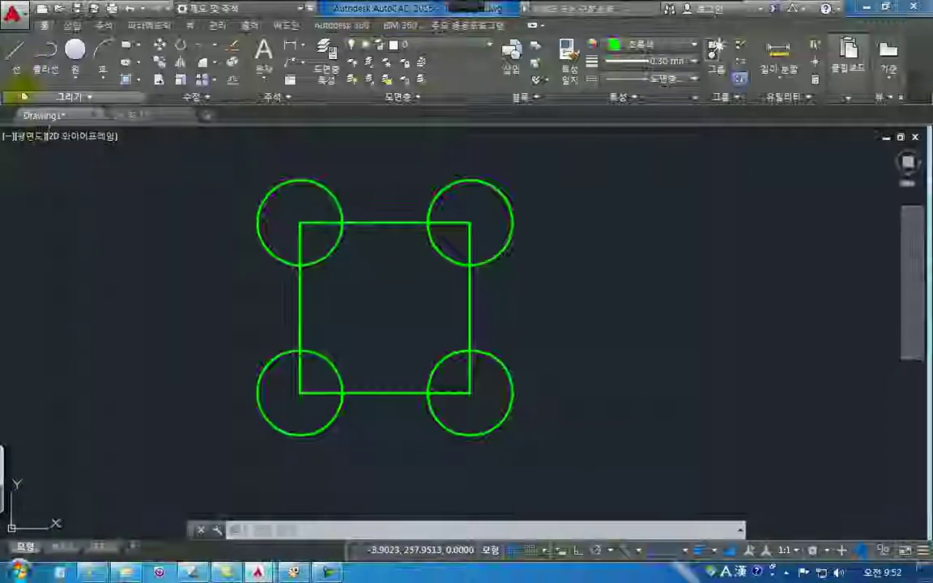
# Draw a line by absolute coordinates from 50,190 to 90,190 below the two lower circles
pyautogui.click(14, 50)
pyautogui.write('50')
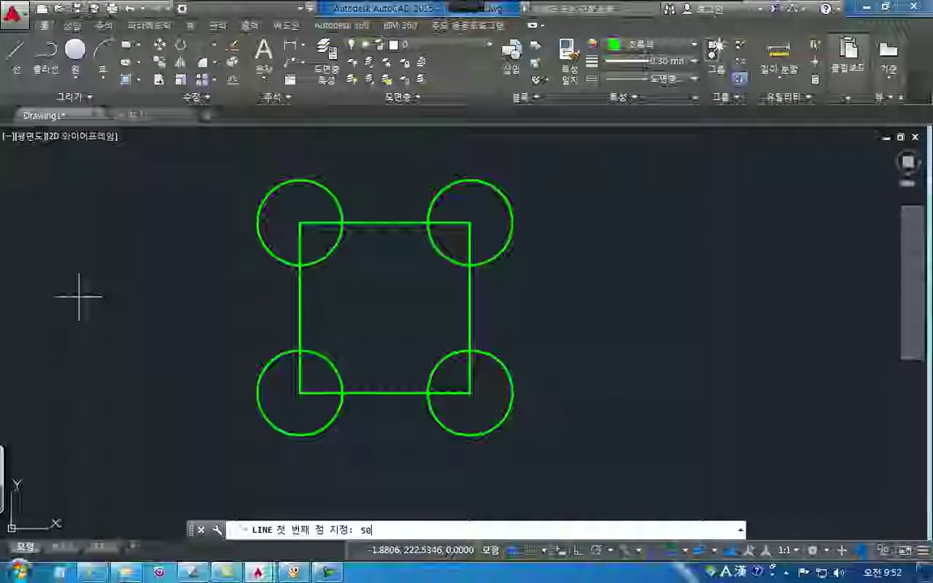
pyautogui.write(',198')
pyautogui.press('Return')
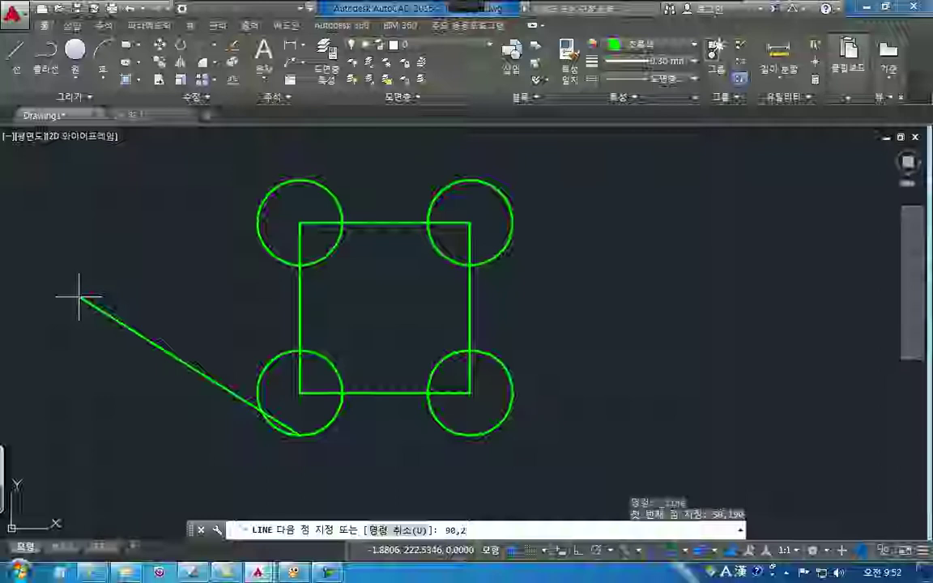
pyautogui.write('90,190')
pyautogui.press('Return')
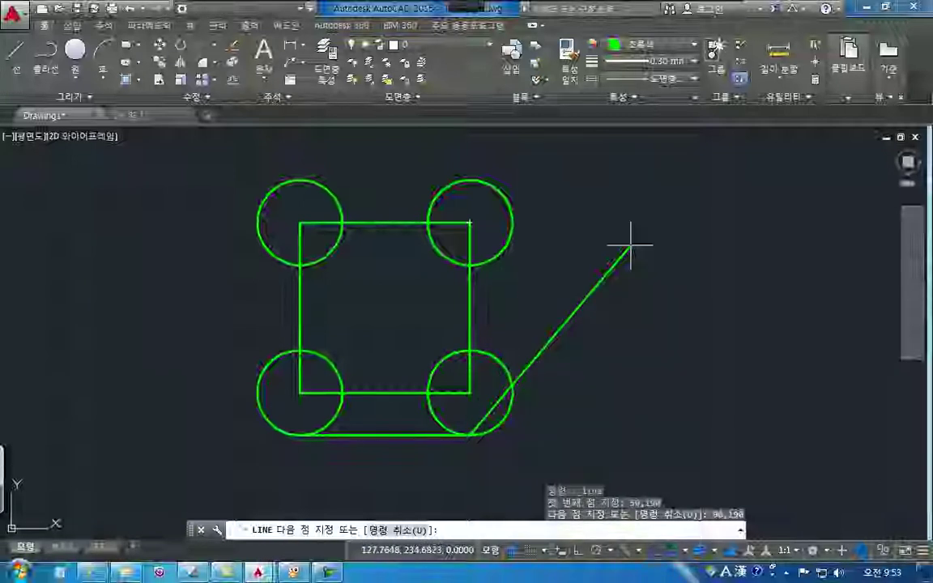
pyautogui.press('Return')
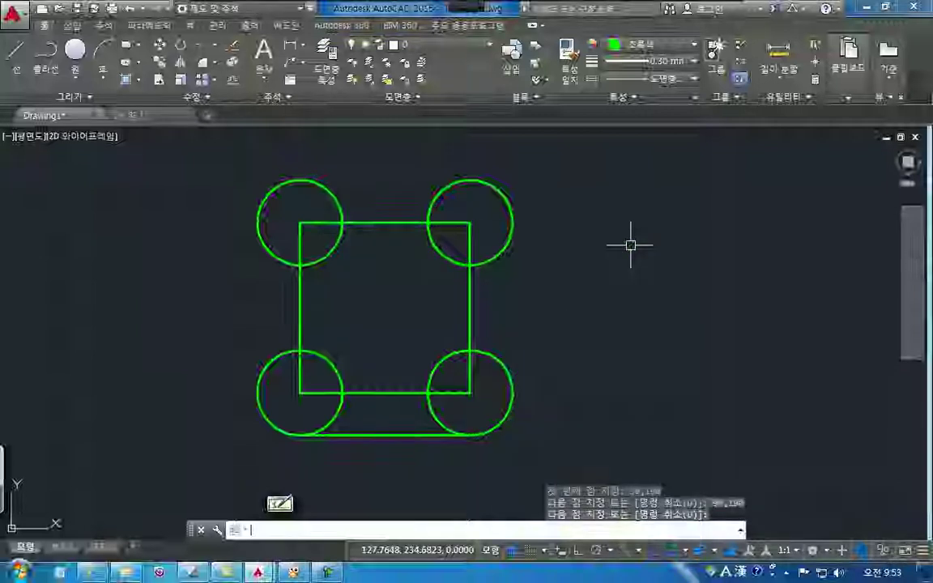
# Annotate the right quadrants of the lower-right and upper-right circles as 100,200 and 100,240, then leave annotation mode
pyautogui.click(467, 5)
pyautogui.click(496, 22)
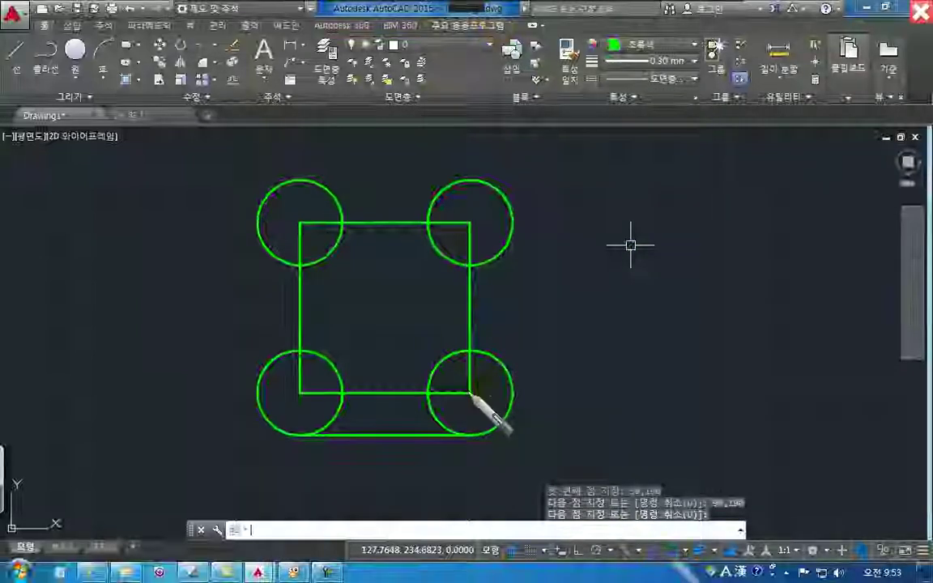
pyautogui.click(513, 395)
pyautogui.moveTo(532, 392); pyautogui.dragTo(553, 392)
pyautogui.moveTo(572, 400)
pyautogui.mouseDown()
pyautogui.moveTo(569, 406)
pyautogui.moveTo(613, 386)
pyautogui.mouseUp()
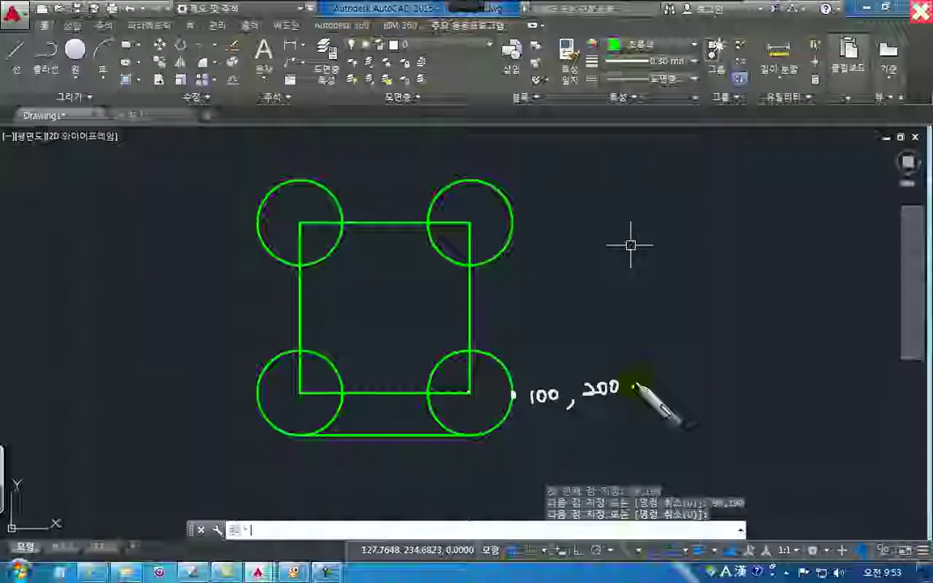
pyautogui.click(513, 222)
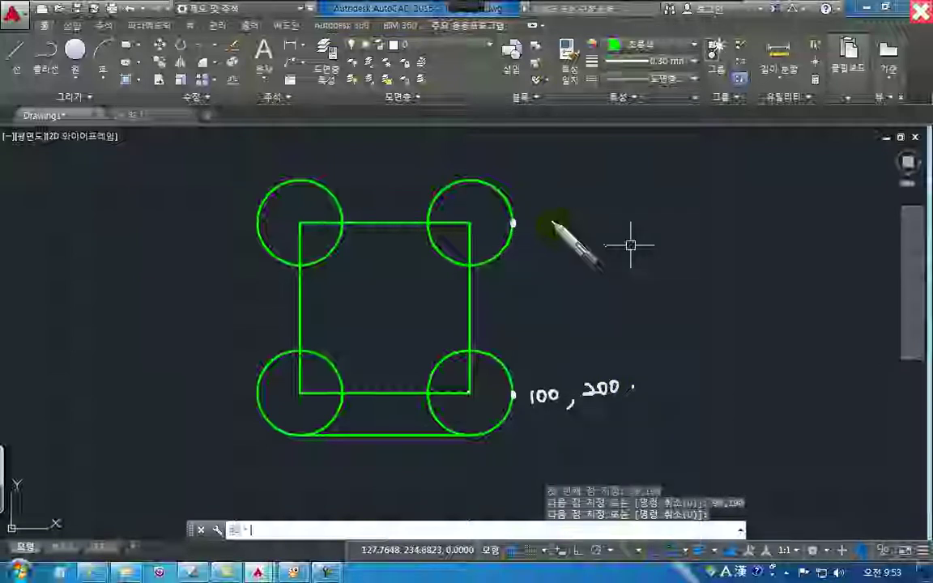
pyautogui.moveTo(543, 218)
pyautogui.mouseDown()
pyautogui.moveTo(544, 234)
pyautogui.moveTo(564, 221)
pyautogui.mouseUp()
pyautogui.moveTo(582, 228)
pyautogui.mouseDown()
pyautogui.moveTo(580, 236)
pyautogui.moveTo(624, 235)
pyautogui.mouseUp()
pyautogui.moveTo(636, 219); pyautogui.dragTo(637, 221)
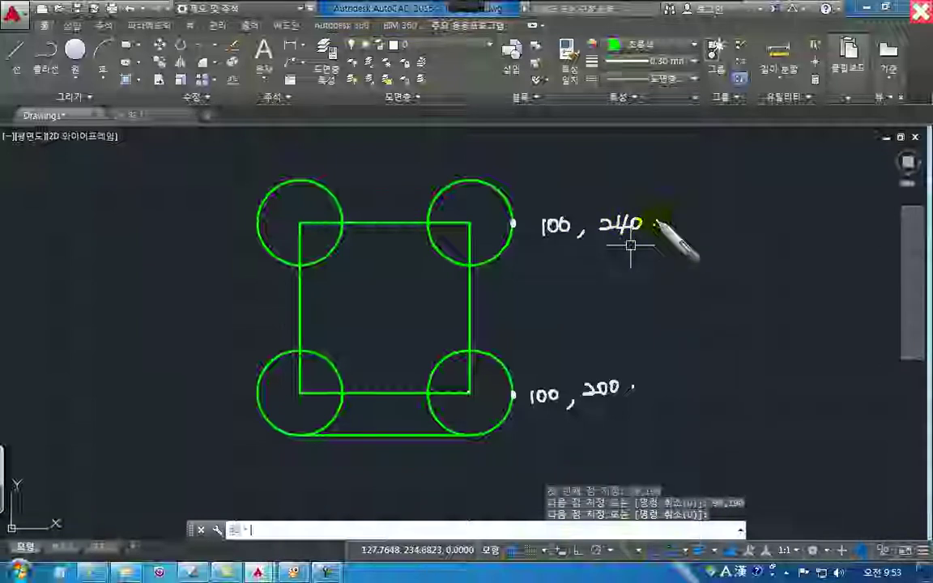
pyautogui.press('Escape')
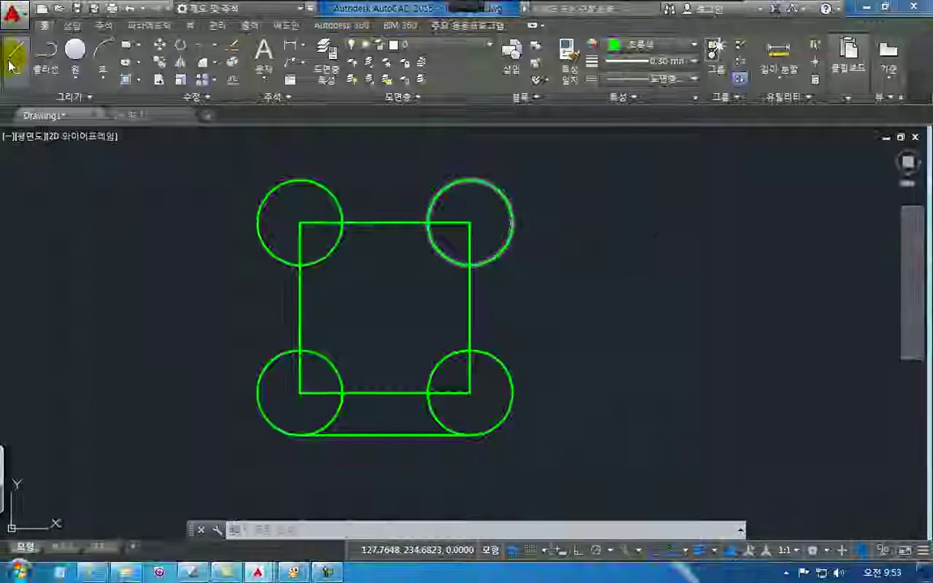
# Draw a line by absolute coordinates from 100,200 to 100,240 along the two right-hand circles
pyautogui.click(15, 55)
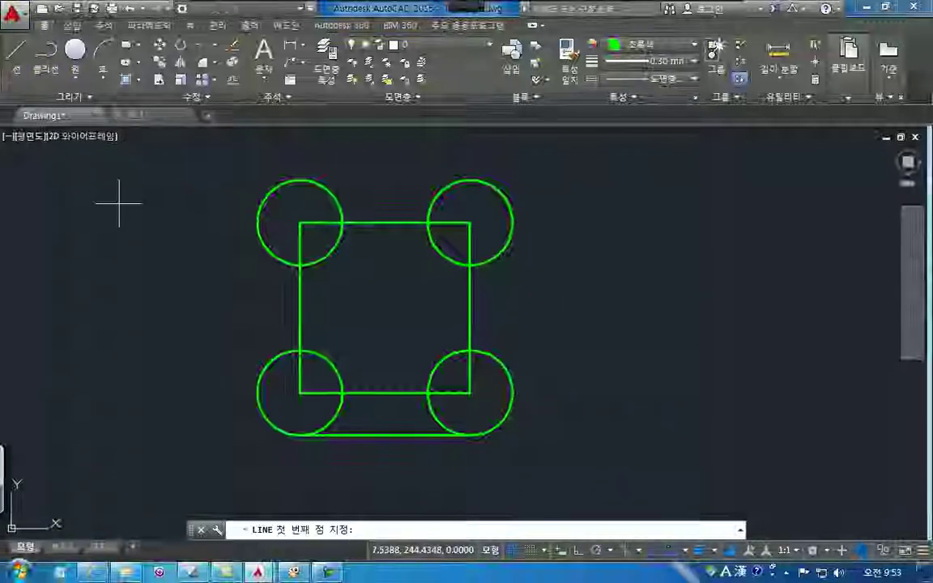
pyautogui.write('100,20')
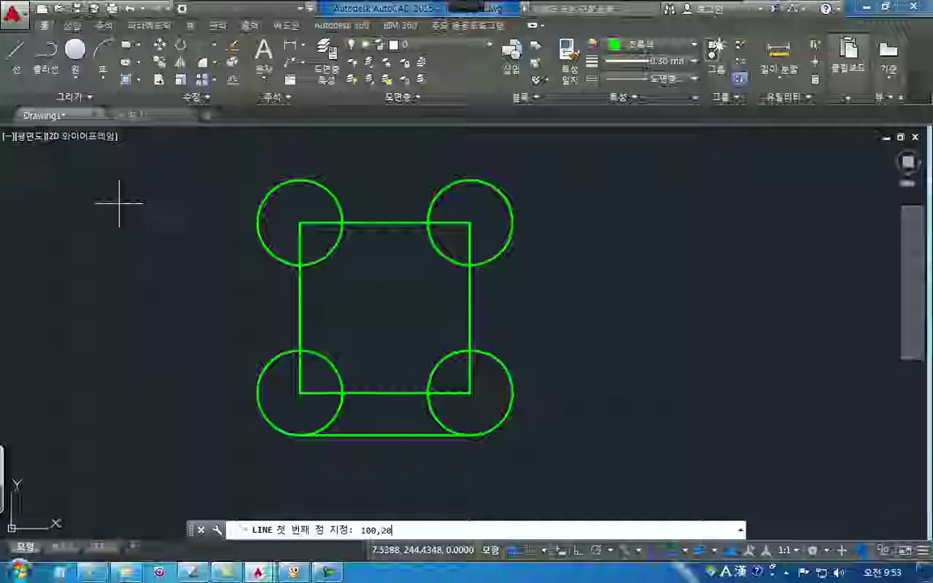
pyautogui.write('0')
pyautogui.press('Return')
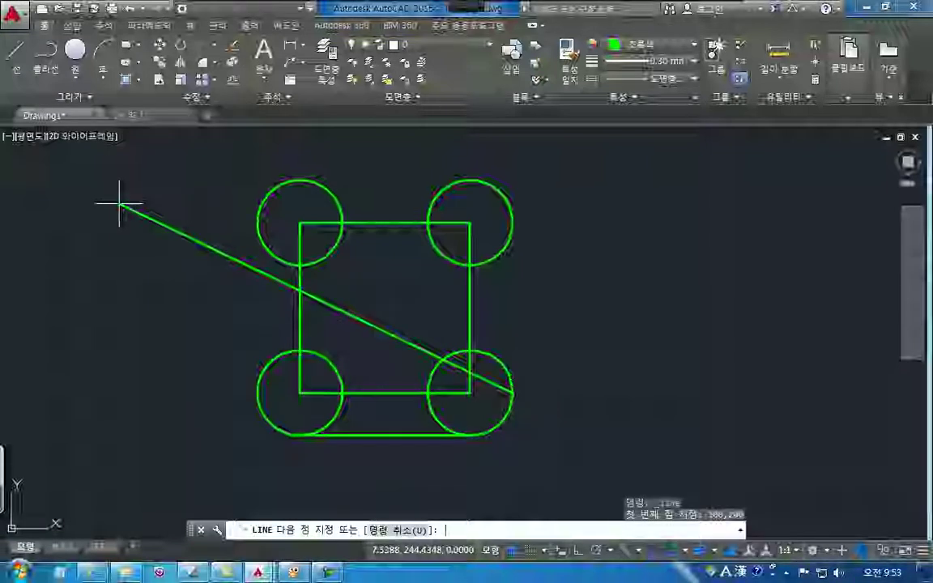
pyautogui.write('100,240')
pyautogui.press('Return')
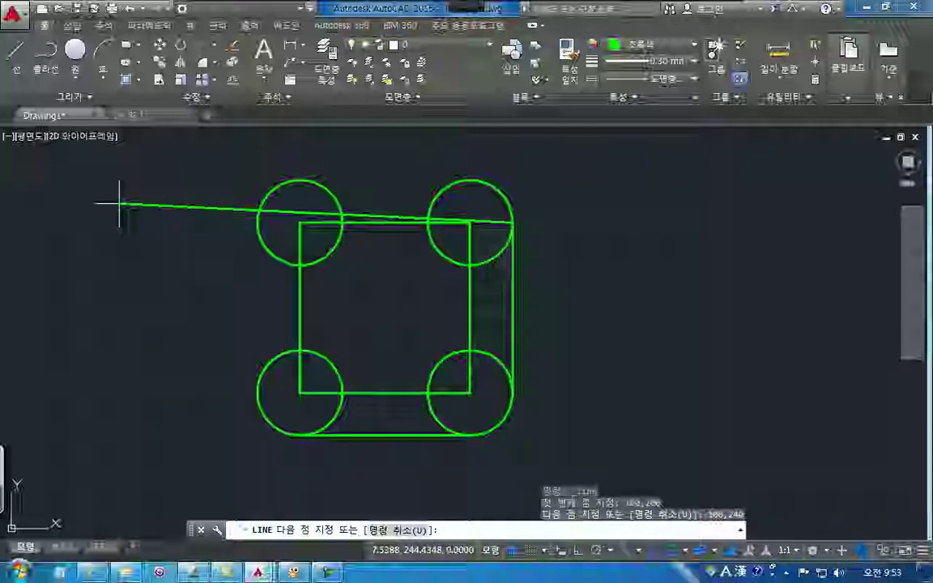
pyautogui.press('Return')
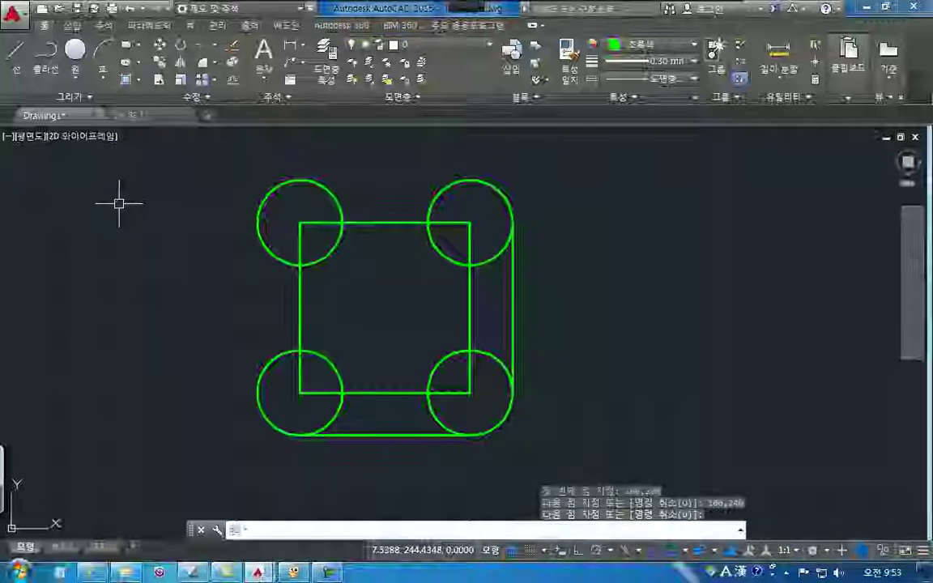
# Delete the outer bottom and right lines drawn by coordinates
pyautogui.click(411, 435)
pyautogui.click(512, 287)
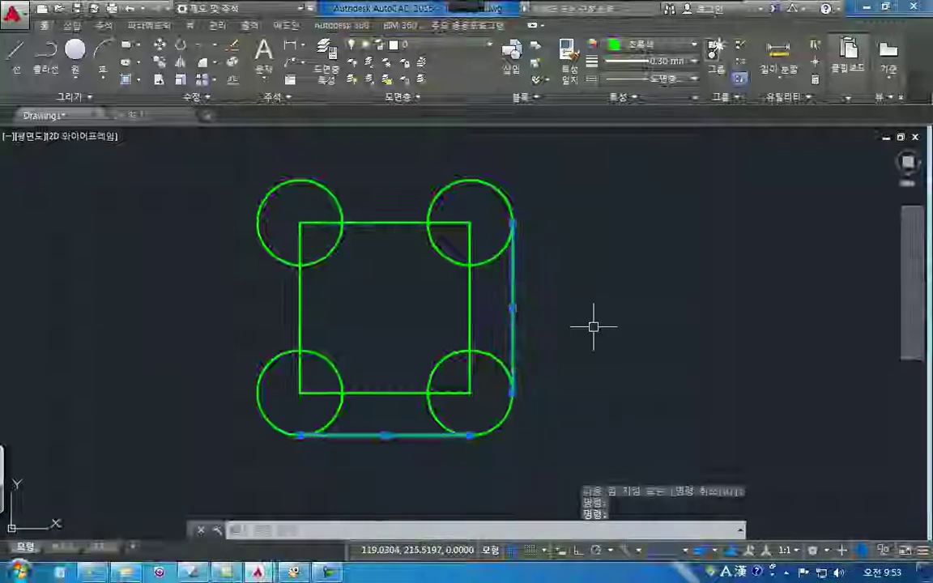
pyautogui.press('Delete')
pyautogui.press('Escape')
pyautogui.press('Escape')
pyautogui.press('Escape')
# Draw the outer bottom and right lines, snapping to the bottom quadrants of the lower circles and the right quadrants of the right-hand circles
pyautogui.click(13, 65)
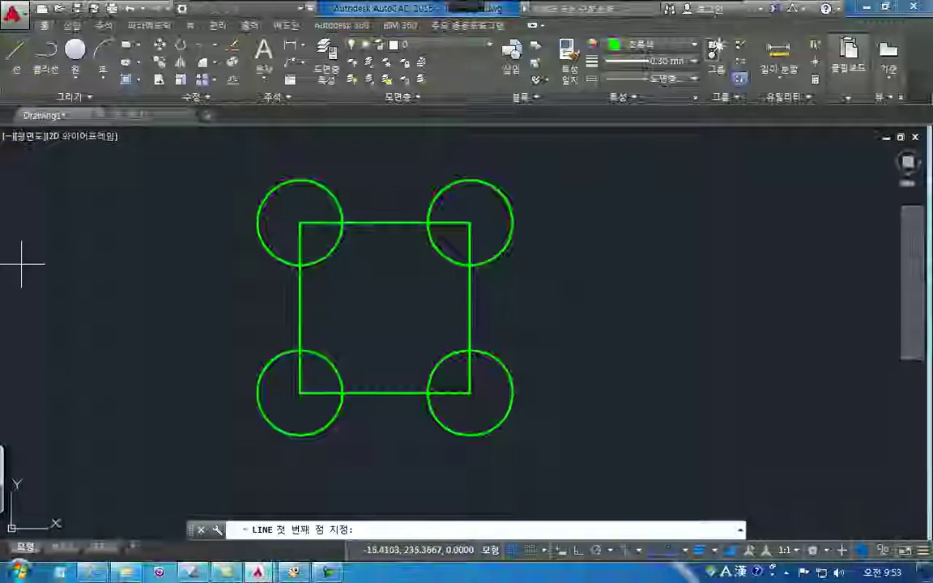
pyautogui.click(300, 435)
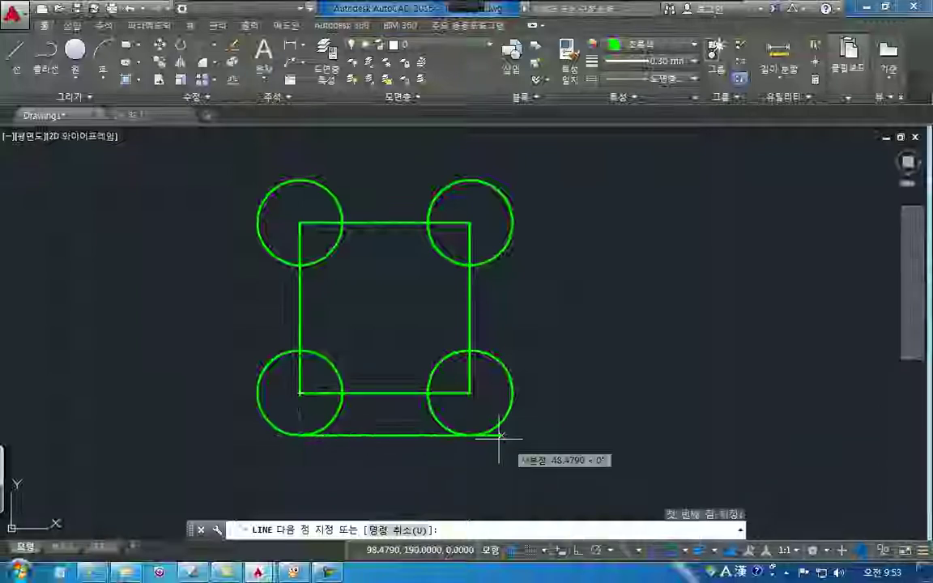
pyautogui.click(470, 435)
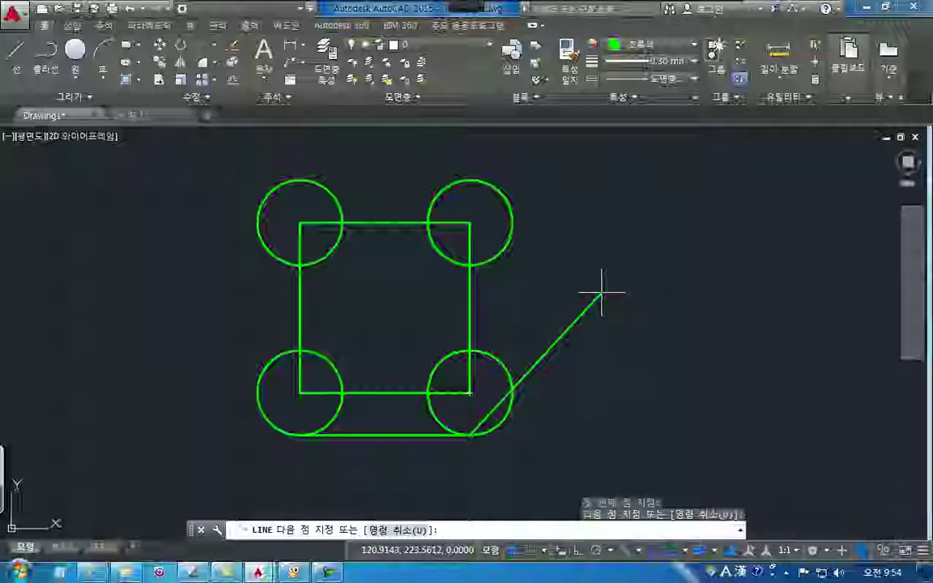
pyautogui.press('Return')
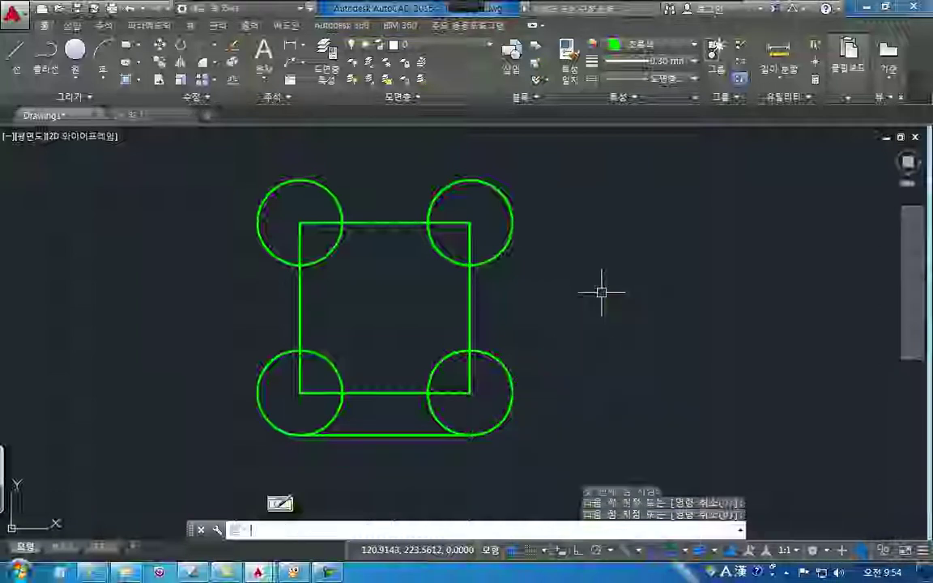
pyautogui.click(16, 63)
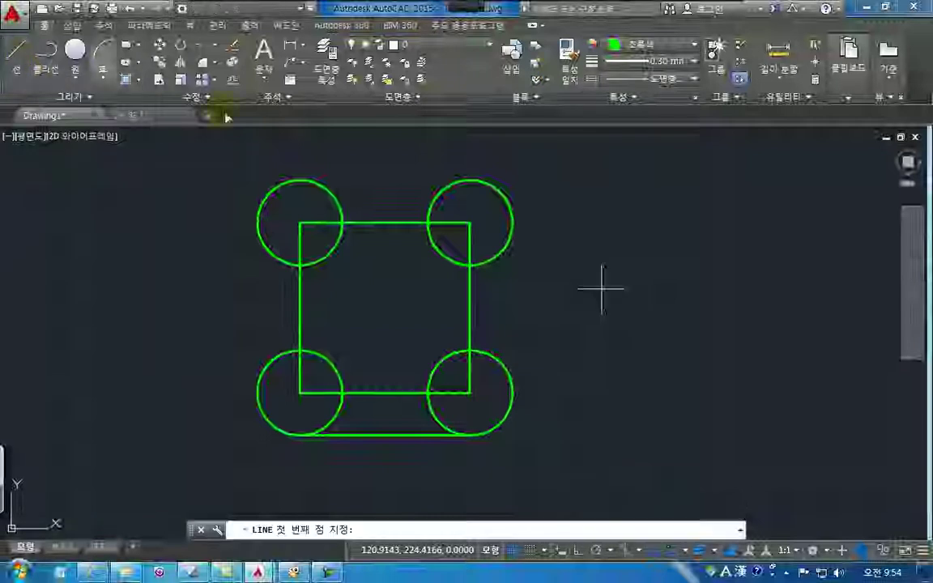
pyautogui.click(512, 394)
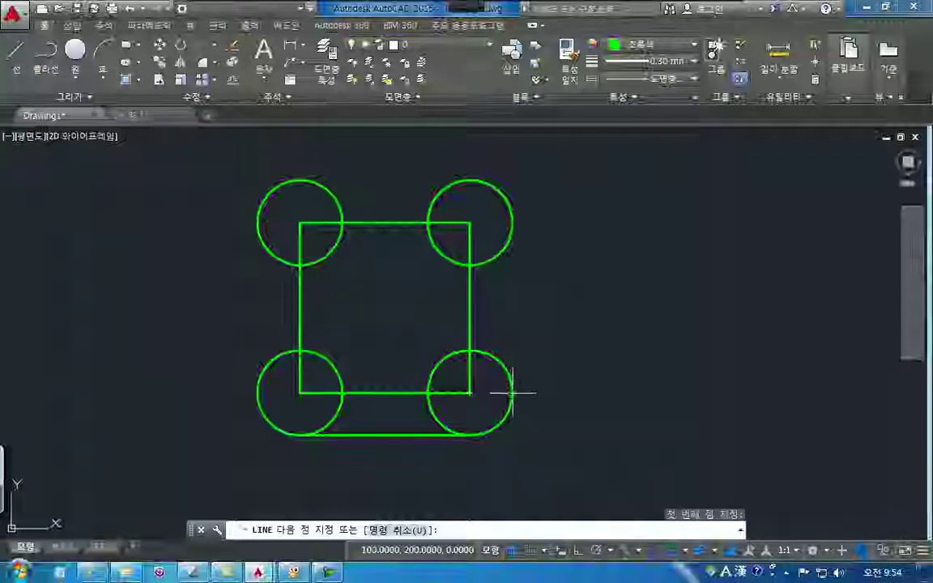
pyautogui.click(512, 220)
pyautogui.press('Return')
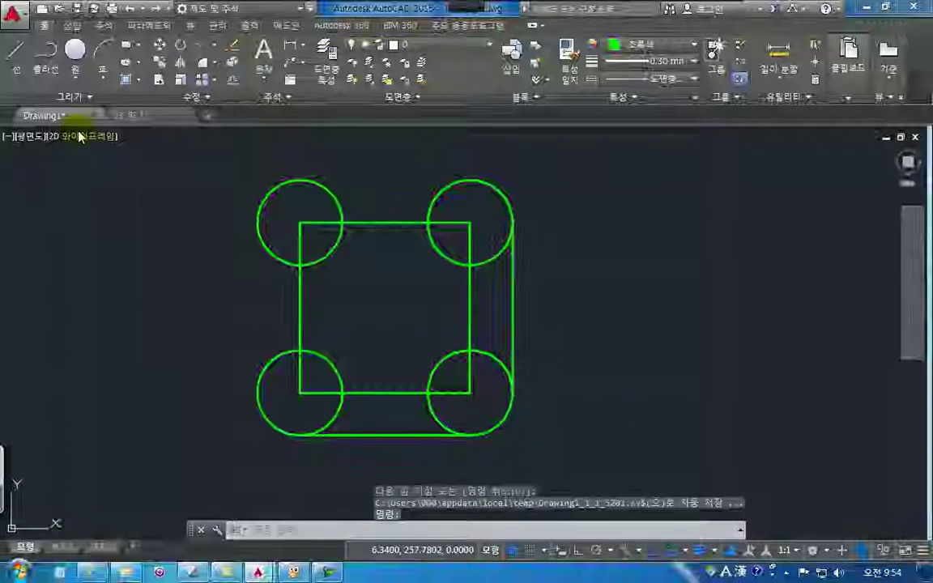
# Draw the outer top and left lines, snapping to the top quadrants of the upper circles and the left quadrants of the left-hand circles
pyautogui.press('Return')
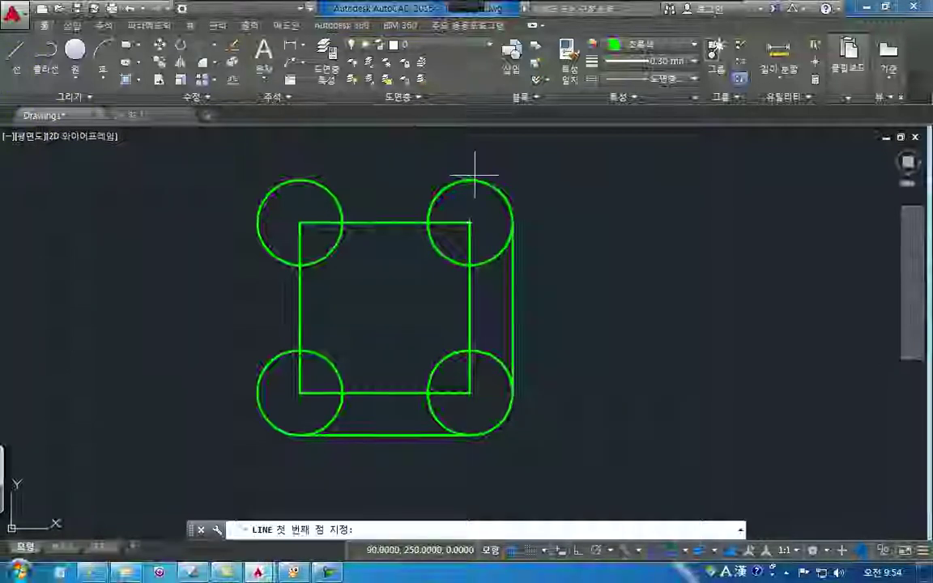
pyautogui.click(470, 180)
pyautogui.click(300, 180)
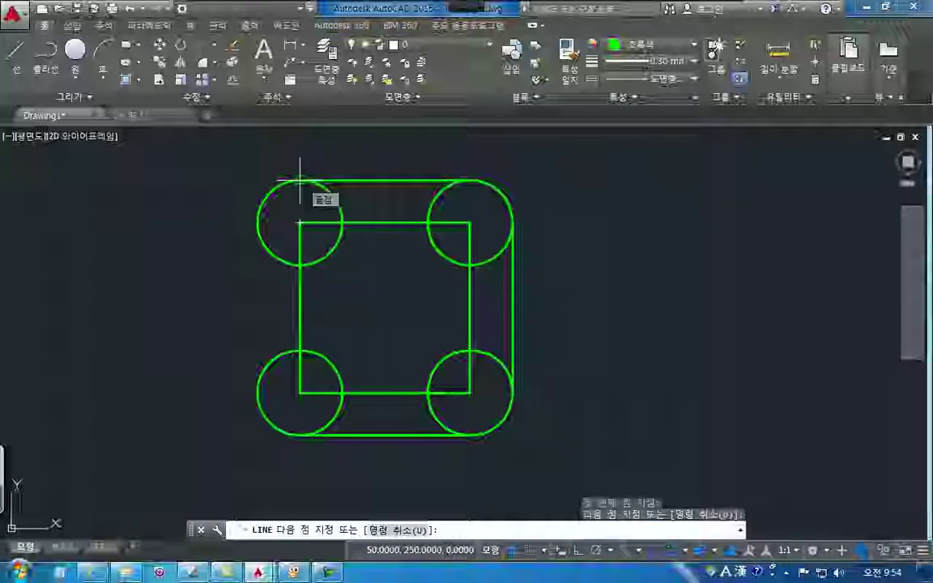
pyautogui.press('Return')
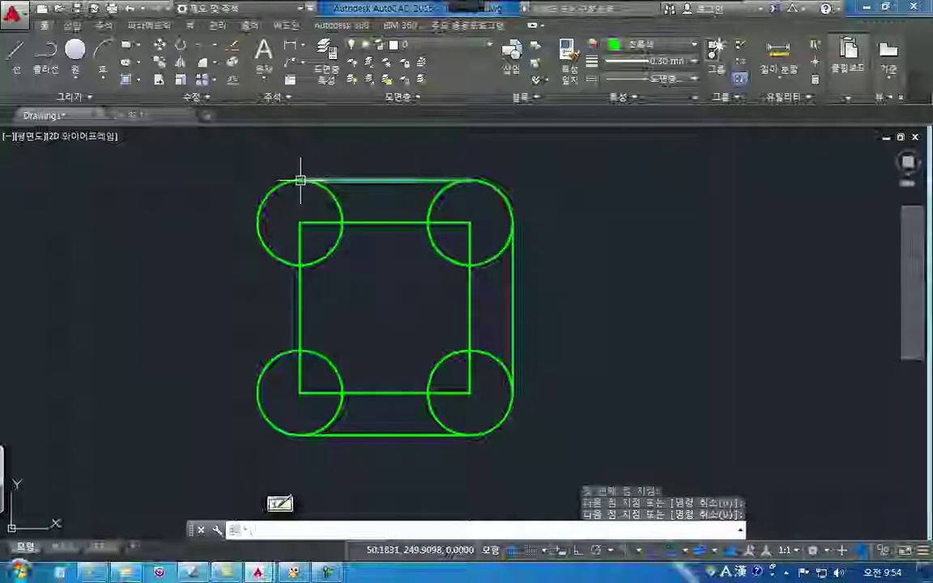
pyautogui.click(16, 70)
pyautogui.click(258, 222)
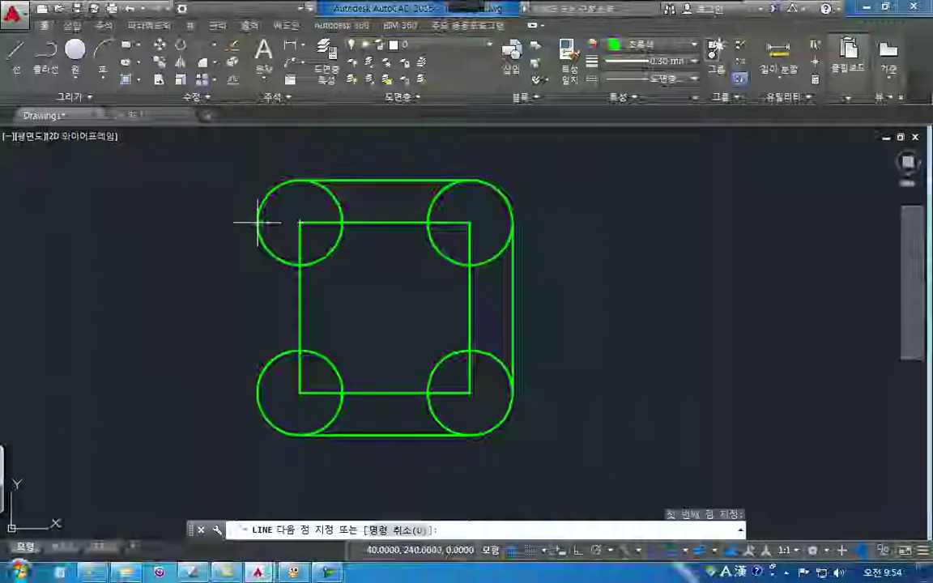
pyautogui.click(258, 392)
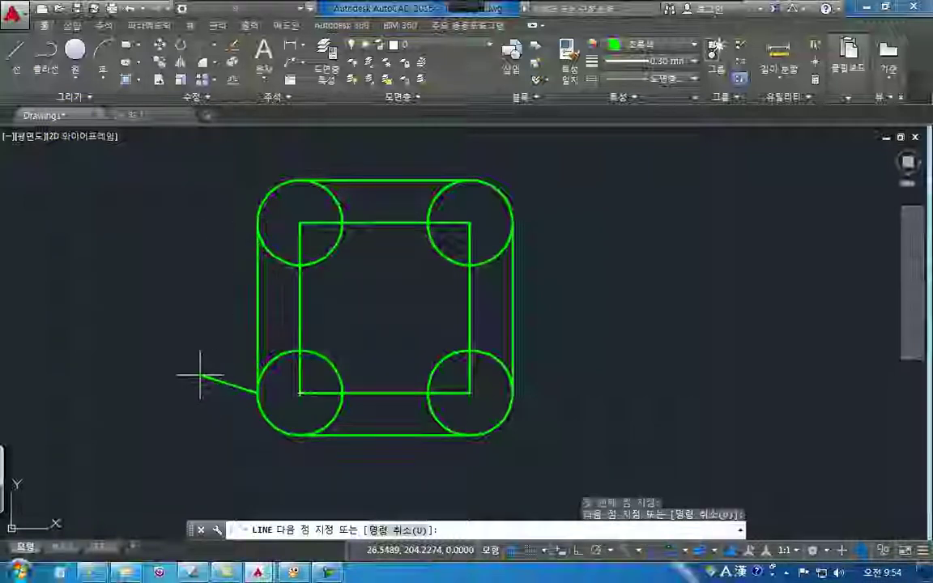
pyautogui.press('Return')
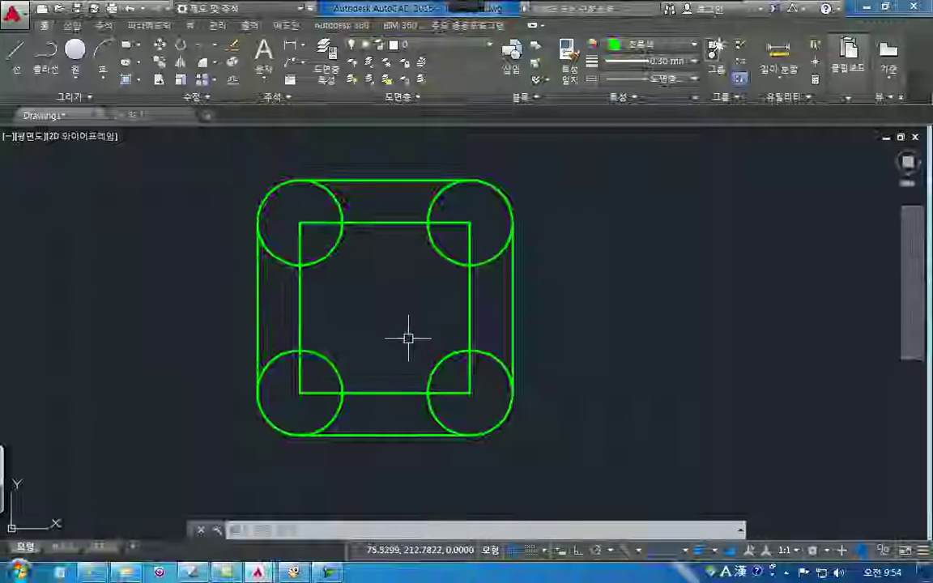
pyautogui.scroll(-2, 349, 295)
pyautogui.moveTo(350, 298)
pyautogui.mouseDown(button='middle')
pyautogui.moveTo(359, 273)
pyautogui.moveTo(280, 257)
pyautogui.mouseUp(button='middle')
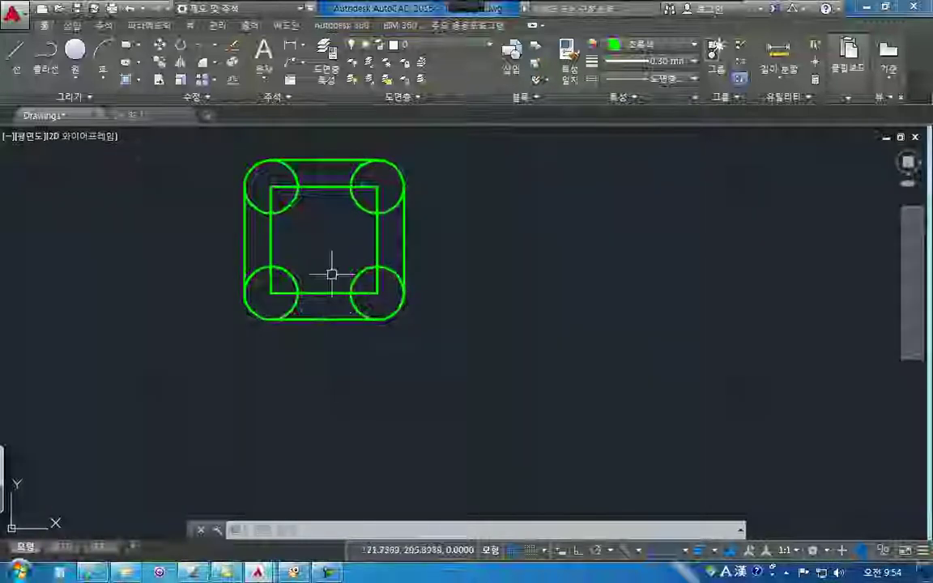
pyautogui.moveTo(339, 262); pyautogui.dragTo(343, 242, button='middle')
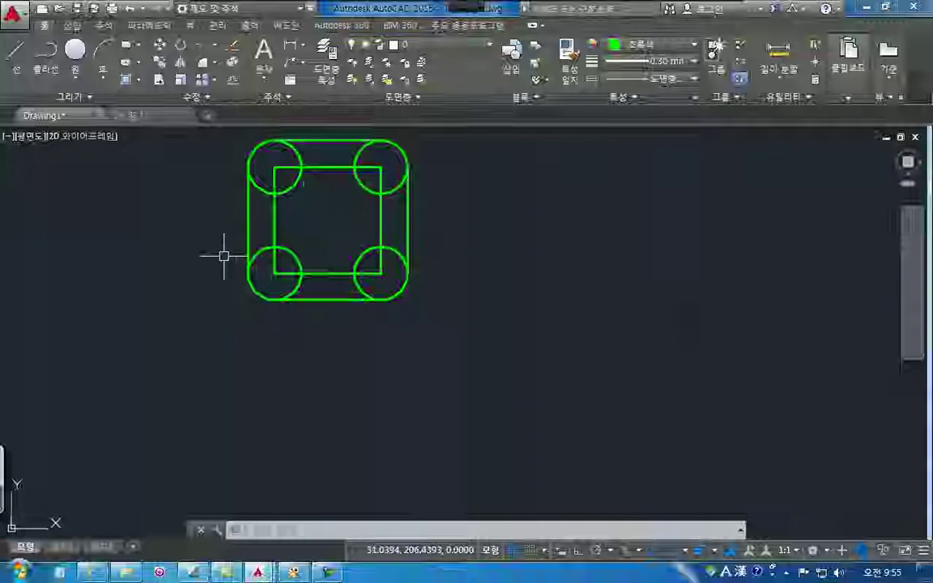
# Draw a closed 40 by 40 square of lines below the finished figure, with Ortho mode on
pyautogui.click(16, 60)
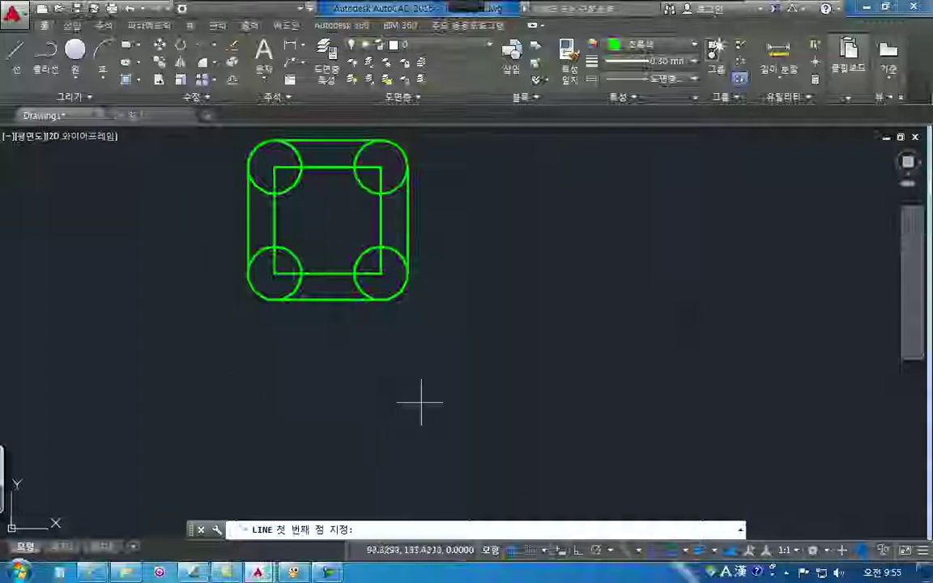
pyautogui.click(578, 552)
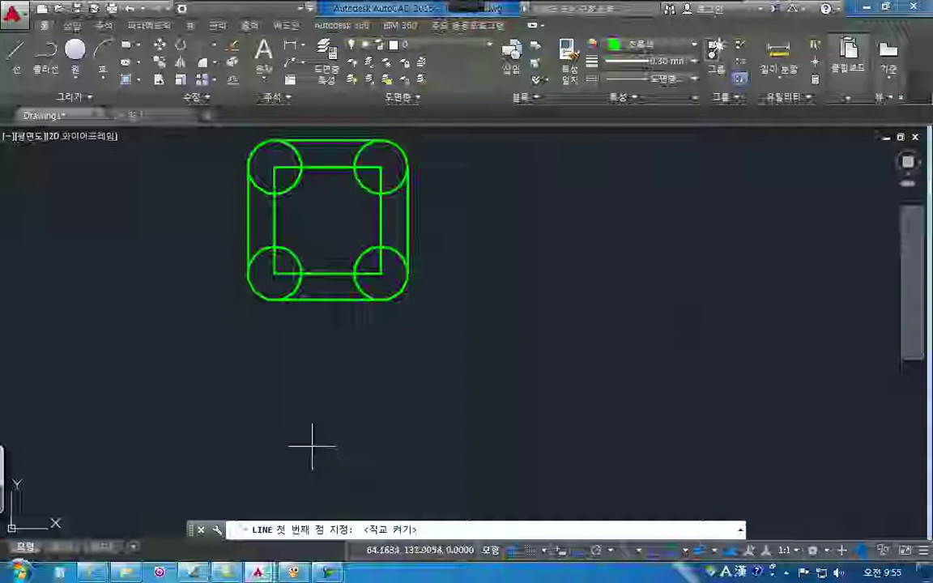
pyautogui.click(262, 445)
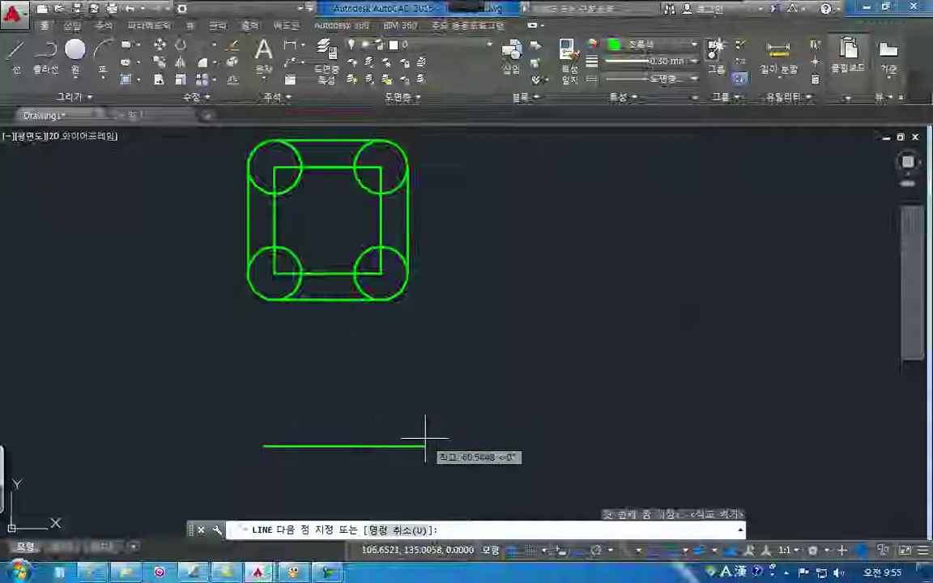
pyautogui.write('40')
pyautogui.press('Return')
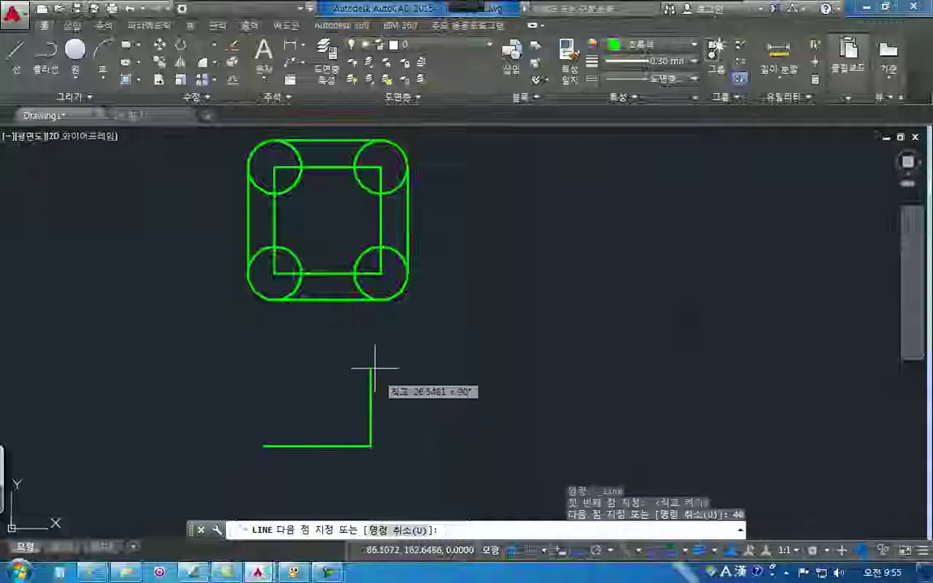
pyautogui.write('40')
pyautogui.press('Return')
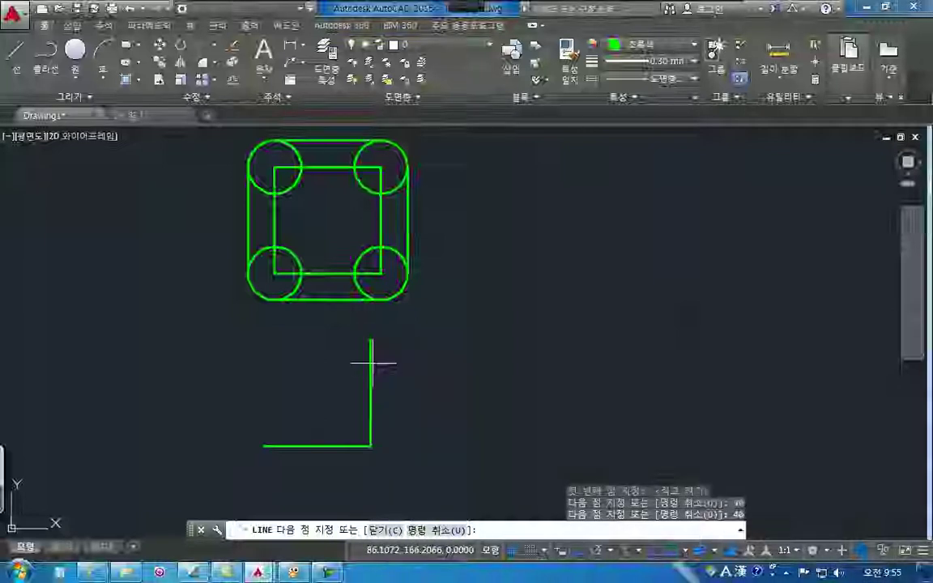
pyautogui.write('40')
pyautogui.press('Return')
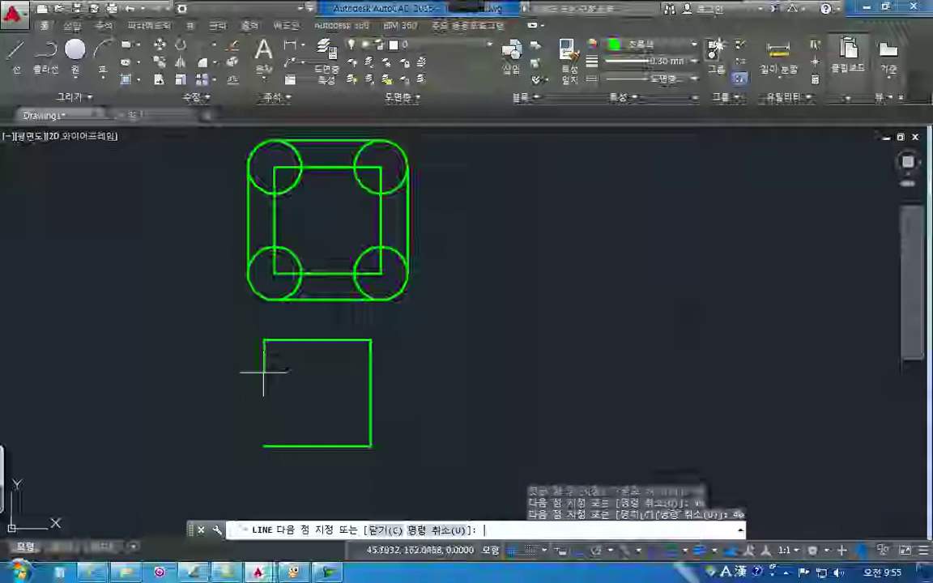
pyautogui.write('c')
pyautogui.press('Return')
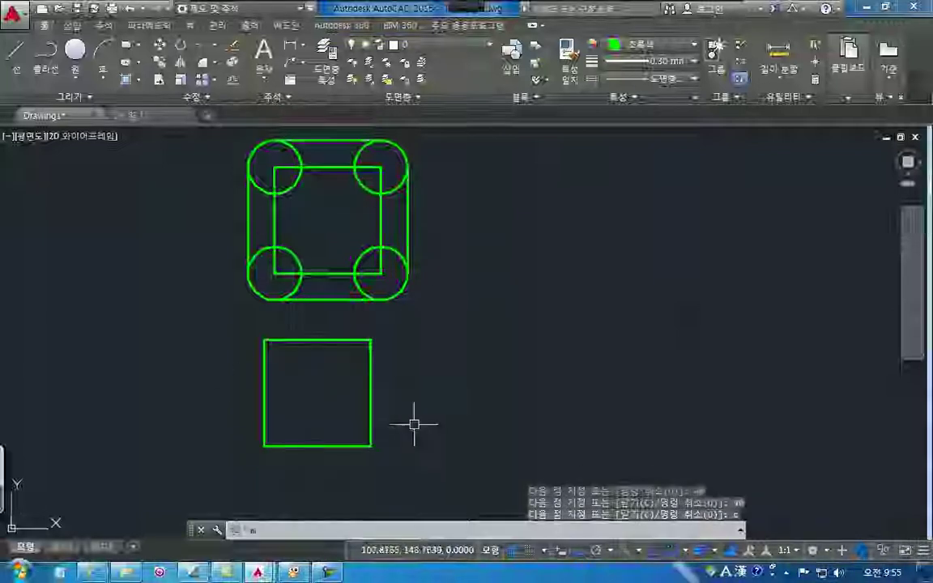
# Move the new square about 12 units down, away from the finished figure
pyautogui.write('m')
pyautogui.press('Return')
pyautogui.click(406, 486)
pyautogui.click(202, 314)
pyautogui.press('Return')
pyautogui.click(203, 326)
pyautogui.click(202, 350)
pyautogui.moveTo(406, 349); pyautogui.dragTo(427, 308, button='middle')
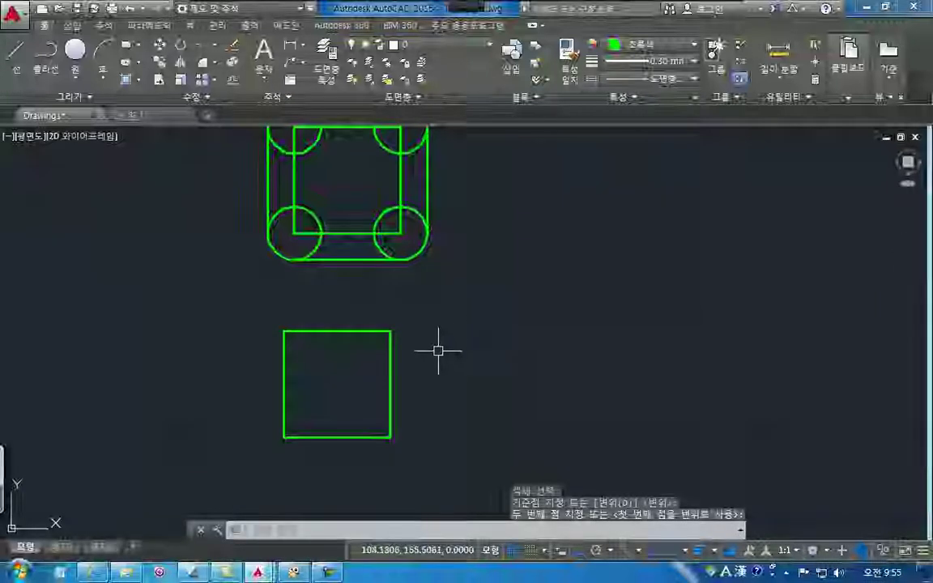
pyautogui.moveTo(439, 351); pyautogui.dragTo(437, 317, button='middle')
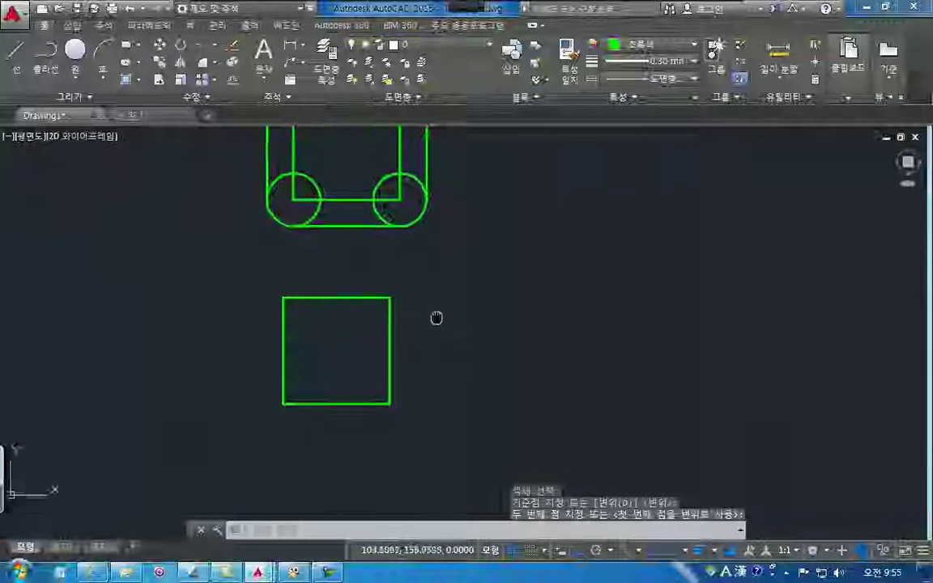
# Draw a radius-10 circle centered on the new square's lower-left corner
pyautogui.click(74, 51)
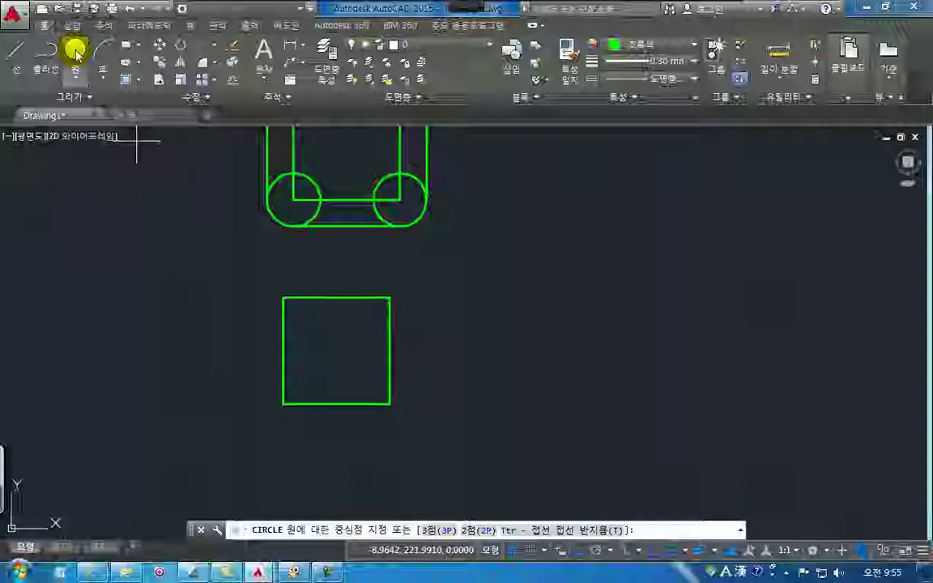
pyautogui.click(283, 404)
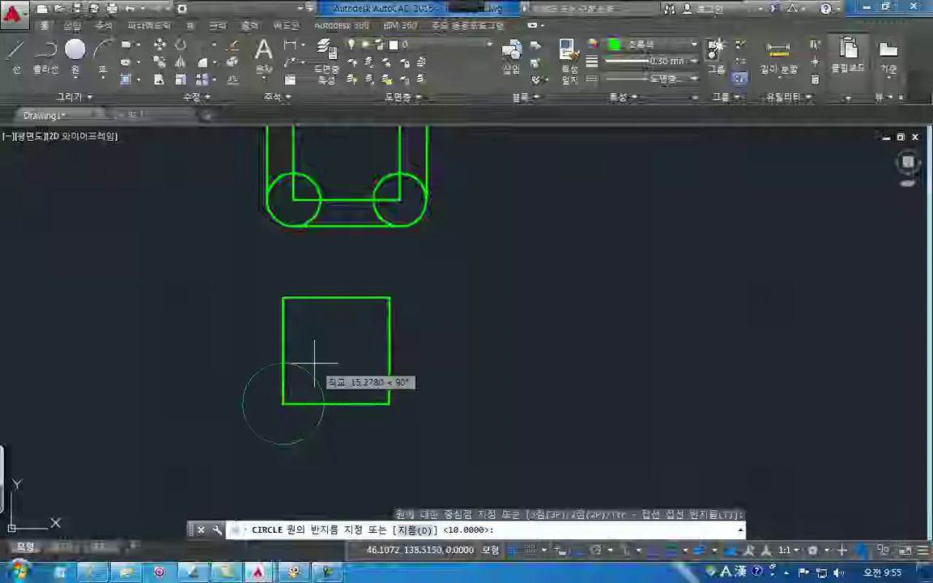
pyautogui.write('10')
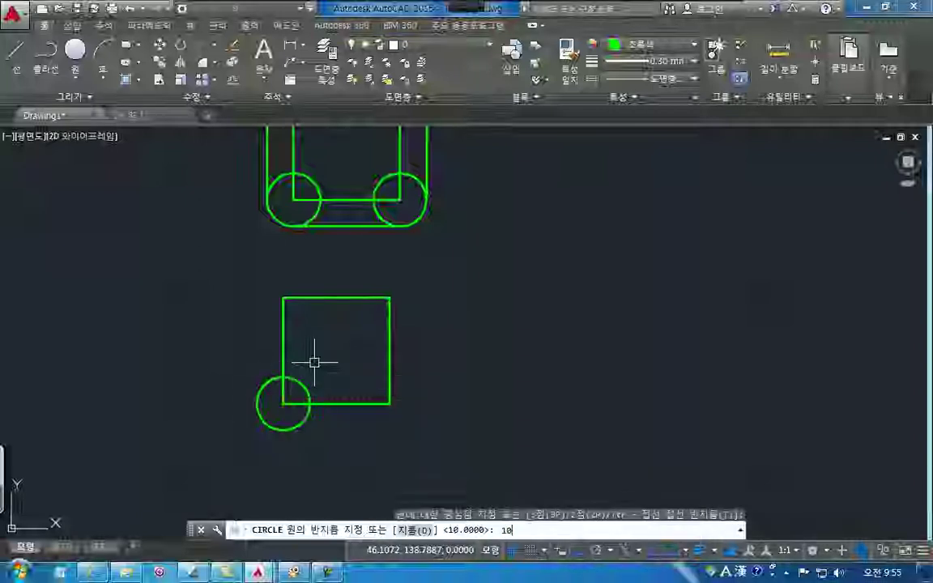
pyautogui.press('Return')
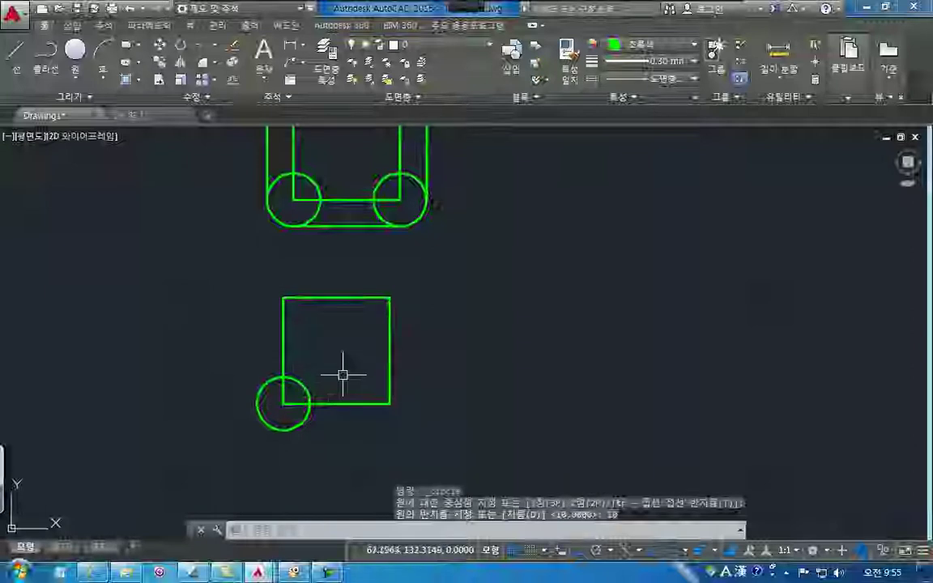
# Draw radius-10 circles centered on the square's lower-right, upper-right and upper-left corners, reusing the default radius
pyautogui.moveTo(342, 376); pyautogui.dragTo(352, 339, button='middle')
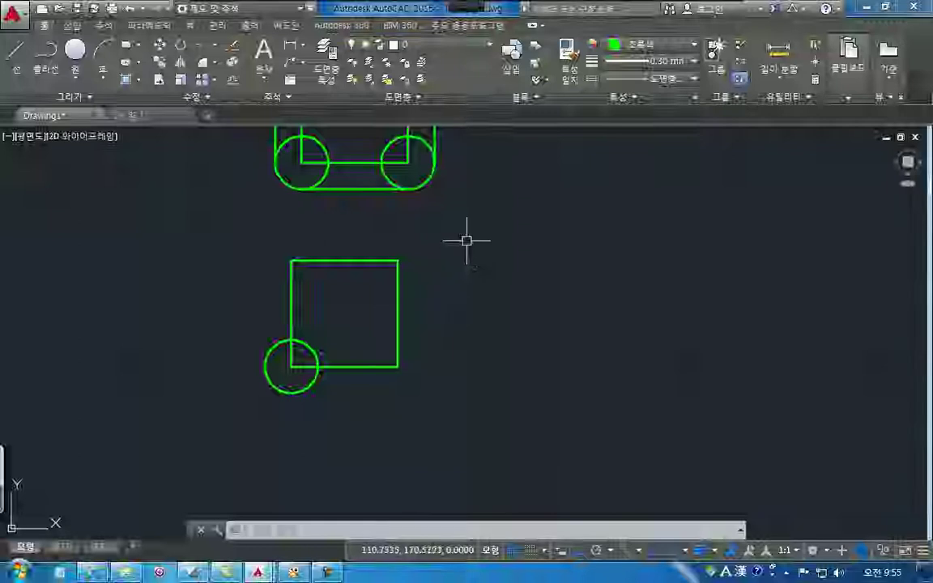
pyautogui.click(75, 49)
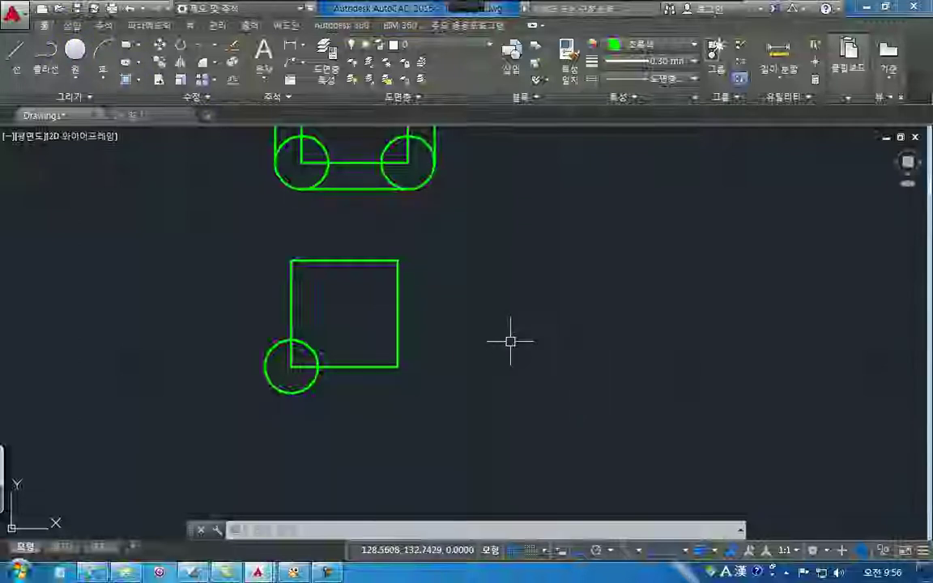
pyautogui.click(398, 367)
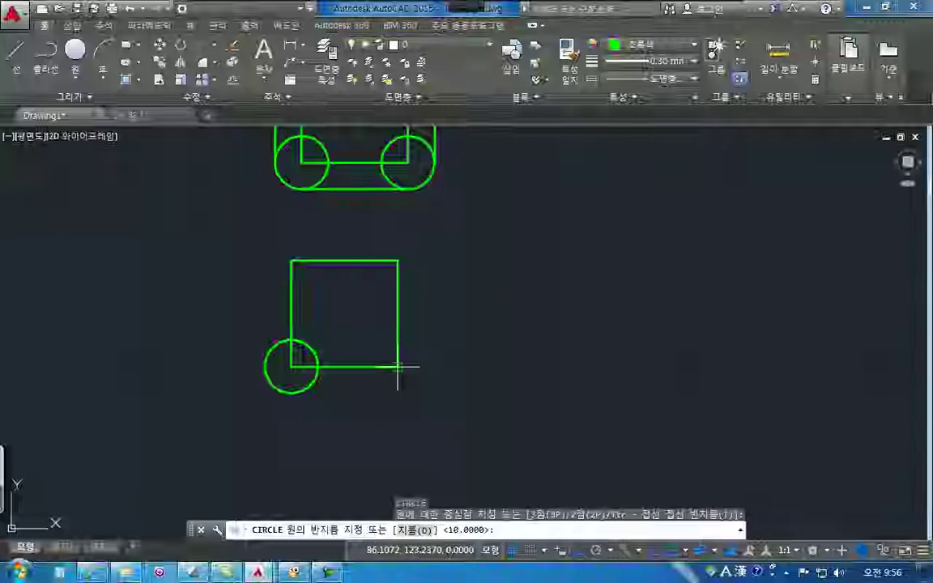
pyautogui.press('Return')
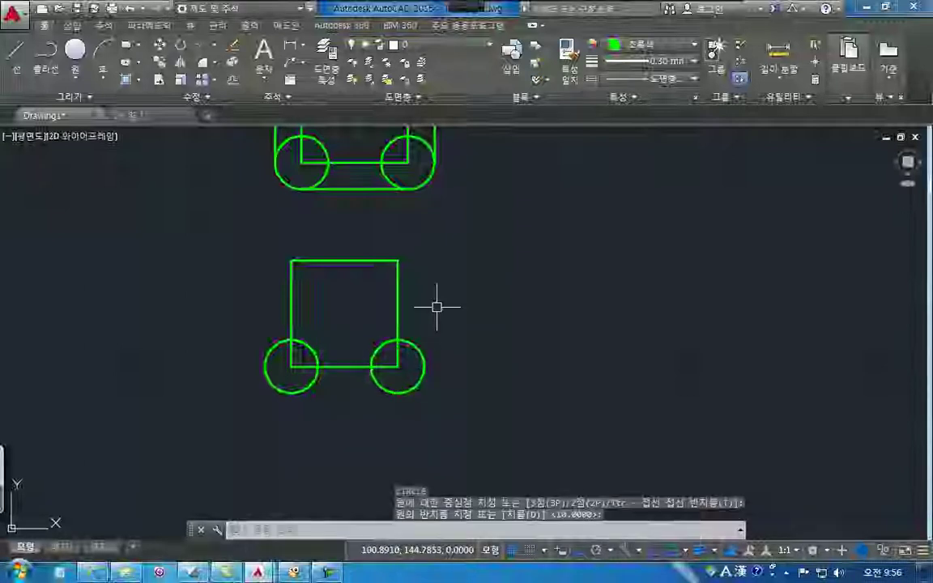
pyautogui.press('Return')
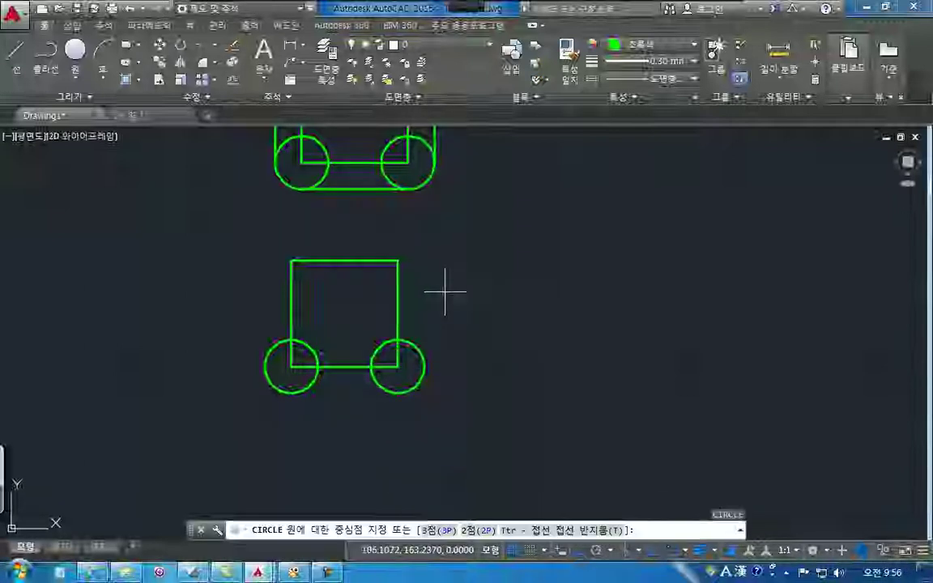
pyautogui.click(398, 260)
pyautogui.press('Return')
pyautogui.press('Return')
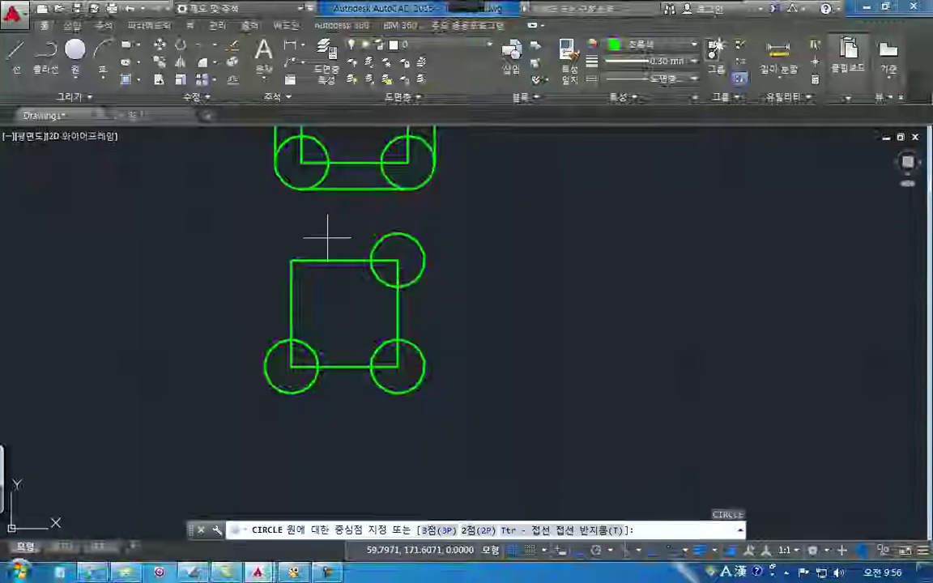
pyautogui.click(291, 261)
pyautogui.press('Return')
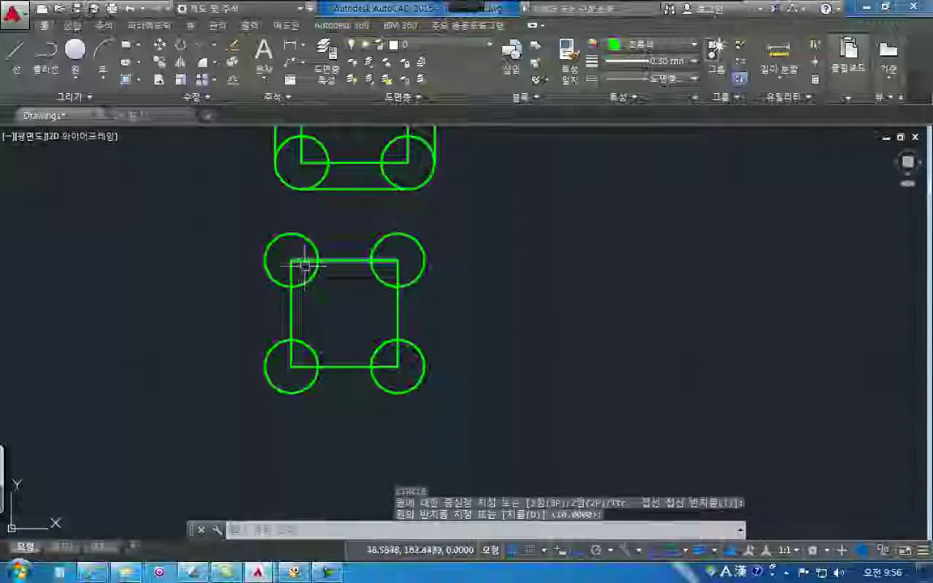
# Draw the outer left and bottom lines between the left quadrants of the left-hand circles and the bottom quadrants of the lower circles
pyautogui.click(15, 64)
pyautogui.click(265, 261)
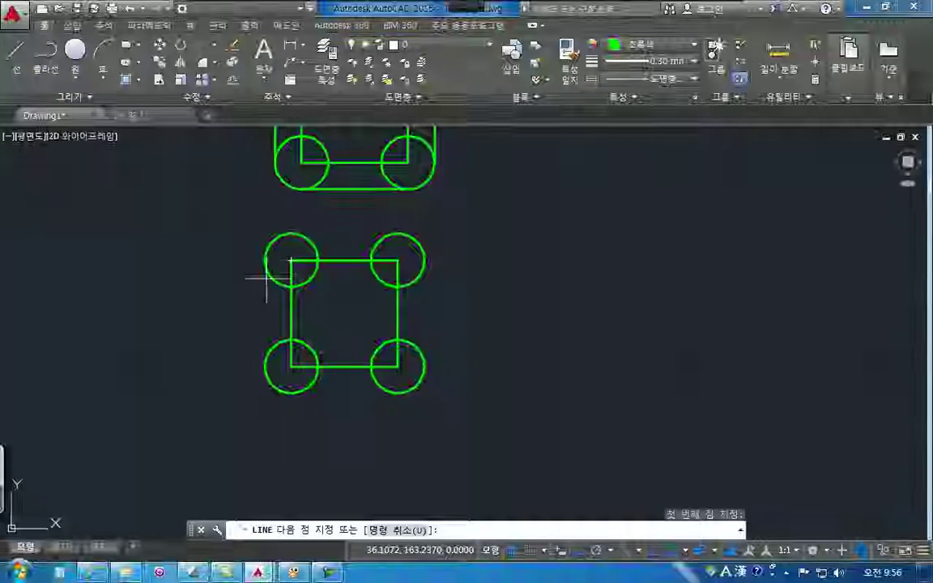
pyautogui.click(265, 366)
pyautogui.press('Return')
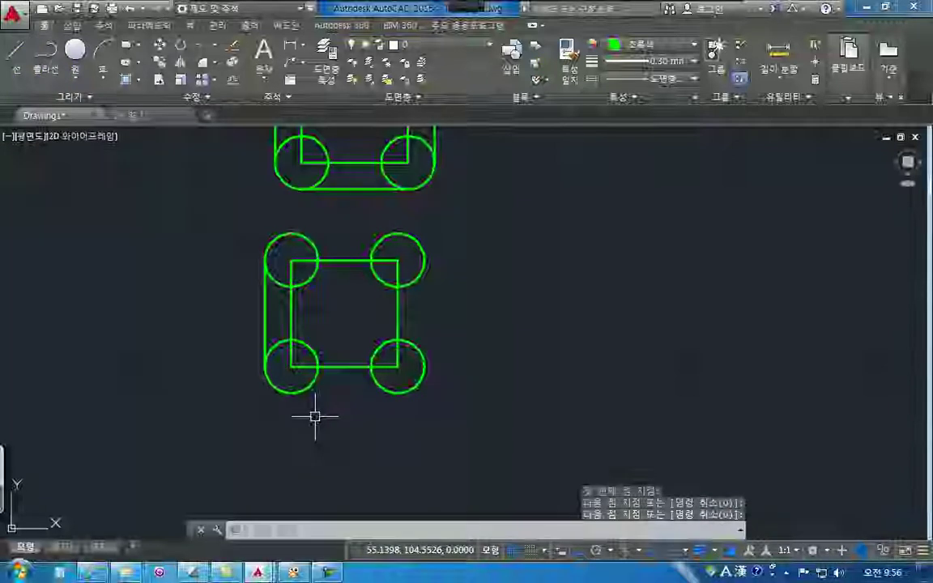
pyautogui.press('Return')
pyautogui.click(292, 393)
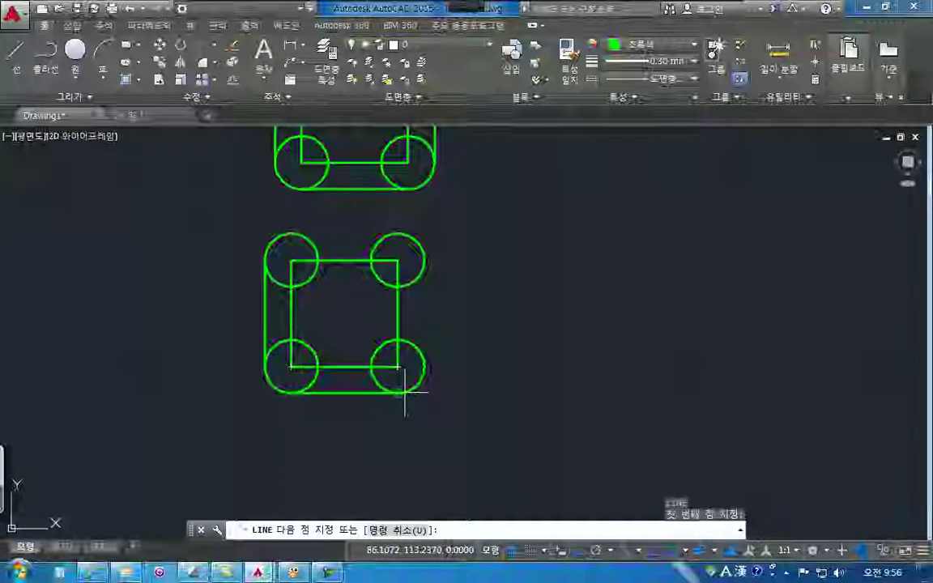
pyautogui.click(404, 394)
pyautogui.press('Return')
# Draw the outer right and top lines between the right quadrants of the right-hand circles and the top quadrants of the upper circles
pyautogui.press('Return')
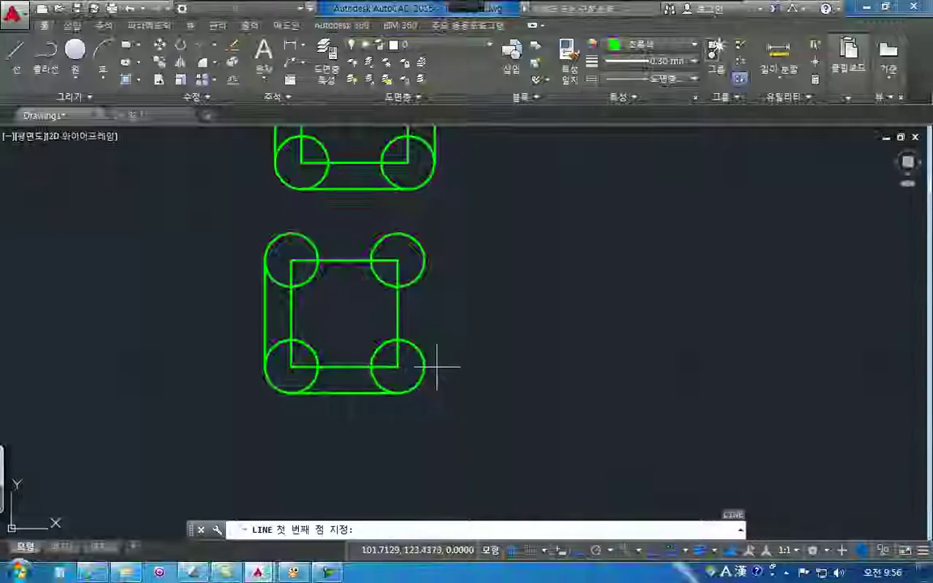
pyautogui.click(425, 367)
pyautogui.click(425, 261)
pyautogui.press('Return')
pyautogui.press('Return')
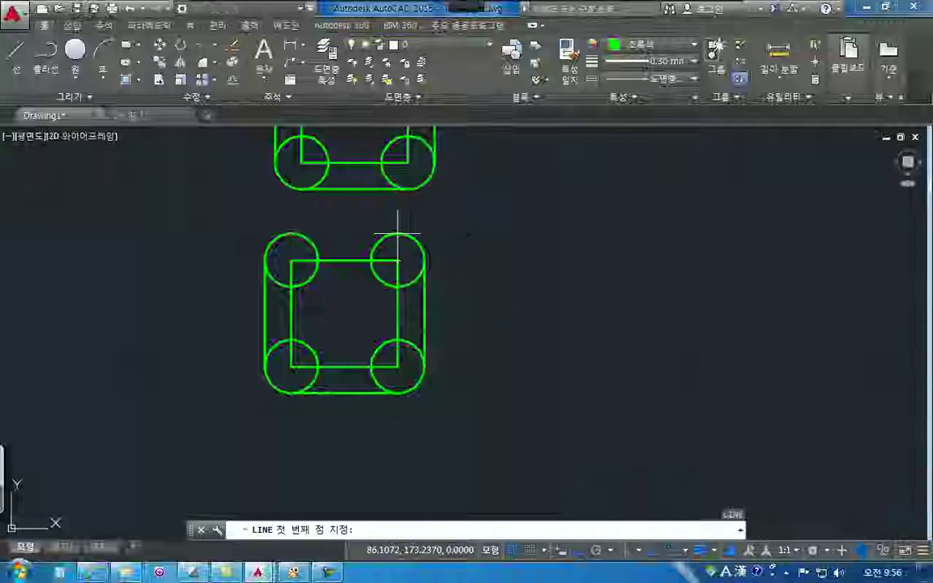
pyautogui.click(398, 234)
pyautogui.click(291, 234)
pyautogui.press('Return')
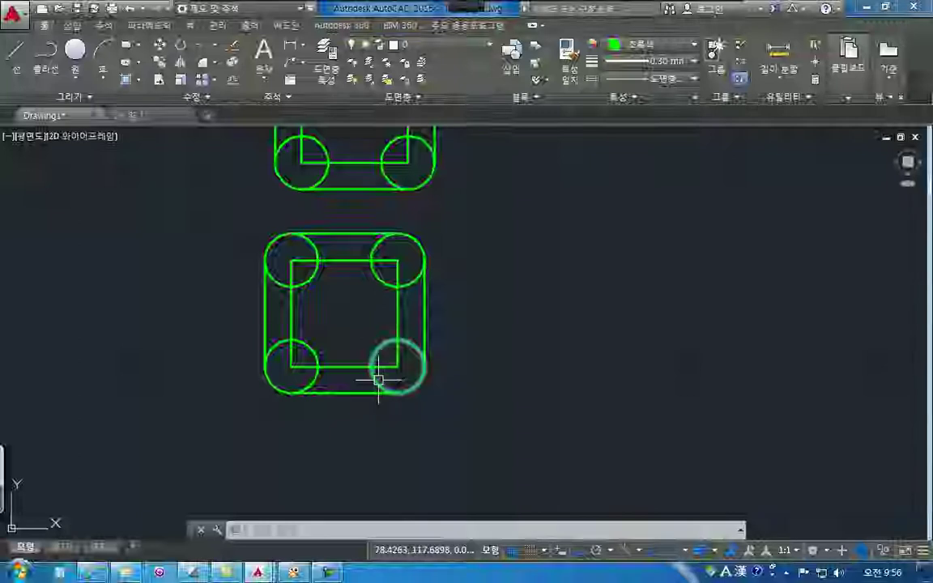
# Undo the four outer lines and the last three circles, keeping the square and its lower-left circle
pyautogui.hotkey('ctrl', 'z')
pyautogui.hotkey('ctrl', 'z')
pyautogui.hotkey('ctrl', 'z')
pyautogui.hotkey('ctrl', 'z')
pyautogui.hotkey('ctrl', 'z')
pyautogui.hotkey('ctrl', 'z')
pyautogui.hotkey('ctrl', 'z')
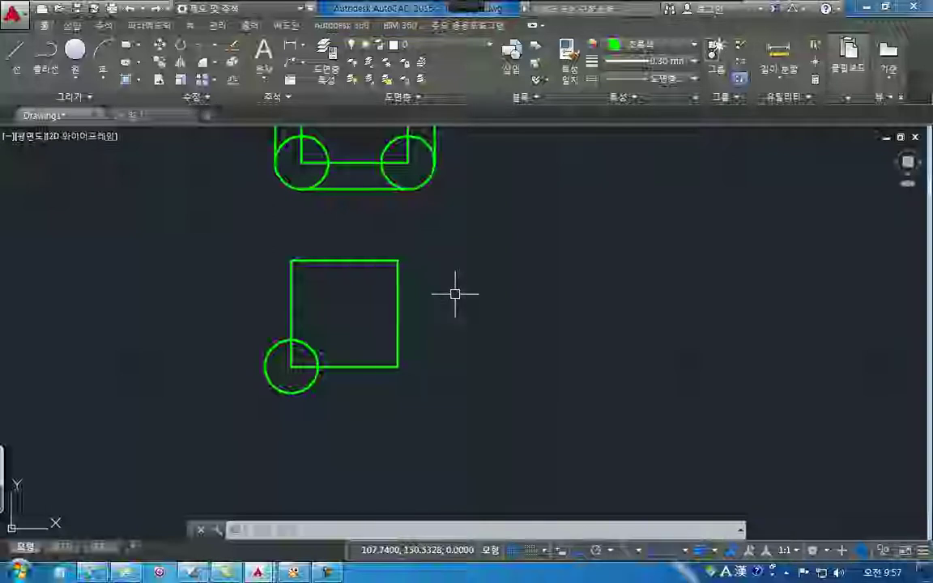
pyautogui.moveTo(573, 6)
pyautogui.click(499, 21)
pyautogui.moveTo(549, 154)
pyautogui.mouseDown()
pyautogui.moveTo(567, 173)
pyautogui.moveTo(687, 146)
pyautogui.moveTo(709, 158)
pyautogui.mouseUp()
pyautogui.moveTo(727, 139)
pyautogui.mouseDown()
pyautogui.moveTo(733, 149)
pyautogui.moveTo(757, 144)
pyautogui.mouseUp()
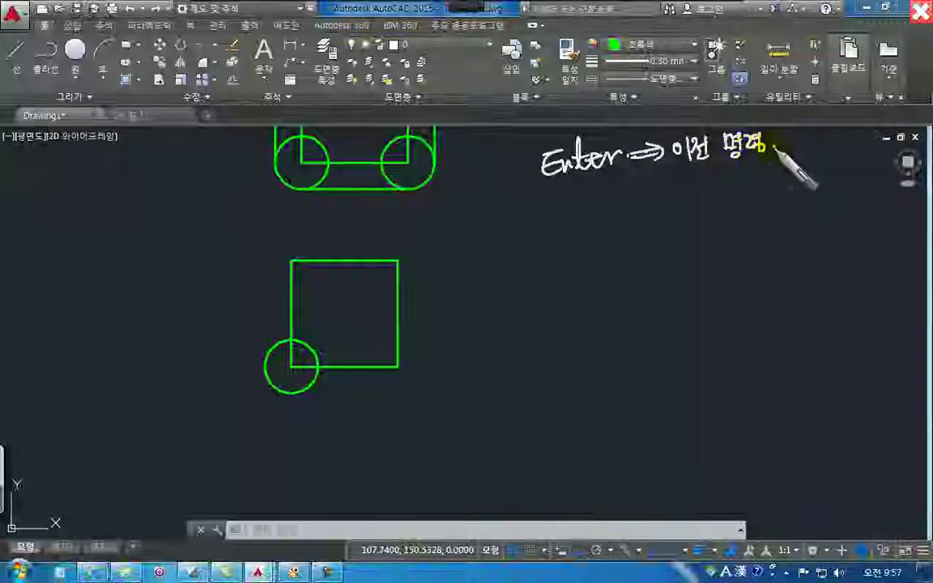
pyautogui.click(775, 147)
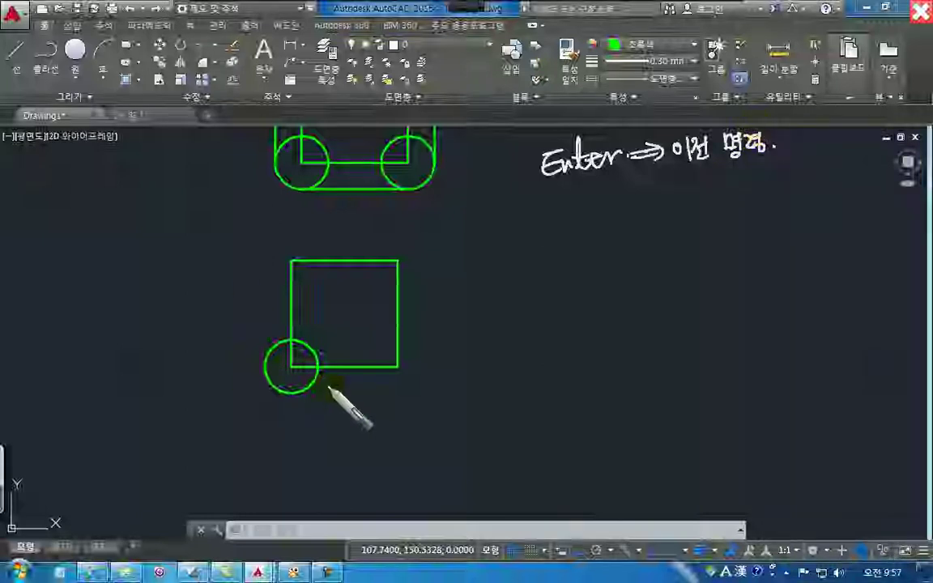
pyautogui.moveTo(327, 389); pyautogui.dragTo(296, 430)
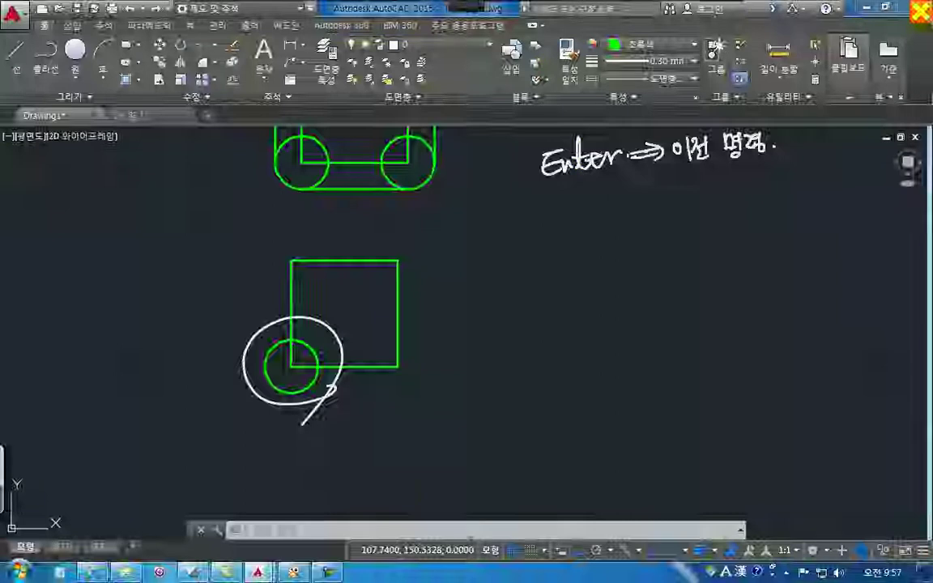
# Delete the circle at the square's lower-left corner and draw a new radius-10 circle centered on that corner
pyautogui.click(269, 371)
pyautogui.press('Delete')
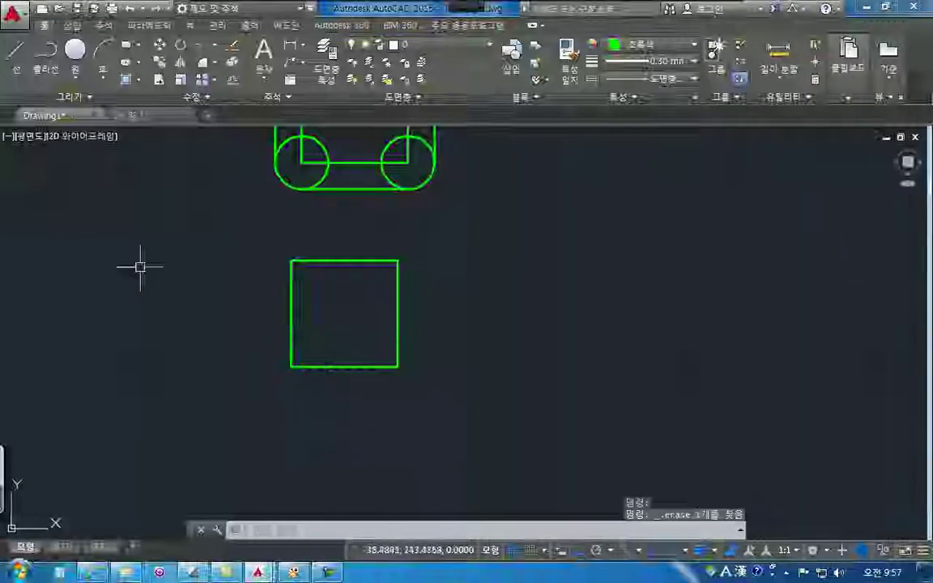
pyautogui.click(74, 51)
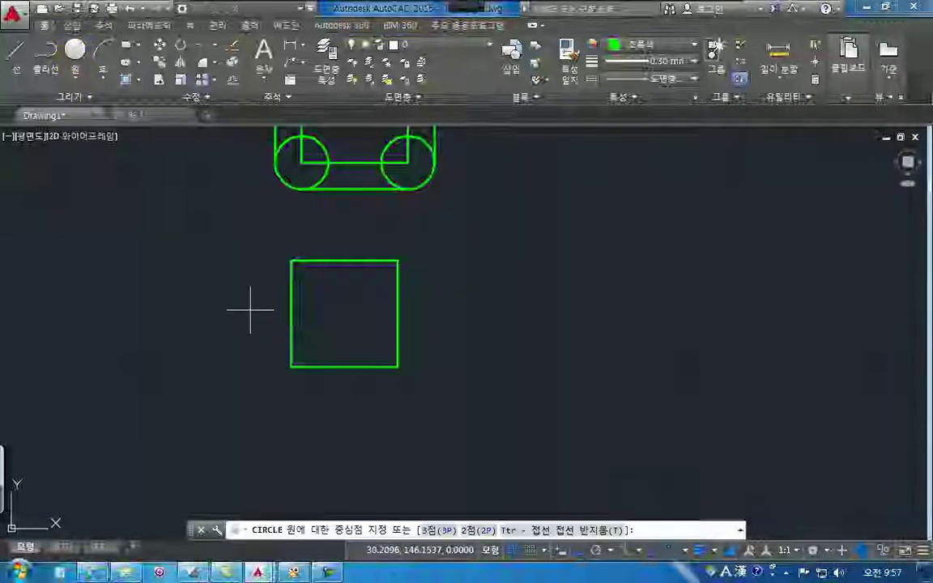
pyautogui.click(291, 366)
pyautogui.write('10')
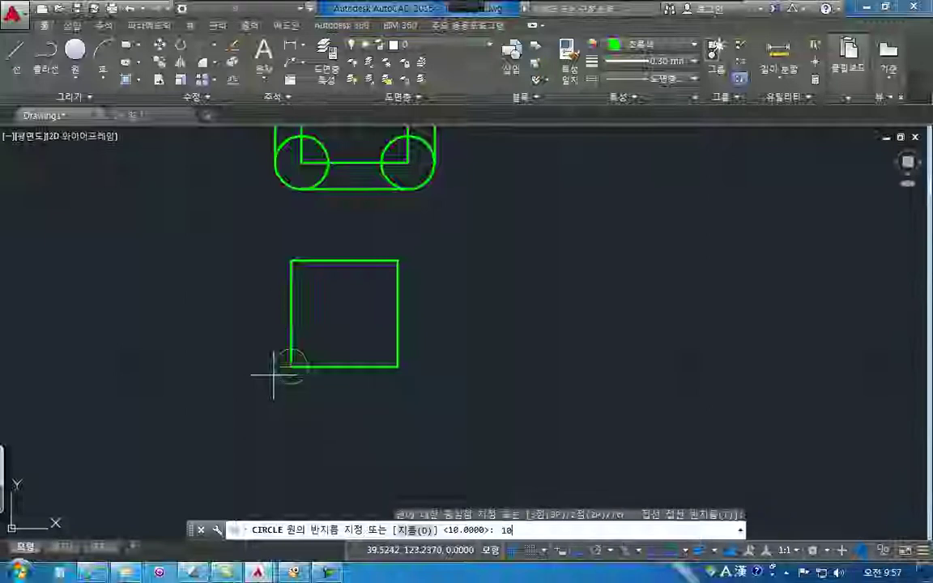
pyautogui.press('Return')
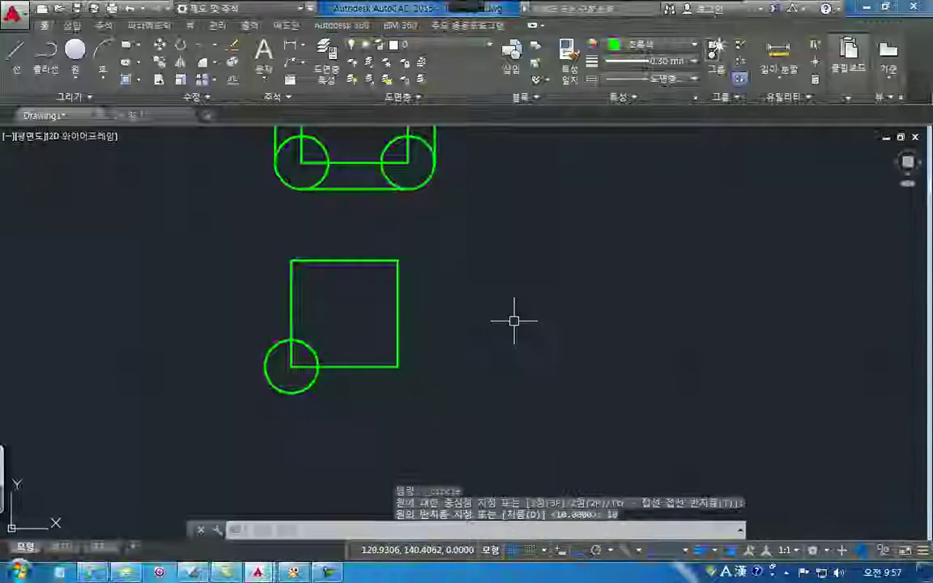
# Repeat the Circle command to start another circle
pyautogui.press('Return')
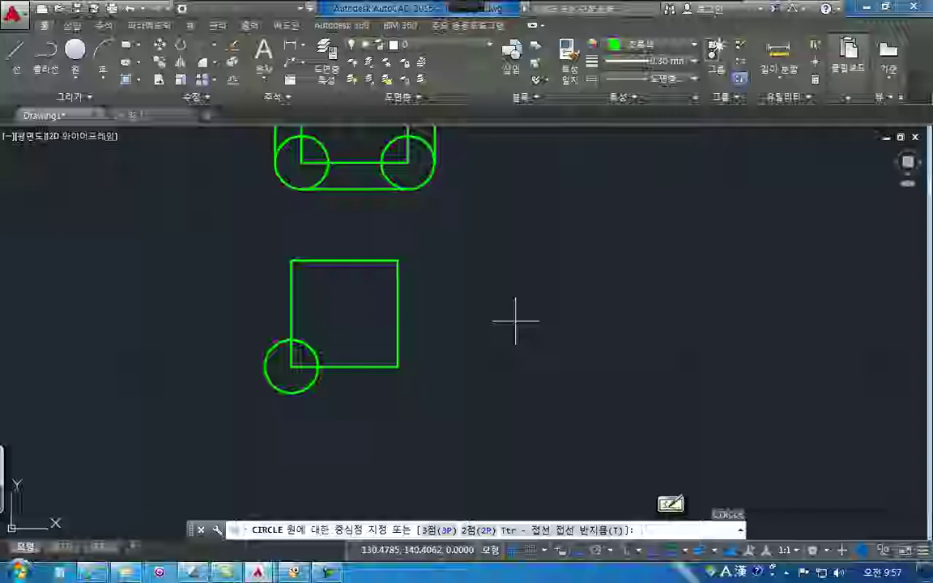
# Start a circle centered on the square's lower-right corner and paste a capture of its radius prompt into the ALSee image viewer
pyautogui.click(392, 369)
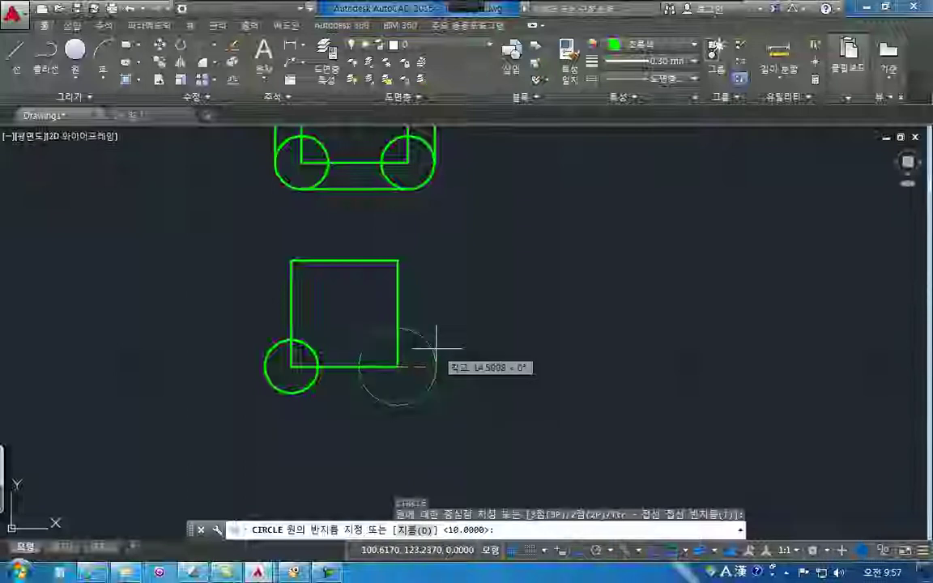
pyautogui.click(291, 572)
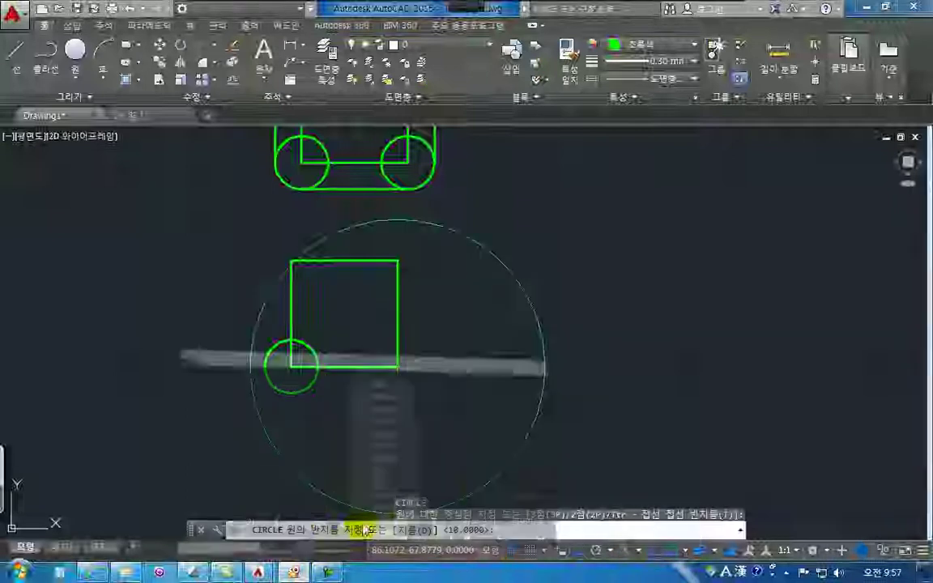
pyautogui.hotkey('ctrl', 'v')
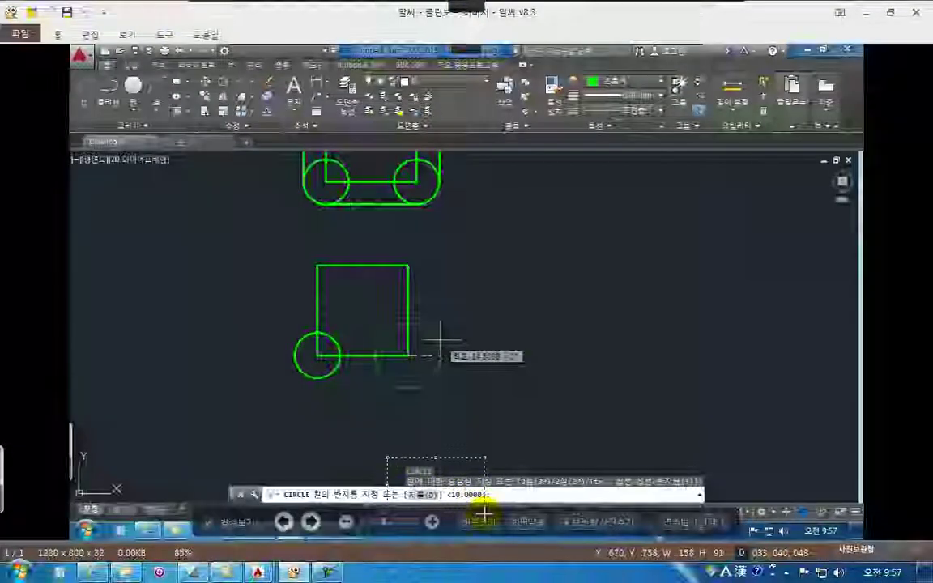
# Examine the circle radius prompt, its diameter option D and the value in angle brackets in the enlarged capture
pyautogui.scroll(8, 416, 479)
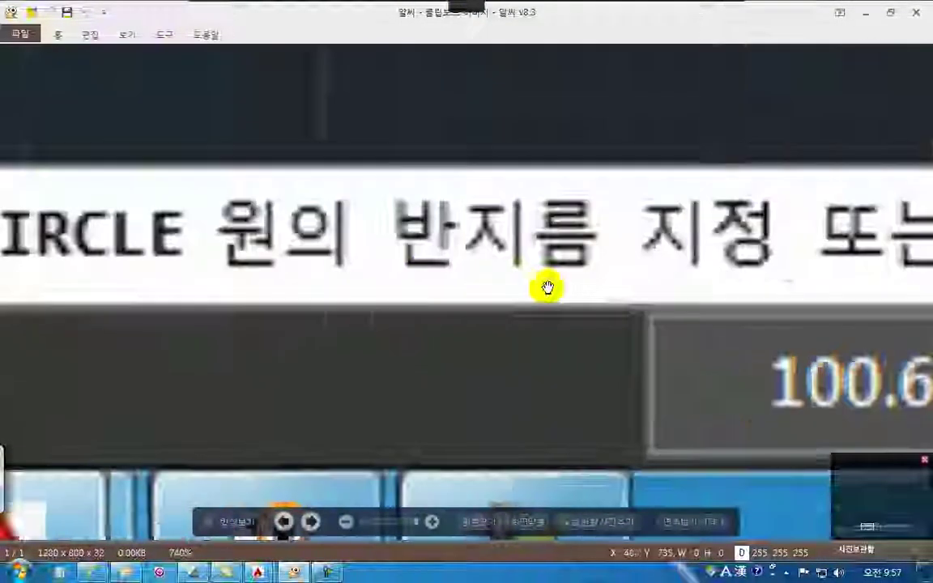
pyautogui.moveTo(291, 285); pyautogui.dragTo(437, 282)
pyautogui.moveTo(918, 250); pyautogui.dragTo(378, 290)
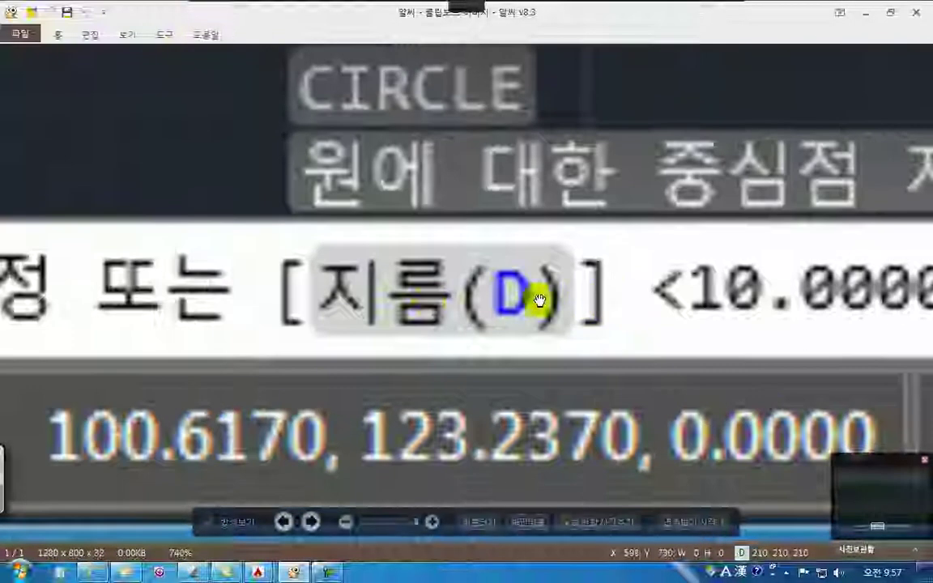
pyautogui.moveTo(537, 298); pyautogui.dragTo(925, 341)
pyautogui.moveTo(379, 313); pyautogui.dragTo(460, 309)
pyautogui.moveTo(903, 283); pyautogui.dragTo(391, 289)
pyautogui.moveTo(503, 305); pyautogui.dragTo(467, 298)
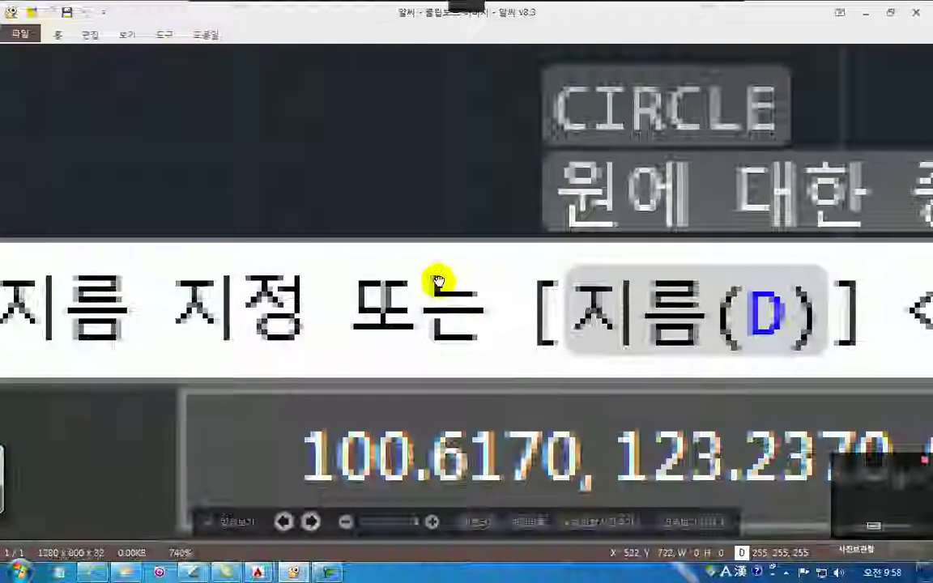
pyautogui.moveTo(323, 291); pyautogui.dragTo(486, 290)
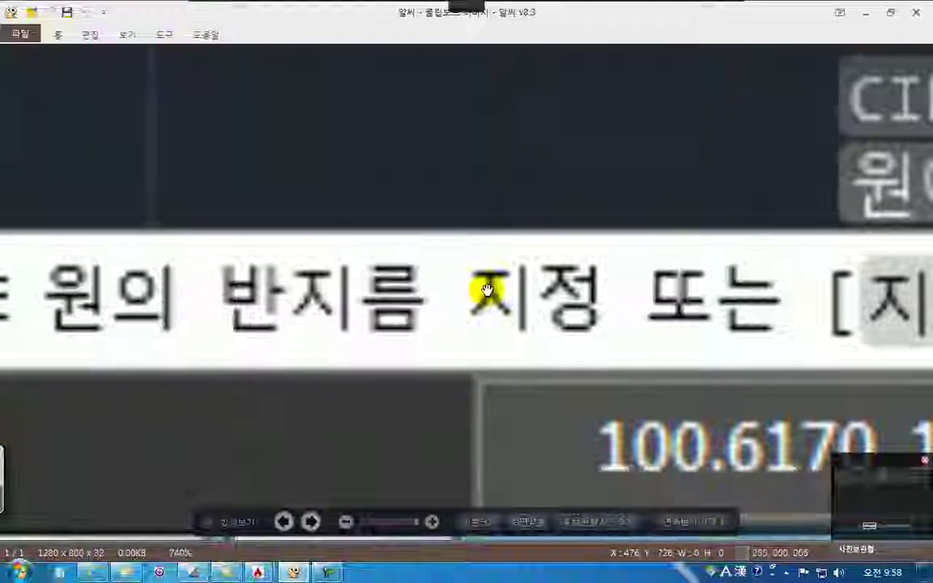
pyautogui.moveTo(594, 281); pyautogui.dragTo(193, 277)
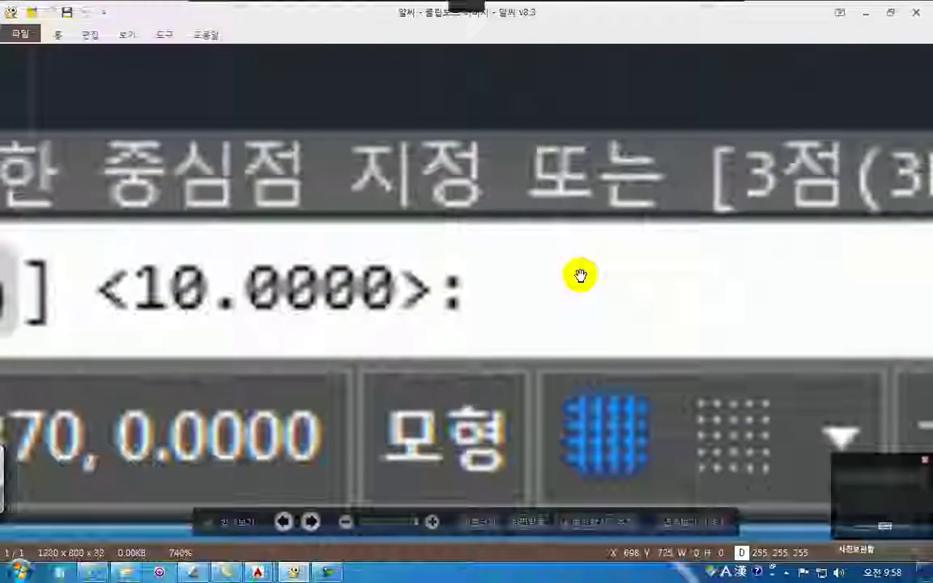
# Handwrite the white pen notes "① Enter ⇒ 이전 명령 (원)", "② 클릭" and "③ Enter" above the captured prompt
pyautogui.click(495, 24)
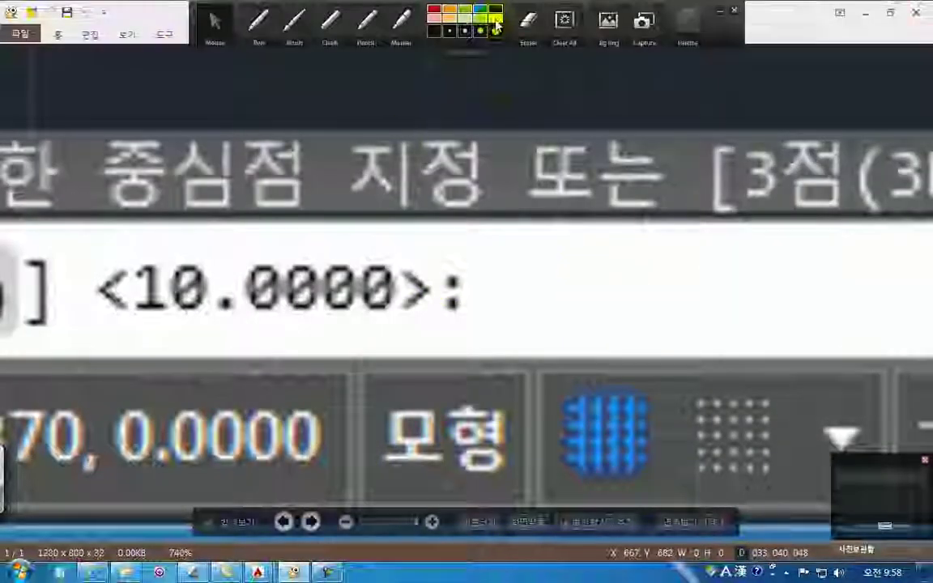
pyautogui.moveTo(509, 67)
pyautogui.mouseDown()
pyautogui.moveTo(512, 86)
pyautogui.moveTo(590, 83)
pyautogui.moveTo(573, 73)
pyautogui.moveTo(603, 71)
pyautogui.mouseUp()
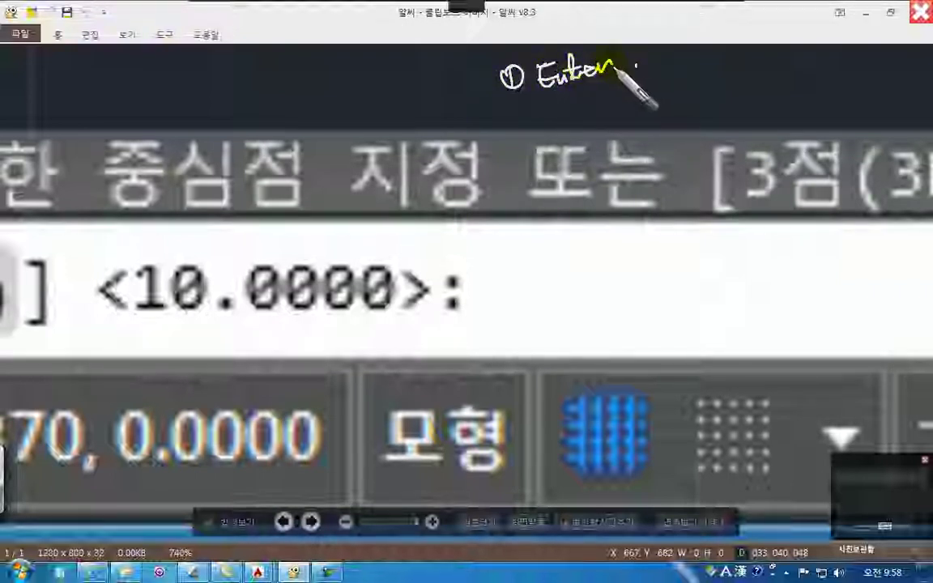
pyautogui.moveTo(517, 116); pyautogui.dragTo(528, 123)
pyautogui.moveTo(551, 109); pyautogui.dragTo(579, 123)
pyautogui.moveTo(588, 97); pyautogui.dragTo(590, 122)
pyautogui.moveTo(660, 101)
pyautogui.mouseDown()
pyautogui.moveTo(669, 110)
pyautogui.moveTo(672, 98)
pyautogui.moveTo(716, 108)
pyautogui.moveTo(740, 94)
pyautogui.moveTo(783, 100)
pyautogui.mouseUp()
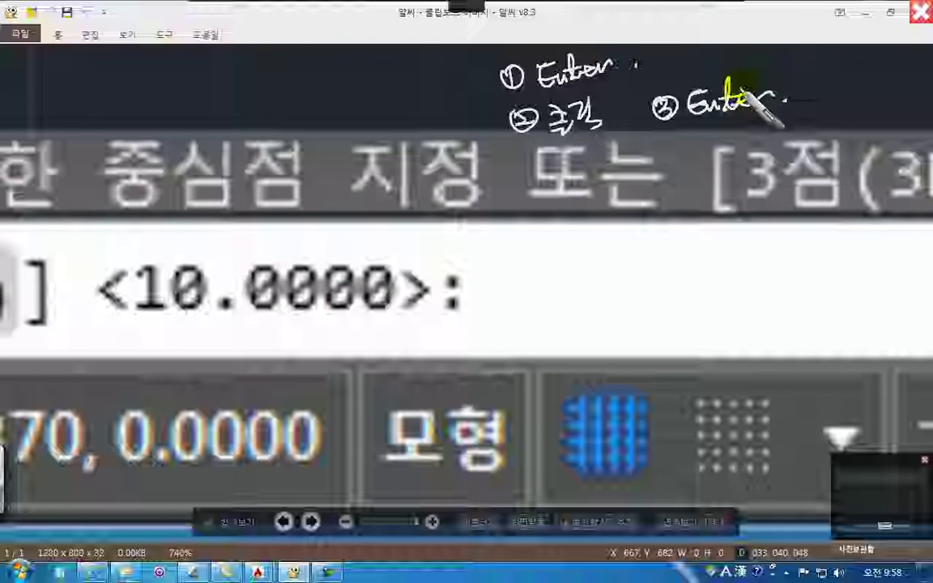
pyautogui.moveTo(642, 63)
pyautogui.mouseDown()
pyautogui.moveTo(651, 55)
pyautogui.moveTo(681, 63)
pyautogui.moveTo(700, 43)
pyautogui.moveTo(751, 64)
pyautogui.moveTo(771, 52)
pyautogui.mouseUp()
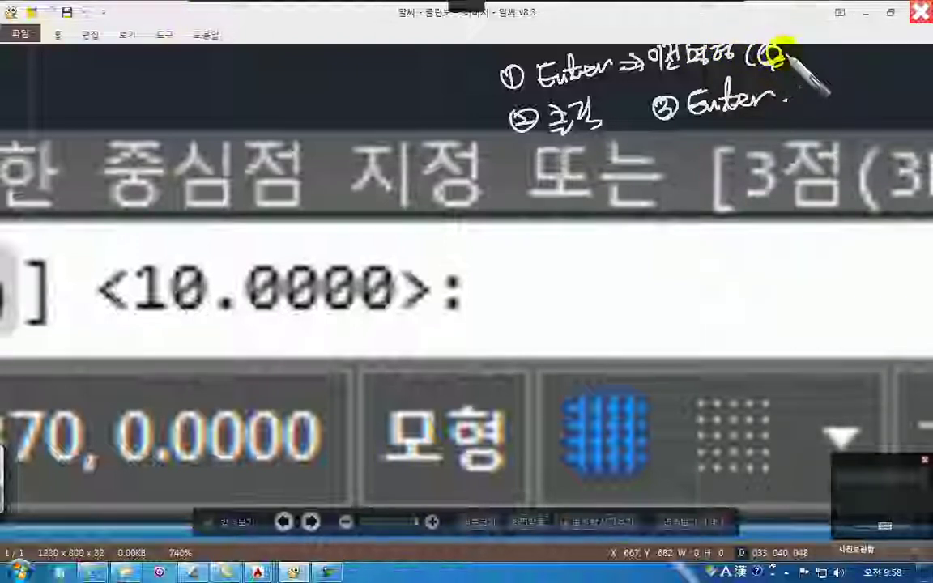
# Underline the ② 클릭 note, link it by arrow to a handwritten "중심점(선의 끝점", and underline the ③ Enter note
pyautogui.moveTo(508, 148); pyautogui.dragTo(615, 132)
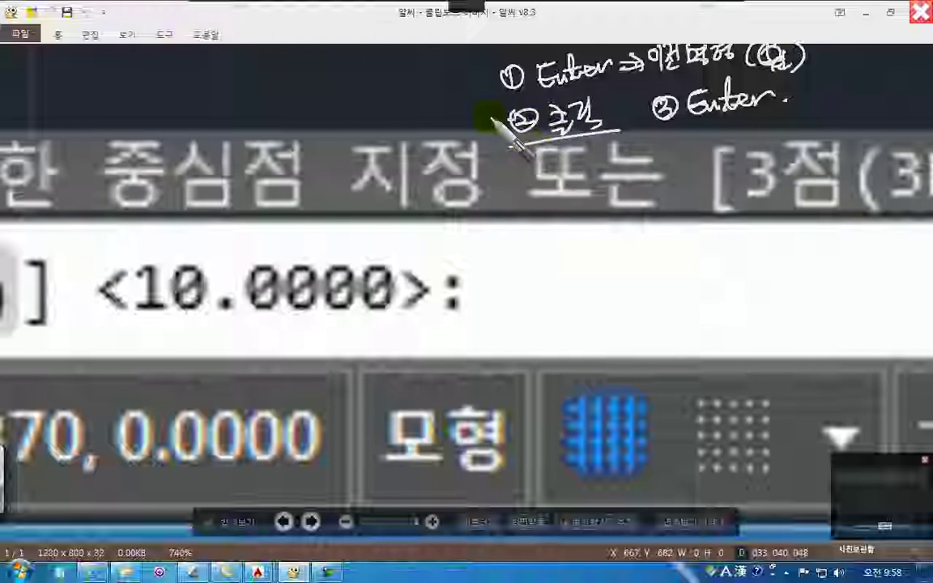
pyautogui.moveTo(517, 119); pyautogui.dragTo(428, 91)
pyautogui.moveTo(362, 70)
pyautogui.mouseDown()
pyautogui.moveTo(402, 86)
pyautogui.moveTo(408, 73)
pyautogui.moveTo(423, 82)
pyautogui.moveTo(427, 58)
pyautogui.moveTo(444, 80)
pyautogui.moveTo(472, 47)
pyautogui.moveTo(485, 66)
pyautogui.mouseUp()
pyautogui.moveTo(632, 135); pyautogui.dragTo(771, 123)
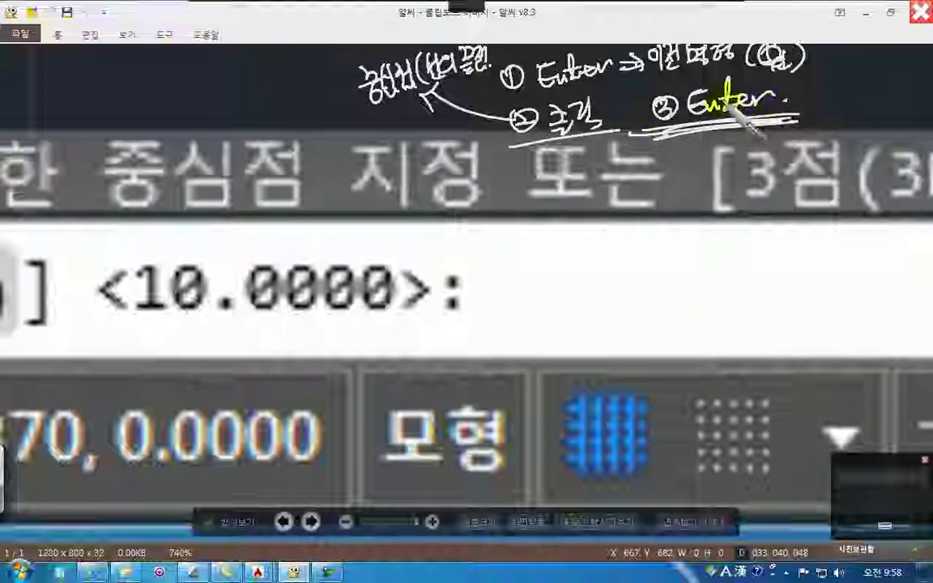
# Circle the ③ Enter note in red and write a circled "반지름" beneath it
pyautogui.moveTo(489, 6)
pyautogui.click(434, 11)
pyautogui.moveTo(713, 126); pyautogui.dragTo(734, 120)
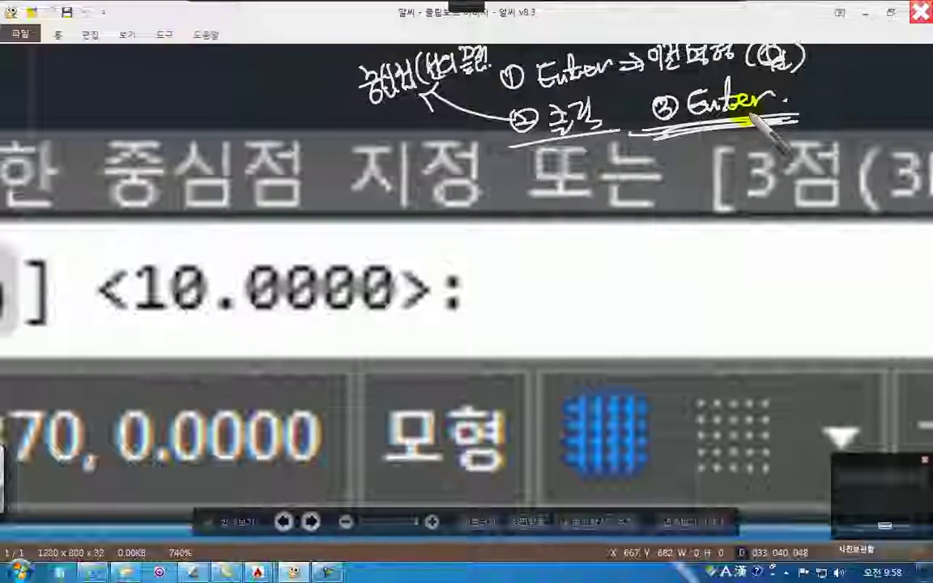
pyautogui.moveTo(760, 75); pyautogui.dragTo(684, 185)
pyautogui.moveTo(723, 147); pyautogui.dragTo(735, 170)
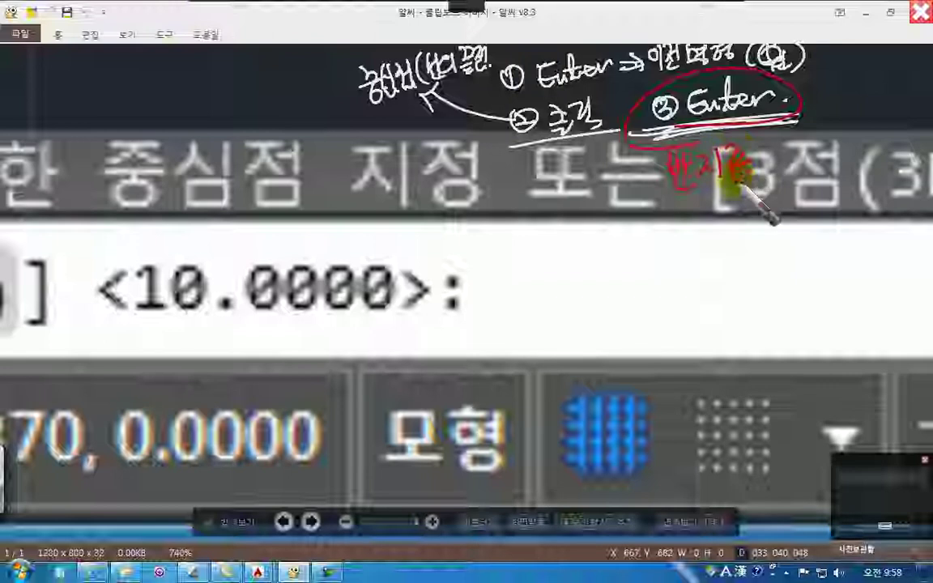
pyautogui.moveTo(664, 209); pyautogui.dragTo(790, 162)
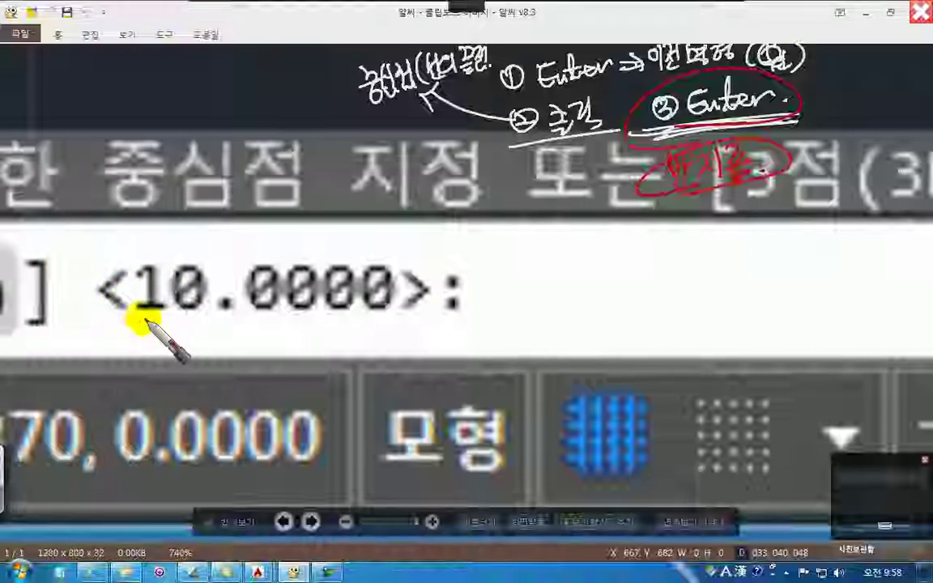
# Underline <10.0000> in the captured prompt with repeated red strokes
pyautogui.moveTo(137, 317); pyautogui.dragTo(398, 320)
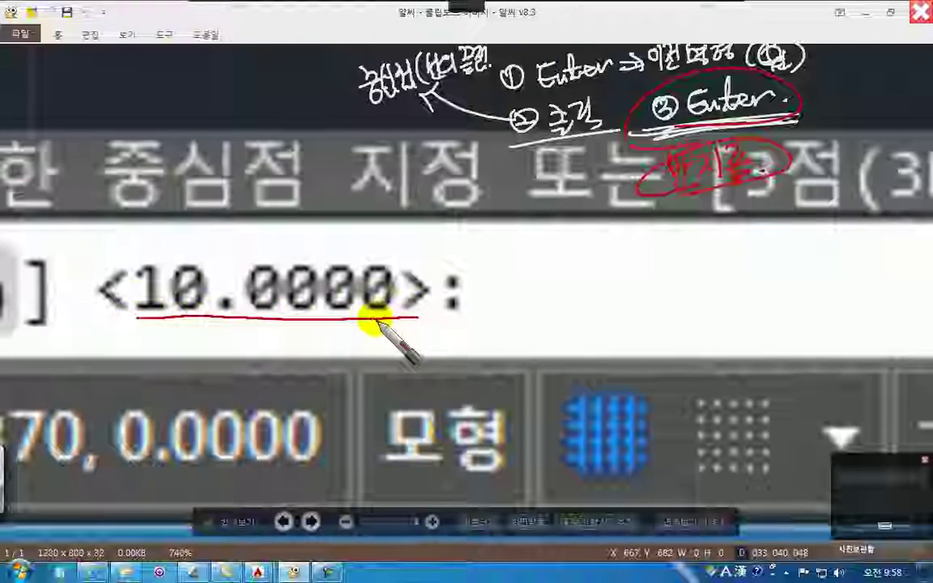
pyautogui.moveTo(105, 316); pyautogui.dragTo(422, 316)
pyautogui.moveTo(114, 312); pyautogui.dragTo(415, 316)
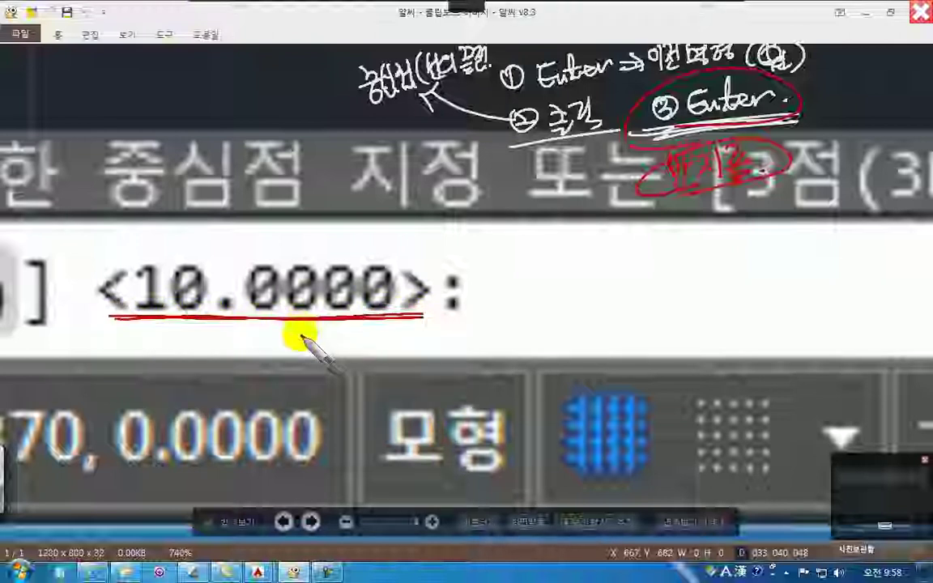
pyautogui.moveTo(513, 258)
pyautogui.mouseDown()
pyautogui.moveTo(565, 304)
pyautogui.moveTo(526, 244)
pyautogui.moveTo(662, 274)
pyautogui.moveTo(528, 265)
pyautogui.mouseUp()
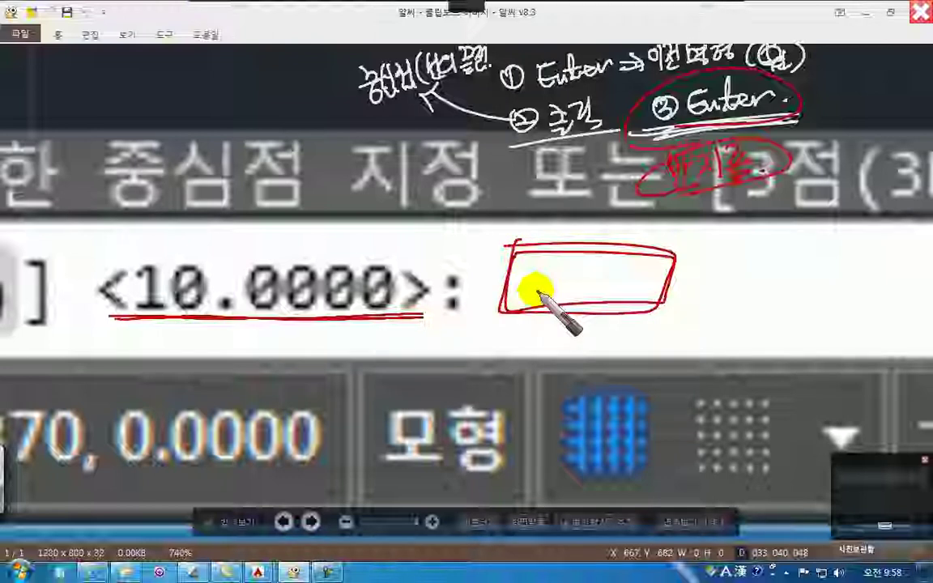
pyautogui.moveTo(666, 248)
pyautogui.mouseDown()
pyautogui.moveTo(537, 208)
pyautogui.moveTo(537, 277)
pyautogui.moveTo(635, 254)
pyautogui.moveTo(660, 271)
pyautogui.mouseUp()
pyautogui.press('p')
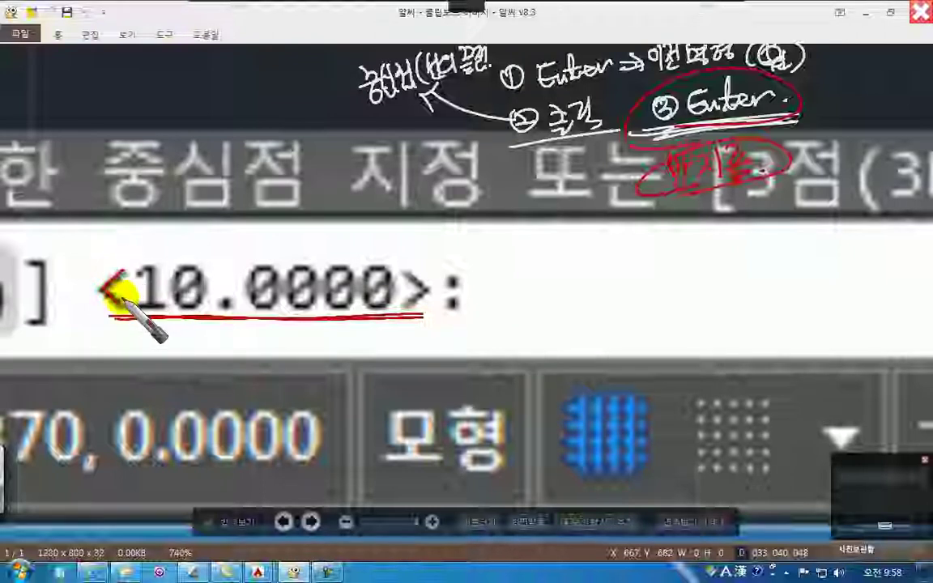
# Trace the angle brackets around 10.0000 in red and draw an empty pair with a wavy underline beside the prompt
pyautogui.moveTo(406, 271)
pyautogui.mouseDown()
pyautogui.moveTo(427, 281)
pyautogui.moveTo(428, 306)
pyautogui.mouseUp()
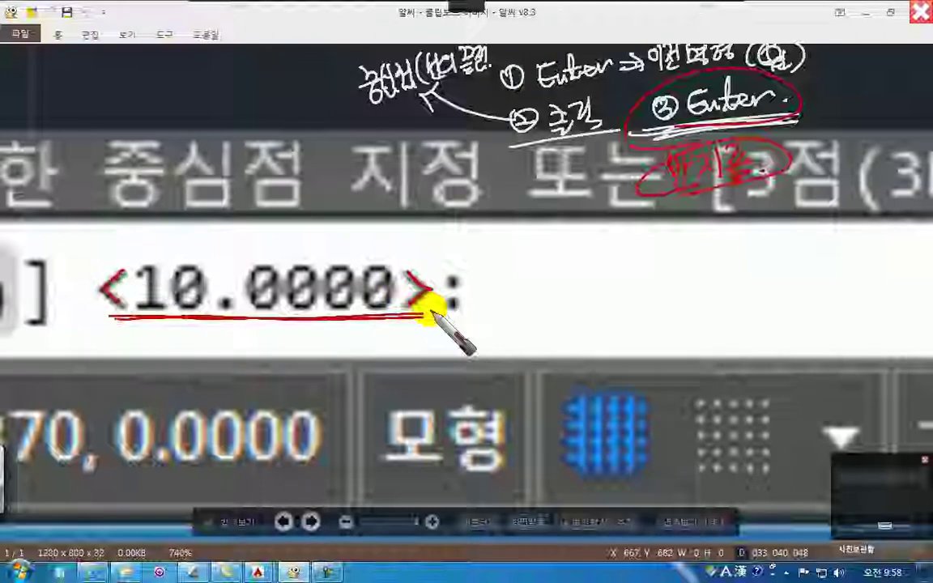
pyautogui.moveTo(553, 242); pyautogui.dragTo(553, 278)
pyautogui.moveTo(609, 241); pyautogui.dragTo(611, 279)
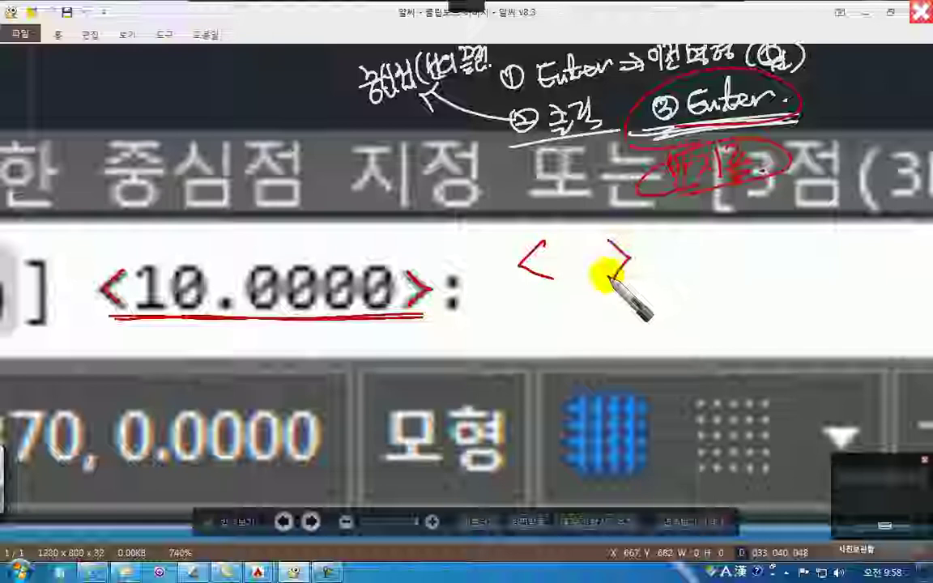
pyautogui.moveTo(517, 285); pyautogui.dragTo(642, 289)
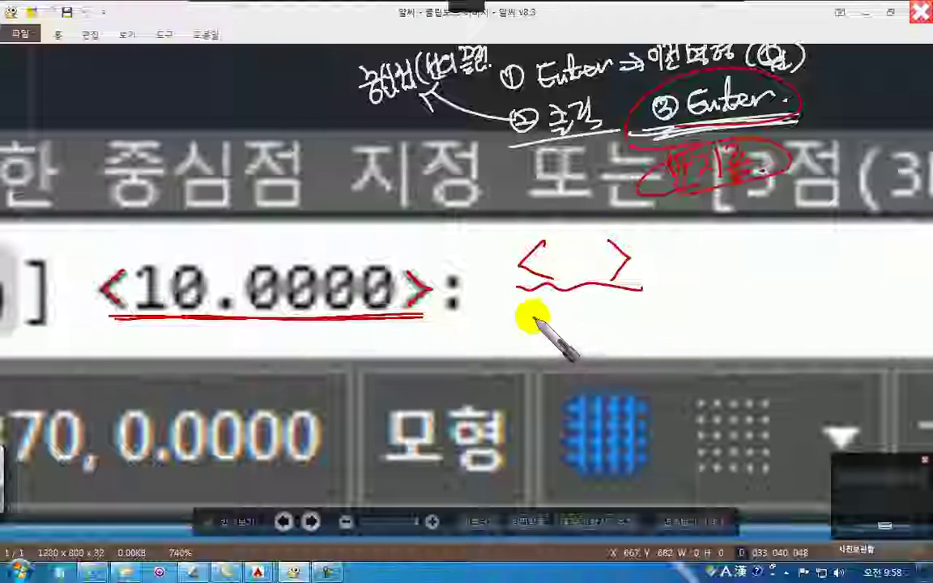
# Handwrite "문자, 숫자, 기호, 좌표 ..." in red beneath the empty angle brackets
pyautogui.moveTo(535, 314)
pyautogui.mouseDown()
pyautogui.moveTo(579, 323)
pyautogui.moveTo(588, 307)
pyautogui.moveTo(608, 329)
pyautogui.moveTo(609, 309)
pyautogui.moveTo(619, 336)
pyautogui.moveTo(651, 304)
pyautogui.moveTo(684, 309)
pyautogui.mouseUp()
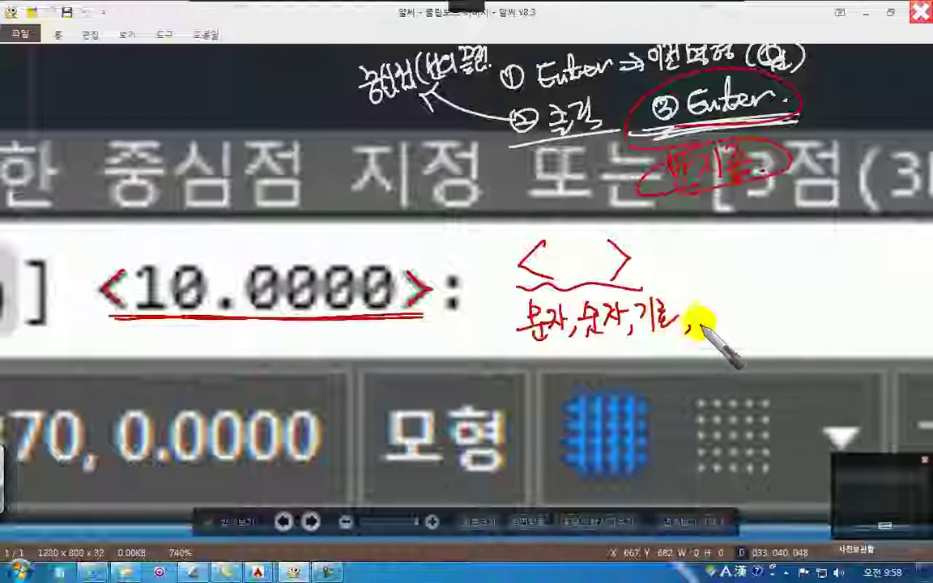
pyautogui.moveTo(701, 321)
pyautogui.mouseDown()
pyautogui.moveTo(729, 314)
pyautogui.moveTo(740, 326)
pyautogui.mouseUp()
pyautogui.click(755, 323)
pyautogui.click(775, 309)
pyautogui.click(801, 314)
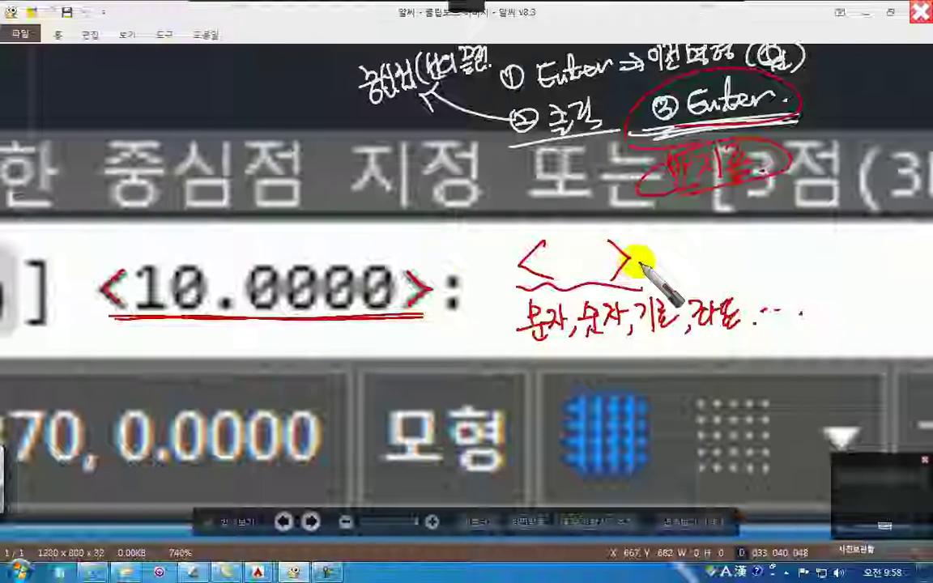
# Sketch red parentheses after the prompt's colon with arrows leading from 10.0000 to them, and underline the ③ Enter note in red
pyautogui.moveTo(476, 276); pyautogui.dragTo(479, 321)
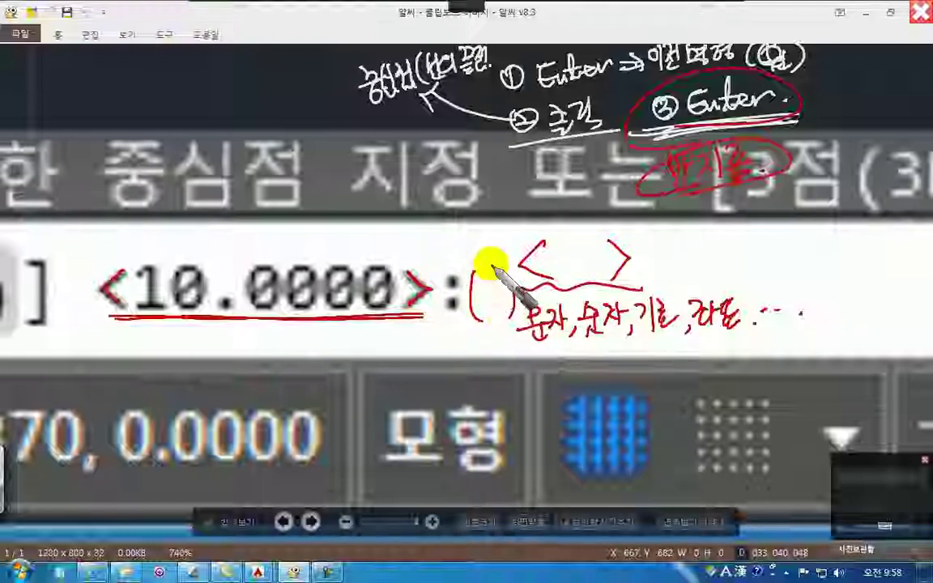
pyautogui.moveTo(466, 331); pyautogui.dragTo(488, 348)
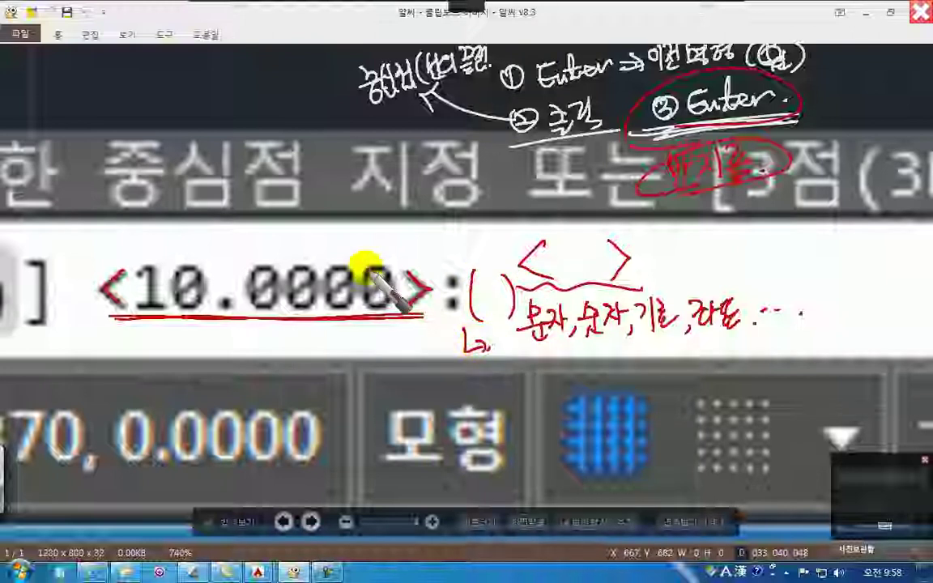
pyautogui.moveTo(359, 270)
pyautogui.mouseDown()
pyautogui.moveTo(458, 247)
pyautogui.moveTo(509, 318)
pyautogui.mouseUp()
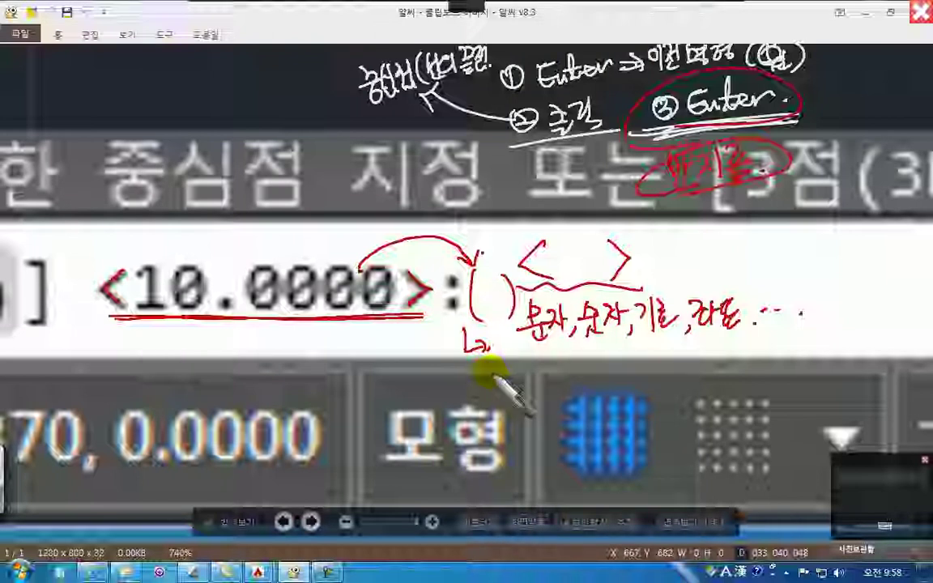
pyautogui.moveTo(616, 126); pyautogui.dragTo(721, 128)
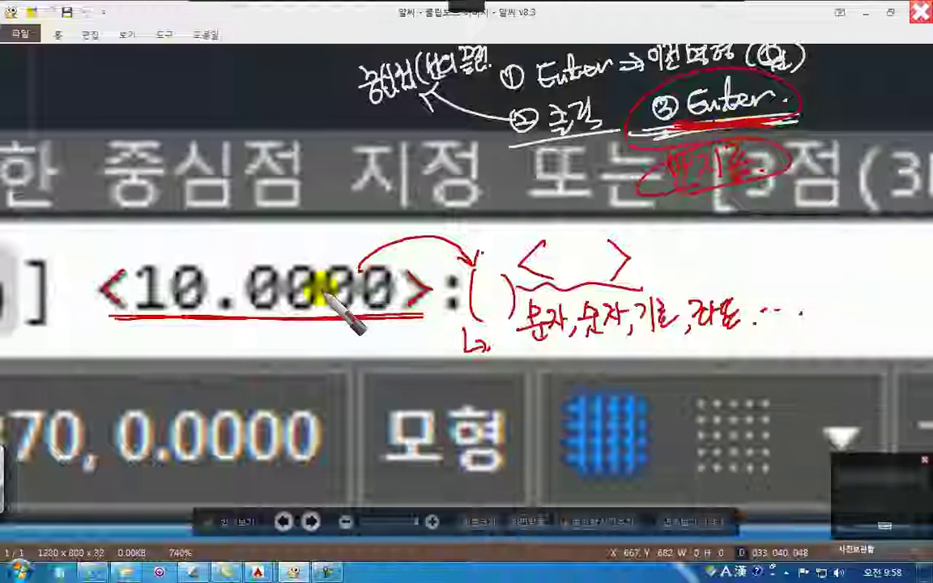
pyautogui.moveTo(397, 247)
pyautogui.mouseDown()
pyautogui.moveTo(426, 240)
pyautogui.moveTo(490, 260)
pyautogui.mouseUp()
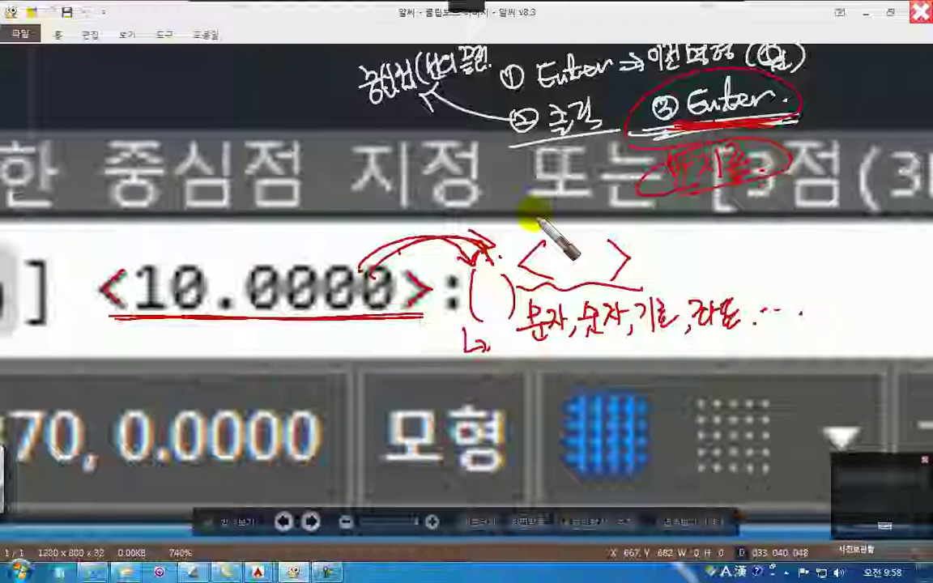
# Close the annotations, return to AutoCAD and accept the default radius 10 for the circle at the square's lower-right corner
pyautogui.click(923, 14)
pyautogui.click(866, 14)
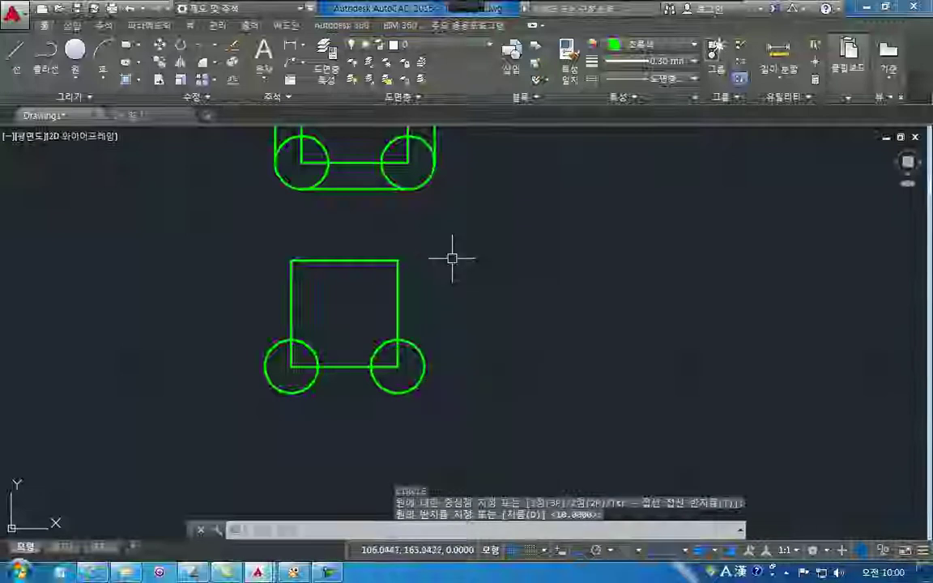
# Draw circles with the default radius 10 centered on the square's upper-right and upper-left corners
pyautogui.press('Return')
pyautogui.click(401, 260)
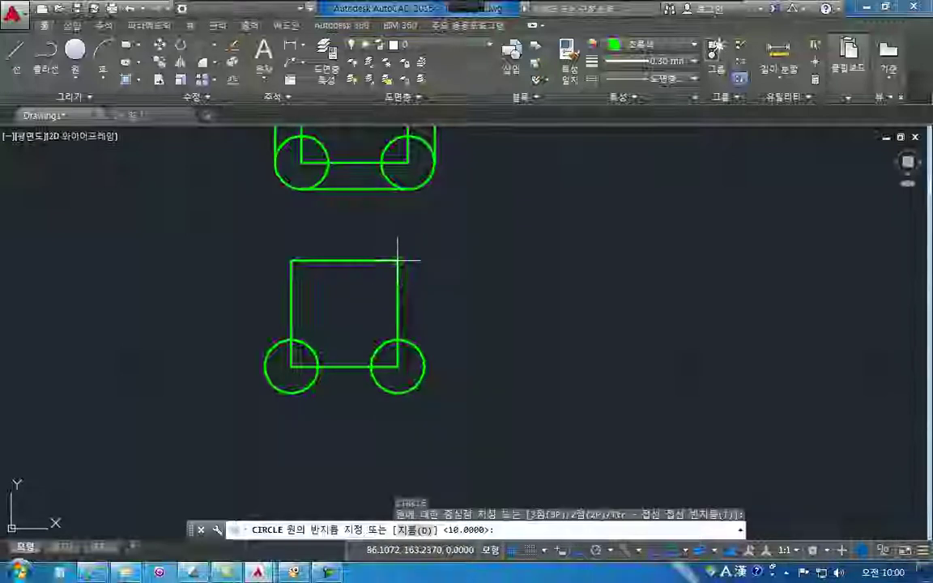
pyautogui.press('Return')
pyautogui.press('Return')
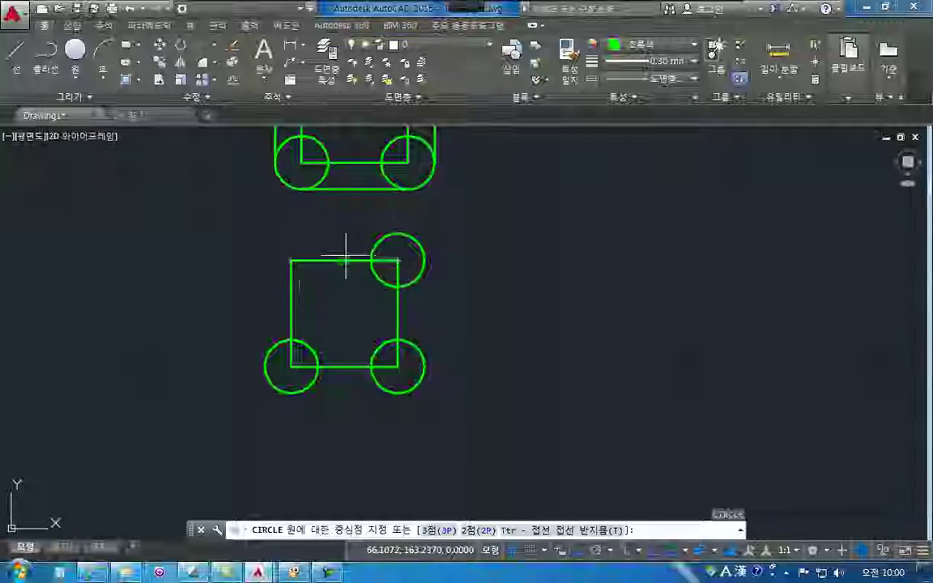
pyautogui.click(293, 261)
pyautogui.press('Return')
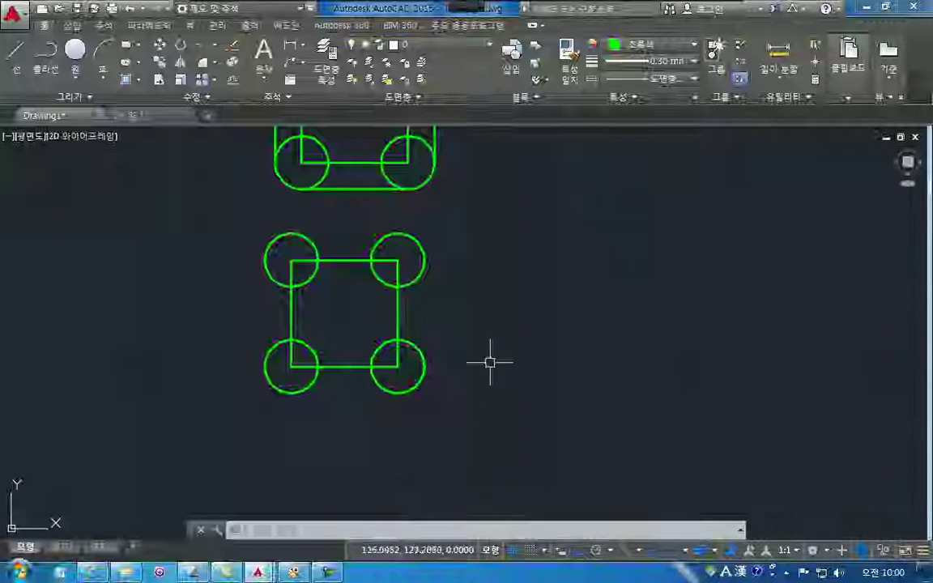
# Undo the four circles at the corners of the lower square
pyautogui.hotkey('ctrl', 'z')
pyautogui.hotkey('ctrl', 'z')
pyautogui.hotkey('ctrl', 'z')
pyautogui.hotkey('ctrl', 'z')
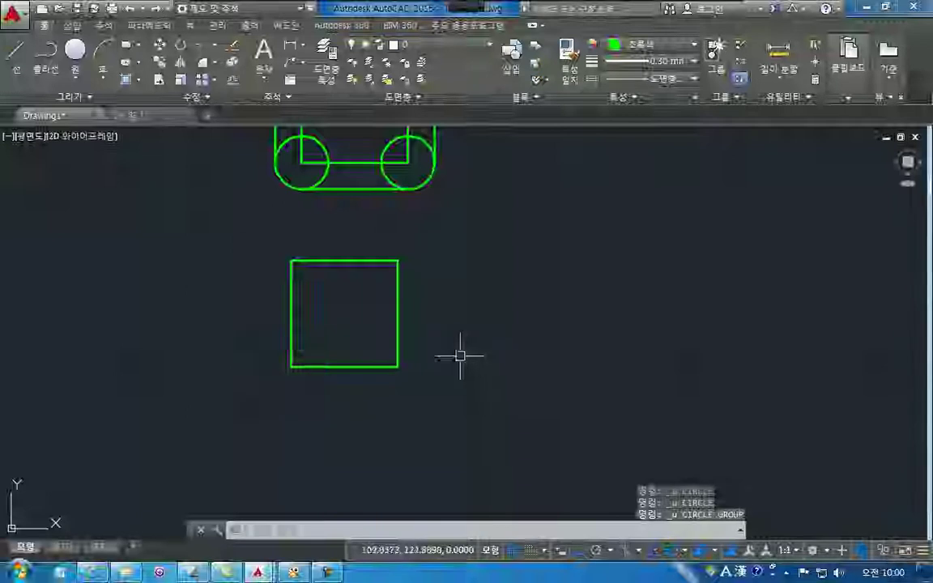
# Draw a radius 10 circle centered on the lower square's lower-left corner
pyautogui.click(74, 50)
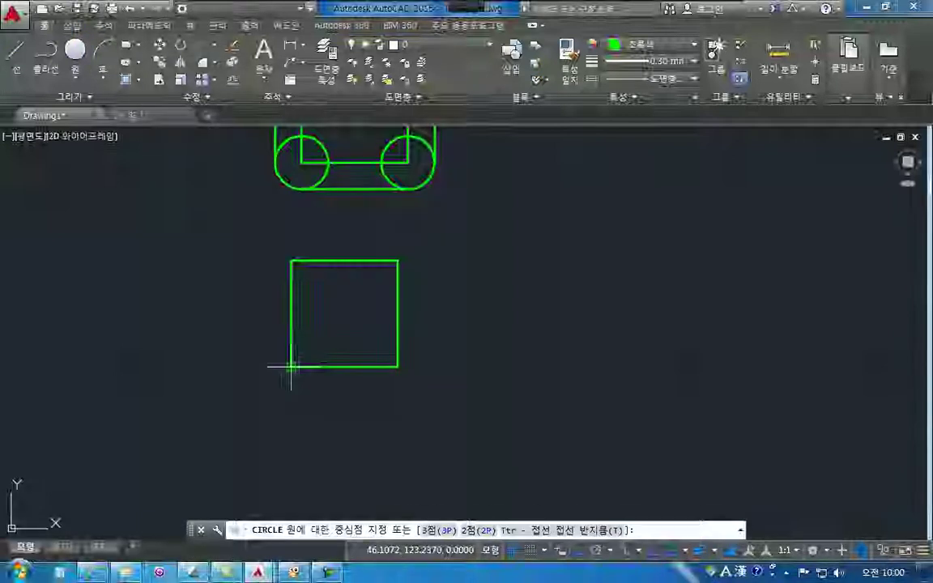
pyautogui.click(289, 367)
pyautogui.write('10')
pyautogui.press('Return')
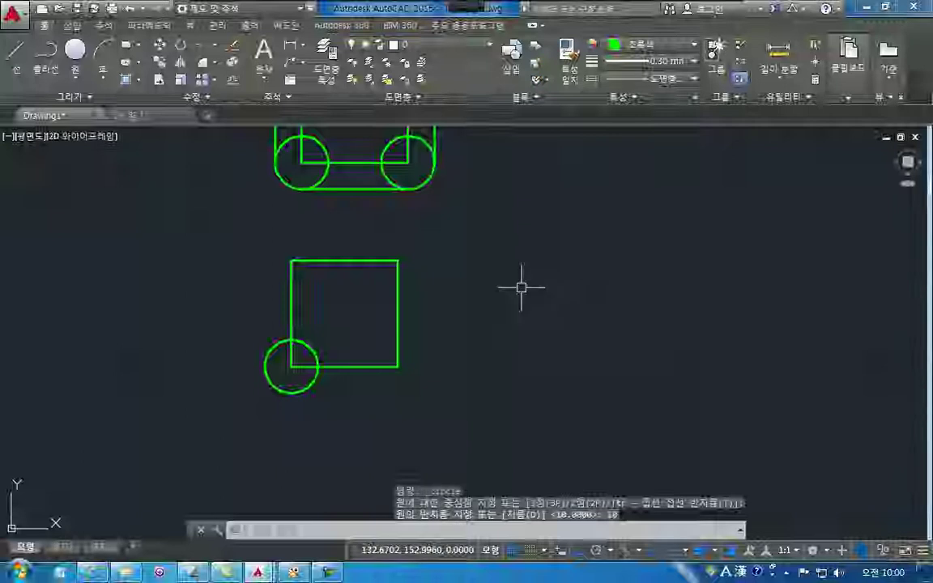
# Draw circles with the default radius 10 centered on the square's lower-right, upper-right and upper-left corners
pyautogui.press('Return')
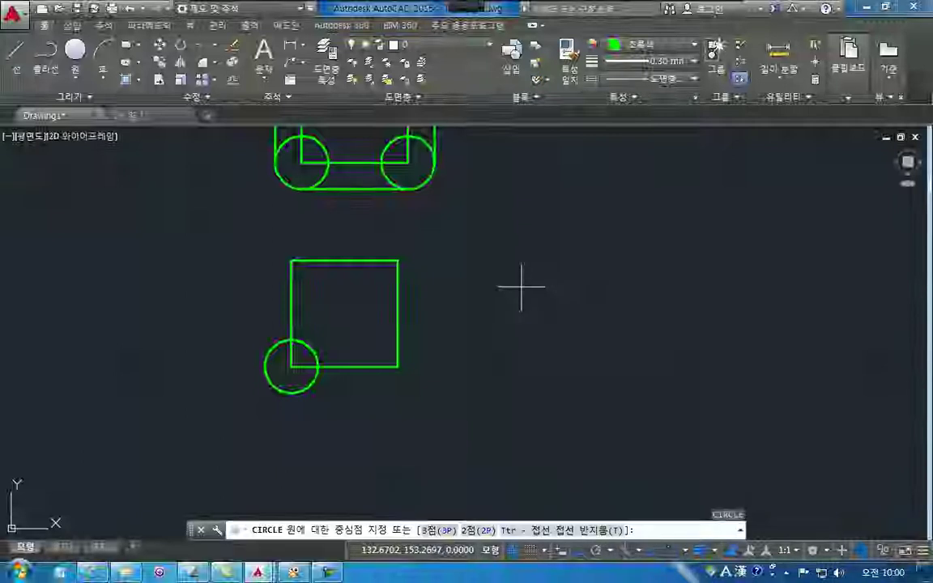
pyautogui.click(398, 367)
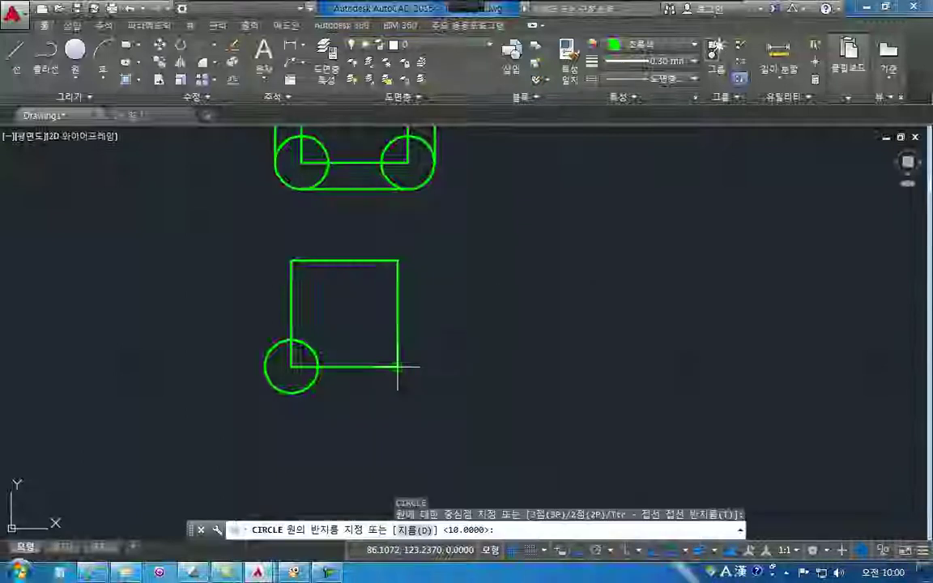
pyautogui.press('Return')
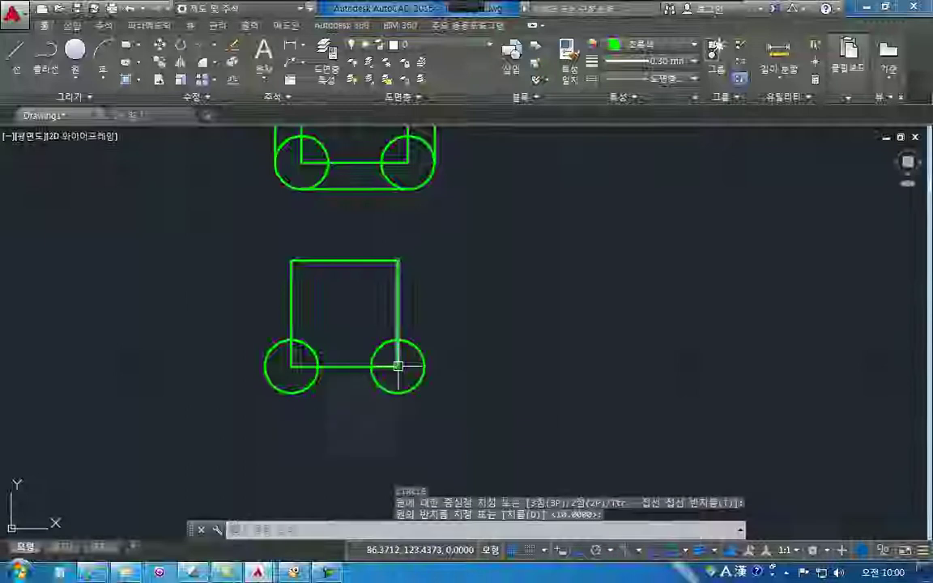
pyautogui.press('Return')
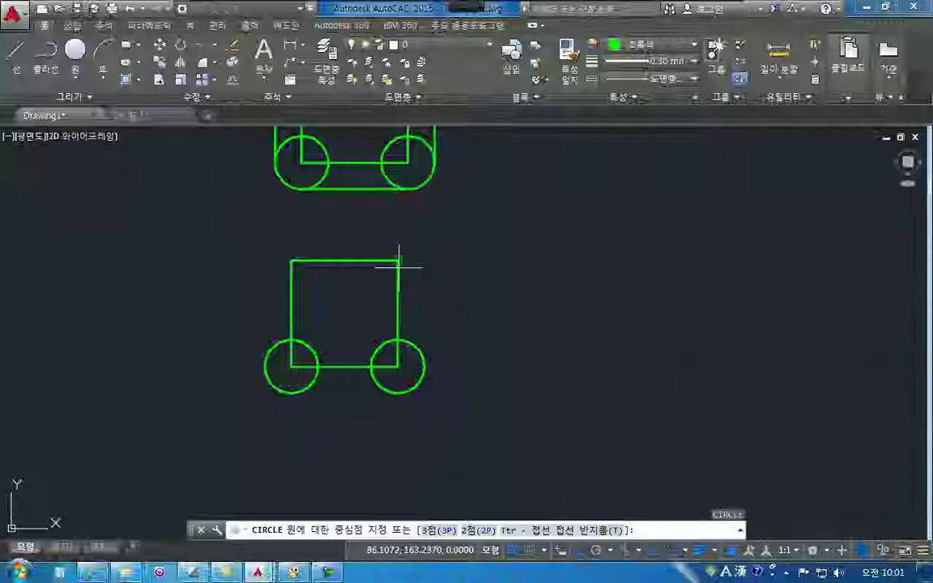
pyautogui.click(397, 262)
pyautogui.press('Return')
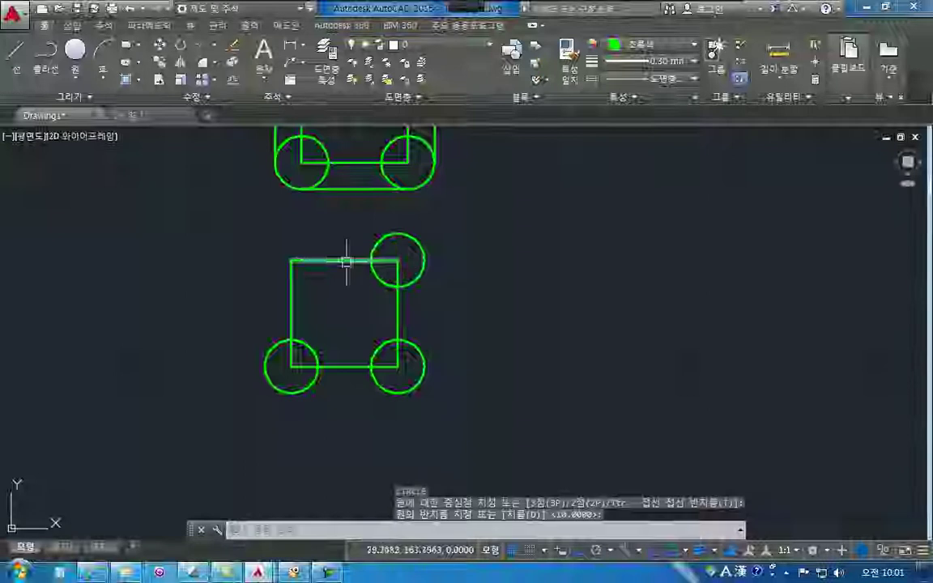
pyautogui.press('Return')
pyautogui.click(291, 260)
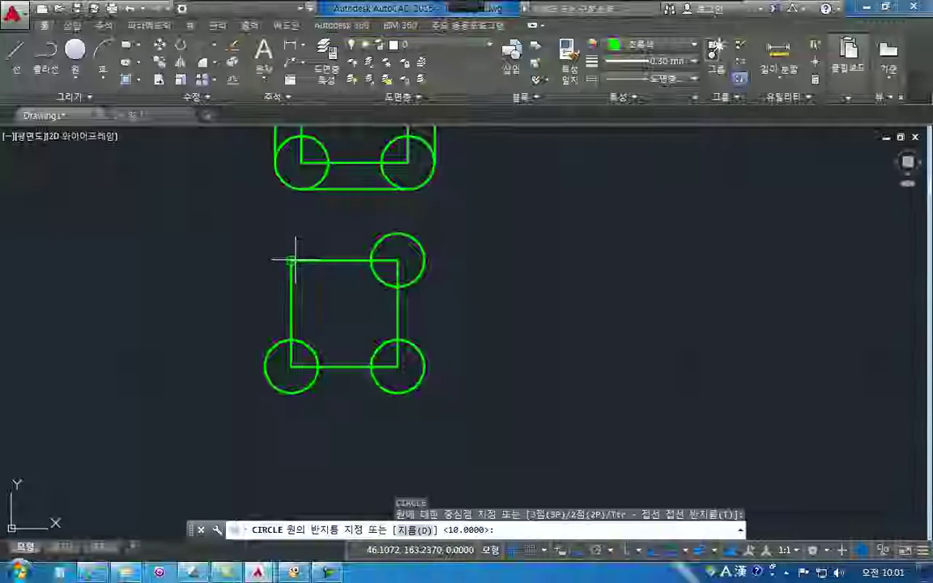
pyautogui.press('Return')
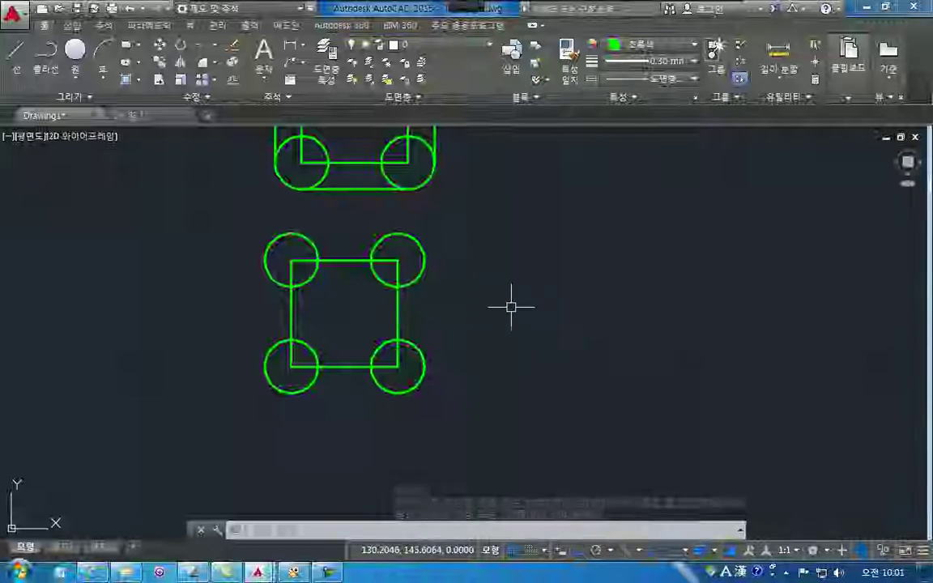
# Draw a line joining the left quadrants of the two left circles and one joining the bottom quadrants of the two lower circles
pyautogui.click(14, 62)
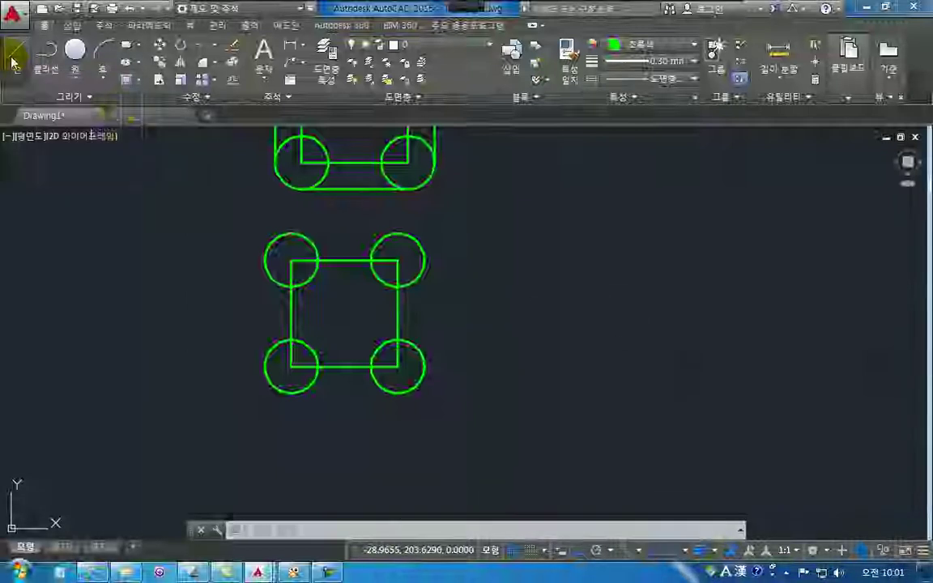
pyautogui.click(264, 365)
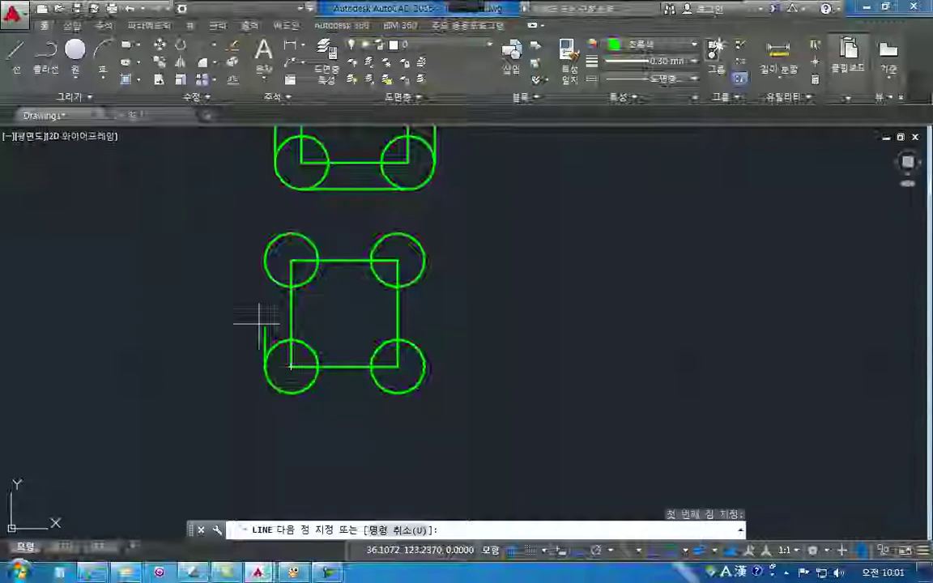
pyautogui.click(264, 260)
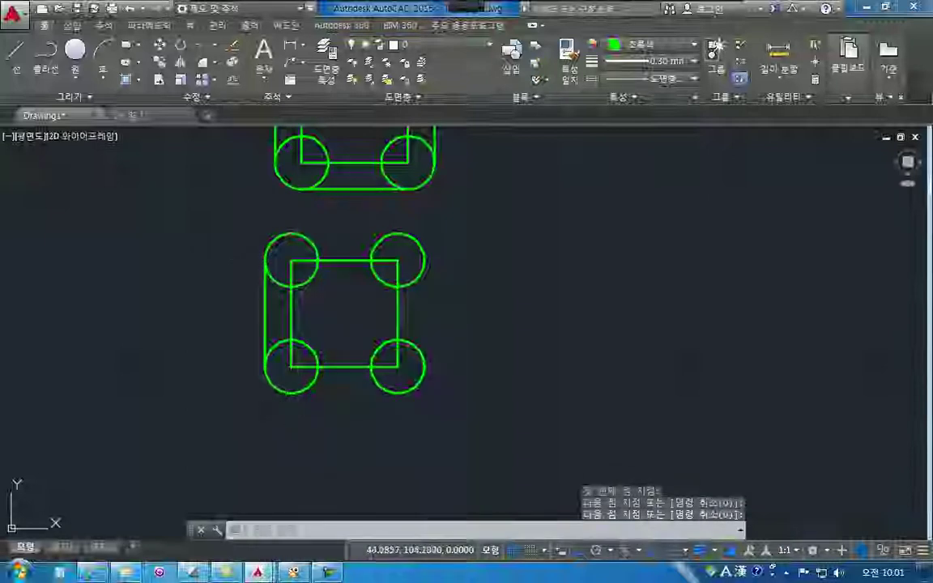
pyautogui.press('space')
pyautogui.click(292, 393)
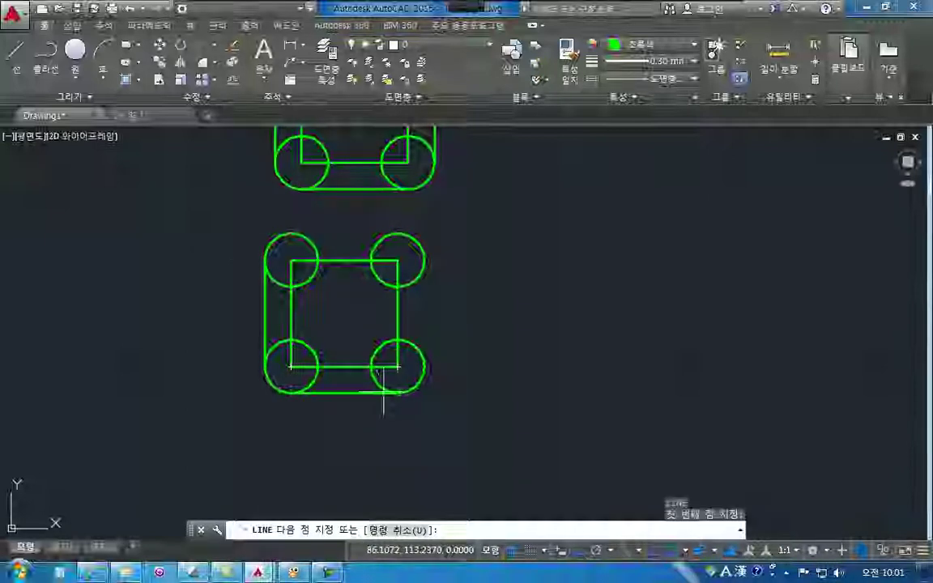
pyautogui.click(398, 392)
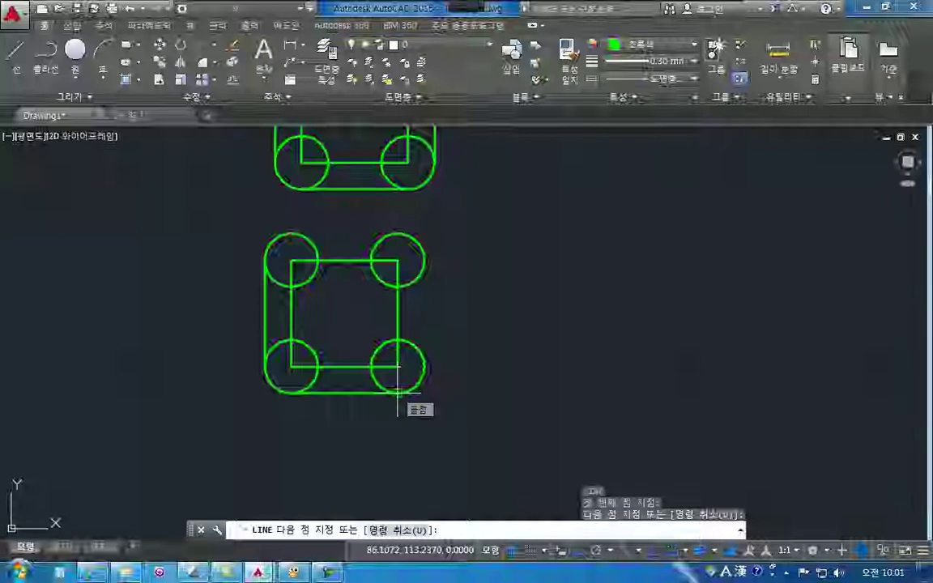
pyautogui.press('space')
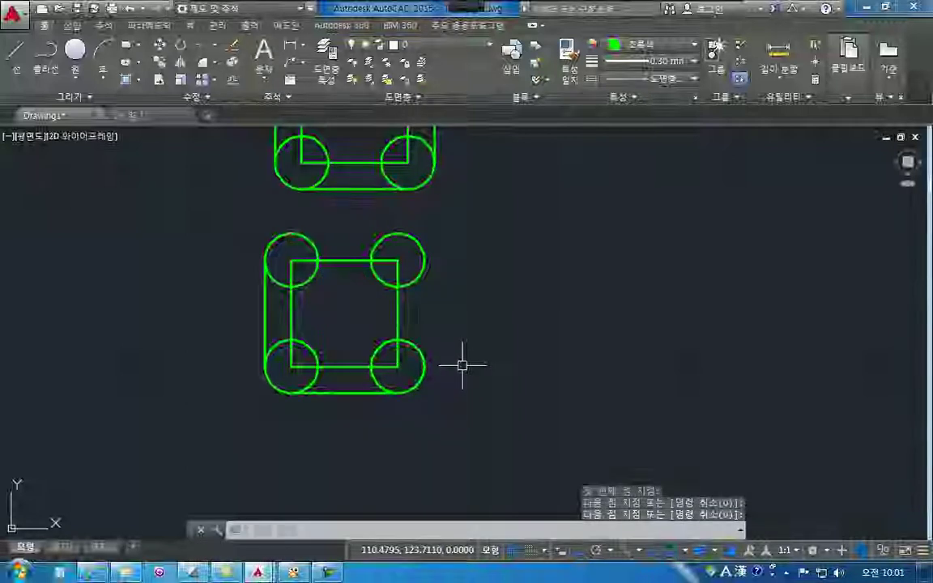
# Draw a line joining the right quadrants of the two right circles and one joining the top quadrants of the two upper circles
pyautogui.press('space')
pyautogui.click(425, 368)
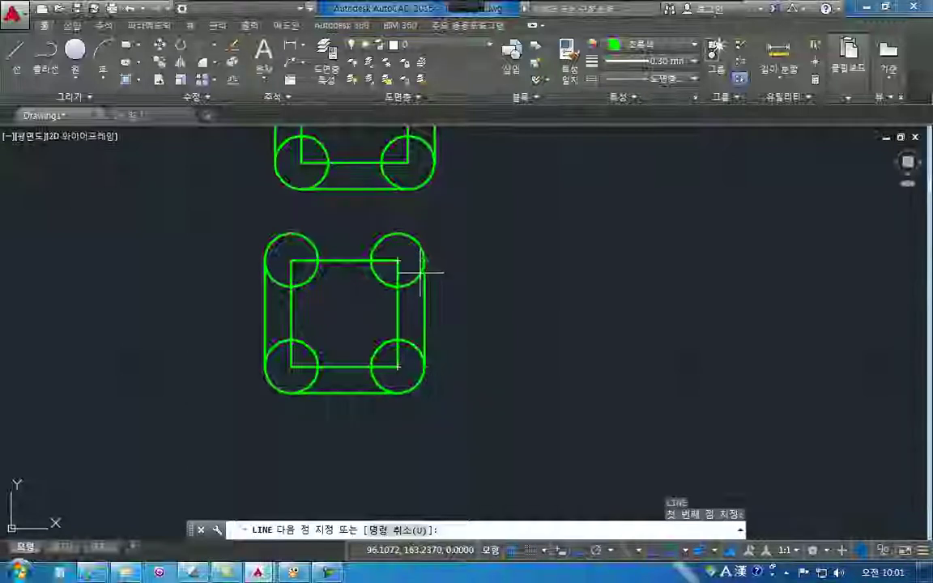
pyautogui.press('space')
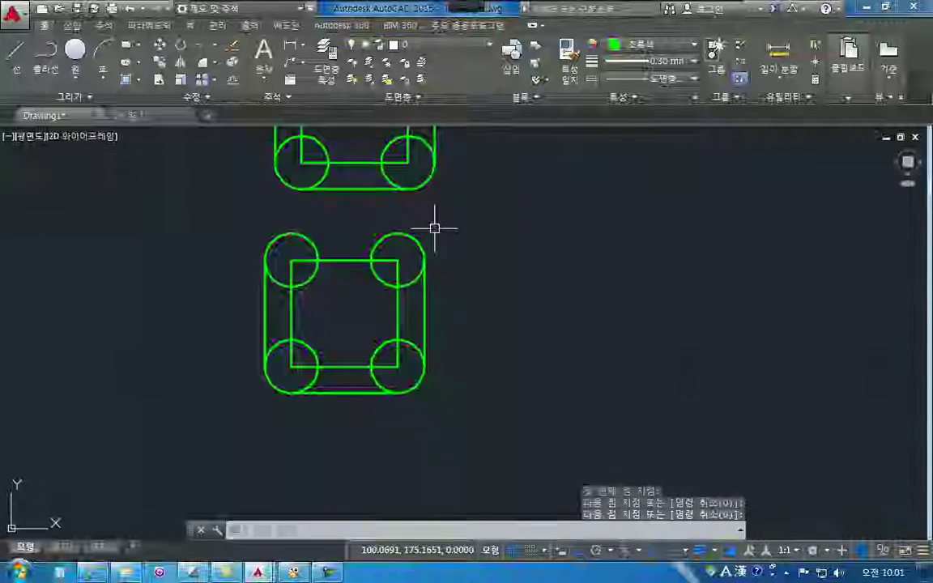
pyautogui.press('space')
pyautogui.click(397, 233)
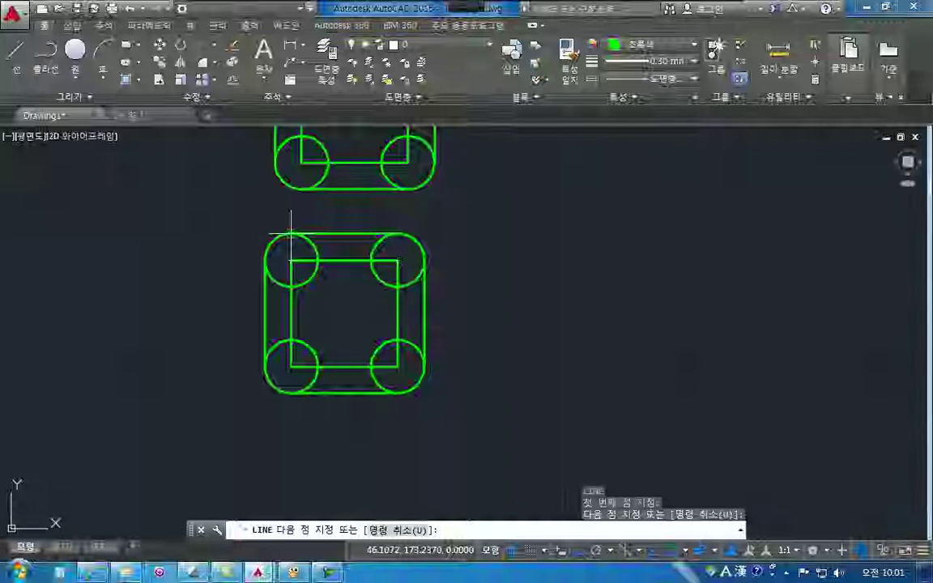
pyautogui.click(290, 235)
pyautogui.press('space')
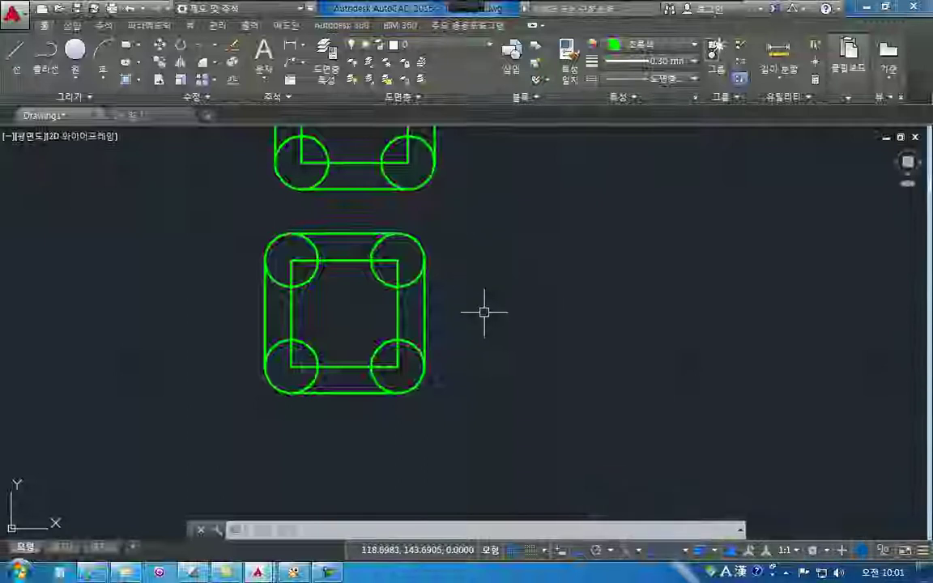
# Draw a horizontal line about 58 units long in the empty space right of the finished figure
pyautogui.write('l')
pyautogui.press('Return')
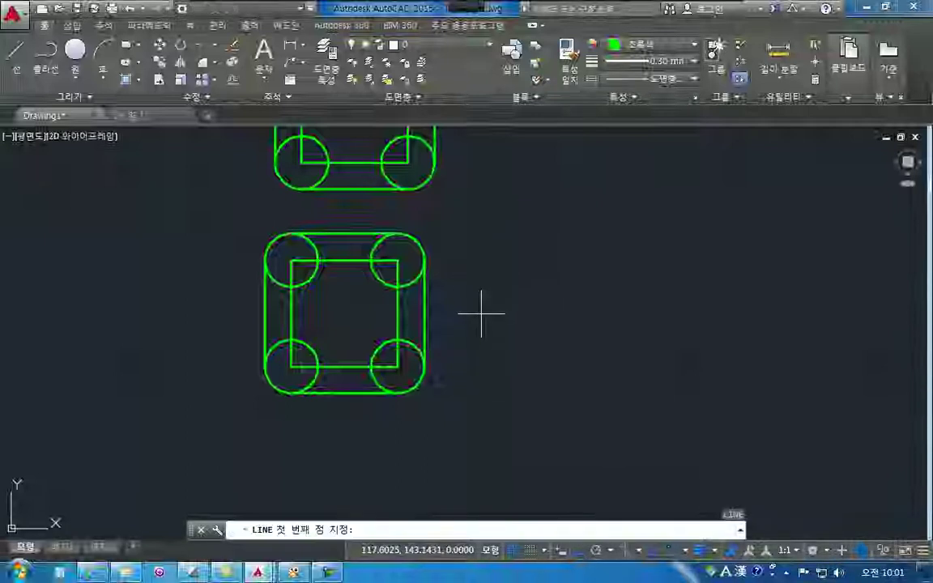
pyautogui.click(475, 313)
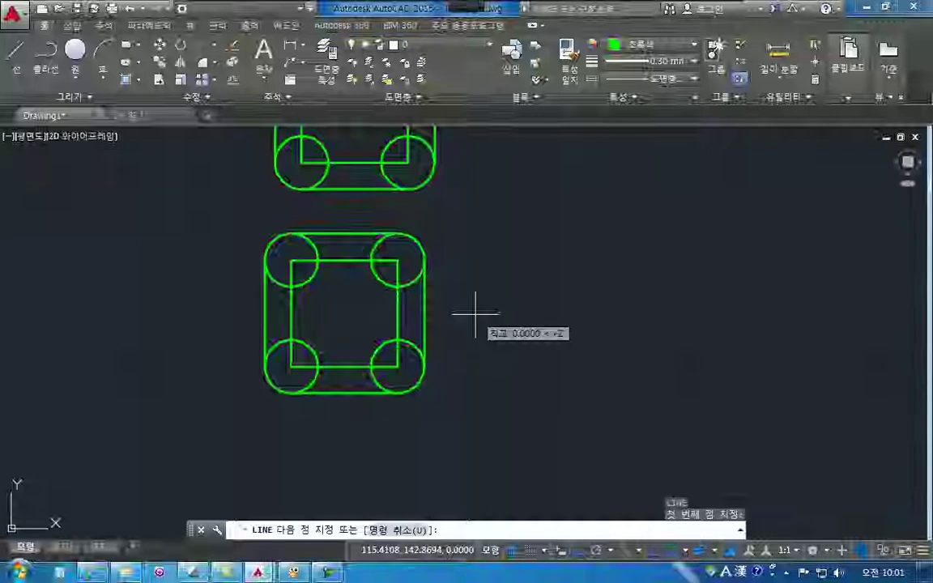
pyautogui.click(628, 315)
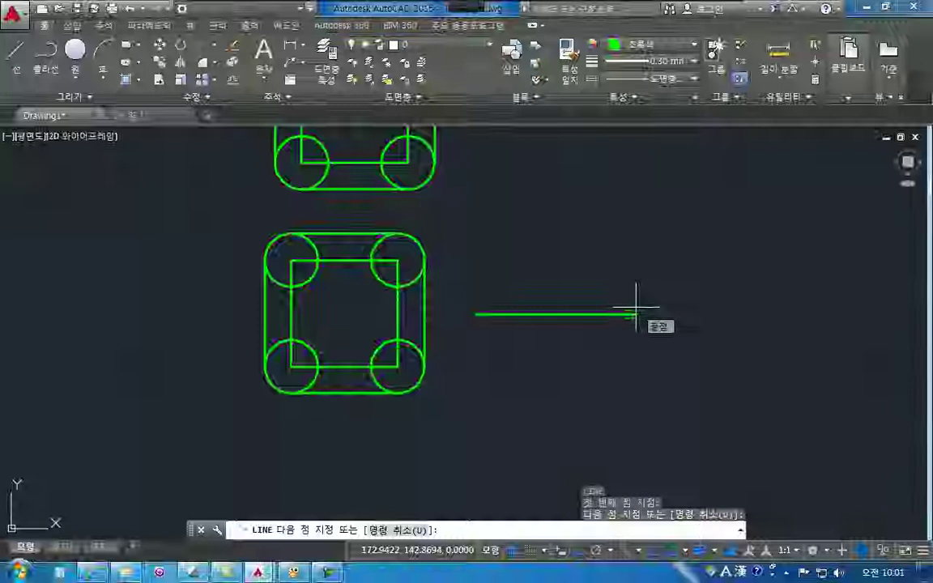
pyautogui.press('Return')
# Delete the practice line to the right of the figure
pyautogui.click(642, 328)
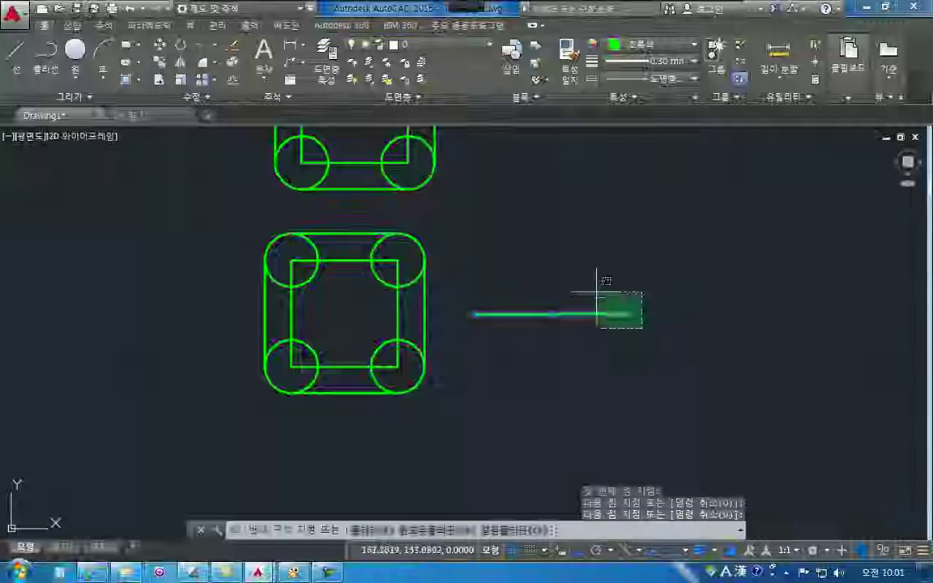
pyautogui.click(604, 288)
pyautogui.press('Delete')
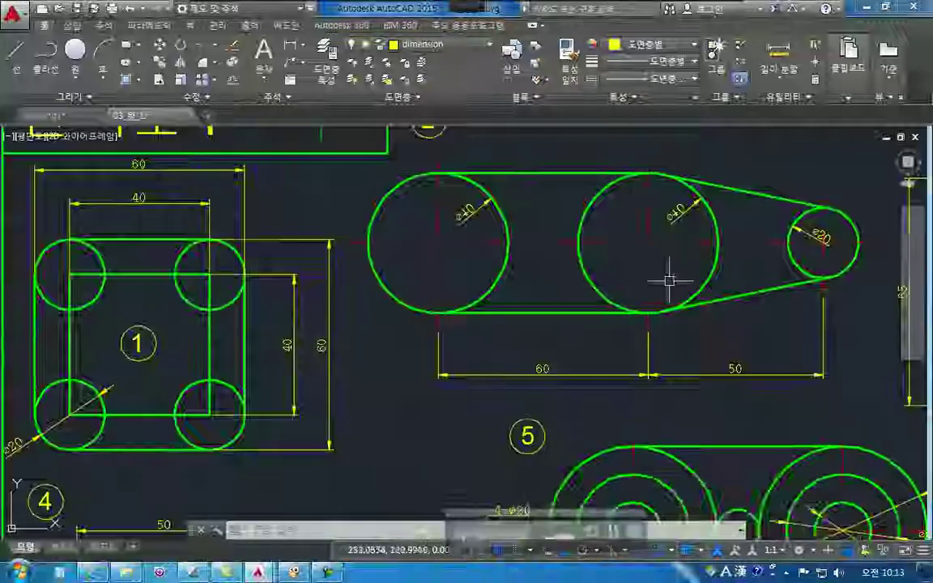
# Annotate figure 2 on screen: lead an arrow from the left circle's centerline to a handwritten "중심선" with an underlined, parenthesized line-type note beneath
pyautogui.moveTo(609, 236)
pyautogui.mouseDown(button='middle')
pyautogui.moveTo(479, 302)
pyautogui.moveTo(516, 294)
pyautogui.mouseUp(button='middle')
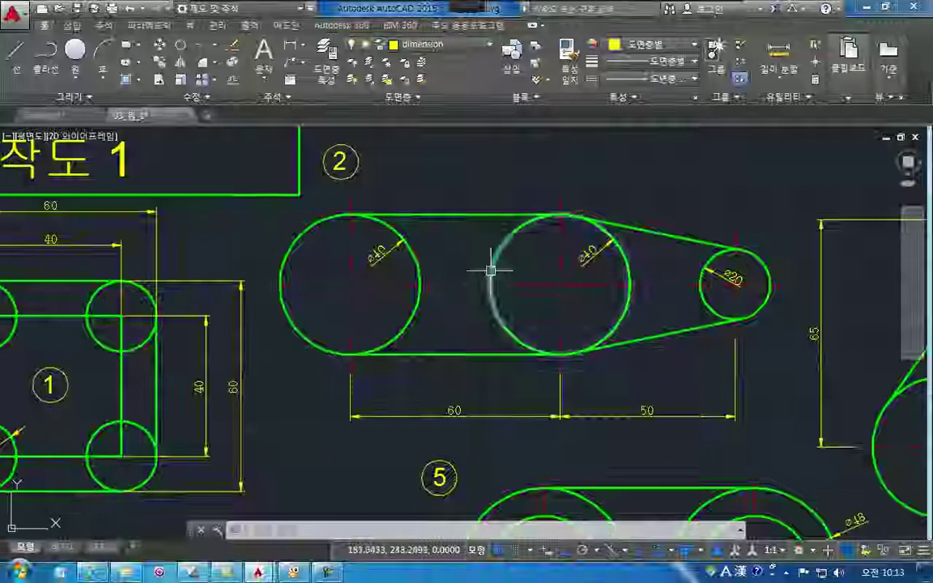
pyautogui.moveTo(527, 317); pyautogui.dragTo(418, 252, button='middle')
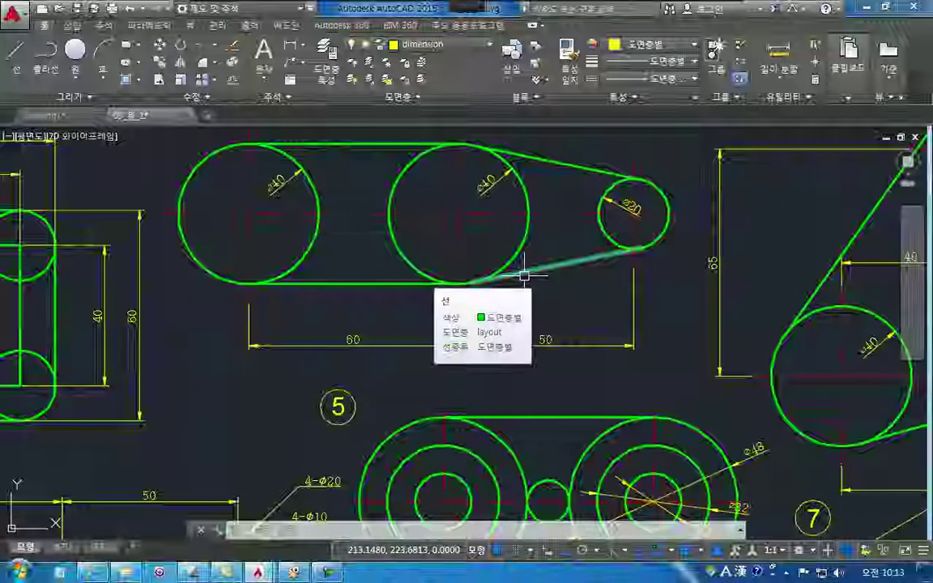
pyautogui.click(468, 7)
pyautogui.click(496, 20)
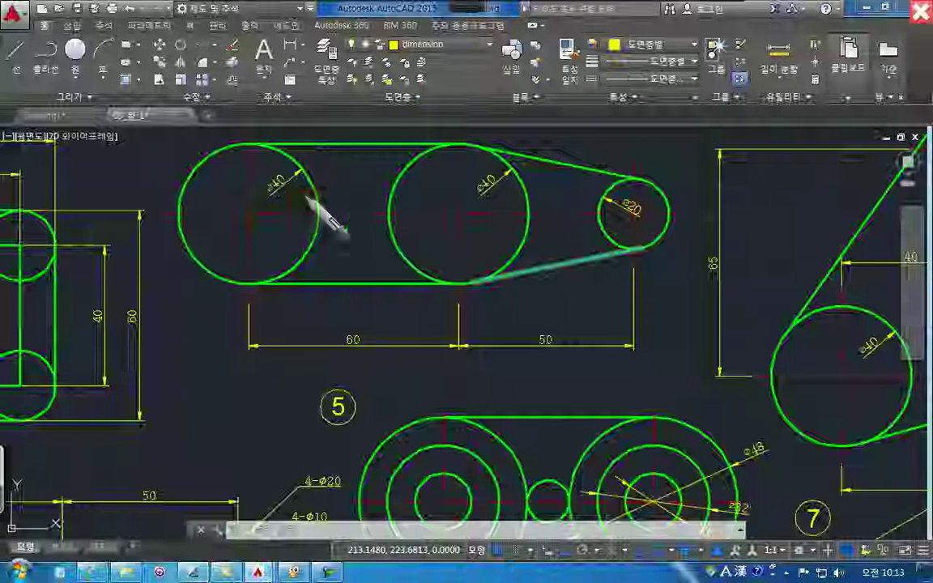
pyautogui.click(270, 215)
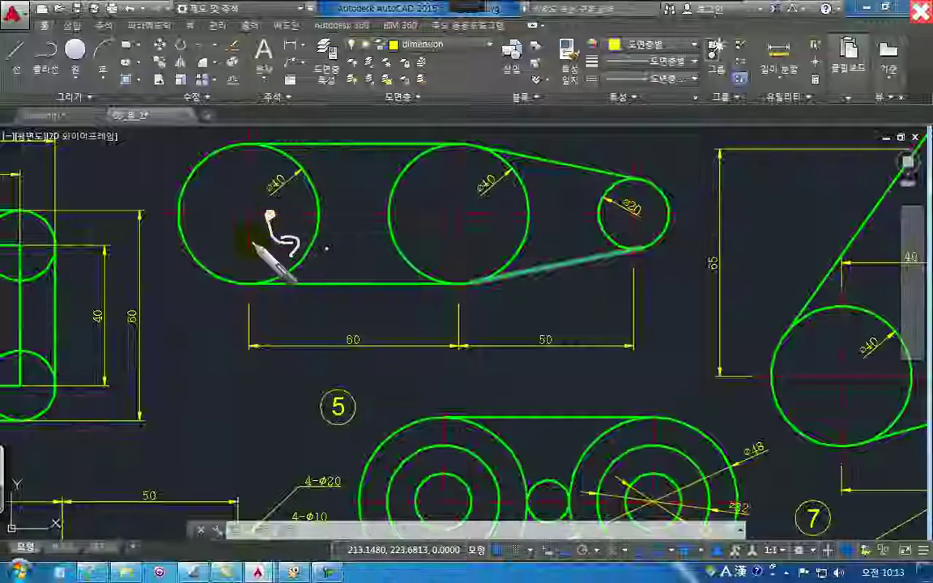
pyautogui.moveTo(318, 240)
pyautogui.mouseDown()
pyautogui.moveTo(357, 245)
pyautogui.moveTo(333, 299)
pyautogui.moveTo(337, 283)
pyautogui.moveTo(439, 264)
pyautogui.mouseUp()
pyautogui.moveTo(328, 312)
pyautogui.mouseDown()
pyautogui.moveTo(421, 278)
pyautogui.moveTo(374, 295)
pyautogui.mouseUp()
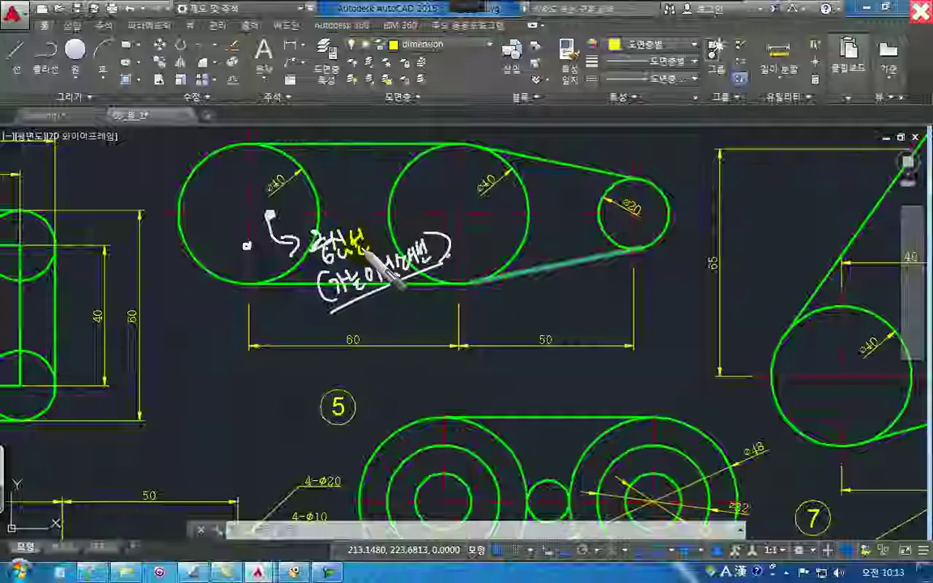
pyautogui.moveTo(383, 258); pyautogui.dragTo(407, 273)
# Encircle and underline the handwritten "중심선" and mark the left circle's center with a white dot
pyautogui.click(270, 215)
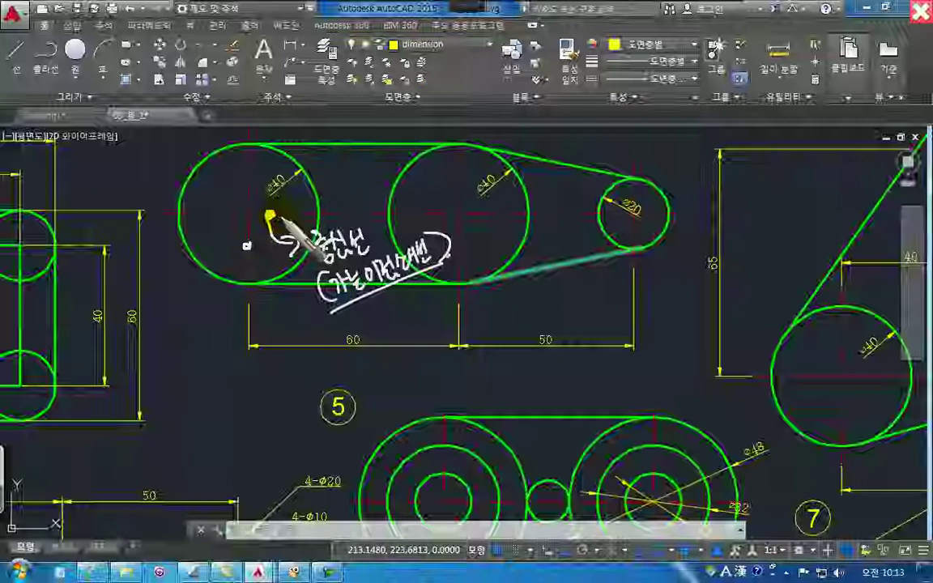
pyautogui.moveTo(344, 237); pyautogui.dragTo(374, 239)
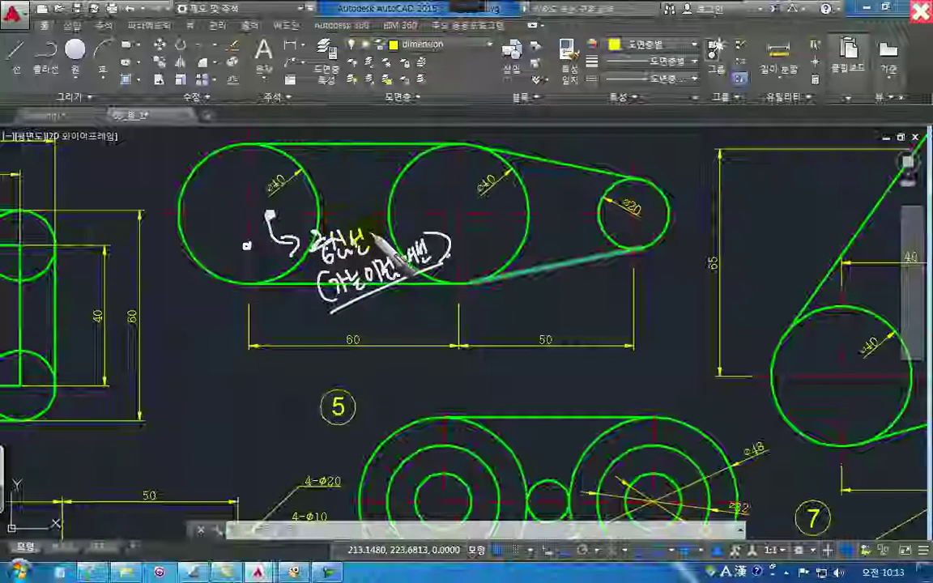
pyautogui.moveTo(322, 267); pyautogui.dragTo(321, 237)
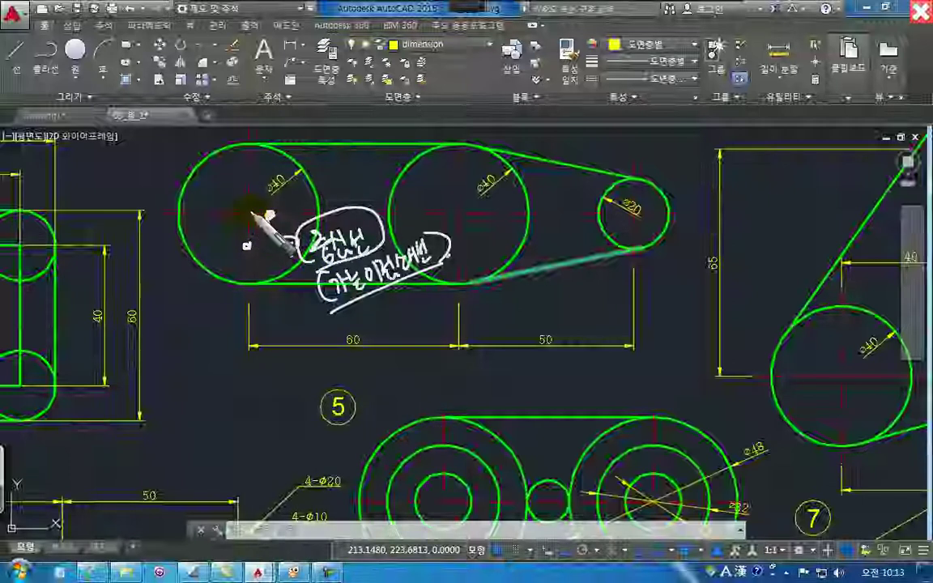
pyautogui.moveTo(271, 223); pyautogui.dragTo(300, 257)
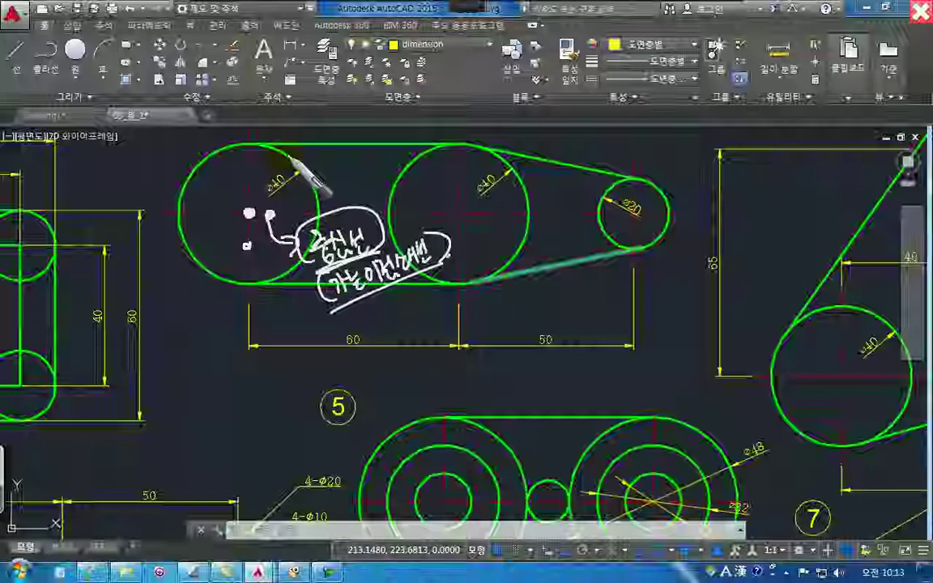
# Annotate figure 2 on screen with arrows from the left circle and the upper tangent line, and encircle the circle's Ø40 dimension
pyautogui.moveTo(282, 153)
pyautogui.mouseDown()
pyautogui.moveTo(319, 158)
pyautogui.moveTo(360, 133)
pyautogui.mouseUp()
pyautogui.click(371, 135)
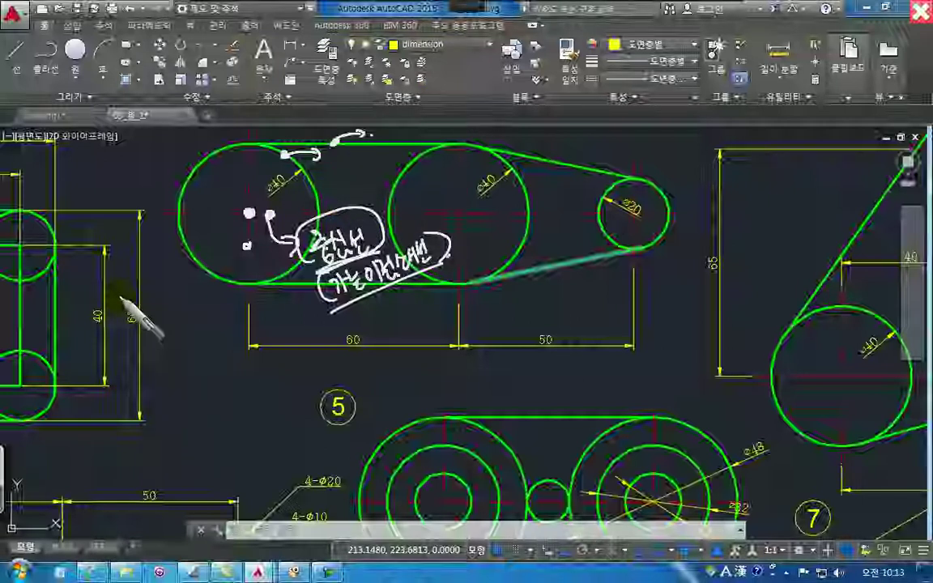
pyautogui.moveTo(307, 183)
pyautogui.mouseDown()
pyautogui.moveTo(293, 179)
pyautogui.moveTo(312, 193)
pyautogui.mouseUp()
# Mark the left circle's center, handwrite an underlined, framed "150, 250" beneath the circle, and clear all on-screen annotations
pyautogui.click(248, 214)
pyautogui.moveTo(172, 312)
pyautogui.mouseDown()
pyautogui.moveTo(175, 332)
pyautogui.moveTo(201, 324)
pyautogui.moveTo(210, 336)
pyautogui.moveTo(235, 317)
pyautogui.moveTo(259, 317)
pyautogui.mouseUp()
pyautogui.moveTo(169, 356)
pyautogui.mouseDown()
pyautogui.moveTo(273, 320)
pyautogui.moveTo(131, 317)
pyautogui.mouseUp()
pyautogui.moveTo(251, 208); pyautogui.dragTo(245, 213)
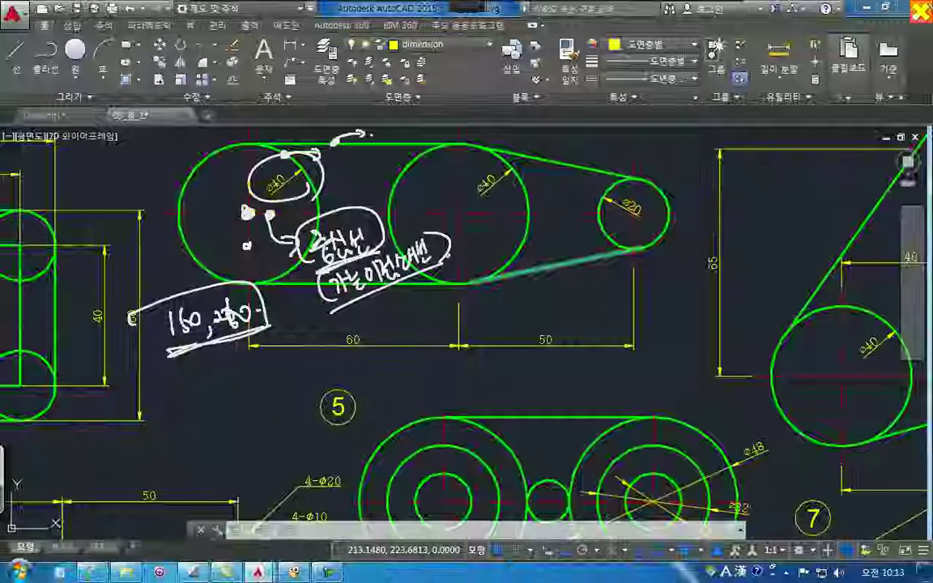
pyautogui.click(920, 11)
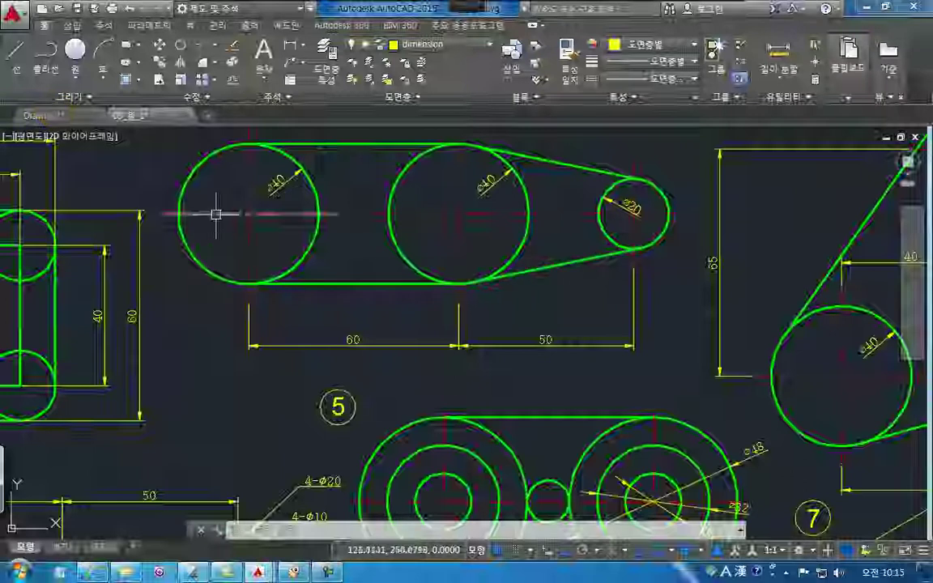
# In Drawing1, draw a circle centered at 150,250 with radius 20
pyautogui.click(60, 118)
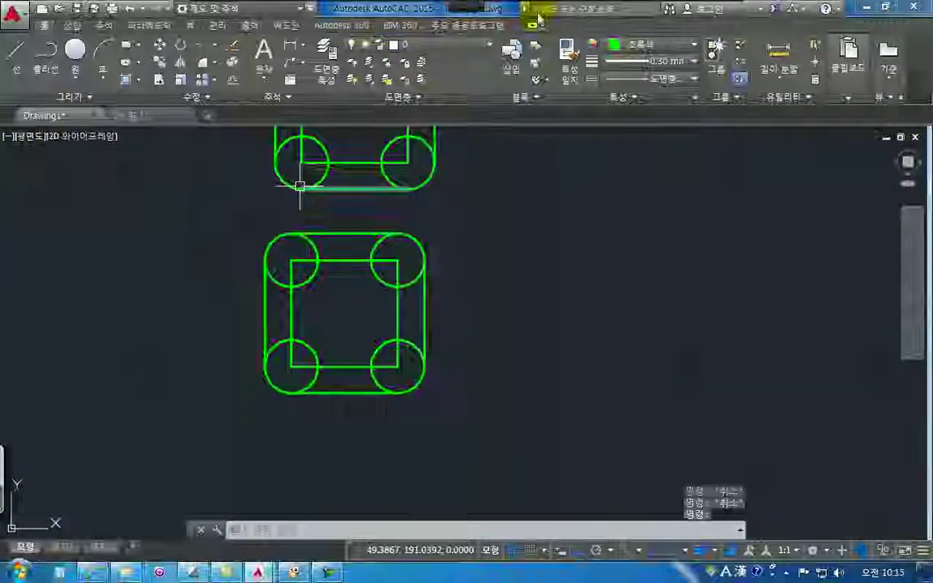
pyautogui.moveTo(513, 231); pyautogui.dragTo(371, 400, button='middle')
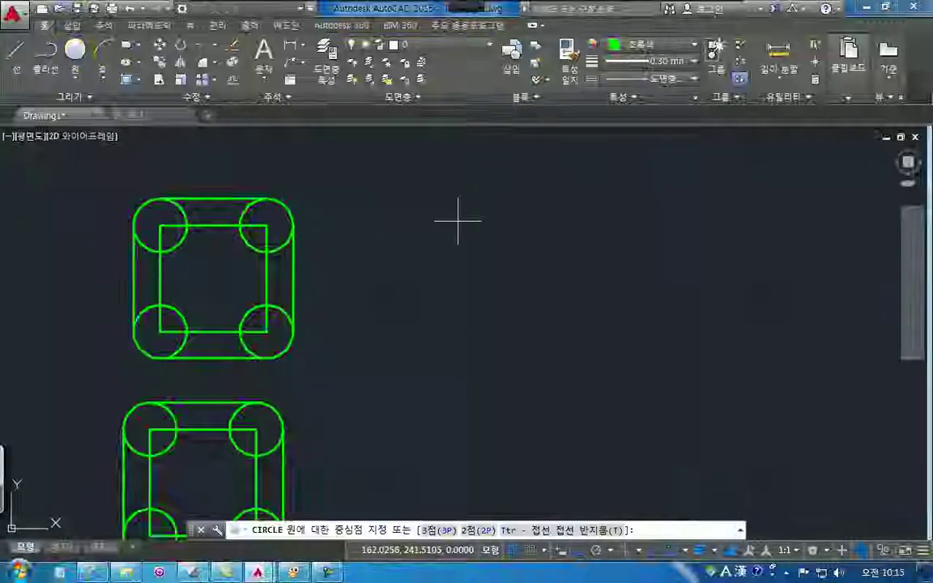
pyautogui.write('250')
pyautogui.press('Return')
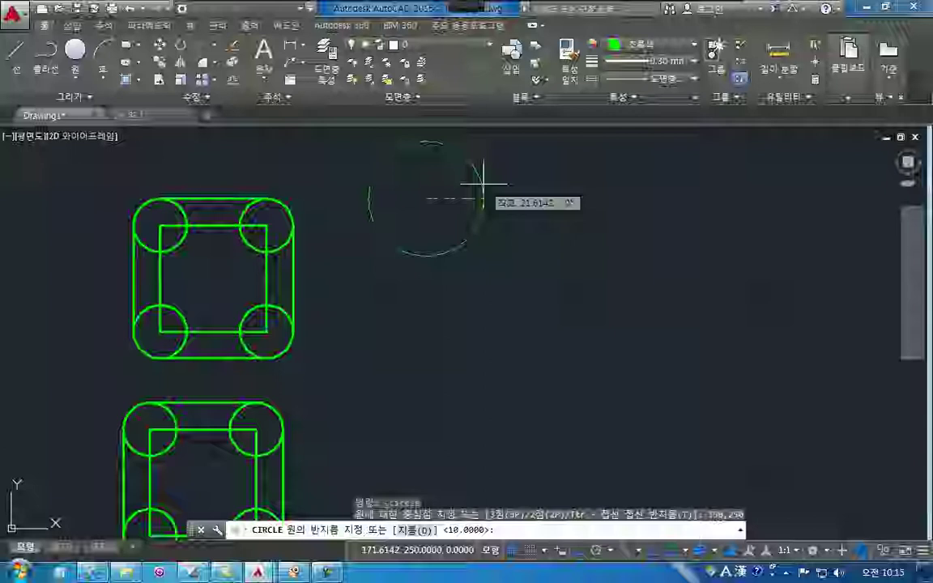
pyautogui.write('20')
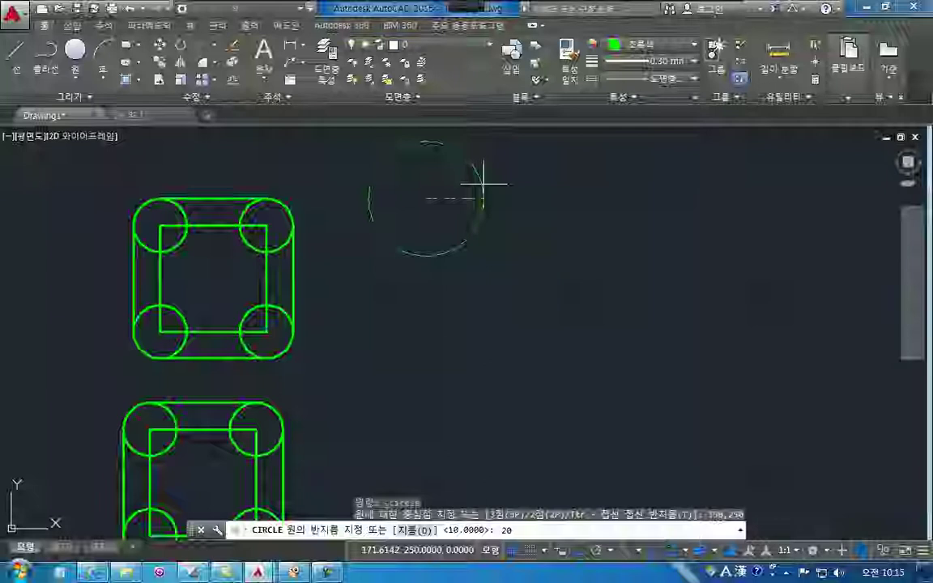
pyautogui.press('Return')
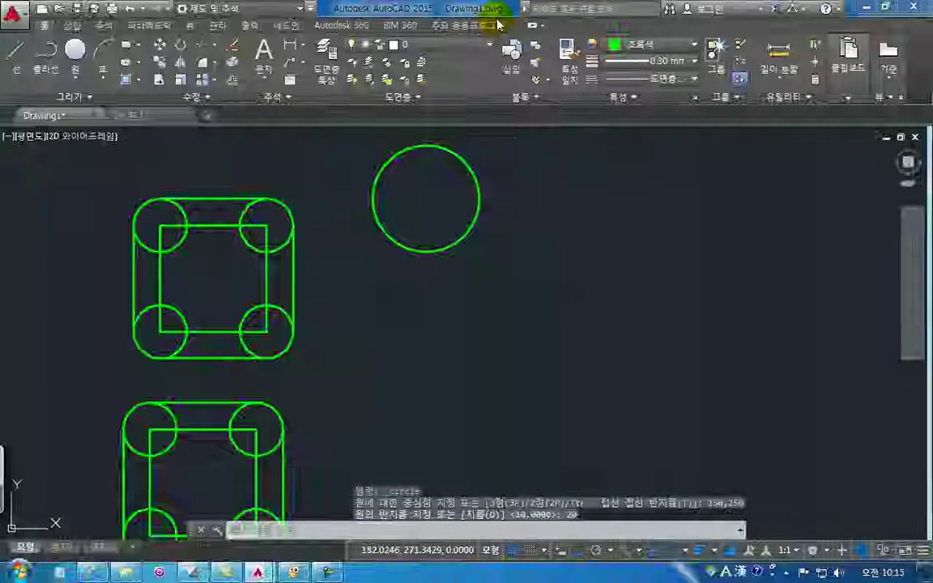
# Annotate the new circle's center with a handwritten "150, 250", and add a coordinate note for the second center beside it
pyautogui.moveTo(401, 285)
pyautogui.mouseDown()
pyautogui.moveTo(414, 297)
pyautogui.moveTo(479, 286)
pyautogui.mouseUp()
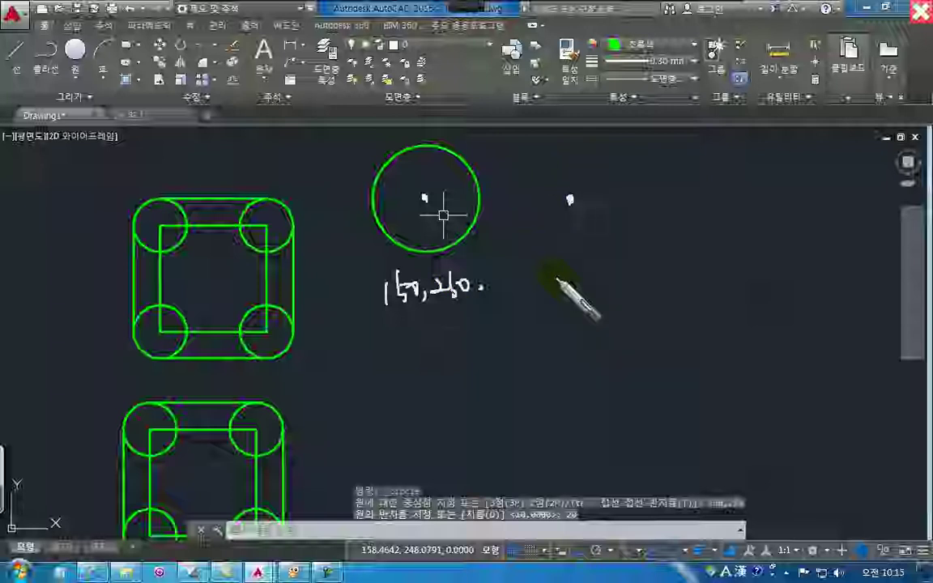
pyautogui.moveTo(554, 276)
pyautogui.mouseDown()
pyautogui.moveTo(566, 266)
pyautogui.moveTo(625, 276)
pyautogui.mouseUp()
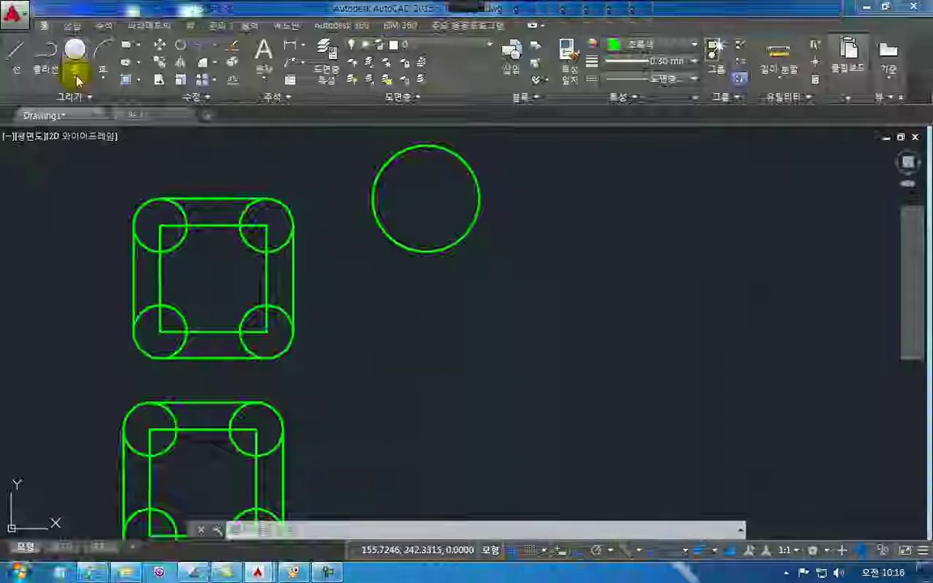
# Draw a second circle by center and diameter, centered at 210,250 with diameter 40
pyautogui.click(78, 79)
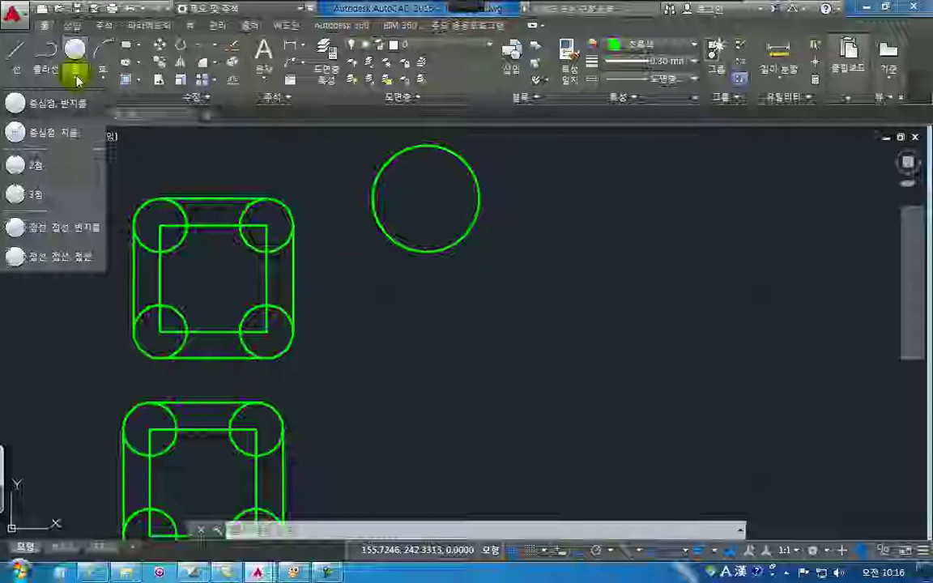
pyautogui.click(48, 133)
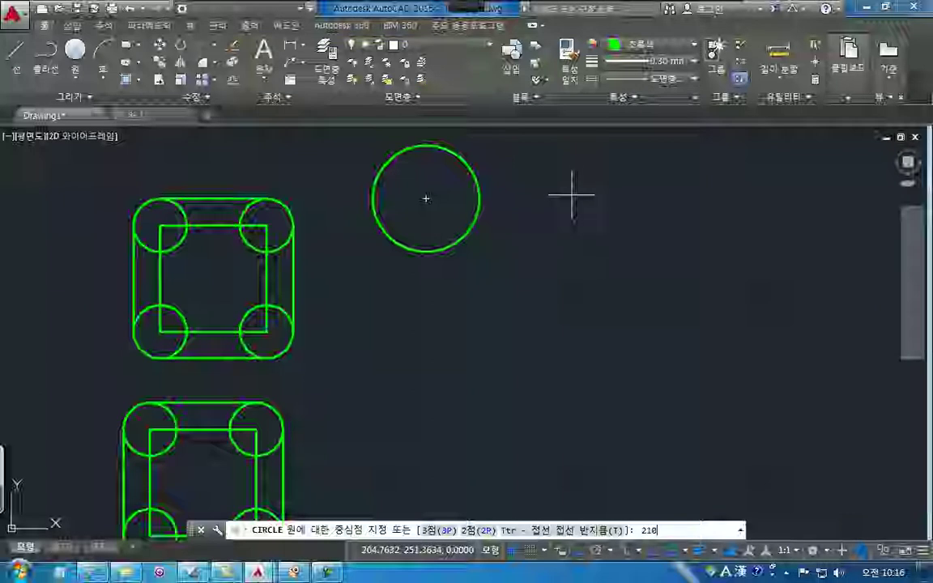
pyautogui.write('210,250')
pyautogui.press('Return')
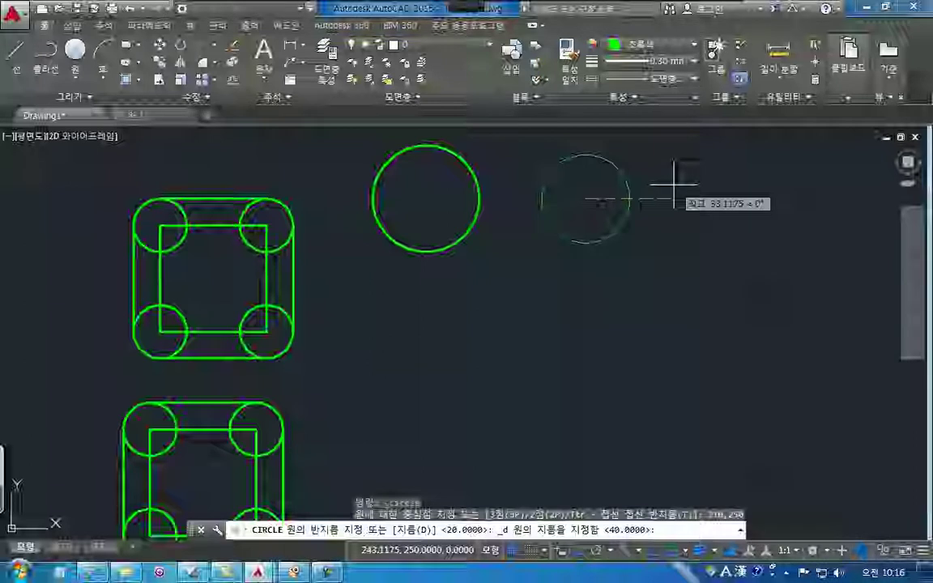
pyautogui.write('40')
pyautogui.press('Return')
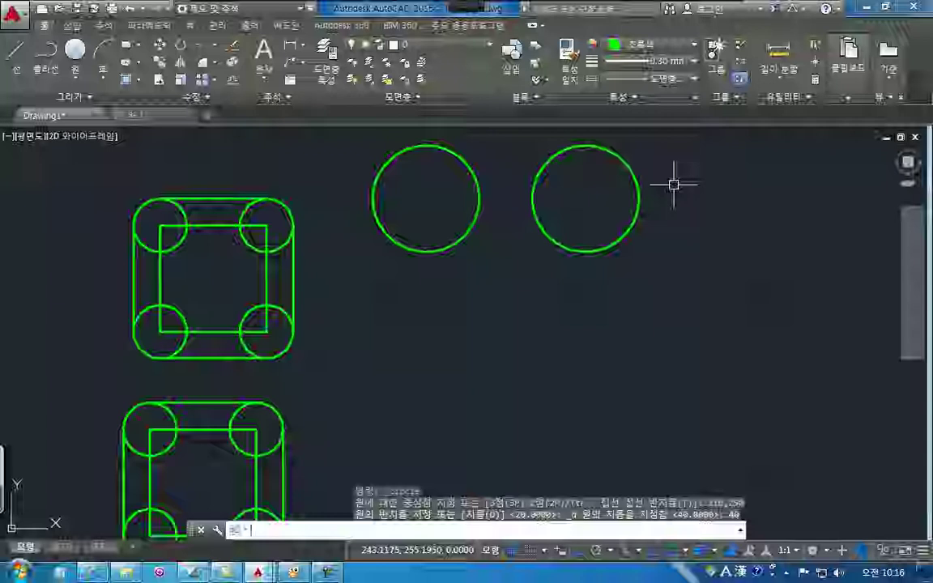
pyautogui.click(78, 75)
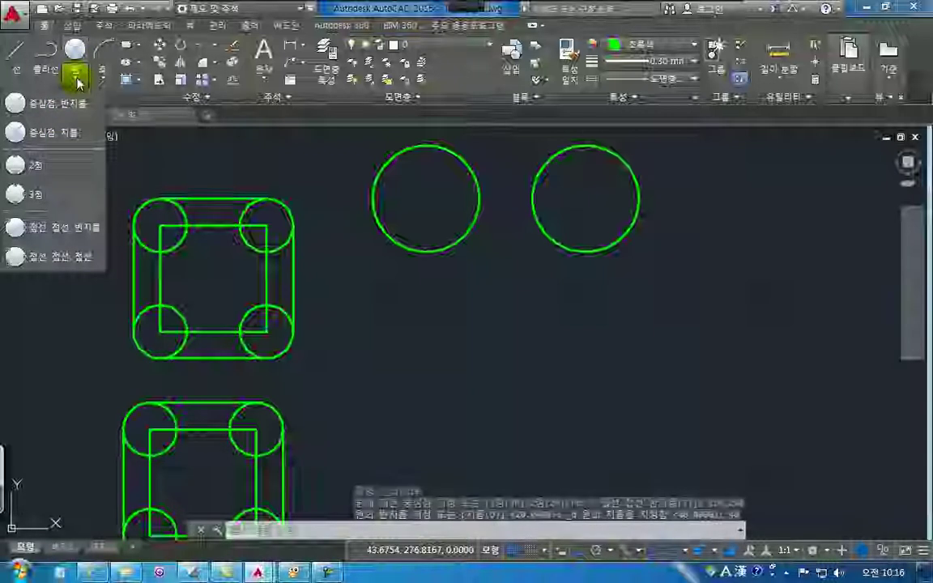
pyautogui.click(77, 78)
pyautogui.click(77, 78)
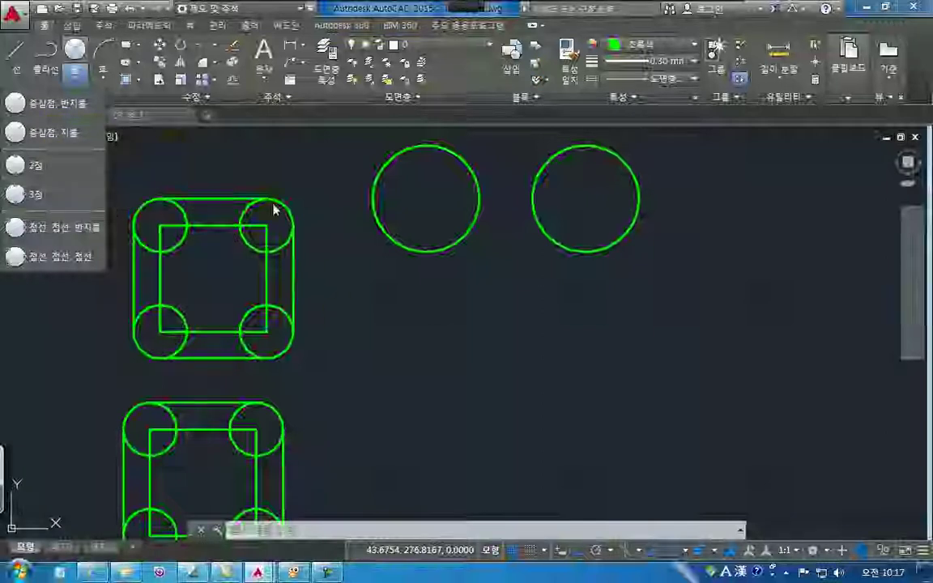
pyautogui.click(388, 349)
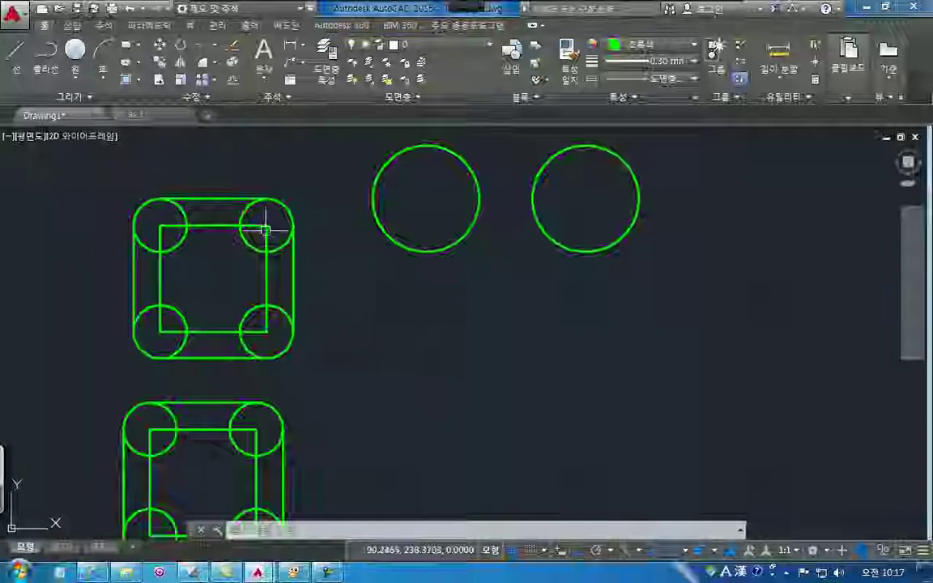
pyautogui.click(80, 78)
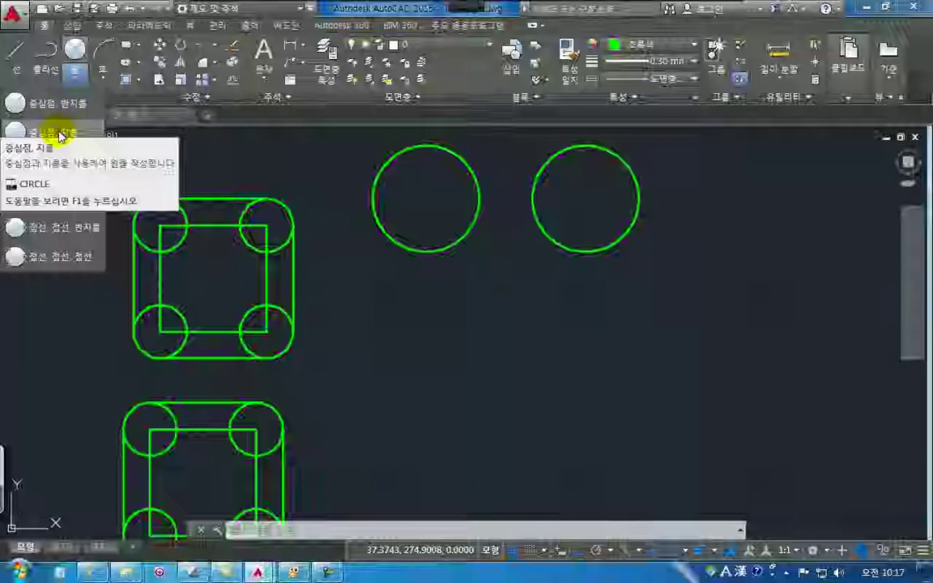
pyautogui.click(506, 323)
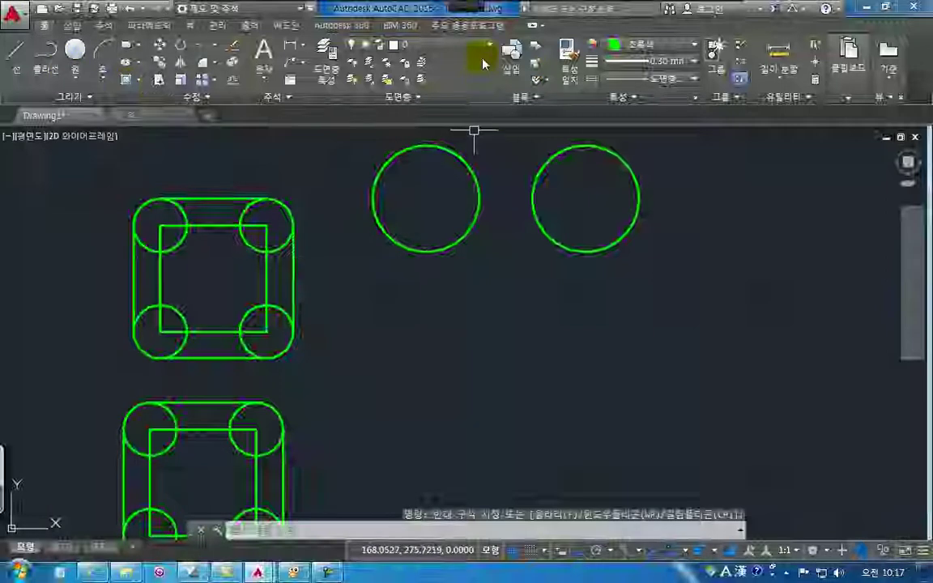
# Handwrite an underlined on-screen note "반지름" below the gap between the two large circles
pyautogui.click(498, 20)
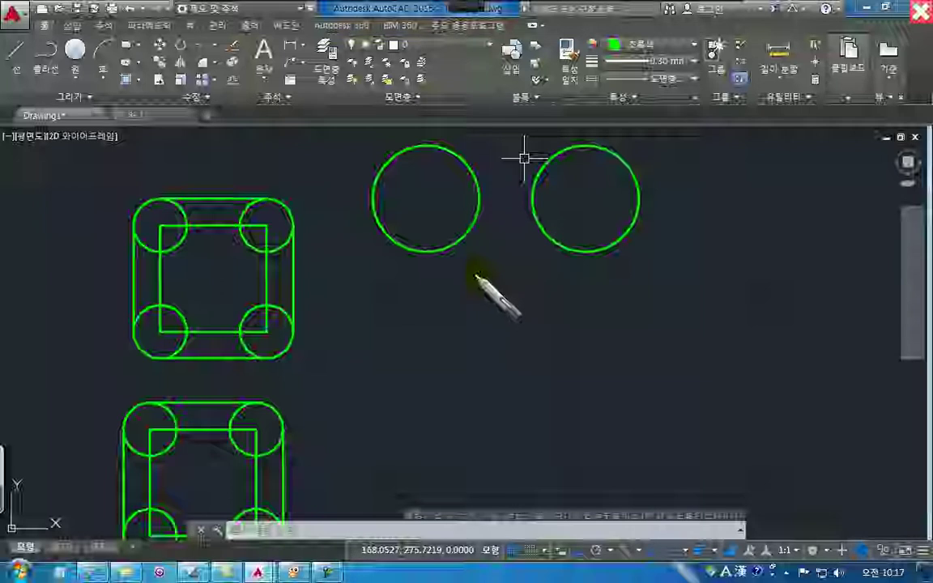
pyautogui.moveTo(469, 264)
pyautogui.mouseDown()
pyautogui.moveTo(492, 285)
pyautogui.moveTo(497, 269)
pyautogui.moveTo(527, 260)
pyautogui.mouseUp()
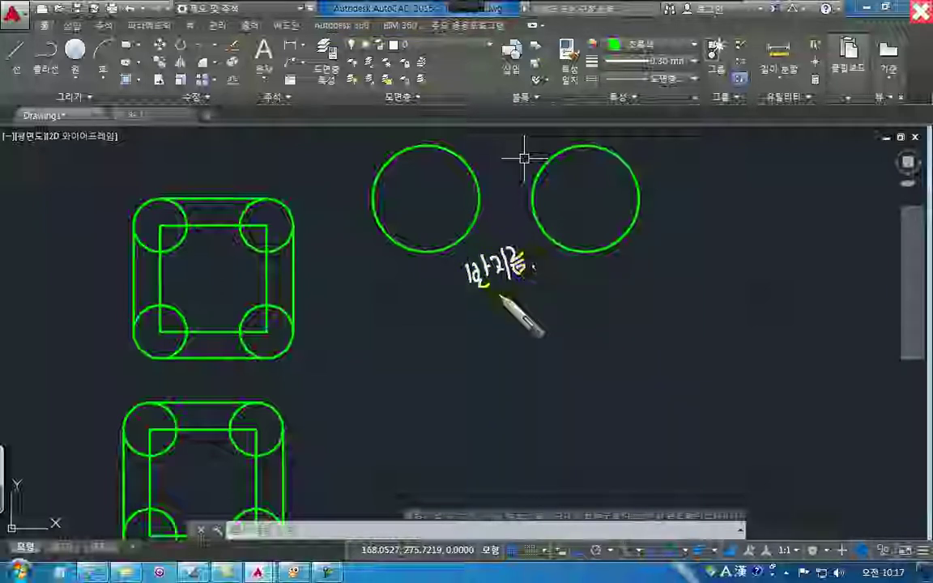
pyautogui.moveTo(466, 300); pyautogui.dragTo(551, 266)
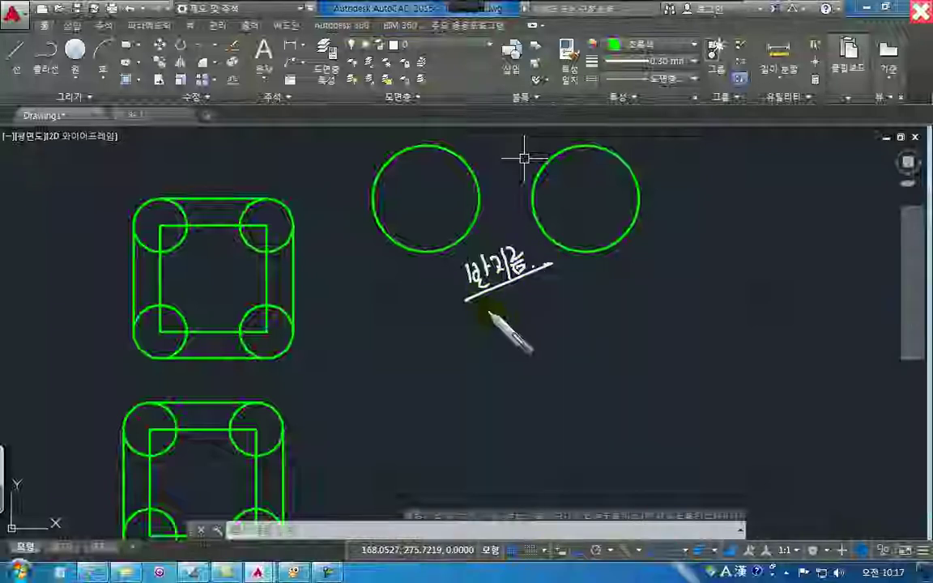
# Annotate the upper figure's top-right corner circle with an arrow labeled Ø20 and an encircled "10" beside it
pyautogui.moveTo(294, 168); pyautogui.dragTo(278, 196)
pyautogui.moveTo(275, 181); pyautogui.dragTo(292, 192)
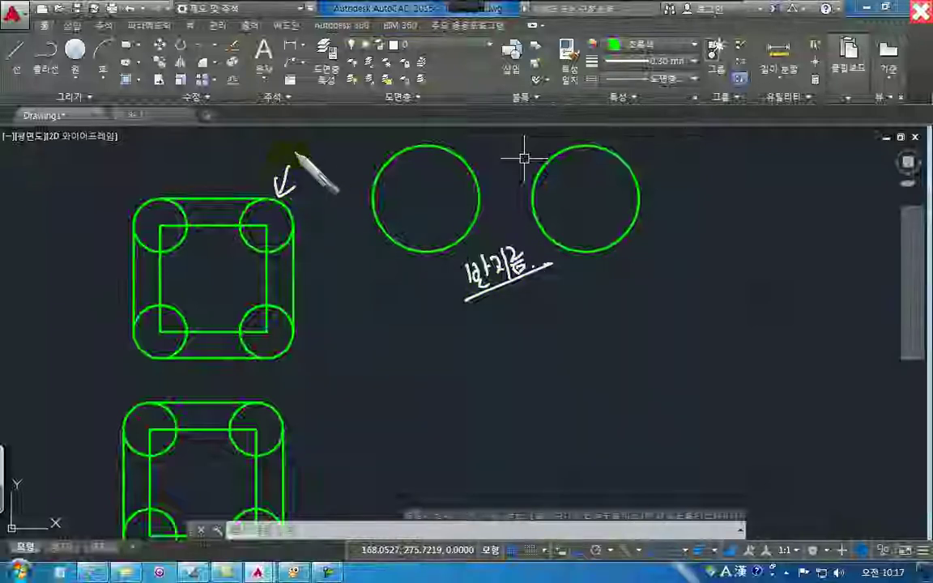
pyautogui.click(296, 151)
pyautogui.moveTo(305, 146); pyautogui.dragTo(318, 150)
pyautogui.moveTo(327, 134); pyautogui.dragTo(327, 135)
pyautogui.moveTo(303, 201)
pyautogui.mouseDown()
pyautogui.moveTo(305, 216)
pyautogui.moveTo(315, 204)
pyautogui.moveTo(306, 195)
pyautogui.mouseUp()
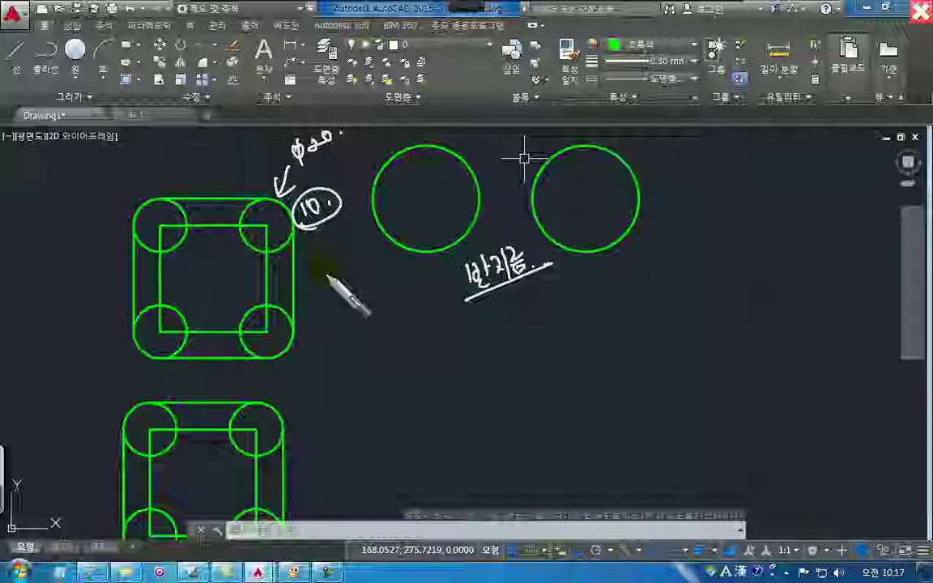
# Annotate the first large circle with an arrow and underlined Ø40 and R20, write "지름" under "반지름", and encircle the 40
pyautogui.moveTo(474, 126)
pyautogui.mouseDown()
pyautogui.moveTo(460, 151)
pyautogui.moveTo(470, 148)
pyautogui.moveTo(478, 113)
pyautogui.moveTo(491, 128)
pyautogui.moveTo(509, 104)
pyautogui.moveTo(523, 121)
pyautogui.mouseUp()
pyautogui.moveTo(493, 162)
pyautogui.mouseDown()
pyautogui.moveTo(492, 142)
pyautogui.moveTo(503, 160)
pyautogui.moveTo(520, 160)
pyautogui.moveTo(537, 137)
pyautogui.mouseUp()
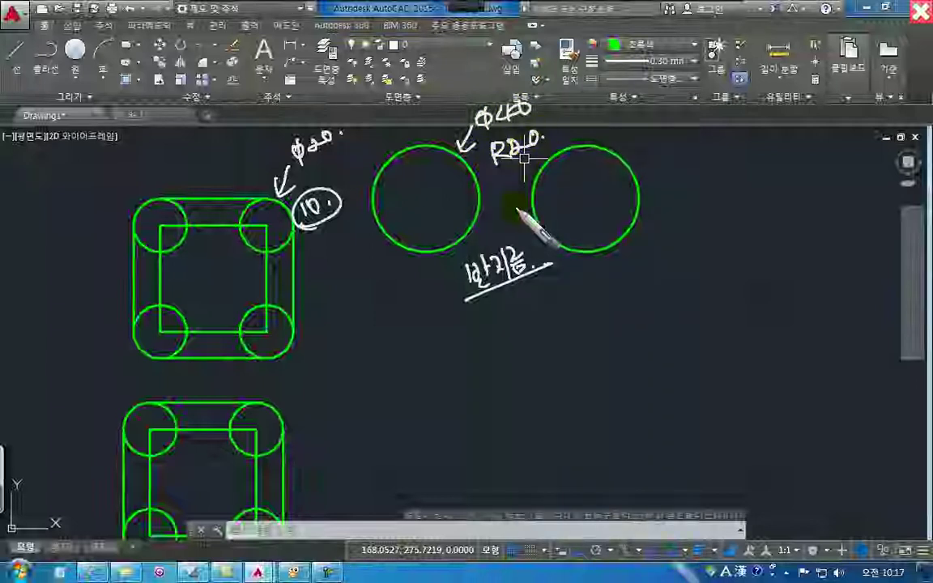
pyautogui.moveTo(488, 167)
pyautogui.mouseDown()
pyautogui.moveTo(546, 152)
pyautogui.moveTo(541, 142)
pyautogui.mouseUp()
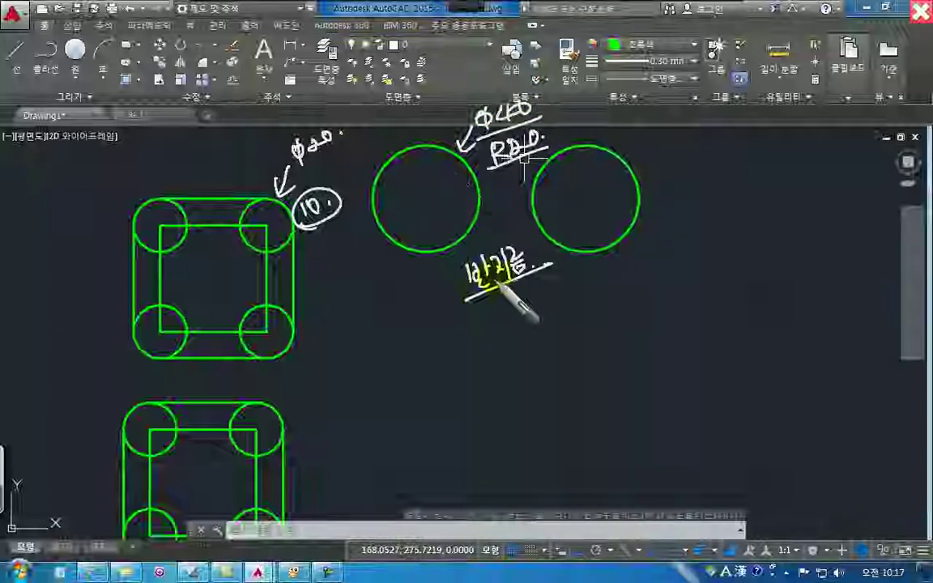
pyautogui.moveTo(499, 306)
pyautogui.mouseDown()
pyautogui.moveTo(529, 313)
pyautogui.moveTo(538, 301)
pyautogui.mouseUp()
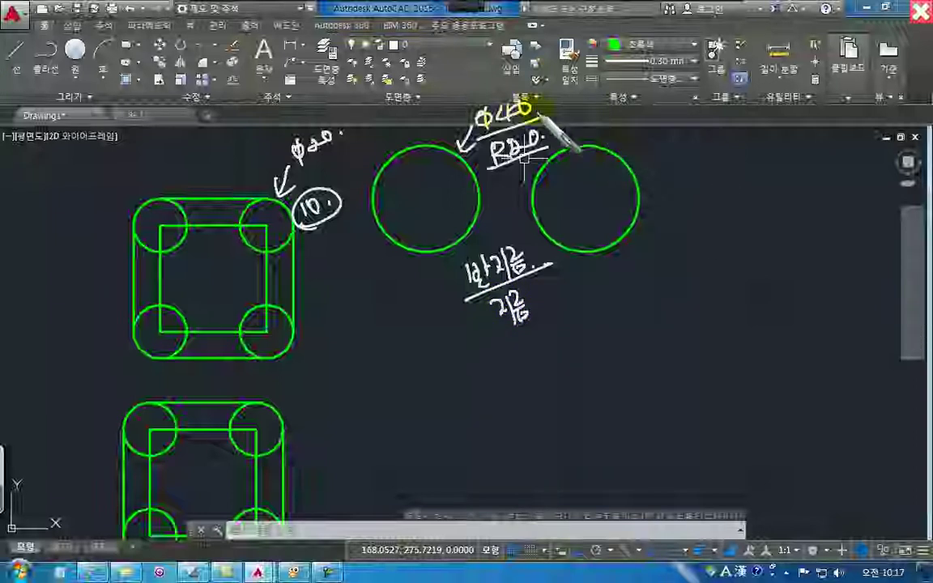
pyautogui.moveTo(542, 97); pyautogui.dragTo(540, 118)
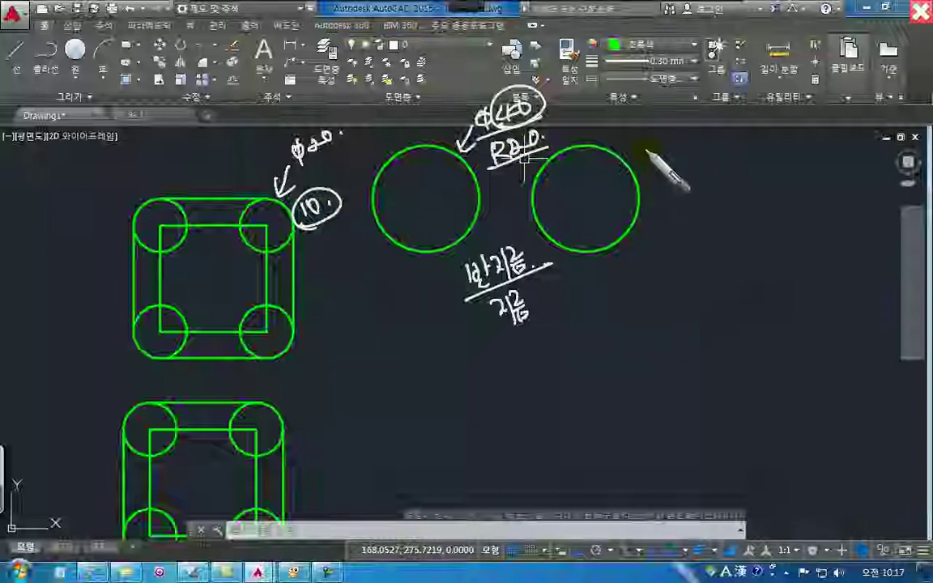
# Annotate the second large circle with an arrow and an underlined example diameter with decimals, and clear the on-screen annotations
pyautogui.moveTo(653, 132)
pyautogui.mouseDown()
pyautogui.moveTo(629, 160)
pyautogui.moveTo(685, 130)
pyautogui.moveTo(762, 120)
pyautogui.mouseUp()
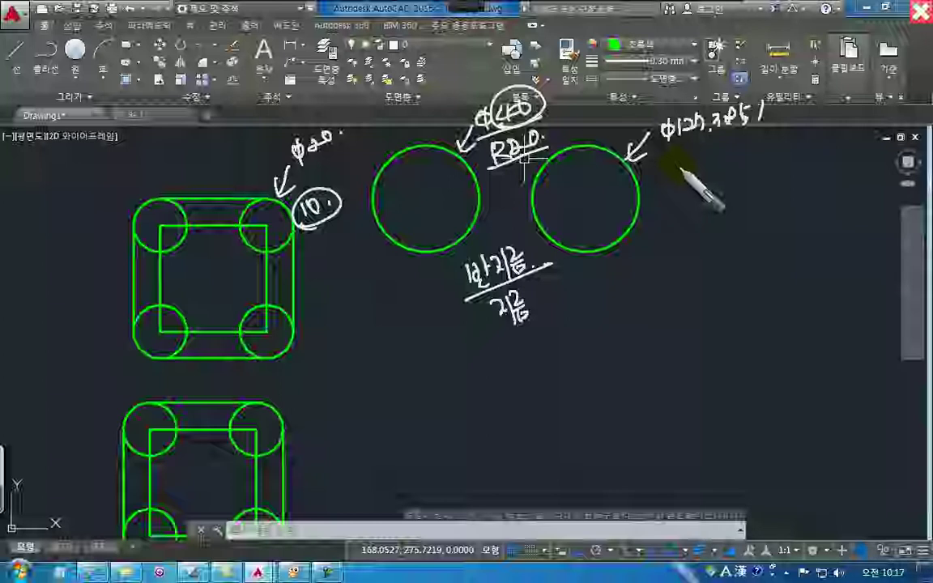
pyautogui.moveTo(661, 146); pyautogui.dragTo(797, 113)
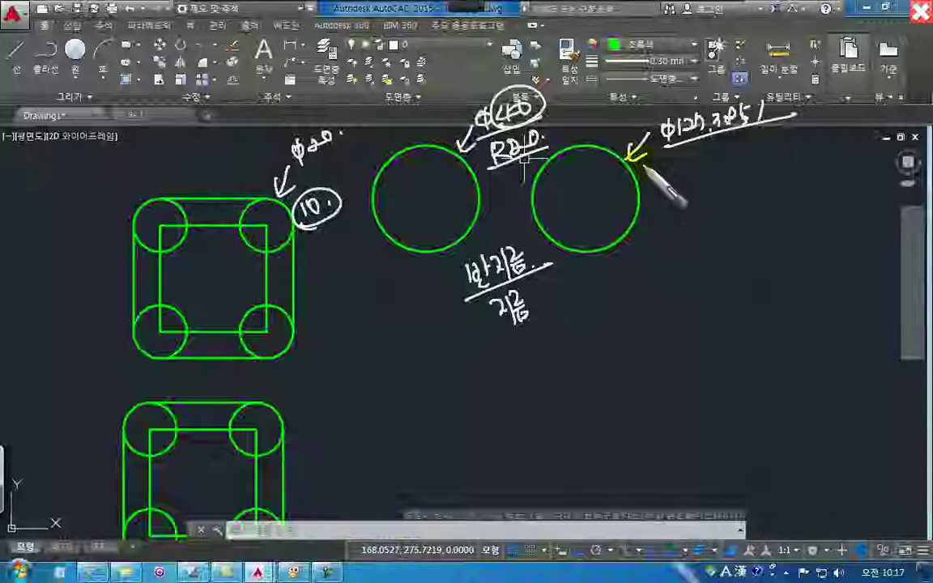
pyautogui.click(921, 11)
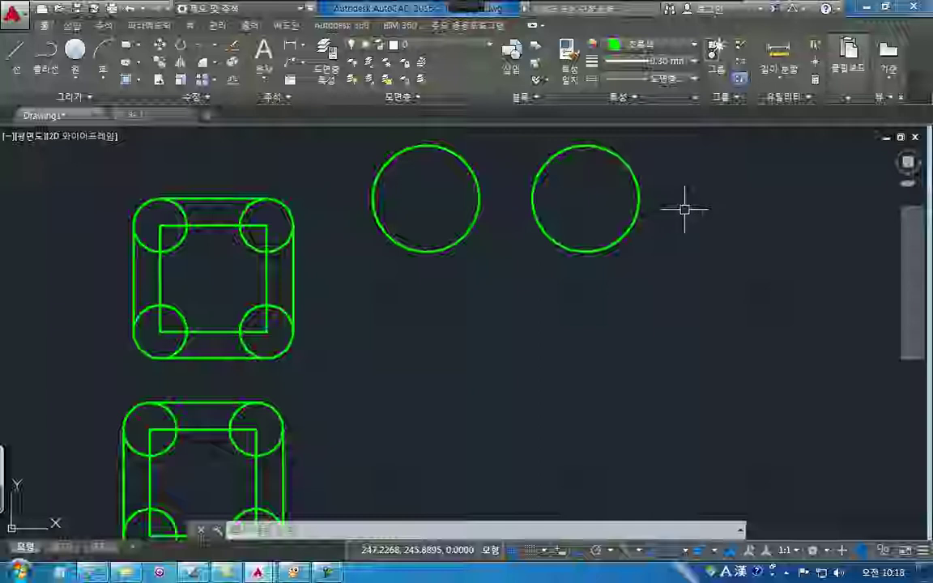
# Start a circle and sketch an annotation line from the first large circle's center to a third center point, ticking the second and third centers
pyautogui.write('c')
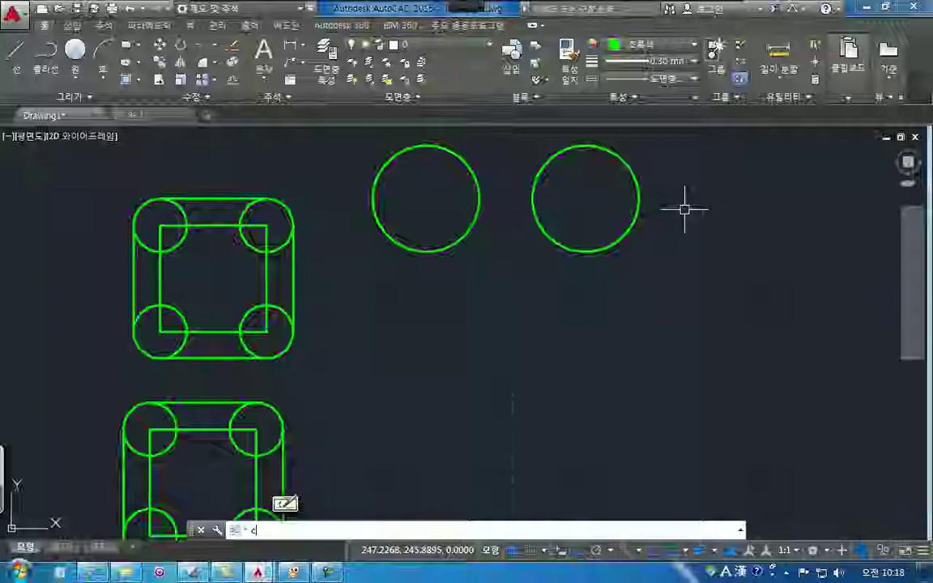
pyautogui.press('Return')
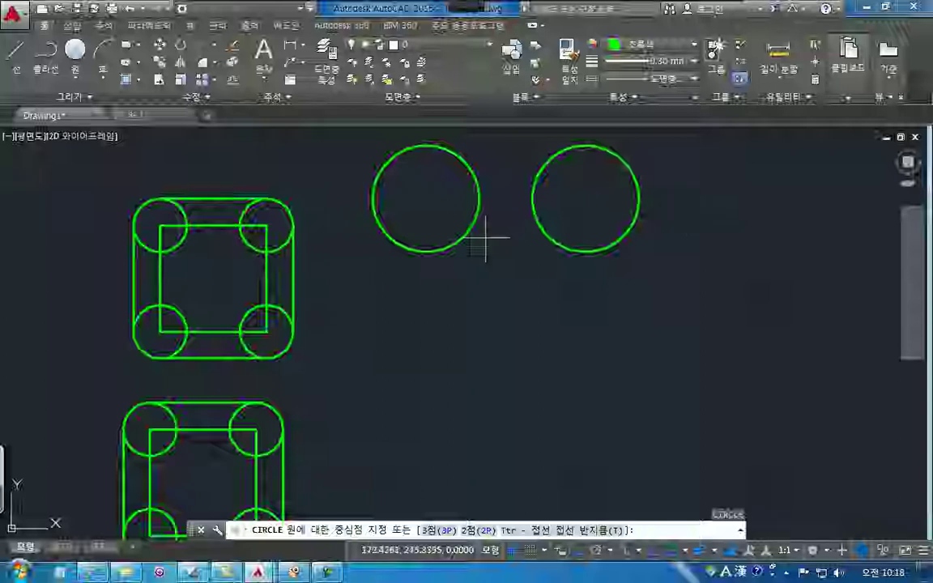
pyautogui.moveTo(468, 5)
pyautogui.click(494, 16)
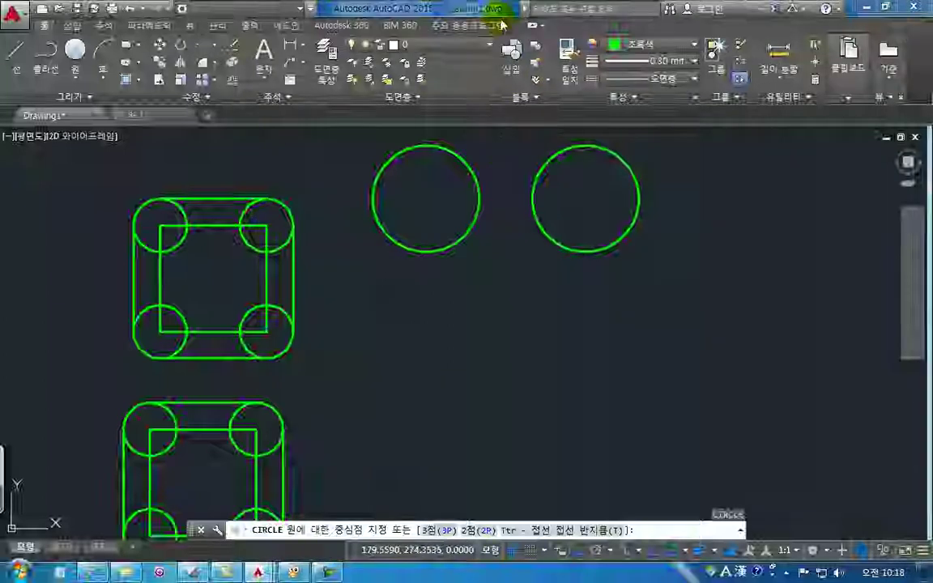
pyautogui.click(737, 197)
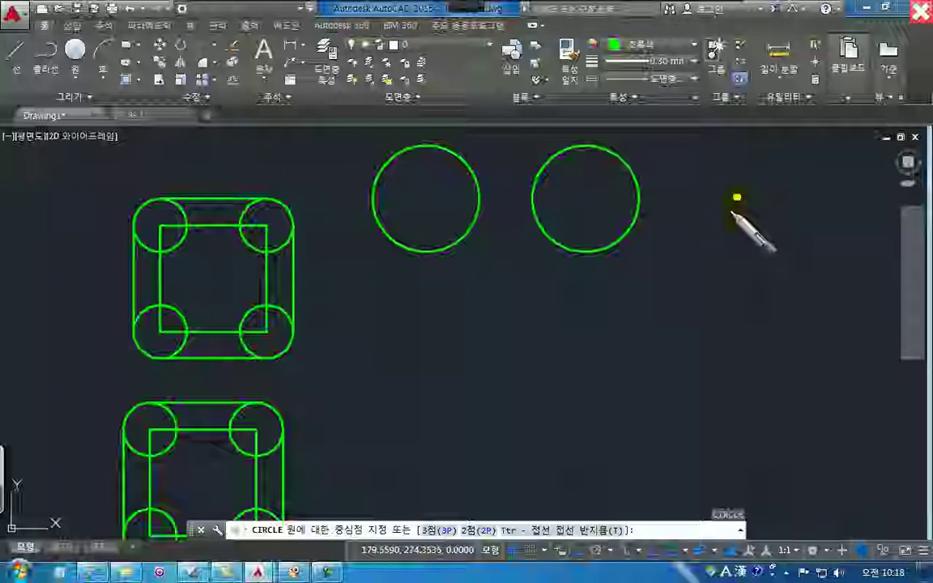
pyautogui.moveTo(470, 201); pyautogui.dragTo(734, 200)
pyautogui.moveTo(572, 196); pyautogui.dragTo(572, 215)
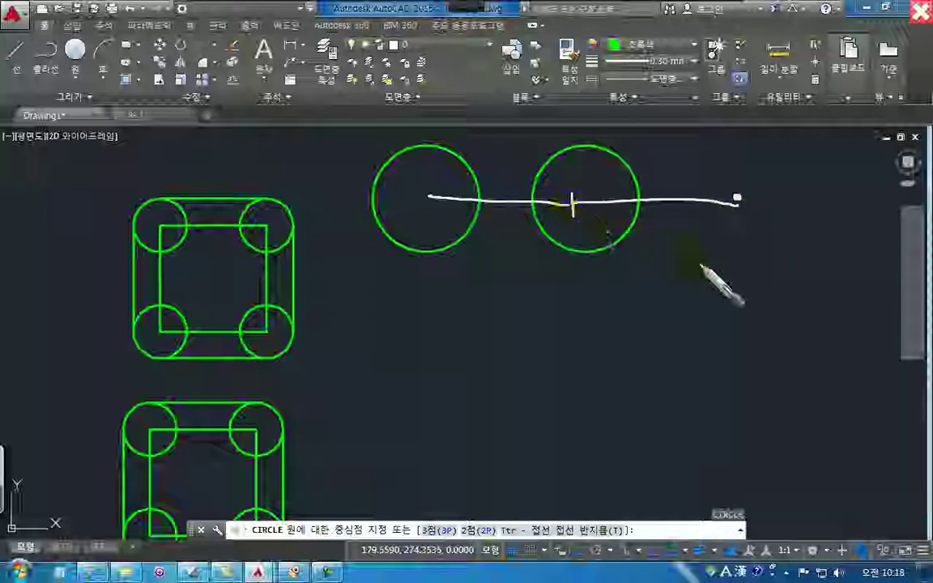
pyautogui.click(737, 197)
pyautogui.moveTo(737, 191); pyautogui.dragTo(737, 216)
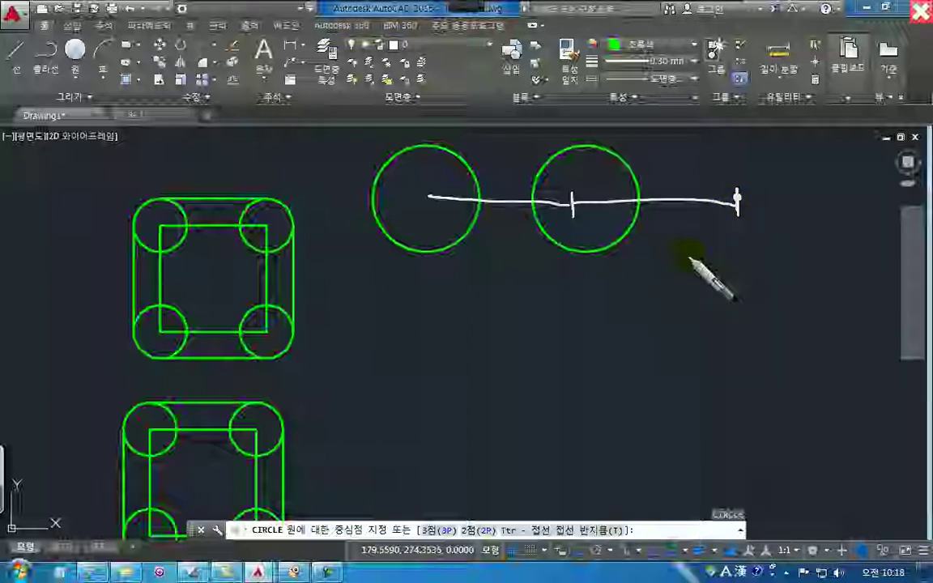
# Handwrite 270,250 with an Enter mark below the third center point, clear the annotations, and place the circle's center at 270,250
pyautogui.moveTo(678, 267)
pyautogui.mouseDown()
pyautogui.moveTo(733, 280)
pyautogui.moveTo(759, 261)
pyautogui.moveTo(803, 275)
pyautogui.mouseUp()
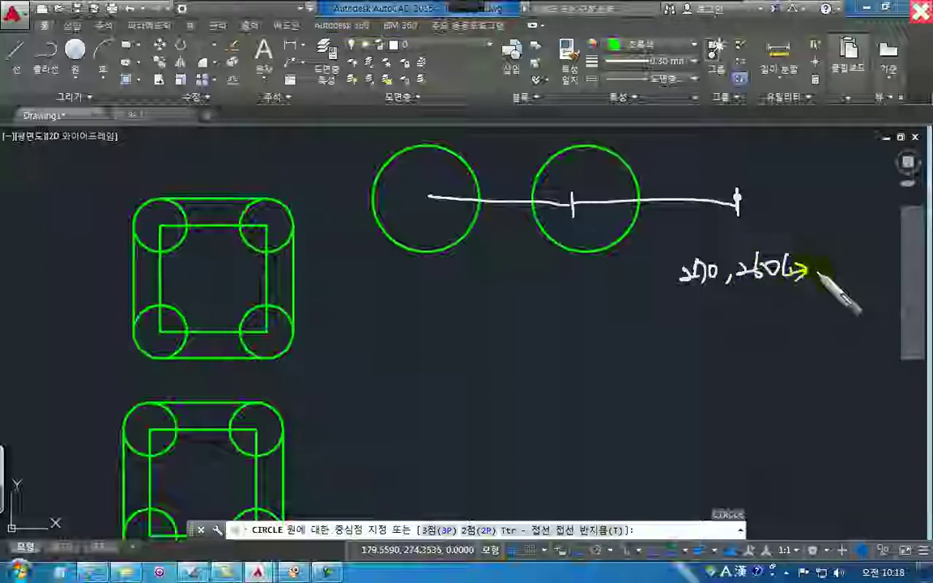
pyautogui.press('Escape')
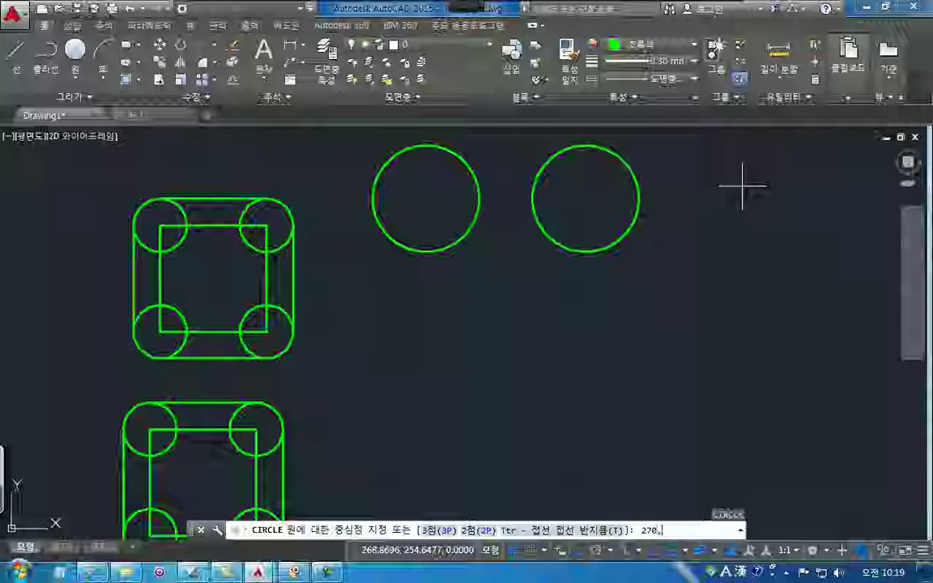
pyautogui.write('0')
pyautogui.press('Return')
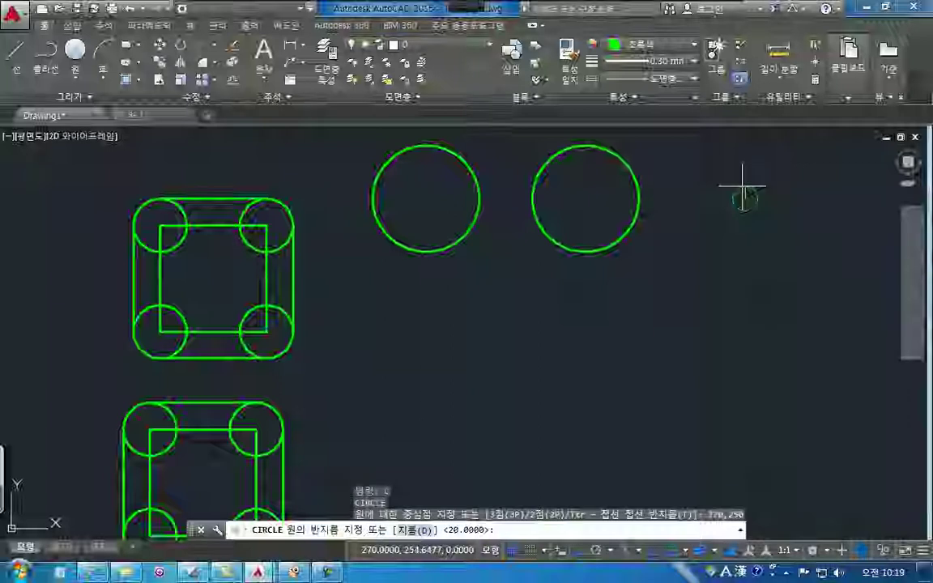
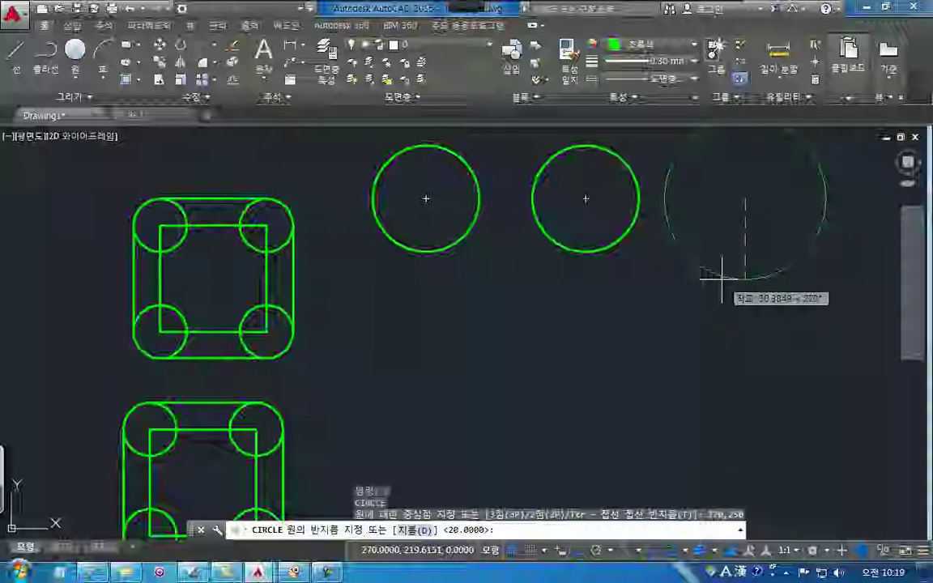
# Switch to the 알씨 image viewer and examine the captured CIRCLE prompt's radius wording, Diameter (D) option and default value up close
pyautogui.click(326, 569)
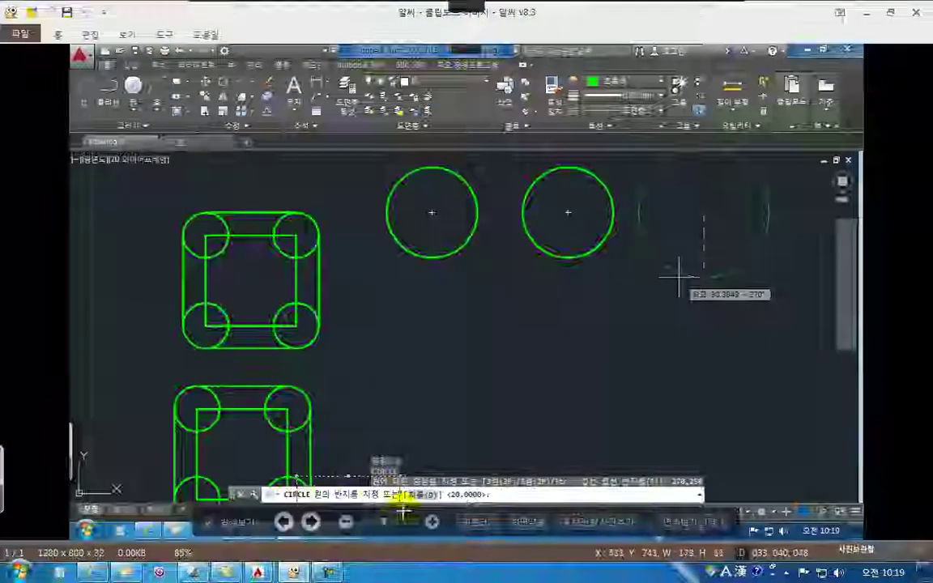
pyautogui.scroll(5, 375, 496)
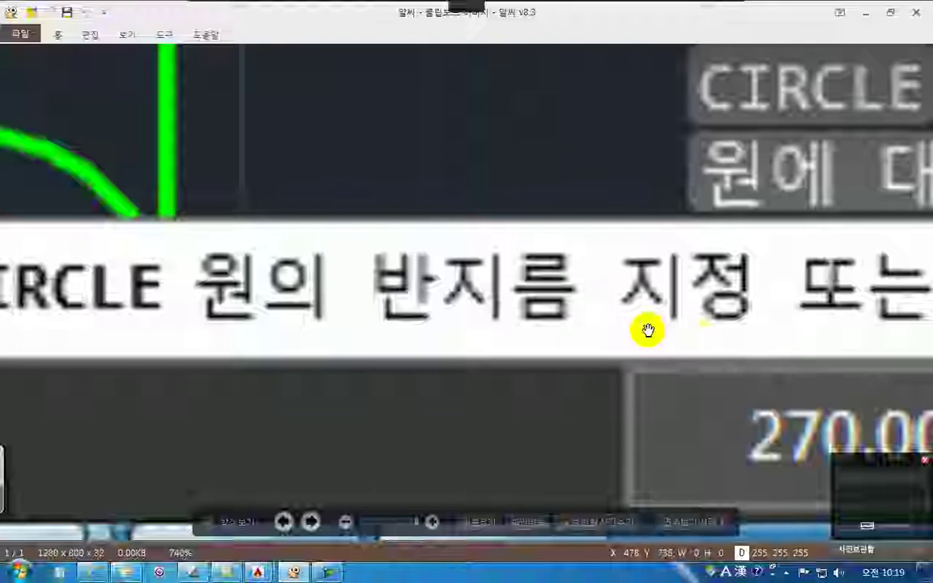
pyautogui.moveTo(722, 328); pyautogui.dragTo(275, 329)
pyautogui.moveTo(614, 333); pyautogui.dragTo(525, 328)
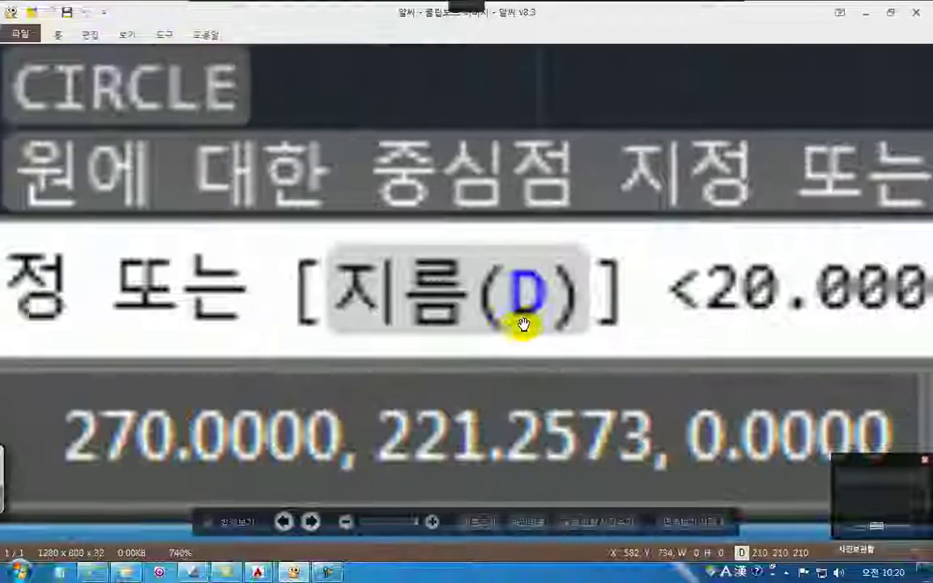
pyautogui.moveTo(650, 321); pyautogui.dragTo(537, 323)
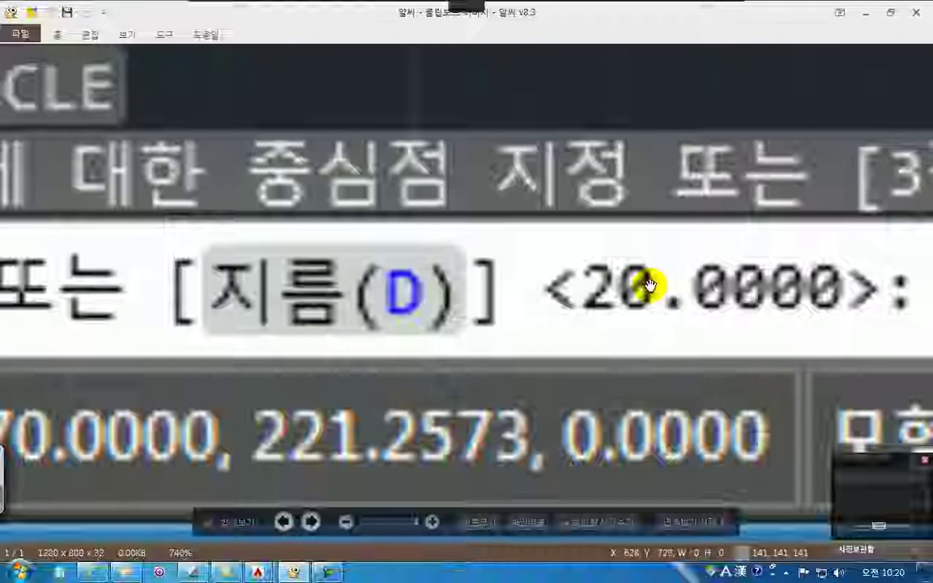
pyautogui.moveTo(609, 271); pyautogui.dragTo(501, 302)
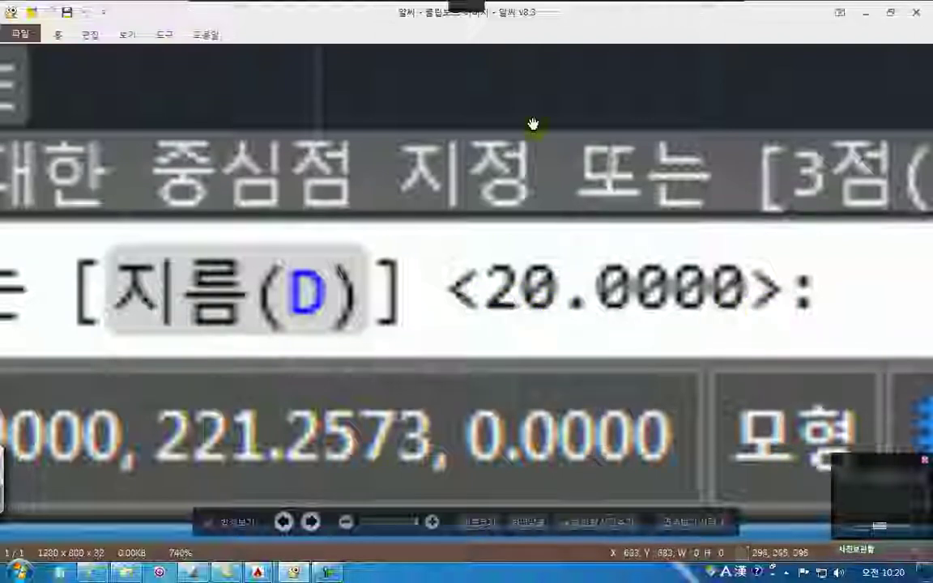
# Annotate the captured prompt in red with an arrow from the default value to a handwritten Ø20, and write 10 beneath the default
pyautogui.click(438, 8)
pyautogui.moveTo(721, 260)
pyautogui.mouseDown()
pyautogui.moveTo(777, 231)
pyautogui.moveTo(827, 237)
pyautogui.mouseUp()
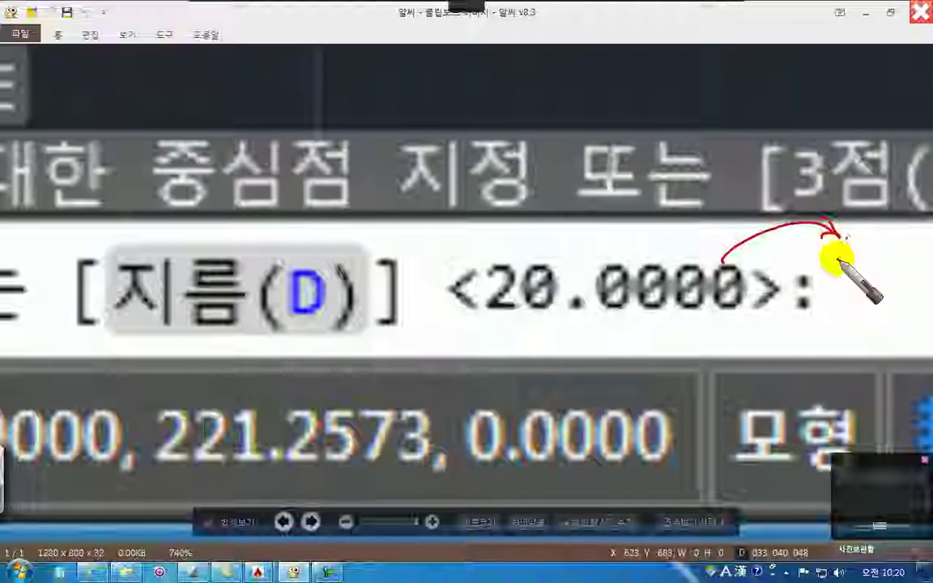
pyautogui.moveTo(832, 258)
pyautogui.mouseDown()
pyautogui.moveTo(843, 267)
pyautogui.moveTo(834, 280)
pyautogui.moveTo(879, 261)
pyautogui.mouseUp()
pyautogui.click(887, 257)
pyautogui.moveTo(663, 322); pyautogui.dragTo(663, 338)
pyautogui.moveTo(677, 324)
pyautogui.mouseDown()
pyautogui.moveTo(685, 333)
pyautogui.moveTo(701, 328)
pyautogui.mouseUp()
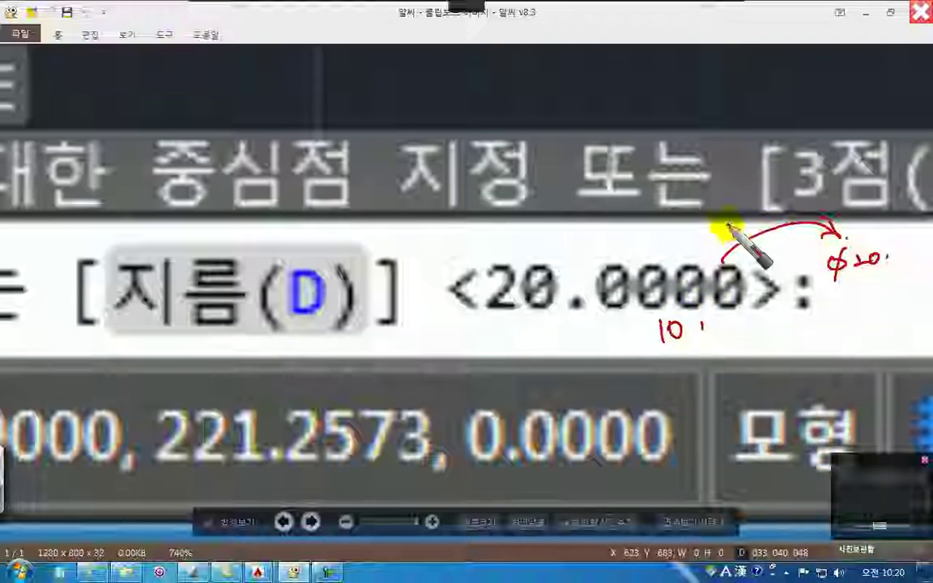
# Mark strokes across the red arrow's tail and write 10 with an Enter mark below the Ø20 note
pyautogui.moveTo(729, 241); pyautogui.dragTo(738, 212)
pyautogui.moveTo(724, 214); pyautogui.dragTo(774, 242)
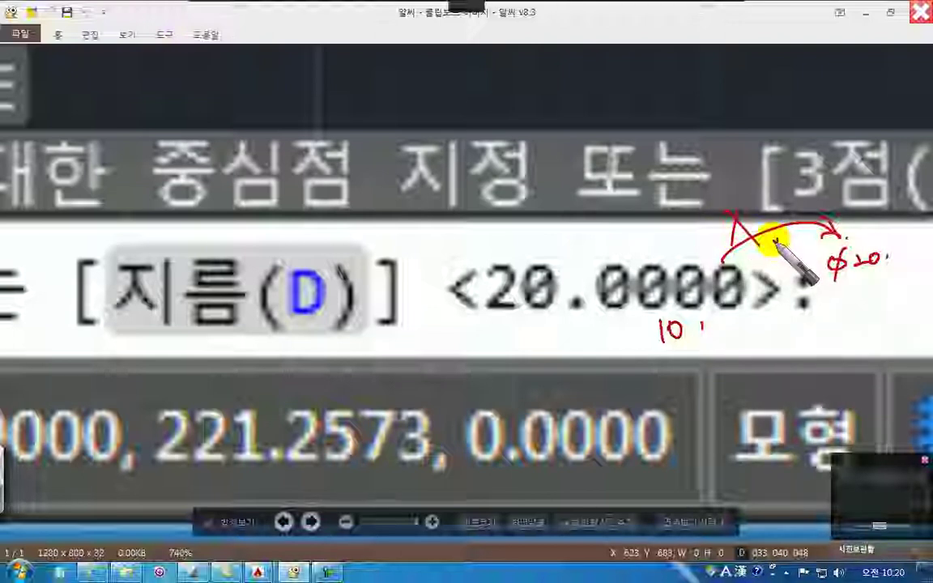
pyautogui.moveTo(841, 279); pyautogui.dragTo(840, 299)
pyautogui.moveTo(853, 281); pyautogui.dragTo(901, 292)
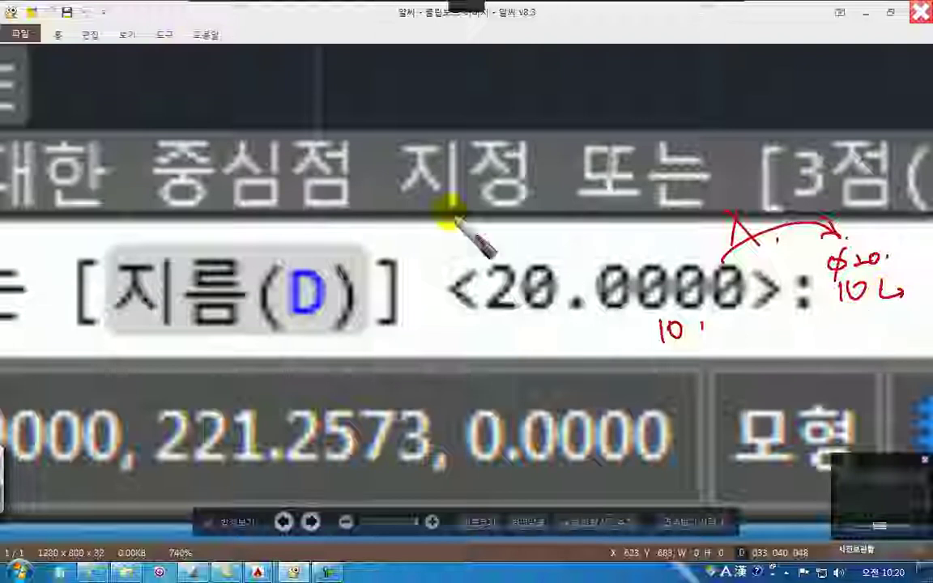
# Point an arrow at the prompt's Diameter option, encircle its D, add a check mark beside it, and clear the annotations
pyautogui.moveTo(408, 232)
pyautogui.mouseDown()
pyautogui.moveTo(368, 244)
pyautogui.moveTo(394, 252)
pyautogui.mouseUp()
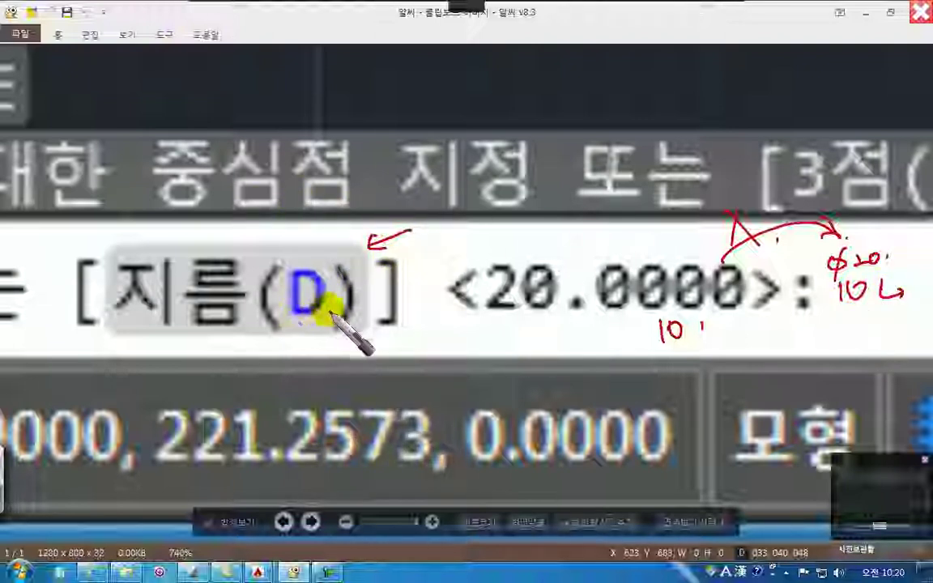
pyautogui.moveTo(306, 308)
pyautogui.mouseDown()
pyautogui.moveTo(356, 287)
pyautogui.moveTo(322, 327)
pyautogui.moveTo(332, 328)
pyautogui.mouseUp()
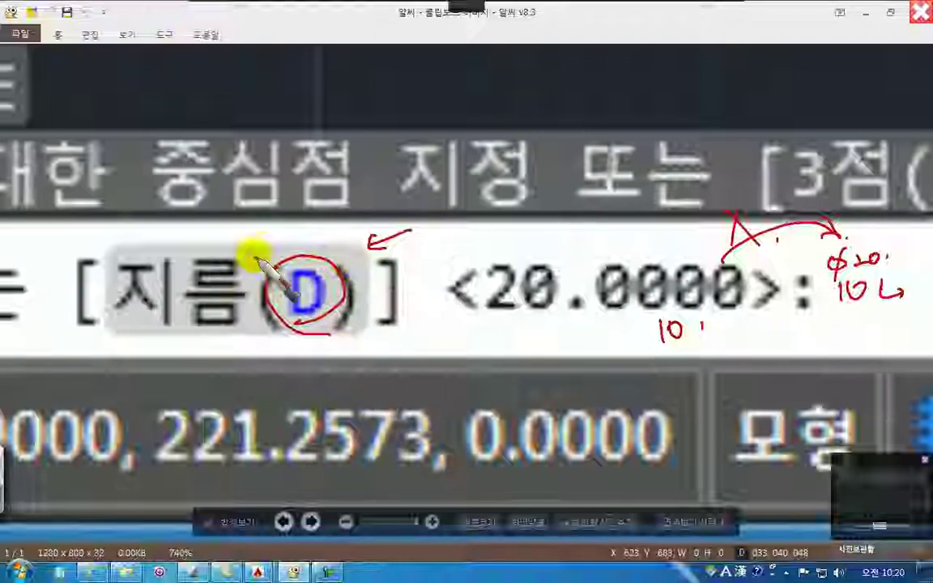
pyautogui.moveTo(251, 246); pyautogui.dragTo(291, 225)
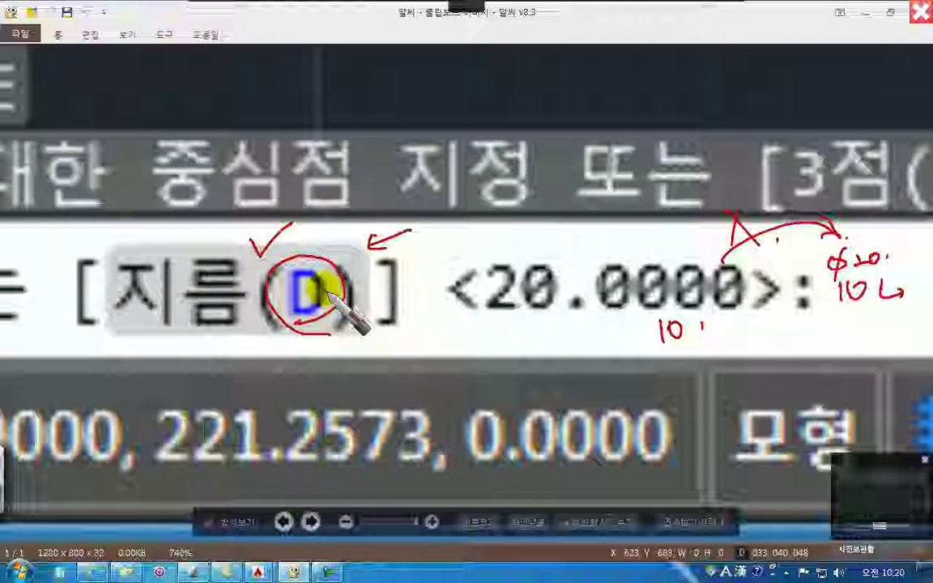
pyautogui.click(919, 13)
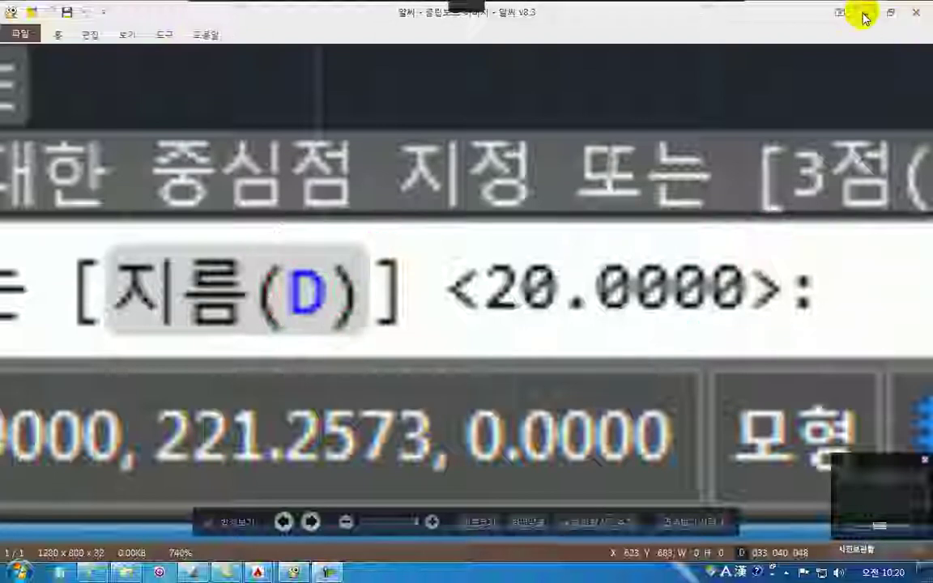
# Return to AutoCAD and finish the circle centered at 270,250 using the Diameter option with a value of 20
pyautogui.click(865, 13)
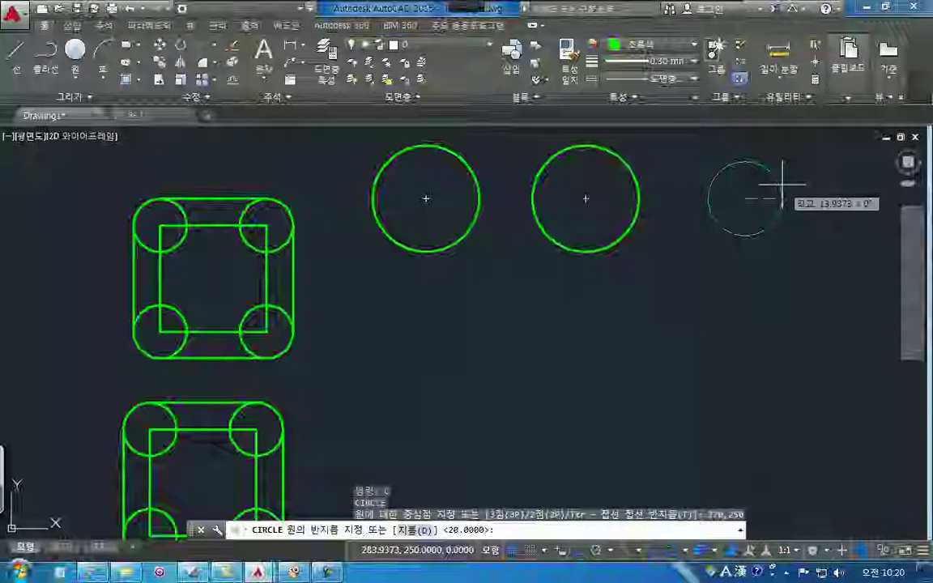
pyautogui.click(424, 533)
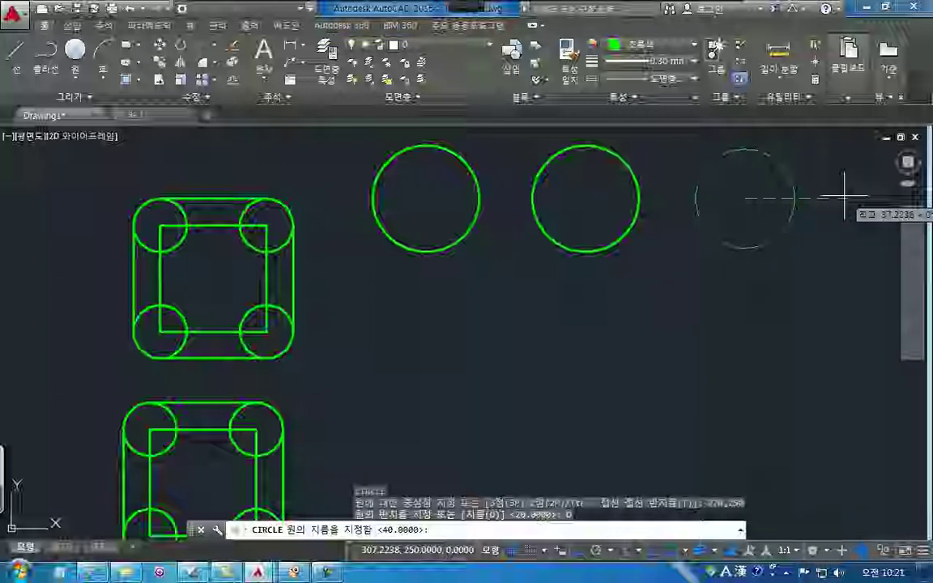
pyautogui.write('20')
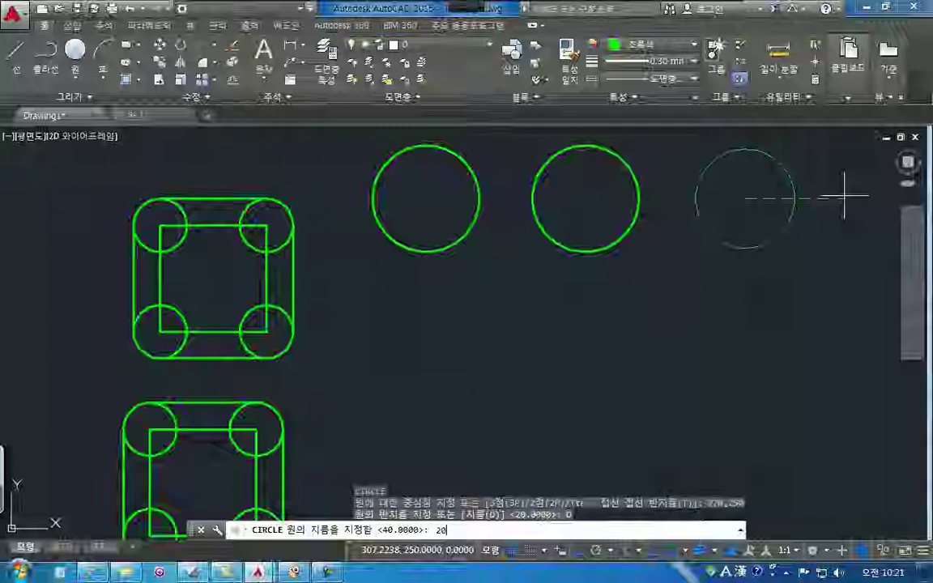
pyautogui.press('Return')
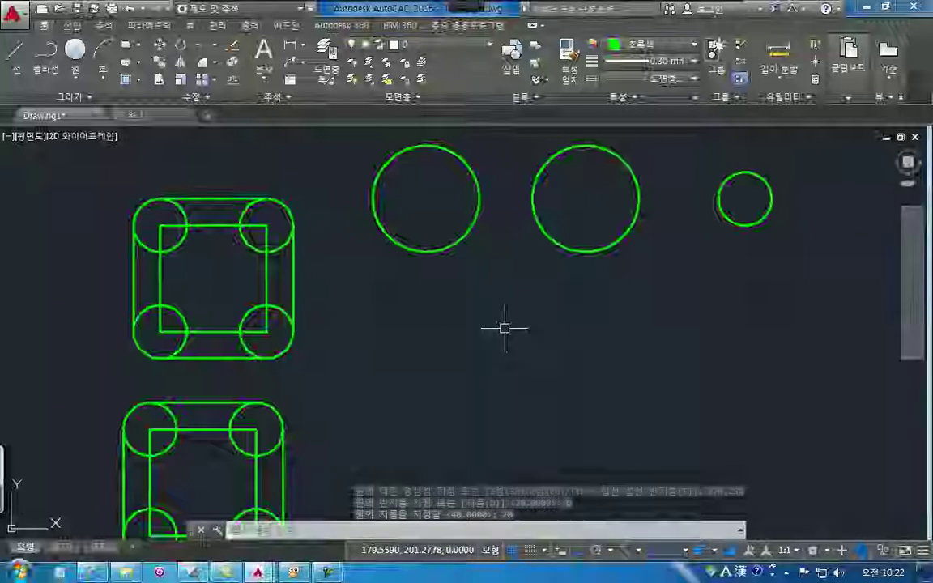
pyautogui.write('c')
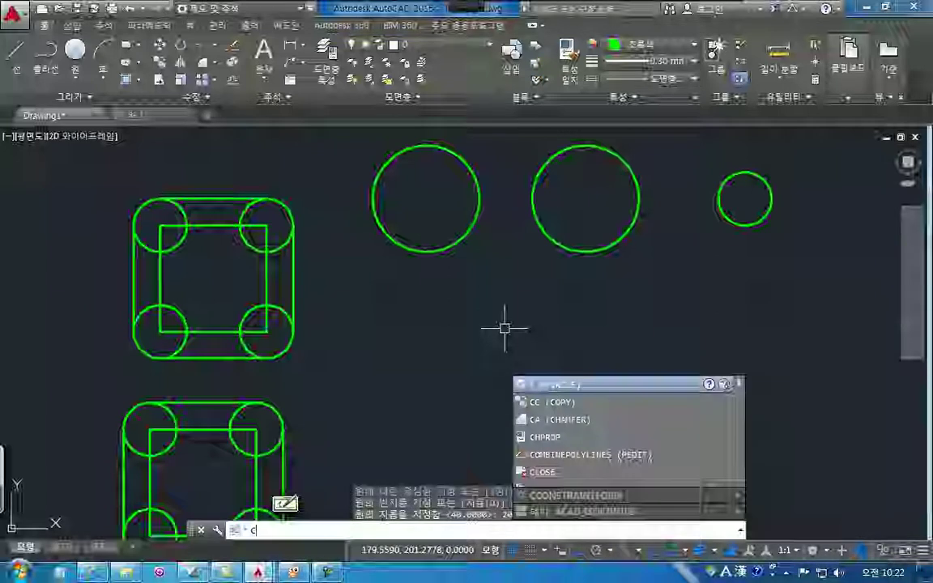
pyautogui.press('Escape')
pyautogui.press('Escape')
pyautogui.press('Escape')
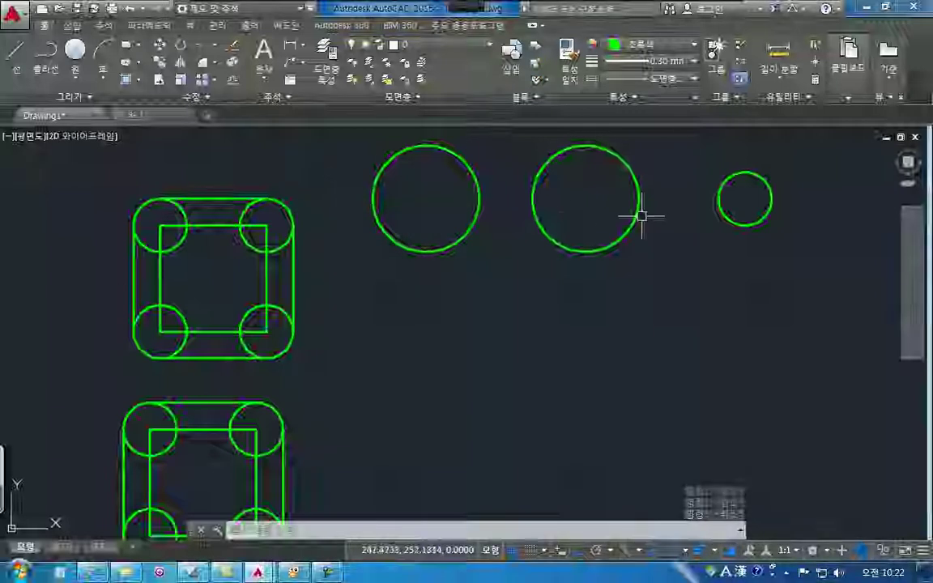
# Undo the last two circles: the small diameter 20 circle and the second large circle
pyautogui.click(130, 11)
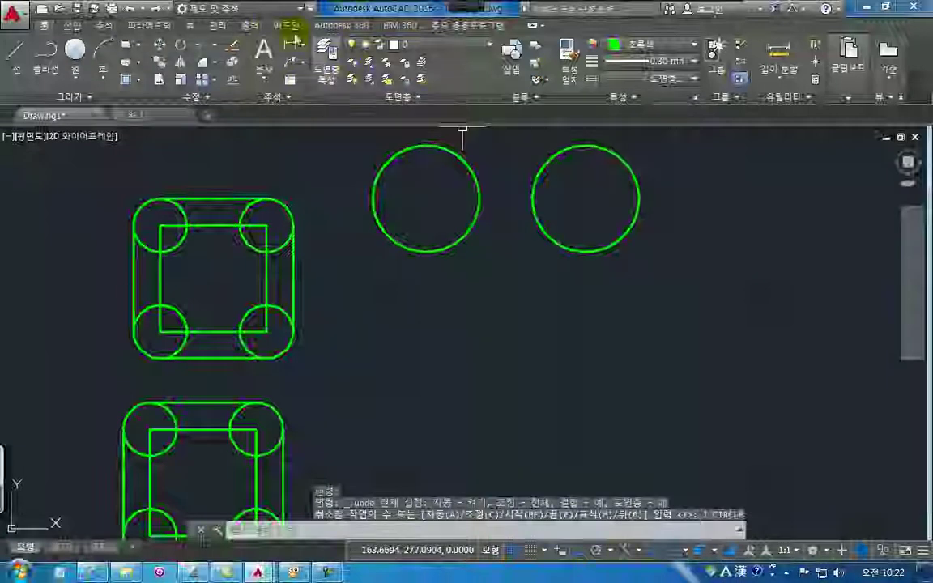
pyautogui.click(127, 10)
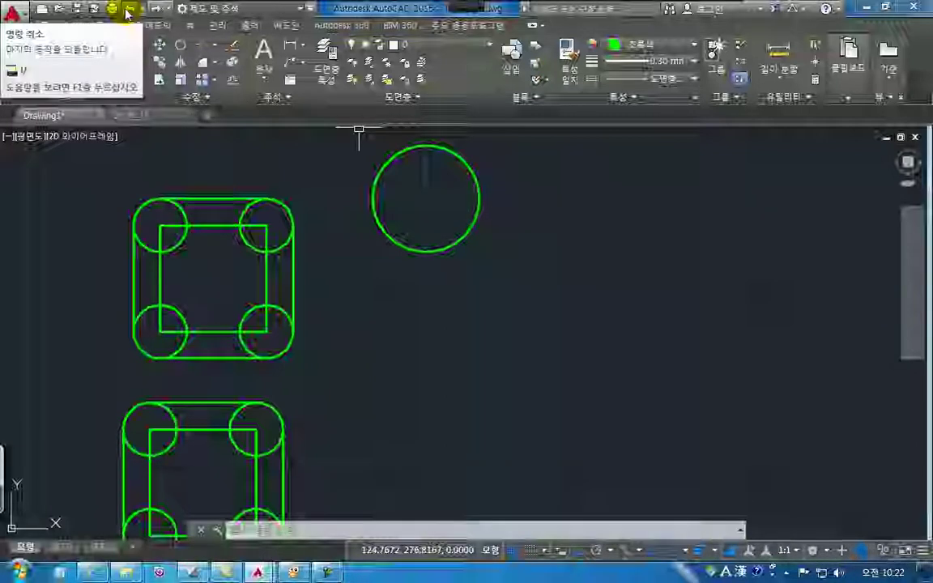
# Annotate the undo command with an arrow to an underlined note "명령취소 (Undo, U)", encircle the U, and clear the annotations
pyautogui.moveTo(144, 8)
pyautogui.mouseDown()
pyautogui.moveTo(124, 7)
pyautogui.moveTo(142, 79)
pyautogui.moveTo(245, 142)
pyautogui.moveTo(282, 146)
pyautogui.moveTo(290, 160)
pyautogui.moveTo(405, 144)
pyautogui.moveTo(421, 125)
pyautogui.moveTo(494, 125)
pyautogui.moveTo(525, 104)
pyautogui.moveTo(542, 127)
pyautogui.mouseUp()
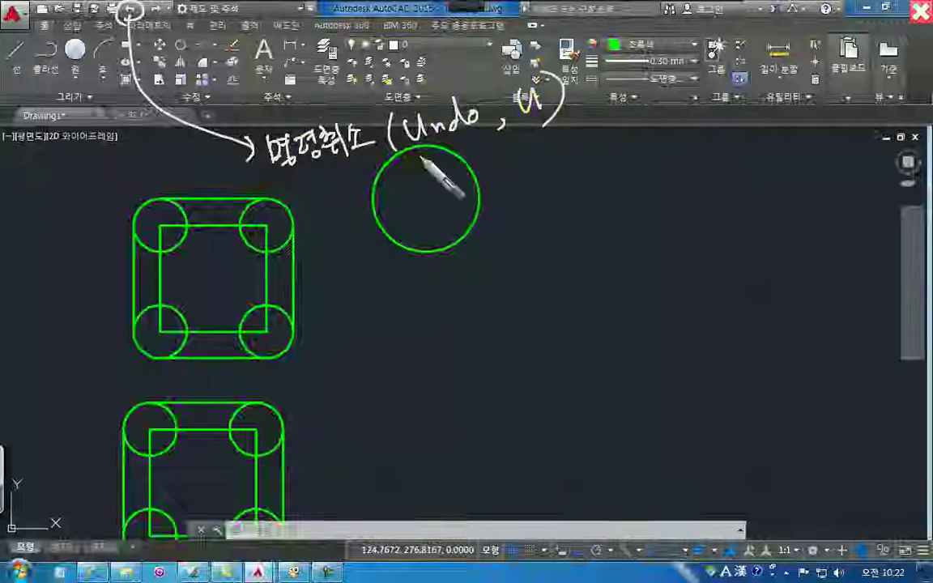
pyautogui.moveTo(257, 197); pyautogui.dragTo(565, 128)
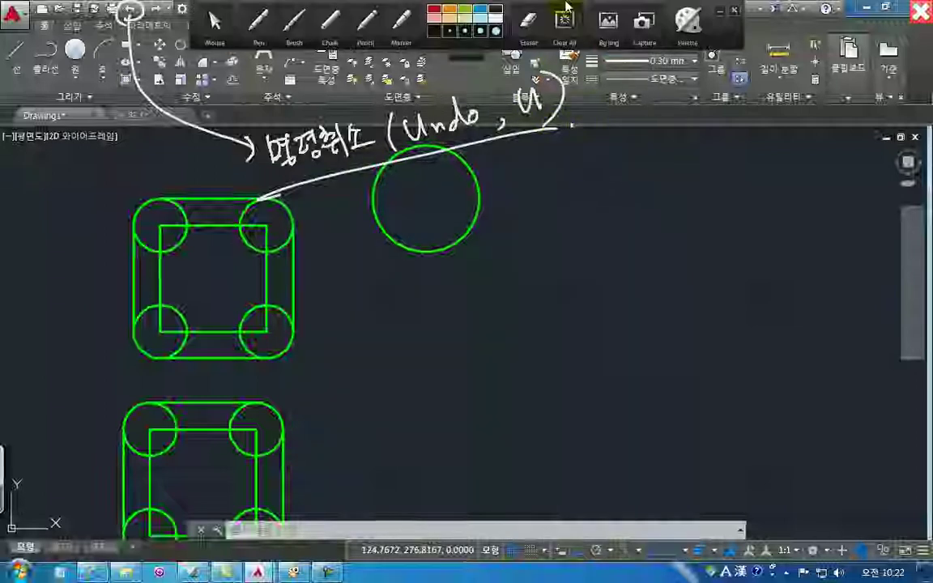
pyautogui.moveTo(563, 77)
pyautogui.mouseDown()
pyautogui.moveTo(558, 114)
pyautogui.moveTo(572, 120)
pyautogui.moveTo(585, 96)
pyautogui.mouseUp()
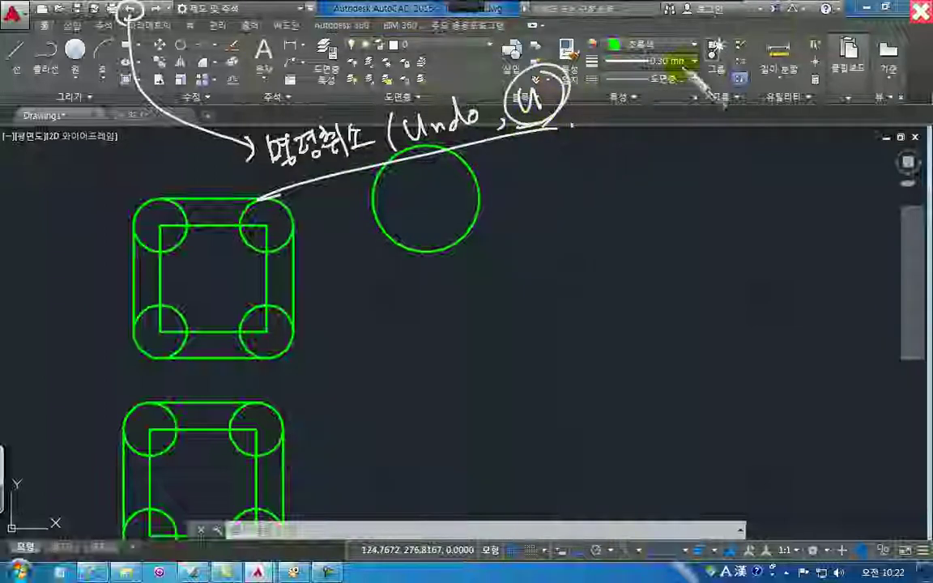
pyautogui.press('Escape')
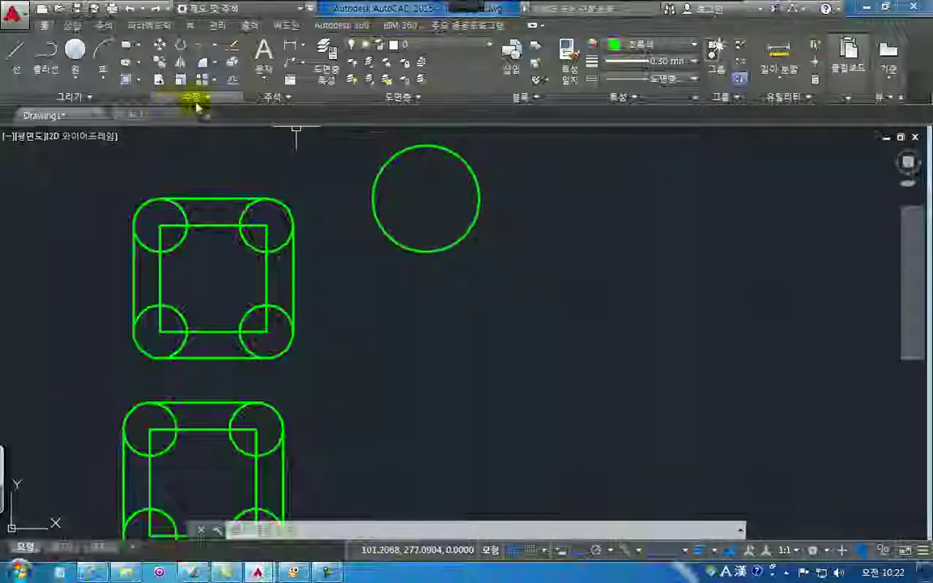
# Draw a circle centered at 210,250 with a diameter of 40 using the Center, Diameter method, leaving no command active
pyautogui.click(77, 51)
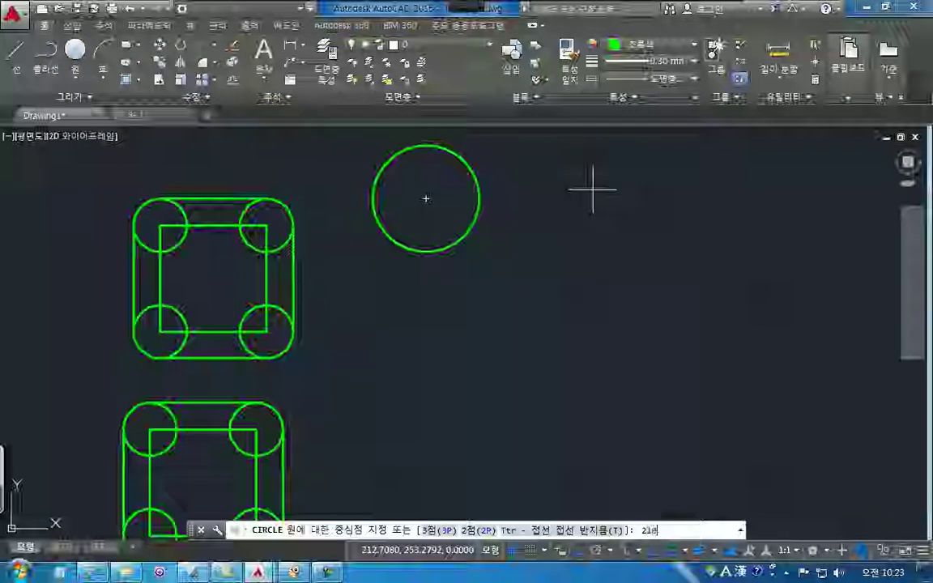
pyautogui.write('210,250')
pyautogui.press('Return')
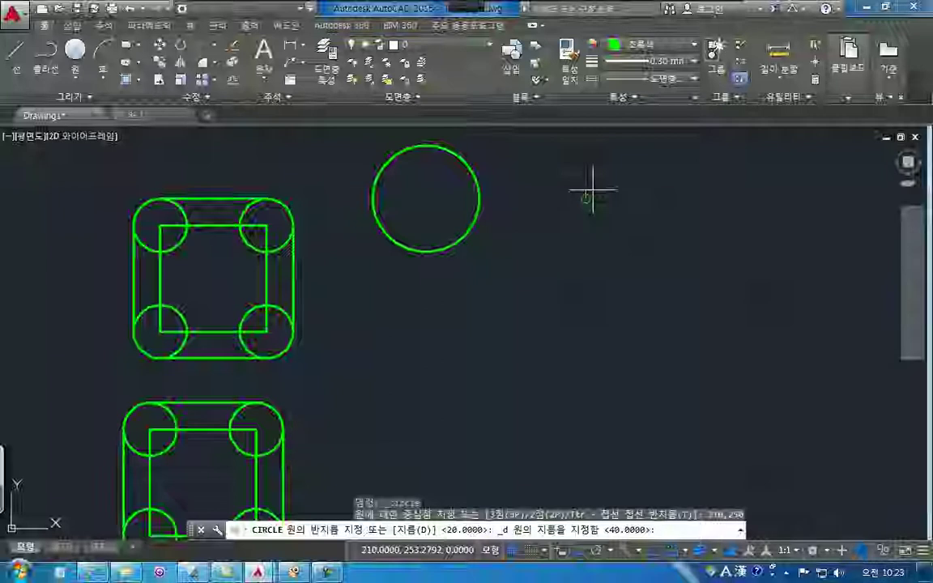
pyautogui.write('4')
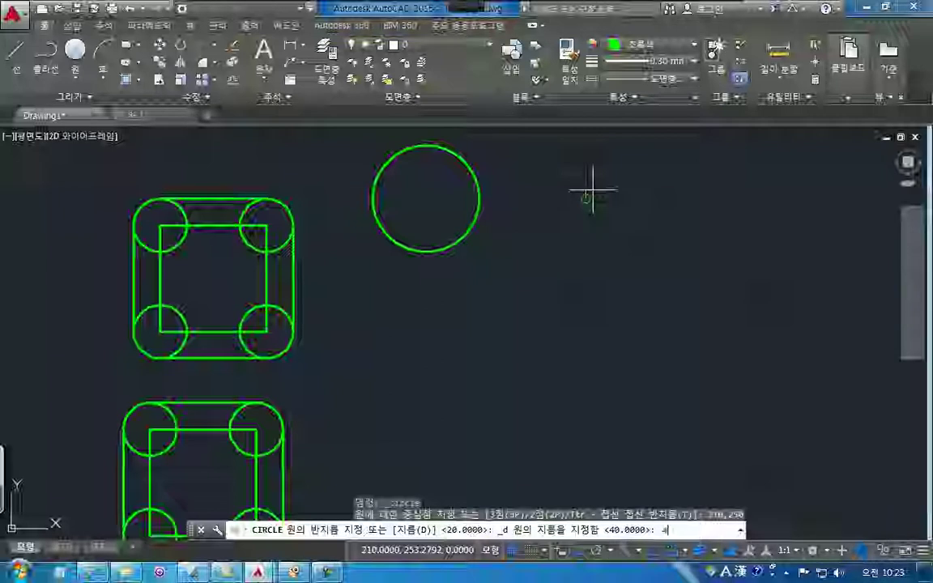
pyautogui.write('0')
pyautogui.press('Return')
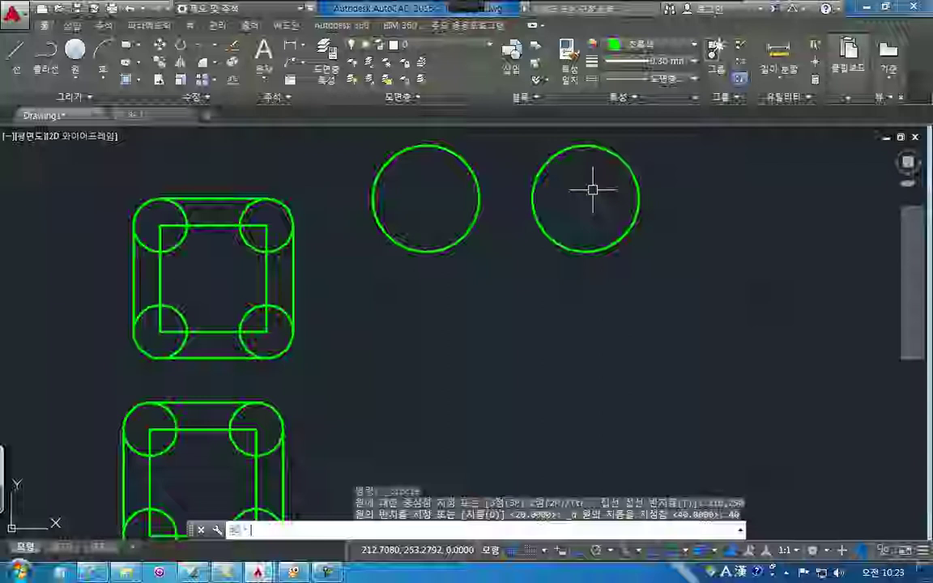
pyautogui.press('Return')
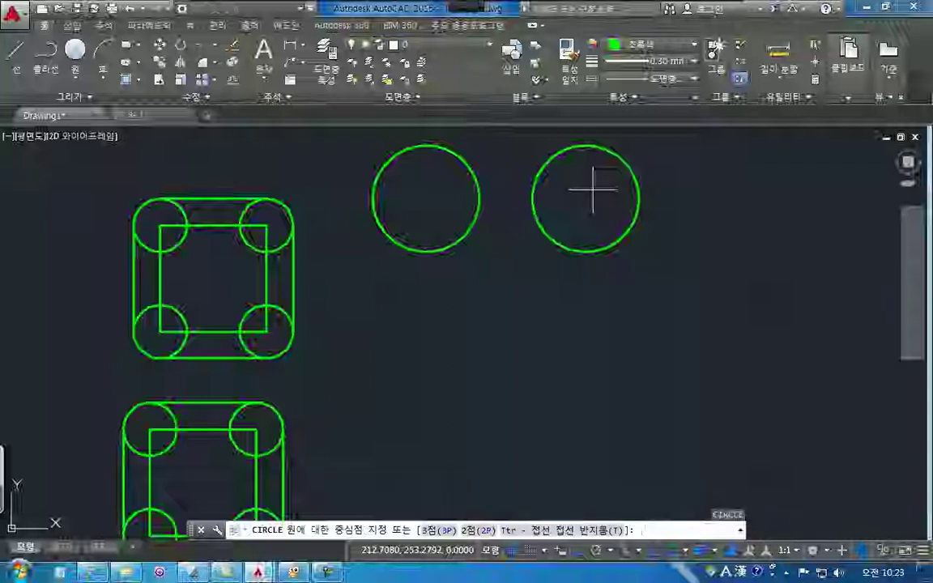
pyautogui.press('Escape')
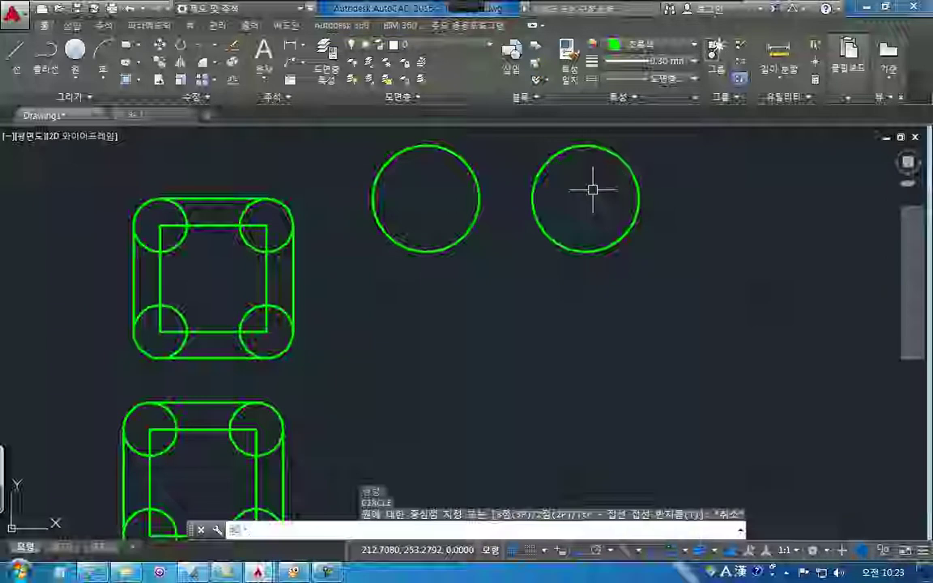
# Write a boxed note "Enter" with a Korean line beneath it, mark the third circle's center spot, and clear the annotations
pyautogui.moveTo(458, 6)
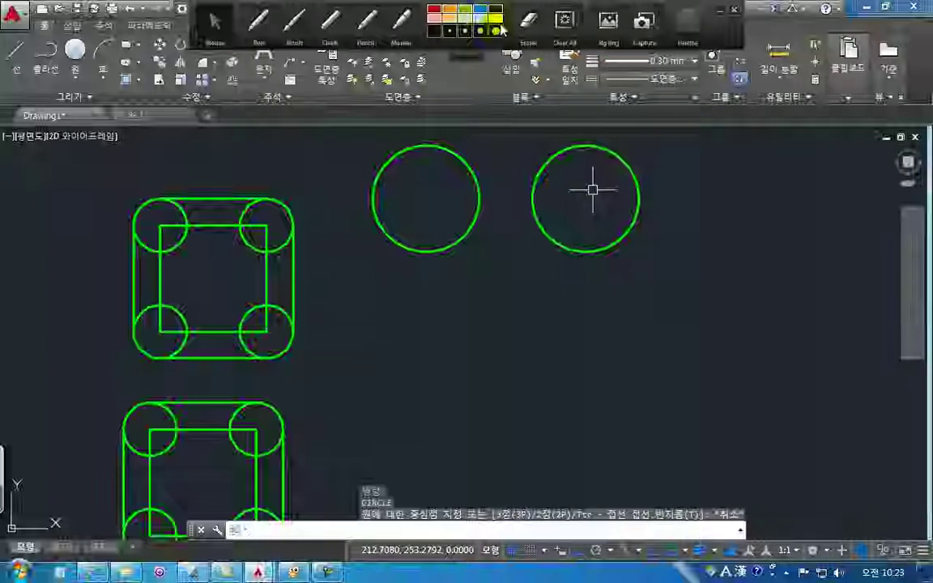
pyautogui.click(498, 31)
pyautogui.moveTo(416, 282)
pyautogui.mouseDown()
pyautogui.moveTo(448, 298)
pyautogui.moveTo(450, 267)
pyautogui.moveTo(474, 289)
pyautogui.moveTo(492, 287)
pyautogui.moveTo(475, 327)
pyautogui.moveTo(469, 281)
pyautogui.moveTo(480, 301)
pyautogui.mouseUp()
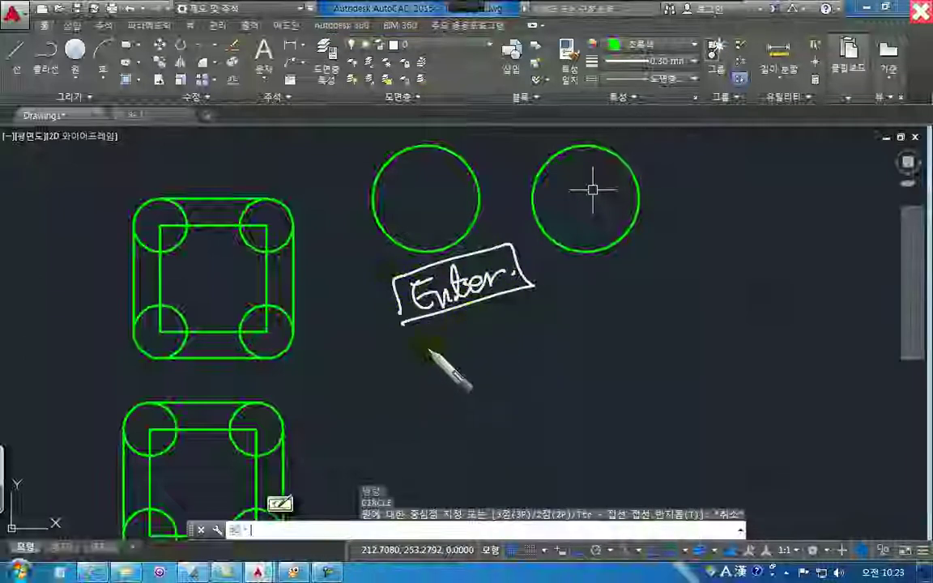
pyautogui.moveTo(450, 342); pyautogui.dragTo(476, 339)
pyautogui.click(720, 193)
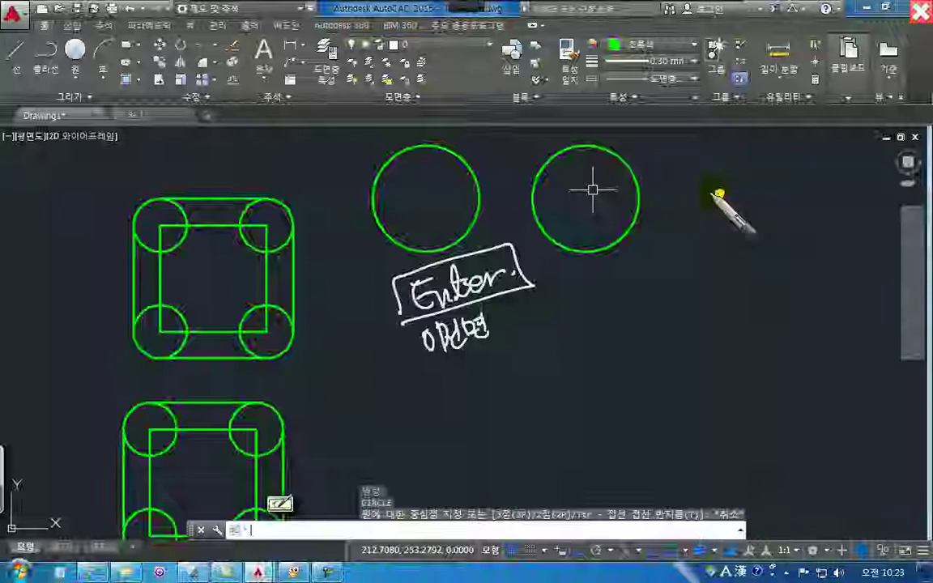
pyautogui.press('Escape')
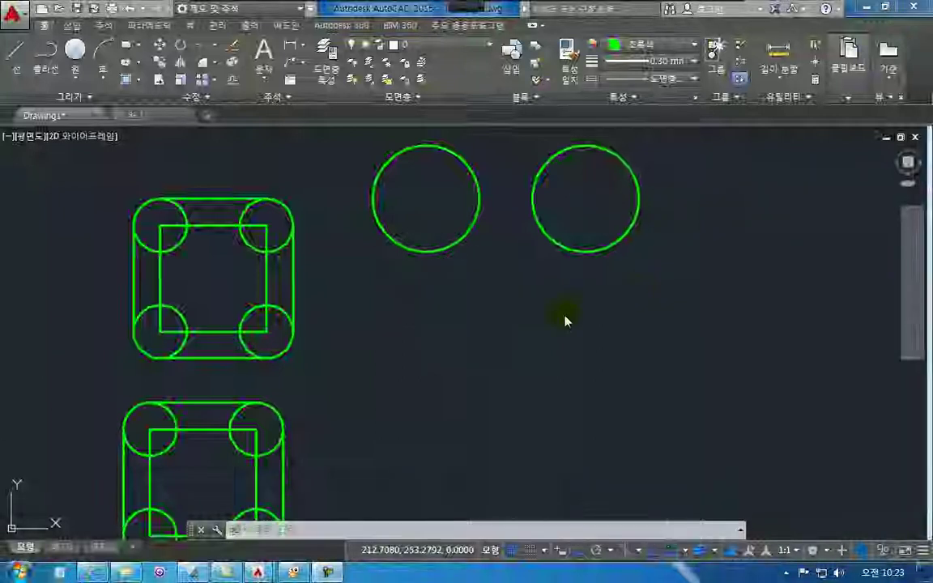
pyautogui.write('c')
pyautogui.press('Return')
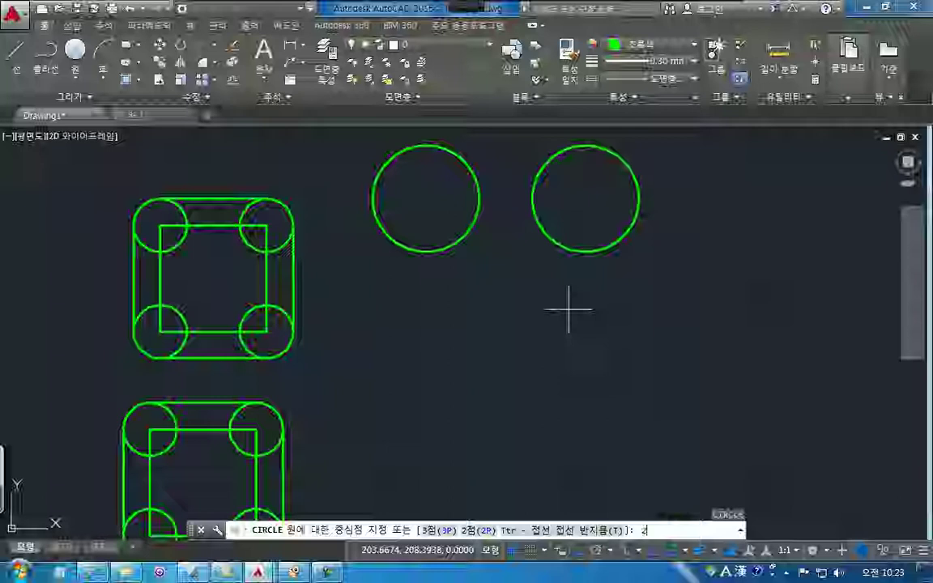
pyautogui.write('0,250')
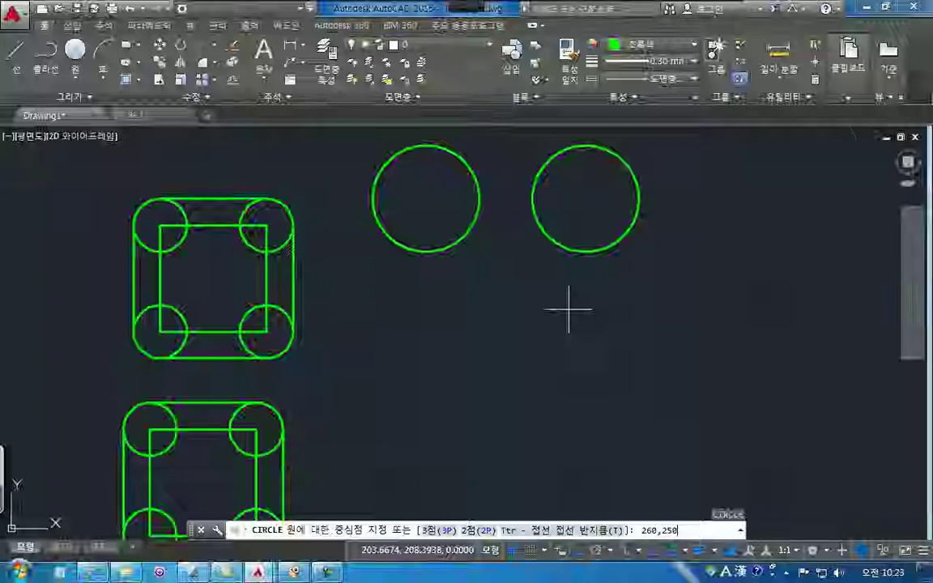
pyautogui.press('Return')
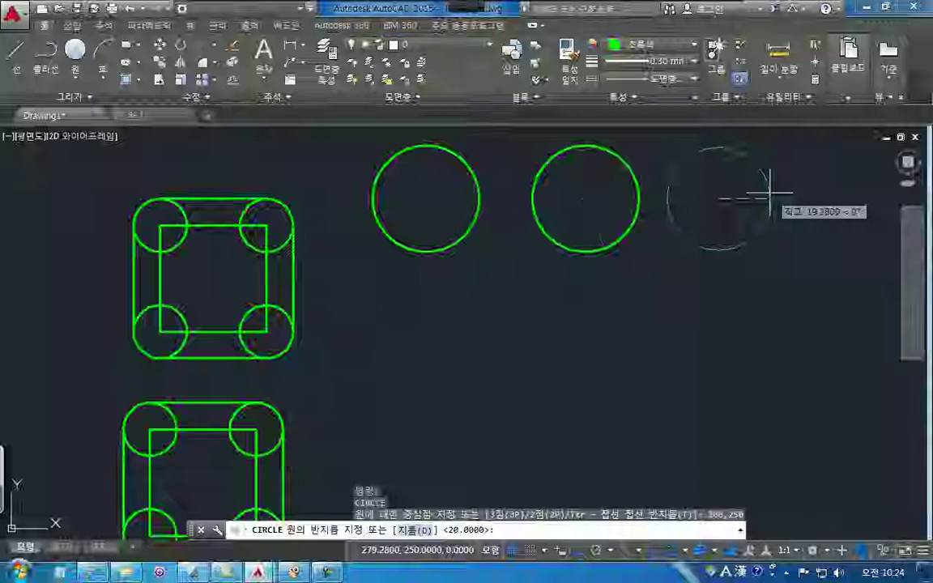
pyautogui.press('Escape')
pyautogui.press('Escape')
pyautogui.press('Escape')
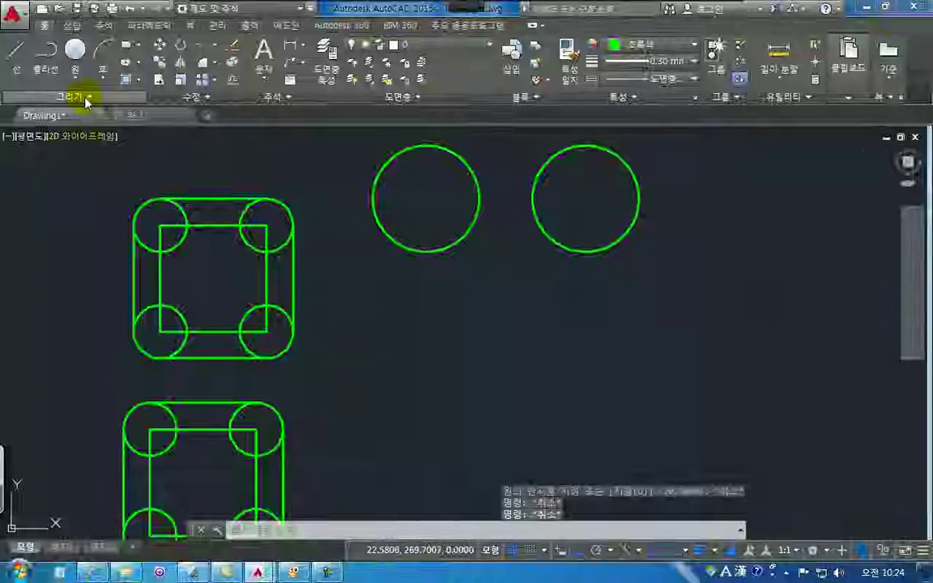
pyautogui.click(76, 78)
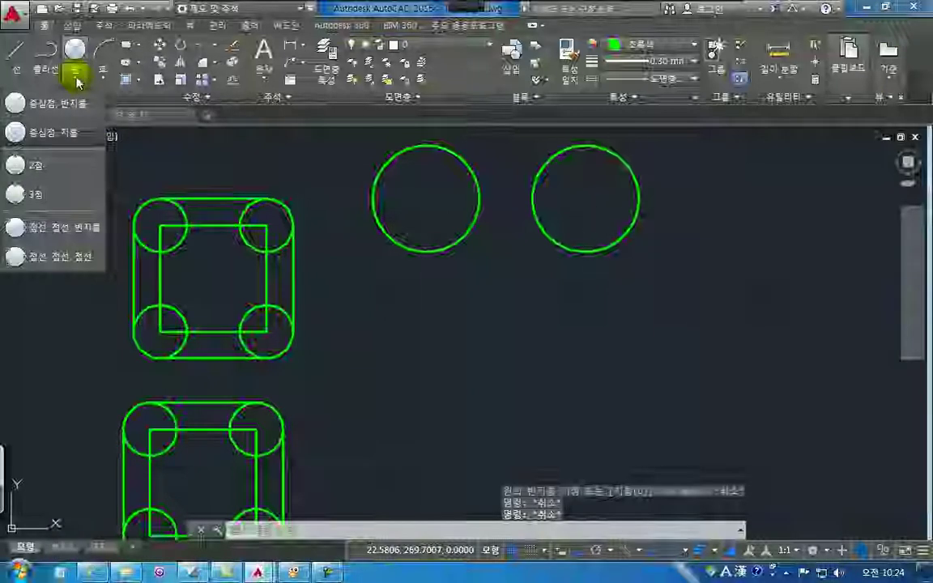
pyautogui.click(287, 531)
pyautogui.press('Escape')
# Switch to the ALSee image viewer and open the capture 20180323_092119 with the handwritten circle notes
pyautogui.click(295, 573)
pyautogui.doubleClick(564, 209)
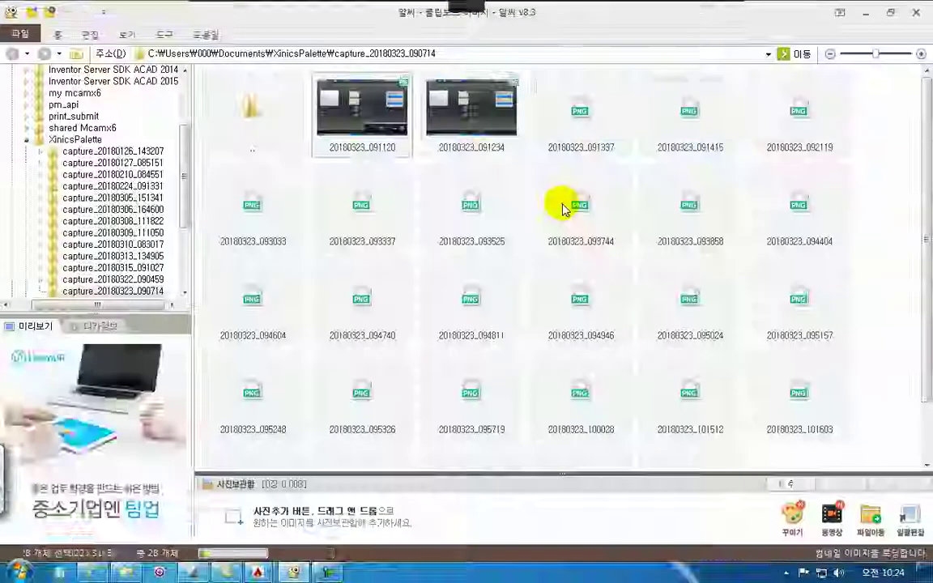
pyautogui.doubleClick(814, 127)
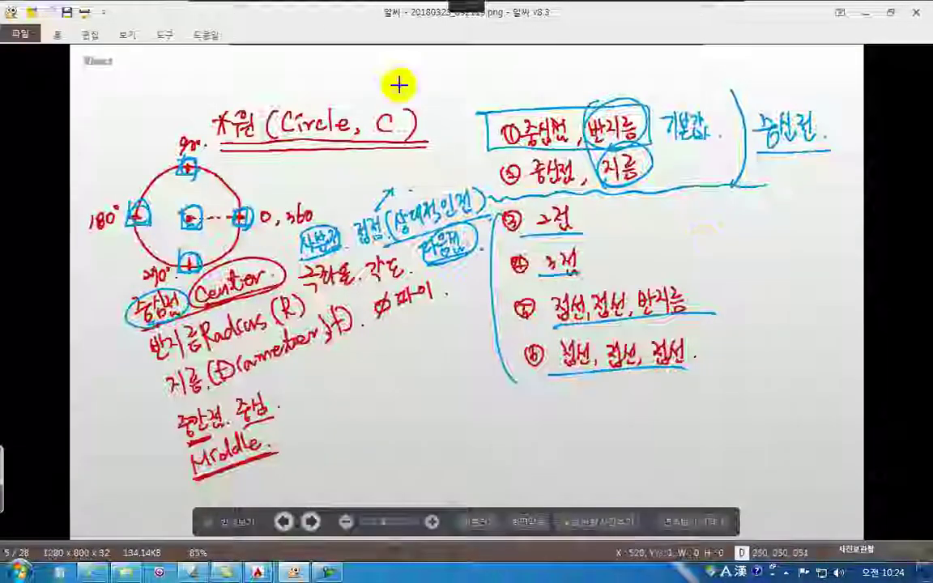
# In red, bracket the six circle methods, title them "원 Circle", underline the first ones and encircle methods 4 to 6
pyautogui.moveTo(473, 16)
pyautogui.click(435, 10)
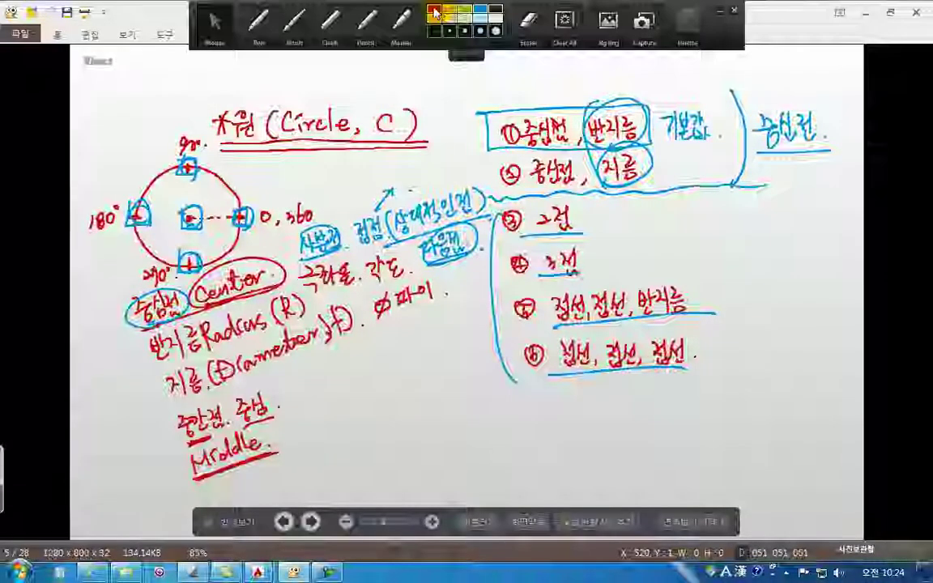
pyautogui.moveTo(507, 121); pyautogui.dragTo(518, 397)
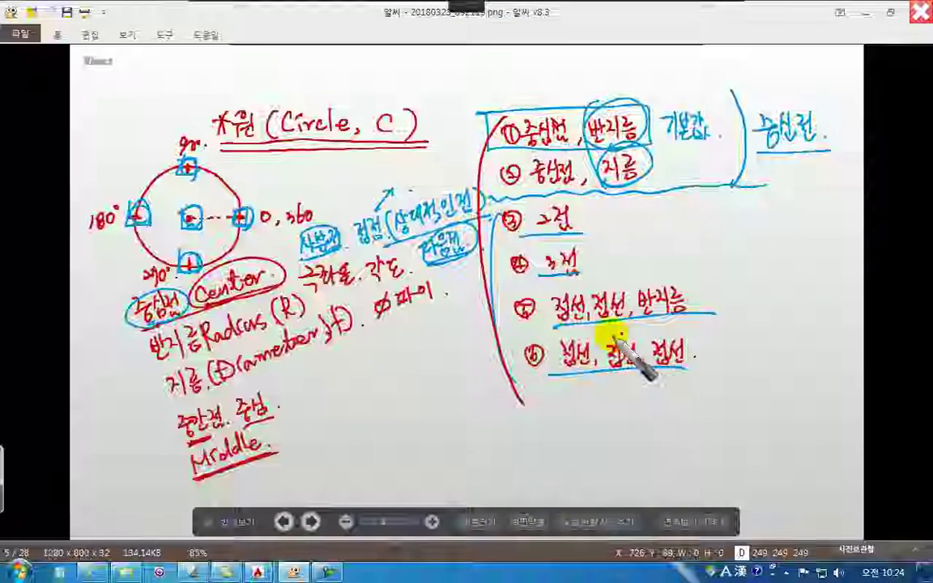
pyautogui.moveTo(489, 316)
pyautogui.mouseDown()
pyautogui.moveTo(694, 313)
pyautogui.moveTo(484, 300)
pyautogui.moveTo(512, 370)
pyautogui.moveTo(608, 377)
pyautogui.moveTo(530, 316)
pyautogui.moveTo(577, 243)
pyautogui.moveTo(491, 71)
pyautogui.moveTo(483, 72)
pyautogui.moveTo(635, 62)
pyautogui.mouseUp()
pyautogui.moveTo(488, 146)
pyautogui.mouseDown()
pyautogui.moveTo(498, 126)
pyautogui.moveTo(474, 149)
pyautogui.moveTo(625, 166)
pyautogui.moveTo(507, 197)
pyautogui.mouseUp()
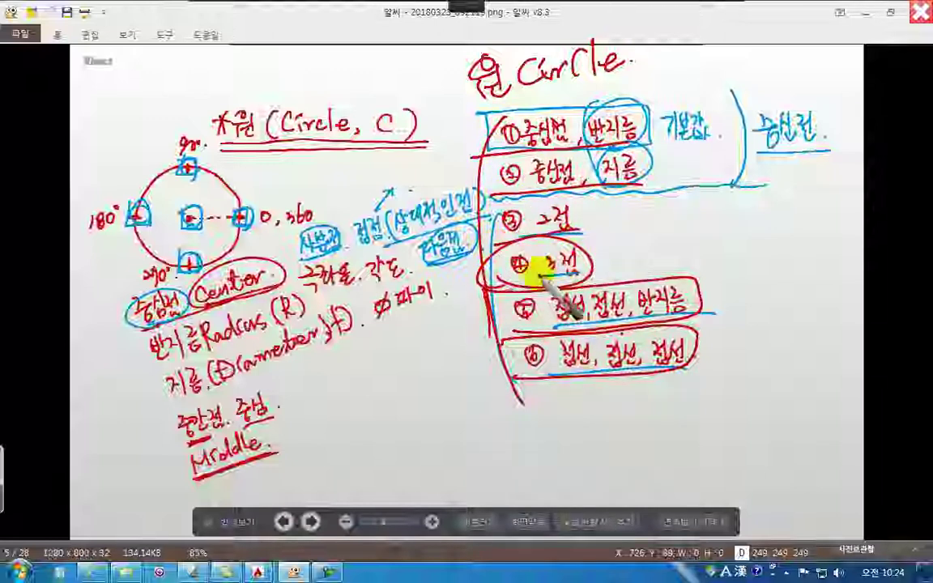
# Add an encircled "옵션" note, encircle the Center, Diameter method with an arrow and X beside it, sketch an icon, and clear the annotations
pyautogui.moveTo(695, 51)
pyautogui.mouseDown()
pyautogui.moveTo(702, 73)
pyautogui.moveTo(726, 80)
pyautogui.moveTo(726, 62)
pyautogui.moveTo(718, 79)
pyautogui.moveTo(733, 29)
pyautogui.moveTo(754, 76)
pyautogui.moveTo(740, 84)
pyautogui.mouseUp()
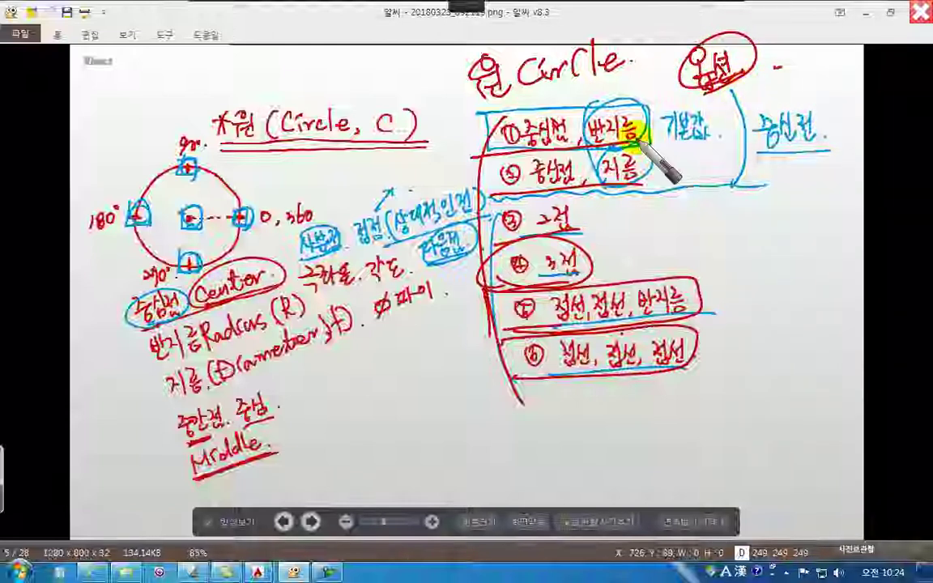
pyautogui.moveTo(498, 167)
pyautogui.mouseDown()
pyautogui.moveTo(569, 195)
pyautogui.moveTo(638, 156)
pyautogui.moveTo(473, 167)
pyautogui.mouseUp()
pyautogui.moveTo(673, 169)
pyautogui.mouseDown()
pyautogui.moveTo(683, 177)
pyautogui.moveTo(674, 191)
pyautogui.moveTo(695, 189)
pyautogui.mouseUp()
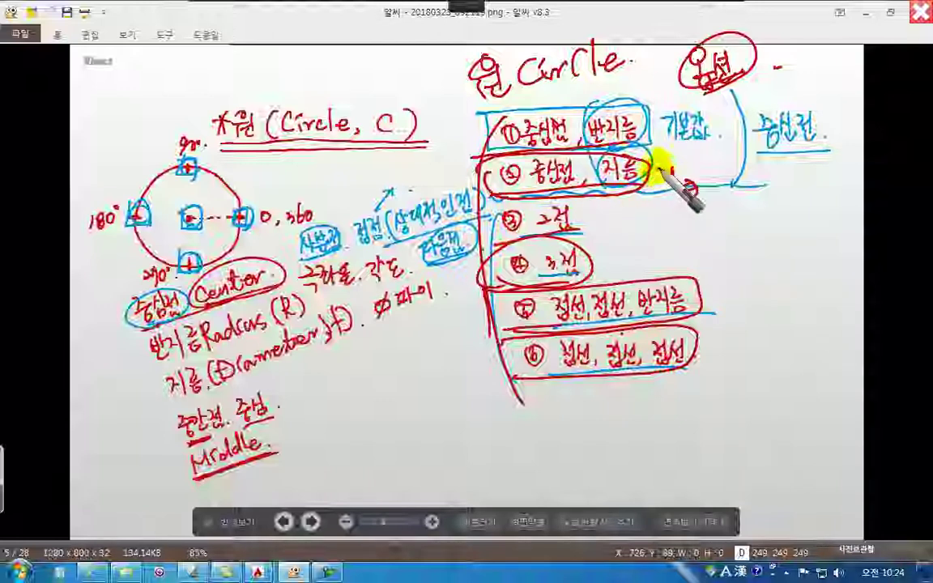
pyautogui.moveTo(656, 173)
pyautogui.mouseDown()
pyautogui.moveTo(683, 162)
pyautogui.moveTo(693, 174)
pyautogui.mouseUp()
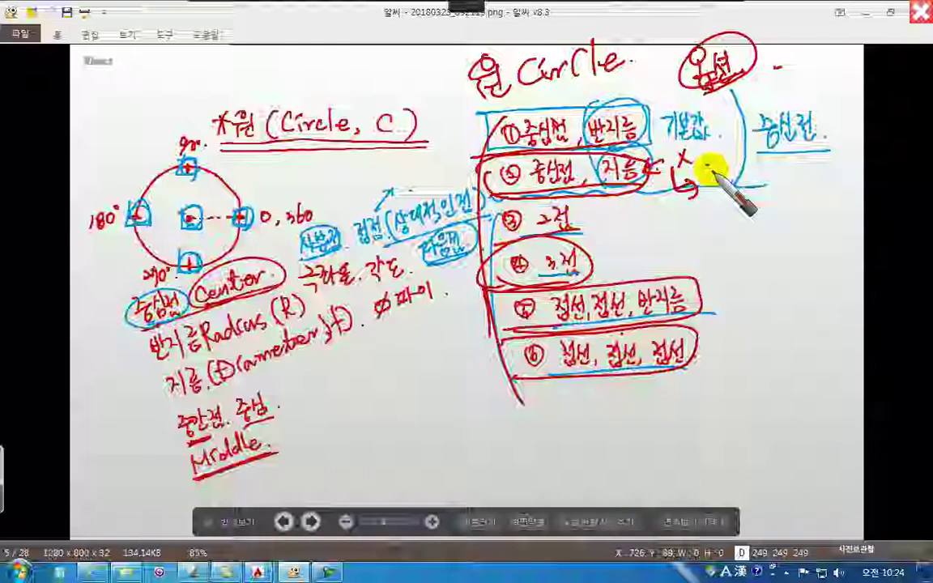
pyautogui.moveTo(156, 50)
pyautogui.mouseDown()
pyautogui.moveTo(198, 81)
pyautogui.moveTo(173, 77)
pyautogui.moveTo(203, 63)
pyautogui.mouseUp()
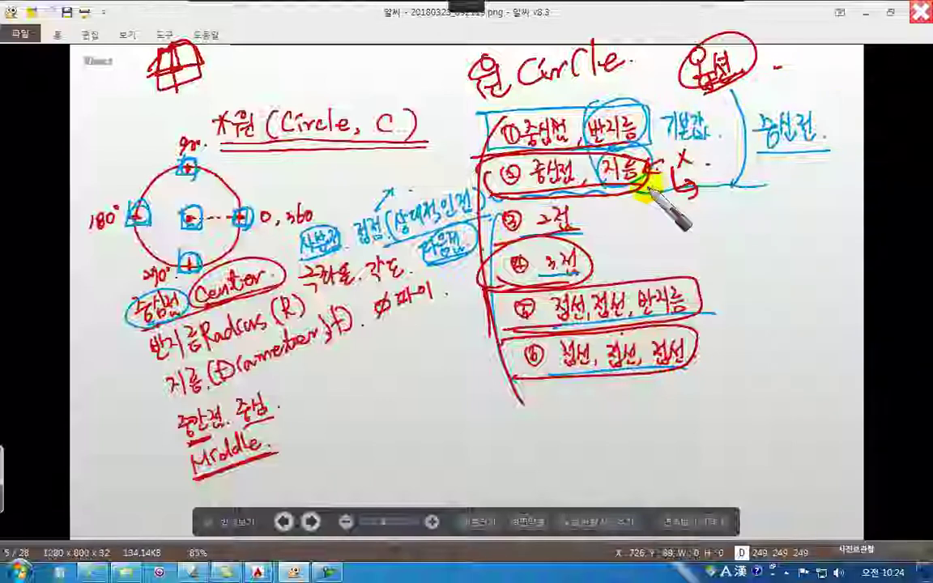
pyautogui.click(921, 11)
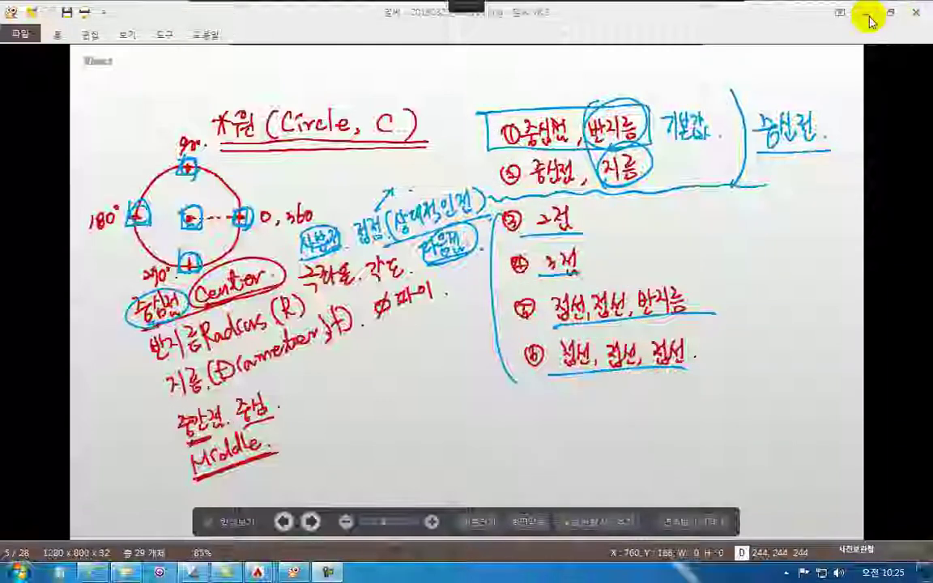
# Return to AutoCAD and draw a circle centered at 260,250 using the Diameter option with a value of 20
pyautogui.click(867, 13)
pyautogui.press('Escape')
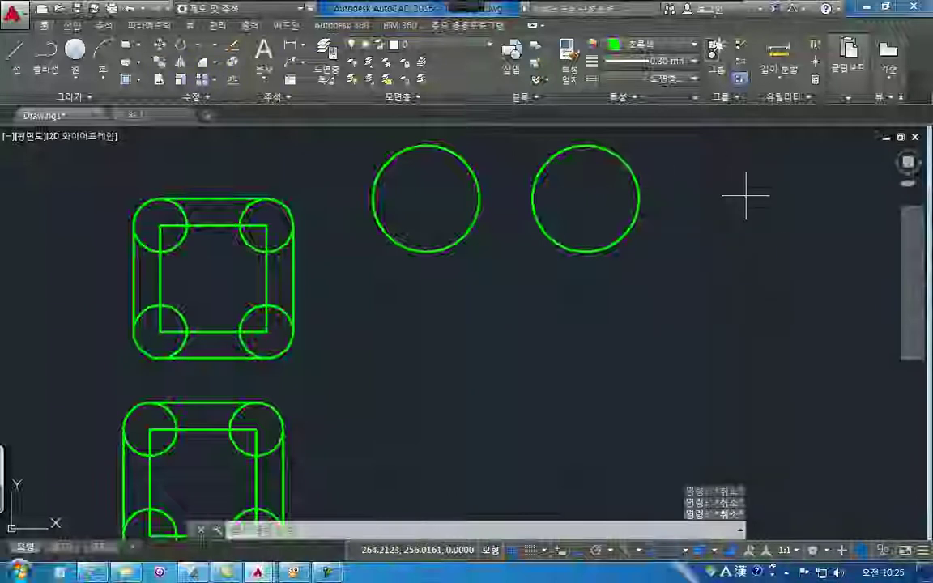
pyautogui.write('c')
pyautogui.press('Return')
pyautogui.write('260,250')
pyautogui.press('Return')
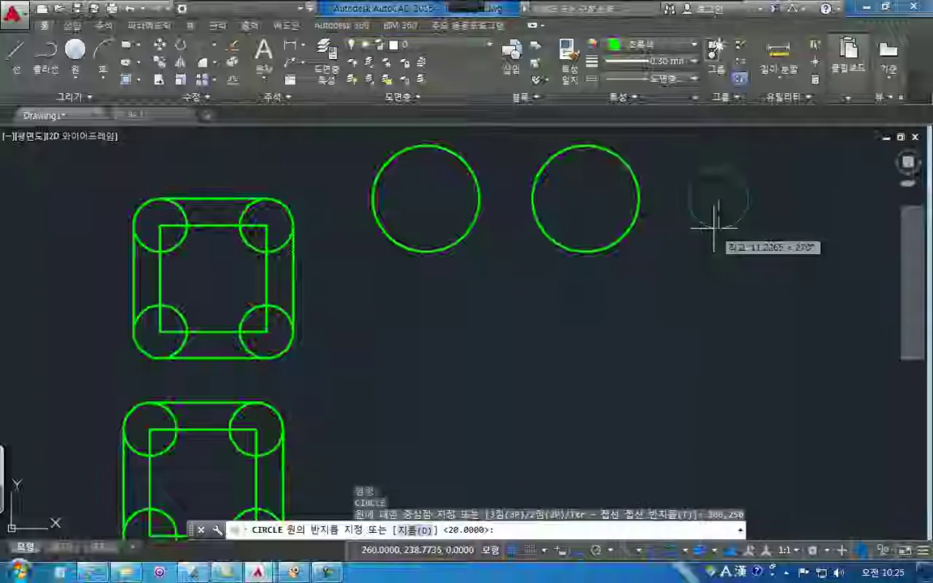
pyautogui.write('d')
pyautogui.press('Return')
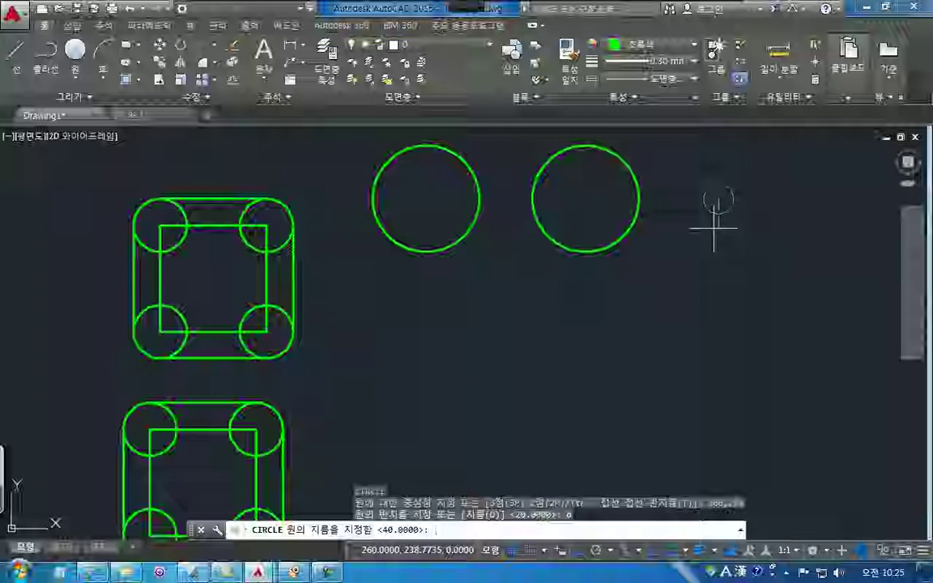
pyautogui.write('20')
pyautogui.press('Return')
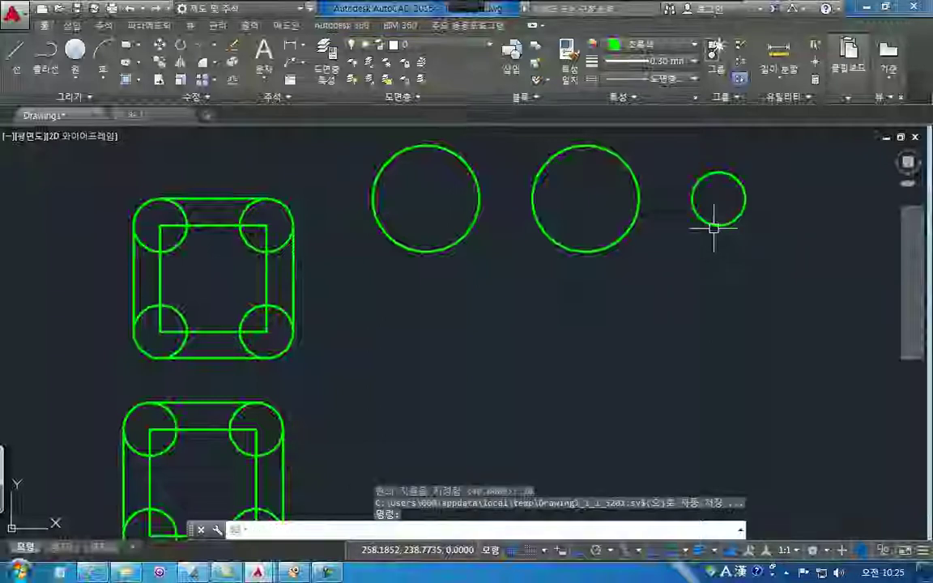
pyautogui.click(75, 78)
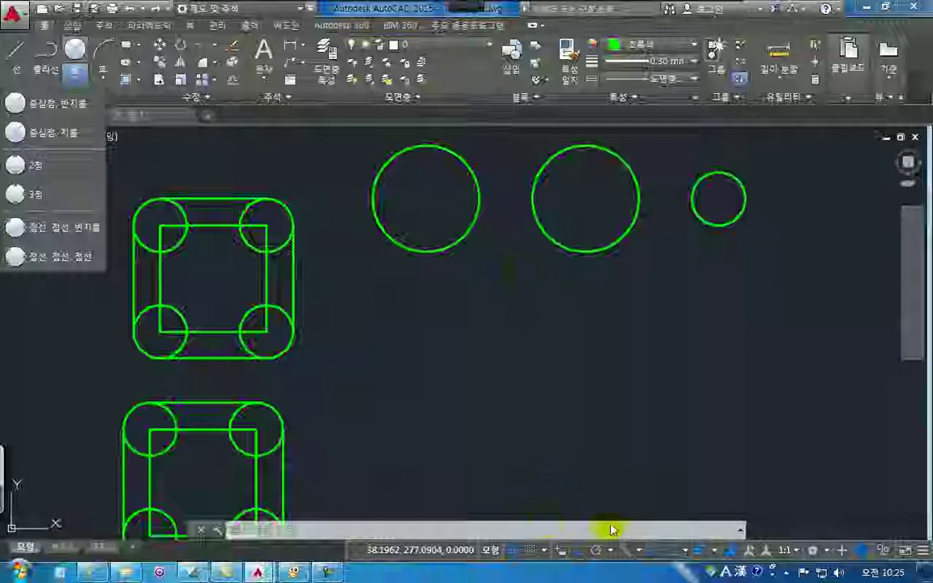
pyautogui.click(733, 252)
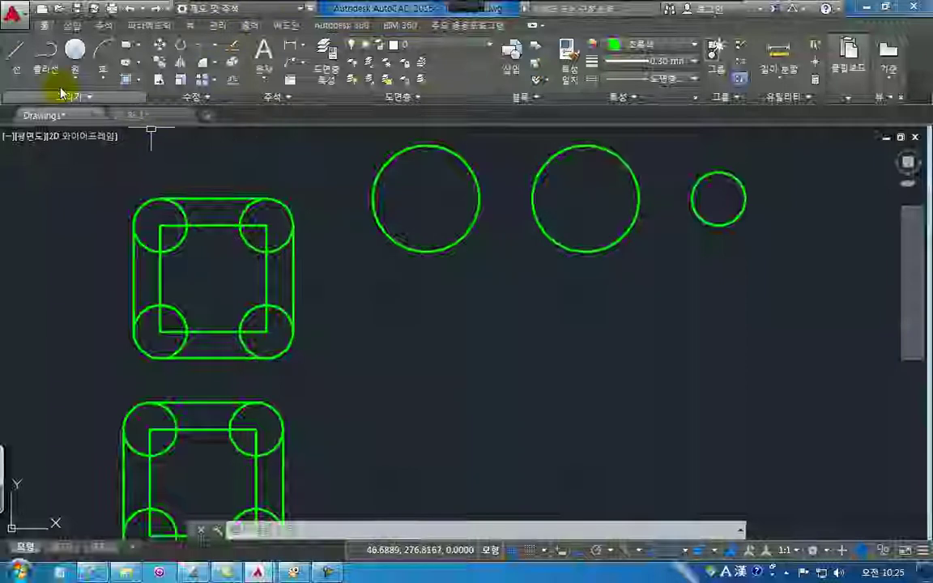
# Draw connected lines from the first large circle's top quadrant through the second's top quadrant to the small circle's top quadrant
pyautogui.click(14, 58)
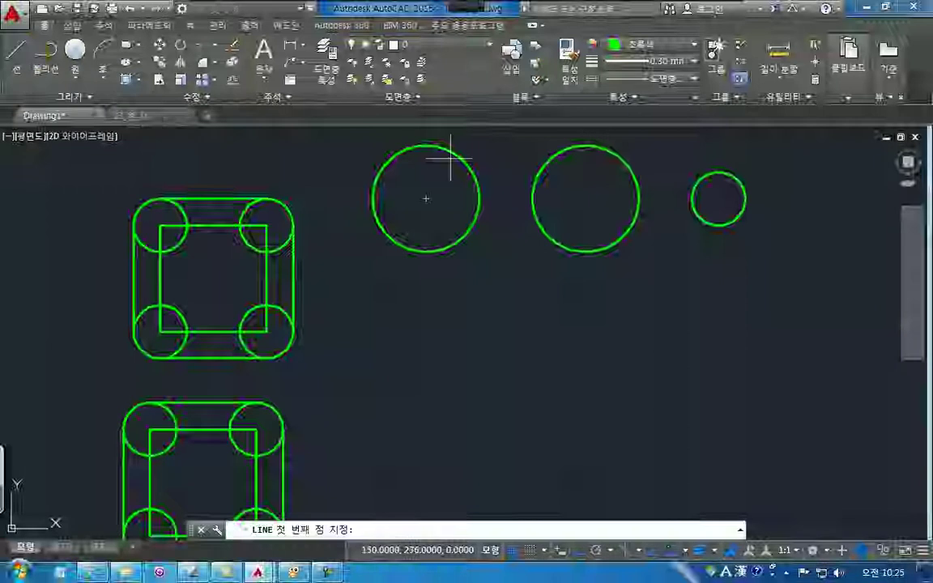
pyautogui.click(426, 145)
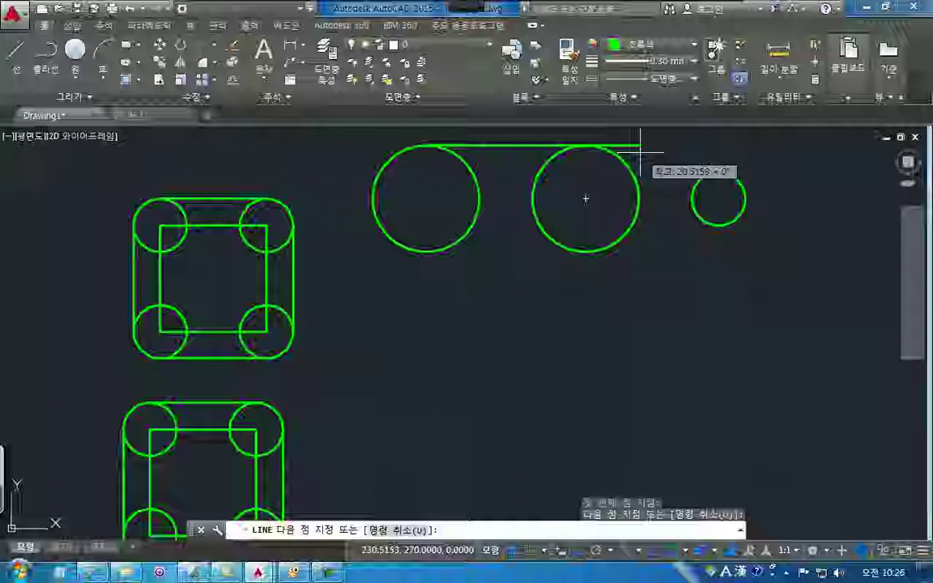
pyautogui.click(719, 197)
pyautogui.press('Return')
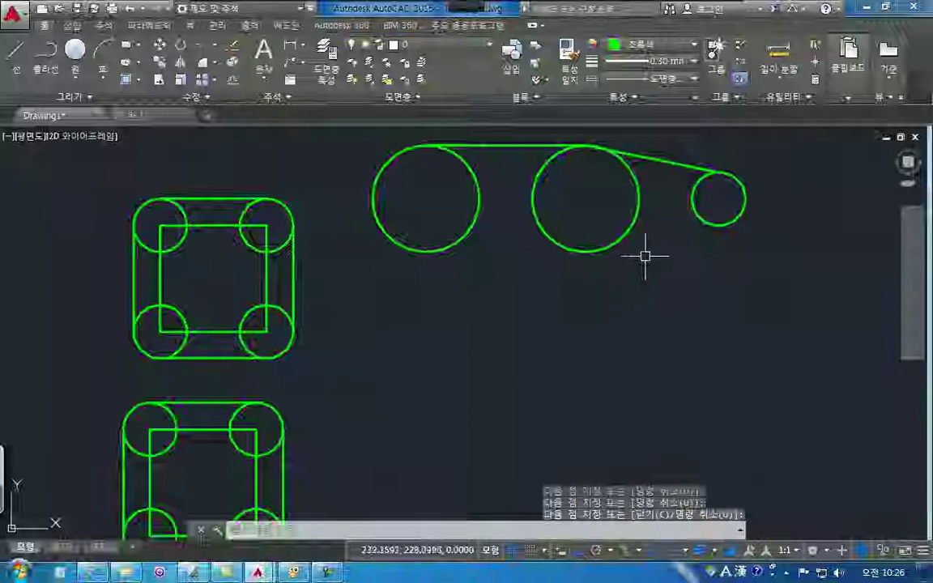
# Examine up close how the slanted line meets the second large circle and the small circle, leaving nothing selected
pyautogui.scroll(2, 657, 157)
pyautogui.moveTo(648, 173); pyautogui.dragTo(617, 242, button='middle')
pyautogui.click(676, 207)
pyautogui.click(580, 258)
pyautogui.click(640, 43)
pyautogui.click(579, 187)
pyautogui.press('Escape')
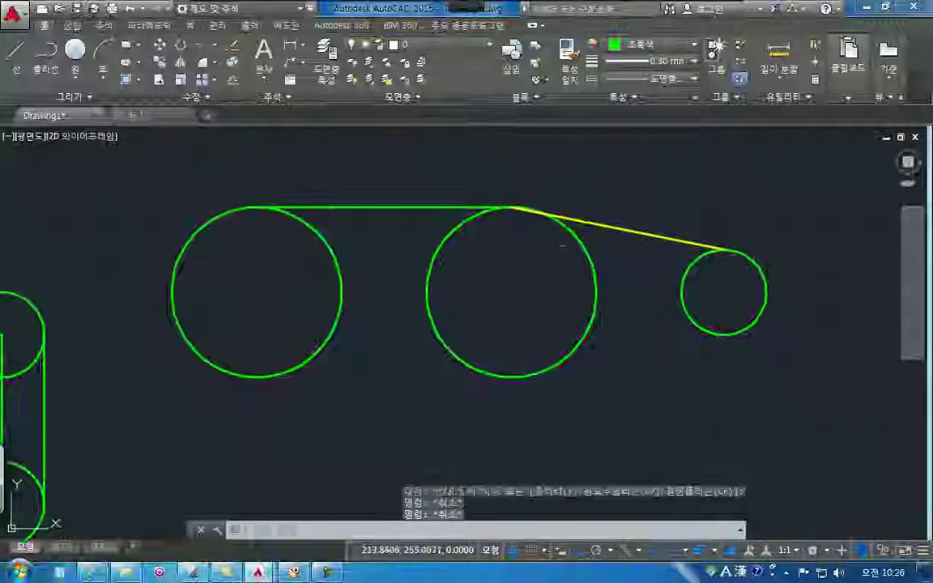
# Examine up close how the yellow slanted line crosses the second large circle near its top quadrant
pyautogui.scroll(6, 541, 245)
pyautogui.moveTo(521, 225); pyautogui.dragTo(537, 371, button='middle')
pyautogui.scroll(2, 487, 297)
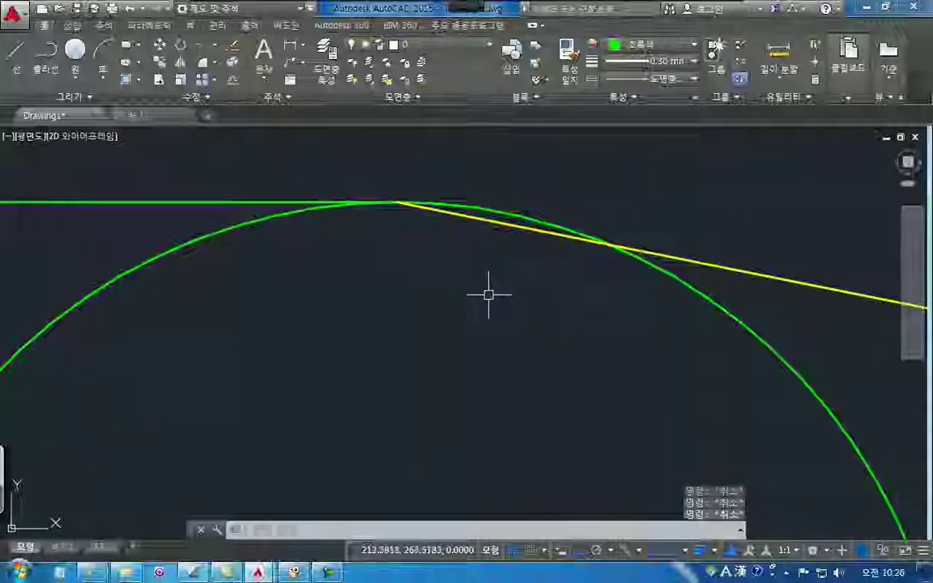
pyautogui.scroll(5, 468, 262)
pyautogui.scroll(-2, 502, 263)
pyautogui.moveTo(502, 262); pyautogui.dragTo(498, 328, button='middle')
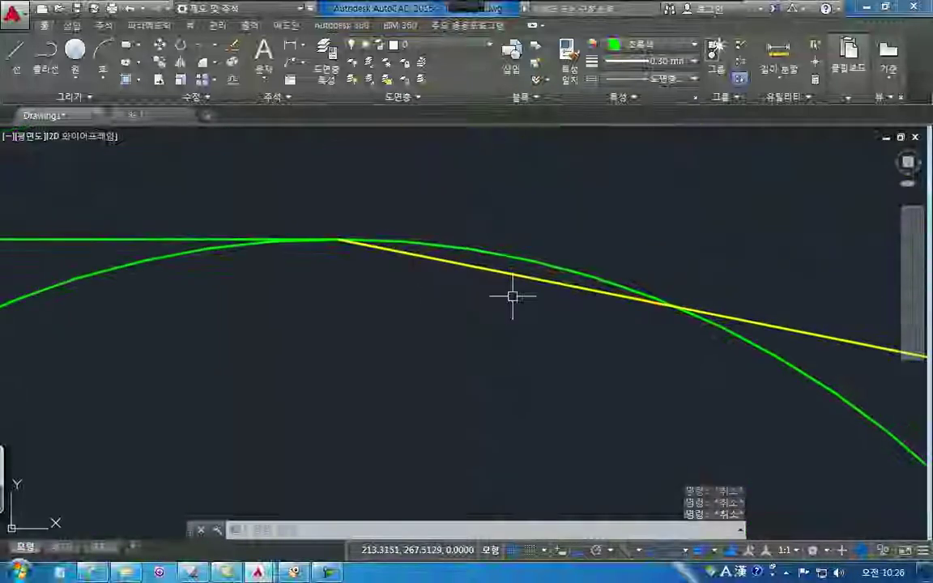
pyautogui.click(518, 259)
pyautogui.click(520, 274)
pyautogui.press('Escape')
pyautogui.press('Escape')
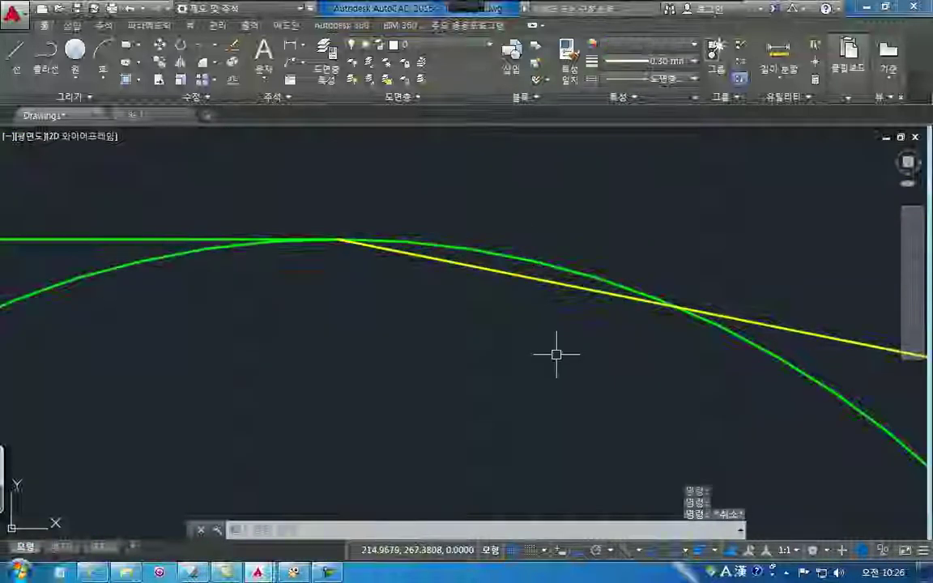
pyautogui.click(562, 282)
pyautogui.scroll(-8, 643, 285)
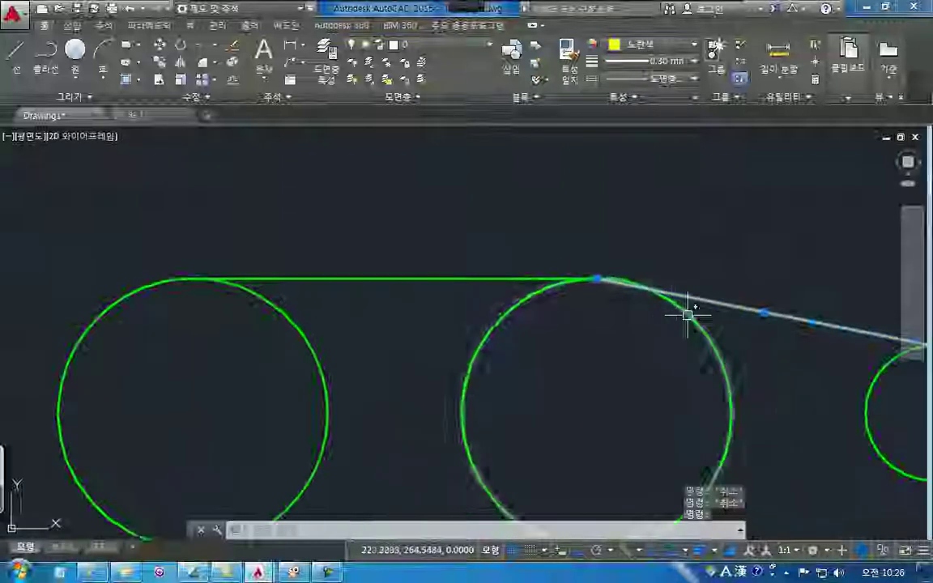
pyautogui.moveTo(674, 314); pyautogui.dragTo(510, 317, button='middle')
pyautogui.press('Escape')
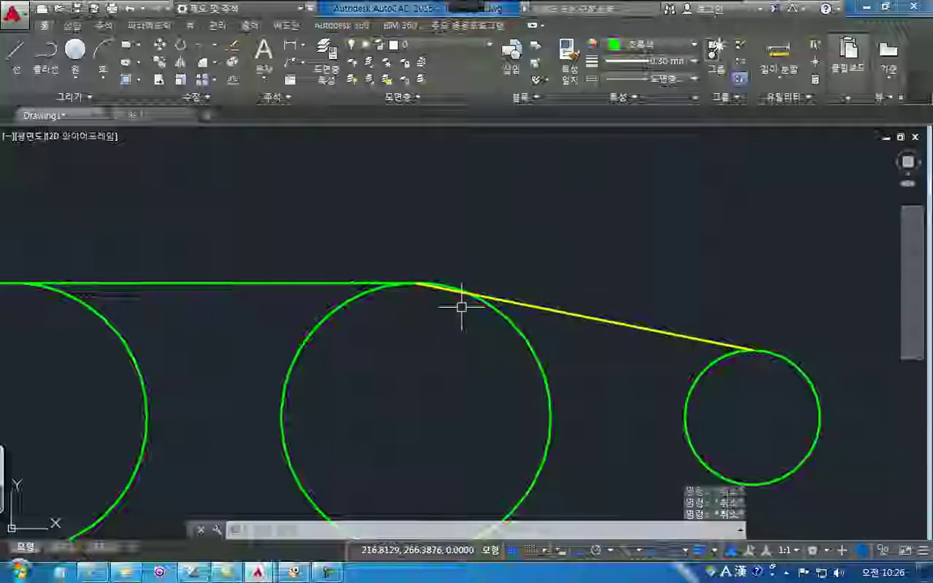
pyautogui.scroll(5, 461, 306)
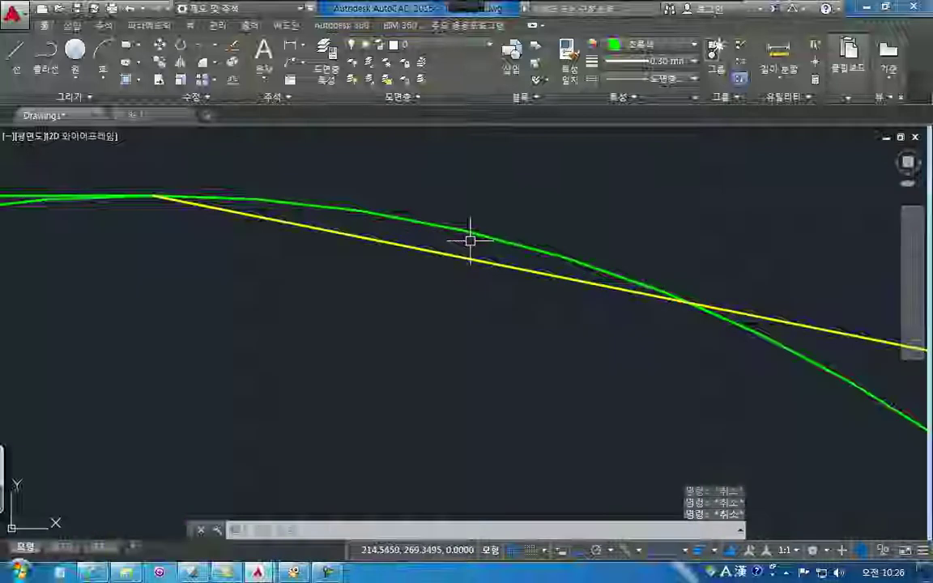
# Examine up close the slanted line's end at the small circle's top quadrant, leaving nothing selected
pyautogui.scroll(-4, 558, 246)
pyautogui.scroll(-3, 750, 285)
pyautogui.moveTo(750, 285); pyautogui.dragTo(513, 265, button='middle')
pyautogui.scroll(4, 691, 292)
pyautogui.moveTo(691, 292); pyautogui.dragTo(522, 266, button='middle')
pyautogui.scroll(3, 544, 313)
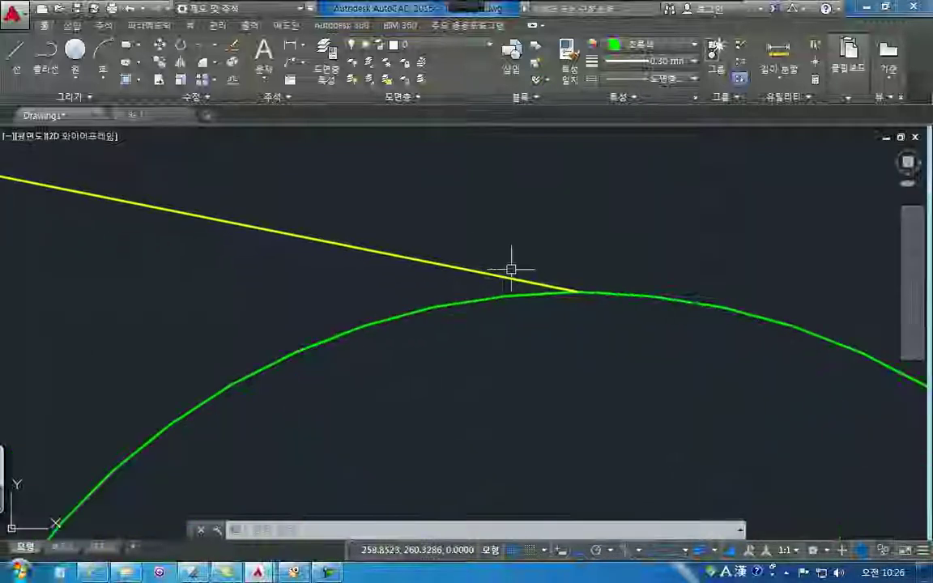
pyautogui.click(505, 275)
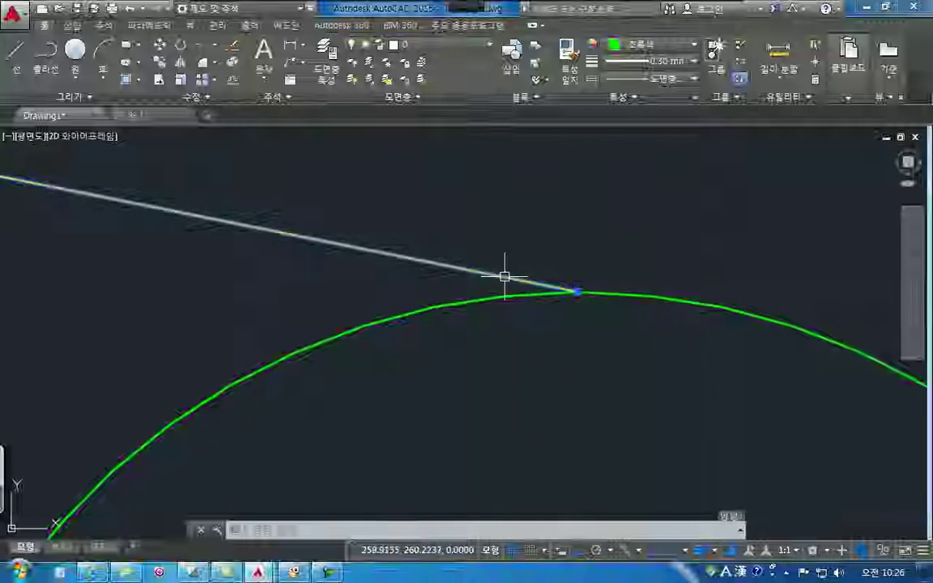
pyautogui.press('Escape')
pyautogui.press('Escape')
pyautogui.press('Escape')
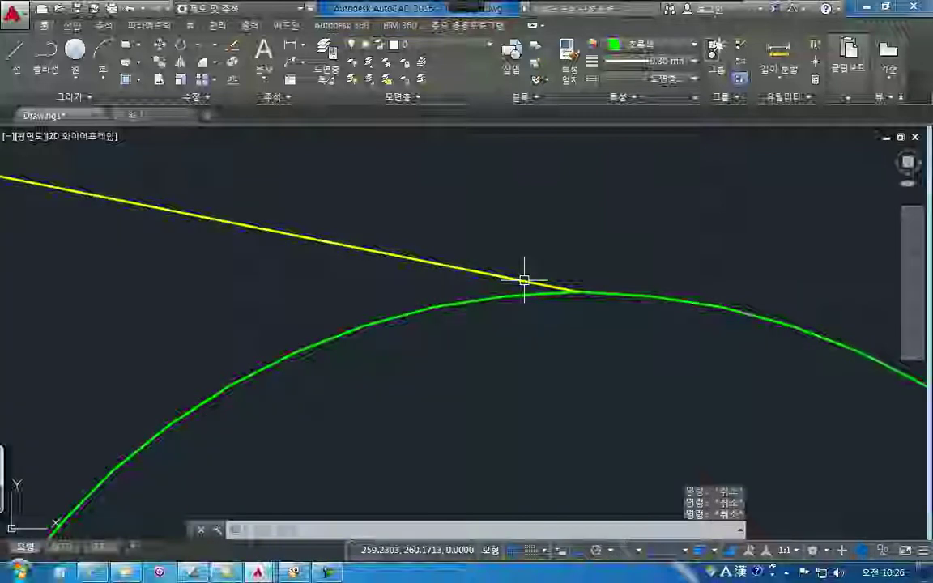
# Delete the yellow slanted line between the second large circle and the small circle
pyautogui.scroll(-10, 524, 280)
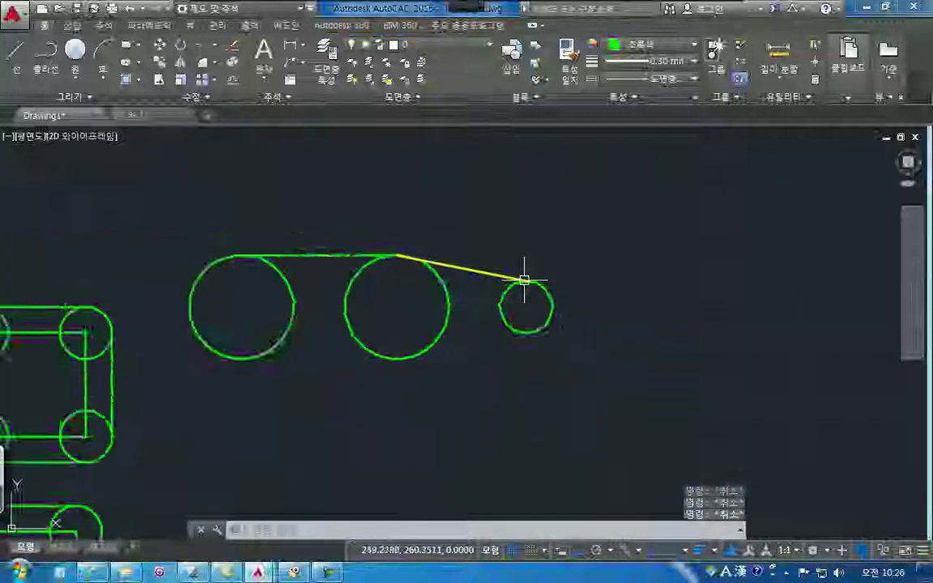
pyautogui.moveTo(523, 277); pyautogui.dragTo(575, 253, button='middle')
pyautogui.scroll(4, 567, 236)
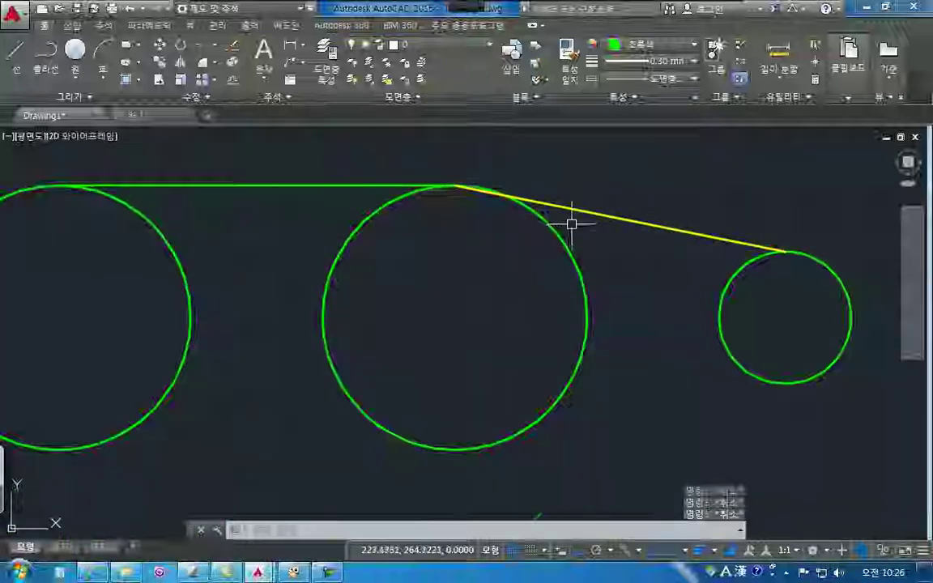
pyautogui.scroll(2, 583, 217)
pyautogui.click(610, 210)
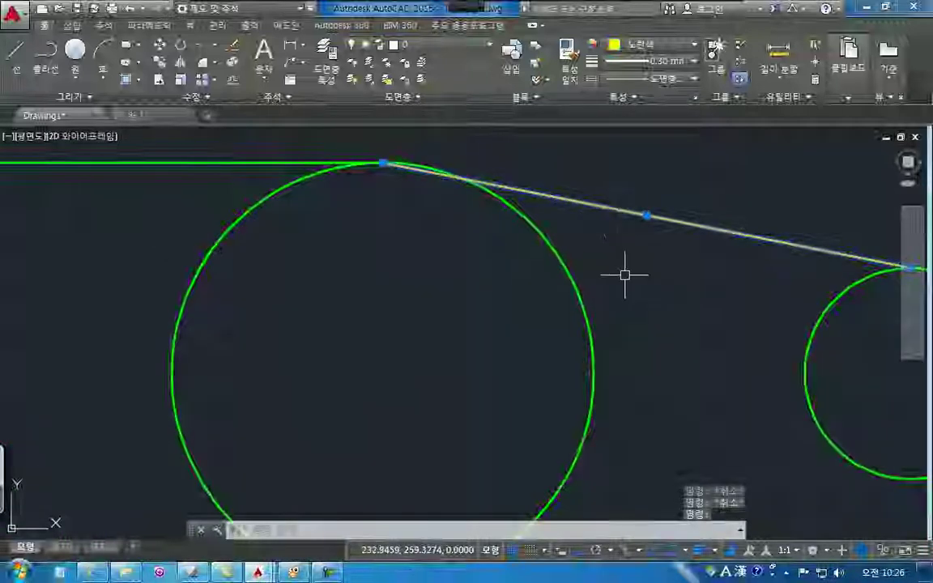
pyautogui.press('Delete')
pyautogui.scroll(-4, 625, 273)
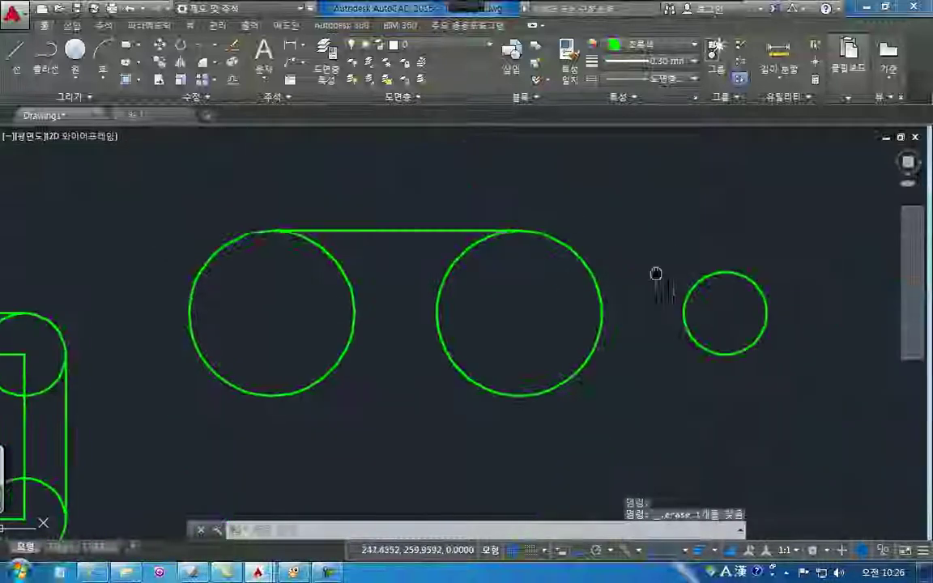
pyautogui.moveTo(687, 270); pyautogui.dragTo(624, 254, button='middle')
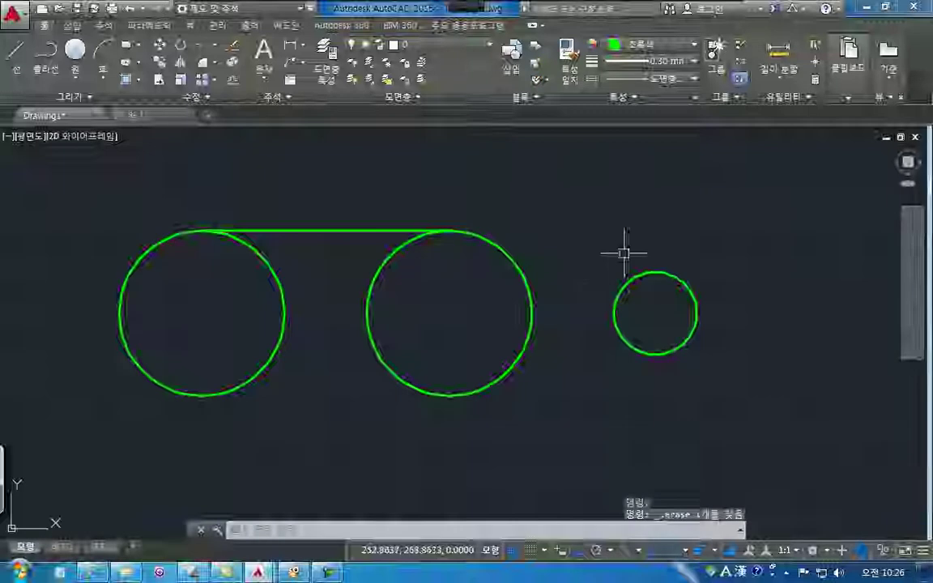
# Set the current object colour to yellow for a new line
pyautogui.click(654, 46)
pyautogui.click(585, 190)
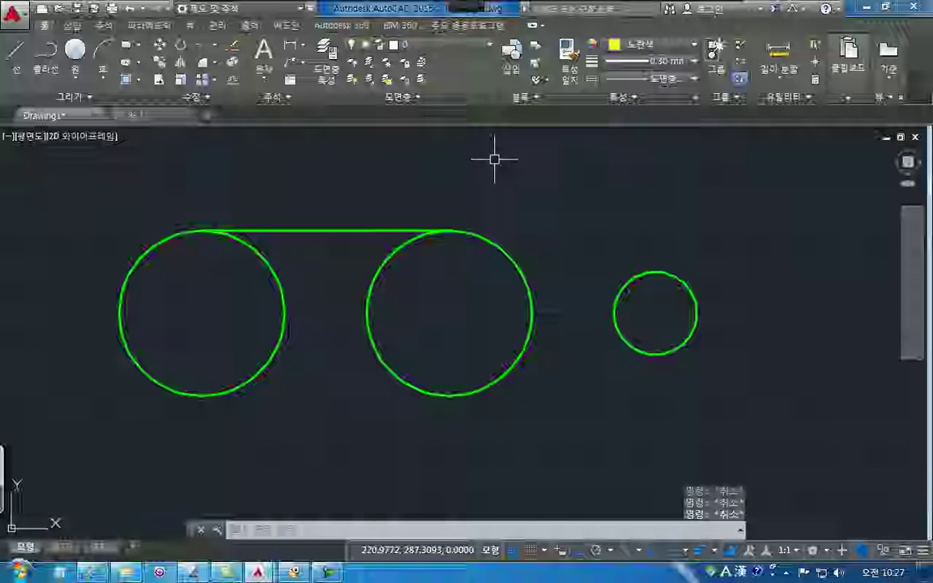
pyautogui.click(22, 69)
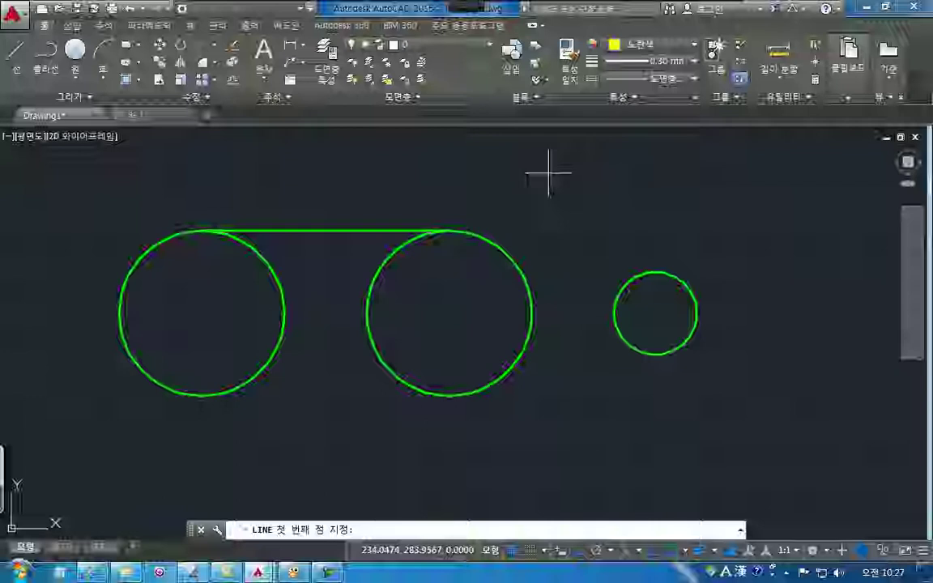
# Handwrite a boxed note with an arrow to an encircled X above the second large circle, and clear the annotation
pyautogui.moveTo(462, 7)
pyautogui.click(499, 21)
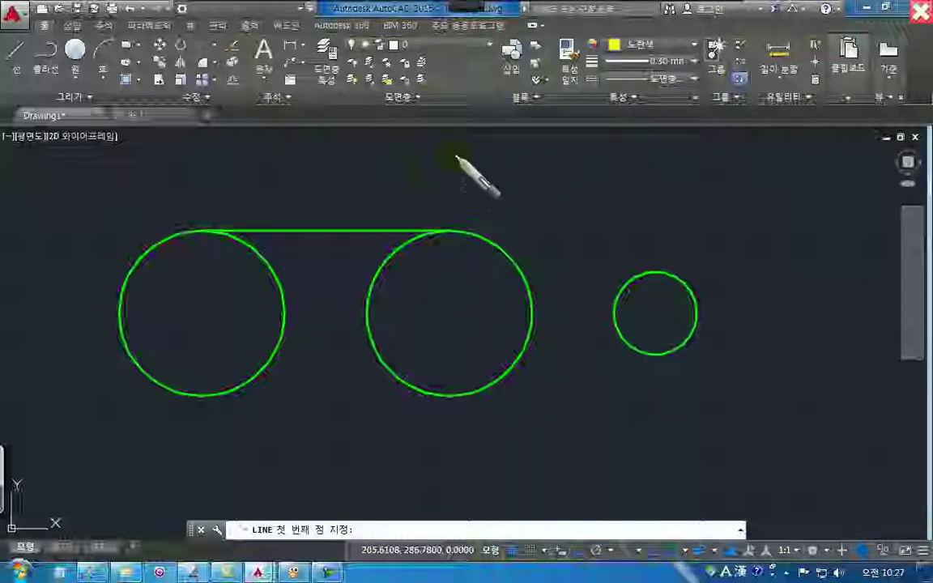
pyautogui.moveTo(438, 134)
pyautogui.mouseDown()
pyautogui.moveTo(454, 162)
pyautogui.moveTo(460, 134)
pyautogui.moveTo(481, 154)
pyautogui.moveTo(442, 153)
pyautogui.moveTo(528, 144)
pyautogui.mouseUp()
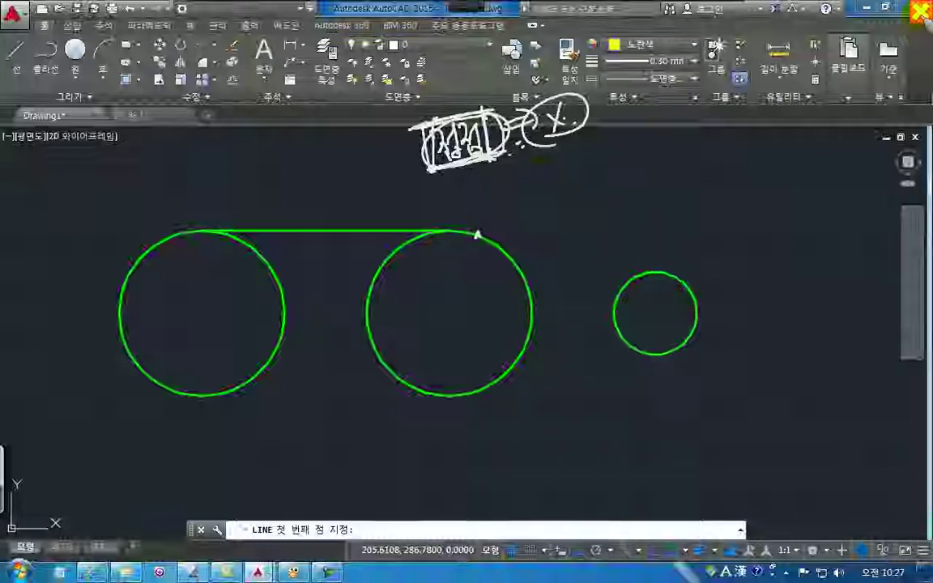
pyautogui.press('Escape')
# Draw a line from the second large circle's upper side to the small circle's upper side, using the Tangent snap at both ends
pyautogui.click(14, 53)
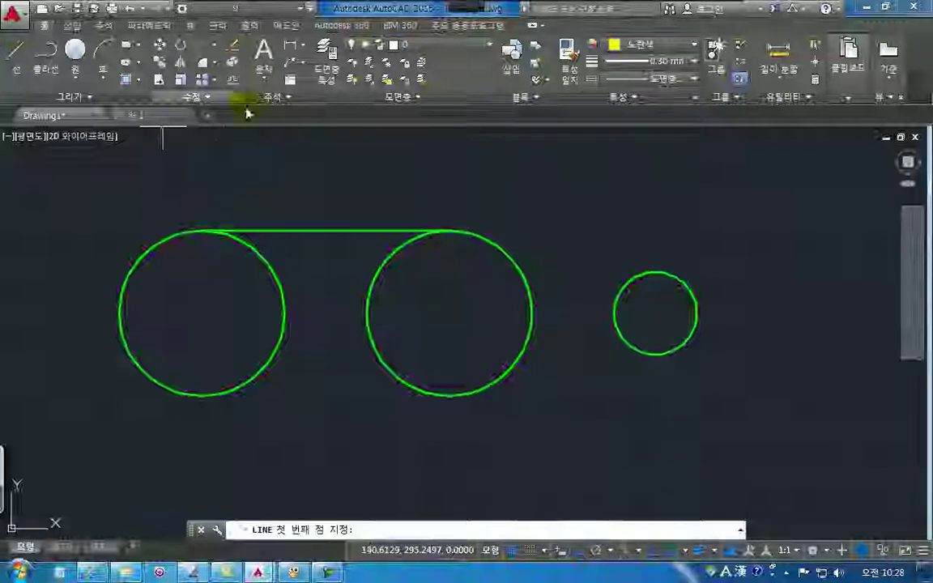
pyautogui.keyDown('shift'); pyautogui.rightClick(448, 160); pyautogui.keyUp('shift')
pyautogui.click(491, 387)
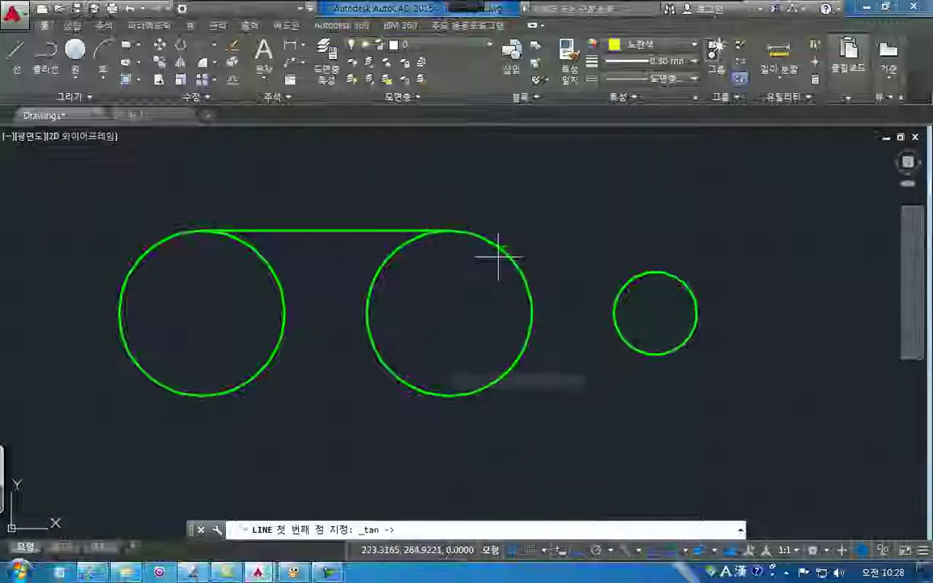
pyautogui.click(485, 235)
pyautogui.keyDown('shift'); pyautogui.rightClick(539, 209); pyautogui.keyUp('shift')
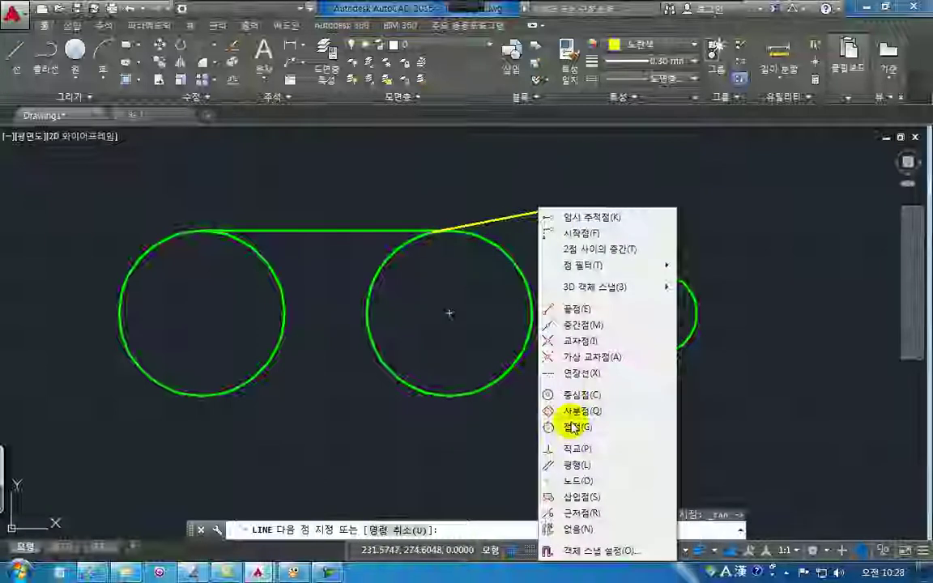
pyautogui.click(574, 426)
pyautogui.click(667, 297)
pyautogui.press('Escape')
pyautogui.press('Escape')
pyautogui.press('Escape')
# Select the tangent line and examine its contact points on the second large circle and the small circle
pyautogui.scroll(6, 649, 312)
pyautogui.moveTo(406, 279); pyautogui.dragTo(564, 404, button='middle')
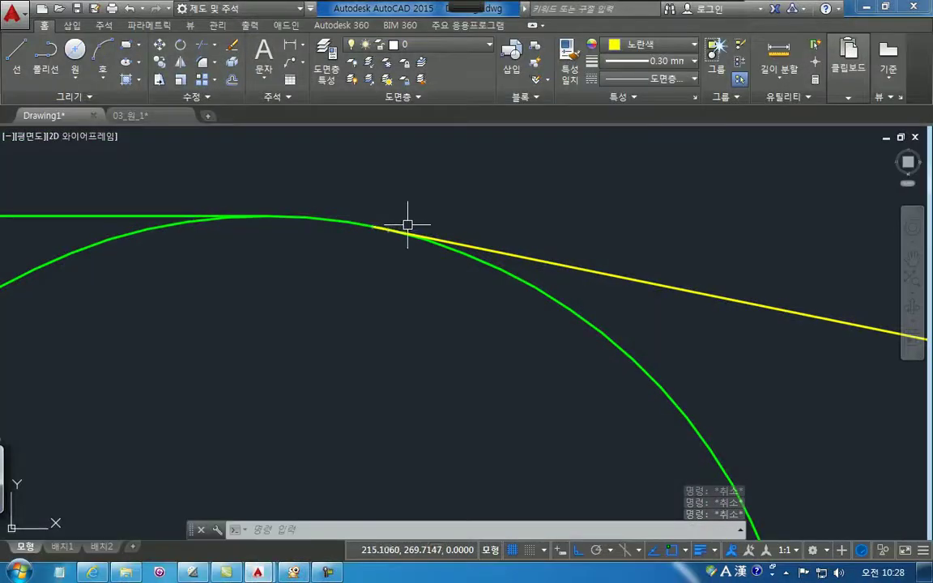
pyautogui.click(463, 243)
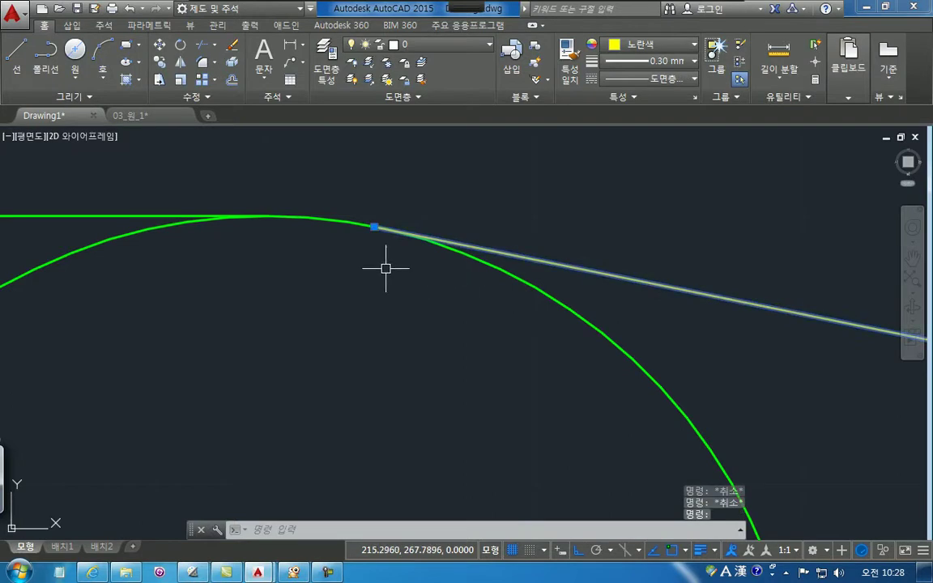
pyautogui.scroll(-2, 360, 264)
pyautogui.moveTo(476, 324); pyautogui.dragTo(426, 279, button='middle')
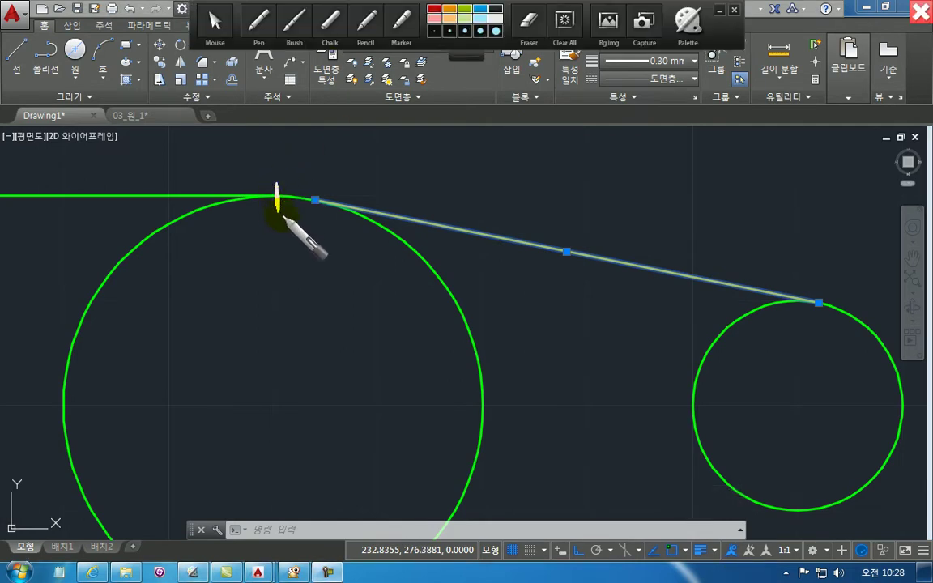
# Mark the quadrants and encircle the tangent points on both circles, and handwrite "*접점(상대적)" and "끝점 지정 되어야" above the line
pyautogui.moveTo(310, 215); pyautogui.dragTo(331, 217)
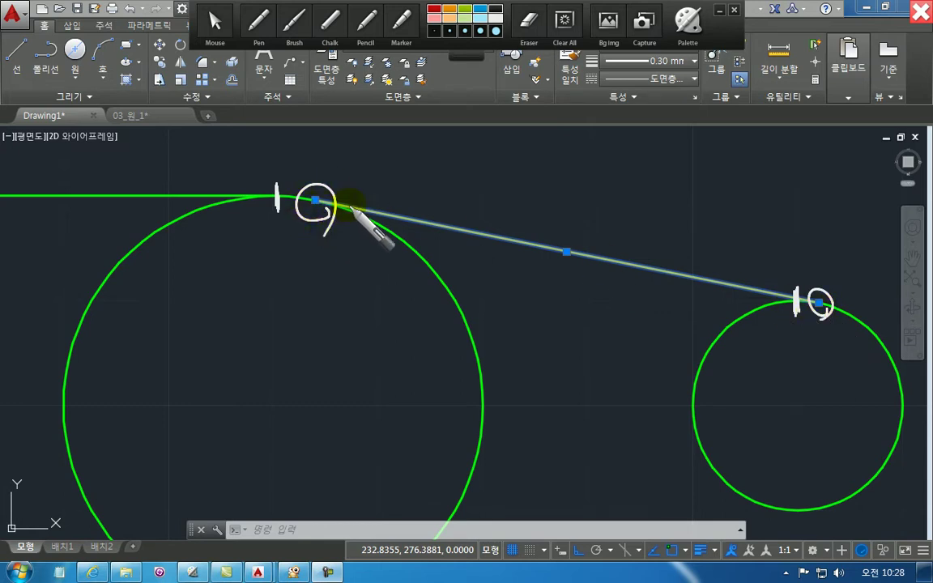
pyautogui.moveTo(391, 154)
pyautogui.mouseDown()
pyautogui.moveTo(409, 140)
pyautogui.moveTo(440, 161)
pyautogui.moveTo(456, 143)
pyautogui.moveTo(476, 145)
pyautogui.moveTo(494, 128)
pyautogui.mouseUp()
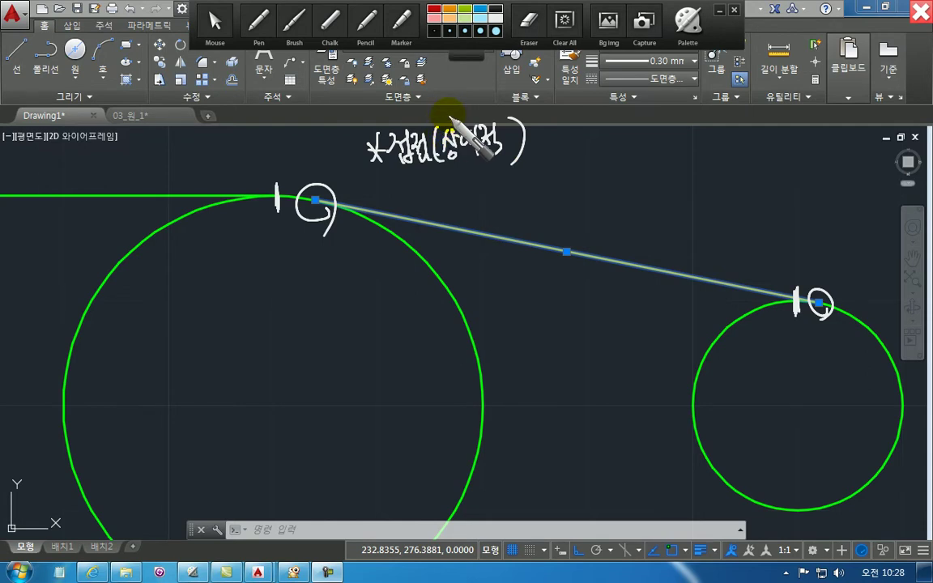
pyautogui.moveTo(405, 199)
pyautogui.mouseDown()
pyautogui.moveTo(471, 182)
pyautogui.moveTo(455, 175)
pyautogui.moveTo(496, 194)
pyautogui.moveTo(507, 178)
pyautogui.moveTo(559, 172)
pyautogui.mouseUp()
pyautogui.moveTo(789, 285)
pyautogui.mouseDown()
pyautogui.moveTo(798, 298)
pyautogui.moveTo(782, 331)
pyautogui.mouseUp()
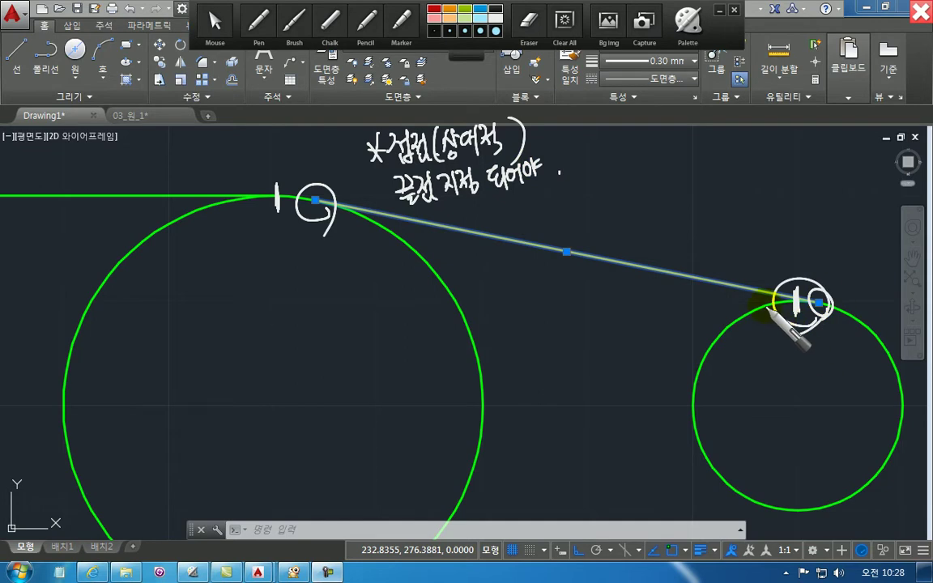
# Add the handwritten note "시작점 결정" beside "끝점 지정 되어야", and emphasize the phrases with an encirclement and underlines
pyautogui.moveTo(566, 156)
pyautogui.mouseDown()
pyautogui.moveTo(576, 173)
pyautogui.moveTo(594, 154)
pyautogui.moveTo(662, 158)
pyautogui.mouseUp()
pyautogui.moveTo(559, 185)
pyautogui.mouseDown()
pyautogui.moveTo(645, 179)
pyautogui.moveTo(662, 162)
pyautogui.mouseUp()
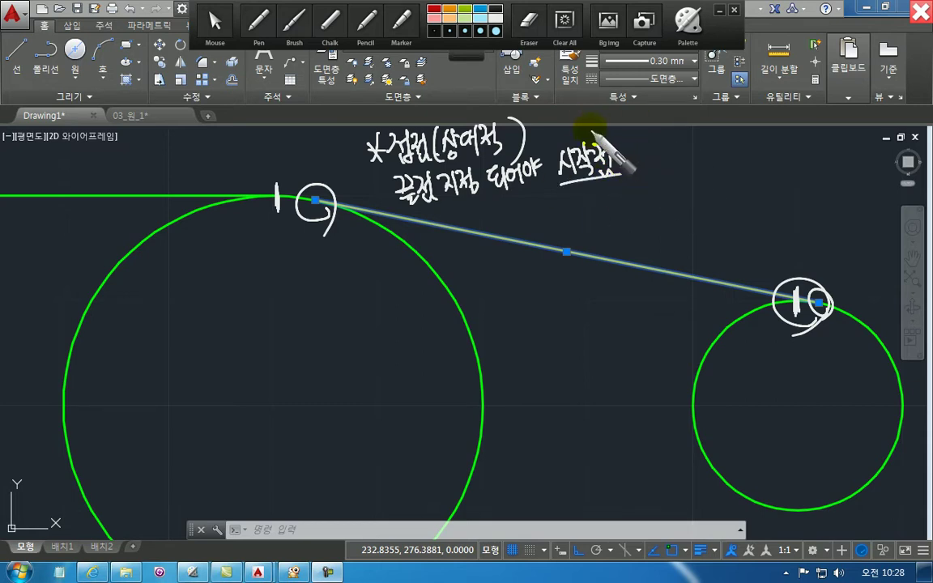
pyautogui.moveTo(634, 140); pyautogui.dragTo(635, 155)
pyautogui.moveTo(627, 162)
pyautogui.mouseDown()
pyautogui.moveTo(649, 174)
pyautogui.moveTo(661, 162)
pyautogui.moveTo(663, 171)
pyautogui.mouseUp()
pyautogui.rightClick(633, 165)
pyautogui.click(749, 174)
pyautogui.click(463, 31)
pyautogui.moveTo(468, 188); pyautogui.dragTo(685, 166)
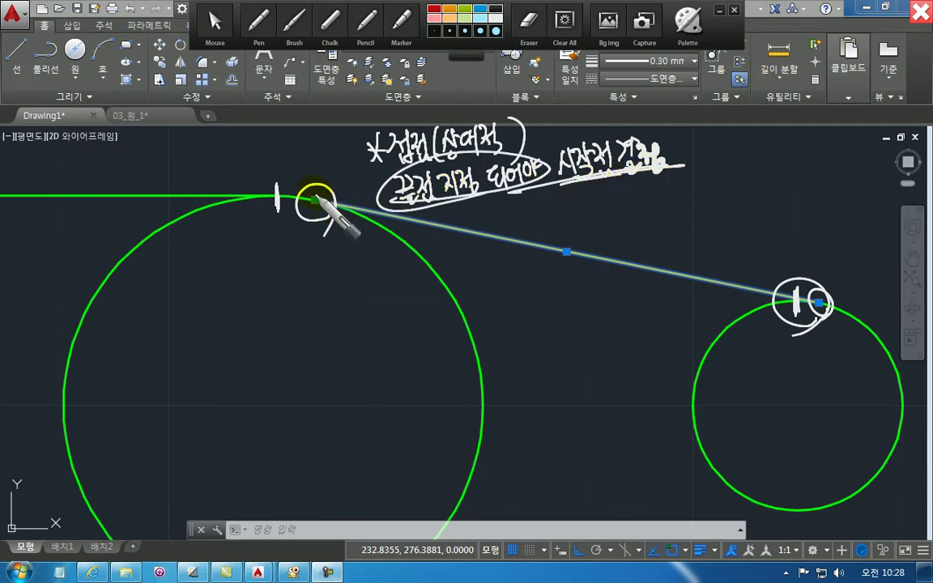
pyautogui.moveTo(411, 146); pyautogui.dragTo(432, 161)
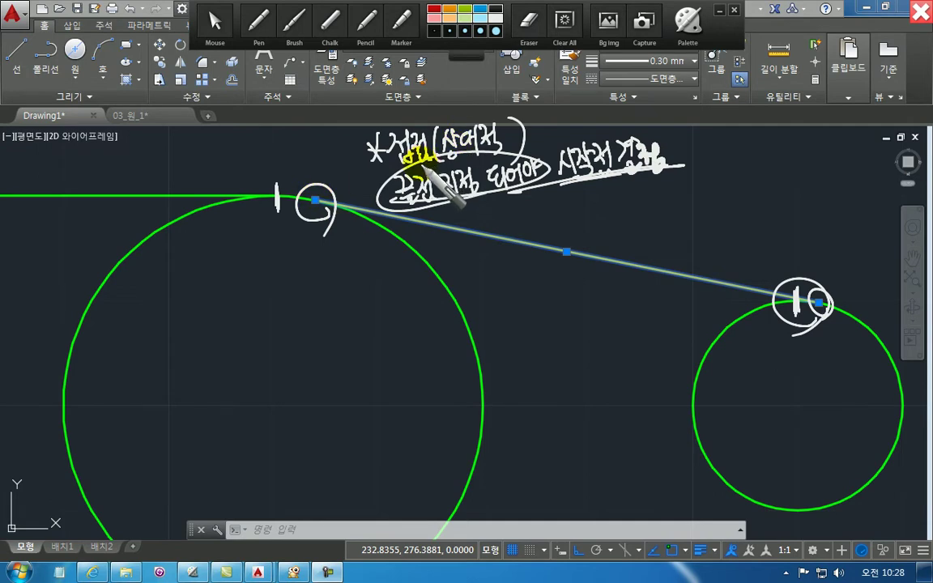
# Handwrite "원, 원호 선 자연스럽게 접하는" below the notes and trace the arc and line around the second large circle's tangent point
pyautogui.moveTo(473, 212)
pyautogui.mouseDown()
pyautogui.moveTo(494, 227)
pyautogui.moveTo(549, 209)
pyautogui.moveTo(572, 179)
pyautogui.moveTo(592, 200)
pyautogui.moveTo(575, 191)
pyautogui.moveTo(580, 209)
pyautogui.moveTo(609, 178)
pyautogui.moveTo(622, 187)
pyautogui.moveTo(701, 182)
pyautogui.moveTo(727, 158)
pyautogui.moveTo(729, 174)
pyautogui.moveTo(745, 167)
pyautogui.mouseUp()
pyautogui.click(763, 180)
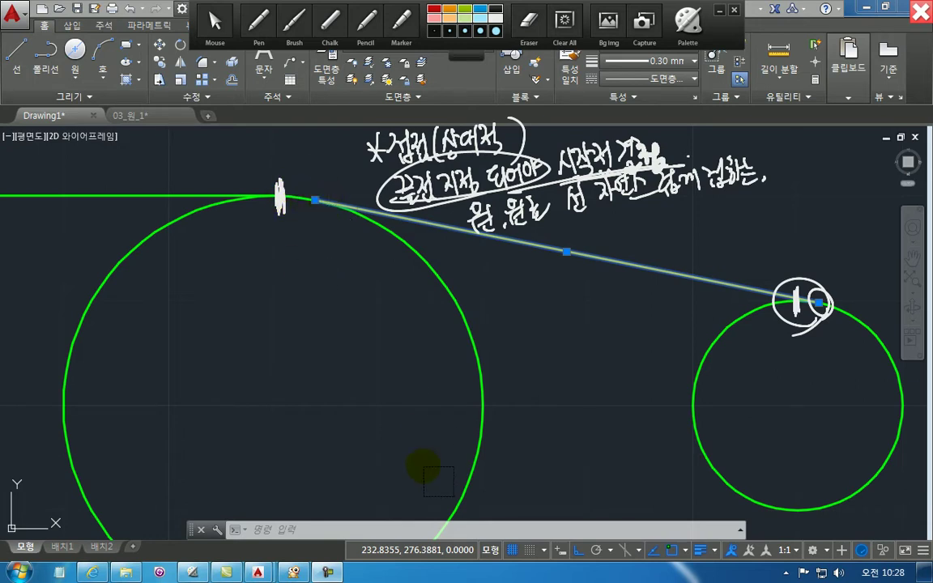
pyautogui.moveTo(279, 191)
pyautogui.mouseDown()
pyautogui.moveTo(281, 212)
pyautogui.moveTo(293, 200)
pyautogui.moveTo(360, 211)
pyautogui.moveTo(336, 208)
pyautogui.mouseUp()
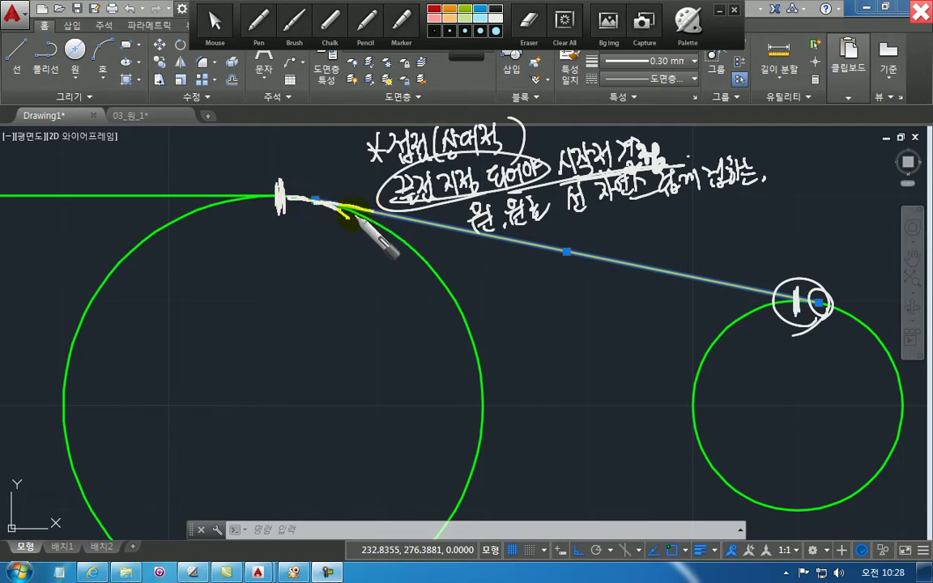
# Encircle and underline the "접점" note, handwrite "객체스냅" above it, and clear all annotations
pyautogui.moveTo(399, 157)
pyautogui.mouseDown()
pyautogui.moveTo(350, 139)
pyautogui.moveTo(522, 130)
pyautogui.mouseUp()
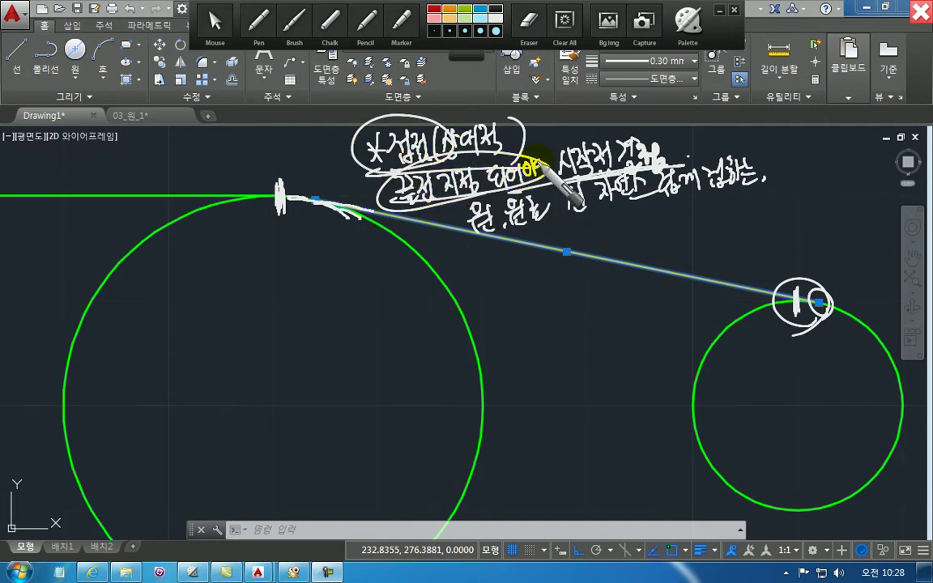
pyautogui.moveTo(552, 100)
pyautogui.mouseDown()
pyautogui.moveTo(558, 109)
pyautogui.moveTo(595, 87)
pyautogui.moveTo(634, 98)
pyautogui.mouseUp()
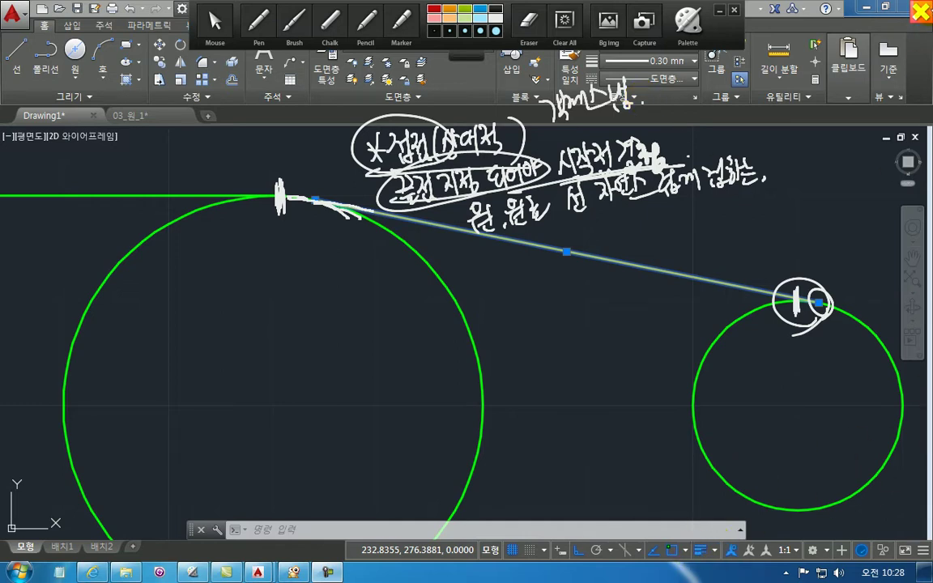
pyautogui.click(921, 10)
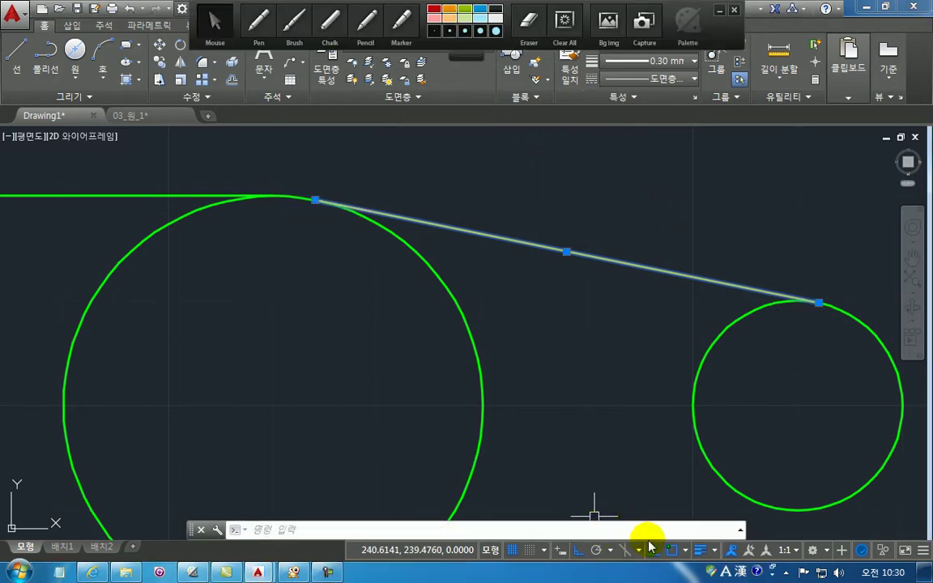
# Display the object snap mode list, then switch to the ALSee image viewer and open the capture 20180323_094946
pyautogui.click(687, 551)
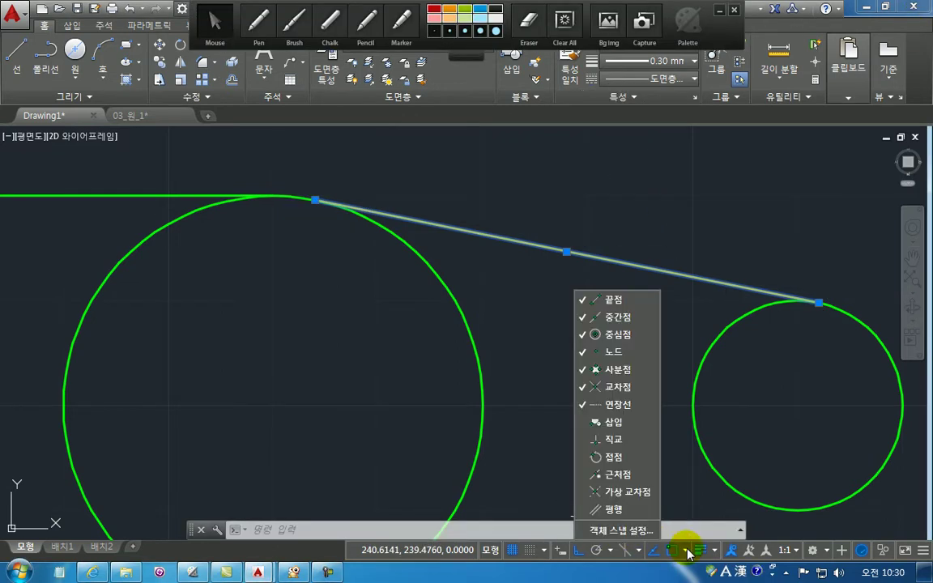
pyautogui.click(293, 573)
pyautogui.doubleClick(508, 287)
pyautogui.scroll(-3, 551, 270)
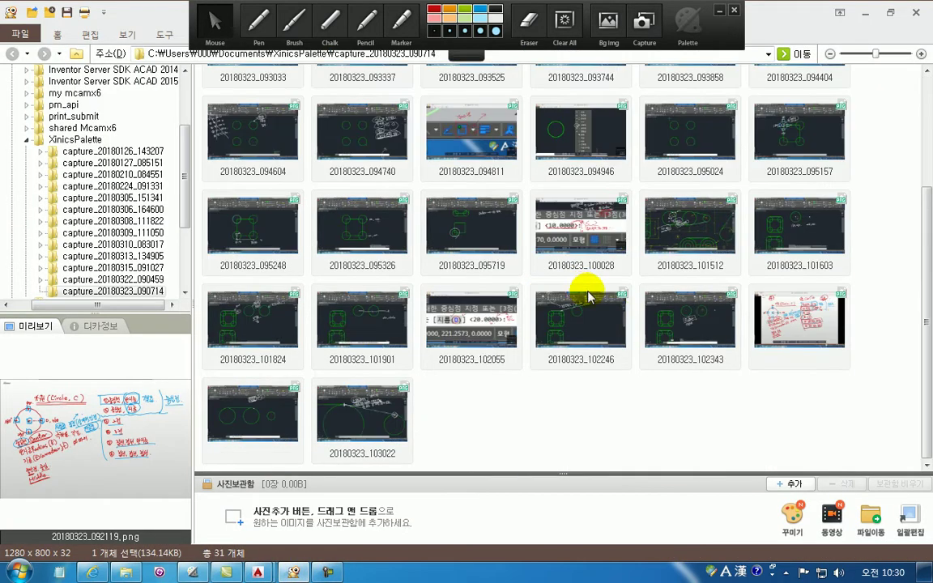
pyautogui.click(591, 152)
pyautogui.doubleClick(580, 162)
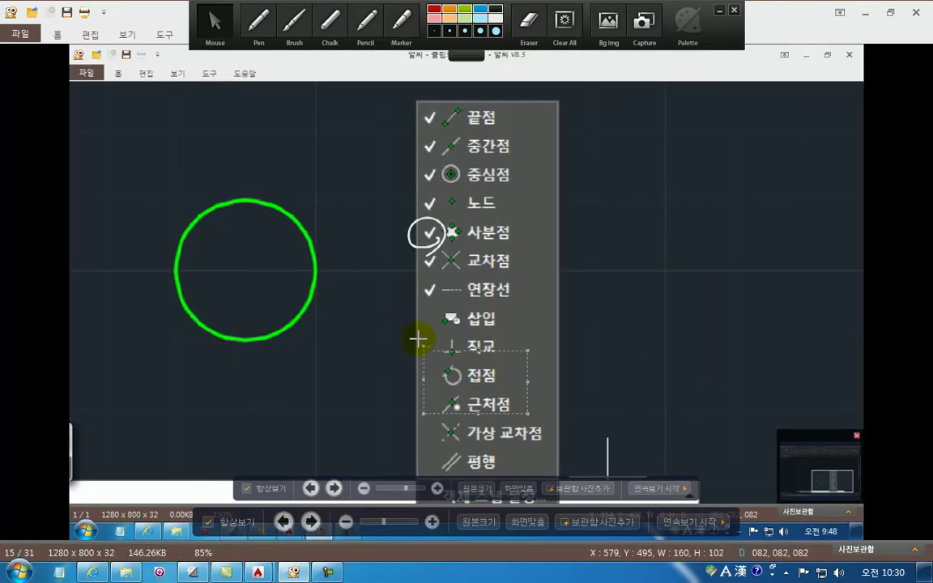
# Enlarge the 객체 스냅 설정 entry in the capture 20180323_094946 and return to the thumbnail overview
pyautogui.moveTo(405, 322); pyautogui.dragTo(527, 414)
pyautogui.click(506, 361)
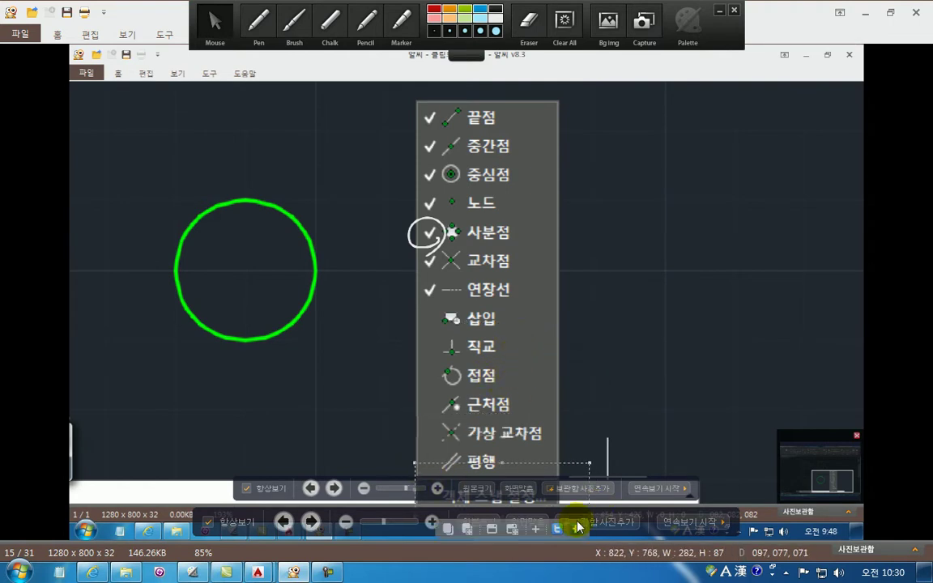
pyautogui.scroll(5, 507, 484)
pyautogui.moveTo(491, 222); pyautogui.dragTo(557, 250)
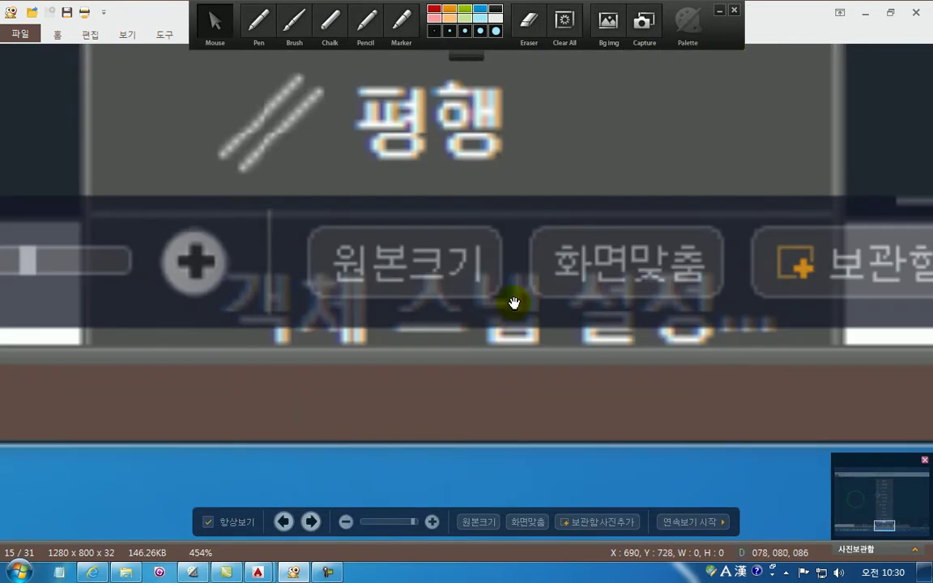
pyautogui.moveTo(495, 322); pyautogui.dragTo(465, 283)
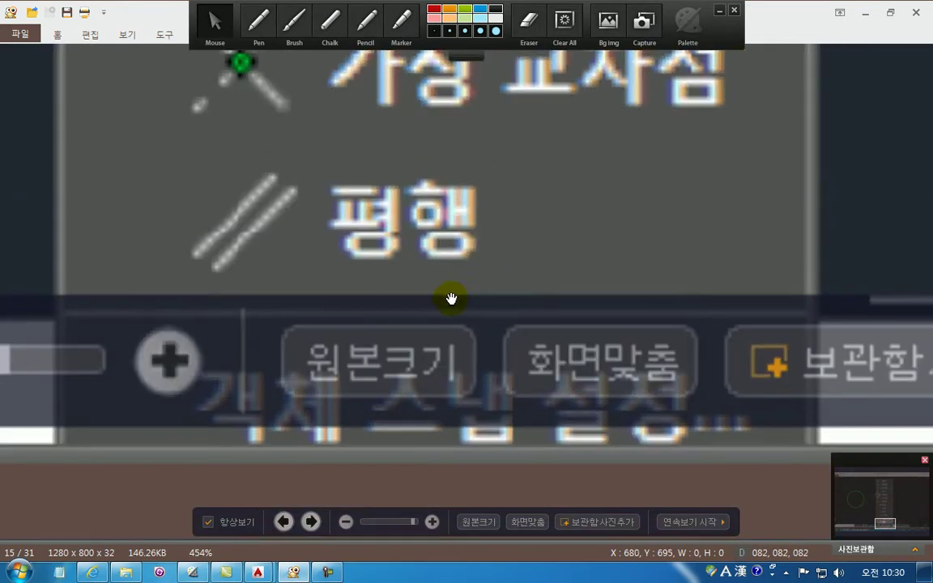
pyautogui.scroll(-1, 475, 243)
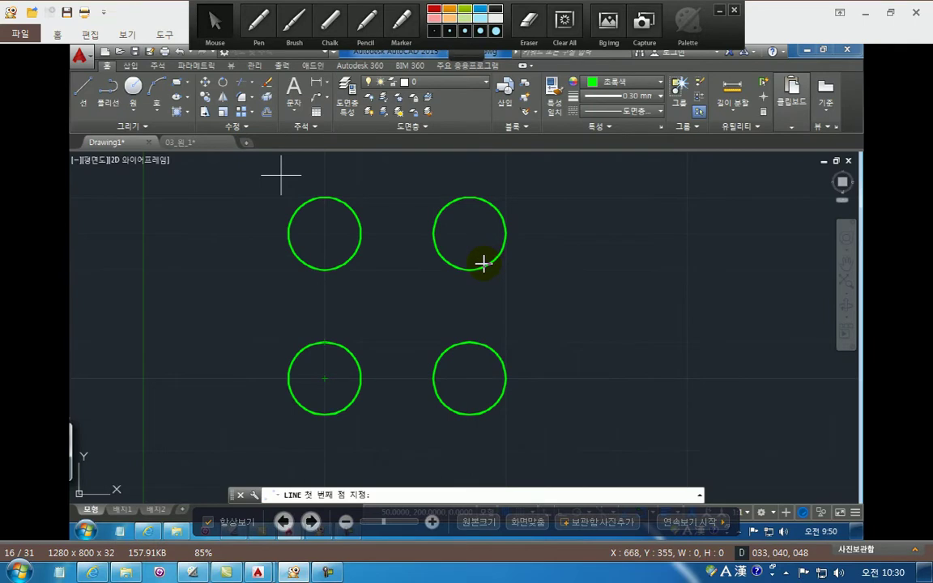
pyautogui.doubleClick(484, 264)
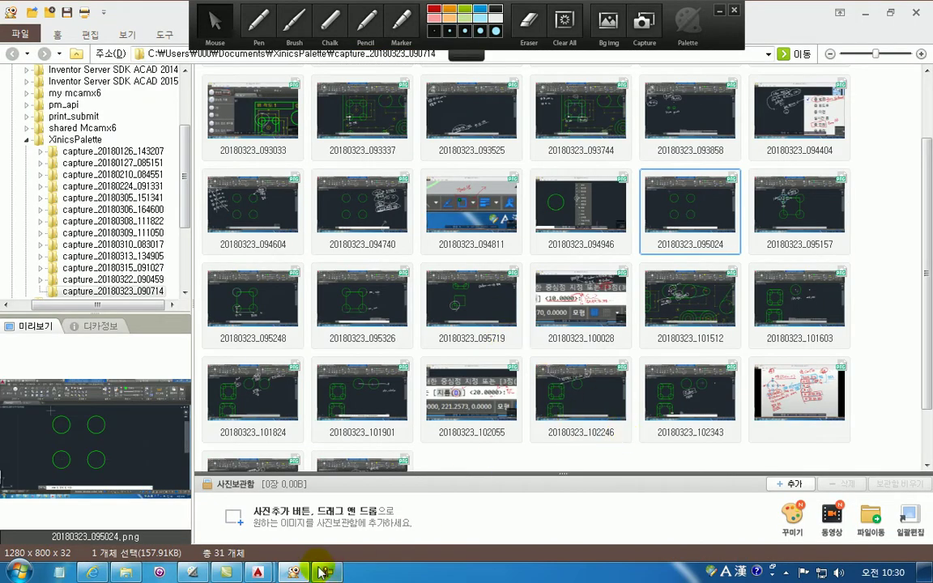
# Switch back to Drawing1 in AutoCAD, deselect the tangent line and display the object snap mode list
pyautogui.click(289, 555)
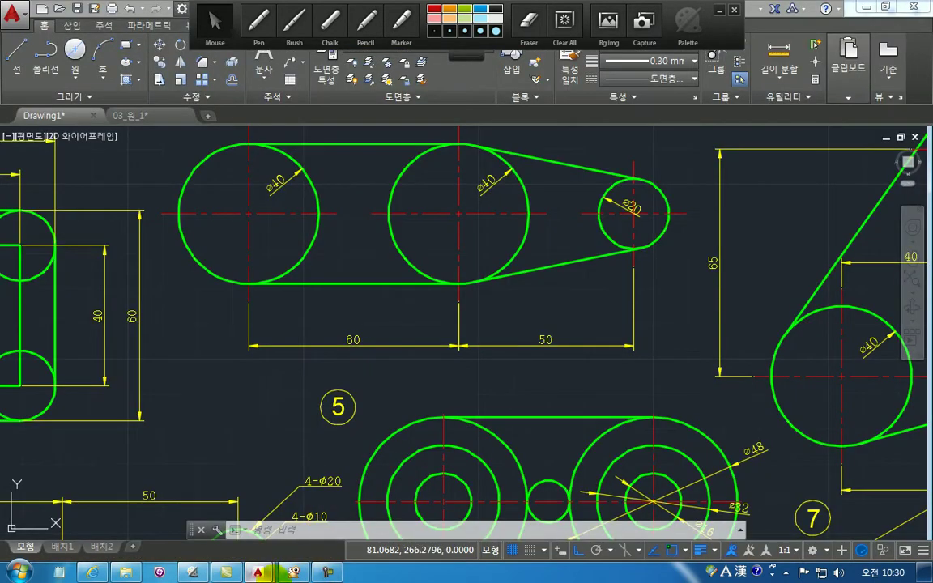
pyautogui.moveTo(258, 572)
pyautogui.click(333, 494)
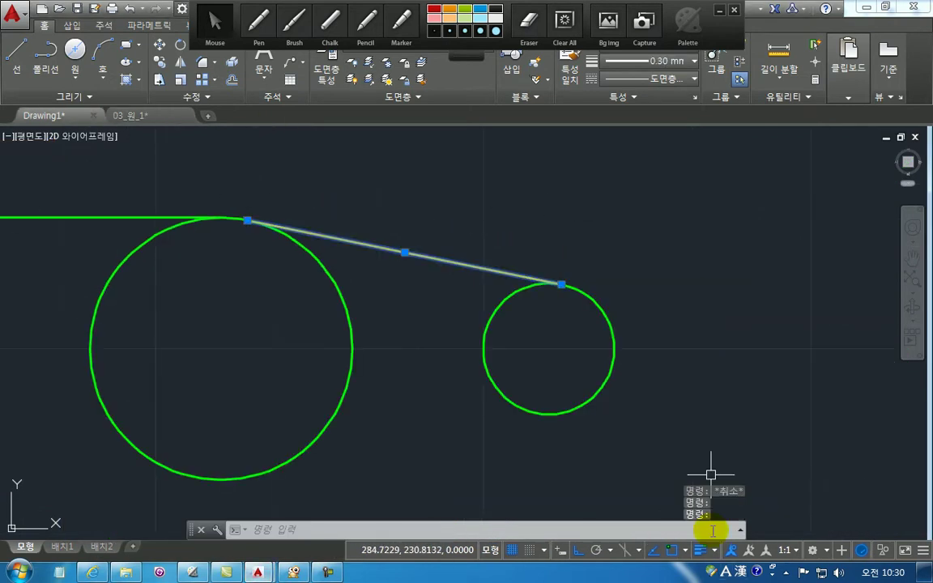
pyautogui.click(686, 550)
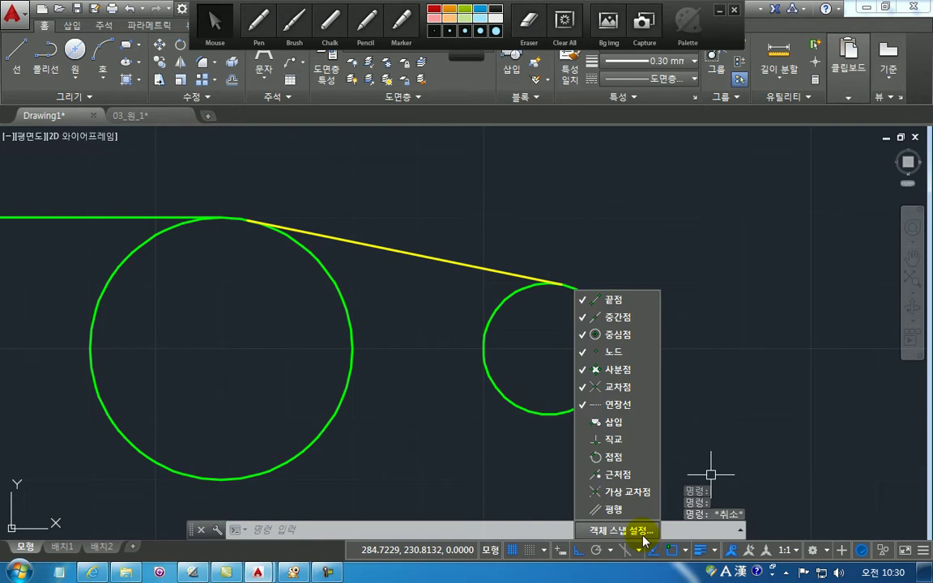
# Switch to the ALSee image viewer and enlarge the 객체 스냅 설정 entry in the image of the snap list
pyautogui.click(293, 572)
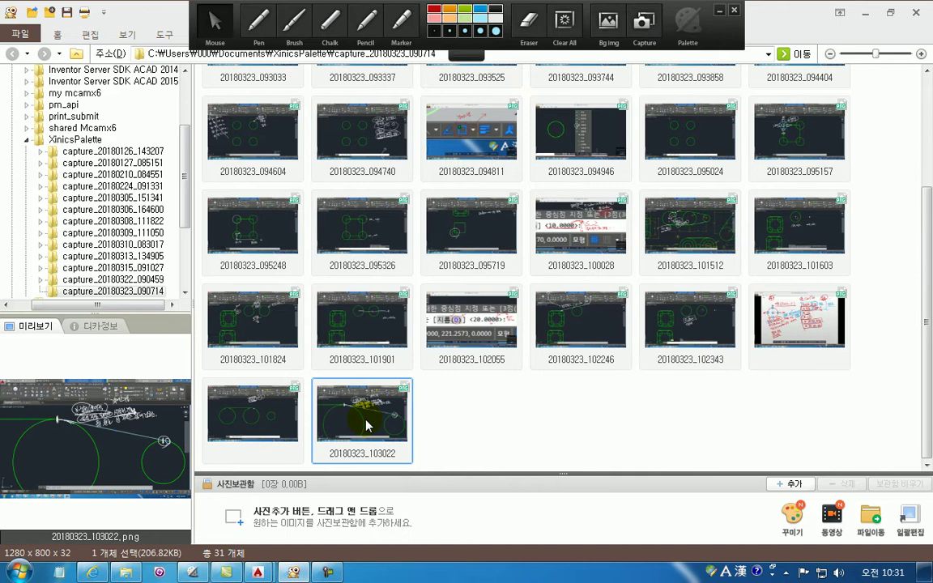
pyautogui.doubleClick(345, 407)
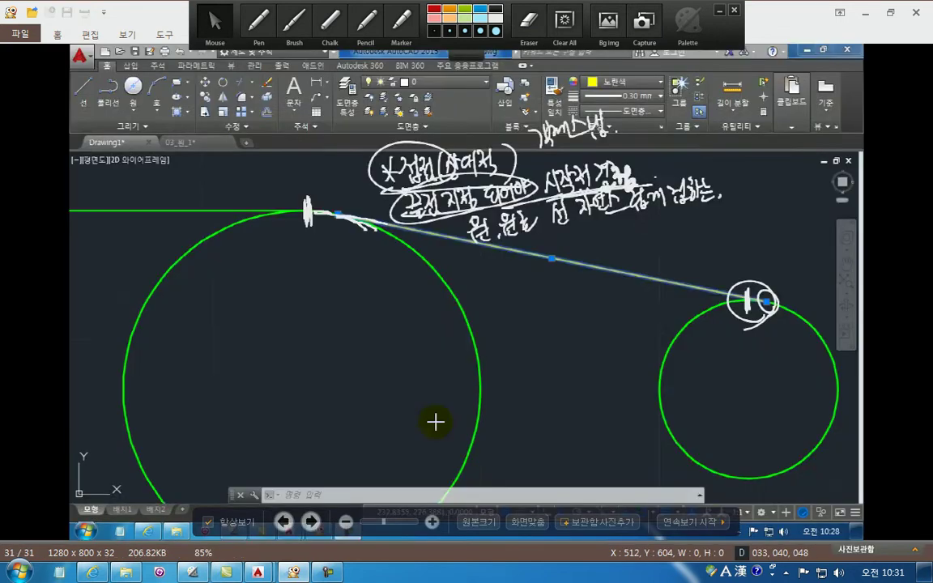
pyautogui.moveTo(549, 463)
pyautogui.mouseDown()
pyautogui.moveTo(641, 502)
pyautogui.moveTo(639, 510)
pyautogui.mouseUp()
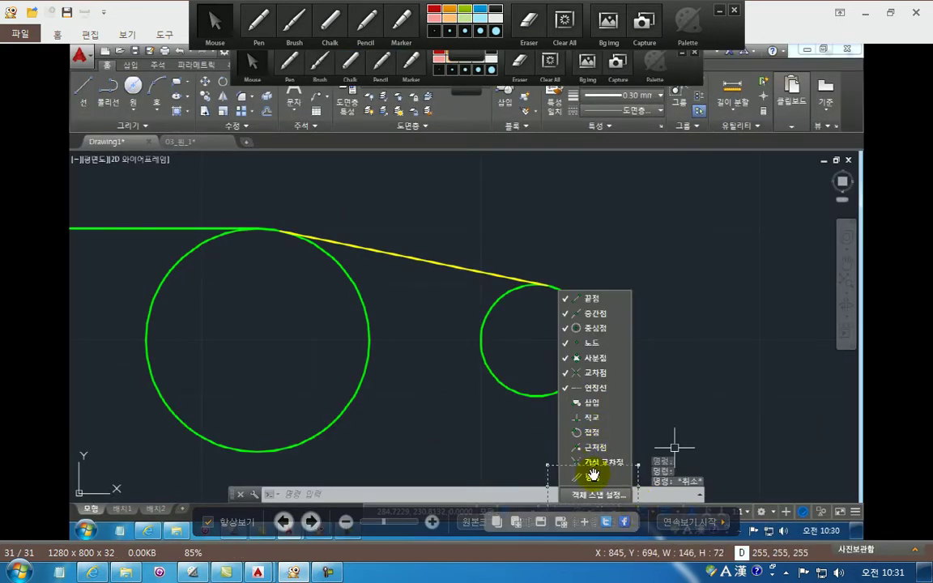
pyautogui.click(592, 474)
pyautogui.scroll(7, 615, 280)
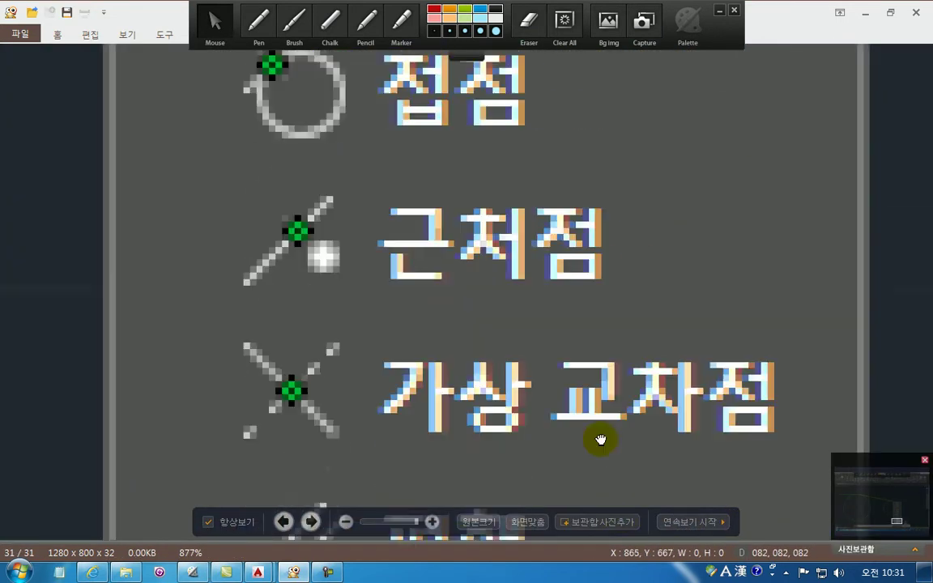
pyautogui.scroll(-7, 444, 344)
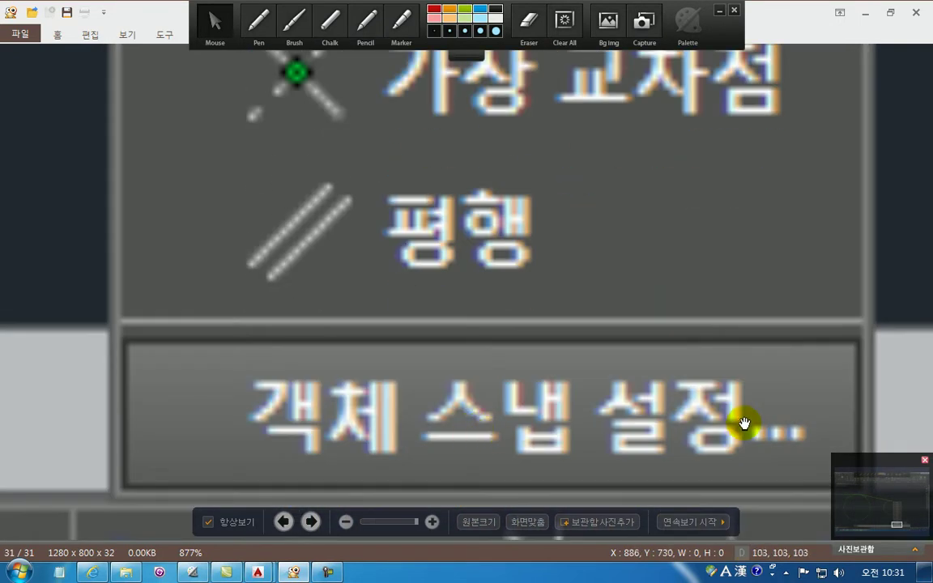
# Return to AutoCAD, open the object snap settings dialog and move it clear of the drawing's tangent area
pyautogui.click(867, 14)
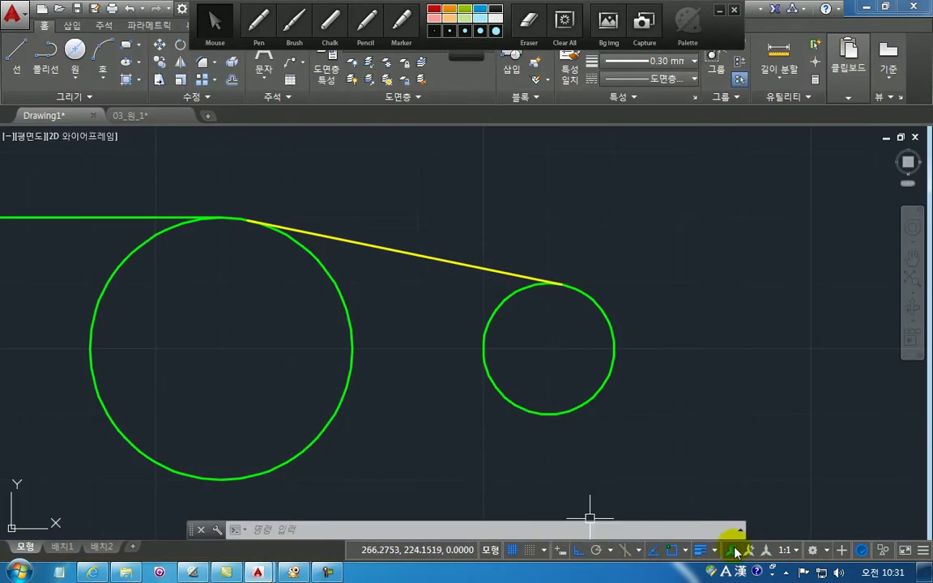
pyautogui.click(685, 551)
pyautogui.click(624, 532)
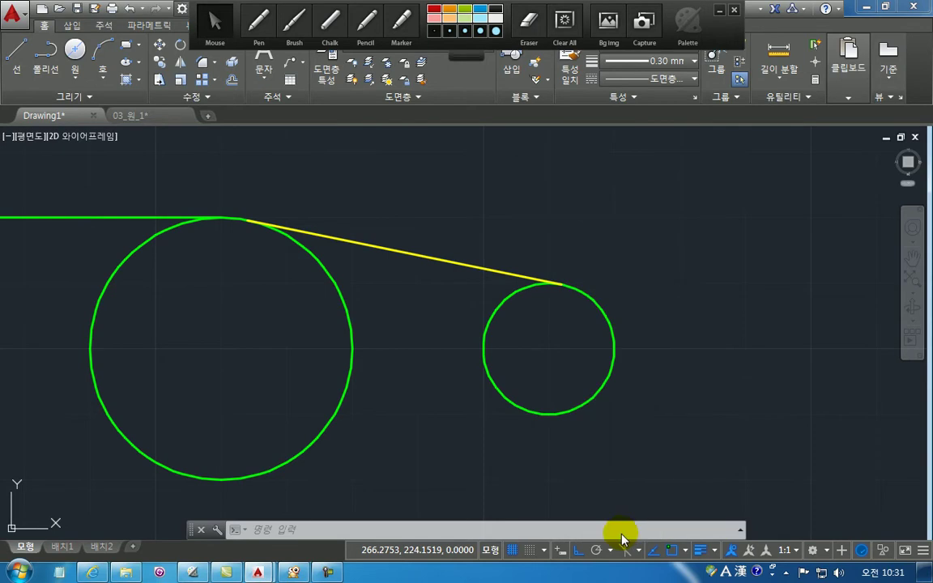
pyautogui.moveTo(598, 220); pyautogui.dragTo(397, 99)
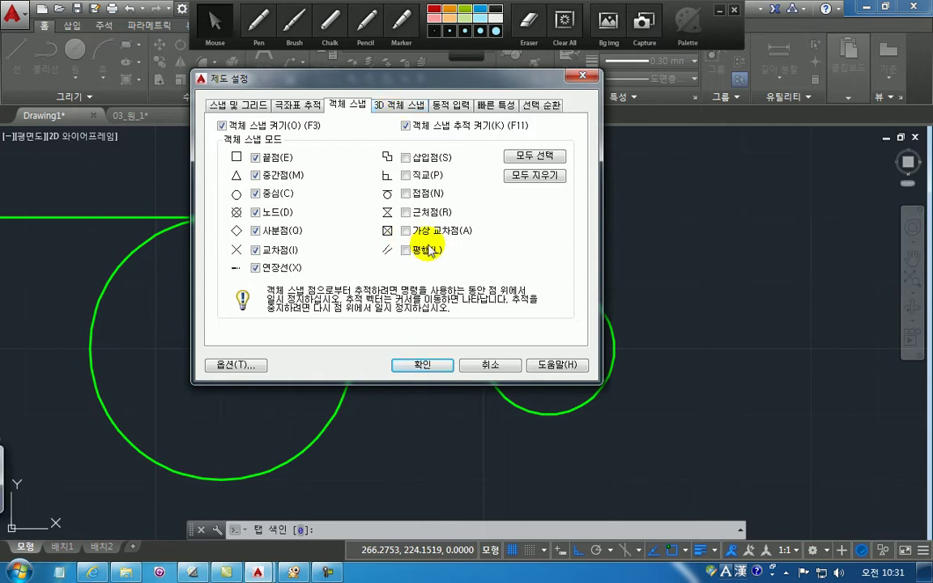
# Put red pen check marks on the six disabled snap modes from 삽입점 to 평행 in the object snap settings
pyautogui.click(435, 11)
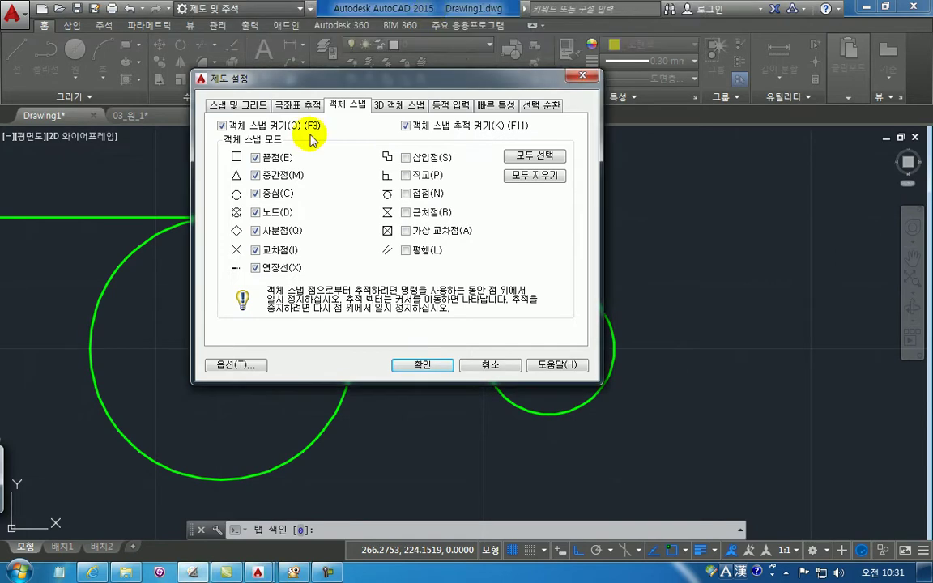
pyautogui.moveTo(230, 165); pyautogui.dragTo(300, 164)
pyautogui.moveTo(229, 188)
pyautogui.mouseDown()
pyautogui.moveTo(300, 184)
pyautogui.moveTo(290, 199)
pyautogui.mouseUp()
pyautogui.moveTo(229, 219); pyautogui.dragTo(283, 217)
pyautogui.moveTo(229, 239); pyautogui.dragTo(301, 236)
pyautogui.moveTo(225, 265); pyautogui.dragTo(280, 262)
pyautogui.moveTo(243, 289); pyautogui.dragTo(288, 271)
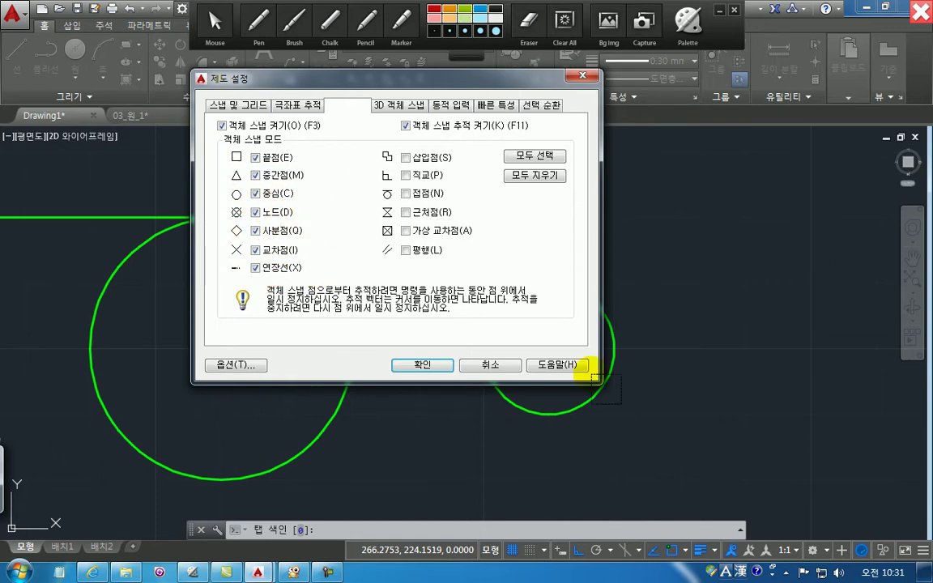
pyautogui.moveTo(401, 156)
pyautogui.mouseDown()
pyautogui.moveTo(411, 153)
pyautogui.moveTo(412, 243)
pyautogui.mouseUp()
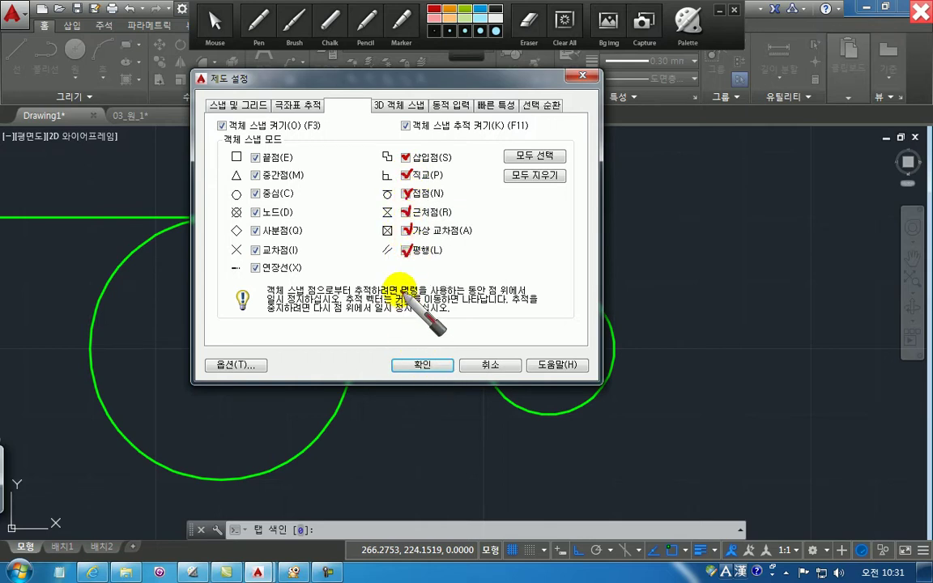
# Bracket both columns of snap modes in red, stop annotating and close the drafting settings dialog
pyautogui.moveTo(221, 147); pyautogui.dragTo(245, 267)
pyautogui.moveTo(368, 154); pyautogui.dragTo(363, 255)
pyautogui.moveTo(441, 151); pyautogui.dragTo(463, 251)
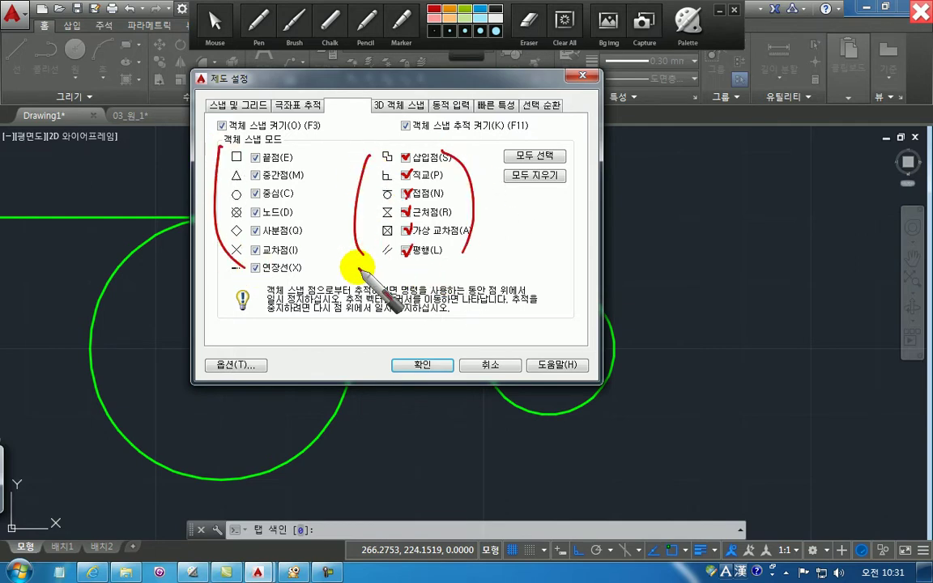
pyautogui.moveTo(293, 154)
pyautogui.mouseDown()
pyautogui.moveTo(307, 174)
pyautogui.moveTo(307, 273)
pyautogui.mouseUp()
pyautogui.moveTo(456, 150)
pyautogui.mouseDown()
pyautogui.moveTo(475, 218)
pyautogui.moveTo(463, 261)
pyautogui.mouseUp()
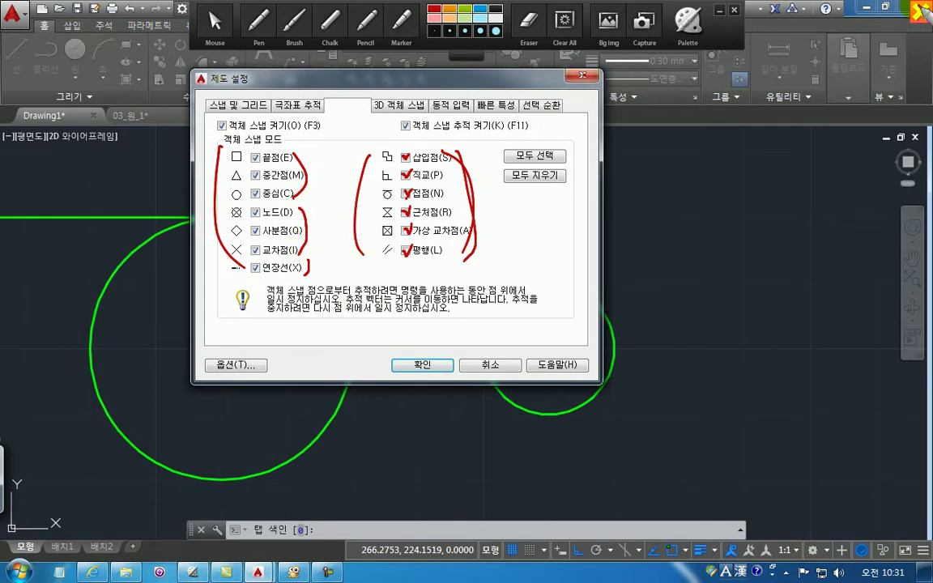
pyautogui.click(214, 23)
pyautogui.click(583, 76)
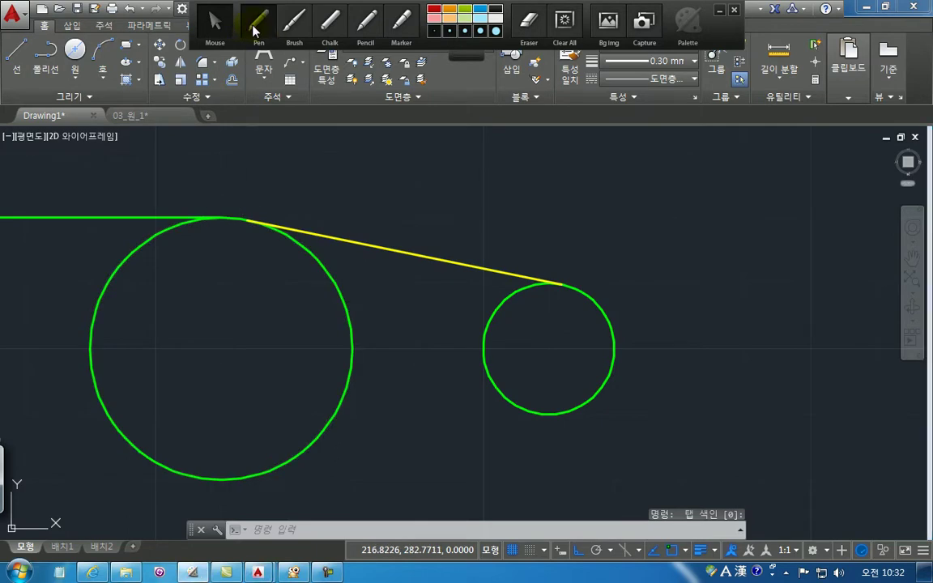
# Encircle the quadrant and the tangent point atop the large circle in white, add an arrow at the tangent point, and end annotating
pyautogui.click(254, 31)
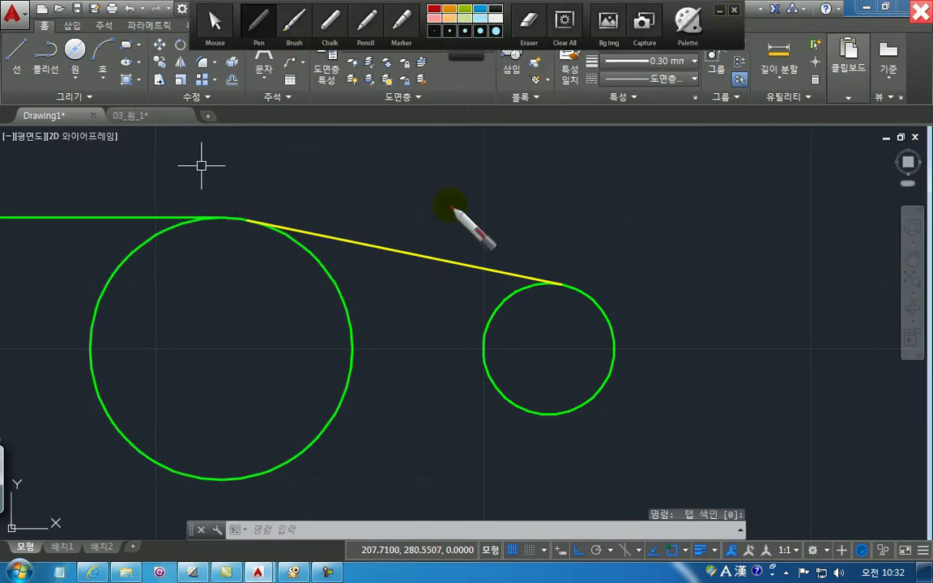
pyautogui.moveTo(237, 208)
pyautogui.mouseDown()
pyautogui.moveTo(244, 217)
pyautogui.moveTo(233, 214)
pyautogui.moveTo(234, 235)
pyautogui.moveTo(199, 214)
pyautogui.moveTo(211, 235)
pyautogui.mouseUp()
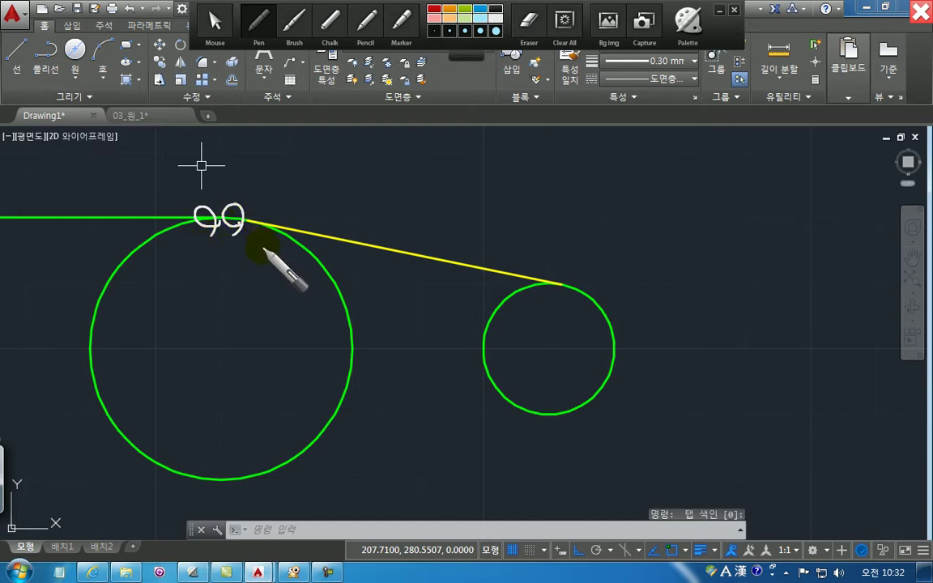
pyautogui.moveTo(240, 217)
pyautogui.mouseDown()
pyautogui.moveTo(253, 186)
pyautogui.moveTo(258, 201)
pyautogui.mouseUp()
pyautogui.click(267, 189)
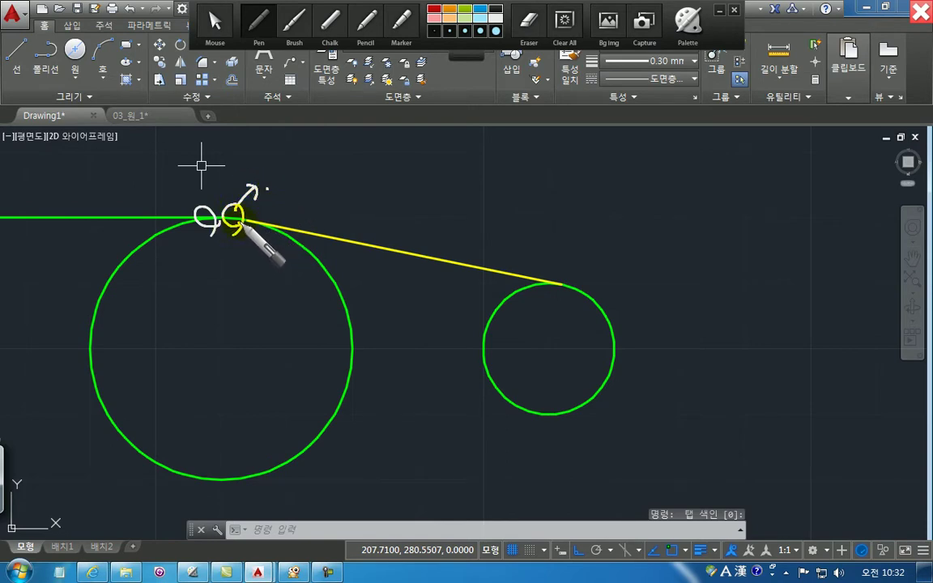
pyautogui.click(923, 13)
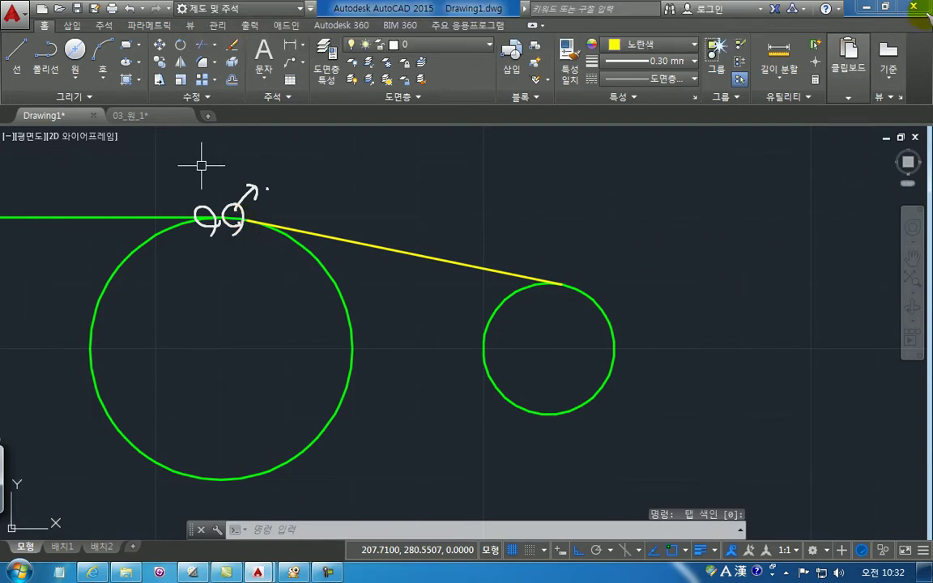
# Open the object snap settings and turn off the midpoint (중간점), node (노드) and quadrant (사분점) snap modes
pyautogui.click(685, 551)
pyautogui.click(660, 533)
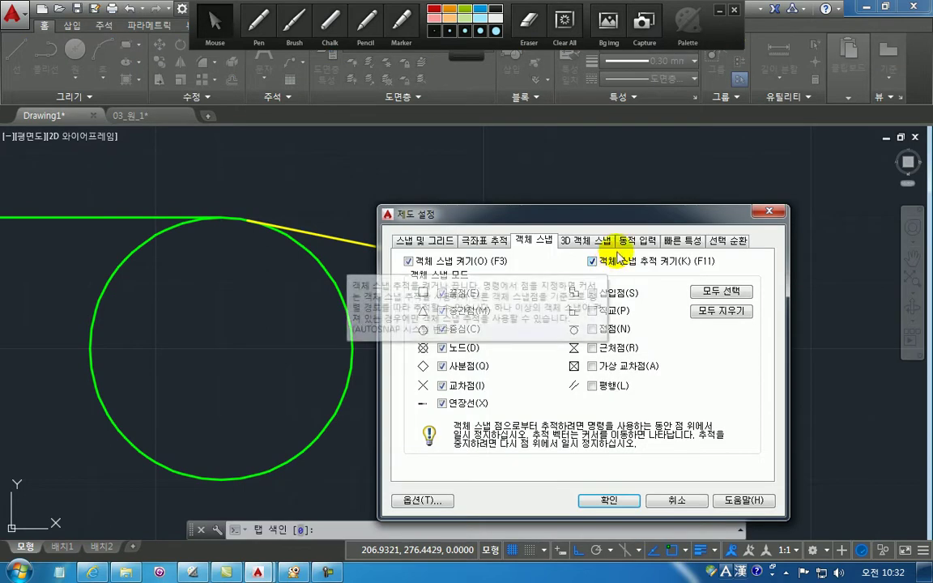
pyautogui.moveTo(601, 225); pyautogui.dragTo(564, 111)
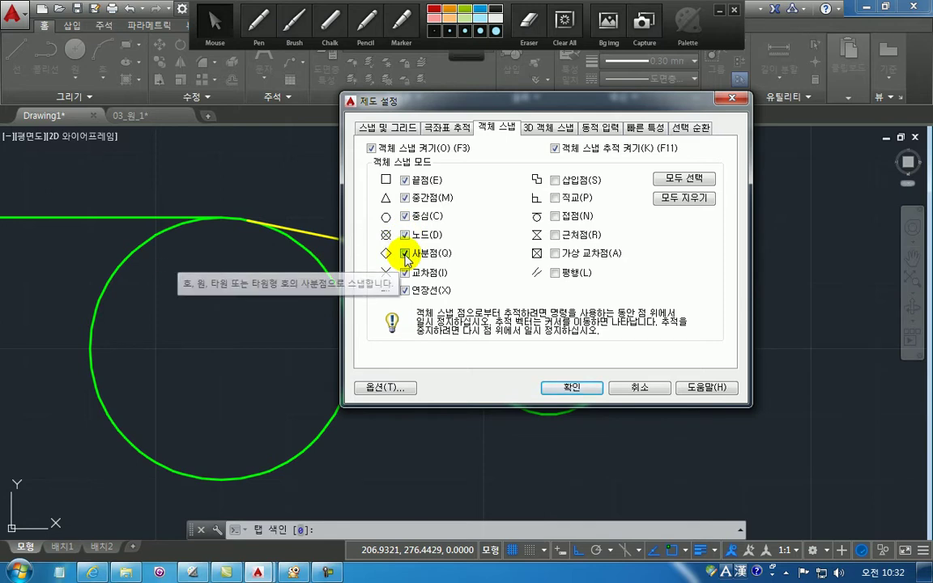
pyautogui.click(405, 198)
pyautogui.click(405, 235)
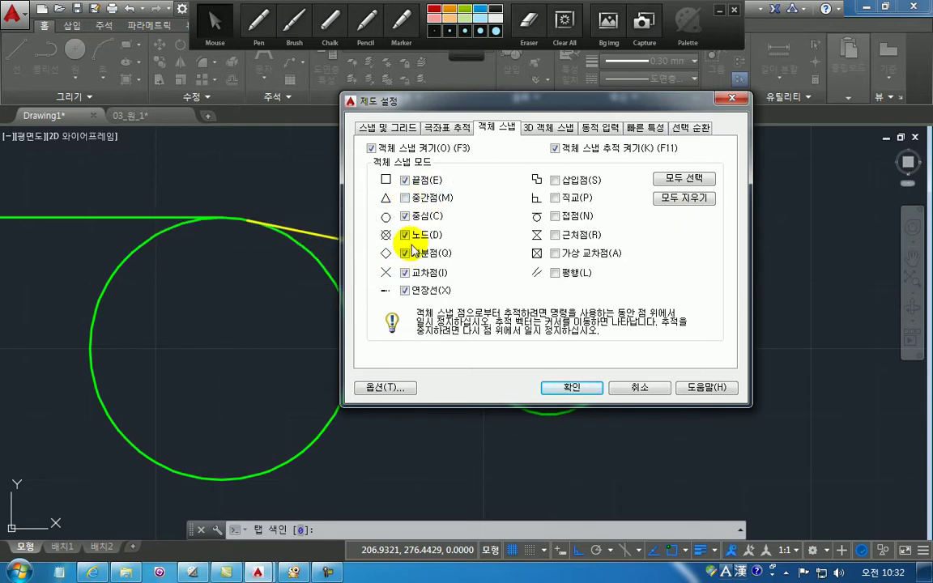
pyautogui.click(405, 235)
pyautogui.click(405, 253)
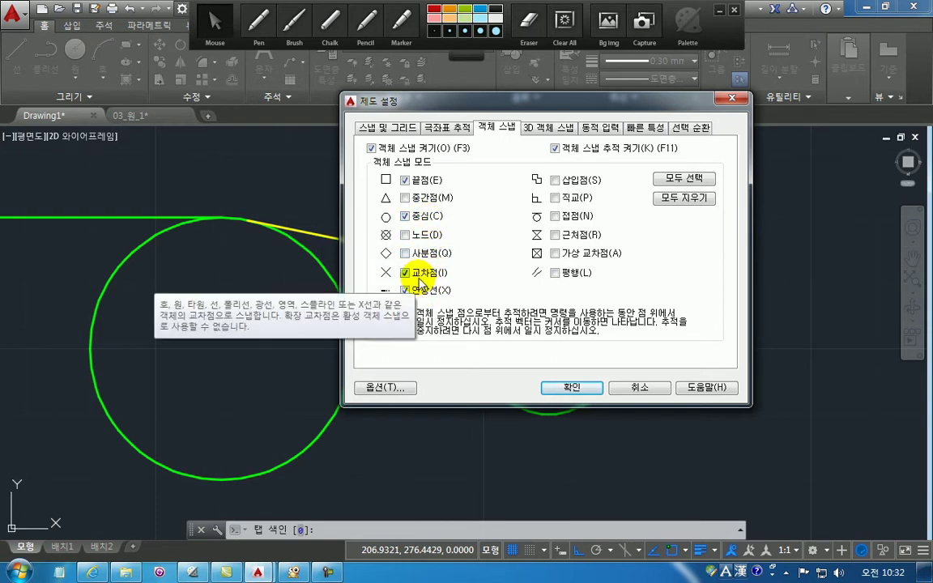
# Turn on the node (노드), quadrant (사분점), midpoint (중간점) and tangent (접점) snap modes and apply the settings
pyautogui.click(405, 234)
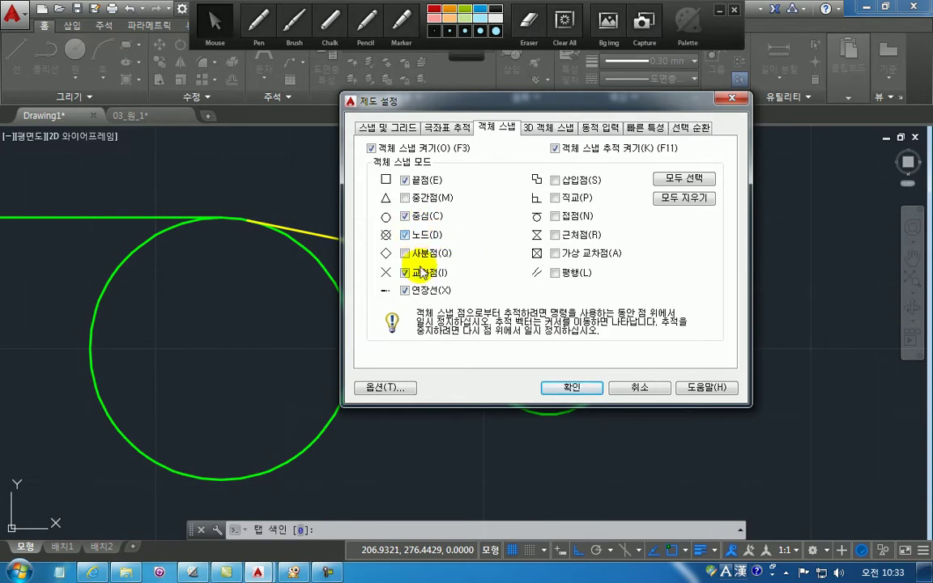
pyautogui.click(407, 255)
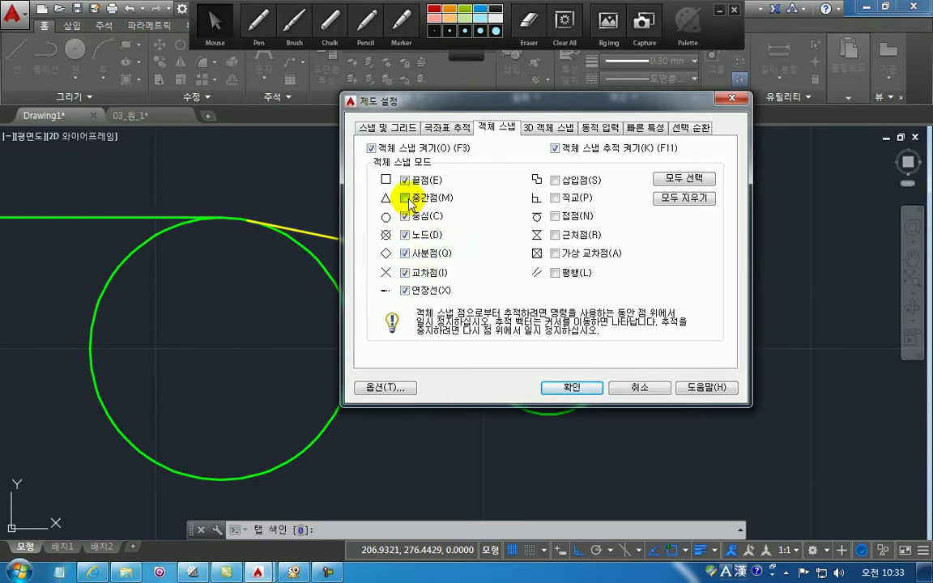
pyautogui.click(405, 198)
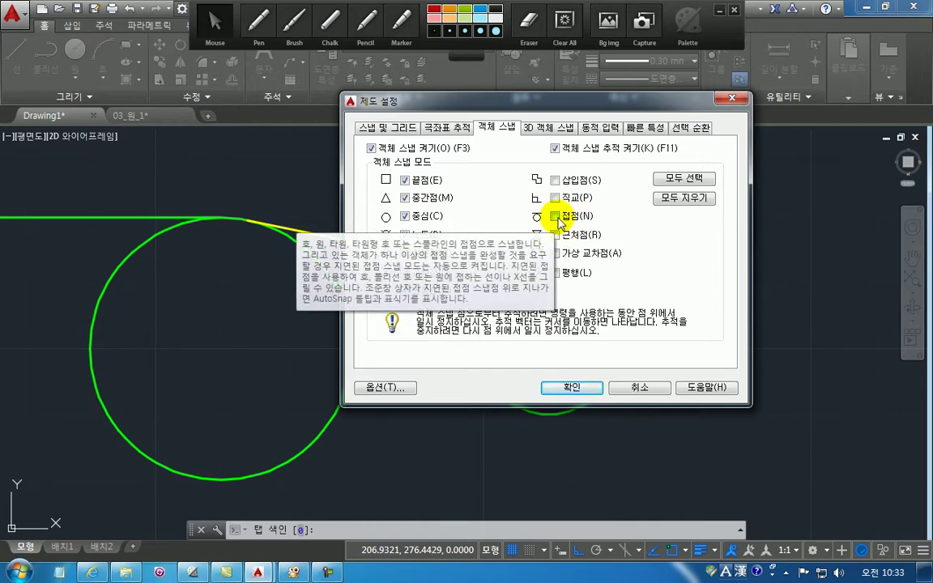
pyautogui.click(556, 217)
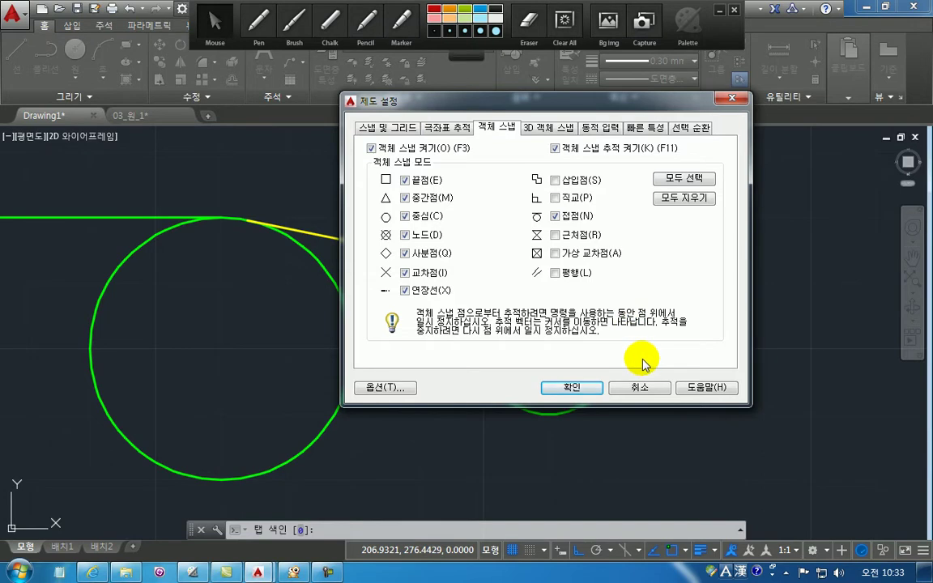
pyautogui.click(581, 388)
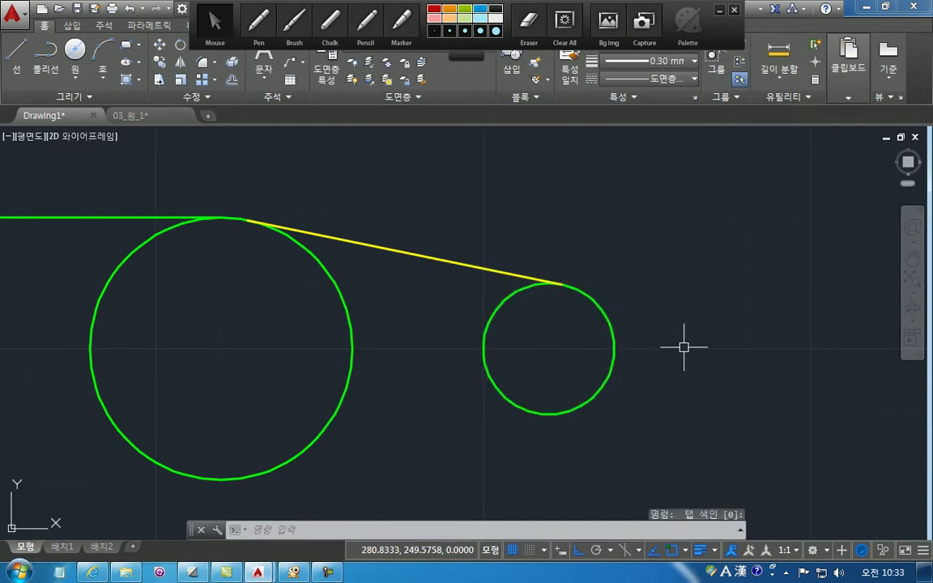
# Delete the yellow tangent line between the large and the small circle
pyautogui.click(438, 223)
pyautogui.click(365, 302)
pyautogui.press('Delete')
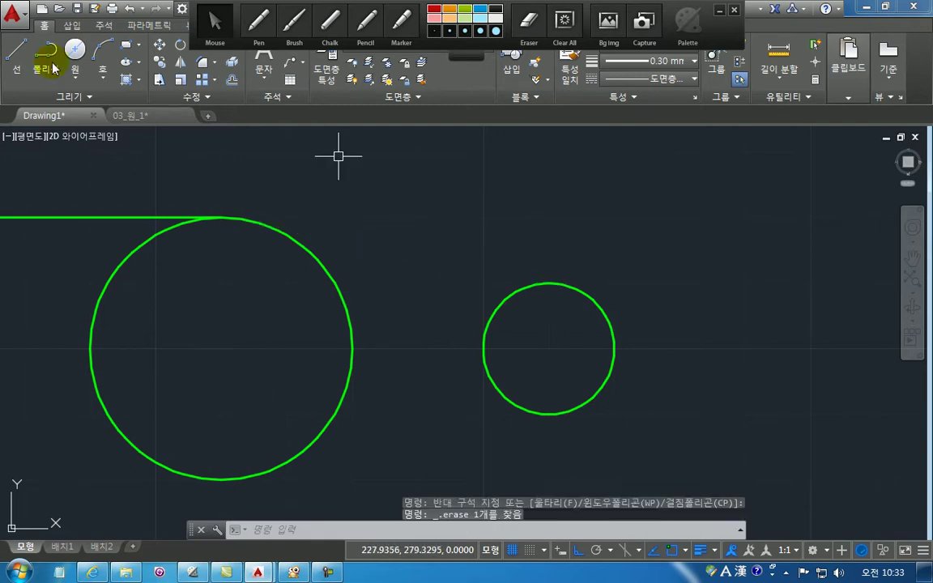
# Start a line and cycle through the snap points available on the large circle for its first point
pyautogui.click(13, 50)
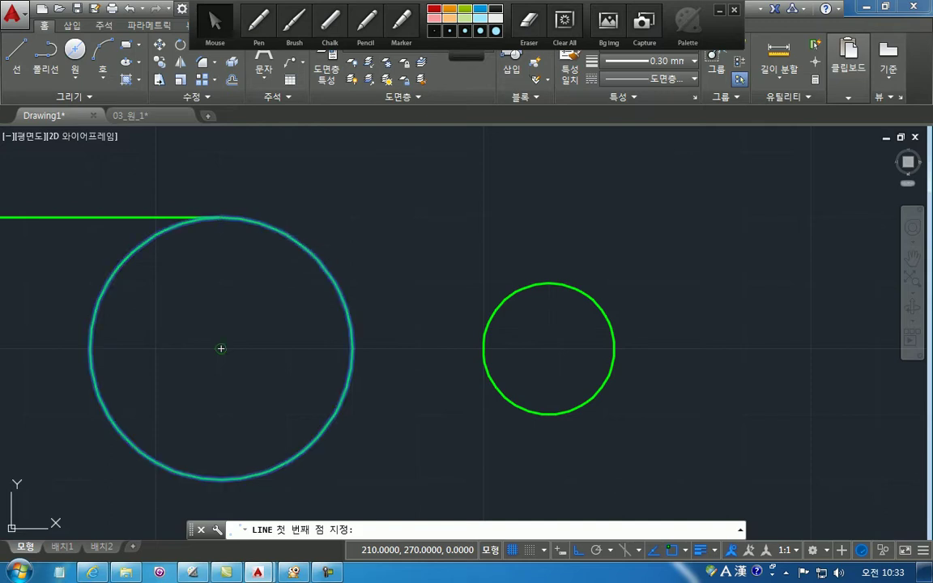
pyautogui.press('Tab')
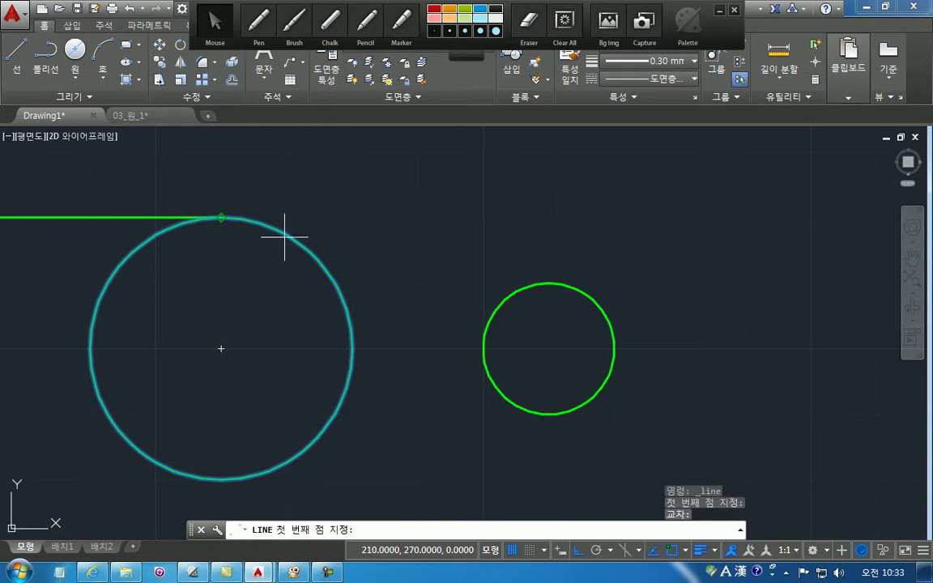
pyautogui.press('Tab')
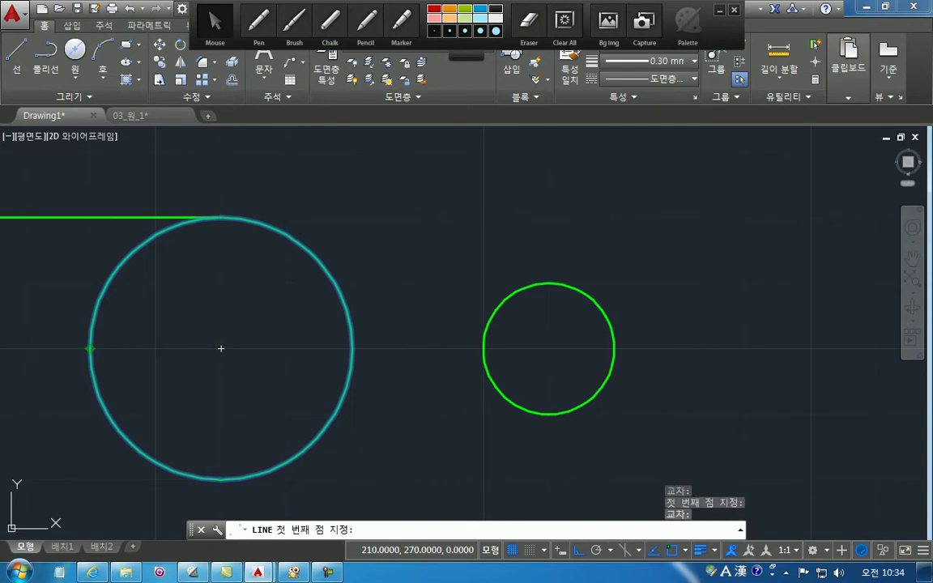
pyautogui.press('Tab')
pyautogui.press('Tab')
pyautogui.press('Tab')
pyautogui.press('Tab')
pyautogui.press('Tab')
pyautogui.press('Tab')
pyautogui.press('Tab')
pyautogui.press('Tab')
pyautogui.press('Tab')
pyautogui.press('Tab')
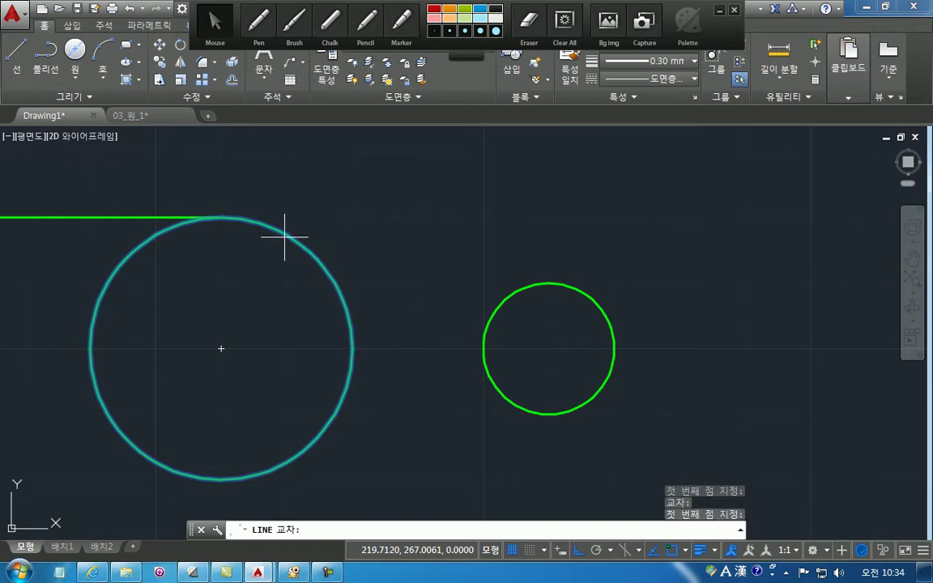
pyautogui.press('Tab')
pyautogui.press('Tab')
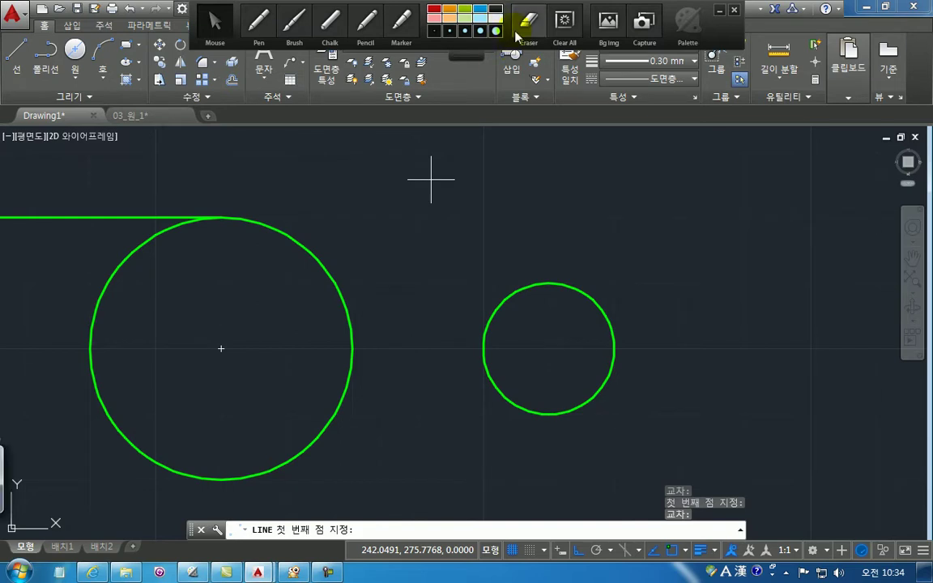
# Open a blank Xinics board and handwrite the red heading "* 객체스냅 (Object Snap, Osnap, F3)" with an arrow to an underlined "ON/OFF"
pyautogui.click(614, 29)
pyautogui.click(652, 50)
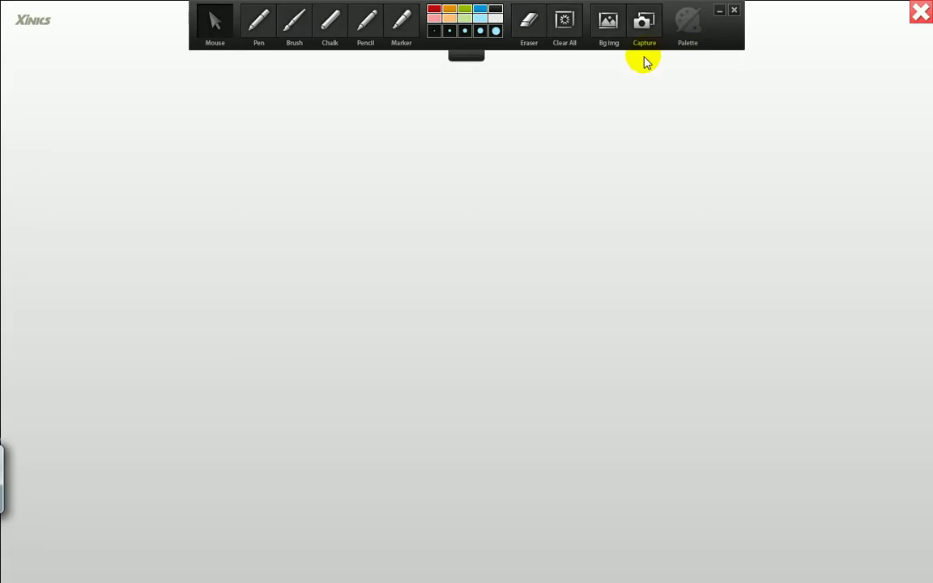
pyautogui.click(431, 11)
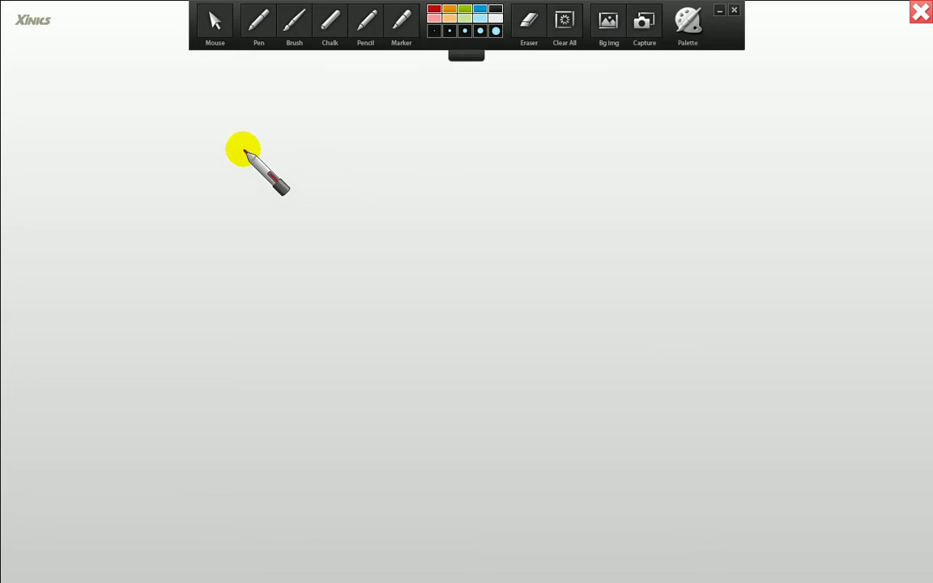
pyautogui.moveTo(233, 98)
pyautogui.mouseDown()
pyautogui.moveTo(234, 125)
pyautogui.moveTo(260, 94)
pyautogui.moveTo(279, 111)
pyautogui.moveTo(327, 115)
pyautogui.moveTo(319, 129)
pyautogui.moveTo(362, 100)
pyautogui.moveTo(391, 118)
pyautogui.moveTo(485, 109)
pyautogui.moveTo(498, 122)
pyautogui.moveTo(546, 104)
pyautogui.moveTo(567, 114)
pyautogui.moveTo(566, 98)
pyautogui.moveTo(558, 120)
pyautogui.moveTo(540, 81)
pyautogui.mouseUp()
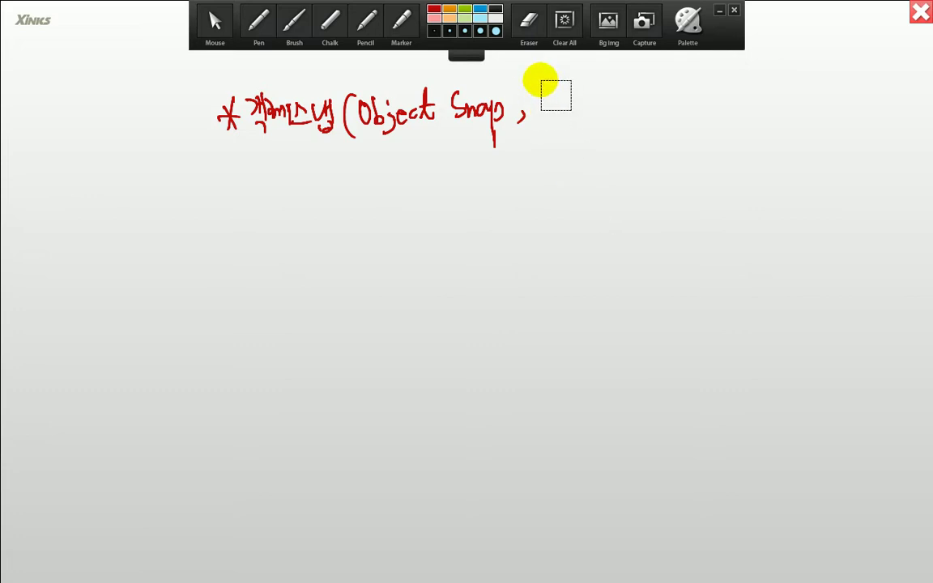
pyautogui.moveTo(550, 95)
pyautogui.mouseDown()
pyautogui.moveTo(541, 105)
pyautogui.moveTo(554, 95)
pyautogui.moveTo(592, 101)
pyautogui.moveTo(607, 129)
pyautogui.moveTo(625, 107)
pyautogui.moveTo(627, 122)
pyautogui.mouseUp()
pyautogui.moveTo(658, 87)
pyautogui.mouseDown()
pyautogui.moveTo(661, 101)
pyautogui.moveTo(685, 91)
pyautogui.moveTo(713, 122)
pyautogui.moveTo(662, 90)
pyautogui.moveTo(680, 134)
pyautogui.moveTo(740, 131)
pyautogui.moveTo(776, 102)
pyautogui.moveTo(792, 118)
pyautogui.moveTo(825, 117)
pyautogui.mouseUp()
pyautogui.moveTo(744, 141); pyautogui.dragTo(802, 136)
pyautogui.click(837, 130)
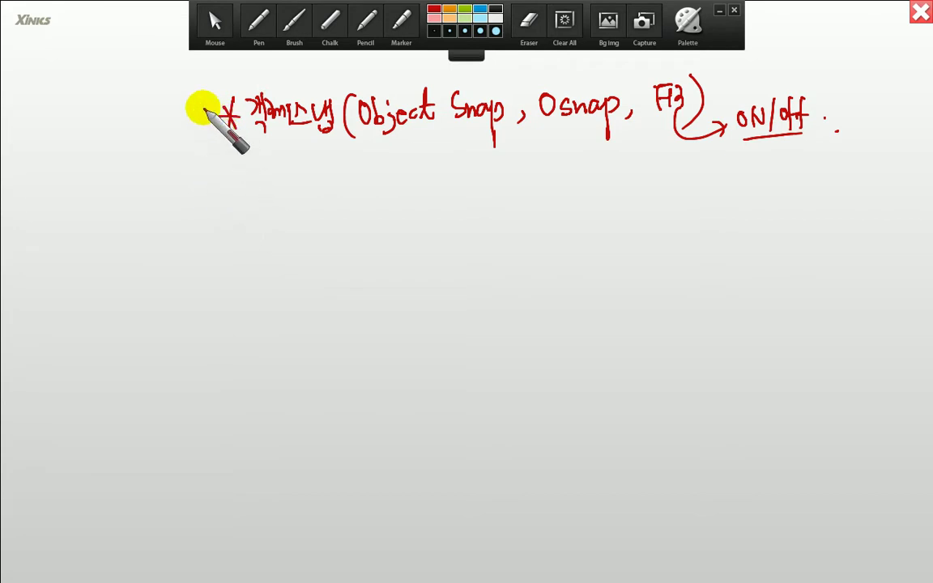
# Write "1. 연속모드 : 대화상자 체크, 연속사용." below the heading, underline both phrases and circle 체크
pyautogui.moveTo(203, 170)
pyautogui.mouseDown()
pyautogui.moveTo(202, 191)
pyautogui.moveTo(266, 183)
pyautogui.moveTo(267, 171)
pyautogui.moveTo(287, 187)
pyautogui.moveTo(286, 179)
pyautogui.moveTo(316, 163)
pyautogui.moveTo(308, 181)
pyautogui.moveTo(387, 183)
pyautogui.moveTo(403, 171)
pyautogui.mouseUp()
pyautogui.click(213, 189)
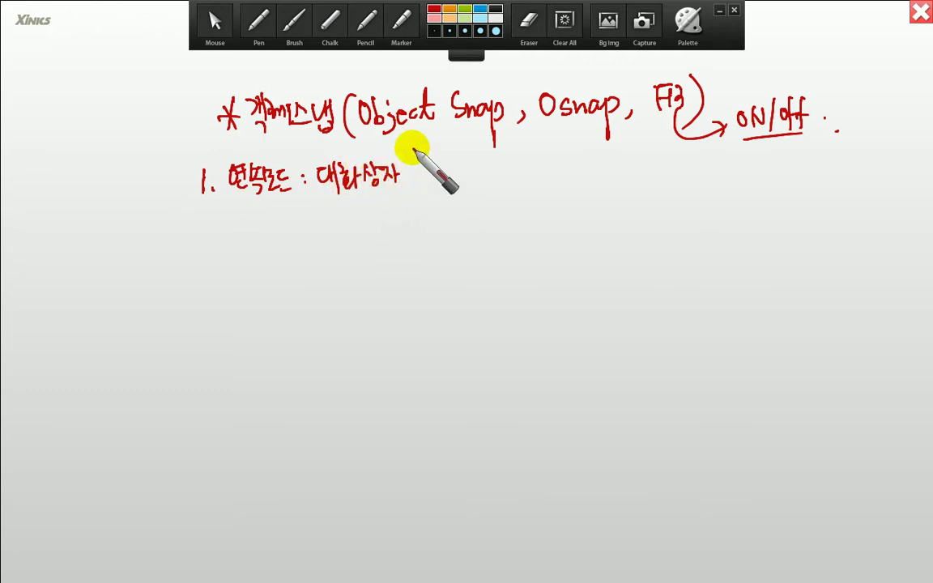
pyautogui.moveTo(412, 167)
pyautogui.mouseDown()
pyautogui.moveTo(438, 158)
pyautogui.moveTo(460, 165)
pyautogui.moveTo(460, 179)
pyautogui.moveTo(489, 167)
pyautogui.moveTo(557, 169)
pyautogui.mouseUp()
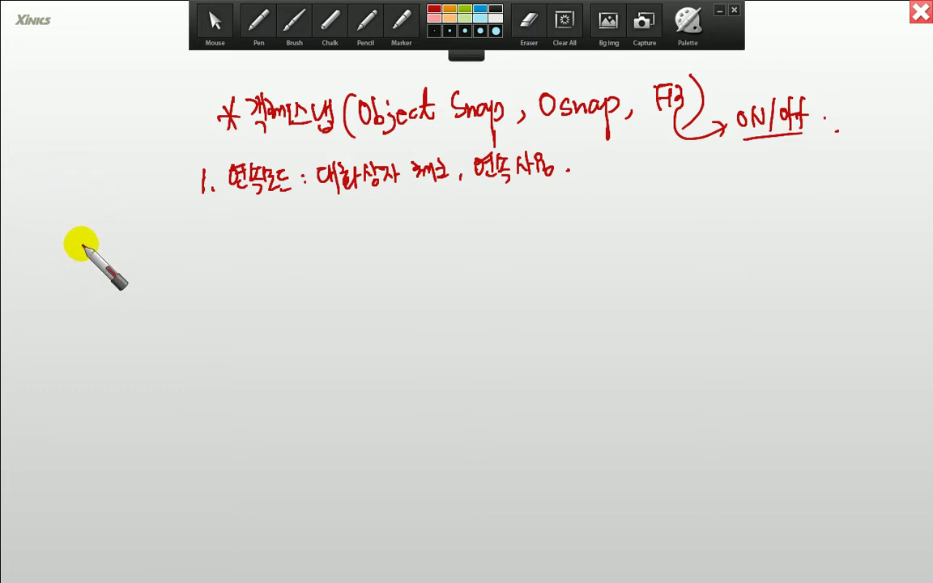
pyautogui.moveTo(318, 198)
pyautogui.mouseDown()
pyautogui.moveTo(449, 187)
pyautogui.moveTo(427, 192)
pyautogui.mouseUp()
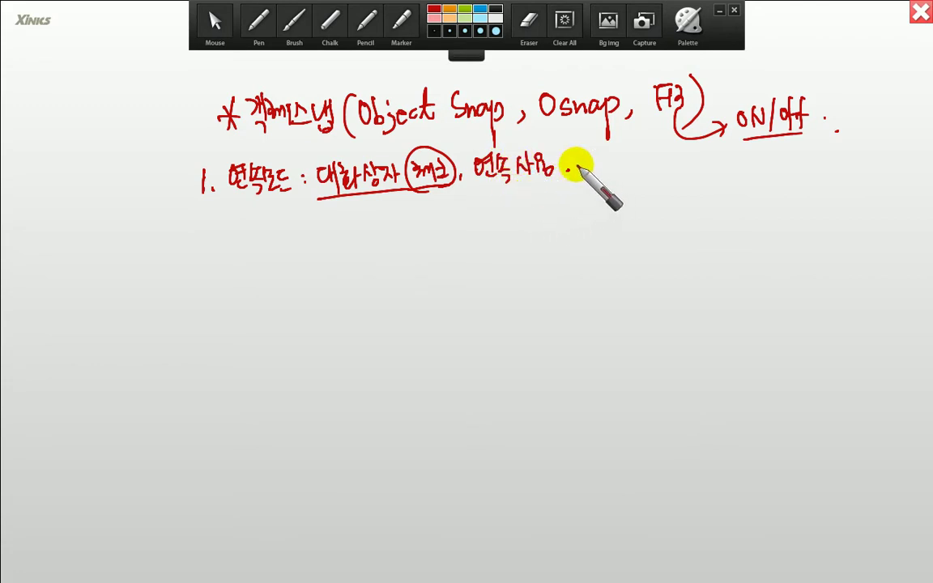
pyautogui.moveTo(473, 186); pyautogui.dragTo(556, 183)
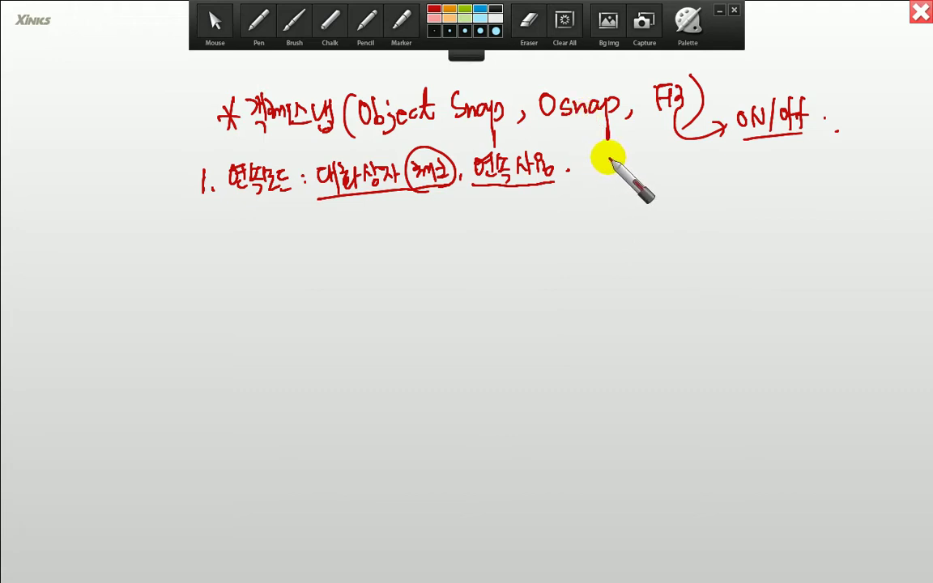
# Add a boxed "Tab." and a circled "접점." at the end of the 연속모드 line
pyautogui.moveTo(595, 159)
pyautogui.mouseDown()
pyautogui.moveTo(609, 176)
pyautogui.moveTo(636, 173)
pyautogui.moveTo(599, 145)
pyautogui.moveTo(585, 175)
pyautogui.moveTo(638, 183)
pyautogui.mouseUp()
pyautogui.click(641, 170)
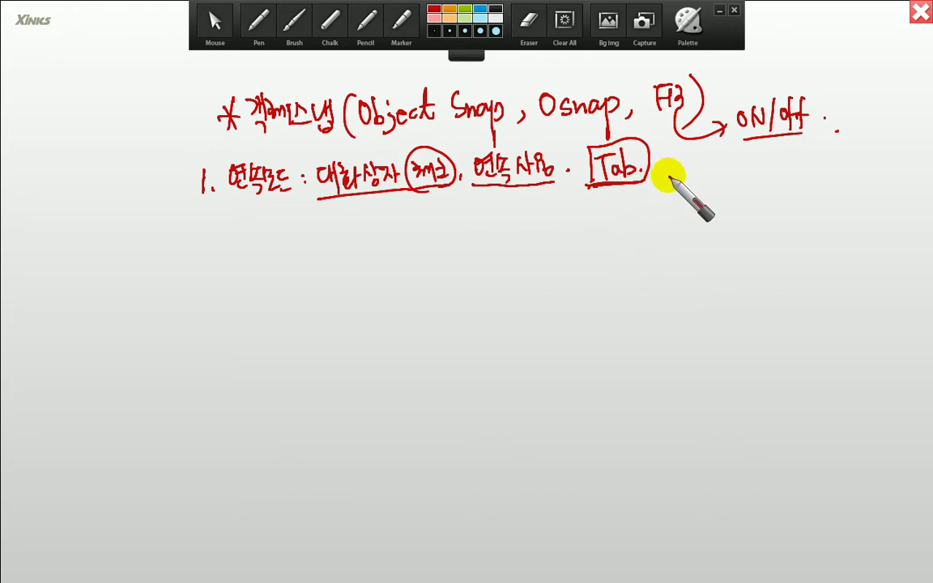
pyautogui.moveTo(678, 171)
pyautogui.mouseDown()
pyautogui.moveTo(677, 187)
pyautogui.moveTo(706, 174)
pyautogui.moveTo(694, 183)
pyautogui.moveTo(700, 193)
pyautogui.moveTo(677, 193)
pyautogui.moveTo(714, 192)
pyautogui.mouseUp()
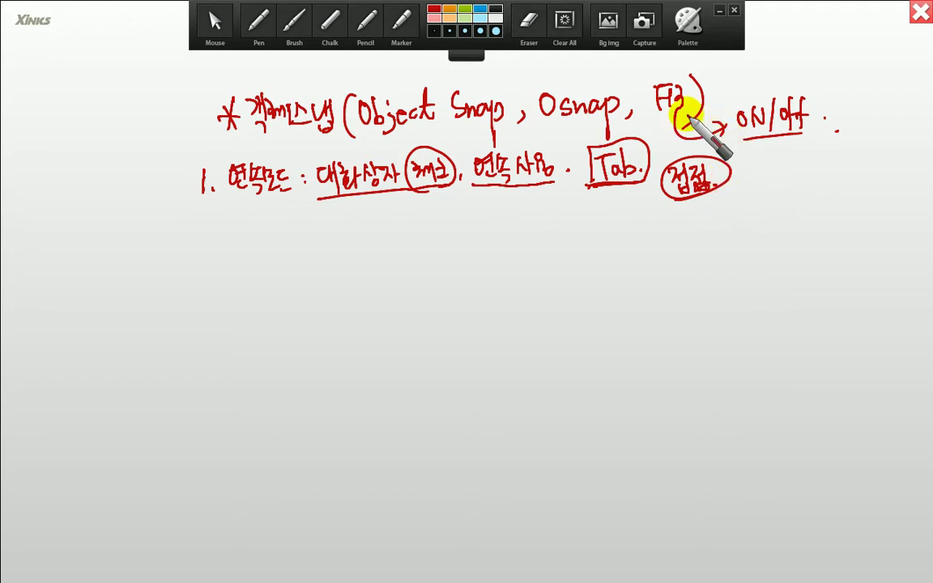
# Write the second item "2. 단일모드 : 1회만 사용. 연속모드에 없는 객체스냅 (ex, 2점사이의 중간)"
pyautogui.moveTo(205, 265)
pyautogui.mouseDown()
pyautogui.moveTo(214, 275)
pyautogui.moveTo(267, 271)
pyautogui.moveTo(410, 245)
pyautogui.moveTo(444, 265)
pyautogui.mouseUp()
pyautogui.click(219, 272)
pyautogui.click(445, 261)
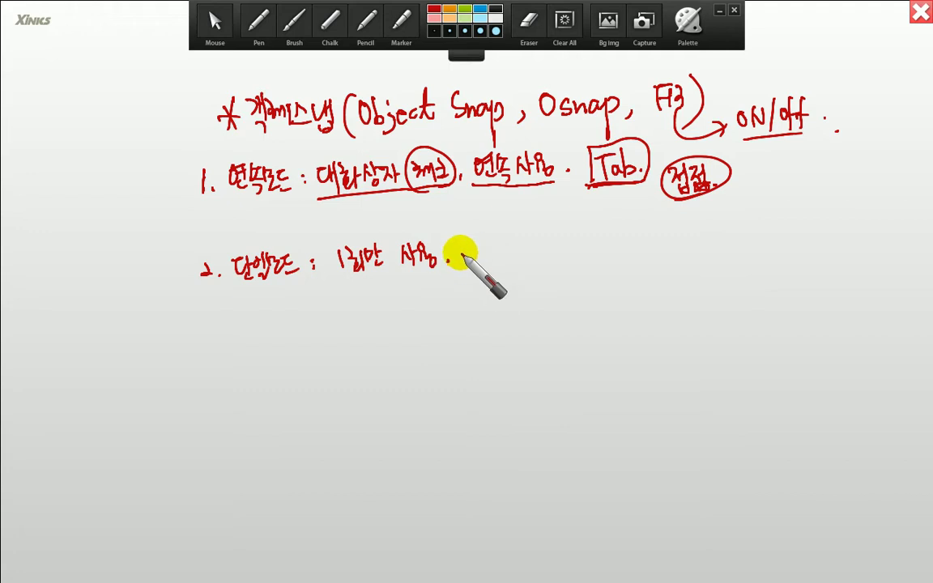
pyautogui.moveTo(464, 256)
pyautogui.mouseDown()
pyautogui.moveTo(489, 250)
pyautogui.moveTo(501, 269)
pyautogui.moveTo(512, 247)
pyautogui.moveTo(656, 243)
pyautogui.moveTo(639, 243)
pyautogui.moveTo(671, 233)
pyautogui.moveTo(667, 254)
pyautogui.moveTo(702, 236)
pyautogui.moveTo(716, 248)
pyautogui.moveTo(744, 226)
pyautogui.moveTo(775, 216)
pyautogui.moveTo(787, 225)
pyautogui.moveTo(817, 208)
pyautogui.moveTo(828, 231)
pyautogui.moveTo(868, 216)
pyautogui.mouseUp()
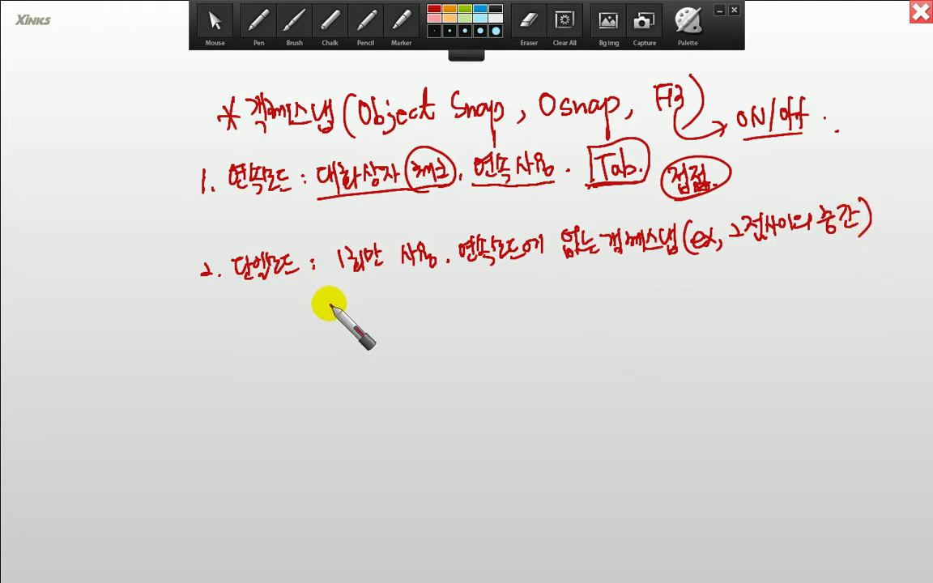
# Write "Shift + MB3" and "Ctrl +" under the 단일모드 item and link their plus signs with a stroke
pyautogui.moveTo(338, 313); pyautogui.dragTo(452, 308)
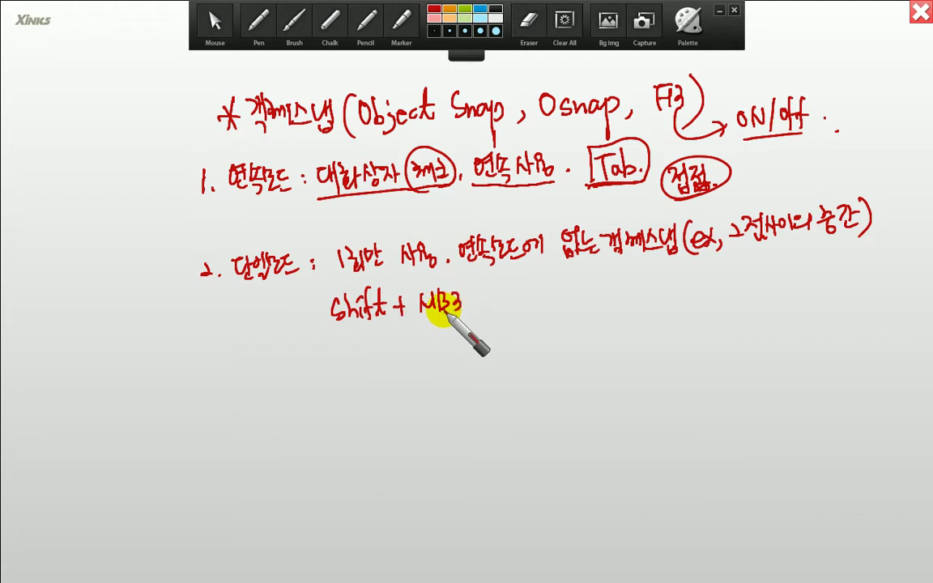
pyautogui.moveTo(363, 341); pyautogui.dragTo(423, 339)
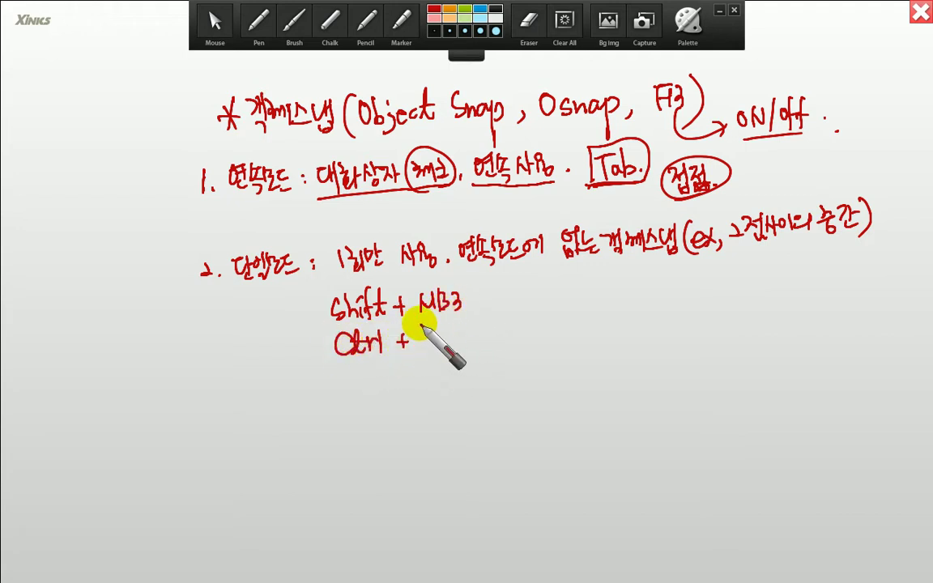
pyautogui.moveTo(402, 295); pyautogui.dragTo(402, 348)
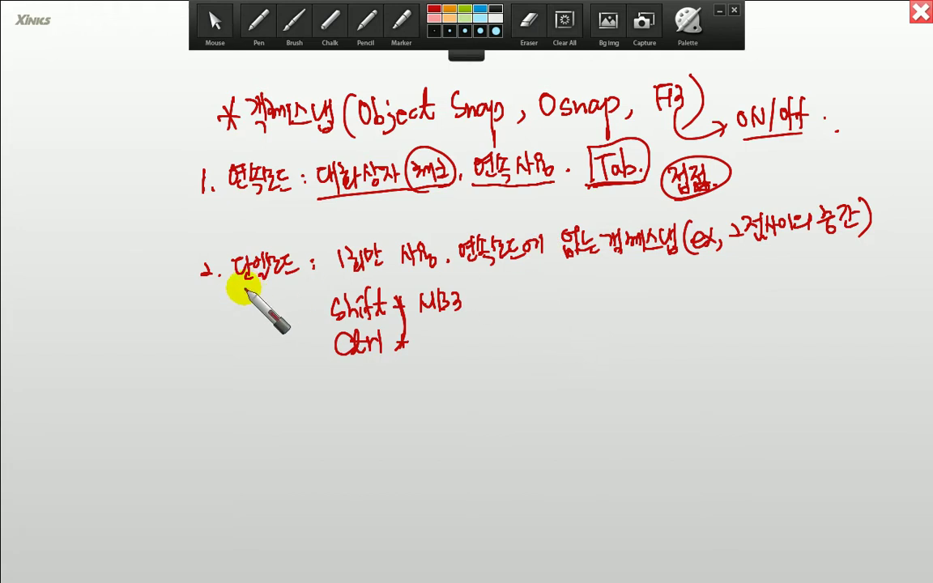
# Circle 접점 again and draw a column of check marks beside the notes, boxing the second one with an outgoing arrow
pyautogui.moveTo(704, 202)
pyautogui.mouseDown()
pyautogui.moveTo(662, 193)
pyautogui.moveTo(714, 196)
pyautogui.mouseUp()
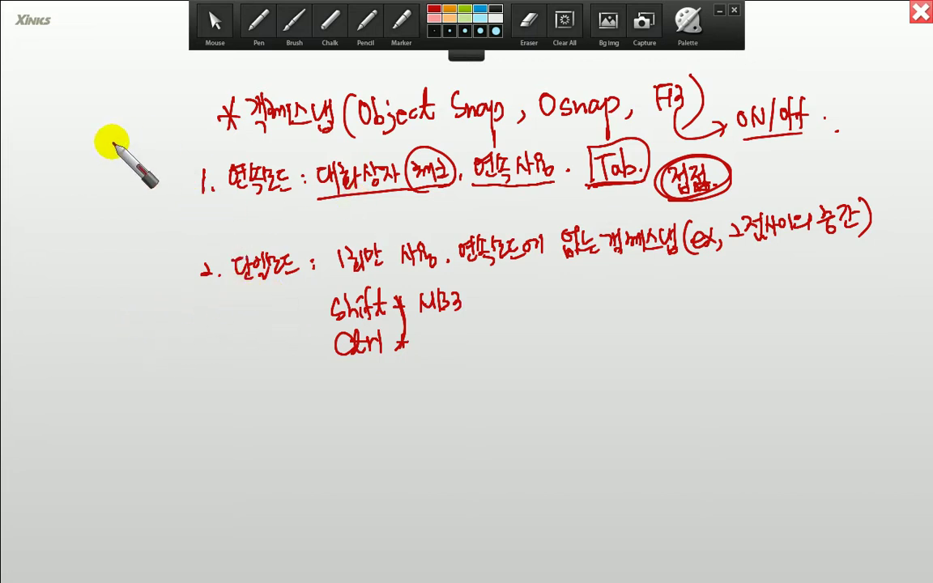
pyautogui.moveTo(97, 122)
pyautogui.mouseDown()
pyautogui.moveTo(109, 114)
pyautogui.moveTo(121, 211)
pyautogui.mouseUp()
pyautogui.click(134, 222)
pyautogui.moveTo(113, 140)
pyautogui.mouseDown()
pyautogui.moveTo(102, 142)
pyautogui.moveTo(138, 135)
pyautogui.moveTo(108, 148)
pyautogui.moveTo(136, 144)
pyautogui.moveTo(173, 130)
pyautogui.mouseUp()
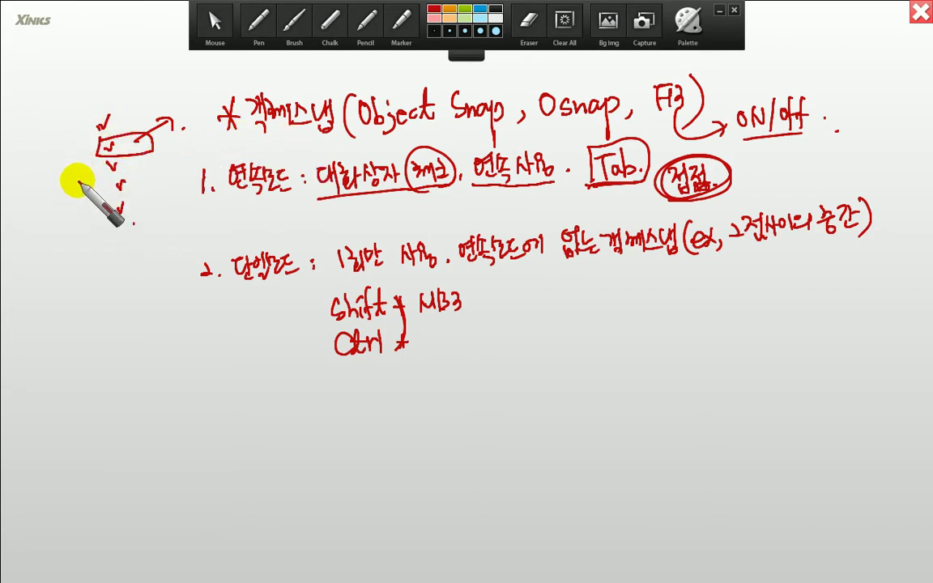
# Underline 단일모드, add "MB3" after "Ctrl +", and emphasize the Shift and Ctrl combinations with underlines, a box and circles
pyautogui.moveTo(227, 288); pyautogui.dragTo(322, 288)
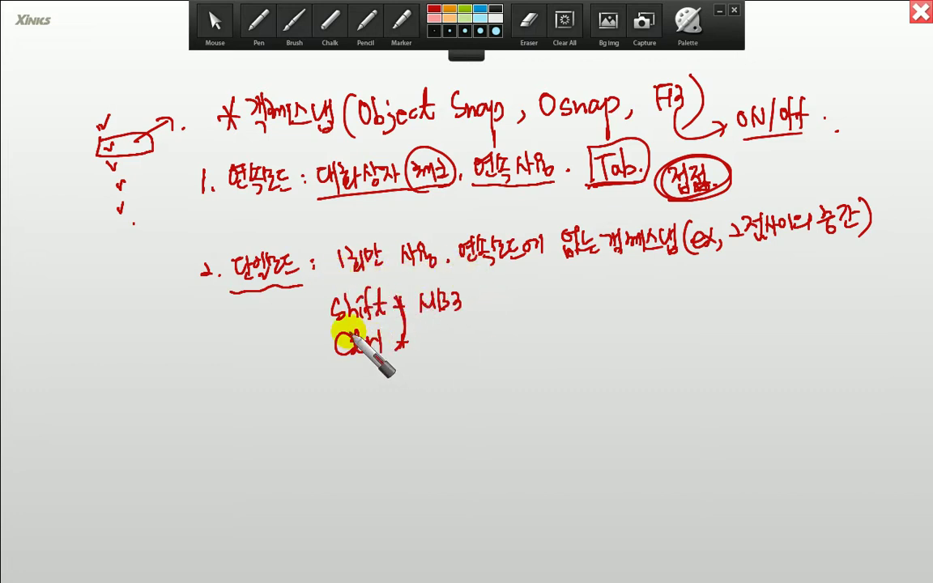
pyautogui.moveTo(331, 322); pyautogui.dragTo(387, 321)
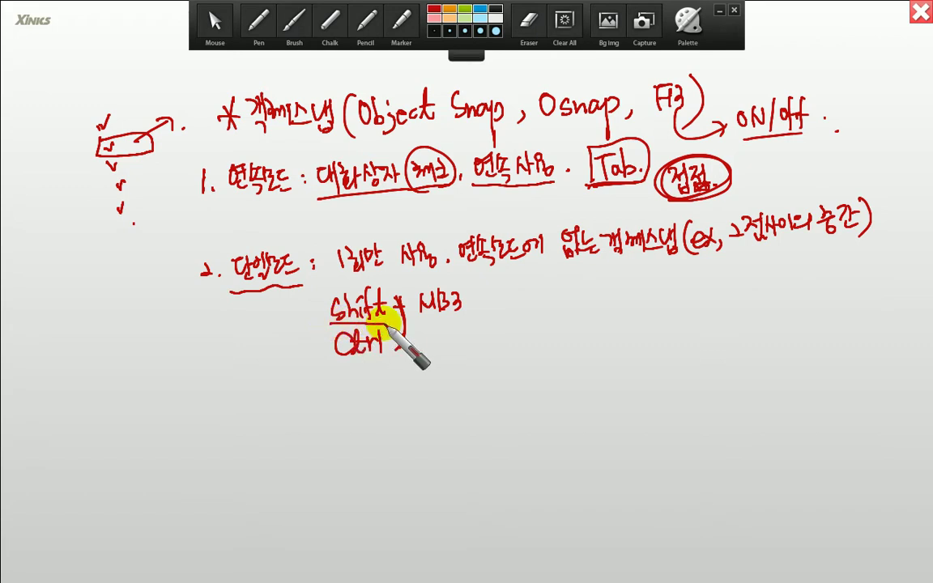
pyautogui.moveTo(334, 362); pyautogui.dragTo(391, 355)
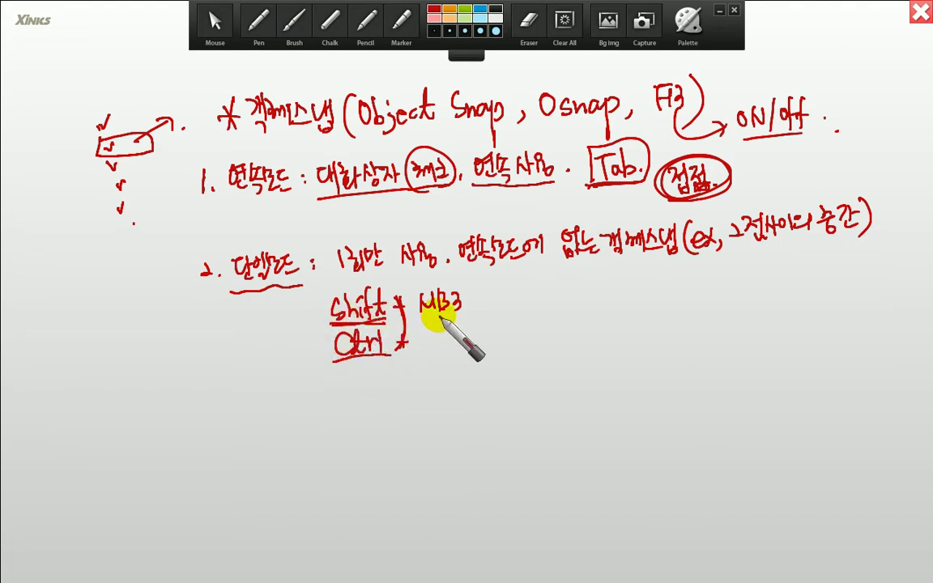
pyautogui.moveTo(429, 351)
pyautogui.mouseDown()
pyautogui.moveTo(437, 333)
pyautogui.moveTo(452, 349)
pyautogui.mouseUp()
pyautogui.click(477, 346)
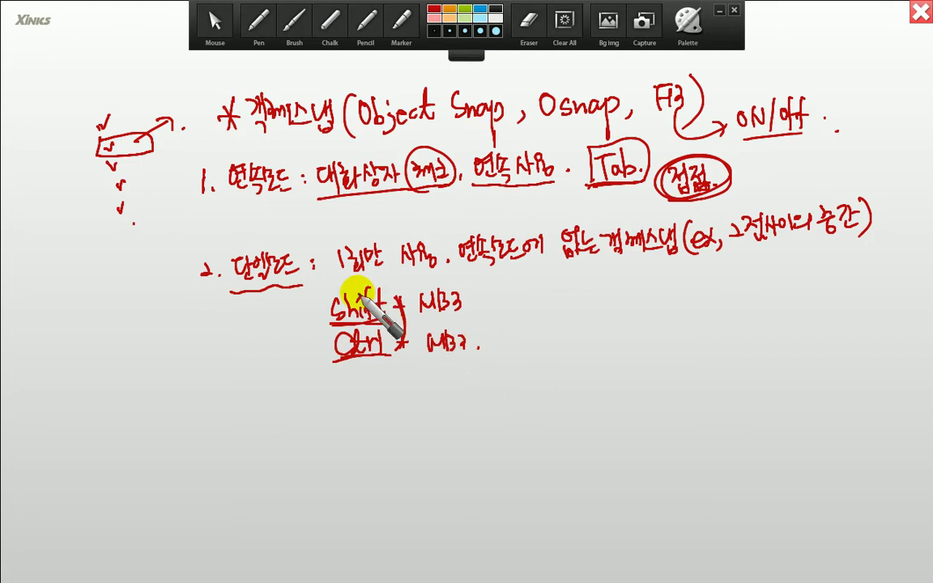
pyautogui.moveTo(366, 327)
pyautogui.mouseDown()
pyautogui.moveTo(379, 298)
pyautogui.moveTo(361, 306)
pyautogui.moveTo(485, 308)
pyautogui.mouseUp()
pyautogui.moveTo(347, 355)
pyautogui.mouseDown()
pyautogui.moveTo(353, 328)
pyautogui.moveTo(412, 354)
pyautogui.moveTo(463, 343)
pyautogui.moveTo(398, 352)
pyautogui.mouseUp()
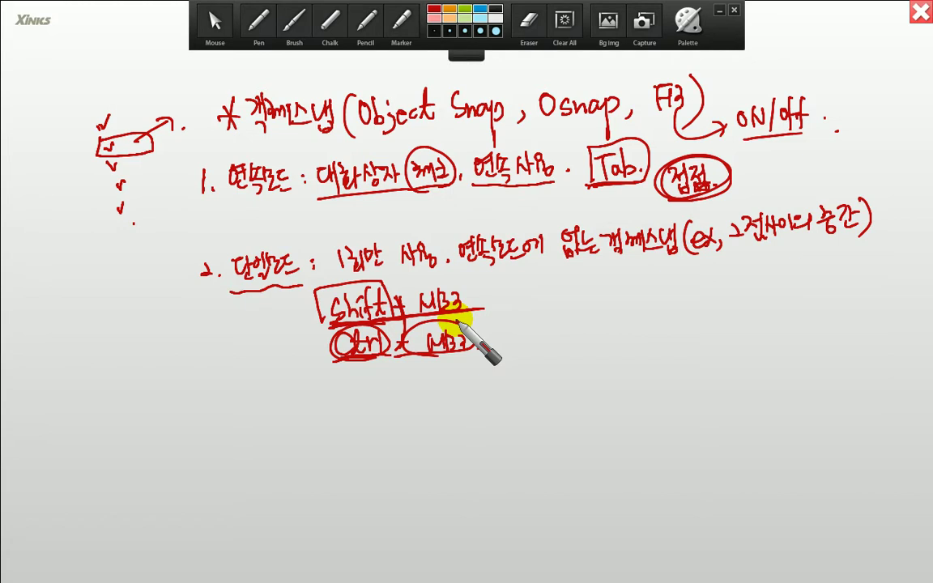
# Underline 연속모드에 in the second item and write "연속모드에 우선." below the Ctrl combination
pyautogui.moveTo(464, 269); pyautogui.dragTo(571, 256)
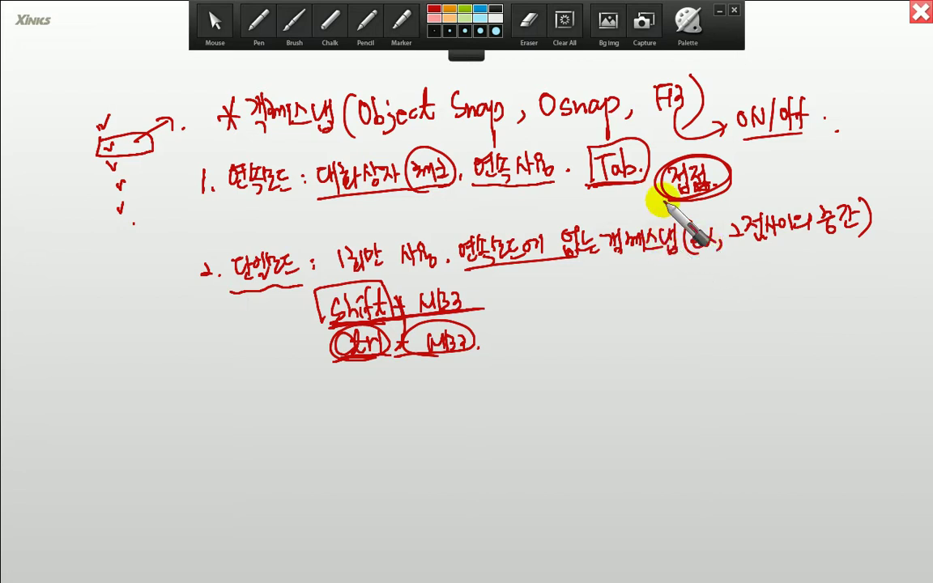
pyautogui.moveTo(355, 376)
pyautogui.mouseDown()
pyautogui.moveTo(352, 396)
pyautogui.moveTo(366, 379)
pyautogui.moveTo(391, 391)
pyautogui.moveTo(377, 381)
pyautogui.moveTo(375, 392)
pyautogui.moveTo(439, 381)
pyautogui.moveTo(425, 387)
pyautogui.moveTo(446, 369)
pyautogui.moveTo(454, 390)
pyautogui.moveTo(469, 374)
pyautogui.moveTo(477, 389)
pyautogui.mouseUp()
pyautogui.click(489, 386)
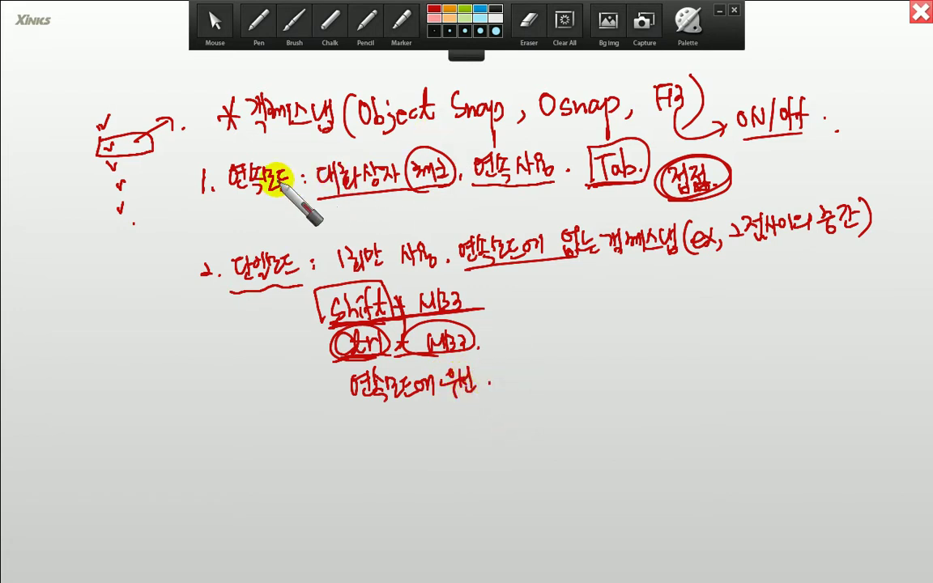
# Sketch a small rectangle and triangle beside the check-mark column and heavily box the check marks below the first box
pyautogui.moveTo(62, 181); pyautogui.dragTo(91, 177)
pyautogui.moveTo(66, 210)
pyautogui.mouseDown()
pyautogui.moveTo(80, 198)
pyautogui.moveTo(90, 215)
pyautogui.moveTo(77, 208)
pyautogui.mouseUp()
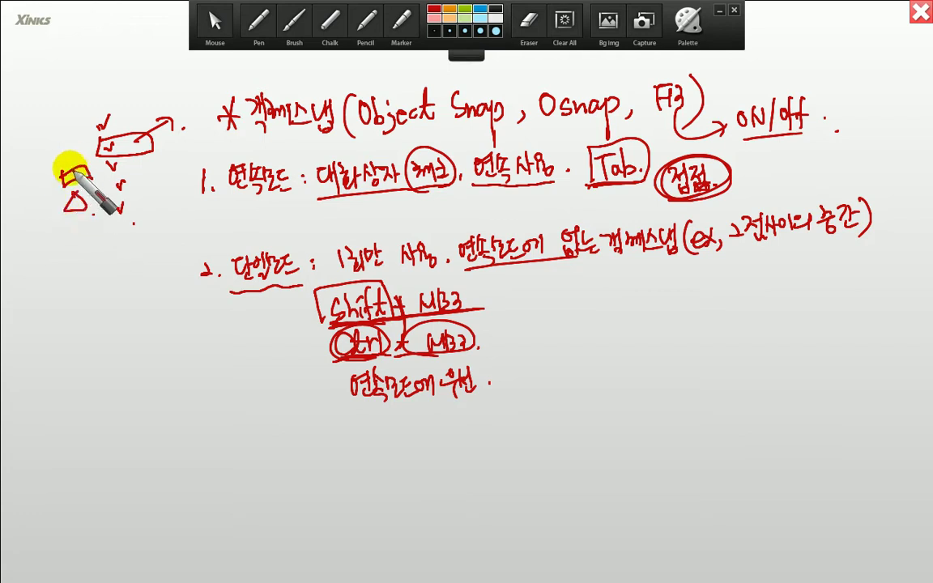
pyautogui.moveTo(135, 187)
pyautogui.mouseDown()
pyautogui.moveTo(146, 177)
pyautogui.moveTo(105, 182)
pyautogui.moveTo(129, 171)
pyautogui.moveTo(114, 171)
pyautogui.moveTo(177, 181)
pyautogui.moveTo(149, 177)
pyautogui.mouseUp()
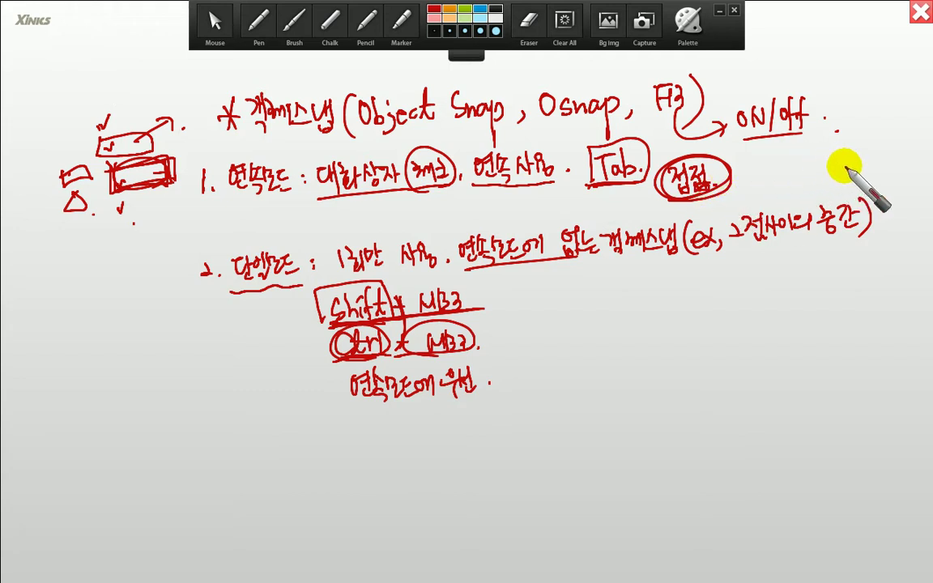
# Draw a down arrow above the end of the 단일모드 line, circle 접점 again, and return to the AutoCAD drawing
pyautogui.moveTo(875, 168); pyautogui.dragTo(891, 193)
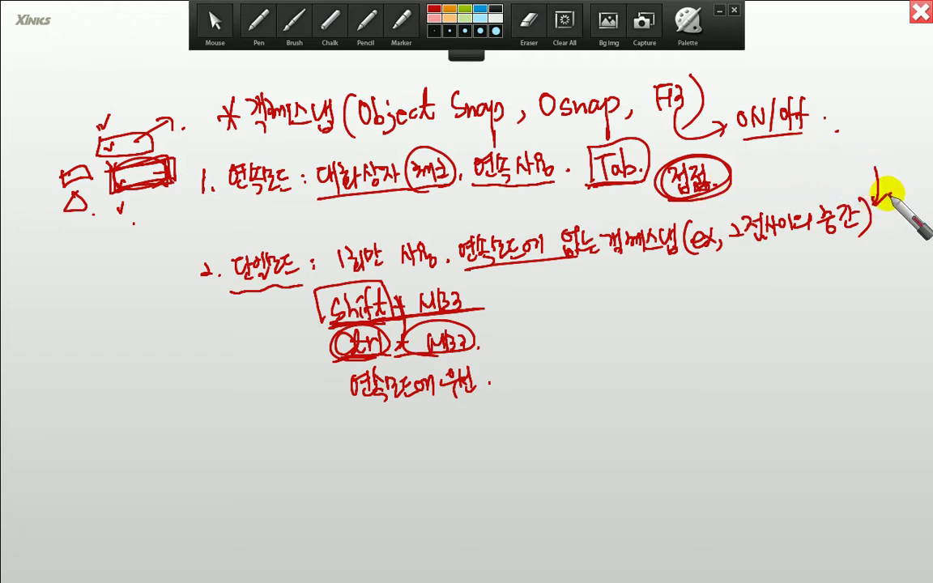
pyautogui.moveTo(671, 155)
pyautogui.mouseDown()
pyautogui.moveTo(719, 163)
pyautogui.moveTo(671, 168)
pyautogui.mouseUp()
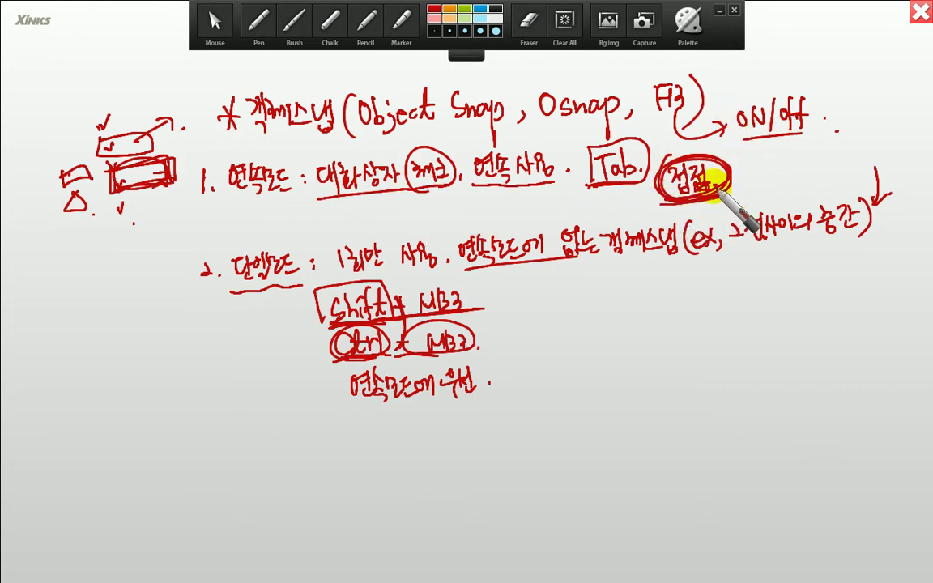
pyautogui.click(921, 11)
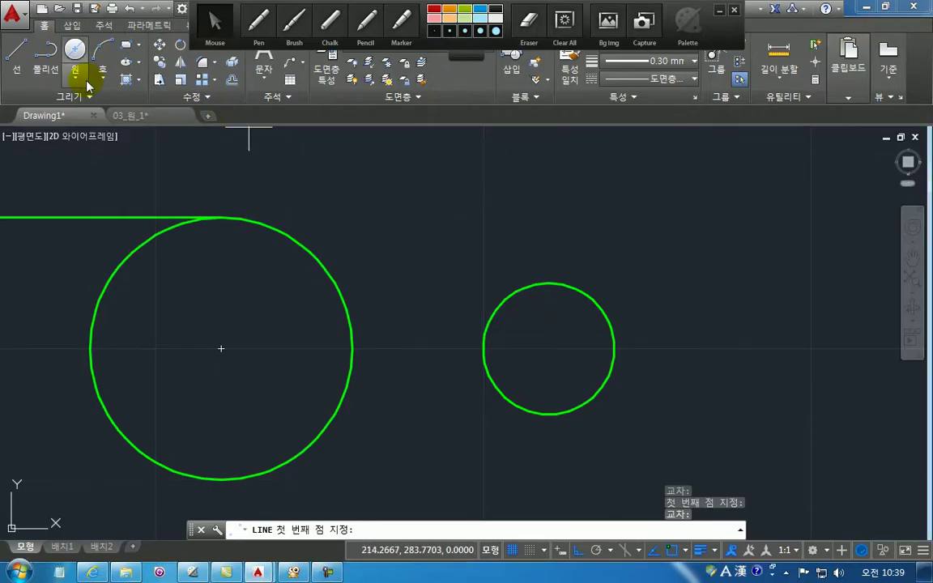
# Start a line and bring up the single-use object snap choices for its first point
pyautogui.click(17, 52)
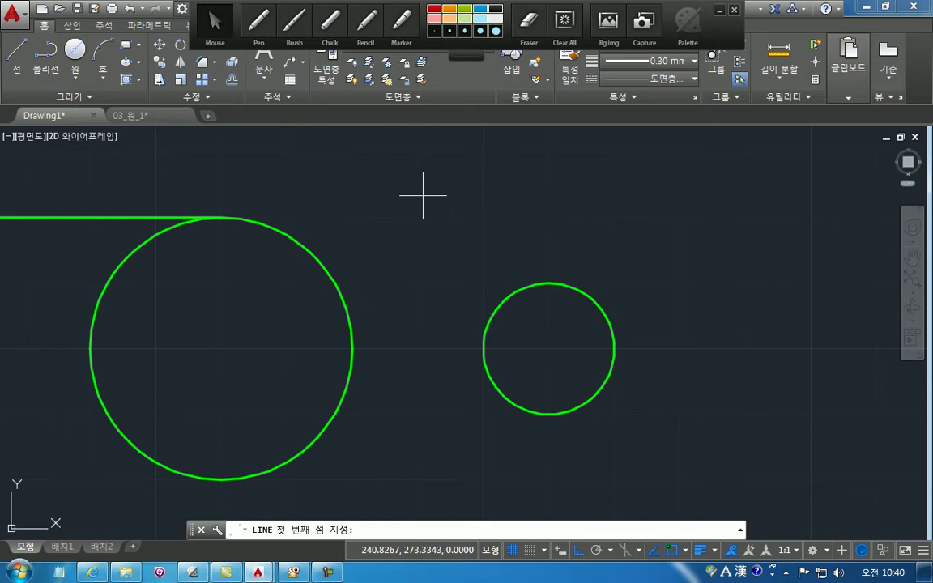
pyautogui.press('F8')
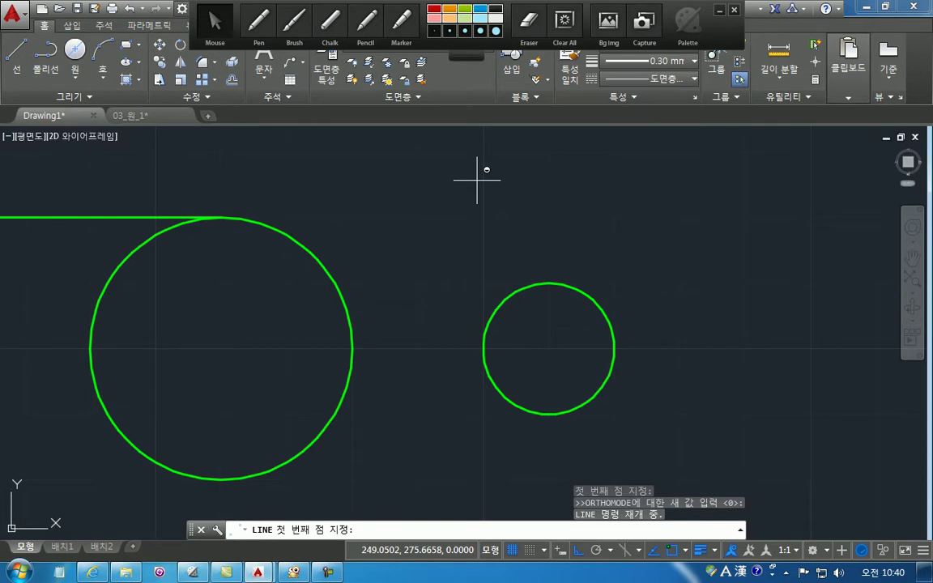
pyautogui.keyDown('shift'); pyautogui.rightClick(478, 183); pyautogui.keyUp('shift')
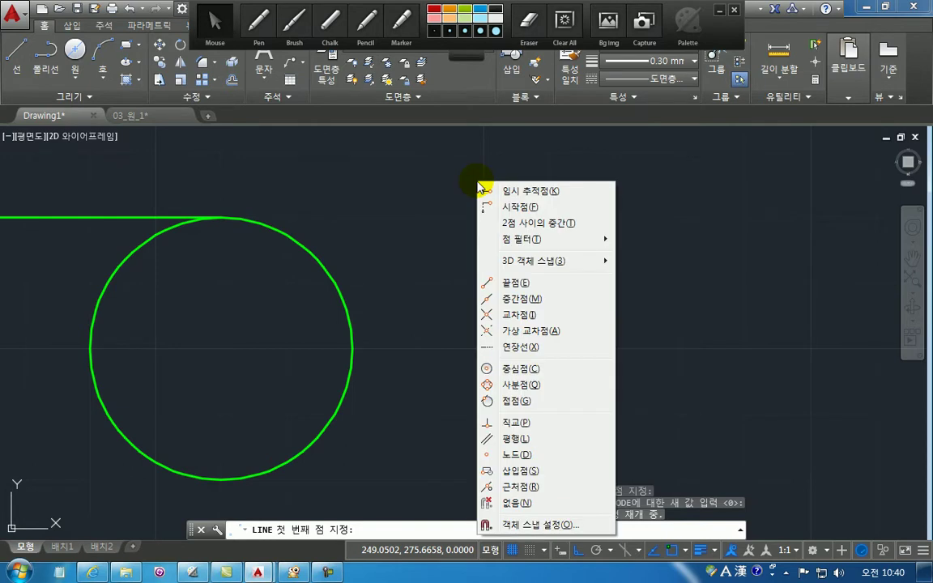
pyautogui.keyDown('shift'); pyautogui.rightClick(469, 132); pyautogui.keyUp('shift')
# Switch to the image viewer and examine the enlarged snap menu capture from 임시 추적점 down to 객체 스냅 설정
pyautogui.click(295, 570)
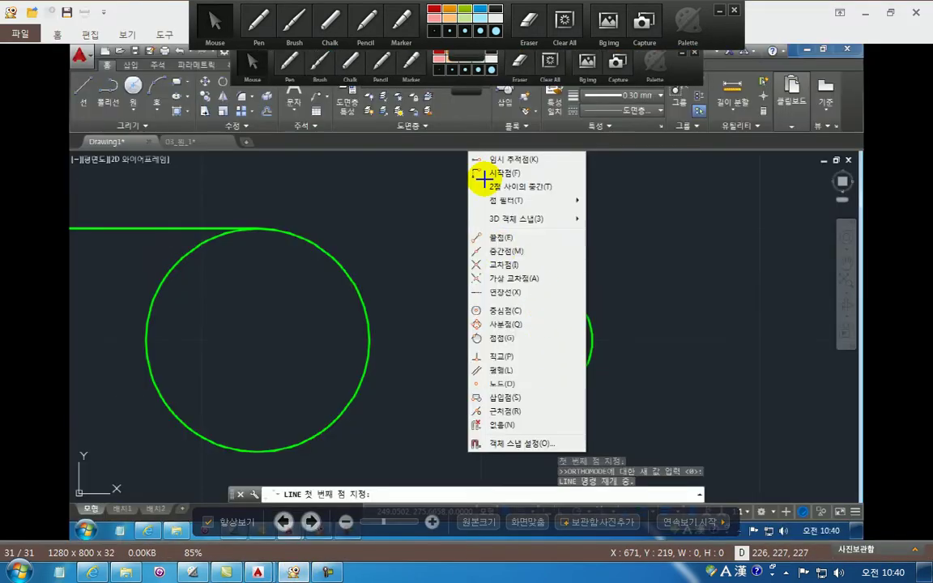
pyautogui.moveTo(463, 149); pyautogui.dragTo(595, 231)
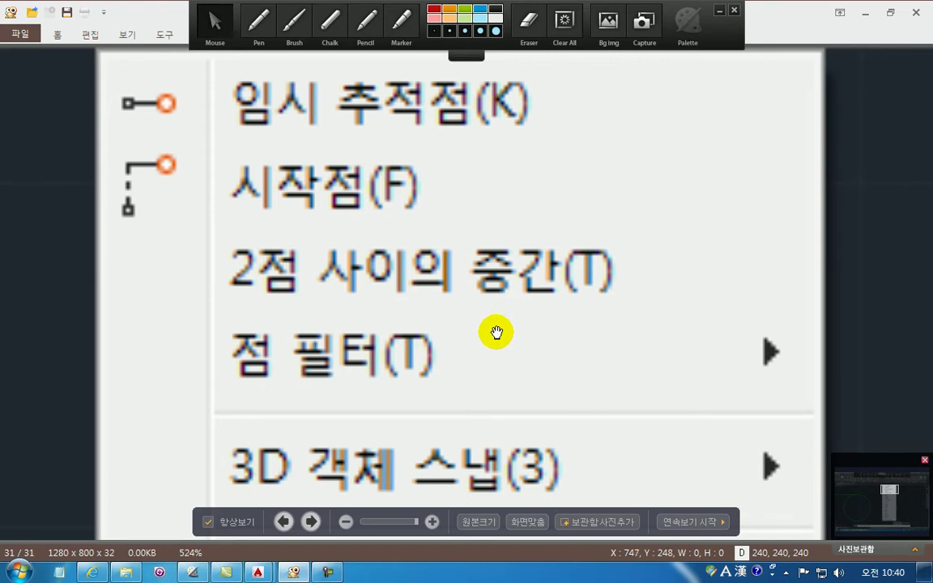
pyautogui.moveTo(495, 329); pyautogui.dragTo(526, 171)
pyautogui.moveTo(482, 316); pyautogui.dragTo(467, 255)
pyautogui.moveTo(504, 323); pyautogui.dragTo(427, 245)
pyautogui.moveTo(401, 339); pyautogui.dragTo(402, 285)
pyautogui.moveTo(384, 472); pyautogui.dragTo(381, 332)
pyautogui.moveTo(383, 428); pyautogui.dragTo(383, 291)
pyautogui.moveTo(383, 387); pyautogui.dragTo(383, 240)
pyautogui.moveTo(376, 309); pyautogui.dragTo(373, 229)
pyautogui.moveTo(375, 353); pyautogui.dragTo(375, 255)
pyautogui.moveTo(375, 385); pyautogui.dragTo(375, 324)
pyautogui.moveTo(375, 444); pyautogui.dragTo(372, 308)
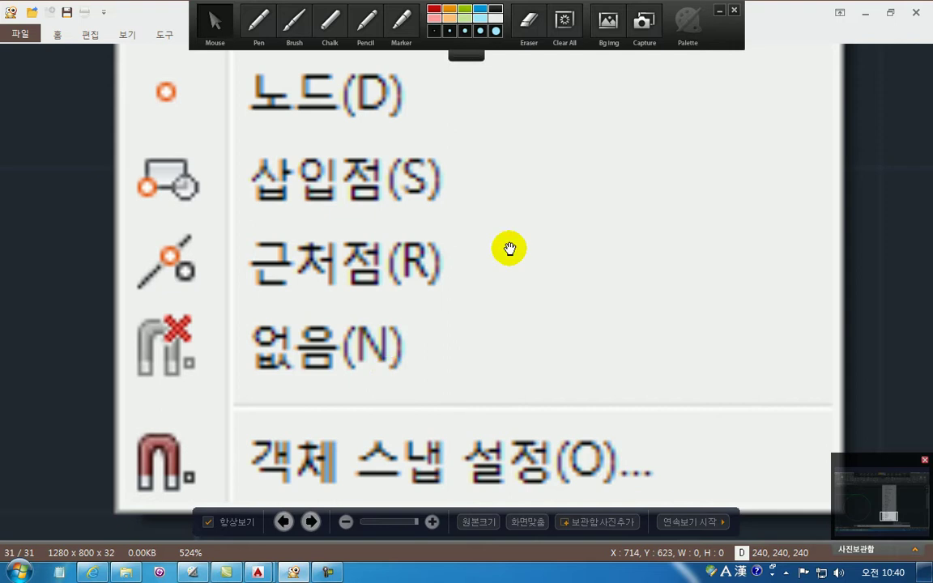
# Circle 없음(N) in red, write "off" beside it, then underline and circle the note and add an outgoing arrow
pyautogui.click(434, 11)
pyautogui.moveTo(260, 368); pyautogui.dragTo(264, 371)
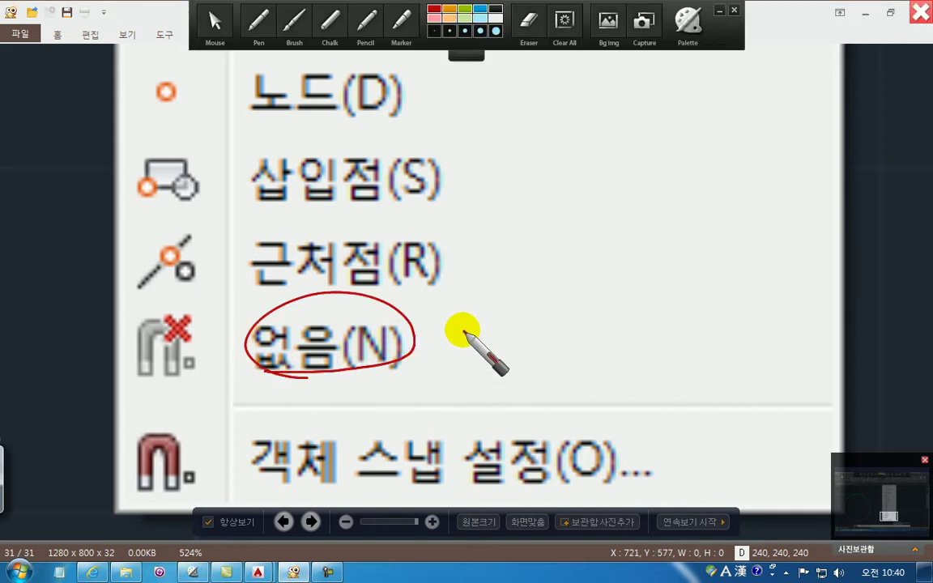
pyautogui.moveTo(458, 329); pyautogui.dragTo(486, 311)
pyautogui.moveTo(489, 356)
pyautogui.mouseDown()
pyautogui.moveTo(502, 308)
pyautogui.moveTo(506, 328)
pyautogui.mouseUp()
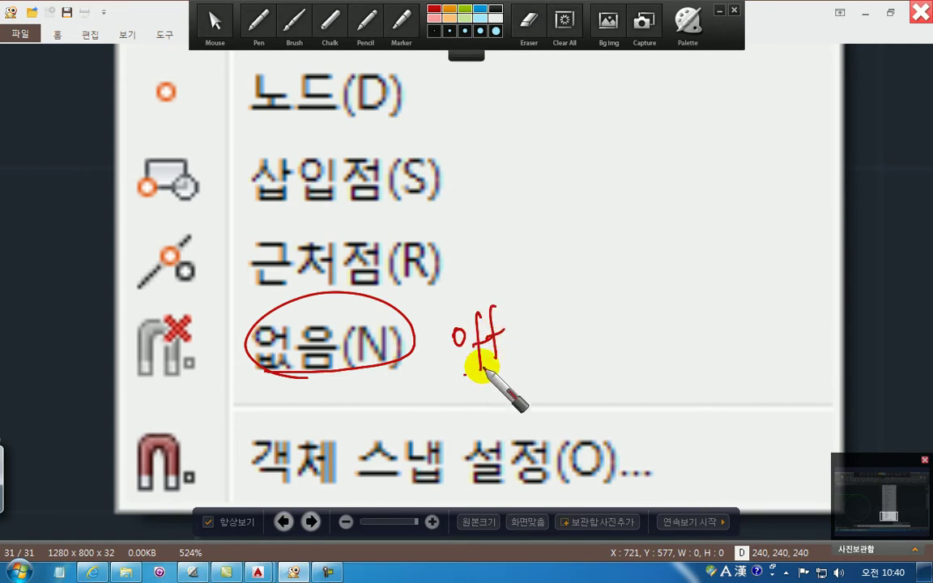
pyautogui.moveTo(471, 375); pyautogui.dragTo(546, 354)
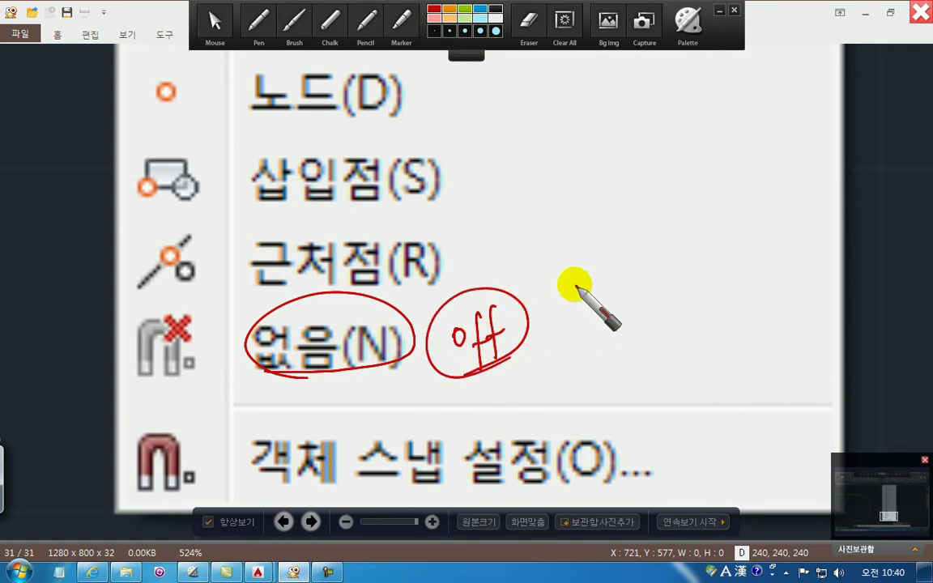
pyautogui.moveTo(530, 306); pyautogui.dragTo(592, 299)
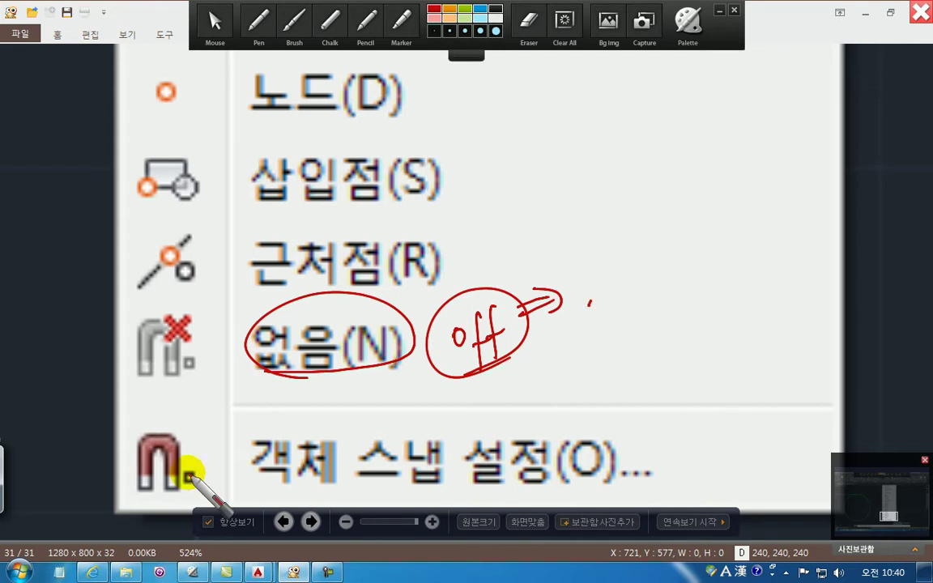
# Draw an arrow from 객체 스냅 설정(O) to an underlined "대화상자" note, then close the annotation layer
pyautogui.moveTo(620, 432); pyautogui.dragTo(638, 426)
pyautogui.moveTo(622, 441)
pyautogui.mouseDown()
pyautogui.moveTo(677, 396)
pyautogui.moveTo(692, 419)
pyautogui.moveTo(723, 384)
pyautogui.moveTo(733, 385)
pyautogui.mouseUp()
pyautogui.moveTo(654, 444); pyautogui.dragTo(766, 397)
pyautogui.click(775, 397)
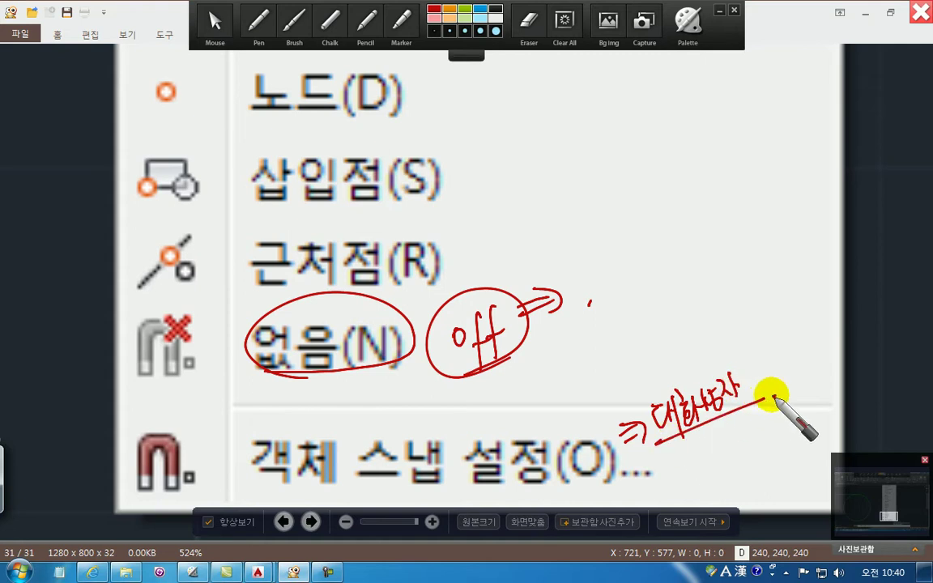
pyautogui.click(919, 12)
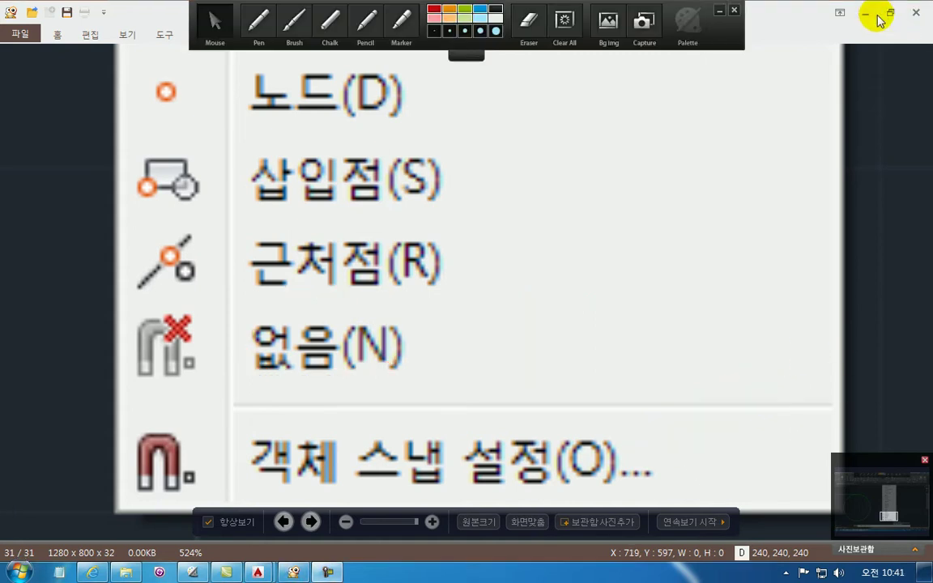
# Underline 중심점 and 사분점, circle 접점 and bracket the three snaps together, then close the annotation layer
pyautogui.moveTo(541, 161)
pyautogui.mouseDown()
pyautogui.moveTo(473, 394)
pyautogui.moveTo(495, 279)
pyautogui.moveTo(510, 329)
pyautogui.moveTo(509, 308)
pyautogui.mouseUp()
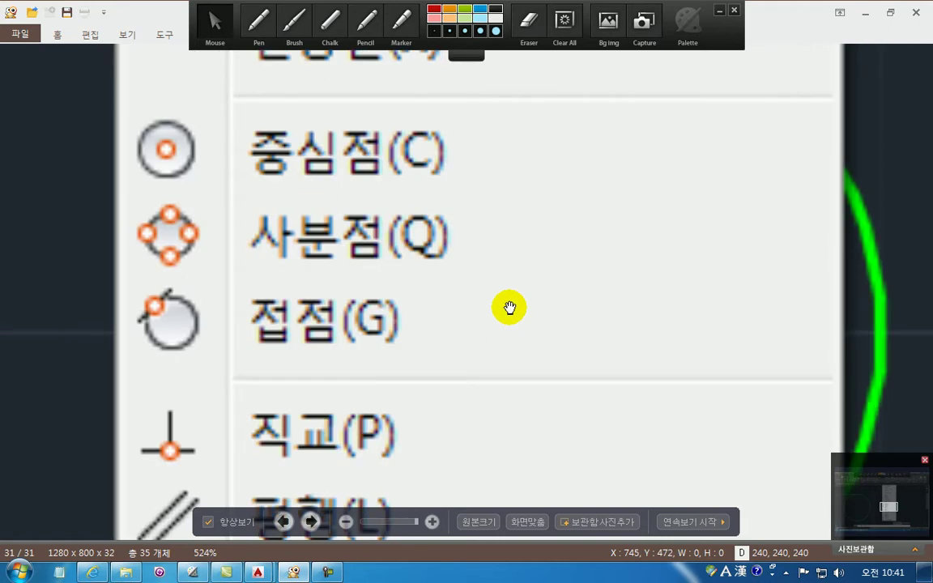
pyautogui.click(443, 8)
pyautogui.moveTo(254, 192); pyautogui.dragTo(483, 180)
pyautogui.moveTo(265, 250); pyautogui.dragTo(417, 254)
pyautogui.moveTo(248, 335)
pyautogui.mouseDown()
pyautogui.moveTo(334, 341)
pyautogui.moveTo(313, 344)
pyautogui.mouseUp()
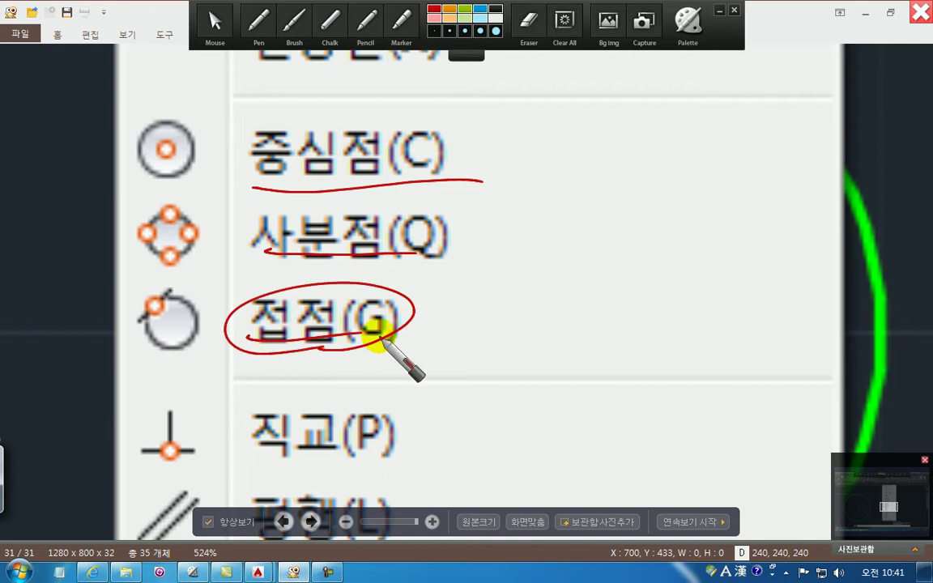
pyautogui.moveTo(444, 127); pyautogui.dragTo(439, 338)
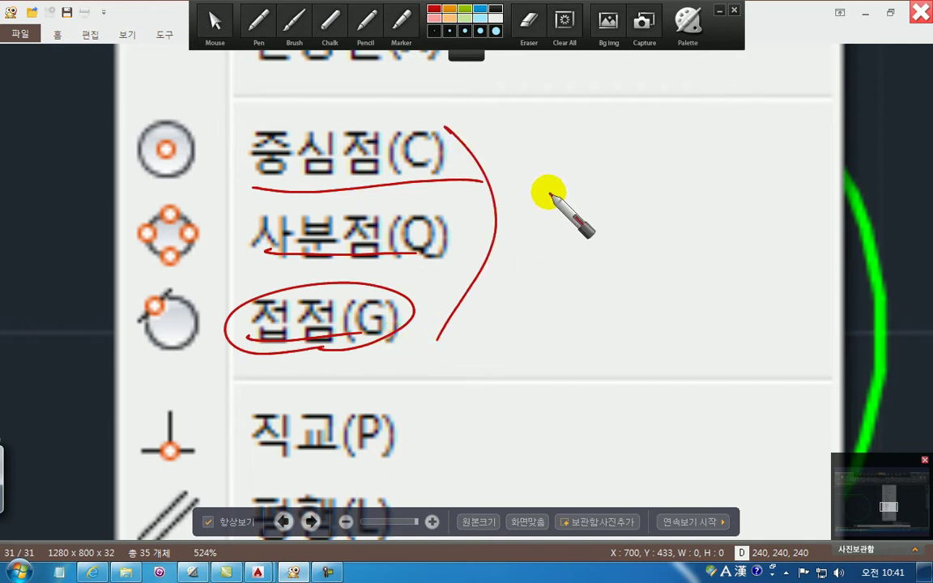
pyautogui.moveTo(306, 292)
pyautogui.mouseDown()
pyautogui.moveTo(387, 309)
pyautogui.moveTo(259, 347)
pyautogui.mouseUp()
pyautogui.click(922, 12)
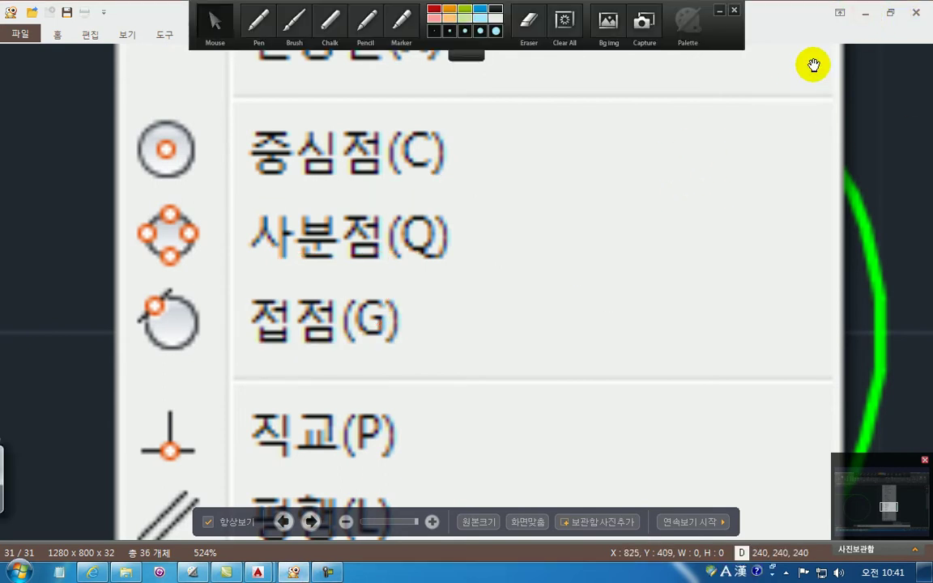
# Back in AutoCAD, draw a line tangent to the large and small circles using the single-use 접점 snap for both points
pyautogui.click(866, 14)
pyautogui.keyDown('shift'); pyautogui.rightClick(424, 209); pyautogui.keyUp('shift')
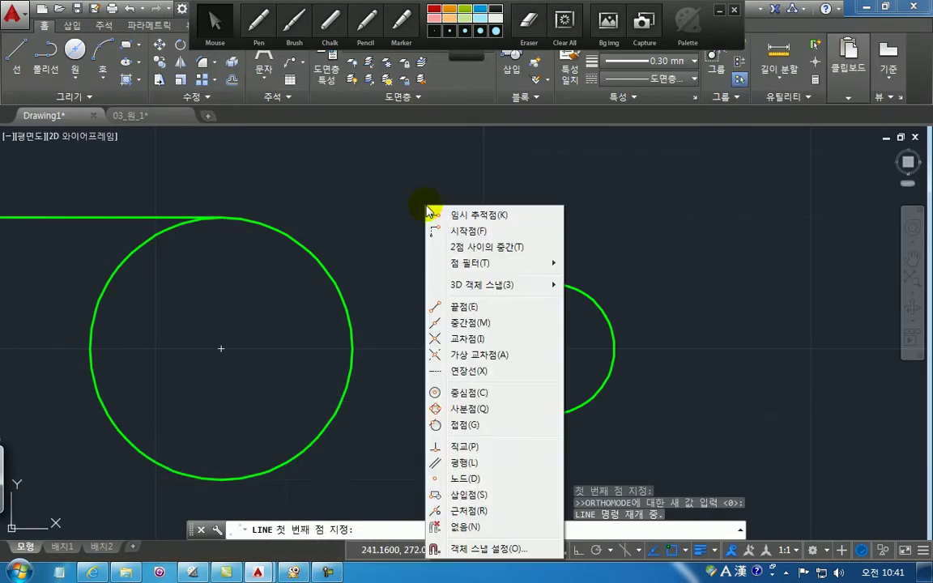
pyautogui.click(461, 425)
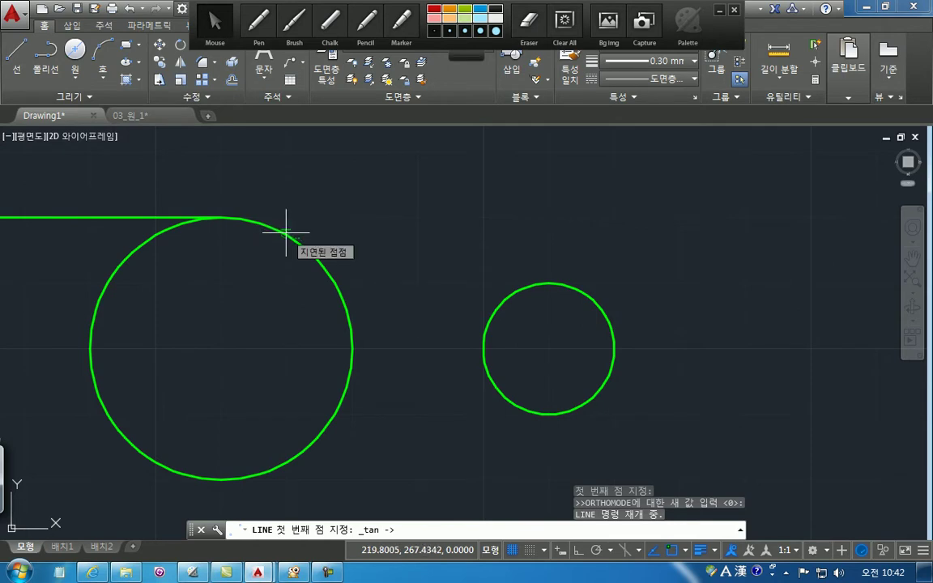
pyautogui.click(286, 232)
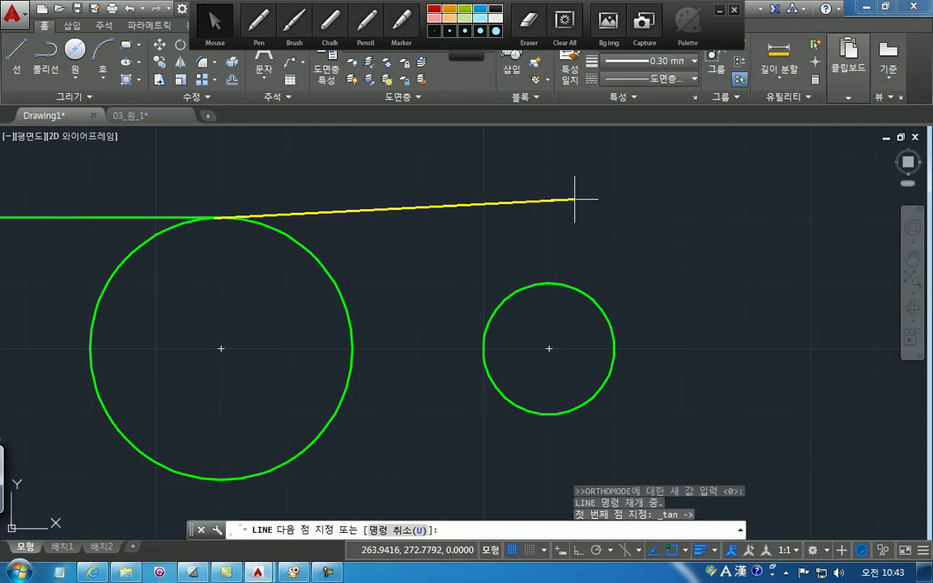
pyautogui.keyDown('shift'); pyautogui.rightClick(569, 195); pyautogui.keyUp('shift')
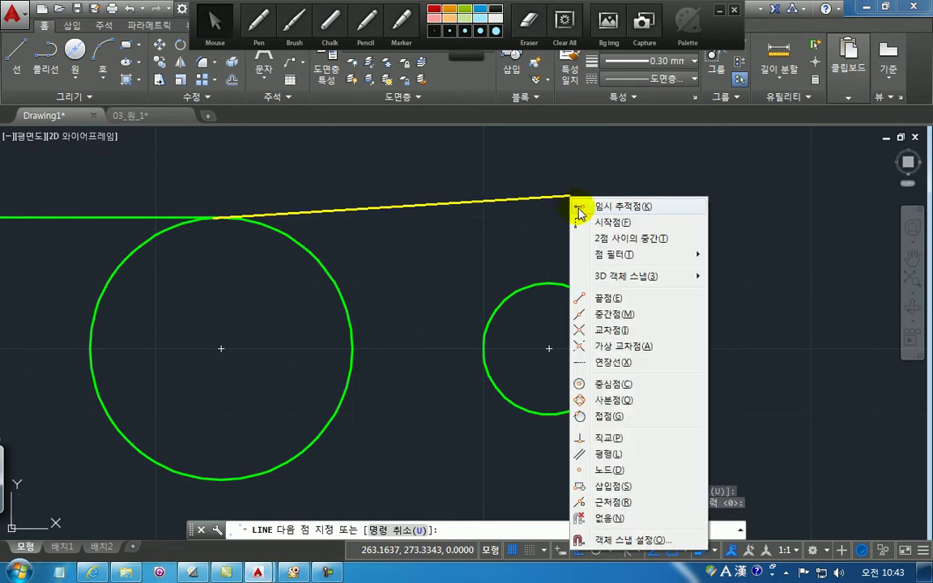
pyautogui.click(610, 416)
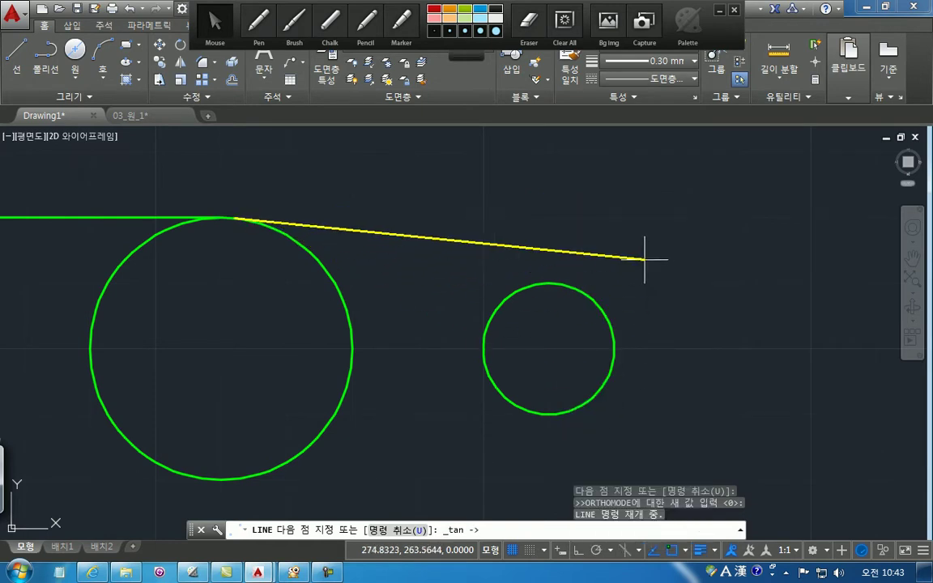
pyautogui.click(575, 288)
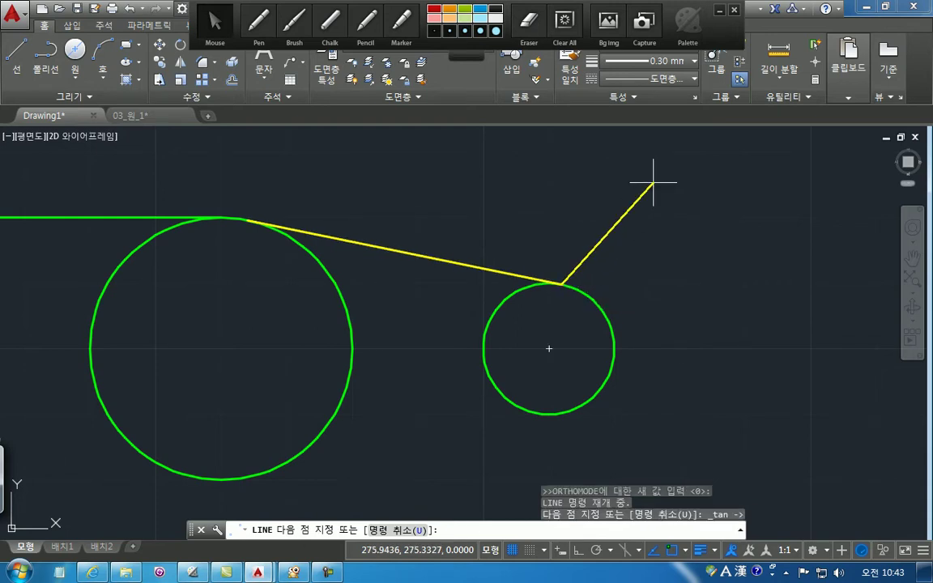
# End the Line command and delete the tangent line between the two circles
pyautogui.press('Escape')
pyautogui.click(460, 217)
pyautogui.click(423, 272)
pyautogui.press('Delete')
# Restart the Line command and check whether 접점 is enabled among the continuous object snaps
pyautogui.click(16, 50)
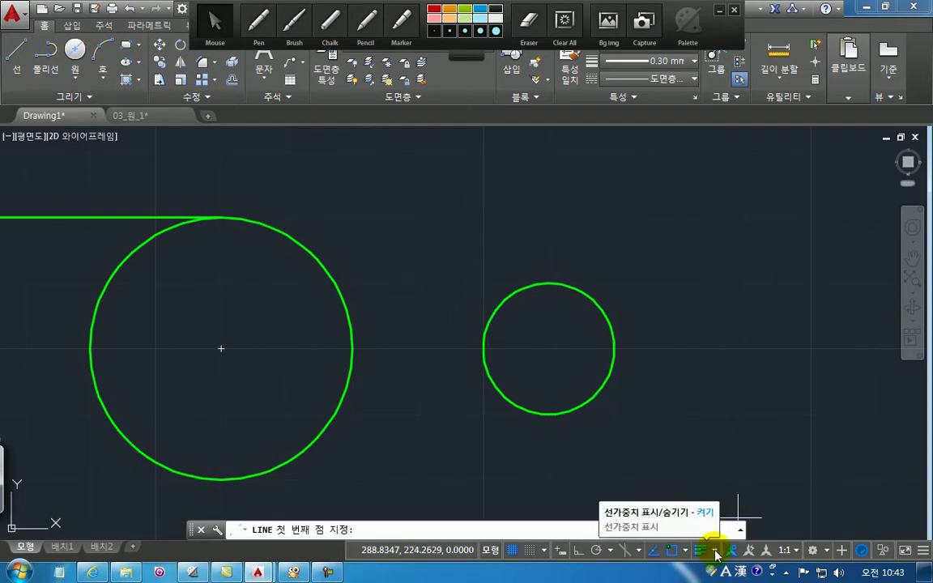
pyautogui.click(686, 551)
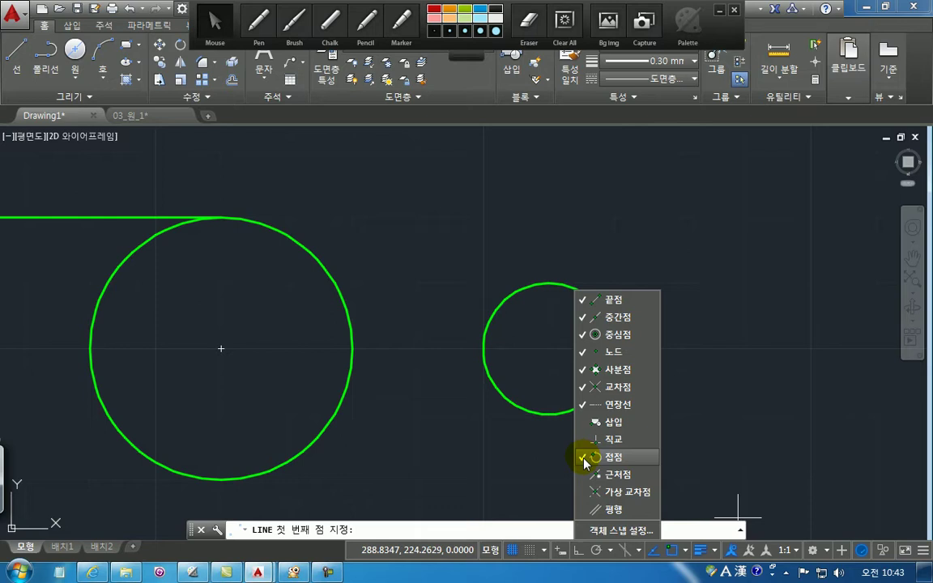
pyautogui.click(455, 276)
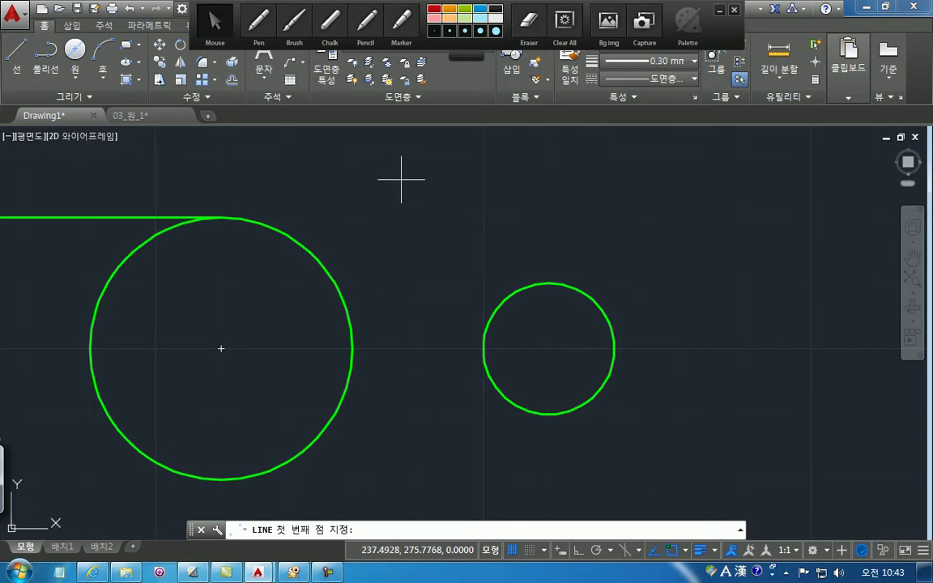
# Draw a line tangent to the upper sides of the middle and small circles, using the single-use 접점 snap for both points
pyautogui.keyDown('shift'); pyautogui.rightClick(369, 175); pyautogui.keyUp('shift')
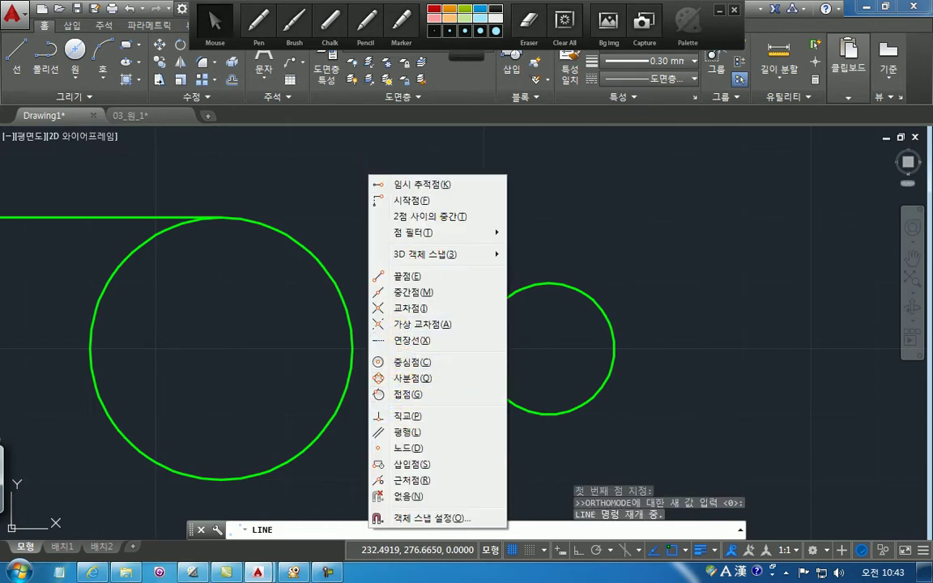
pyautogui.click(408, 394)
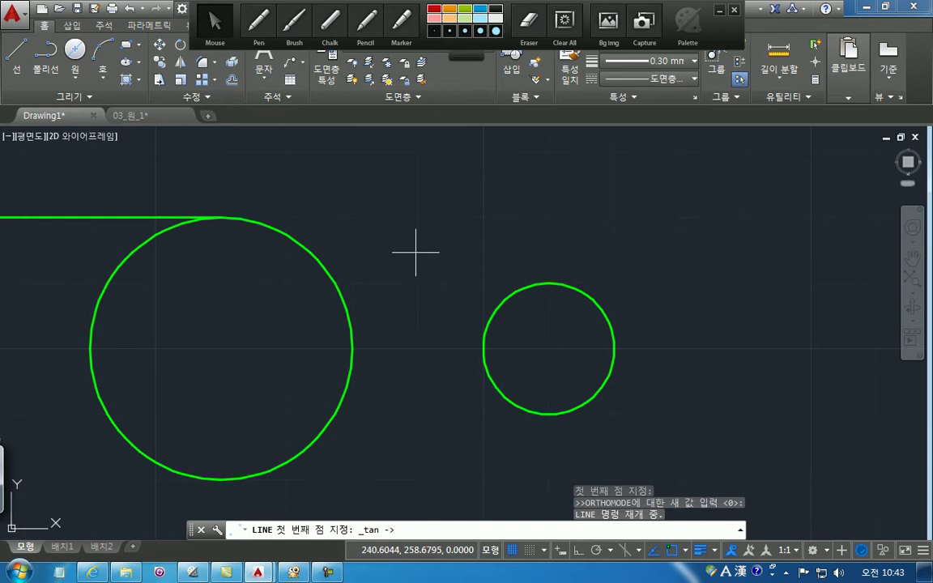
pyautogui.click(251, 220)
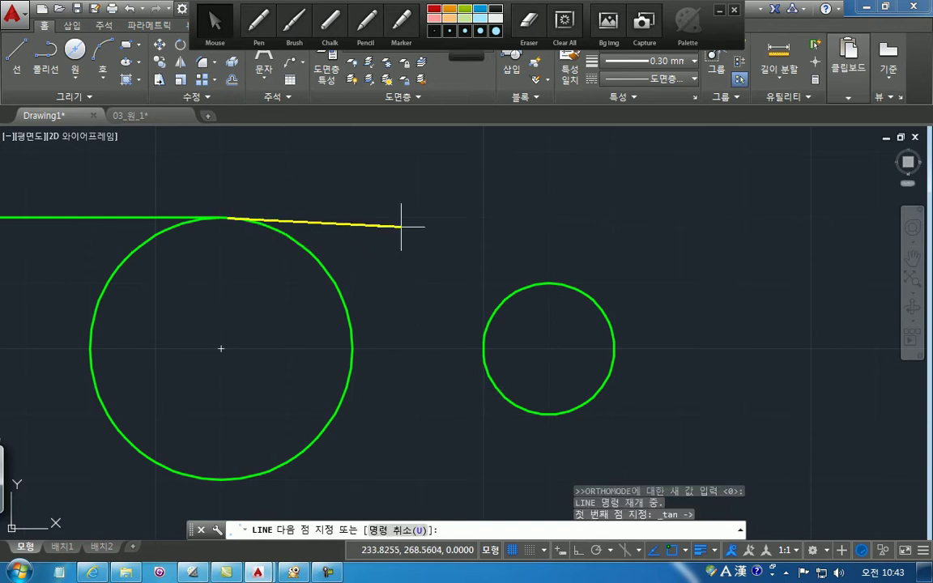
pyautogui.keyDown('shift'); pyautogui.rightClick(594, 254); pyautogui.keyUp('shift')
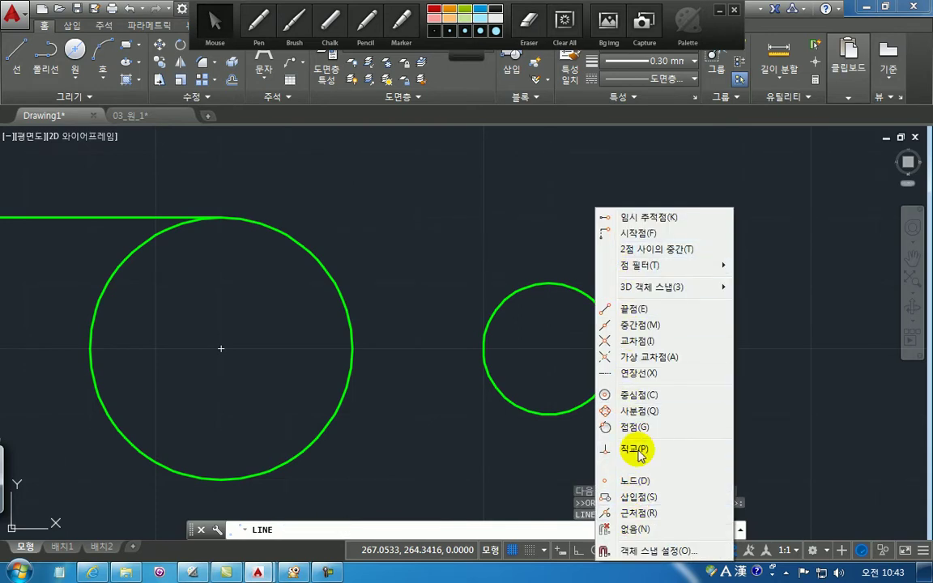
pyautogui.click(634, 427)
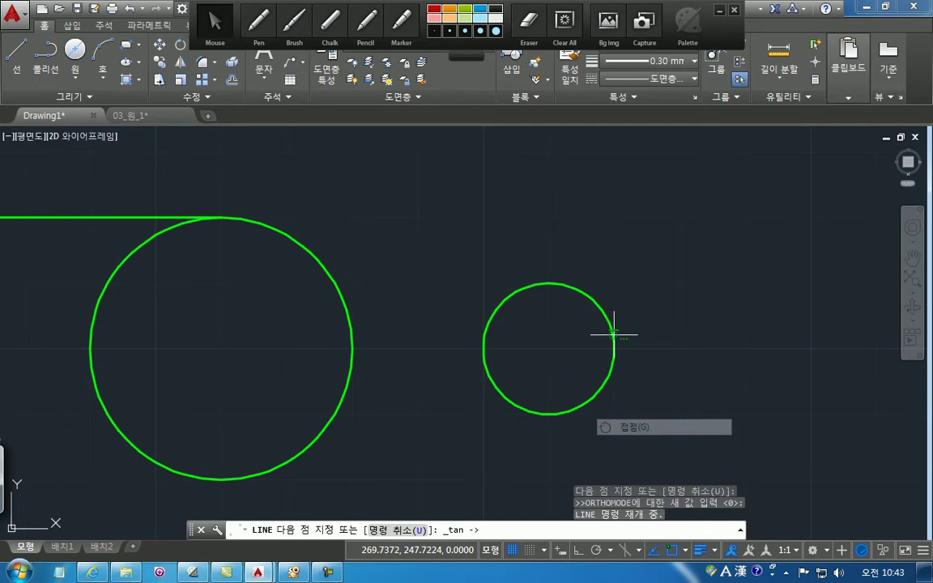
pyautogui.click(579, 277)
pyautogui.press('Return')
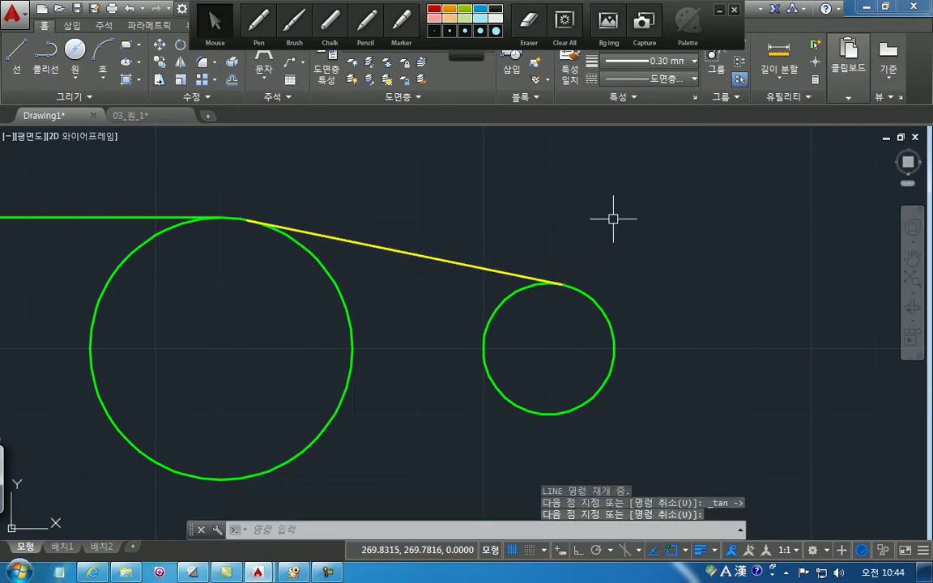
# Draw a second line tangent to the lower sides of the middle and small circles, using the single-use 접점 snap at each end
pyautogui.click(17, 53)
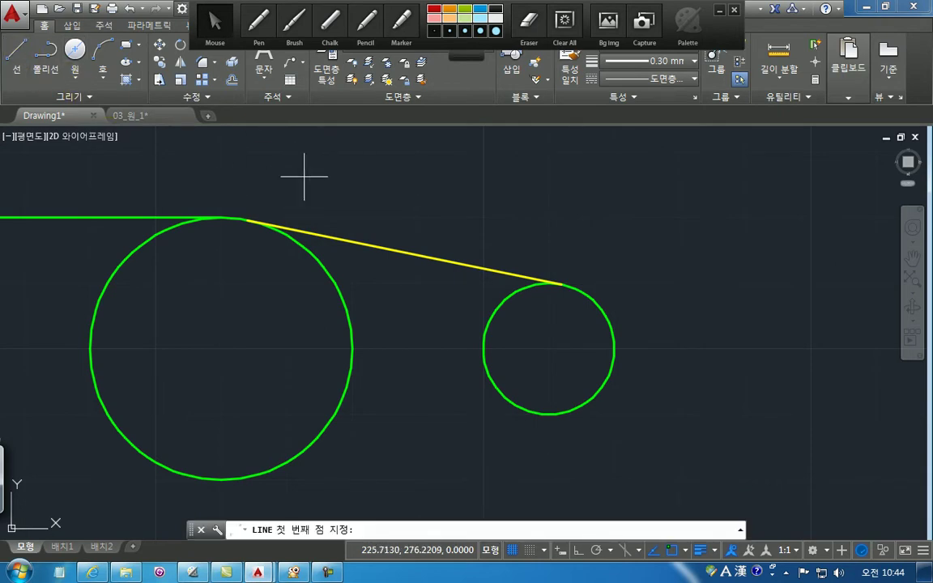
pyautogui.keyDown('shift'); pyautogui.rightClick(386, 200); pyautogui.keyUp('shift')
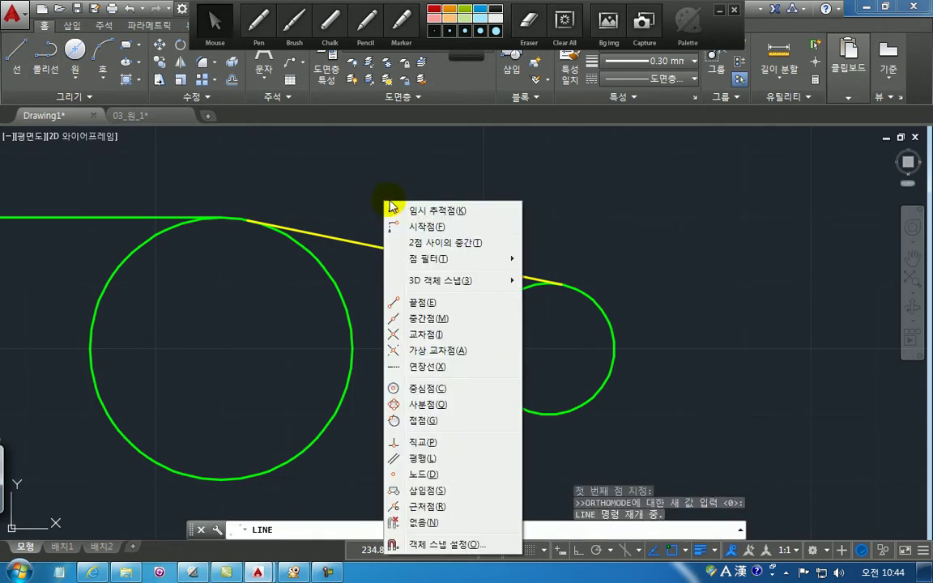
pyautogui.click(393, 421)
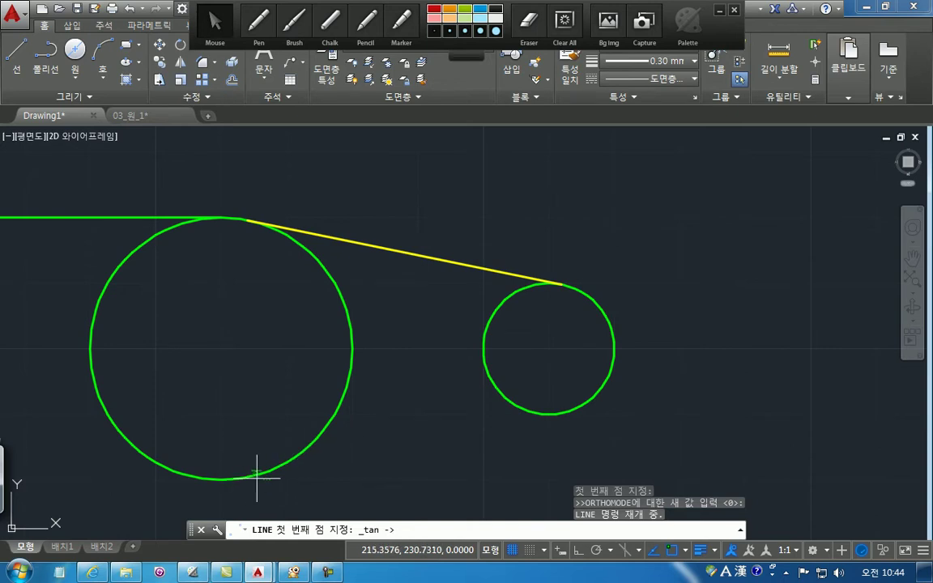
pyautogui.click(257, 478)
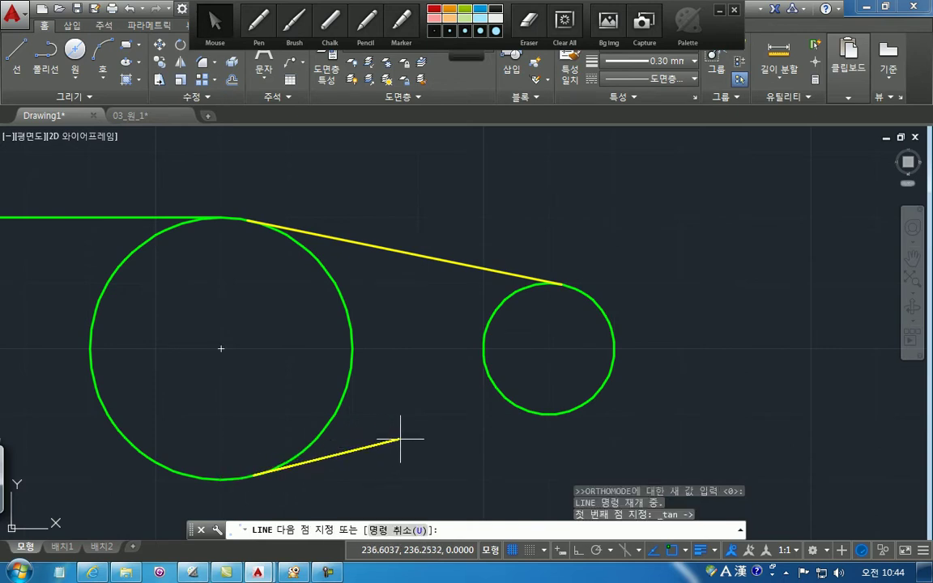
pyautogui.keyDown('shift'); pyautogui.rightClick(601, 425); pyautogui.keyUp('shift')
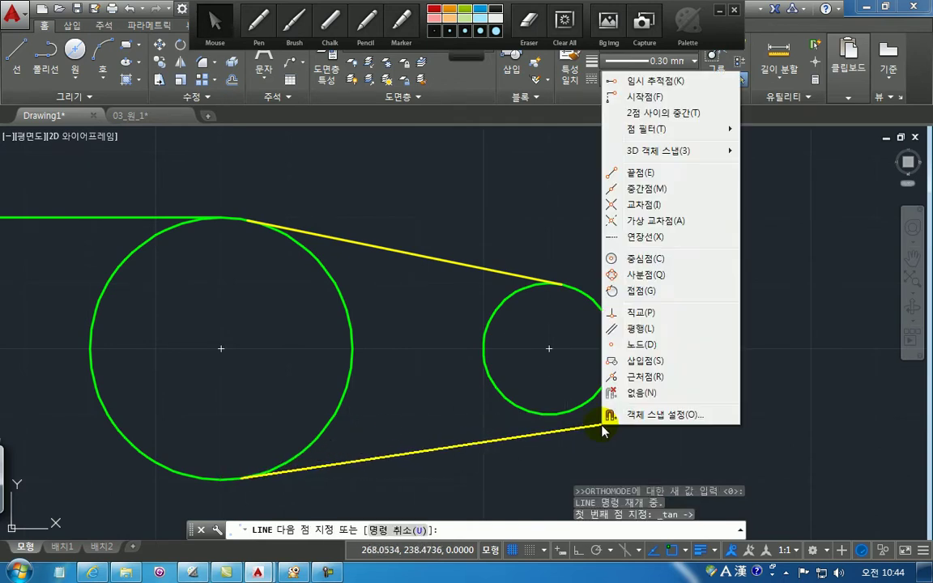
pyautogui.click(640, 299)
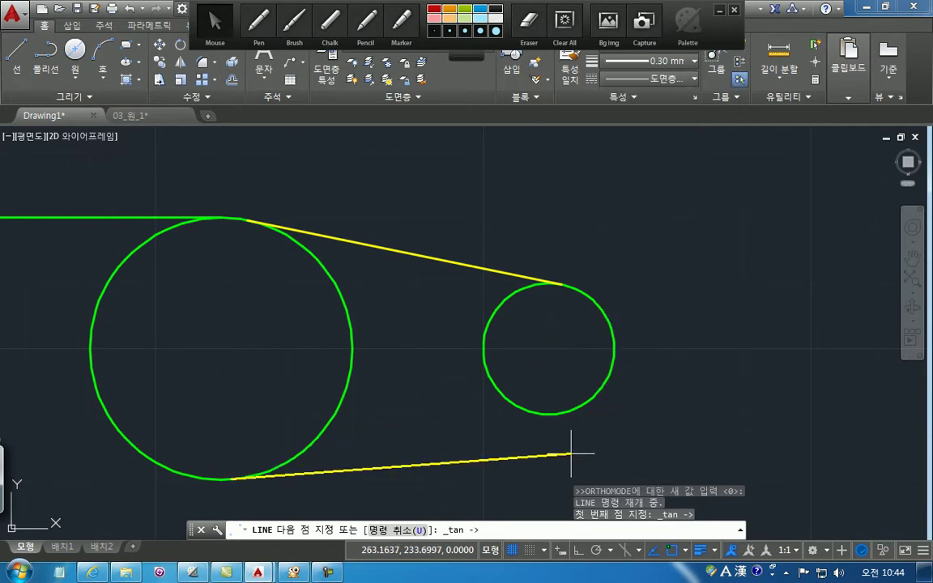
pyautogui.click(605, 407)
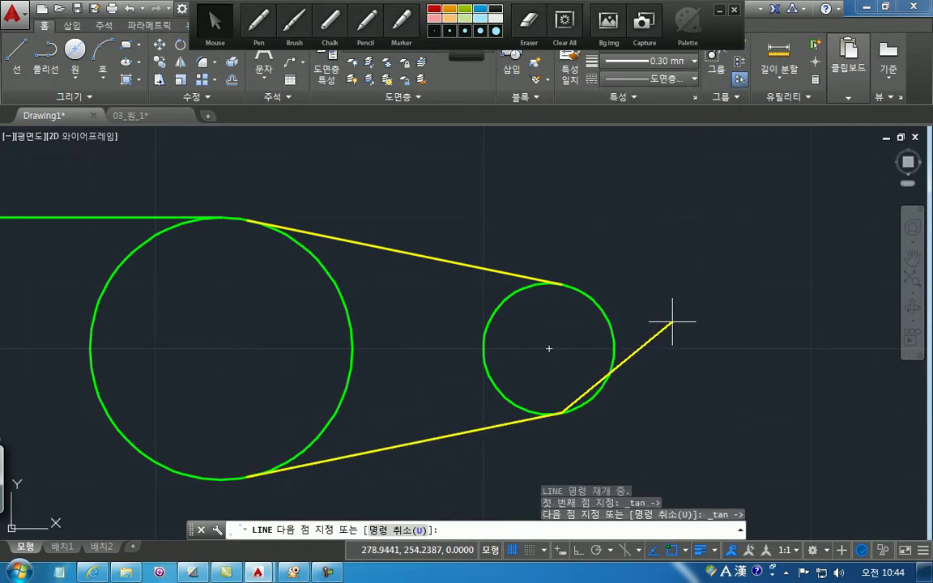
pyautogui.press('Return')
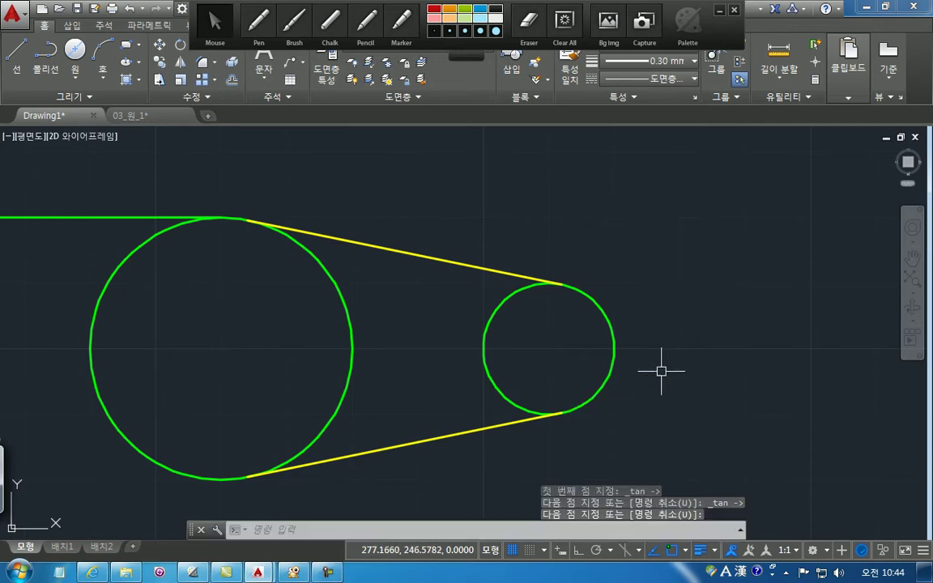
# With the annotation pen, draw a double arrow between the middle and small circles, ring both tangent lines and mark the upper line's endpoints
pyautogui.scroll(2, 621, 443)
pyautogui.scroll(-4, 468, 384)
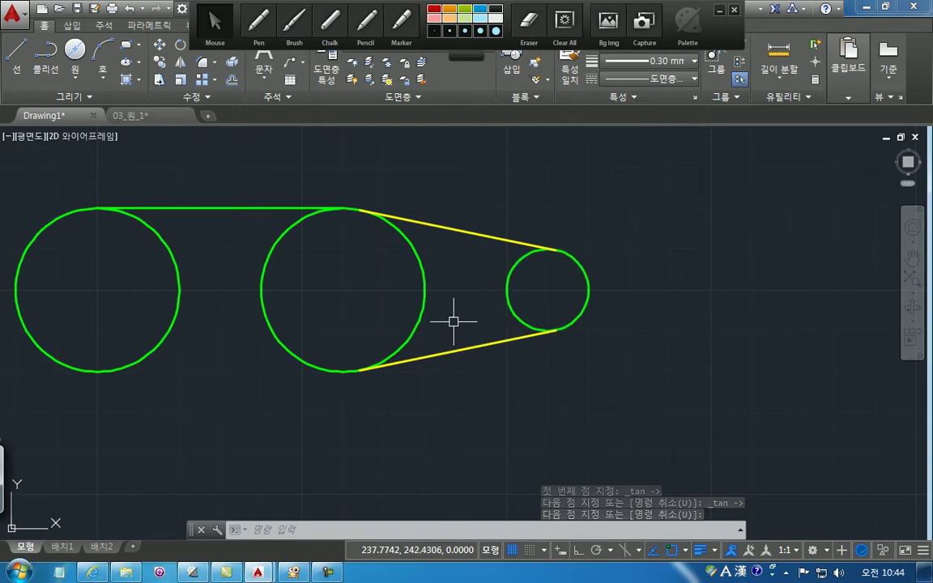
pyautogui.click(258, 22)
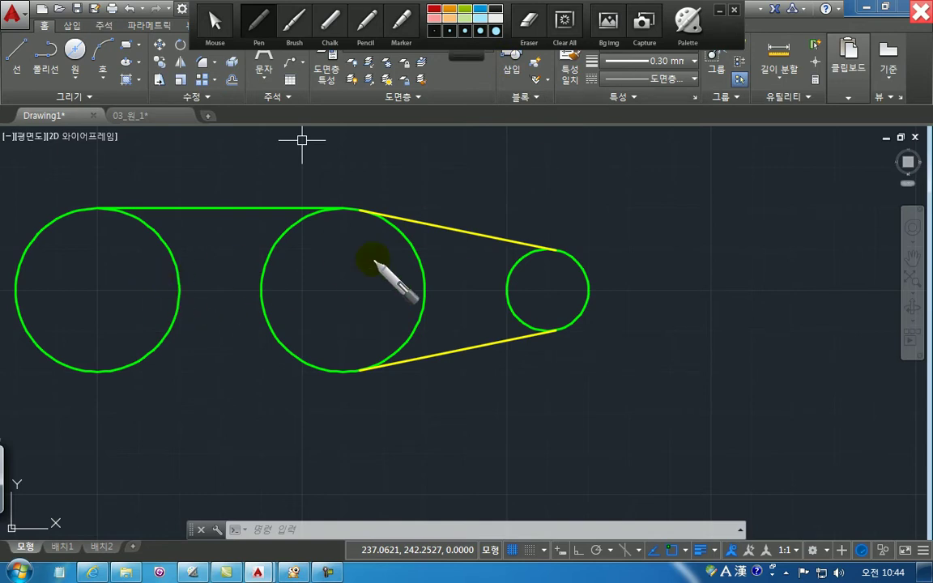
pyautogui.moveTo(416, 287)
pyautogui.mouseDown()
pyautogui.moveTo(518, 281)
pyautogui.moveTo(442, 295)
pyautogui.mouseUp()
pyautogui.moveTo(476, 239)
pyautogui.mouseDown()
pyautogui.moveTo(466, 229)
pyautogui.moveTo(477, 236)
pyautogui.mouseUp()
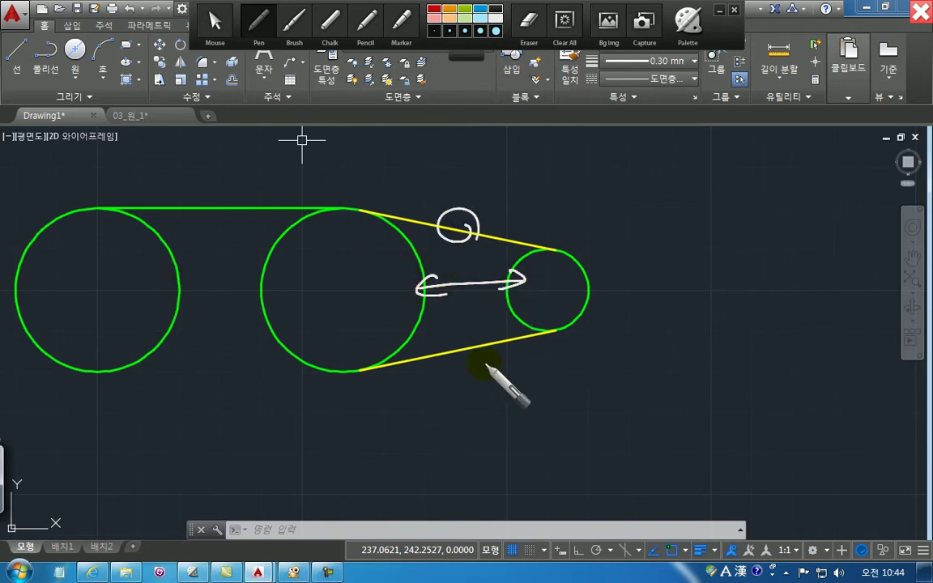
pyautogui.moveTo(498, 352); pyautogui.dragTo(478, 356)
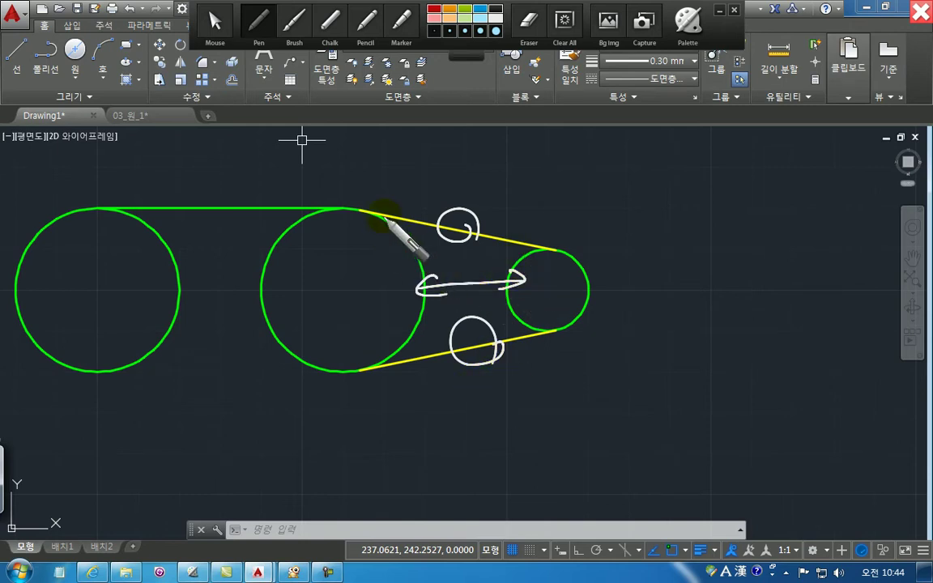
pyautogui.moveTo(359, 213); pyautogui.dragTo(365, 212)
pyautogui.moveTo(557, 243); pyautogui.dragTo(559, 252)
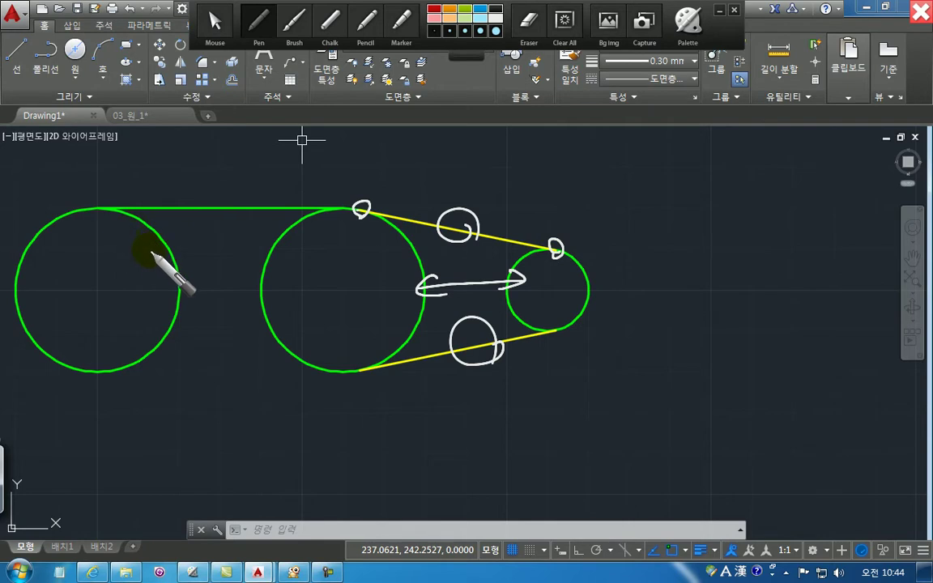
# Ring the upper and lower quadrant points of the two large circles, draw arrows from the first circle's center, and close the annotation layer
pyautogui.moveTo(96, 281)
pyautogui.mouseDown()
pyautogui.moveTo(323, 271)
pyautogui.moveTo(314, 281)
pyautogui.moveTo(105, 172)
pyautogui.moveTo(109, 213)
pyautogui.mouseUp()
pyautogui.moveTo(357, 207); pyautogui.dragTo(355, 229)
pyautogui.moveTo(350, 368); pyautogui.dragTo(346, 392)
pyautogui.moveTo(113, 359); pyautogui.dragTo(81, 366)
pyautogui.moveTo(97, 280)
pyautogui.mouseDown()
pyautogui.moveTo(301, 149)
pyautogui.moveTo(299, 169)
pyautogui.mouseUp()
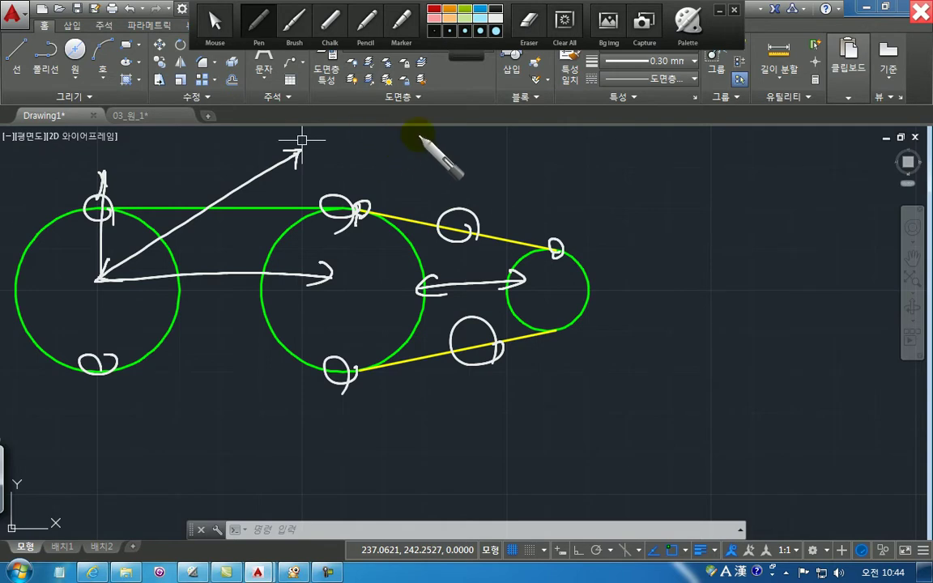
pyautogui.click(921, 12)
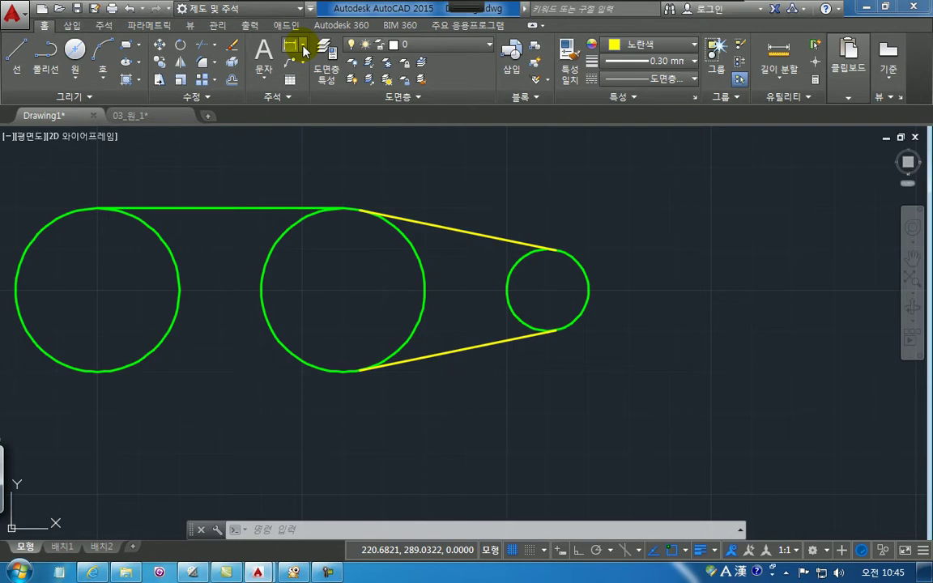
# Add a radius dimension to the first large circle, placing its text outside the circle to the upper right
pyautogui.click(304, 48)
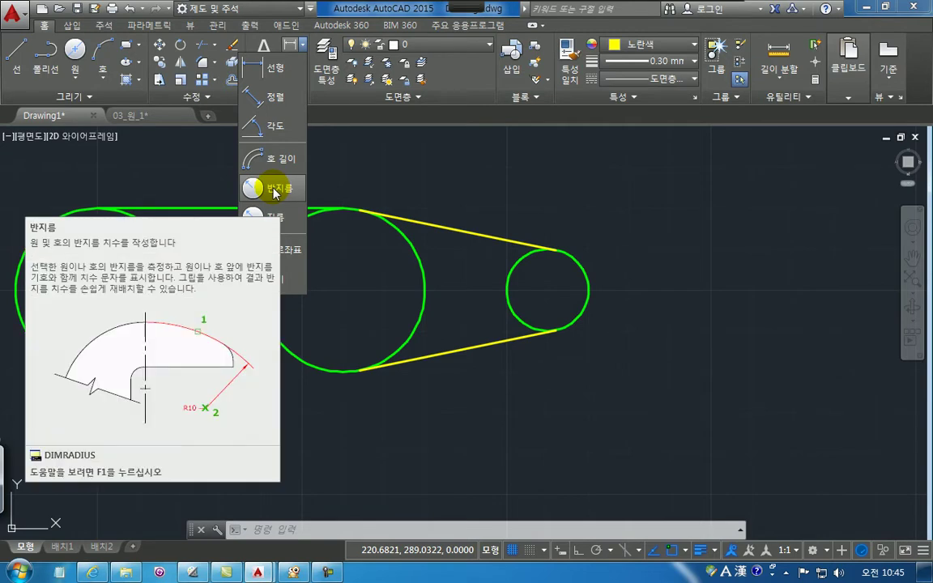
pyautogui.click(276, 189)
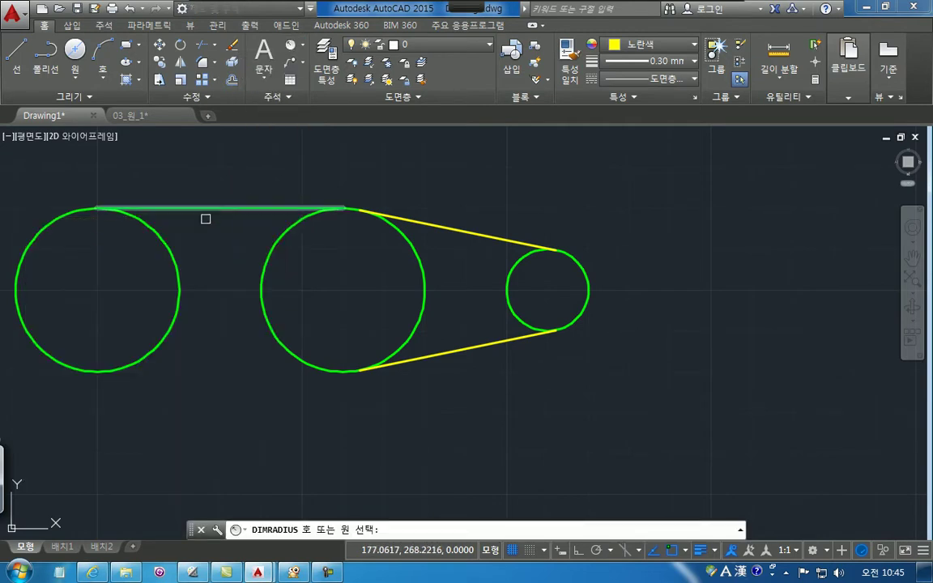
pyautogui.click(161, 240)
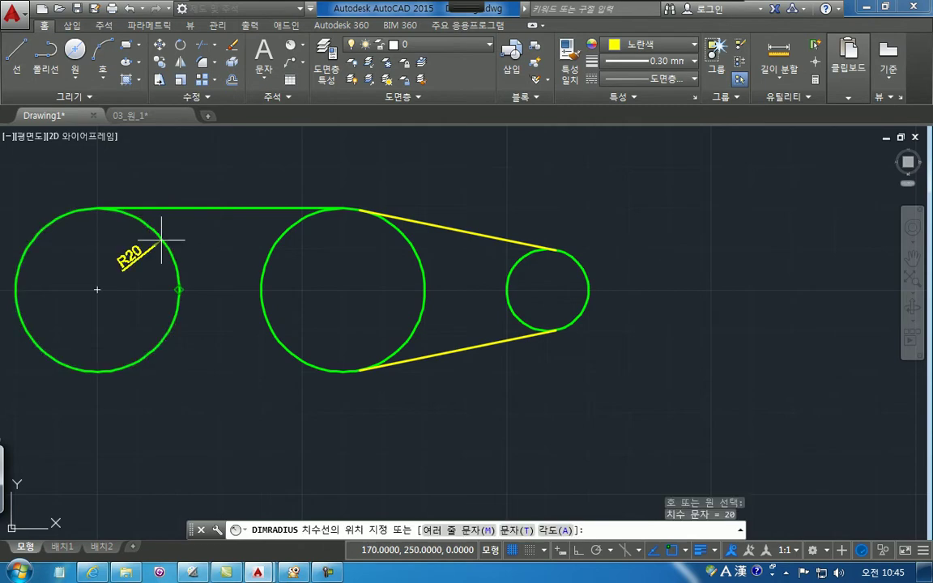
pyautogui.click(213, 175)
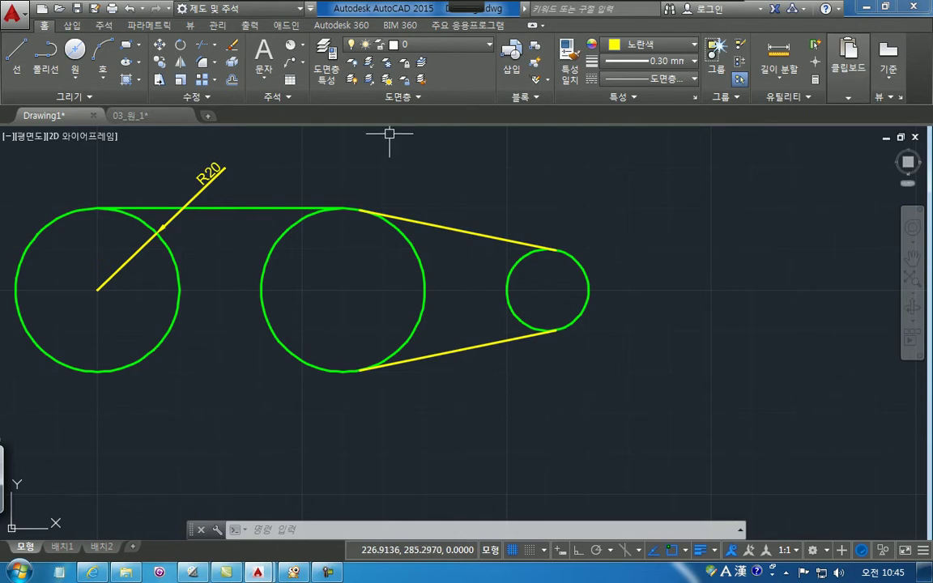
# Add a diameter dimension to the middle circle, placing its text outside the circle to the upper right
pyautogui.click(303, 47)
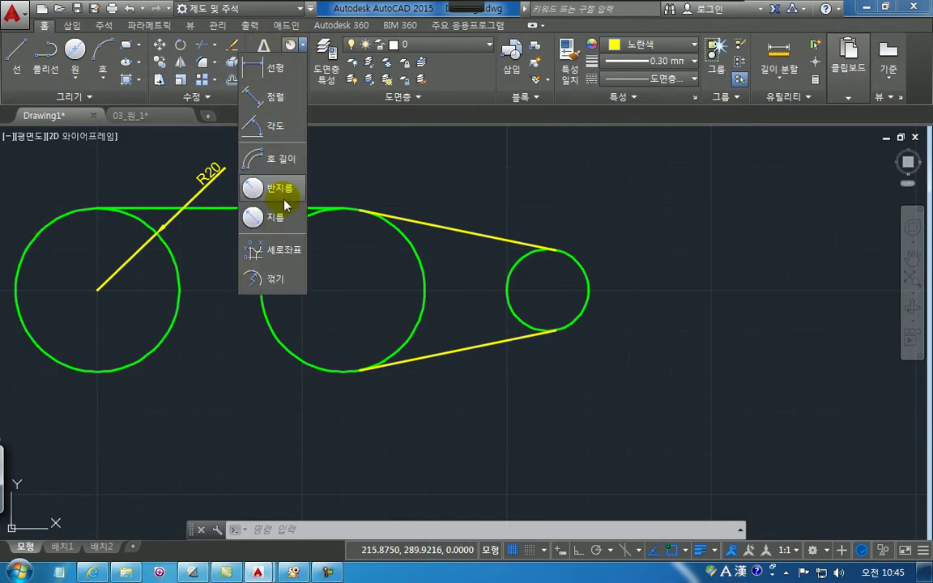
pyautogui.click(256, 217)
pyautogui.click(396, 236)
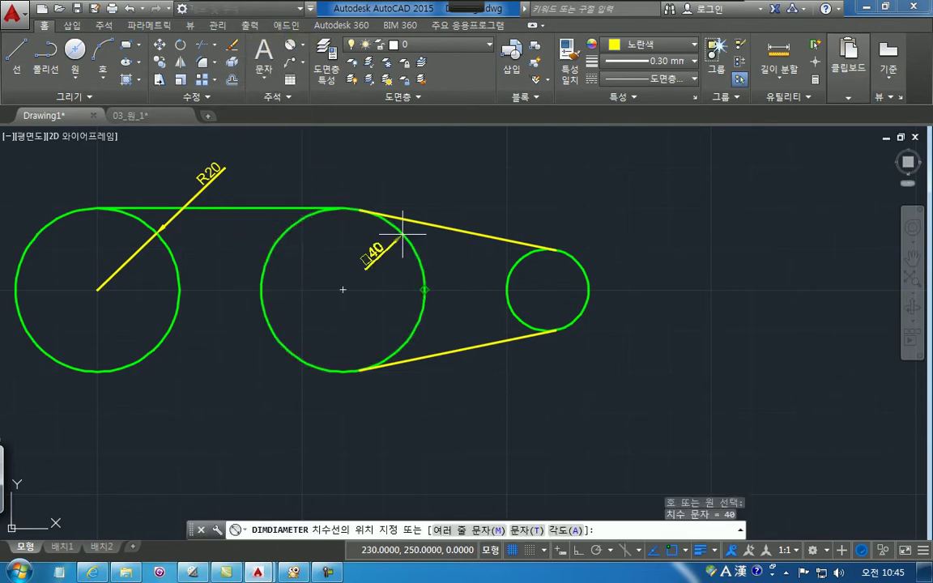
pyautogui.click(444, 185)
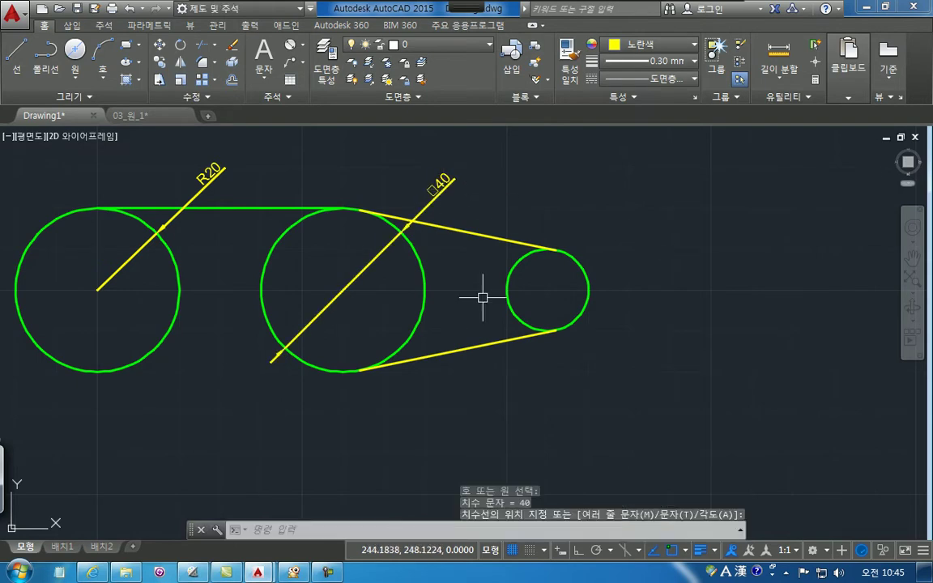
# Sketch a ∅ symbol and a small square beside the diameter dimension, write a circled note above it, and close the annotation layer
pyautogui.click(483, 13)
pyautogui.moveTo(523, 173)
pyautogui.mouseDown()
pyautogui.moveTo(511, 166)
pyautogui.moveTo(533, 174)
pyautogui.mouseUp()
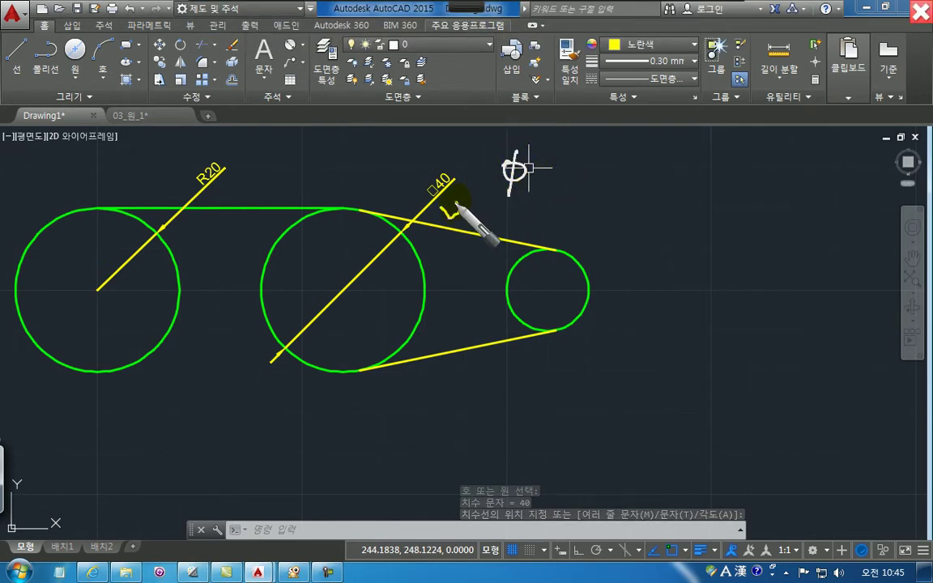
pyautogui.moveTo(450, 198); pyautogui.dragTo(451, 209)
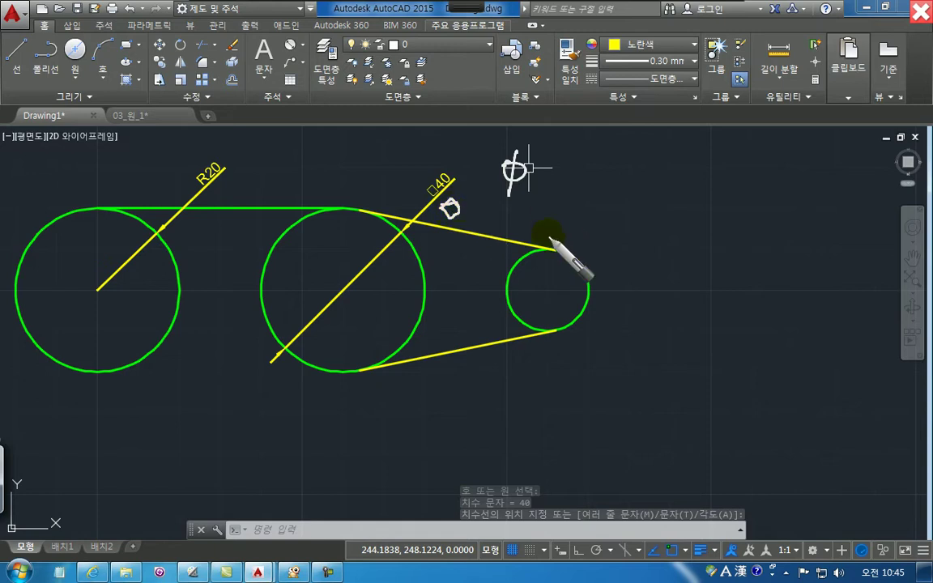
pyautogui.moveTo(451, 136)
pyautogui.mouseDown()
pyautogui.moveTo(473, 166)
pyautogui.moveTo(476, 152)
pyautogui.moveTo(509, 152)
pyautogui.mouseUp()
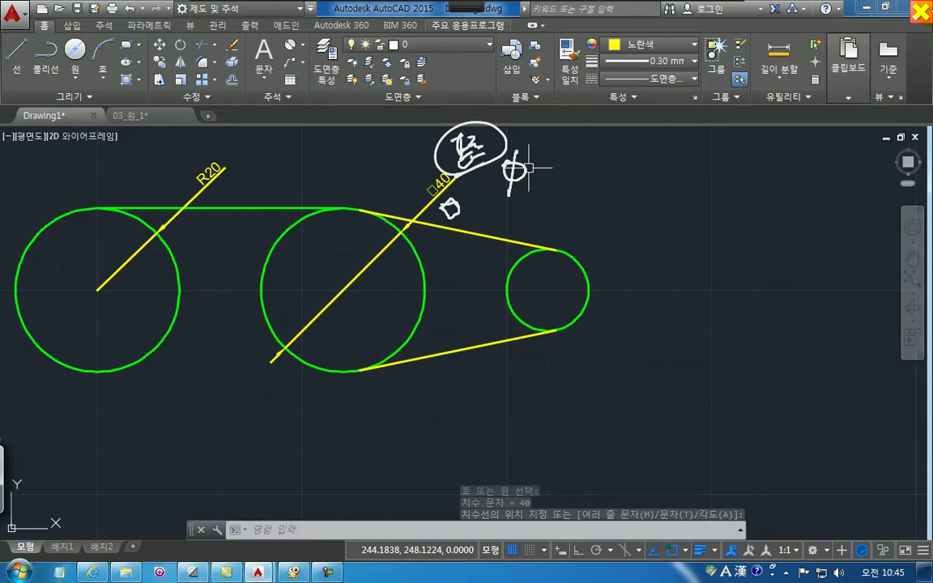
pyautogui.press('Escape')
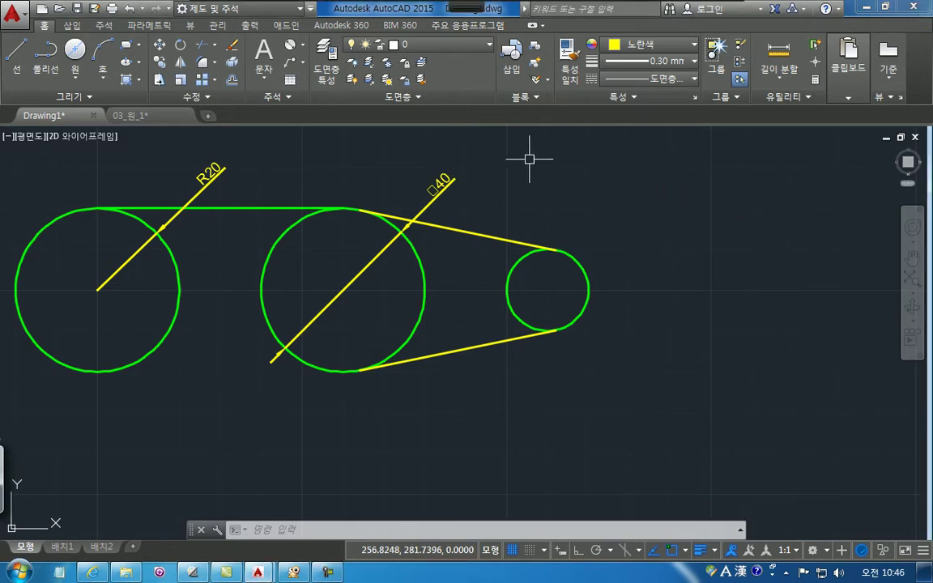
pyautogui.click(289, 97)
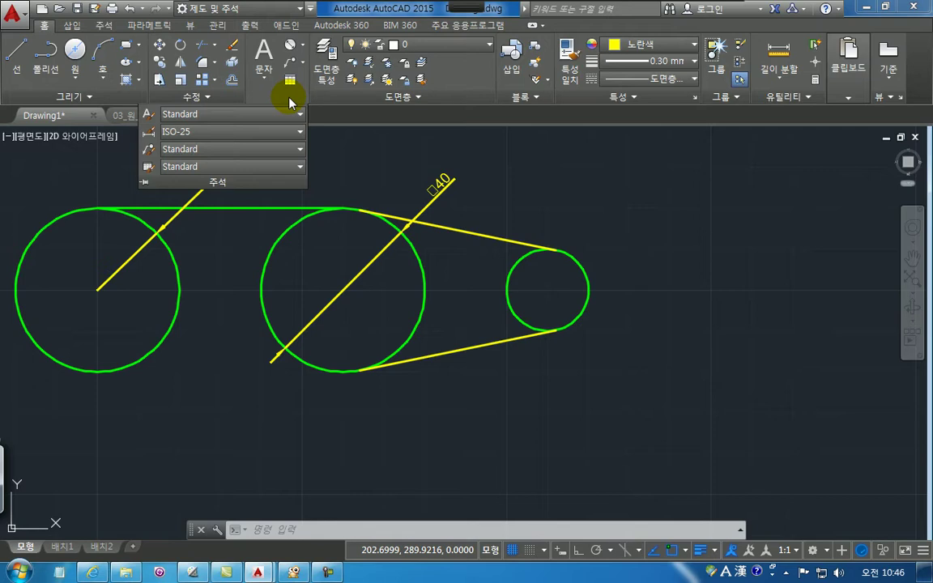
pyautogui.click(397, 137)
pyautogui.press('Escape')
pyautogui.press('Escape')
pyautogui.press('Escape')
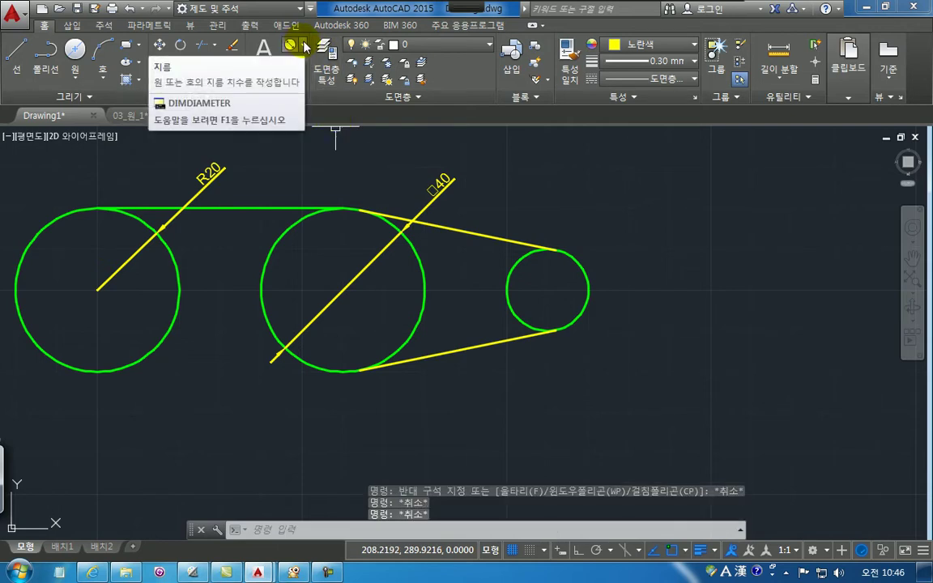
pyautogui.click(306, 47)
pyautogui.click(351, 180)
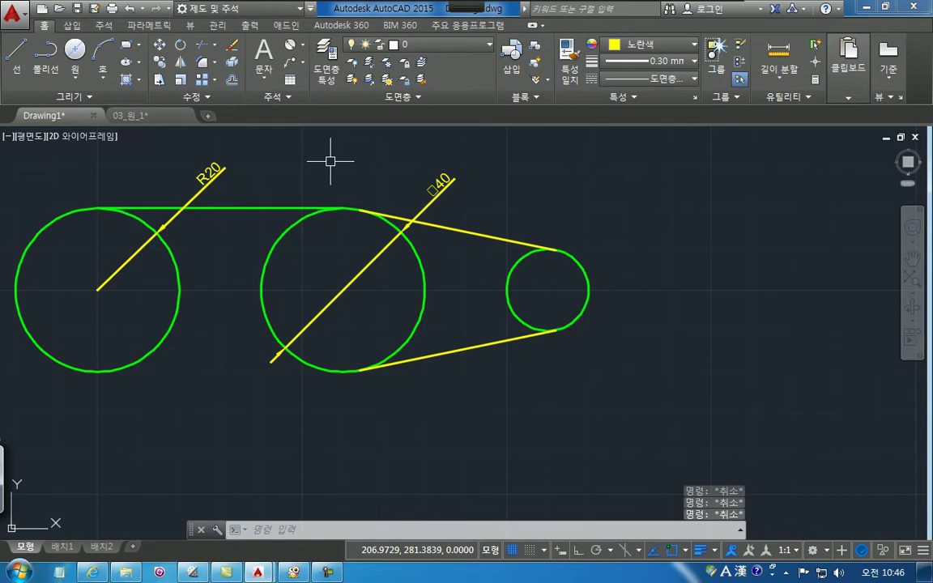
# Expand the annotation style lists, switch to the screenshot in 알씨, and zoom in on the four style rows
pyautogui.click(294, 101)
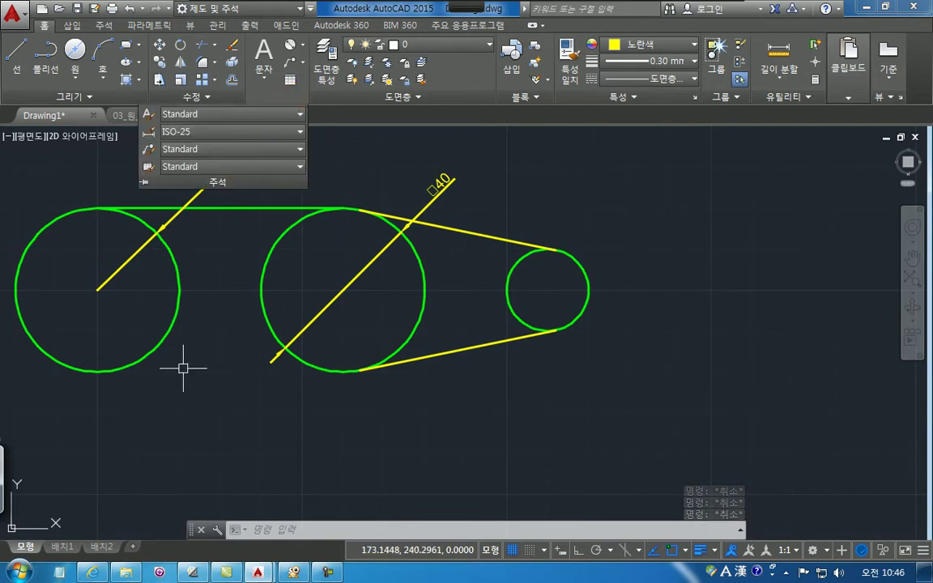
pyautogui.click(327, 573)
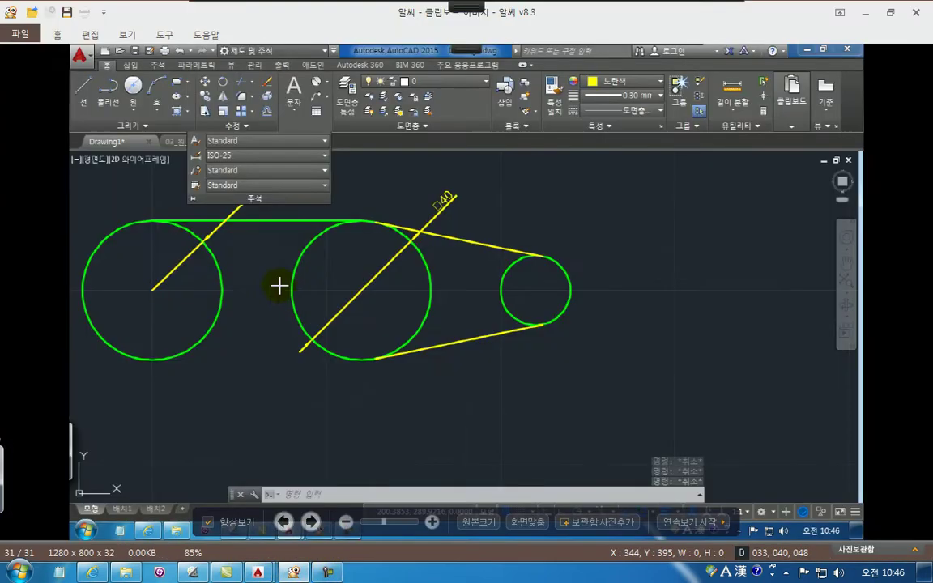
pyautogui.moveTo(346, 209)
pyautogui.mouseDown()
pyautogui.moveTo(186, 132)
pyautogui.moveTo(184, 122)
pyautogui.mouseUp()
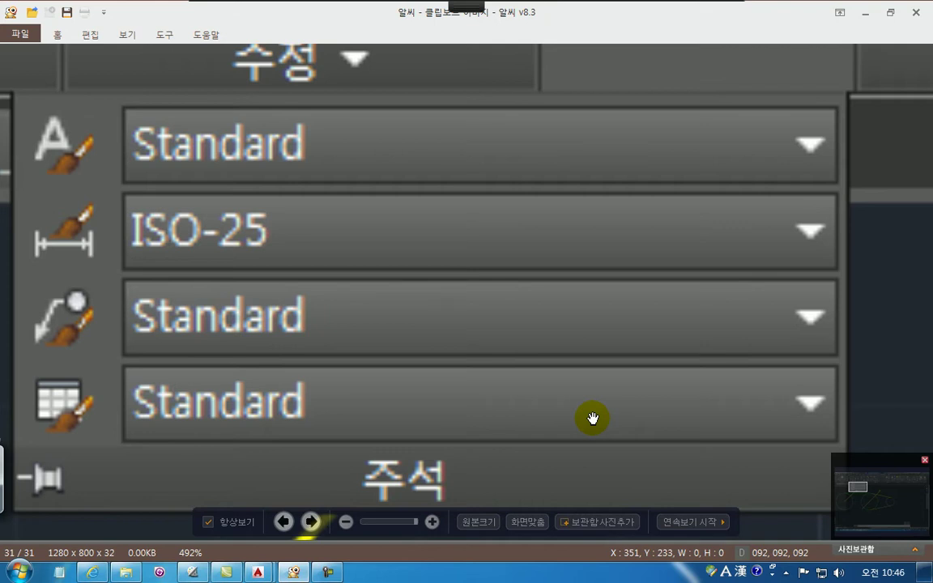
# Handwrite the labels 문자, 치수, 다중지시선 and 테이블 on the four style rows, from first to last
pyautogui.click(493, 19)
pyautogui.moveTo(387, 126)
pyautogui.mouseDown()
pyautogui.moveTo(397, 147)
pyautogui.moveTo(437, 129)
pyautogui.mouseUp()
pyautogui.moveTo(393, 217)
pyautogui.mouseDown()
pyautogui.moveTo(427, 235)
pyautogui.moveTo(428, 251)
pyautogui.mouseUp()
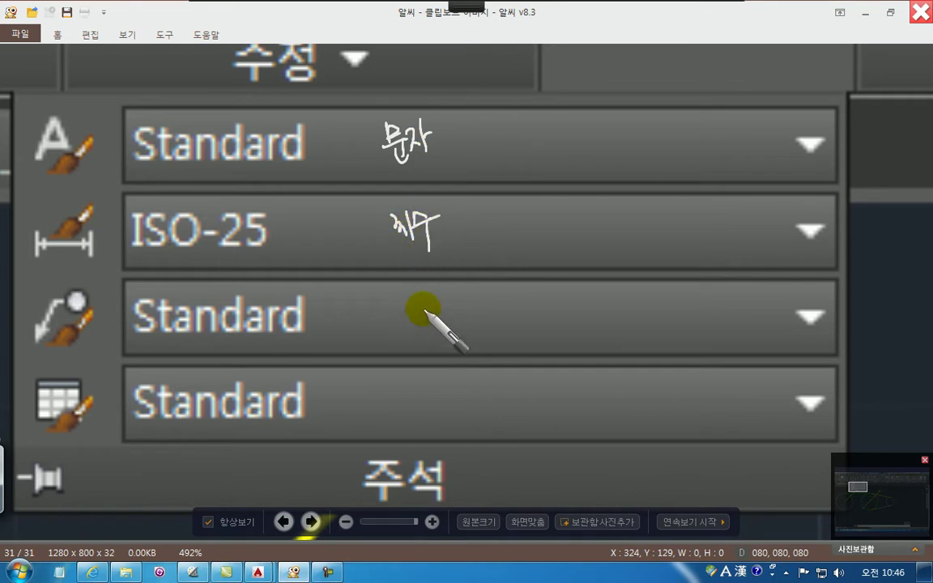
pyautogui.moveTo(413, 302)
pyautogui.mouseDown()
pyautogui.moveTo(433, 313)
pyautogui.moveTo(444, 304)
pyautogui.moveTo(451, 328)
pyautogui.moveTo(465, 304)
pyautogui.moveTo(517, 321)
pyautogui.mouseUp()
pyautogui.moveTo(435, 395)
pyautogui.mouseDown()
pyautogui.moveTo(484, 381)
pyautogui.moveTo(494, 393)
pyautogui.moveTo(506, 379)
pyautogui.moveTo(505, 413)
pyautogui.mouseUp()
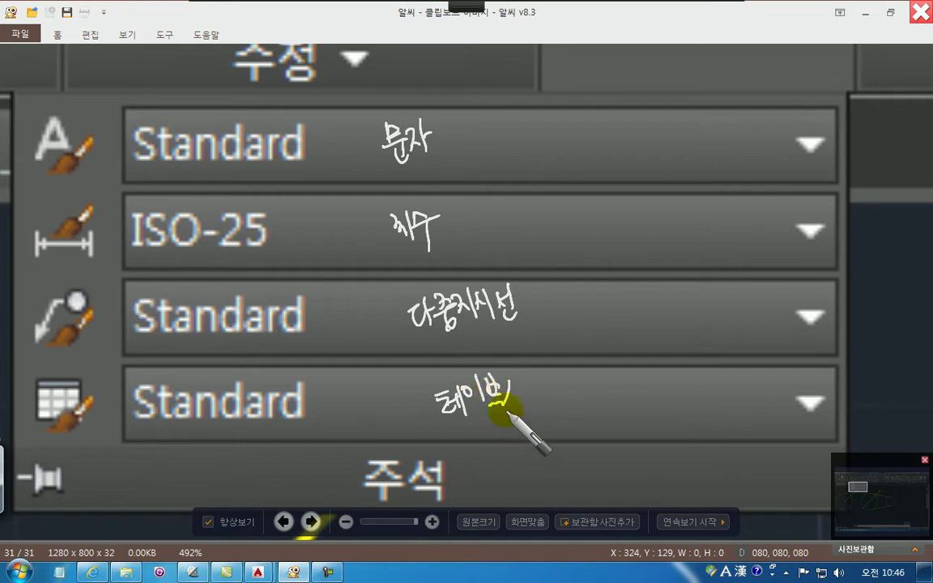
# Ring the 문자 label and the text style icon, write an underlined 문자스타일 with an arrow, then close the annotation layer and return to AutoCAD
pyautogui.moveTo(384, 170); pyautogui.dragTo(451, 167)
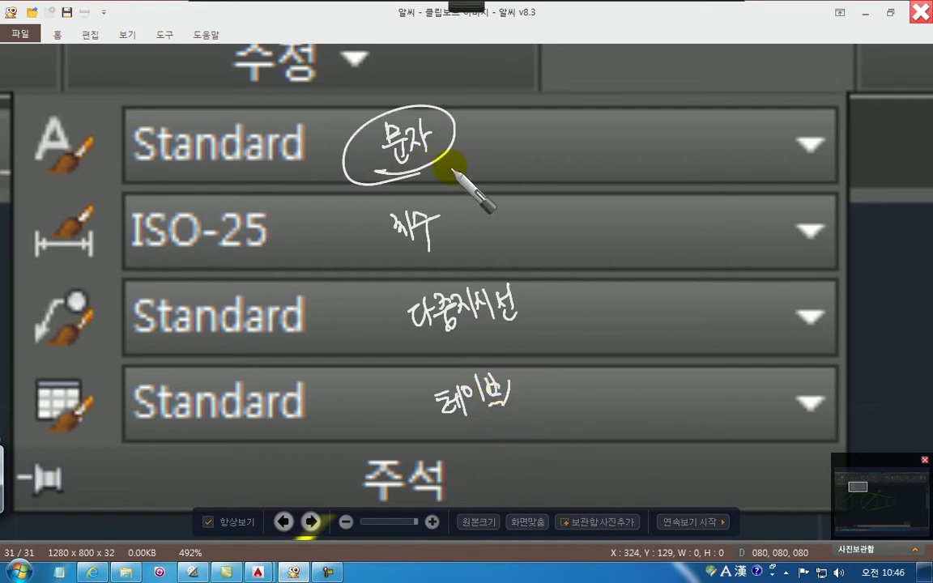
pyautogui.moveTo(41, 171)
pyautogui.mouseDown()
pyautogui.moveTo(4, 128)
pyautogui.moveTo(122, 170)
pyautogui.mouseUp()
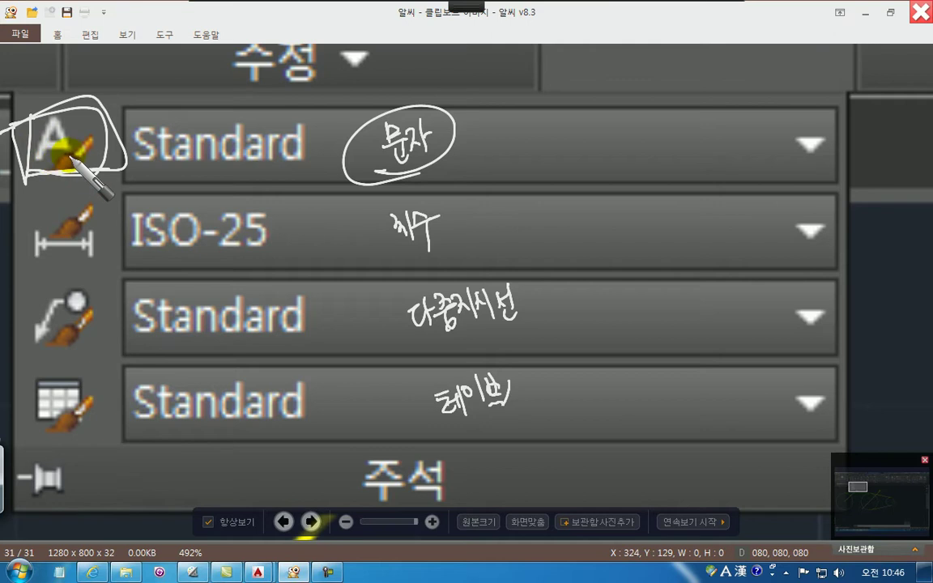
pyautogui.moveTo(85, 123)
pyautogui.mouseDown()
pyautogui.moveTo(134, 83)
pyautogui.moveTo(183, 77)
pyautogui.moveTo(216, 86)
pyautogui.moveTo(243, 70)
pyautogui.moveTo(247, 77)
pyautogui.mouseUp()
pyautogui.moveTo(146, 103); pyautogui.dragTo(282, 58)
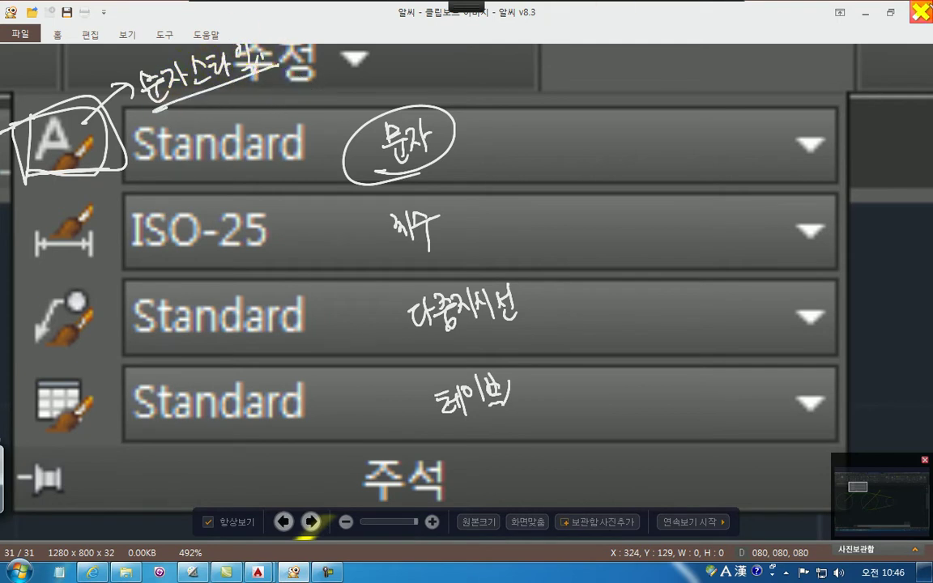
pyautogui.click(810, 14)
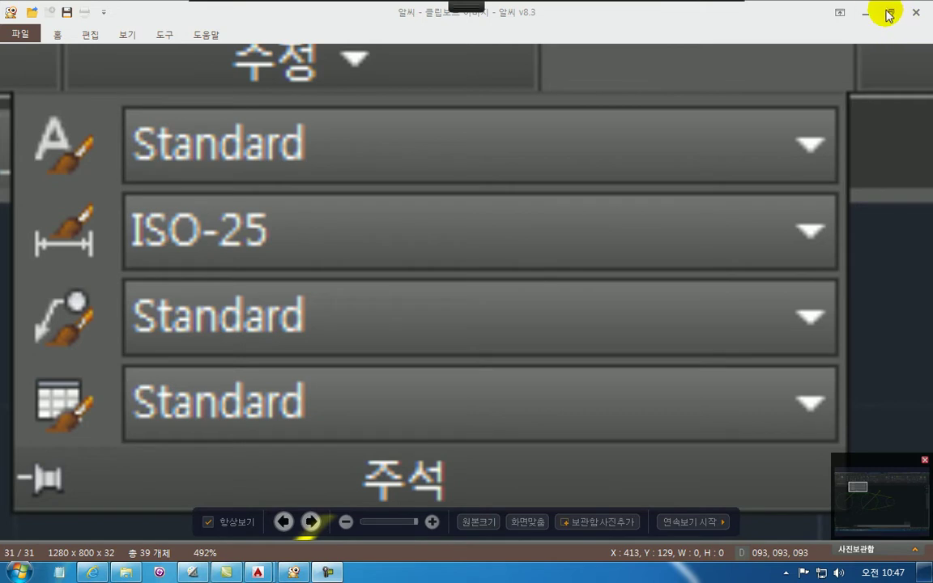
pyautogui.click(868, 13)
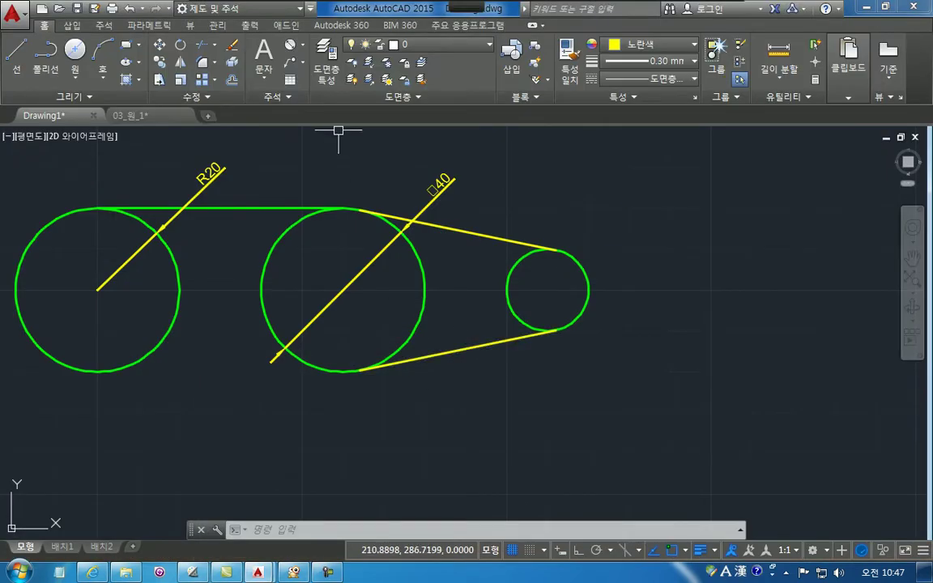
# Open the text style settings and browse the Standard style's font names starting with T
pyautogui.click(280, 96)
pyautogui.click(147, 114)
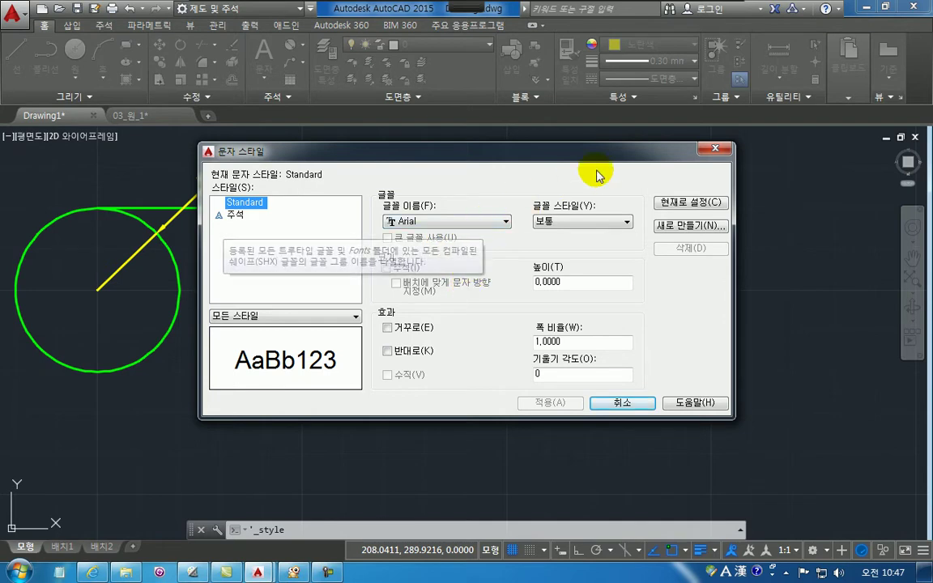
pyautogui.moveTo(551, 151); pyautogui.dragTo(656, 197)
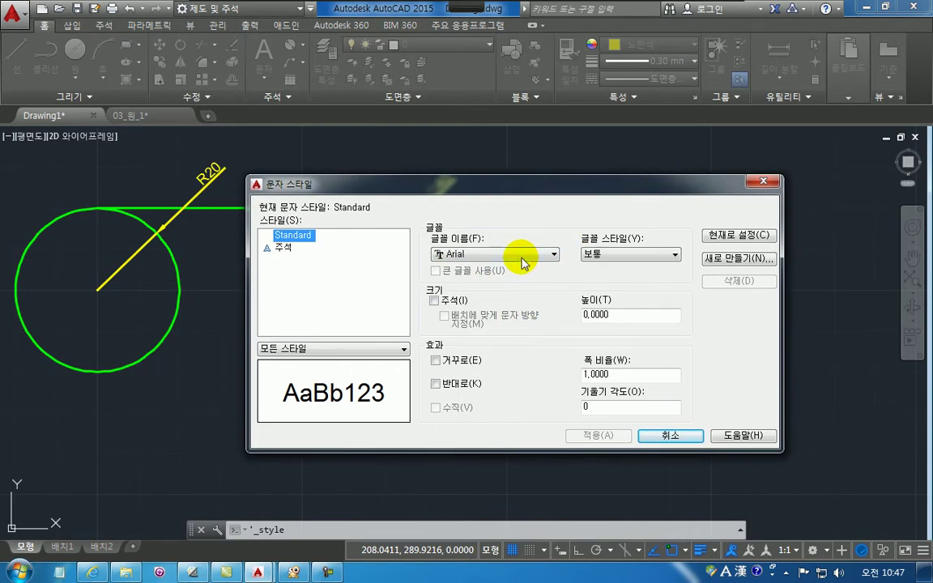
pyautogui.click(523, 256)
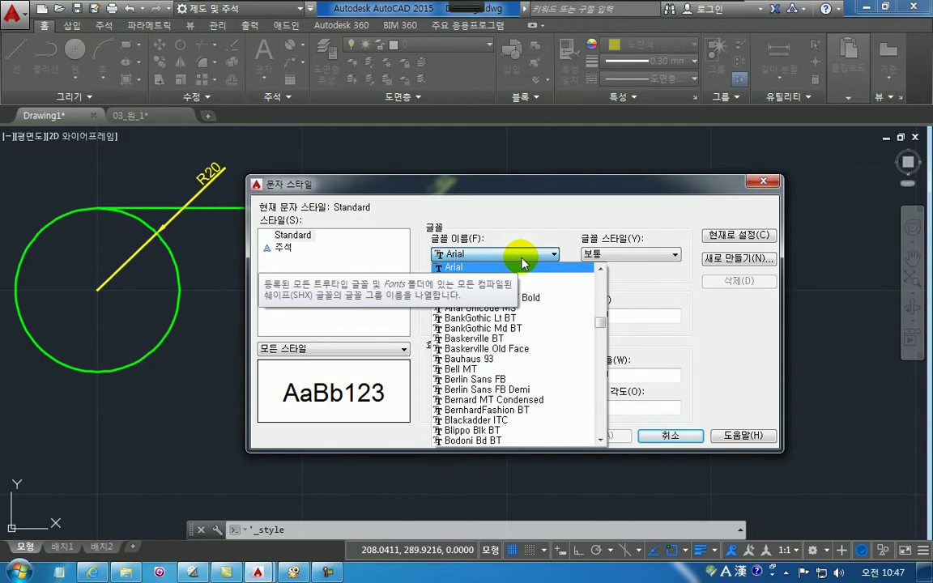
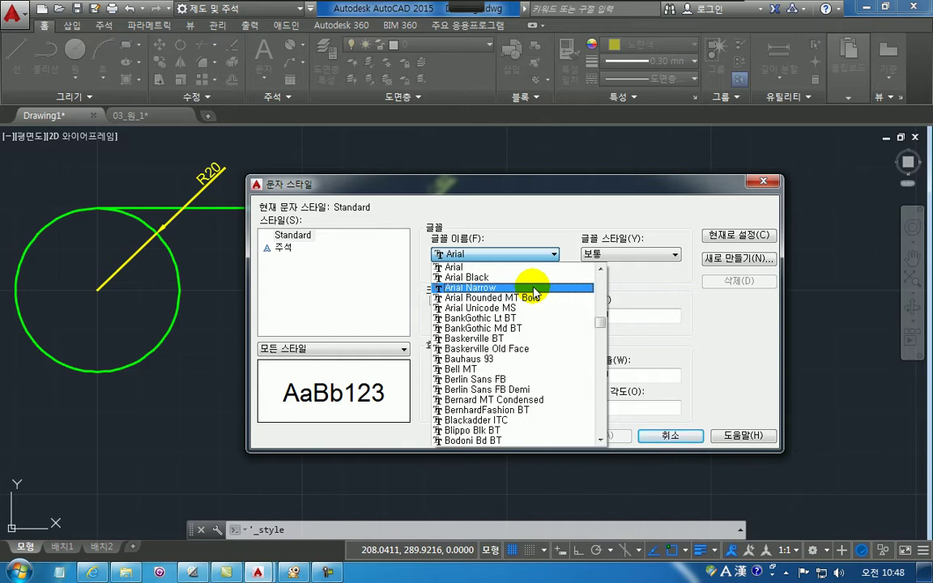
pyautogui.press('t')
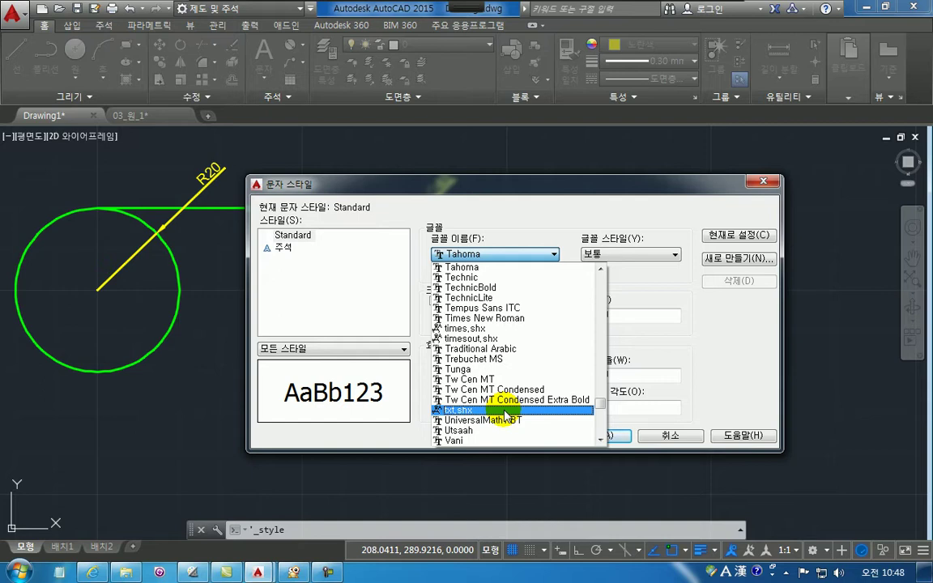
# Switch to the ALSee image viewer and magnify the captured font list around the txt.shx entry
pyautogui.click(296, 570)
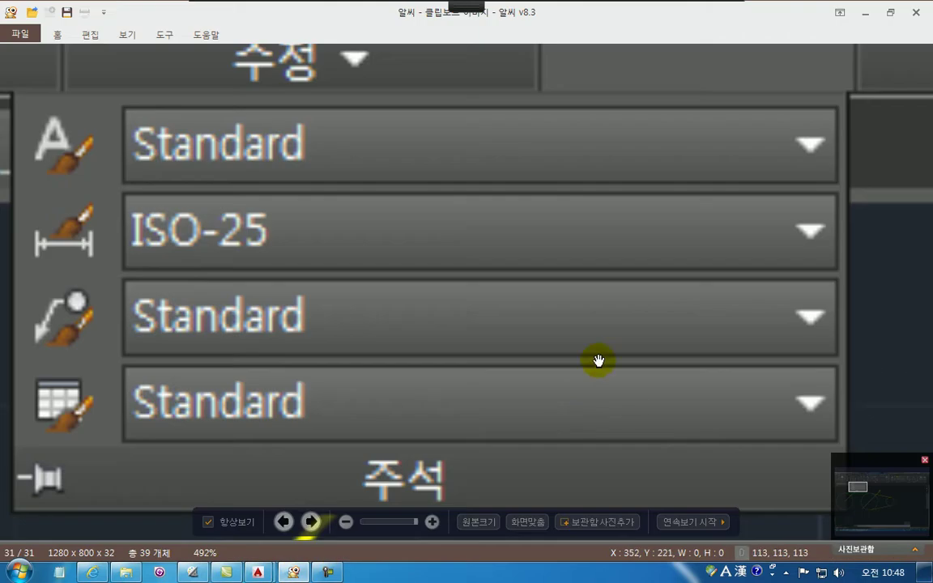
pyautogui.moveTo(419, 359); pyautogui.dragTo(596, 416)
pyautogui.scroll(5, 527, 396)
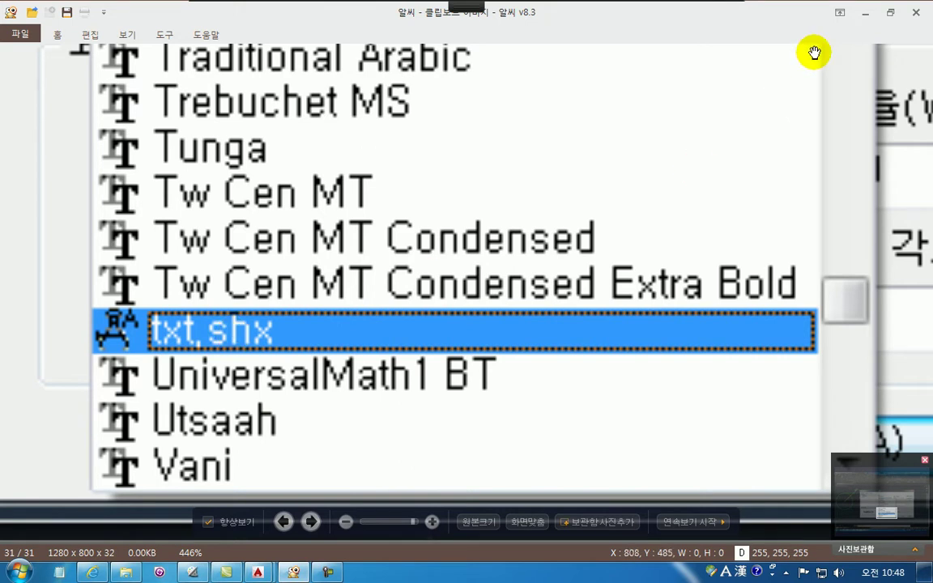
pyautogui.click(868, 18)
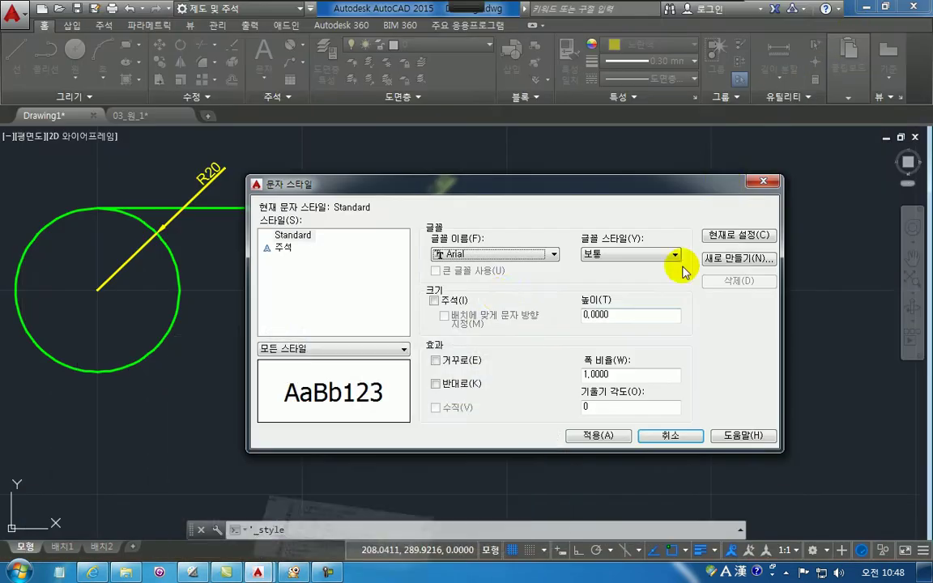
# Set the Standard text style's font to txt.shx, apply it, and inspect the diameter symbol on the middle circle's dimension
pyautogui.click(504, 254)
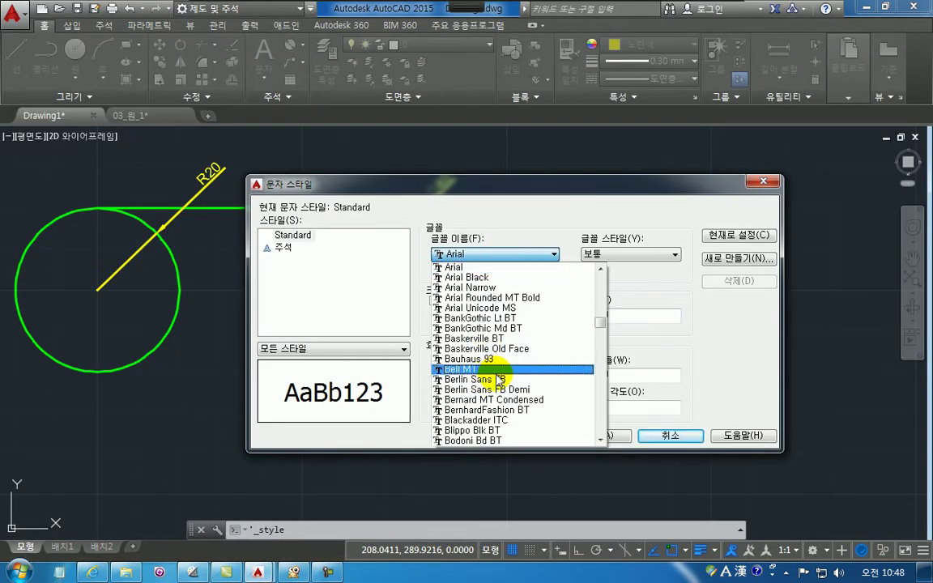
pyautogui.press('t')
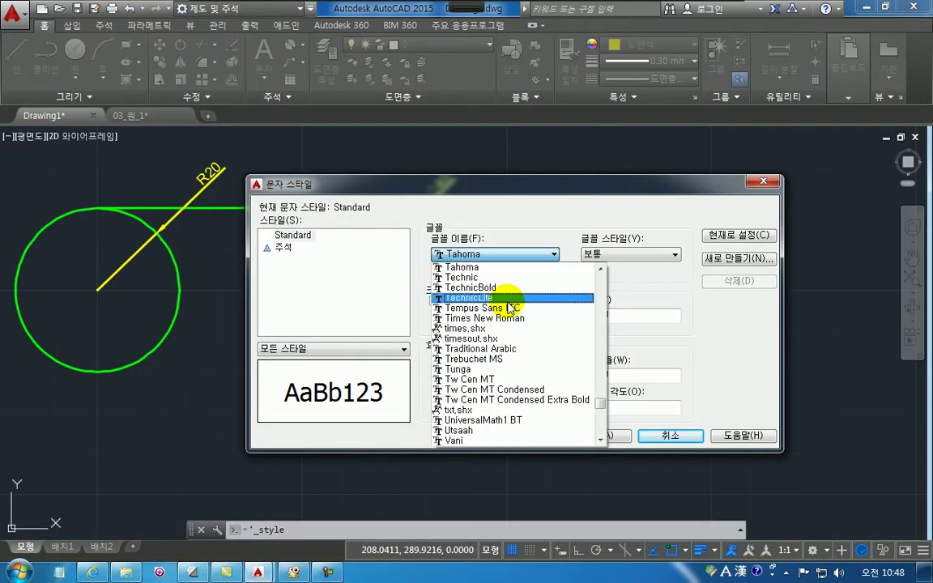
pyautogui.click(467, 411)
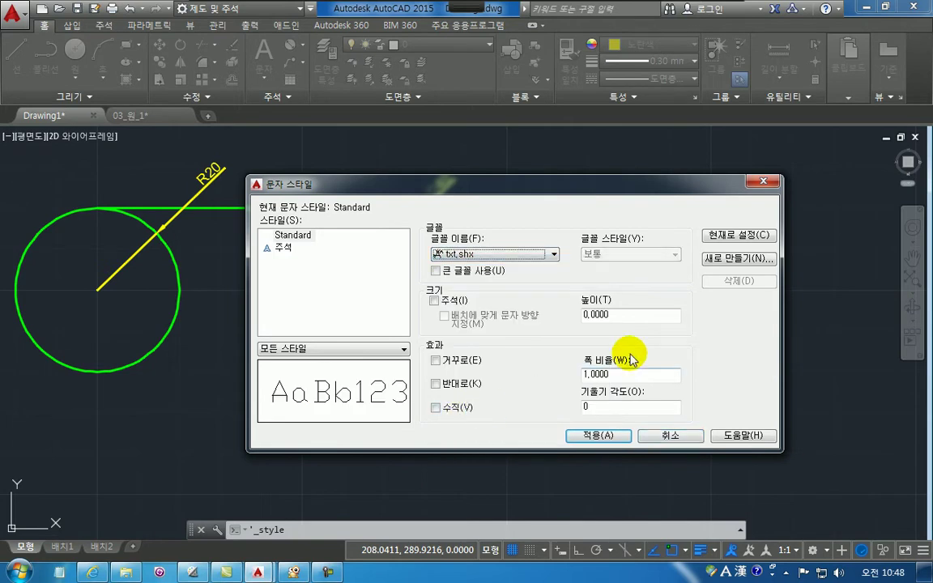
pyautogui.click(600, 436)
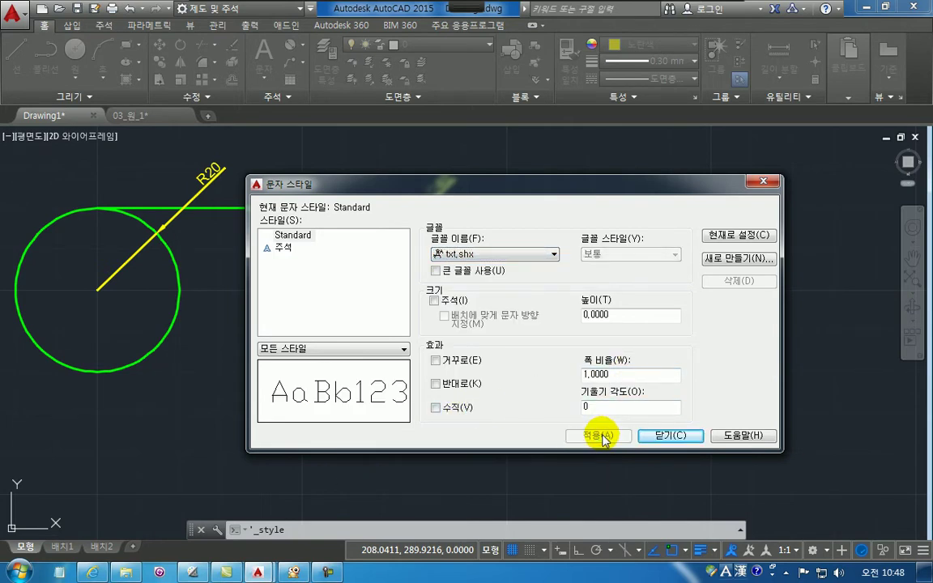
pyautogui.click(671, 436)
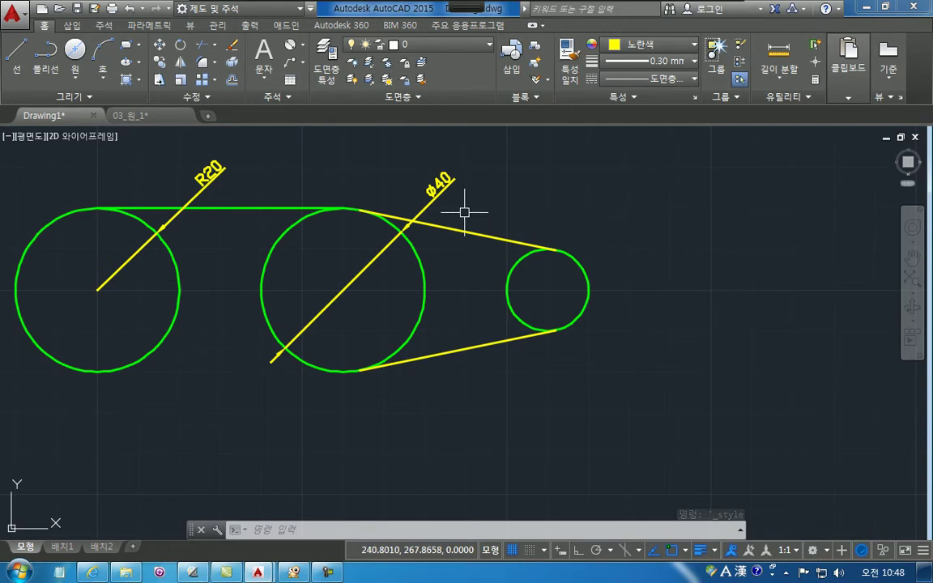
pyautogui.scroll(4, 450, 202)
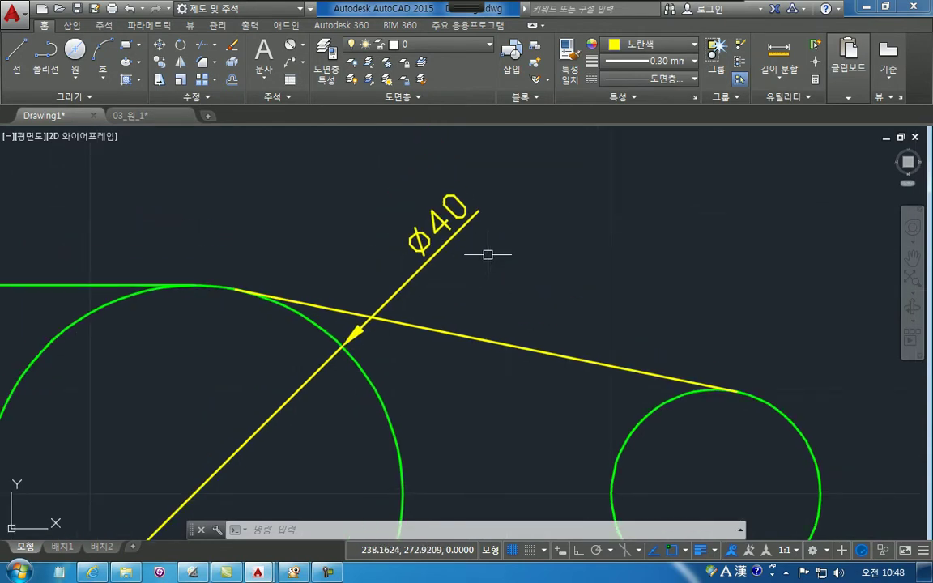
pyautogui.scroll(-4, 487, 254)
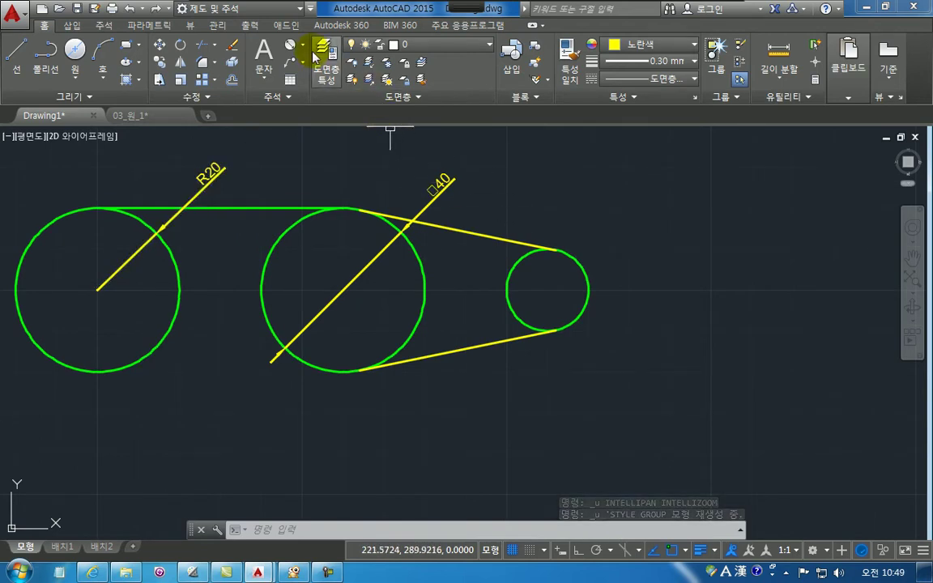
# Add a diameter dimension to the small circle, placing its text above and outside the circle
pyautogui.click(289, 44)
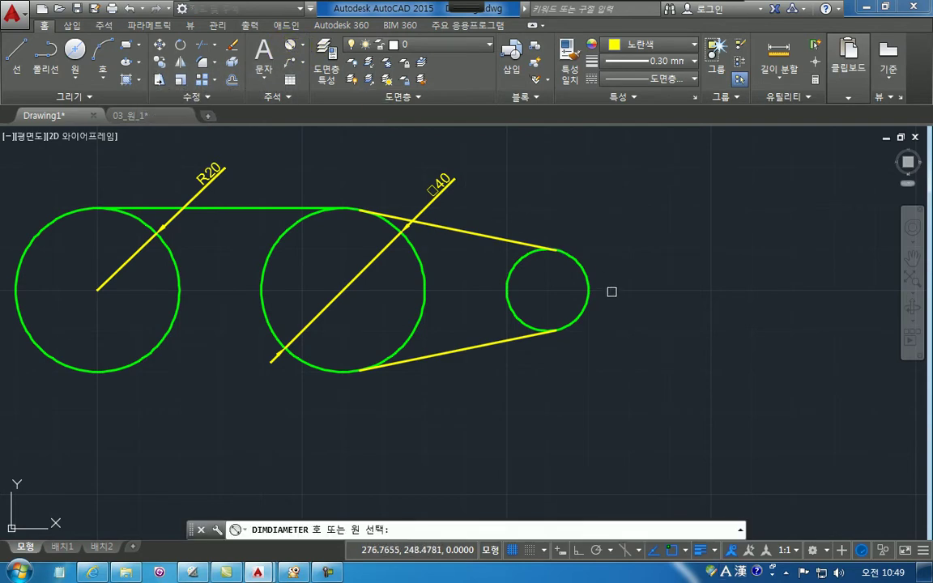
pyautogui.click(584, 270)
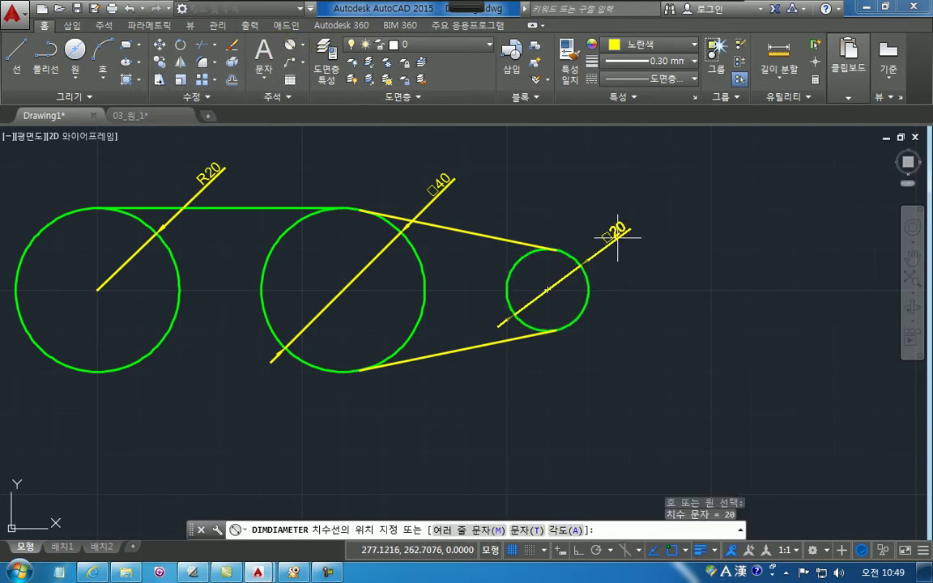
pyautogui.click(619, 236)
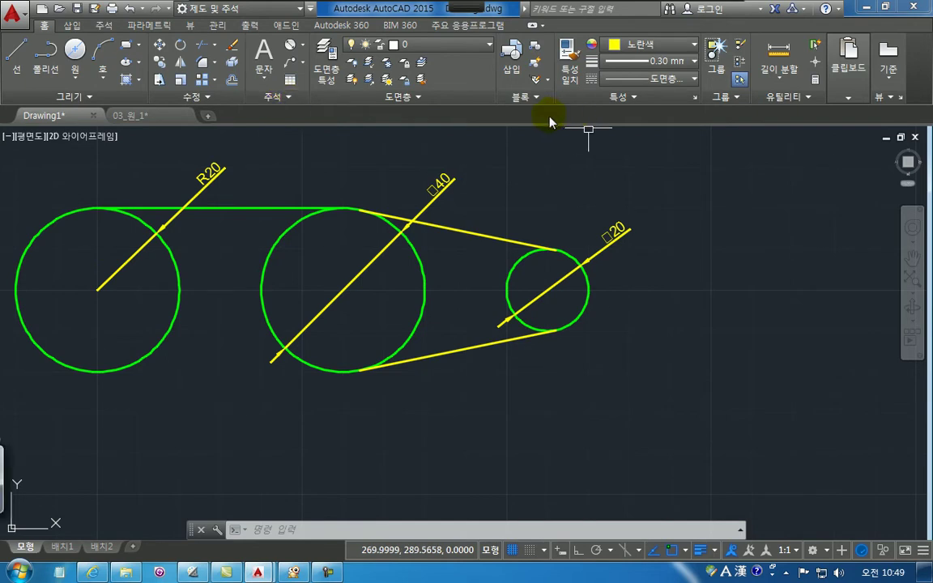
# Switch to the ALSee image viewer and open the annotated capture 20180323_104714.png of the annotation style lists
pyautogui.click(282, 98)
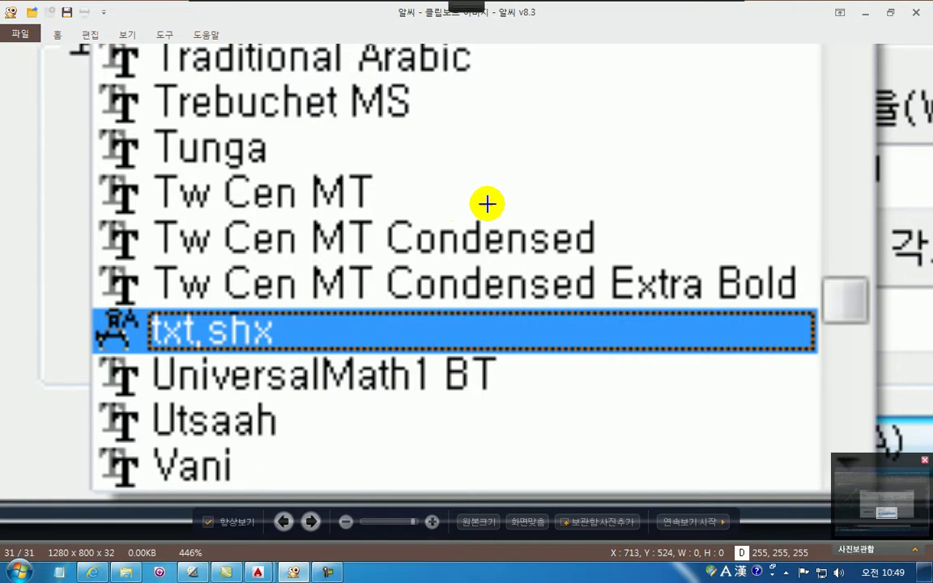
pyautogui.press('Escape')
pyautogui.press('Escape')
pyautogui.press('Escape')
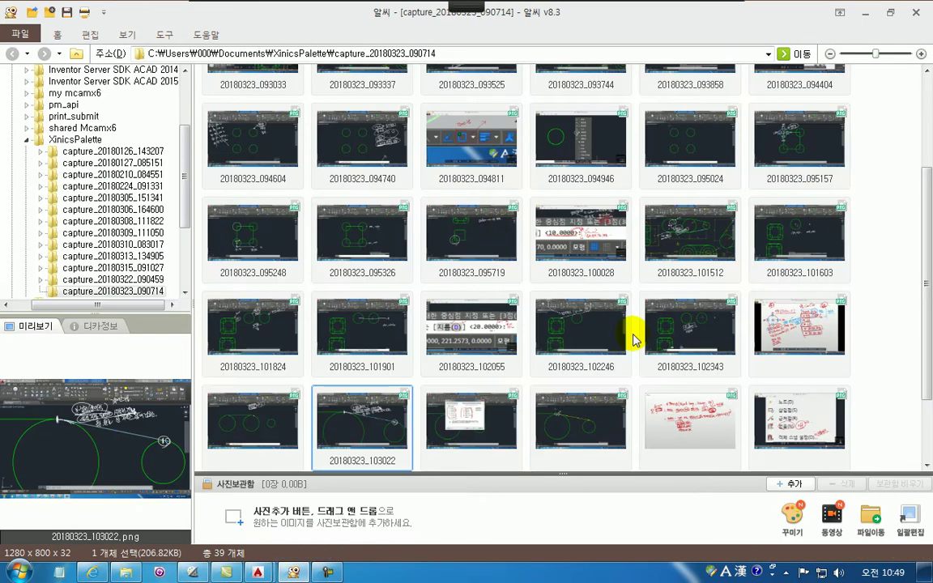
pyautogui.scroll(-2, 624, 303)
pyautogui.doubleClick(558, 409)
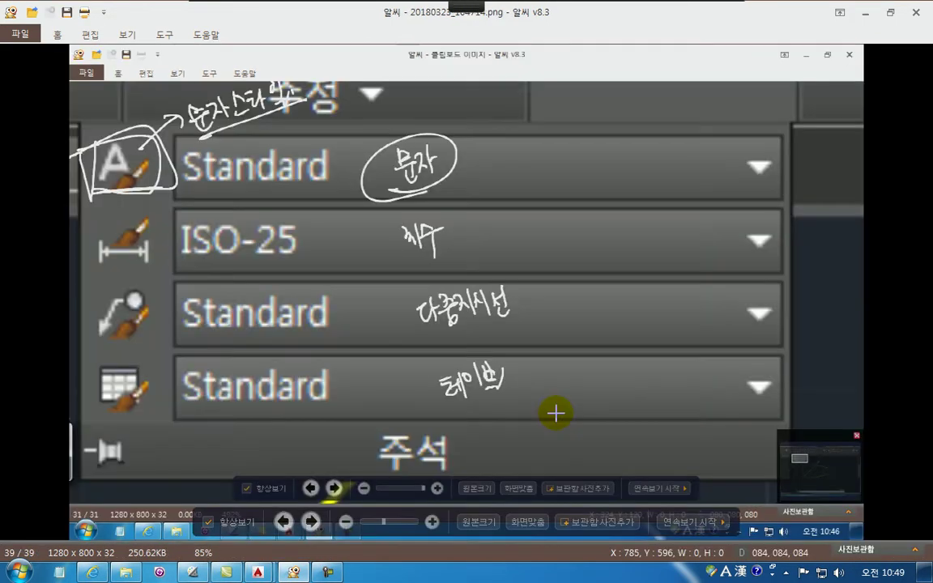
# Handwrite "① 주석 확장버튼" above the style lists and a circled 2 below the text style icon on the capture
pyautogui.moveTo(453, 7)
pyautogui.click(496, 24)
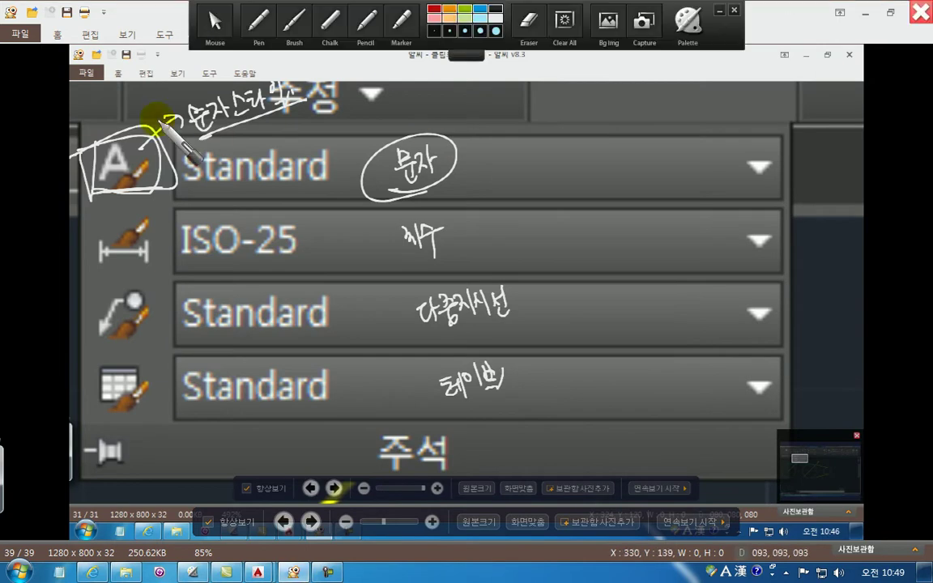
pyautogui.moveTo(446, 94)
pyautogui.mouseDown()
pyautogui.moveTo(454, 105)
pyautogui.moveTo(530, 93)
pyautogui.moveTo(553, 117)
pyautogui.moveTo(580, 109)
pyautogui.moveTo(580, 92)
pyautogui.moveTo(585, 116)
pyautogui.moveTo(601, 85)
pyautogui.moveTo(669, 104)
pyautogui.moveTo(654, 118)
pyautogui.mouseUp()
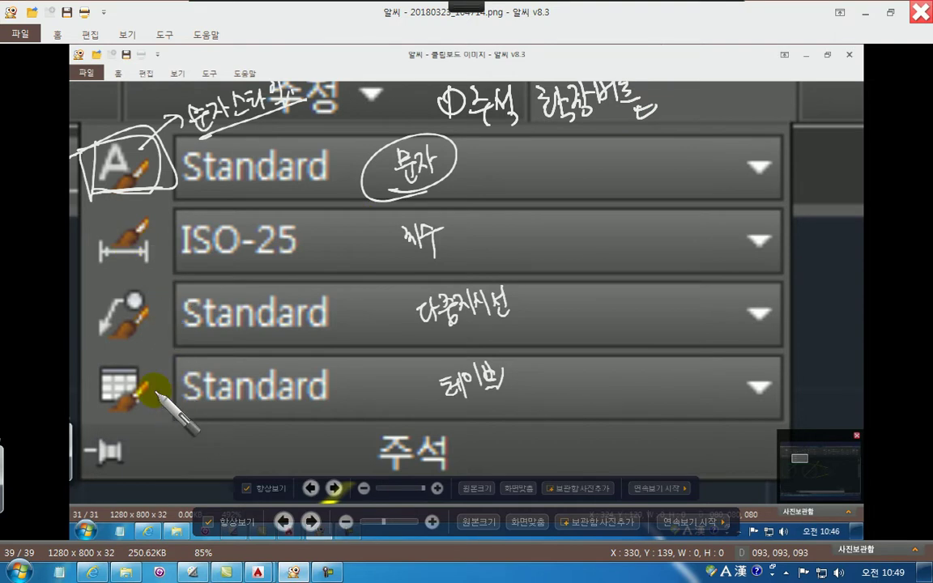
pyautogui.moveTo(130, 205)
pyautogui.mouseDown()
pyautogui.moveTo(114, 200)
pyautogui.moveTo(119, 215)
pyautogui.moveTo(138, 202)
pyautogui.mouseUp()
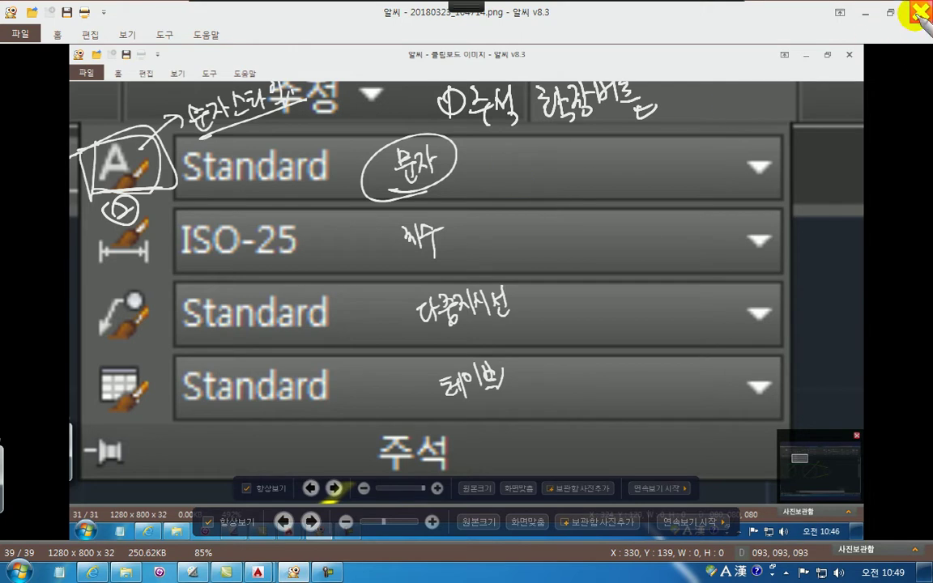
pyautogui.press('Escape')
pyautogui.click(866, 13)
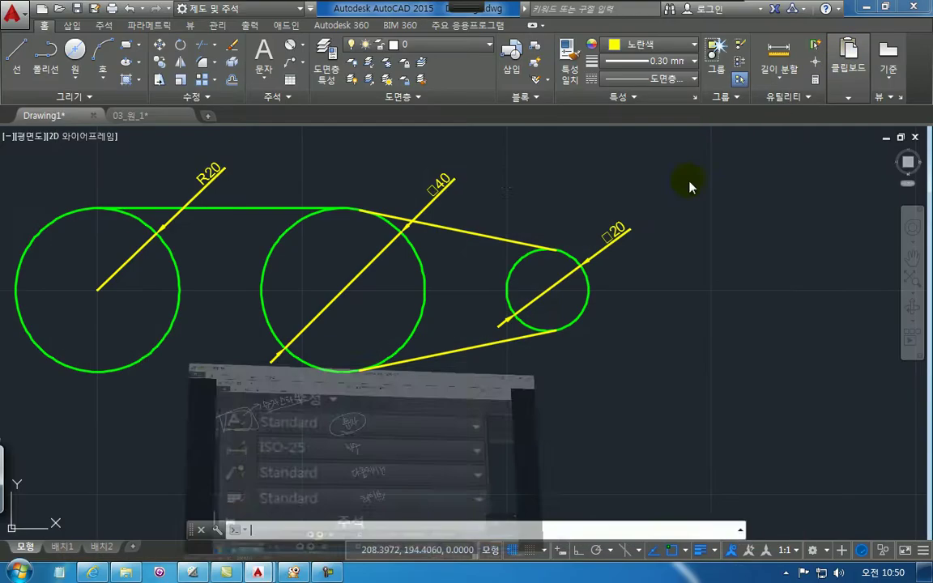
# Check the saved captures in the capture_20180323_090714 folder in ALSee
pyautogui.click(317, 574)
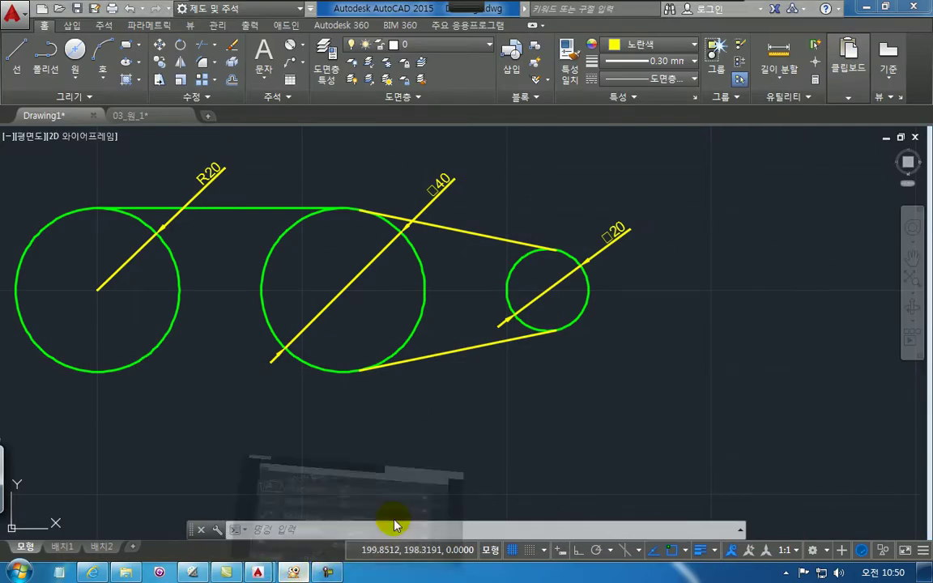
pyautogui.doubleClick(548, 366)
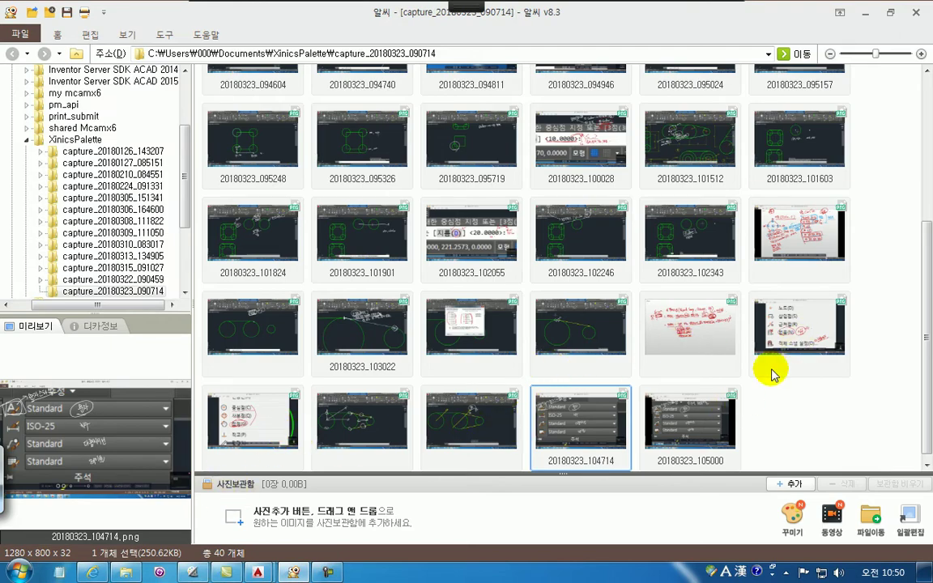
pyautogui.click(777, 396)
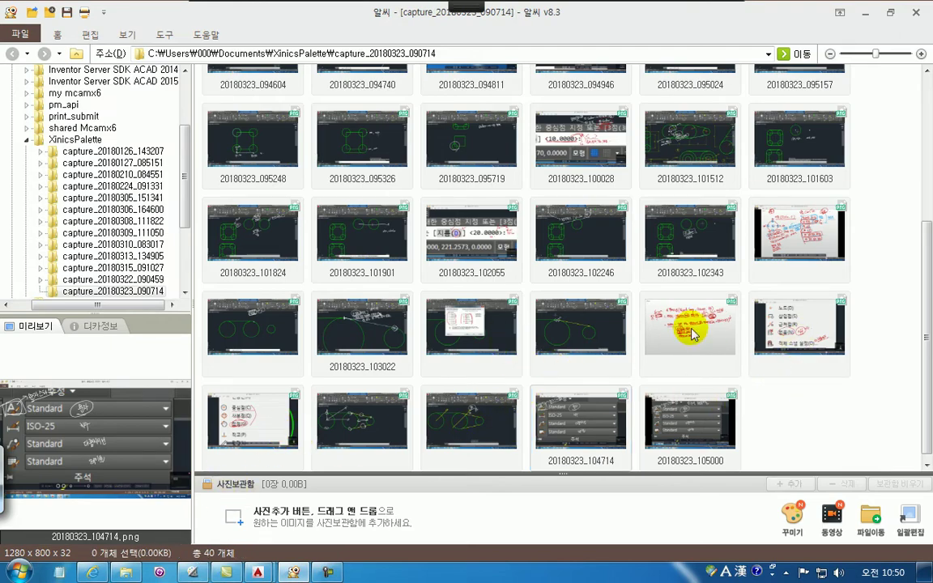
pyautogui.click(865, 12)
# Reopen the text style settings and show the T section of the Standard style's font list for a screen capture
pyautogui.click(272, 97)
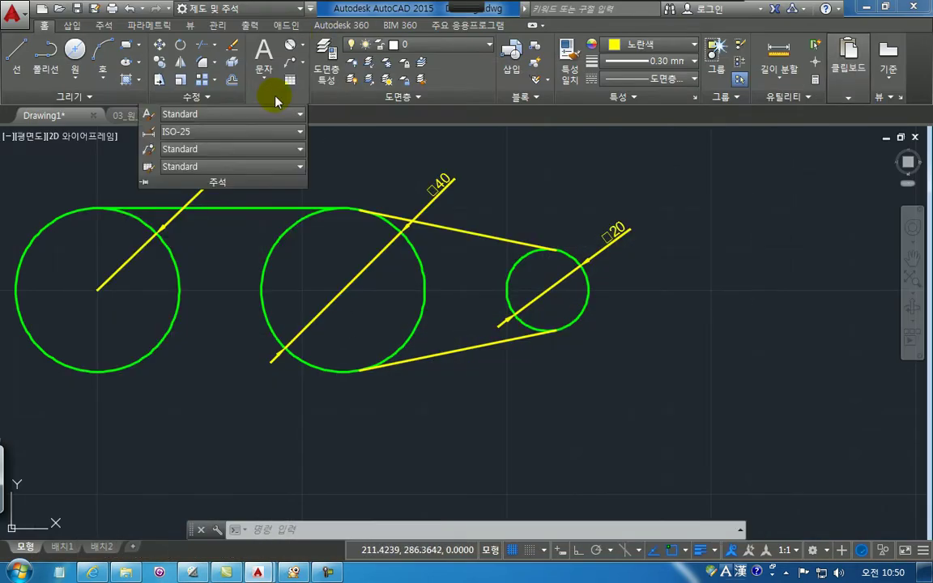
pyautogui.click(148, 118)
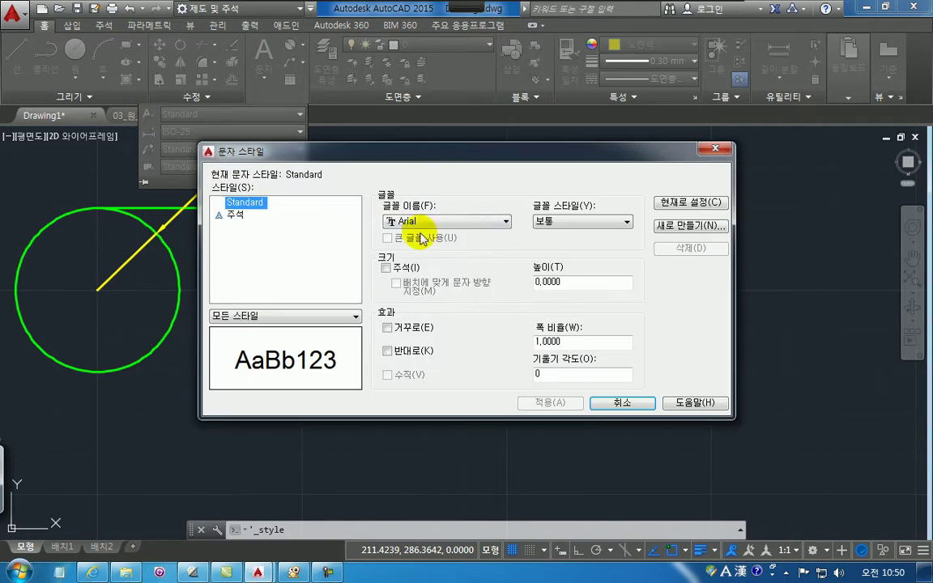
pyautogui.click(490, 227)
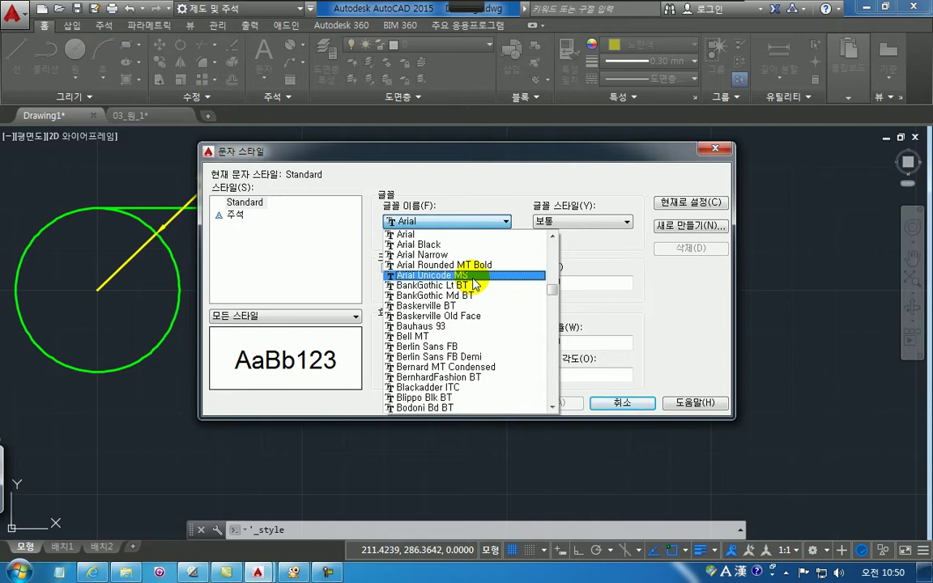
pyautogui.press('t')
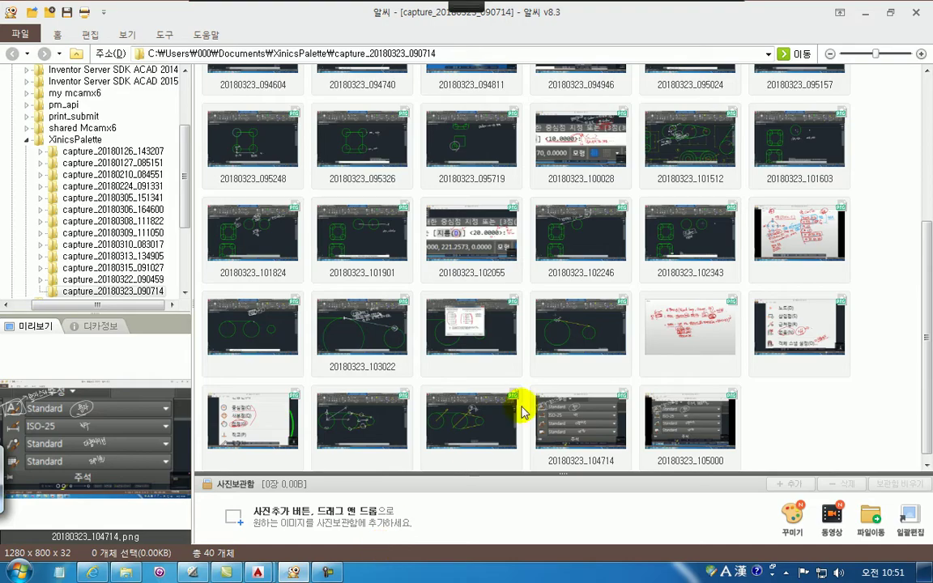
# In ALSee, magnify the captured font list around txt.shx and handwrite an underlined "txt.shx" in red beside the font names
pyautogui.doubleClick(690, 420)
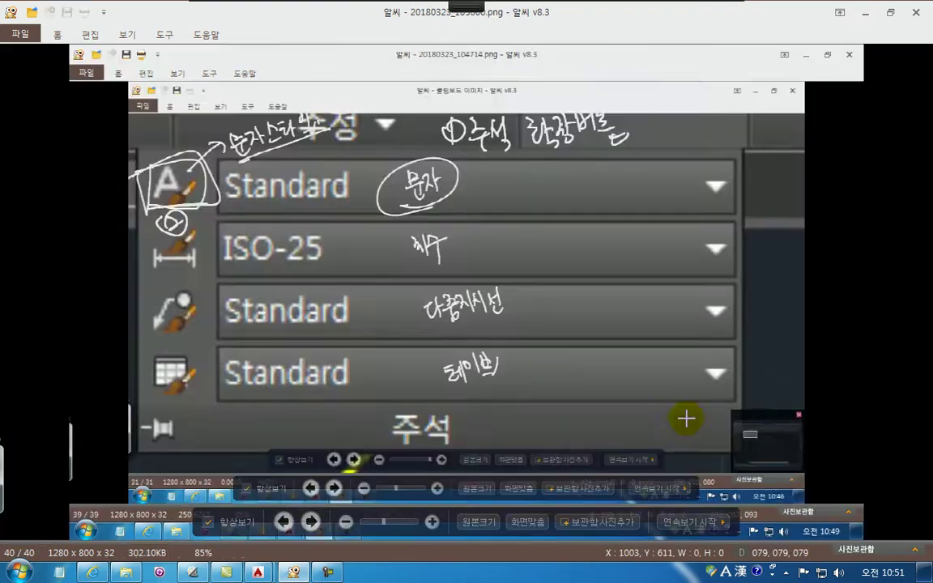
pyautogui.moveTo(379, 339); pyautogui.dragTo(569, 401)
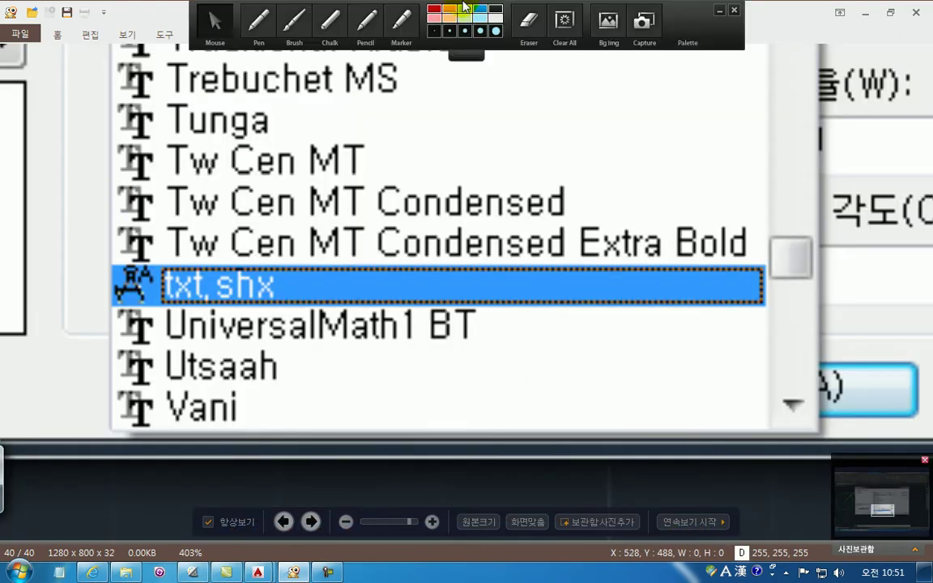
pyautogui.moveTo(433, 151)
pyautogui.mouseDown()
pyautogui.moveTo(456, 143)
pyautogui.moveTo(456, 173)
pyautogui.mouseUp()
pyautogui.moveTo(439, 126)
pyautogui.mouseDown()
pyautogui.moveTo(462, 168)
pyautogui.moveTo(481, 110)
pyautogui.moveTo(525, 77)
pyautogui.moveTo(533, 98)
pyautogui.moveTo(564, 93)
pyautogui.moveTo(560, 84)
pyautogui.moveTo(591, 115)
pyautogui.mouseUp()
pyautogui.click(614, 83)
pyautogui.moveTo(448, 184); pyautogui.dragTo(634, 96)
pyautogui.click(646, 93)
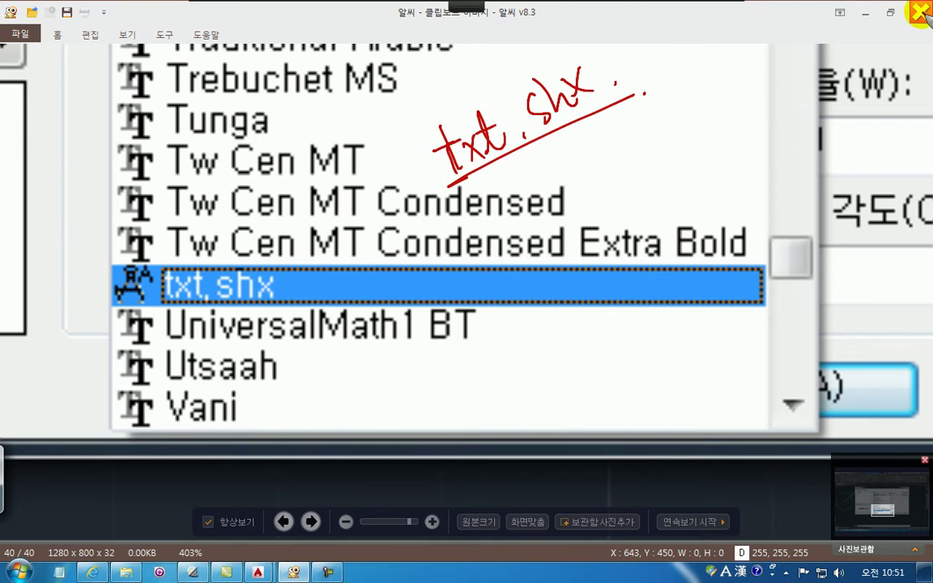
# Return to AutoCAD and apply the txt.shx font to the Standard text style, closing the text style settings
pyautogui.rightClick(923, 13)
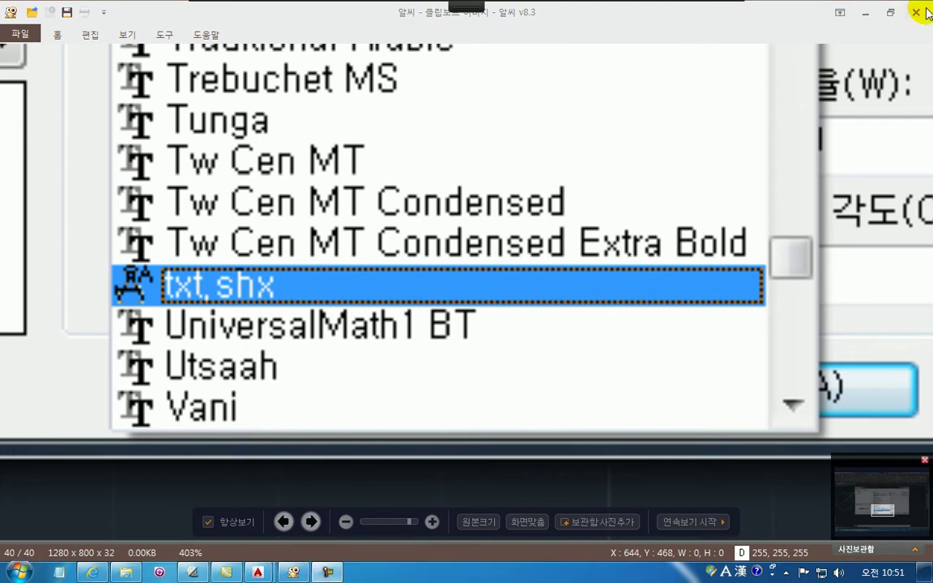
pyautogui.click(866, 12)
pyautogui.click(458, 221)
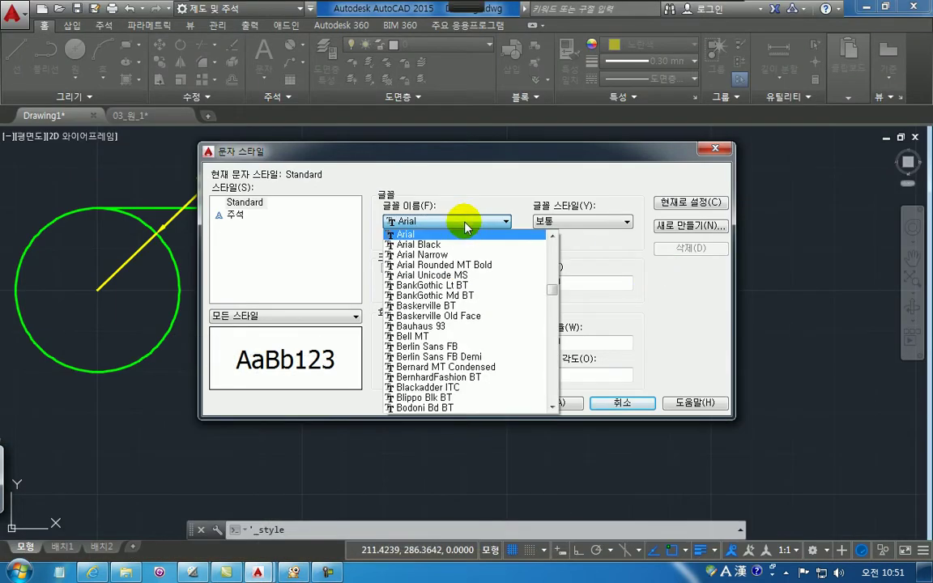
pyautogui.press('t')
pyautogui.click(409, 377)
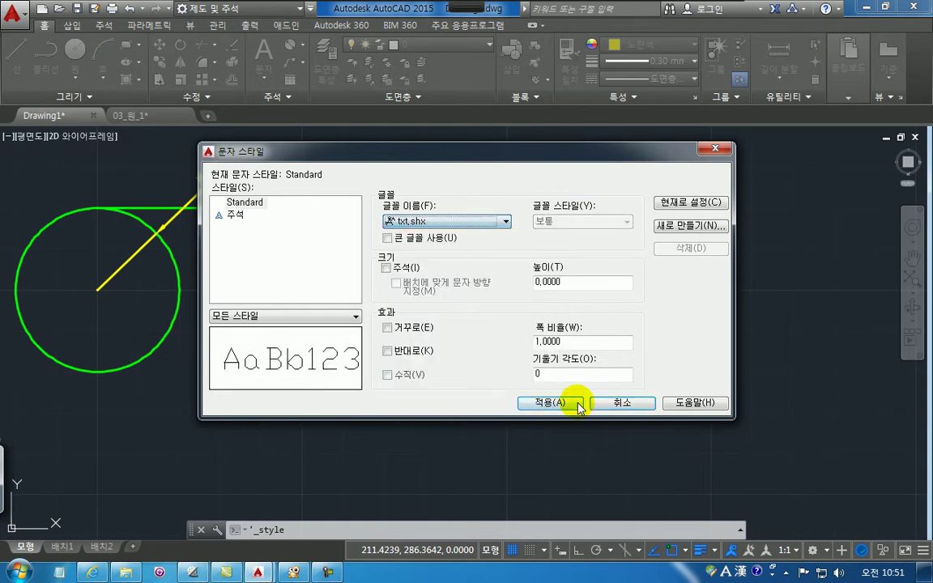
pyautogui.click(559, 402)
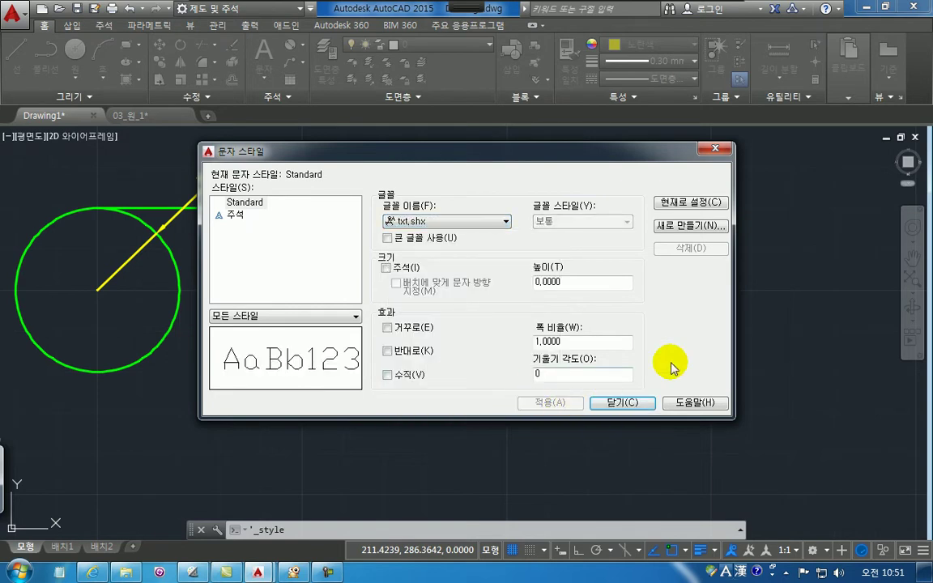
pyautogui.click(630, 405)
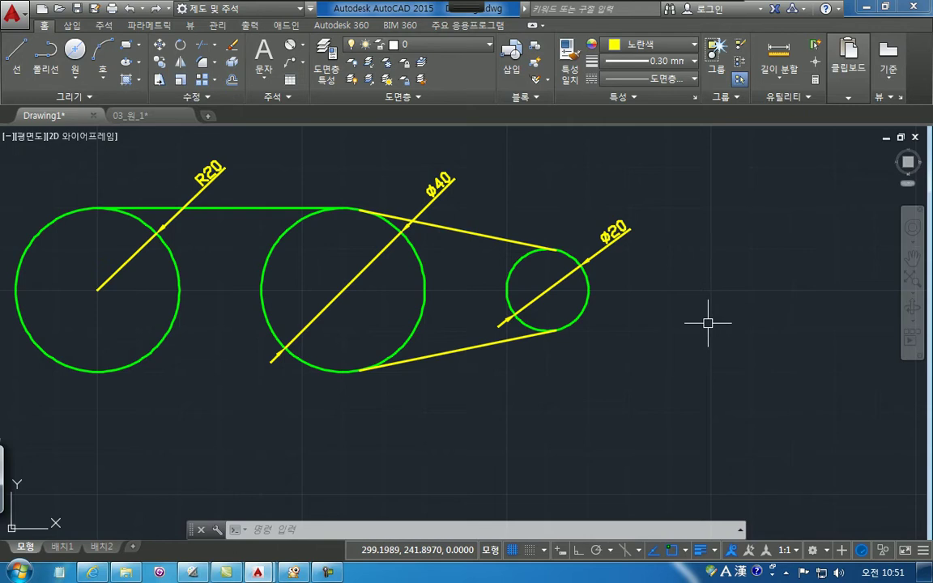
# Examine figure 4, the square with overlapping inner circles and its dimensions, in the 03_원_1 drawing
pyautogui.click(294, 572)
pyautogui.click(862, 524)
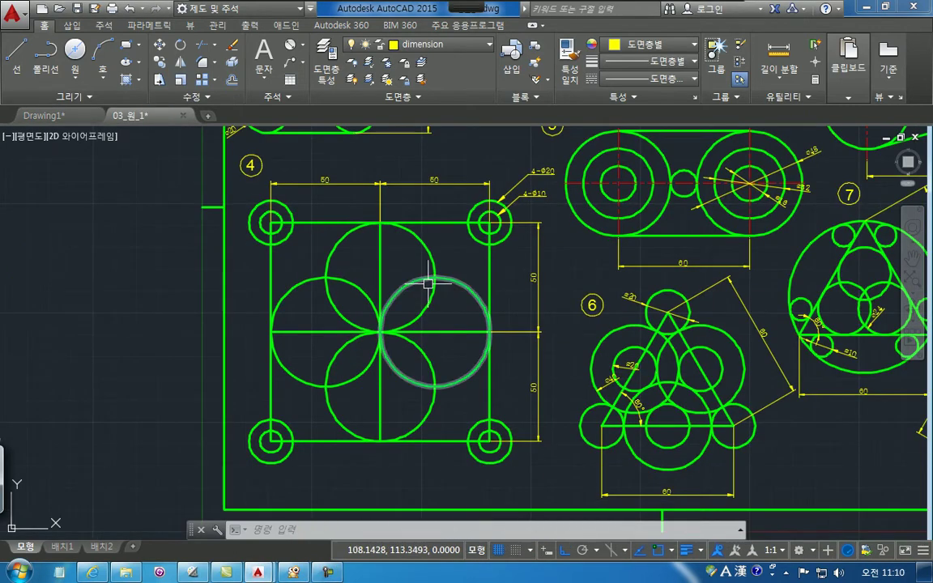
pyautogui.scroll(2, 454, 306)
pyautogui.moveTo(446, 248); pyautogui.dragTo(434, 244, button='middle')
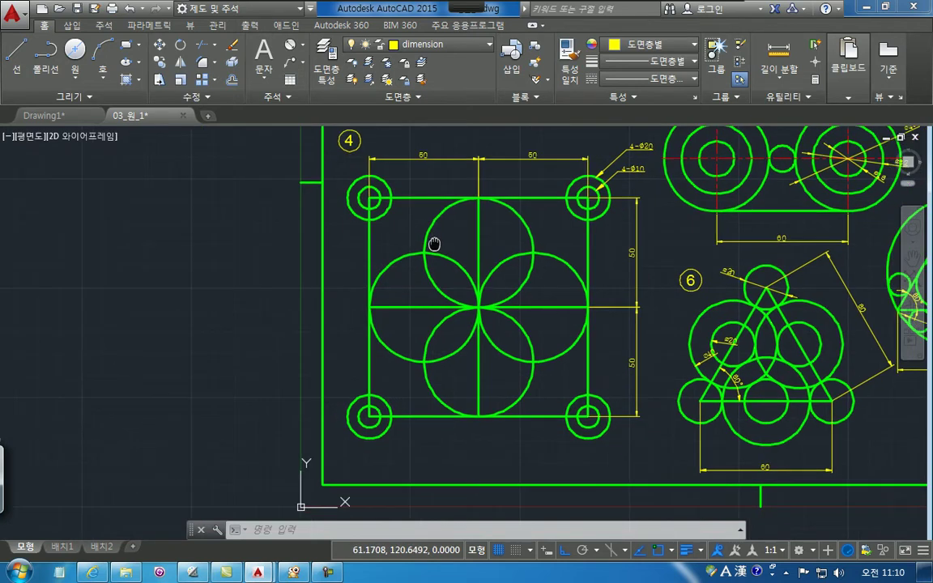
pyautogui.moveTo(511, 281); pyautogui.dragTo(465, 290, button='middle')
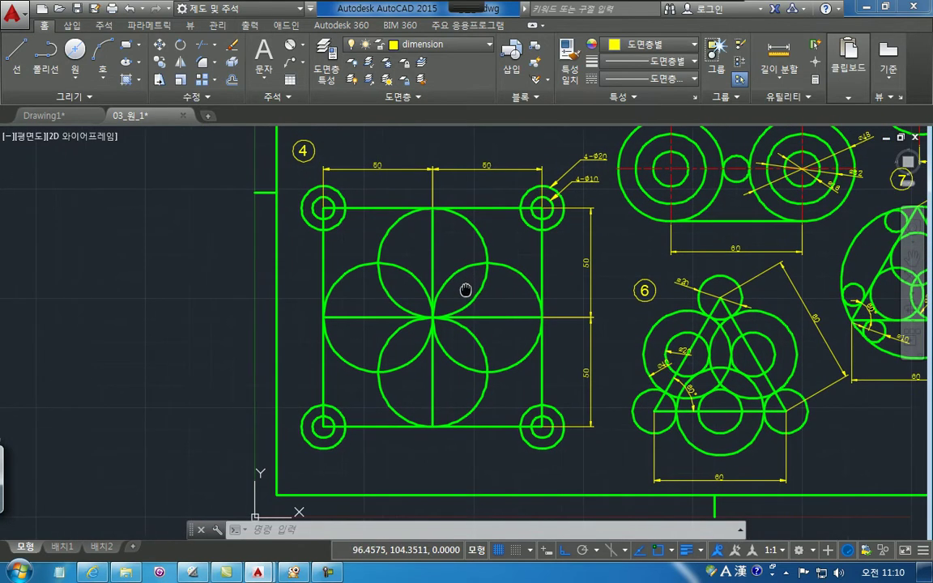
pyautogui.click(367, 209)
pyautogui.press('Escape')
pyautogui.press('Escape')
pyautogui.press('Escape')
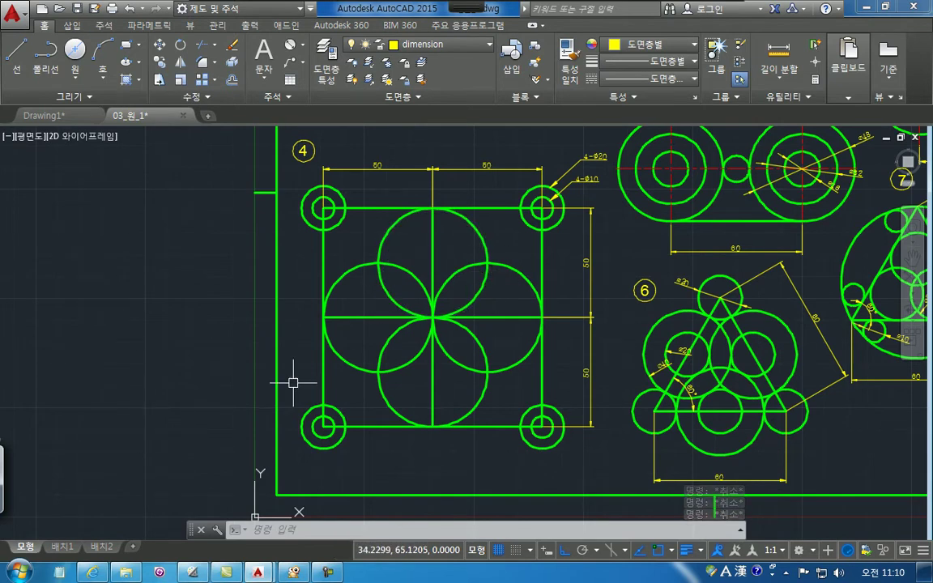
# In Drawing1, delete the lower rounded square together with its four corner circles
pyautogui.click(72, 115)
pyautogui.scroll(-3, 304, 274)
pyautogui.moveTo(188, 414)
pyautogui.mouseDown(button='middle')
pyautogui.moveTo(365, 290)
pyautogui.moveTo(414, 209)
pyautogui.moveTo(380, 269)
pyautogui.moveTo(318, 322)
pyautogui.moveTo(325, 308)
pyautogui.mouseUp(button='middle')
pyautogui.click(364, 306)
pyautogui.click(205, 199)
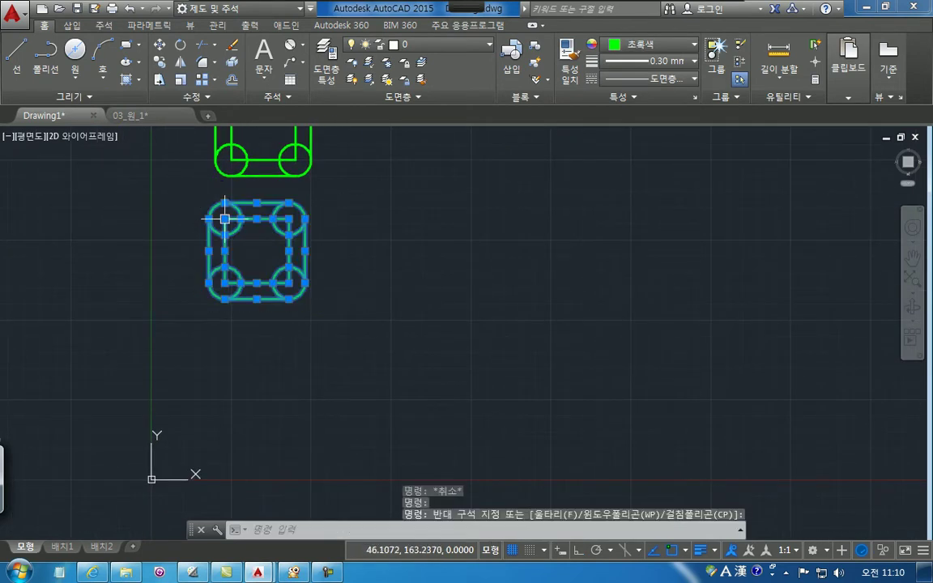
pyautogui.press('Delete')
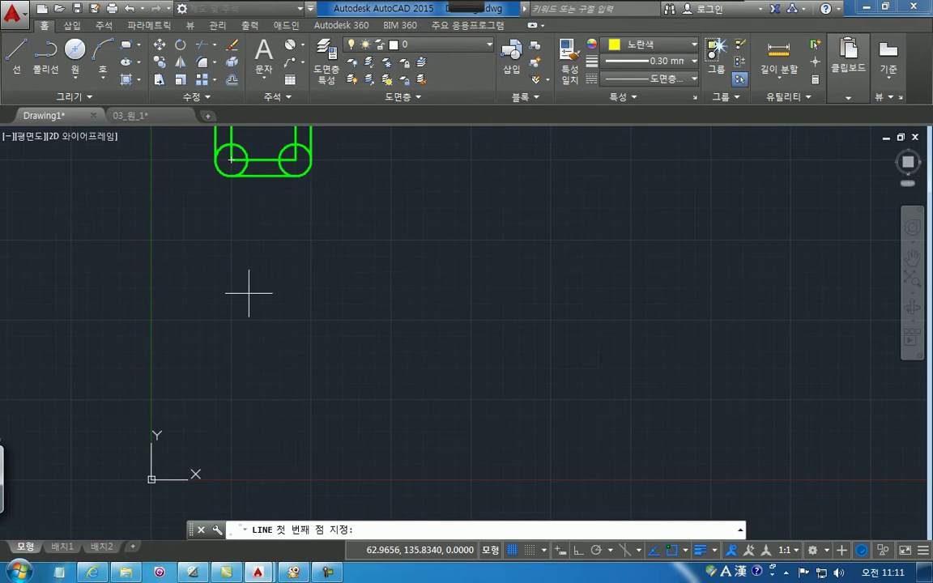
# Cancel the yellow line and set the current object colour to green (초록색)
pyautogui.click(241, 406)
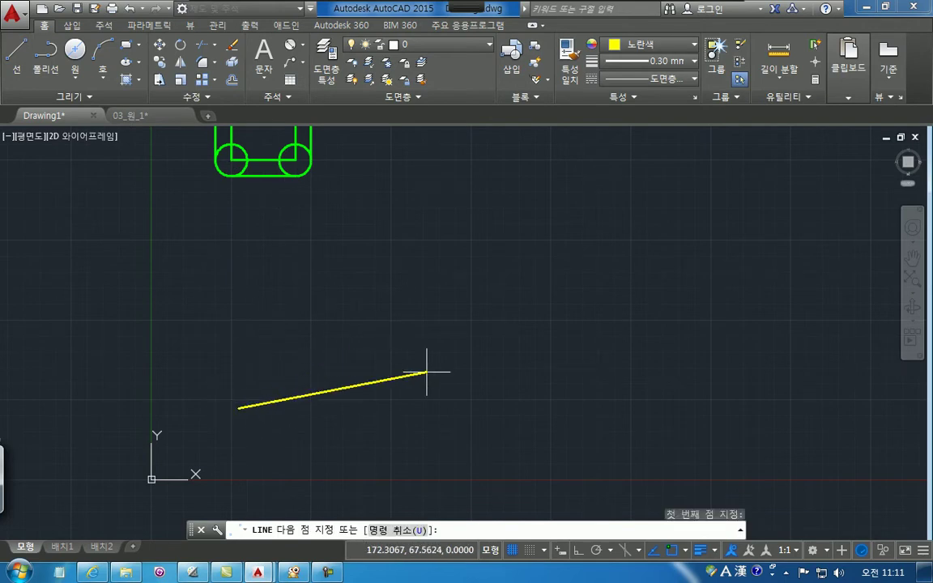
pyautogui.press('Escape')
pyautogui.click(645, 44)
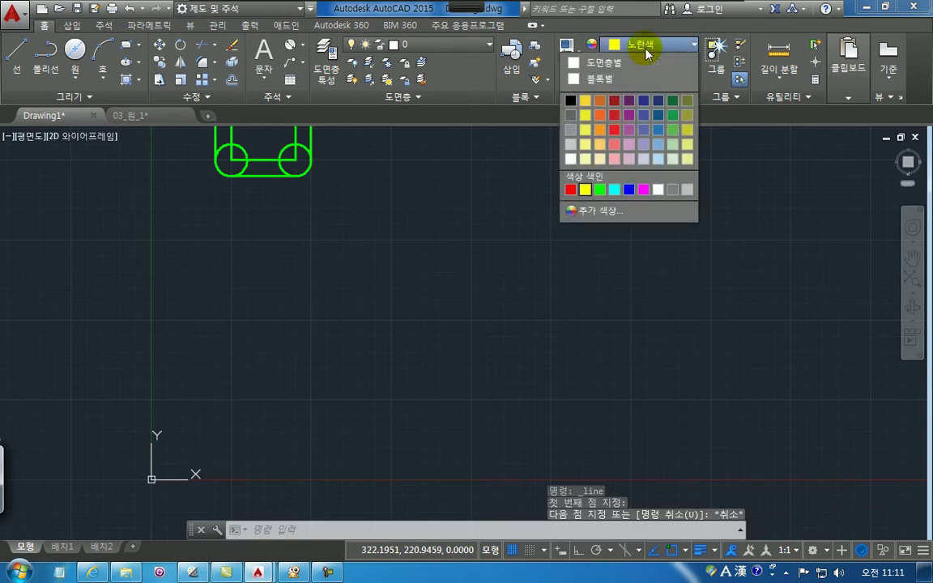
pyautogui.click(604, 190)
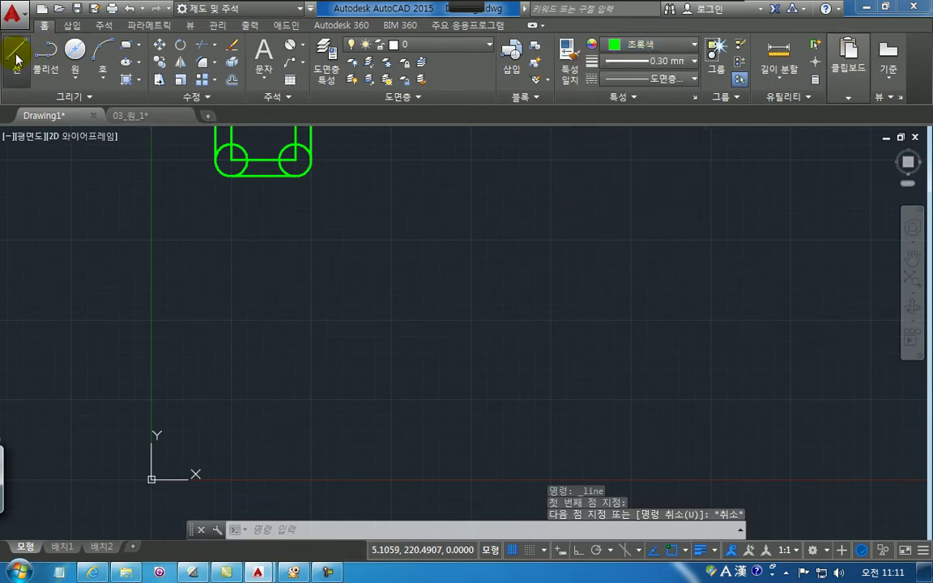
# Turn on ortho mode and draw a green square with 100-unit sides using Line, below the remaining rounded square
pyautogui.click(16, 49)
pyautogui.click(226, 400)
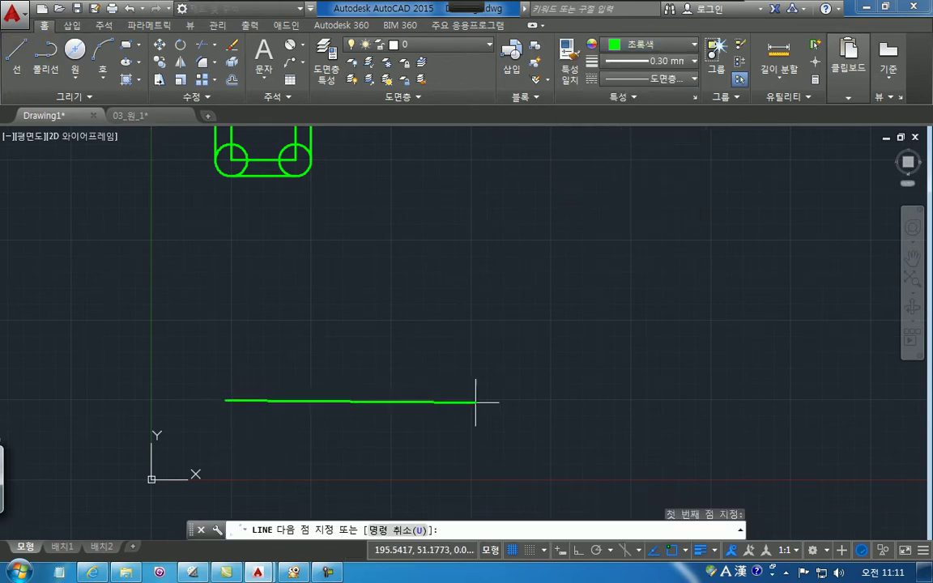
pyautogui.click(578, 550)
pyautogui.write('100')
pyautogui.press('Return')
pyautogui.write('100')
pyautogui.press('Return')
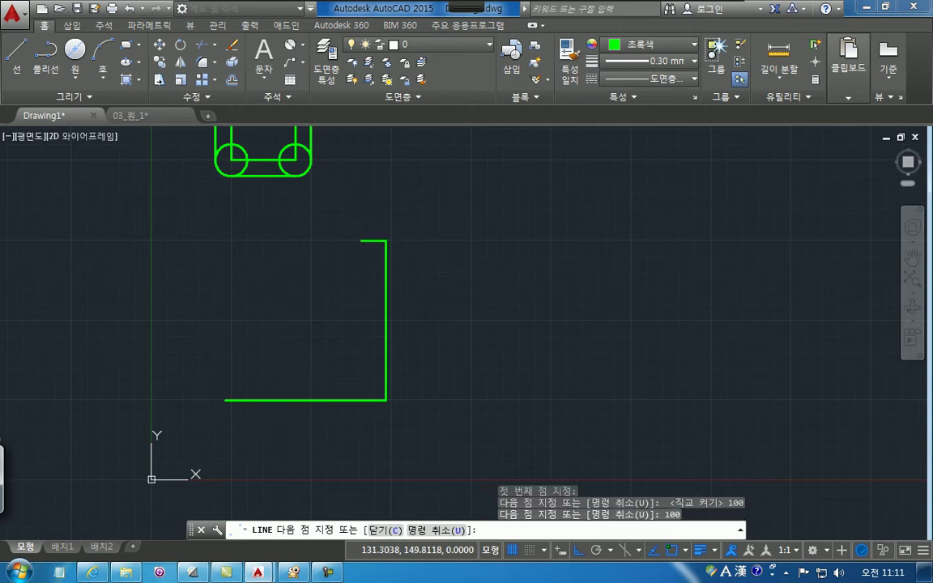
pyautogui.write('100')
pyautogui.press('Return')
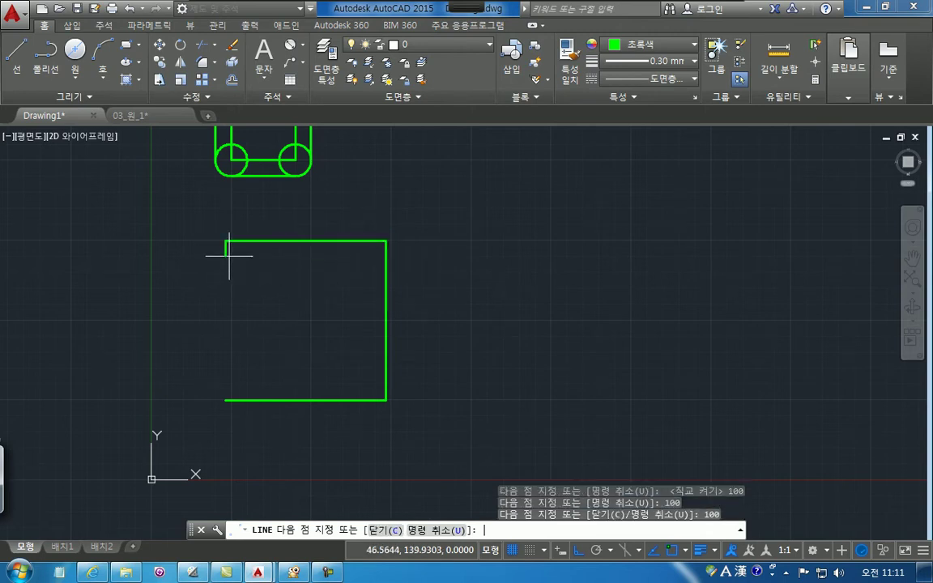
pyautogui.press('Escape')
pyautogui.press('Escape')
pyautogui.press('Escape')
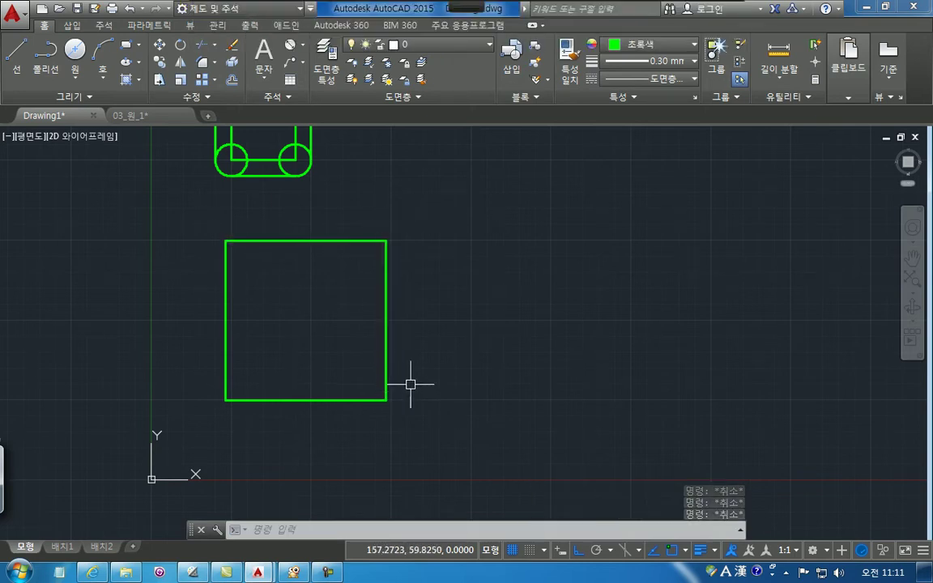
# Erase all four lines of the 100-unit square
pyautogui.scroll(2, 336, 373)
pyautogui.moveTo(354, 359); pyautogui.dragTo(399, 362, button='middle')
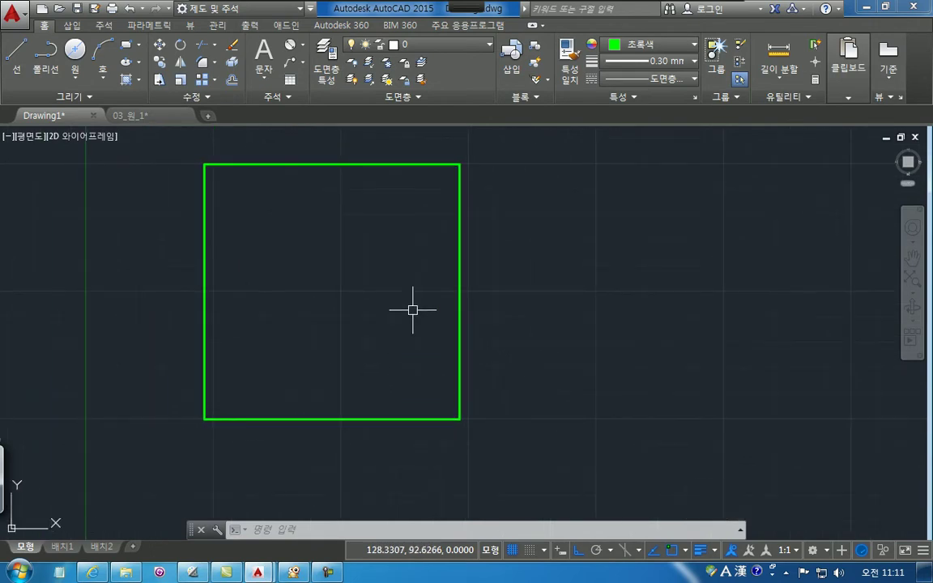
pyautogui.write('e')
pyautogui.press('Return')
pyautogui.click(490, 437)
pyautogui.click(193, 147)
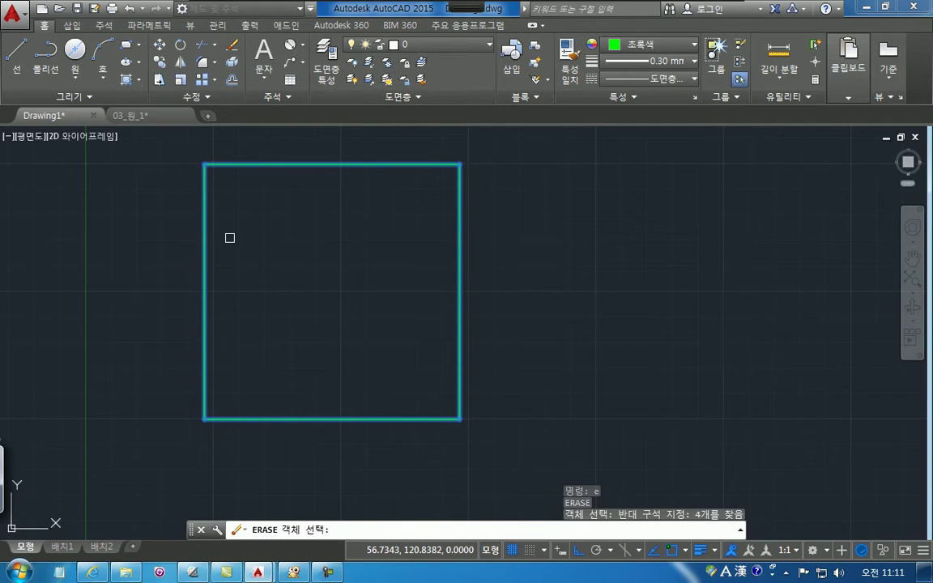
pyautogui.press('Return')
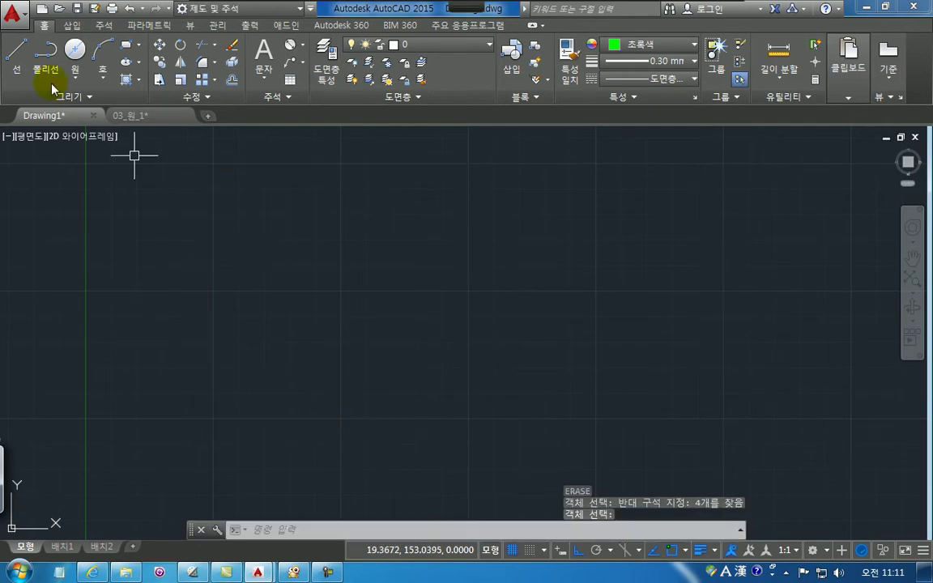
# Start the Line command, then handwrite "① 선" below its icon, "② 임의의 점" at a start point and "③ 직교 ON" pointing to ortho mode
pyautogui.click(17, 55)
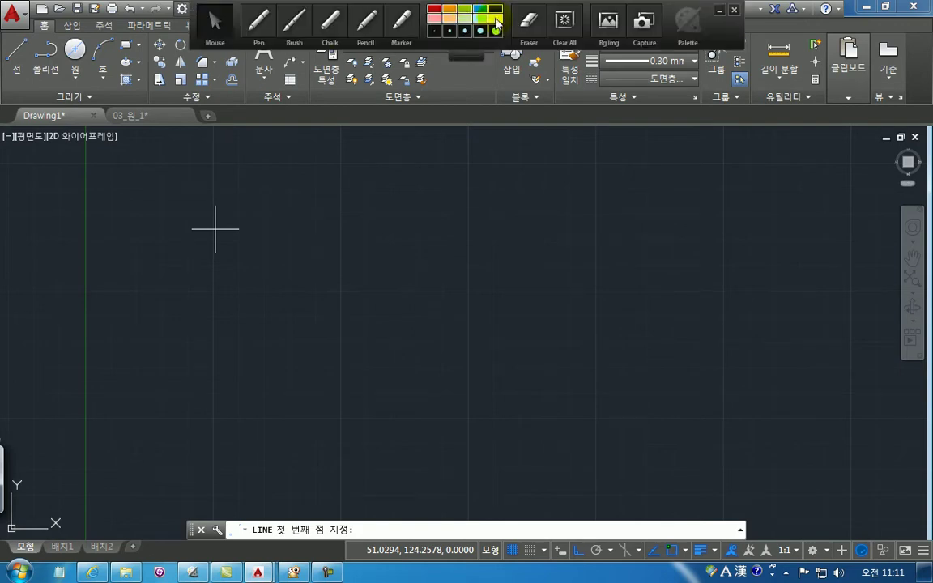
pyautogui.moveTo(1, 71)
pyautogui.mouseDown()
pyautogui.moveTo(2, 47)
pyautogui.moveTo(19, 103)
pyautogui.moveTo(45, 86)
pyautogui.moveTo(52, 102)
pyautogui.mouseUp()
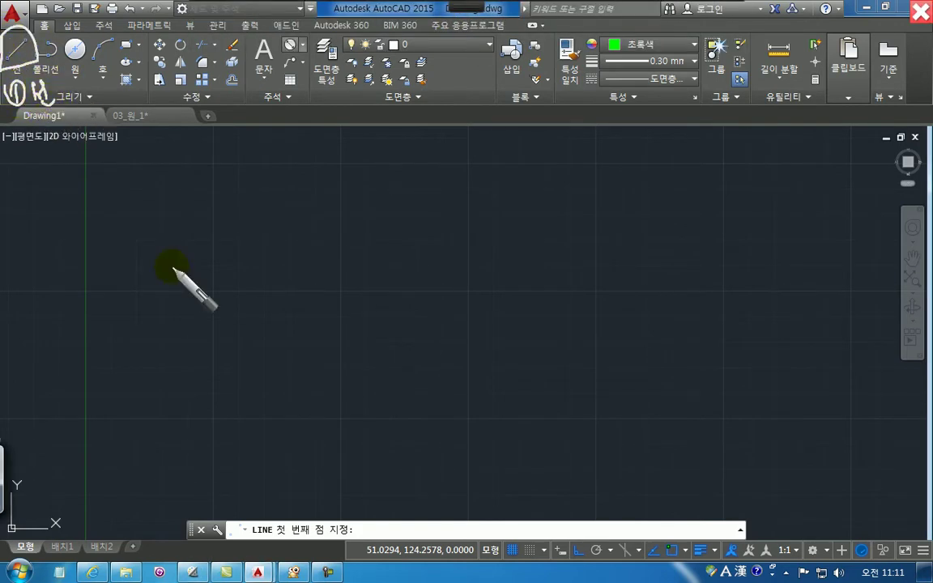
pyautogui.click(294, 414)
pyautogui.moveTo(281, 449)
pyautogui.mouseDown()
pyautogui.moveTo(283, 466)
pyautogui.moveTo(303, 446)
pyautogui.mouseUp()
pyautogui.moveTo(311, 439)
pyautogui.mouseDown()
pyautogui.moveTo(313, 460)
pyautogui.moveTo(329, 468)
pyautogui.moveTo(346, 441)
pyautogui.moveTo(401, 444)
pyautogui.mouseUp()
pyautogui.click(408, 445)
pyautogui.moveTo(570, 545)
pyautogui.mouseDown()
pyautogui.moveTo(597, 546)
pyautogui.moveTo(622, 484)
pyautogui.moveTo(645, 494)
pyautogui.moveTo(652, 485)
pyautogui.moveTo(705, 486)
pyautogui.moveTo(744, 460)
pyautogui.mouseUp()
pyautogui.click(757, 464)
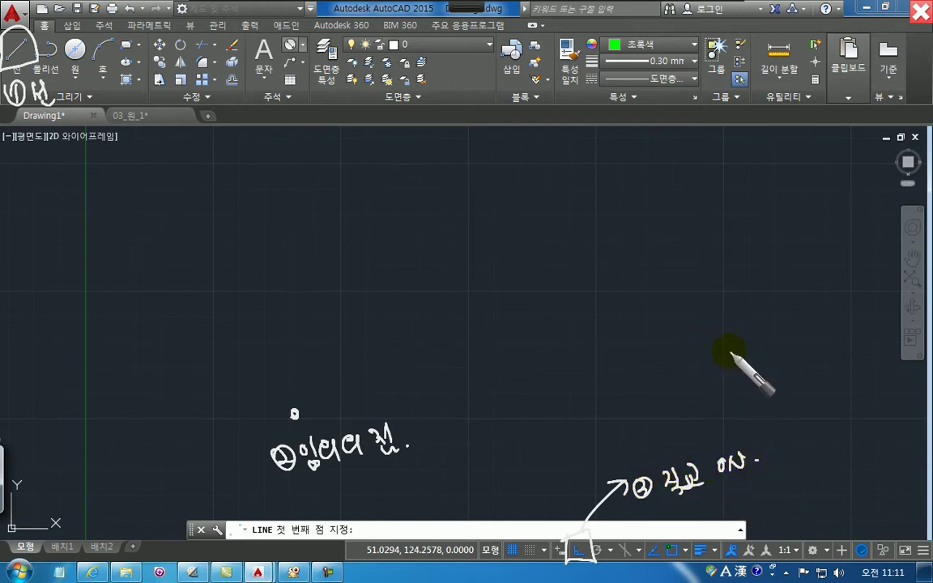
# Sketch arrows for the square's bottom and right sides, handwriting "④ 마우스 방향 ⑤ 100 ↵" and "⑥ 마우스 방향 ⑦ 100 ↵"
pyautogui.moveTo(312, 411)
pyautogui.mouseDown()
pyautogui.moveTo(484, 412)
pyautogui.moveTo(478, 417)
pyautogui.mouseUp()
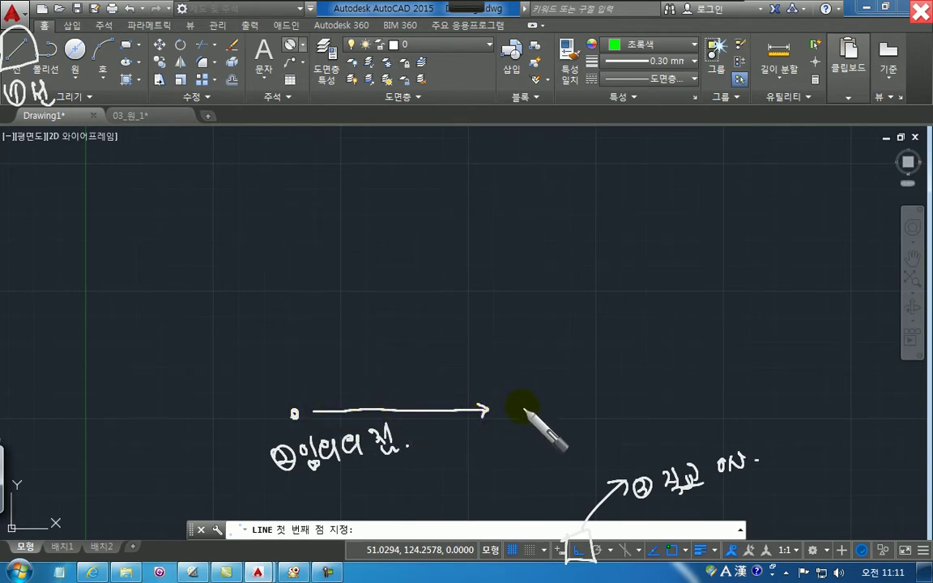
pyautogui.moveTo(544, 402)
pyautogui.mouseDown()
pyautogui.moveTo(536, 399)
pyautogui.moveTo(557, 405)
pyautogui.moveTo(635, 380)
pyautogui.moveTo(668, 385)
pyautogui.moveTo(665, 396)
pyautogui.moveTo(693, 387)
pyautogui.moveTo(772, 397)
pyautogui.mouseUp()
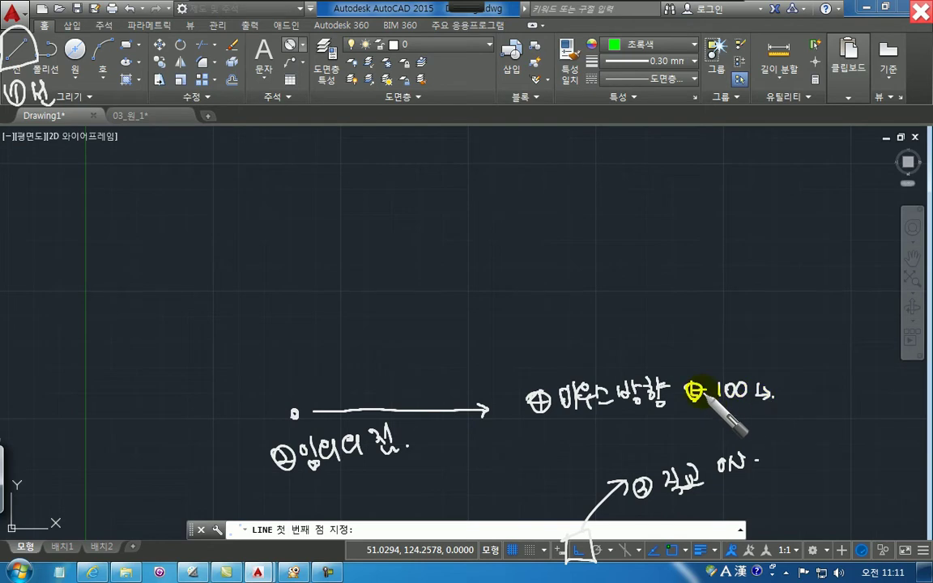
pyautogui.moveTo(484, 397); pyautogui.dragTo(485, 258)
pyautogui.moveTo(471, 180)
pyautogui.mouseDown()
pyautogui.moveTo(477, 202)
pyautogui.moveTo(472, 193)
pyautogui.moveTo(541, 199)
pyautogui.moveTo(551, 191)
pyautogui.moveTo(565, 199)
pyautogui.moveTo(590, 198)
pyautogui.moveTo(598, 183)
pyautogui.moveTo(668, 186)
pyautogui.mouseUp()
pyautogui.click(675, 185)
# Sketch the top and left side arrows with "⑧ 마우스 방향 ⑨ 100 ↵" and "⑩ 닫기 ↵", then leave annotation mode
pyautogui.click(484, 388)
pyautogui.moveTo(484, 389)
pyautogui.mouseDown()
pyautogui.moveTo(483, 246)
pyautogui.moveTo(302, 242)
pyautogui.moveTo(298, 209)
pyautogui.moveTo(357, 193)
pyautogui.moveTo(369, 170)
pyautogui.moveTo(377, 189)
pyautogui.moveTo(411, 152)
pyautogui.moveTo(459, 158)
pyautogui.mouseUp()
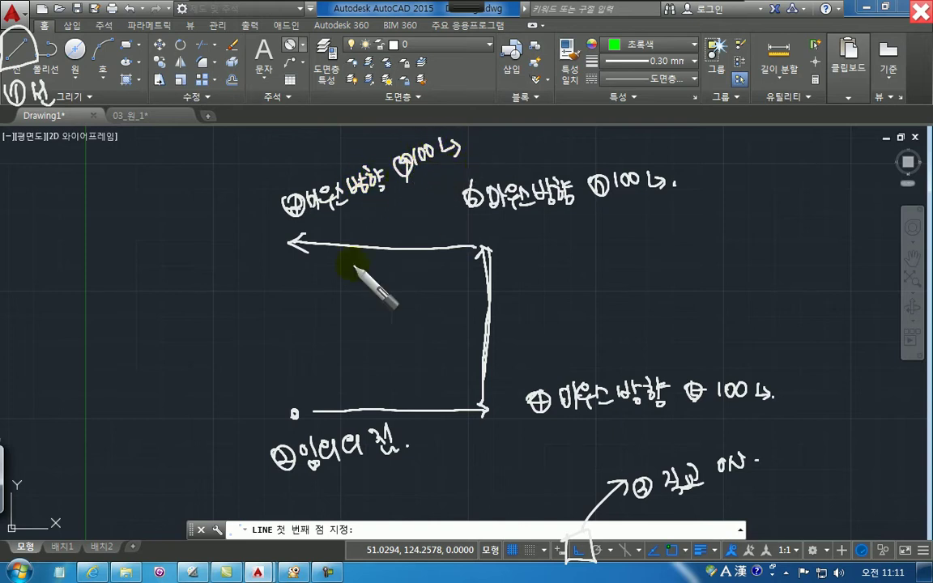
pyautogui.moveTo(293, 256)
pyautogui.mouseDown()
pyautogui.moveTo(291, 397)
pyautogui.moveTo(299, 387)
pyautogui.mouseUp()
pyautogui.moveTo(208, 306)
pyautogui.mouseDown()
pyautogui.moveTo(219, 316)
pyautogui.moveTo(209, 314)
pyautogui.moveTo(241, 293)
pyautogui.moveTo(243, 302)
pyautogui.moveTo(240, 291)
pyautogui.moveTo(277, 261)
pyautogui.mouseUp()
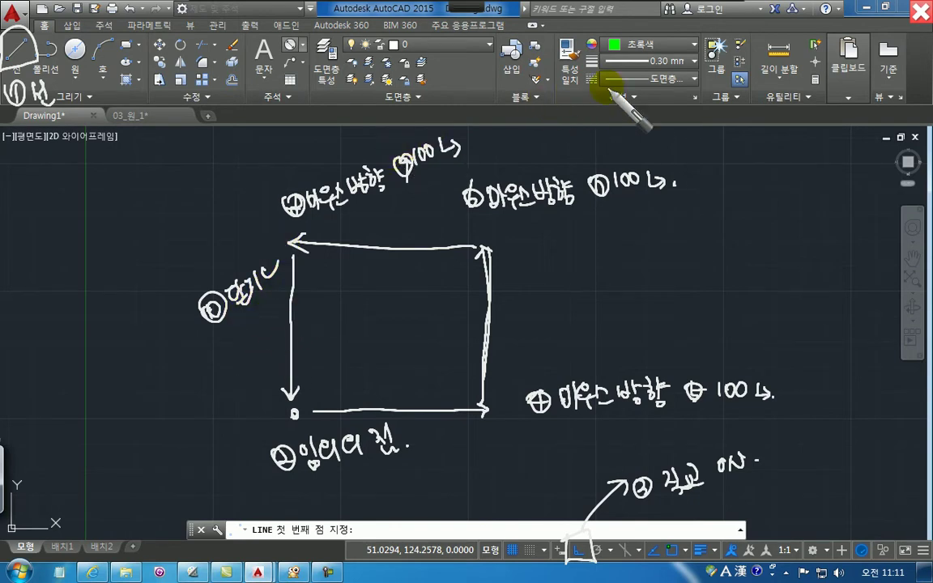
pyautogui.click(921, 11)
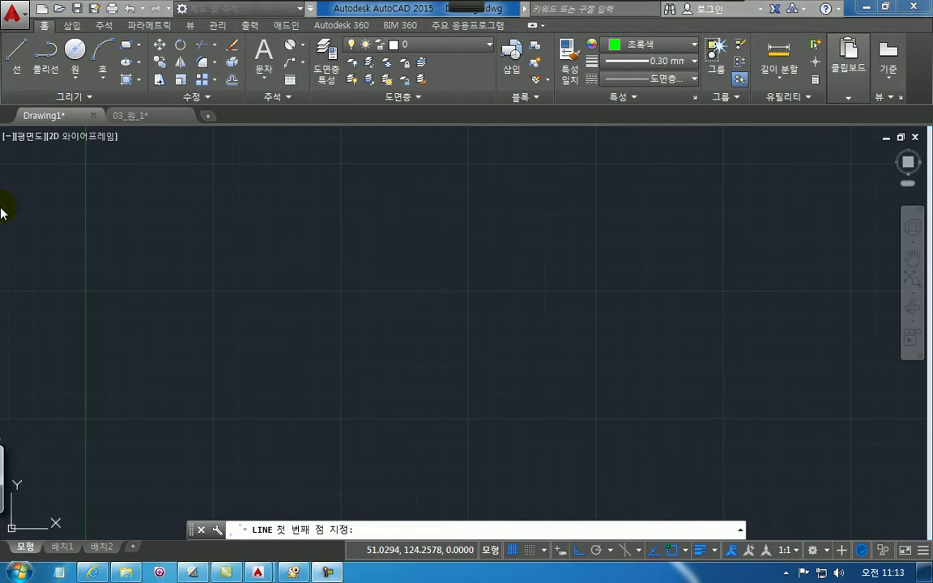
# Draw a square from an arbitrary start point with three 100-unit segments going right, up and left, and close it
pyautogui.click(313, 399)
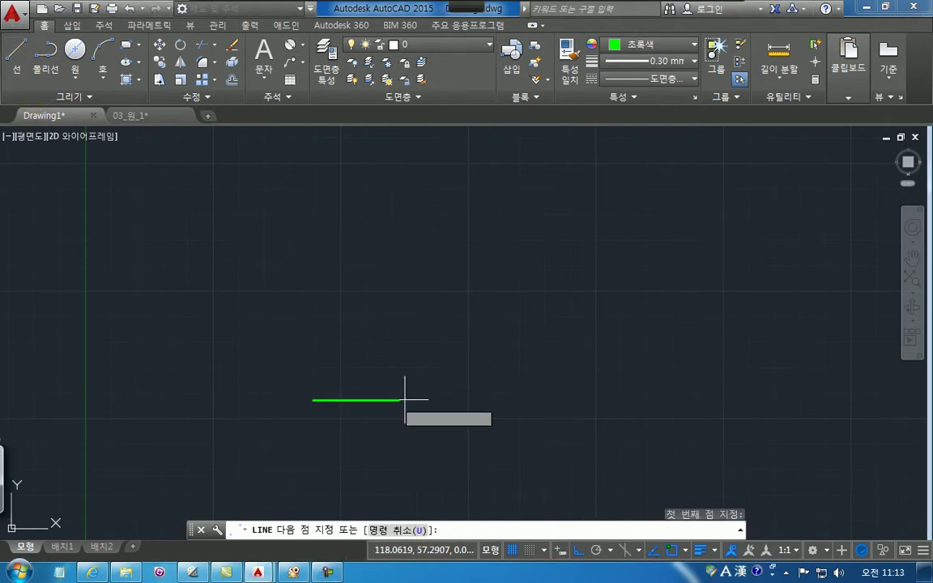
pyautogui.write('100')
pyautogui.press('Return')
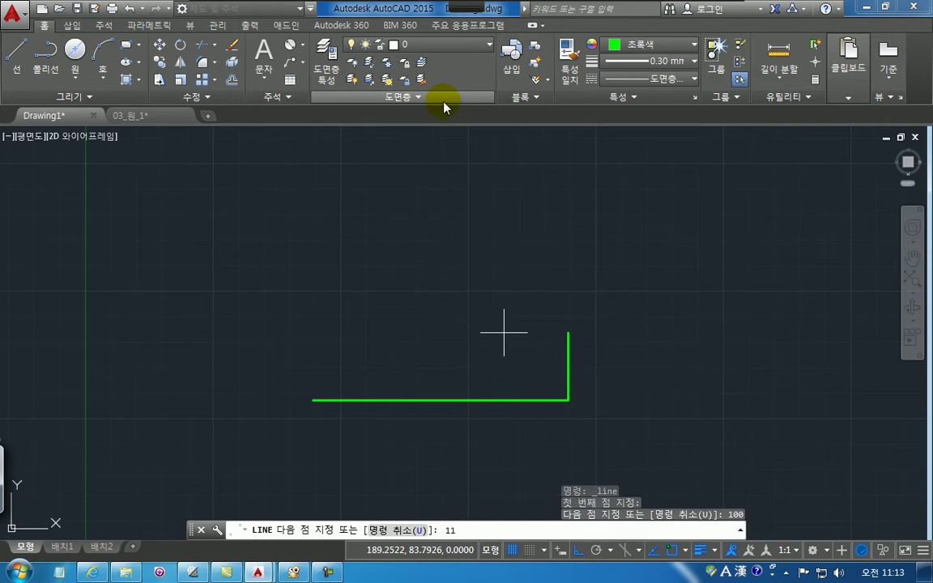
pyautogui.write('100')
pyautogui.press('Return')
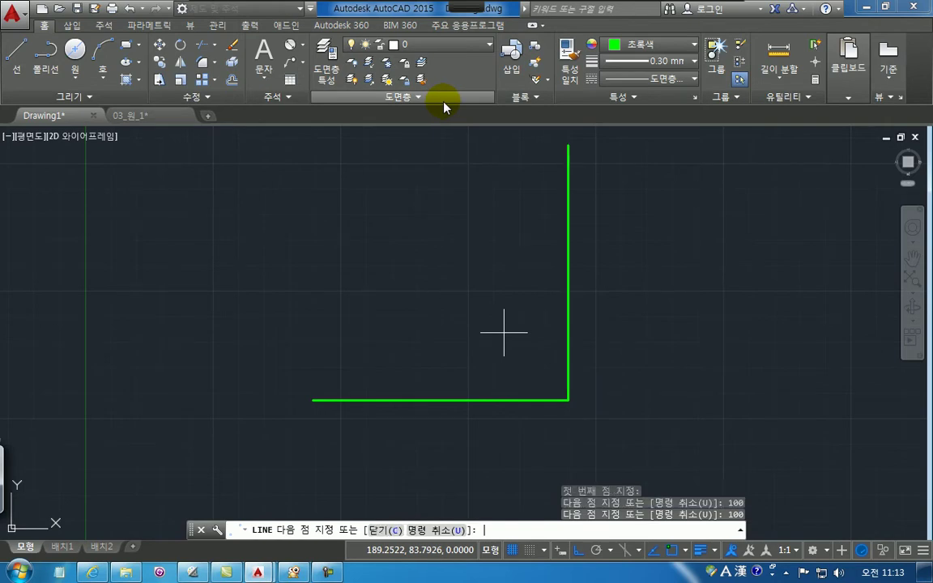
pyautogui.write('1')
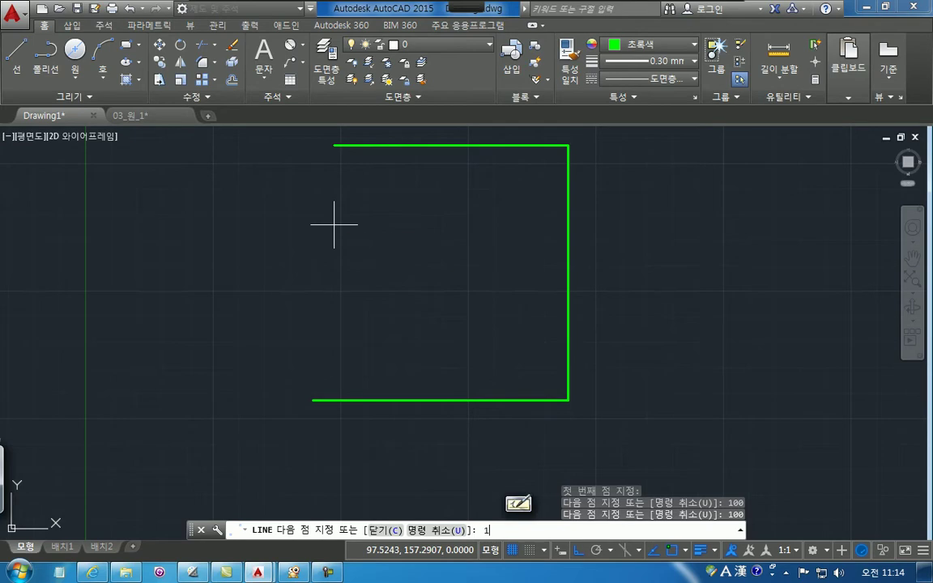
pyautogui.write('00')
pyautogui.press('Return')
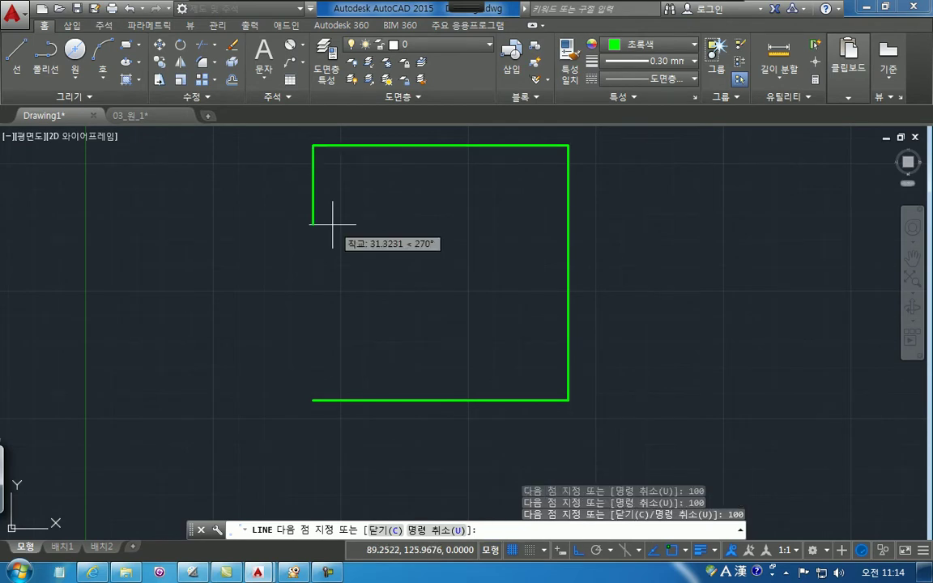
pyautogui.write('c')
pyautogui.press('Return')
pyautogui.moveTo(415, 245); pyautogui.dragTo(342, 298, button='middle')
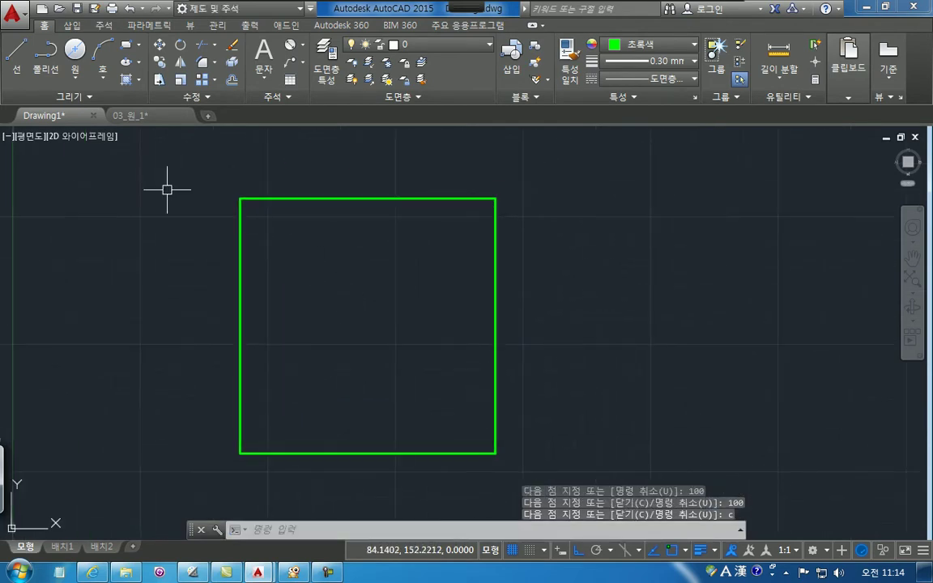
# Draw a horizontal line from the midpoint of the square's left side to the midpoint of its right side
pyautogui.click(16, 68)
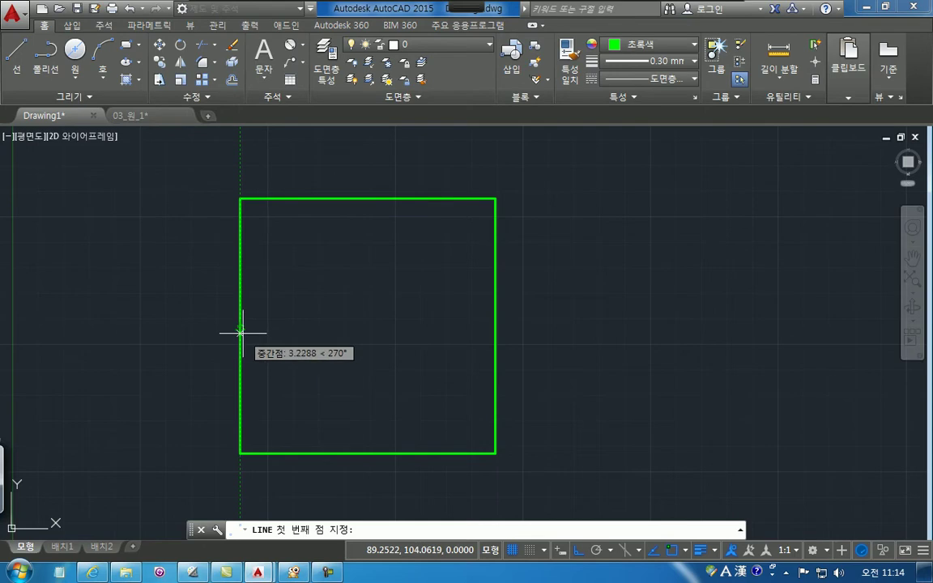
pyautogui.click(239, 326)
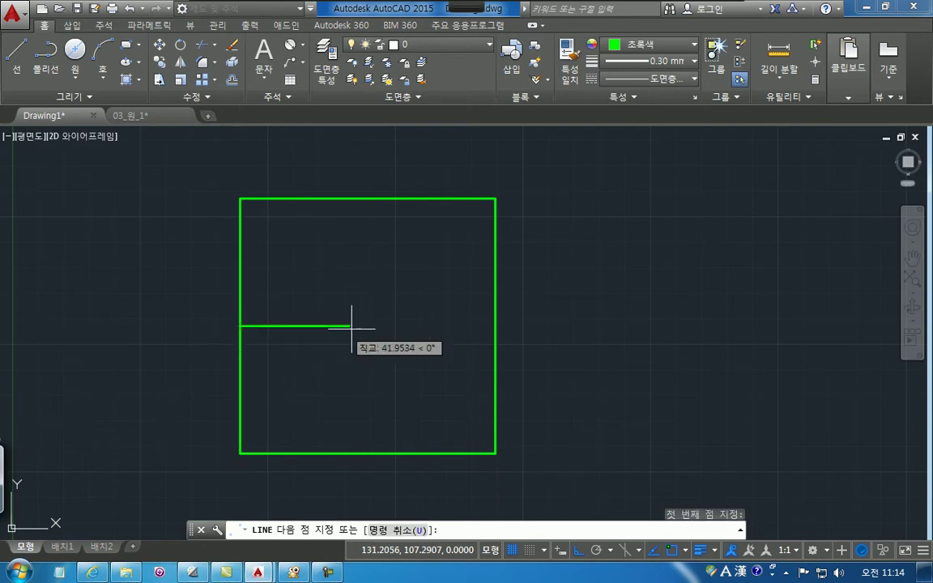
pyautogui.click(495, 327)
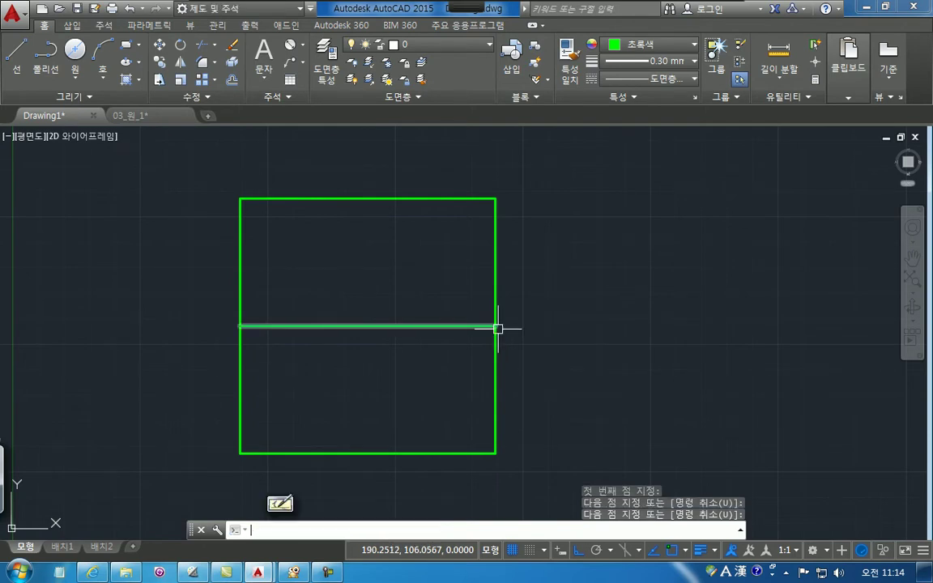
pyautogui.click(499, 328)
pyautogui.press('Return')
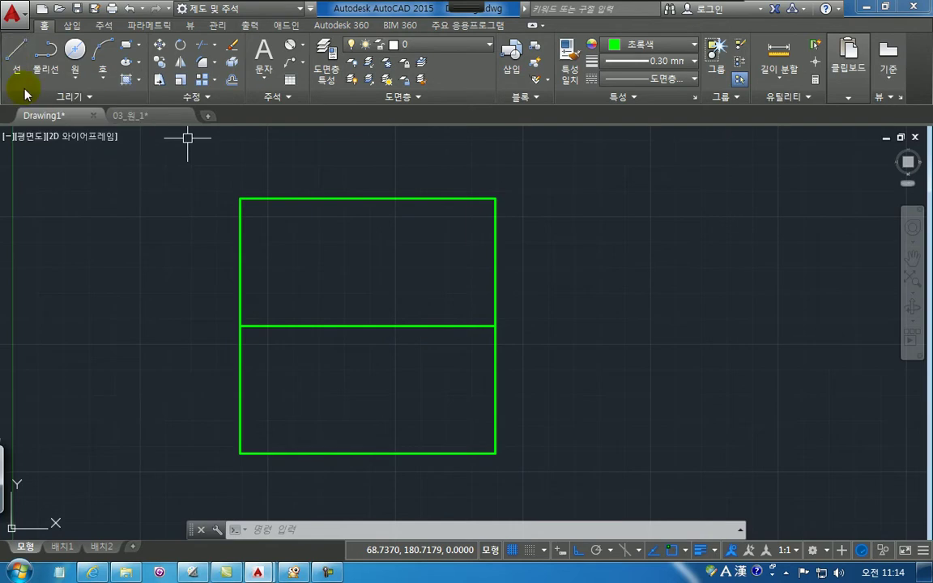
# Draw a vertical line from the midpoint of the square's top side to the midpoint of its bottom side
pyautogui.write('l')
pyautogui.press('Return')
pyautogui.click(369, 198)
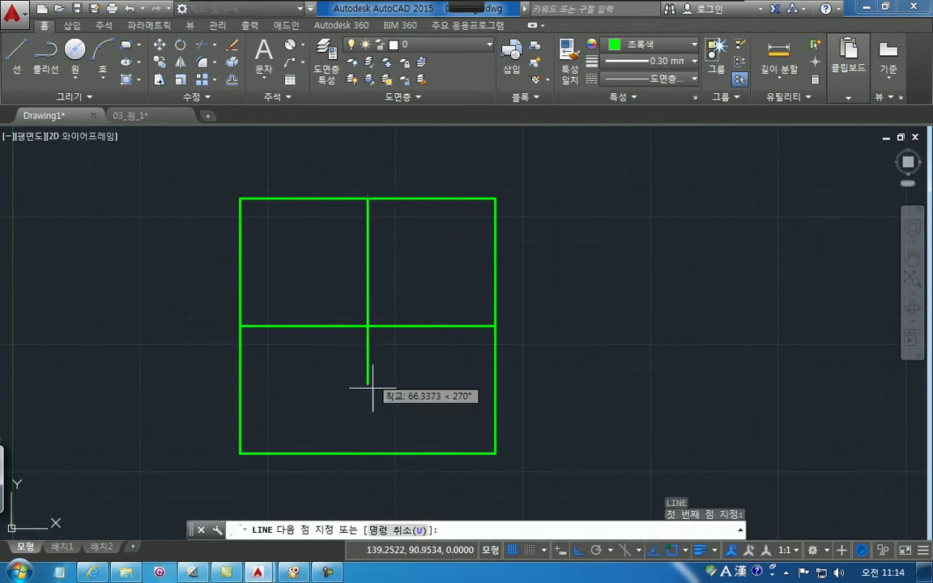
pyautogui.click(368, 454)
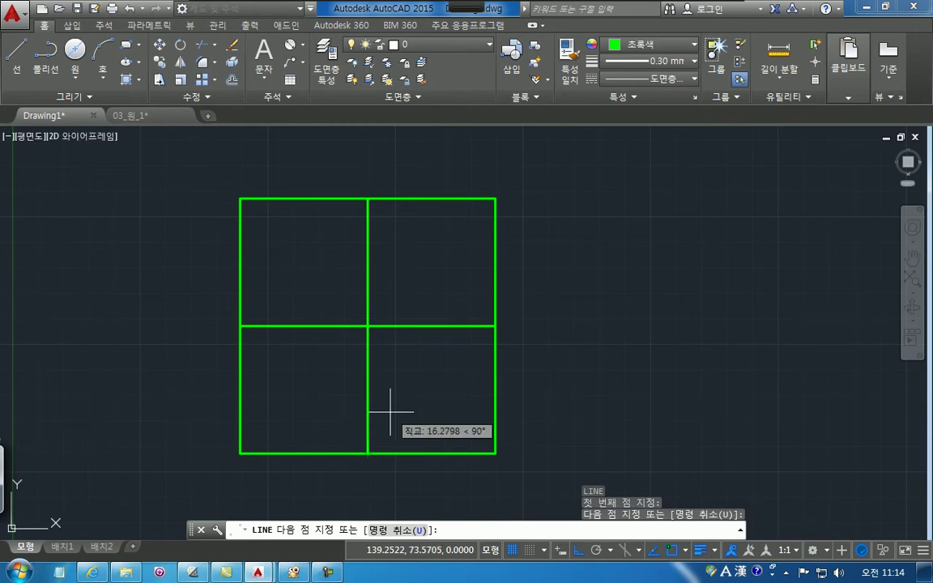
pyautogui.press('Return')
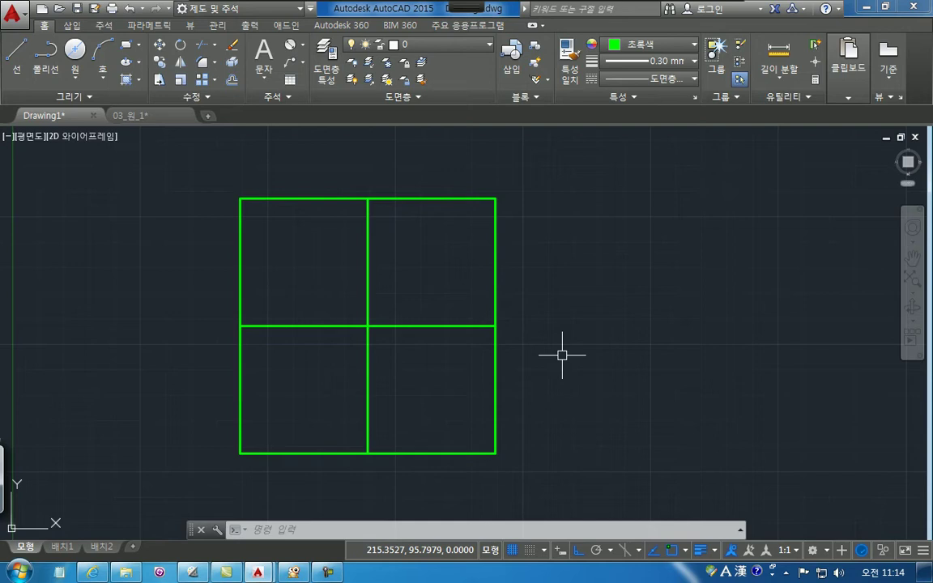
pyautogui.click(159, 572)
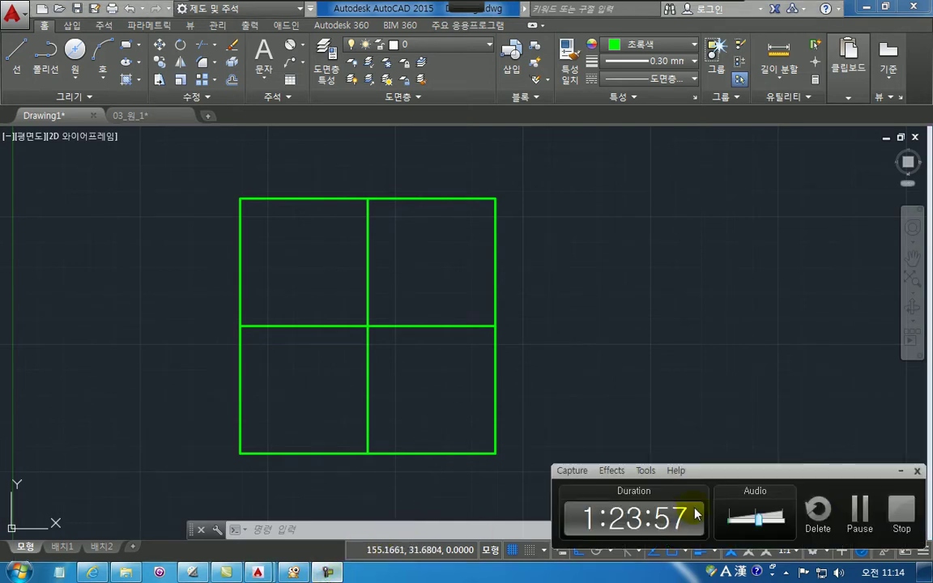
pyautogui.click(858, 512)
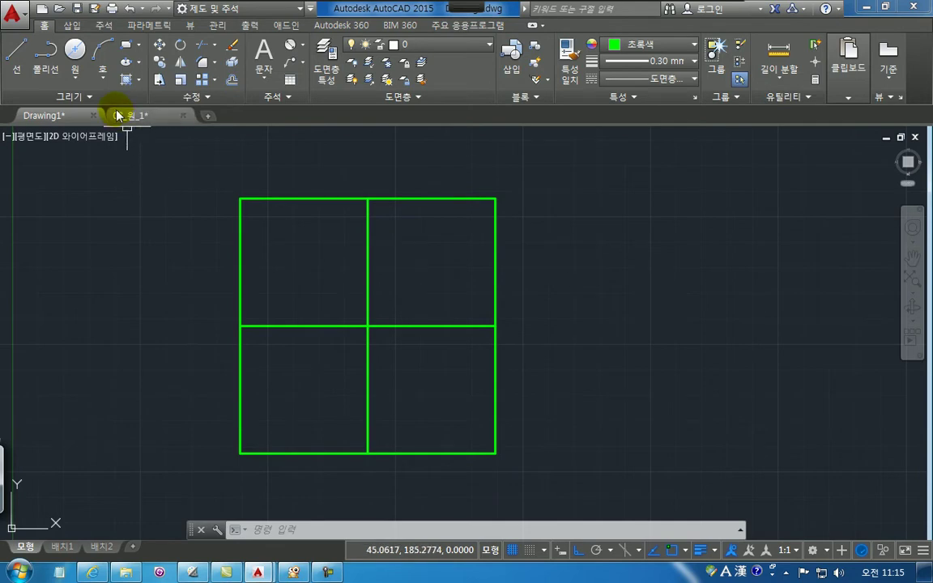
# Show the circle creation methods, switch to the 알씨 image viewer, then circle the 2점 method in white and sketch an arrow from it
pyautogui.click(79, 77)
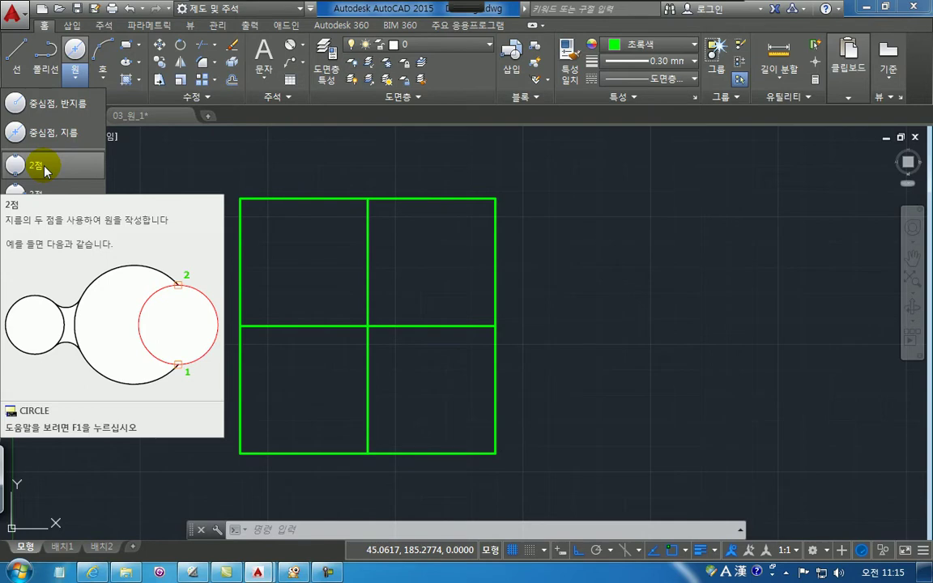
pyautogui.click(294, 571)
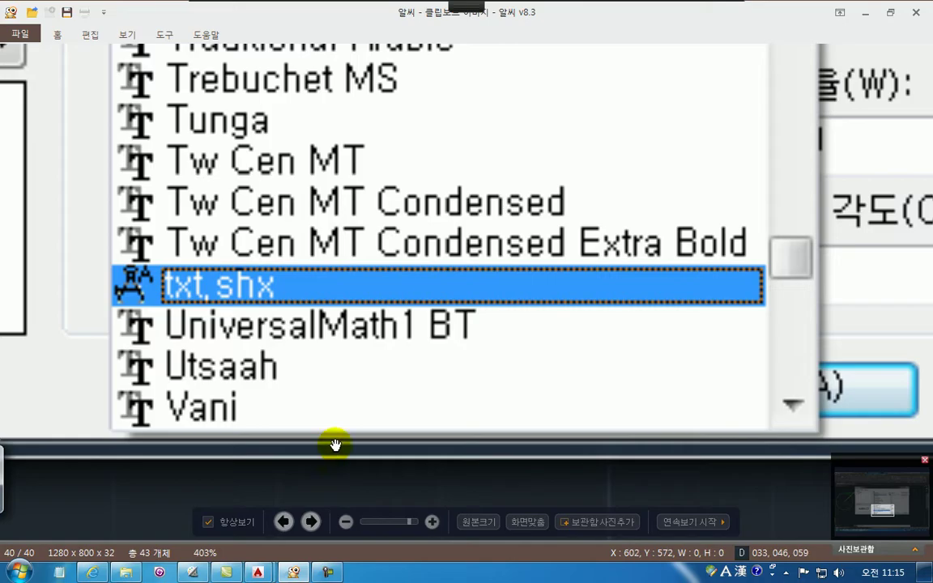
pyautogui.moveTo(476, 6)
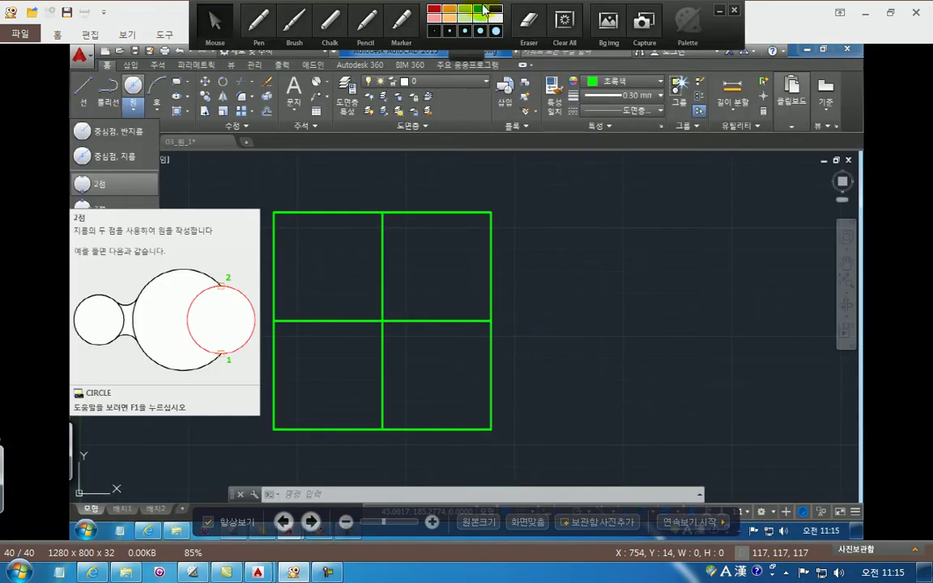
pyautogui.click(500, 26)
pyautogui.moveTo(96, 201)
pyautogui.mouseDown()
pyautogui.moveTo(73, 183)
pyautogui.moveTo(161, 187)
pyautogui.moveTo(179, 177)
pyautogui.moveTo(172, 185)
pyautogui.mouseUp()
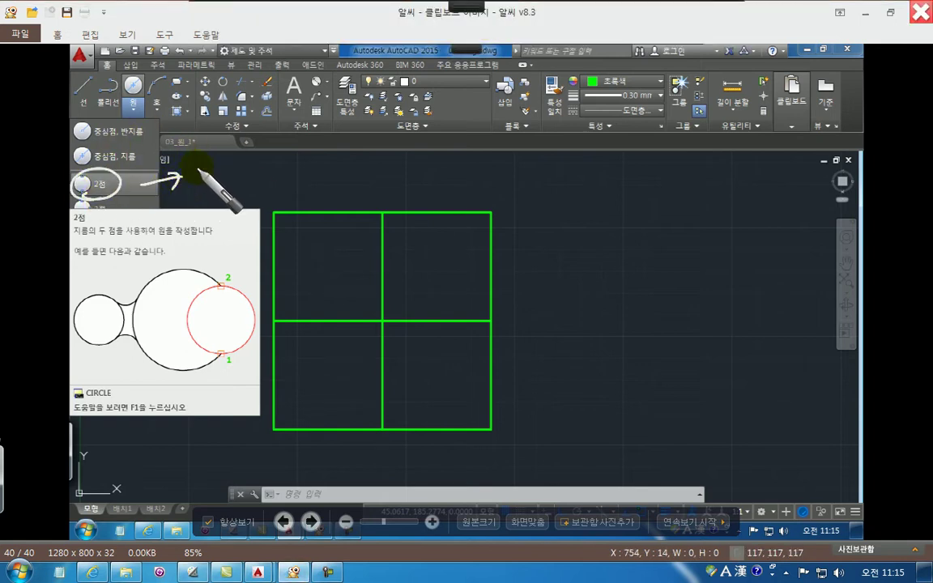
# Handwrite an underlined "2점지정" and a boxed "지름" beside the arrow, then leave annotation mode and return to AutoCAD
pyautogui.moveTo(195, 170)
pyautogui.mouseDown()
pyautogui.moveTo(196, 185)
pyautogui.moveTo(211, 181)
pyautogui.mouseUp()
pyautogui.moveTo(207, 165)
pyautogui.mouseDown()
pyautogui.moveTo(215, 179)
pyautogui.moveTo(250, 190)
pyautogui.moveTo(242, 161)
pyautogui.moveTo(257, 184)
pyautogui.moveTo(257, 172)
pyautogui.moveTo(273, 180)
pyautogui.mouseUp()
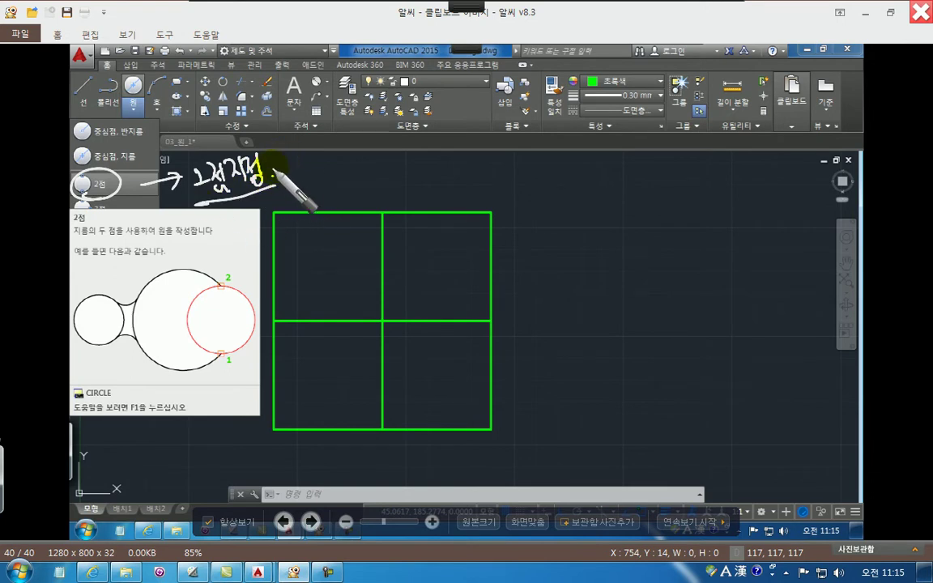
pyautogui.moveTo(274, 187)
pyautogui.mouseDown()
pyautogui.moveTo(302, 194)
pyautogui.moveTo(301, 203)
pyautogui.moveTo(312, 177)
pyautogui.moveTo(337, 197)
pyautogui.moveTo(337, 185)
pyautogui.mouseUp()
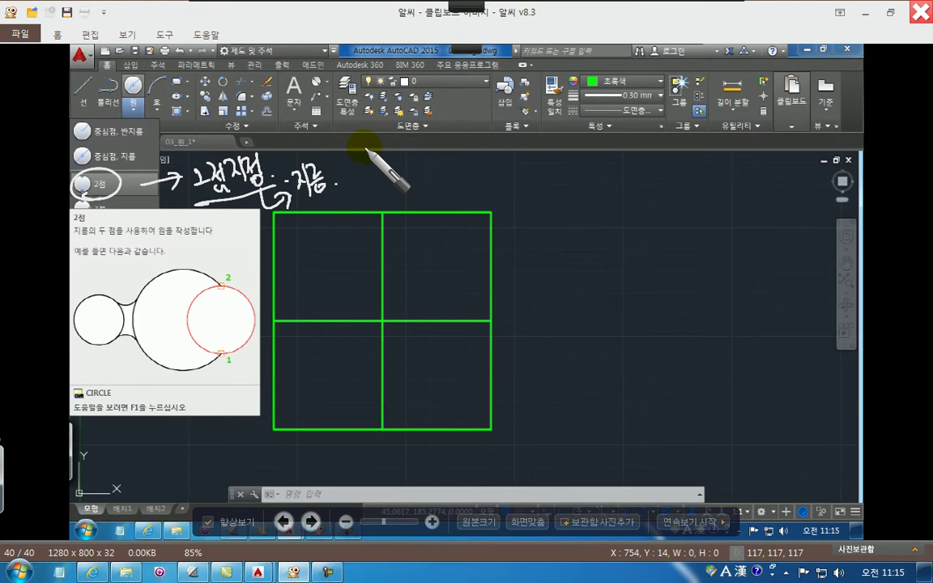
pyautogui.moveTo(326, 152)
pyautogui.mouseDown()
pyautogui.moveTo(336, 198)
pyautogui.moveTo(285, 162)
pyautogui.mouseUp()
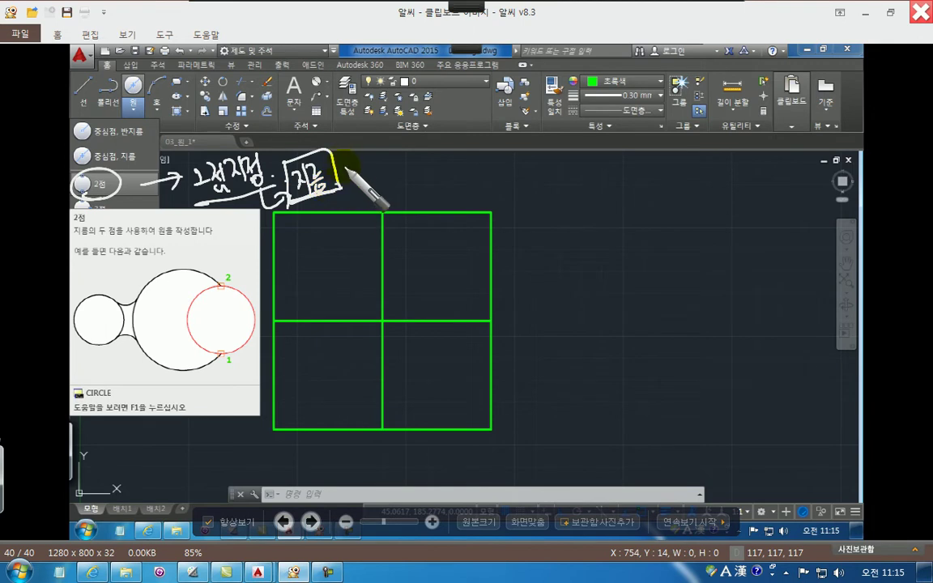
pyautogui.click(921, 11)
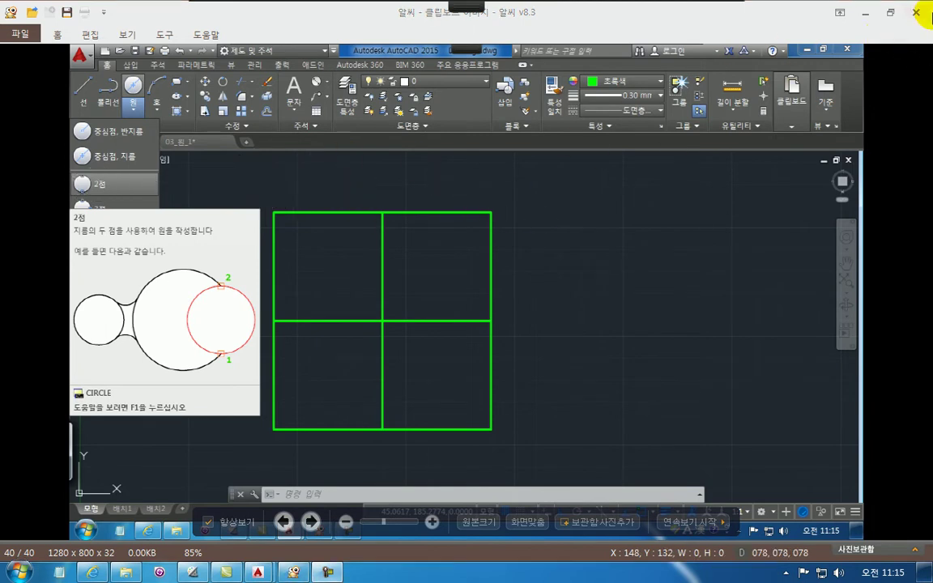
pyautogui.click(862, 14)
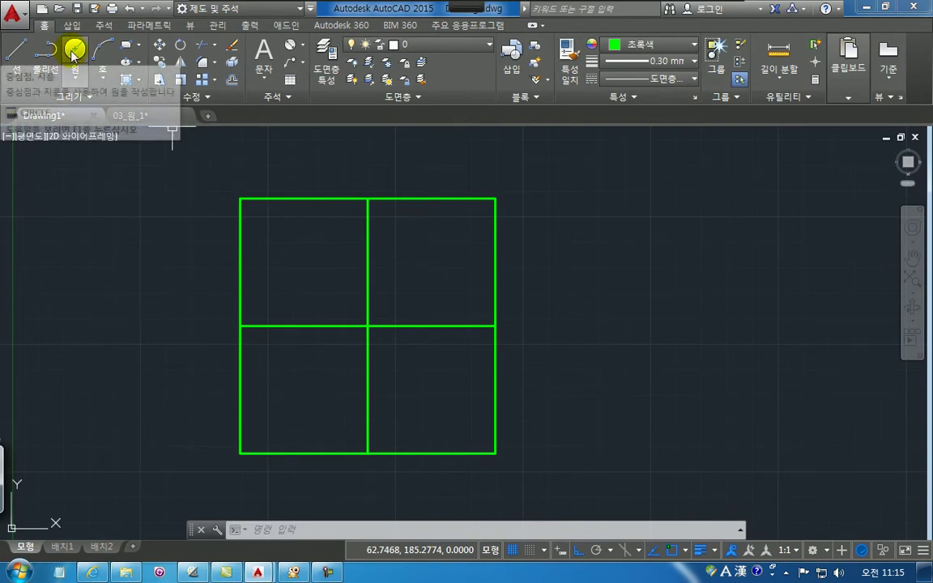
# Start a two-point circle with its first diameter endpoint at the midpoint of the square's left side
pyautogui.click(74, 77)
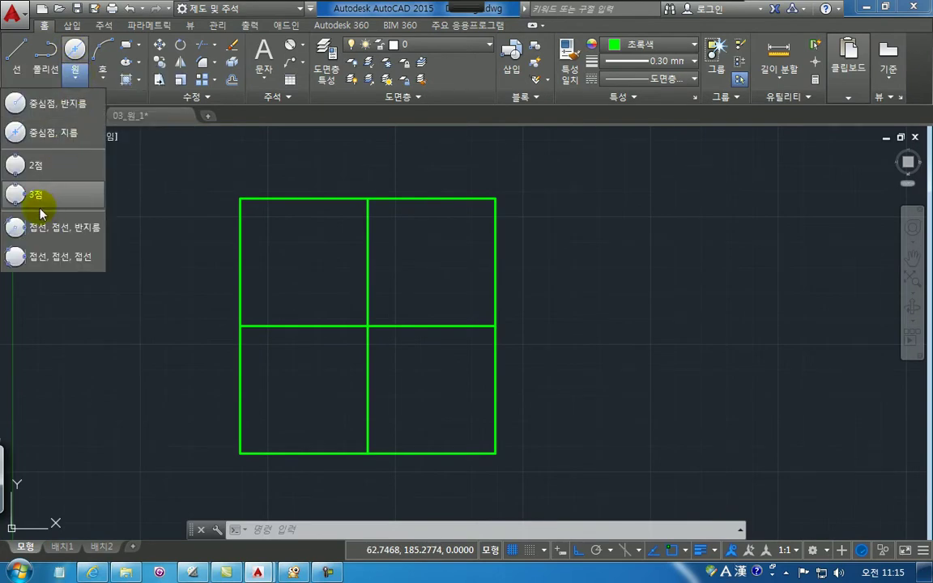
pyautogui.click(22, 171)
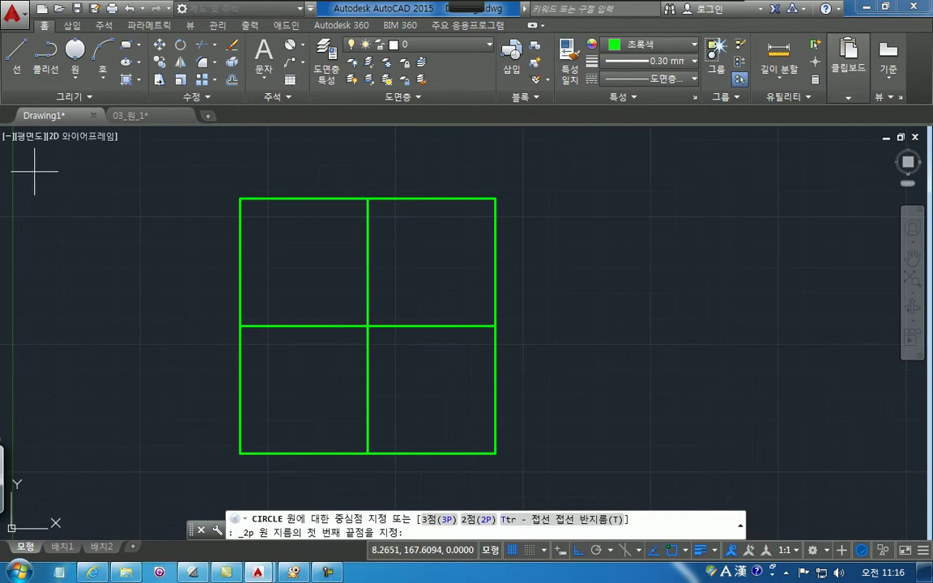
pyautogui.moveTo(127, 286); pyautogui.dragTo(138, 222, button='middle')
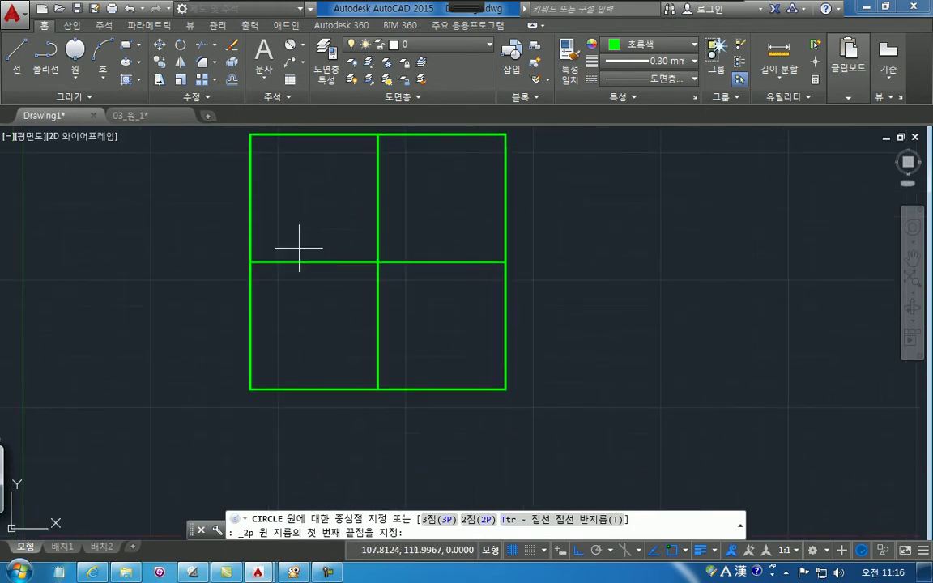
pyautogui.moveTo(308, 241); pyautogui.dragTo(289, 259, button='middle')
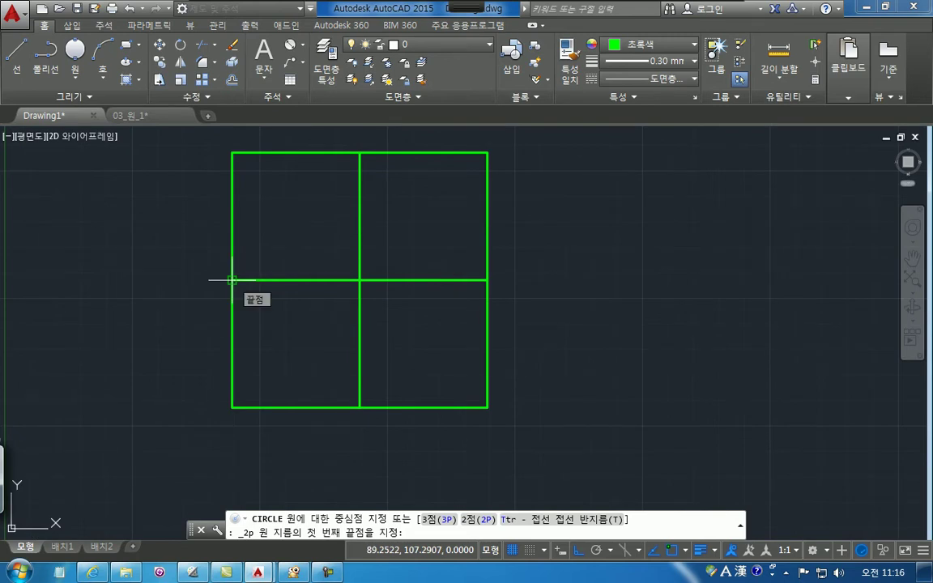
pyautogui.click(232, 281)
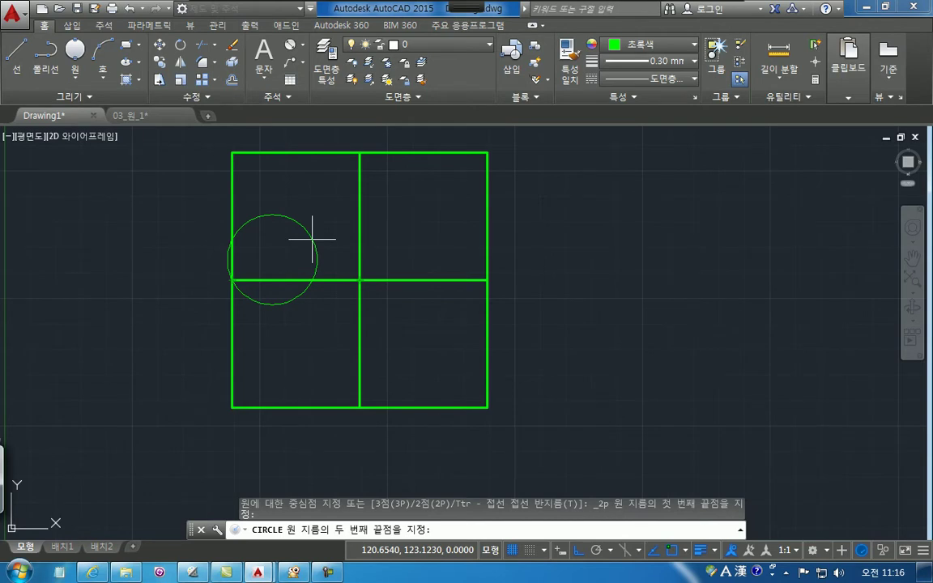
pyautogui.click(495, 22)
pyautogui.moveTo(302, 173); pyautogui.dragTo(293, 173)
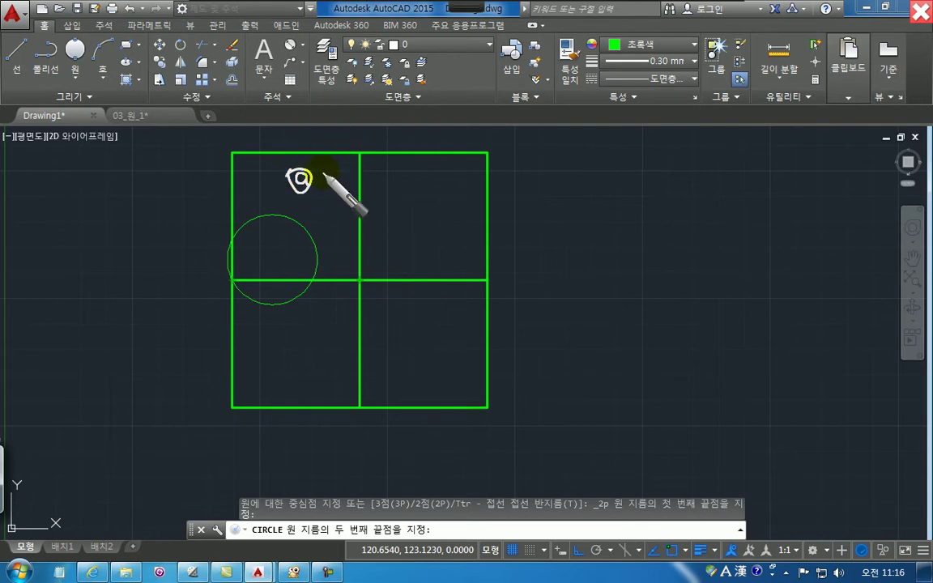
pyautogui.moveTo(321, 166)
pyautogui.mouseDown()
pyautogui.moveTo(327, 180)
pyautogui.moveTo(393, 167)
pyautogui.mouseUp()
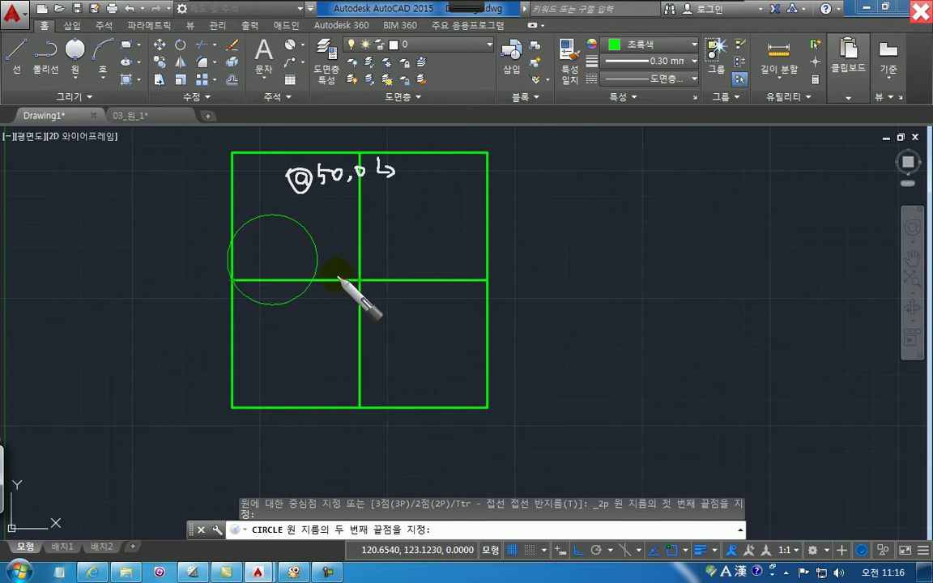
pyautogui.click(232, 280)
pyautogui.moveTo(209, 293)
pyautogui.mouseDown()
pyautogui.moveTo(209, 314)
pyautogui.moveTo(210, 296)
pyautogui.moveTo(188, 328)
pyautogui.moveTo(215, 329)
pyautogui.mouseUp()
pyautogui.click(221, 335)
pyautogui.moveTo(290, 203); pyautogui.dragTo(397, 177)
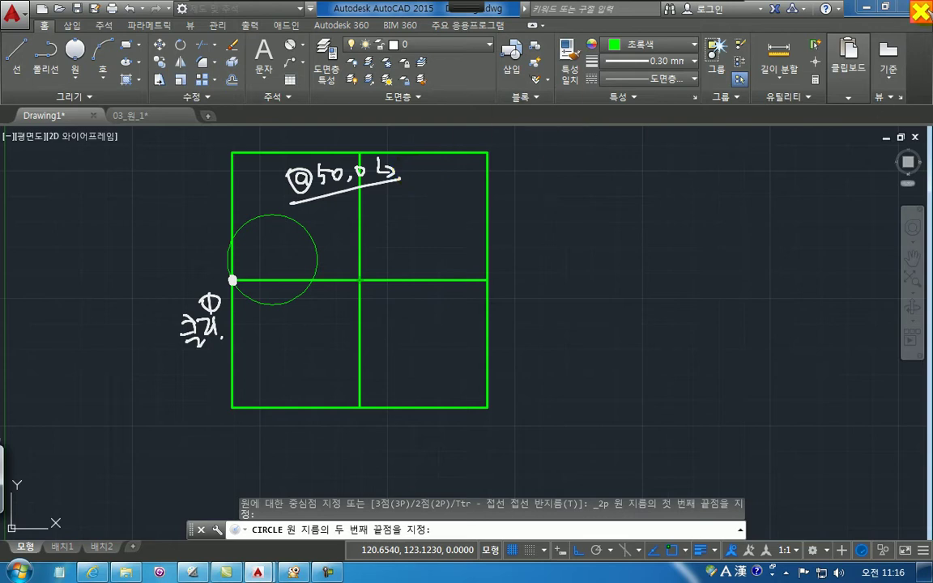
pyautogui.press('Escape')
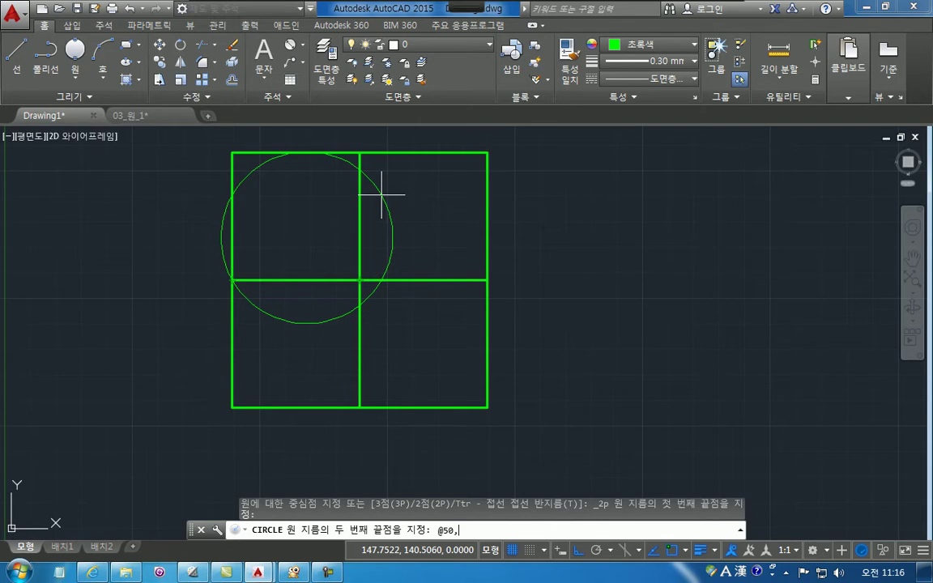
pyautogui.press('Return')
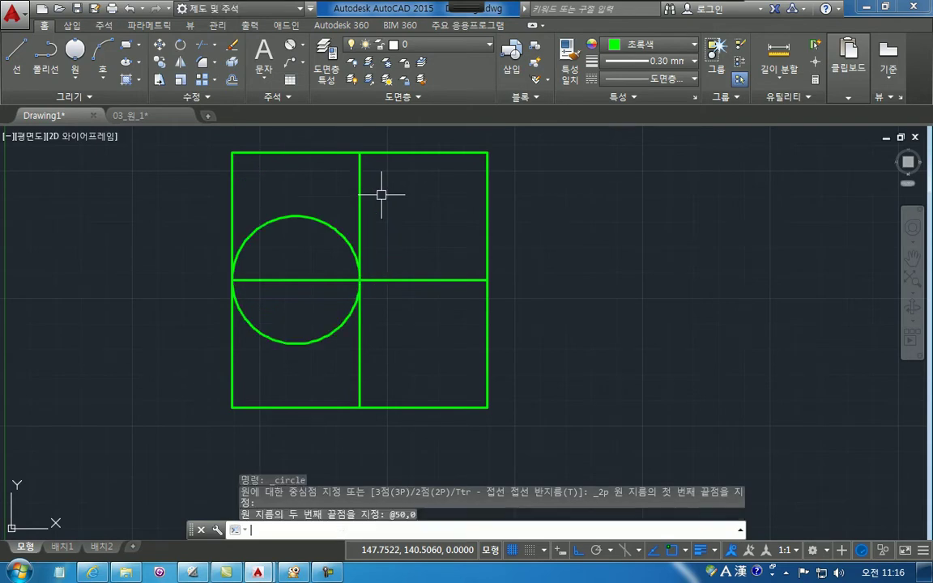
pyautogui.click(497, 17)
pyautogui.click(234, 279)
pyautogui.moveTo(233, 279); pyautogui.dragTo(229, 281)
pyautogui.moveTo(358, 279); pyautogui.dragTo(360, 281)
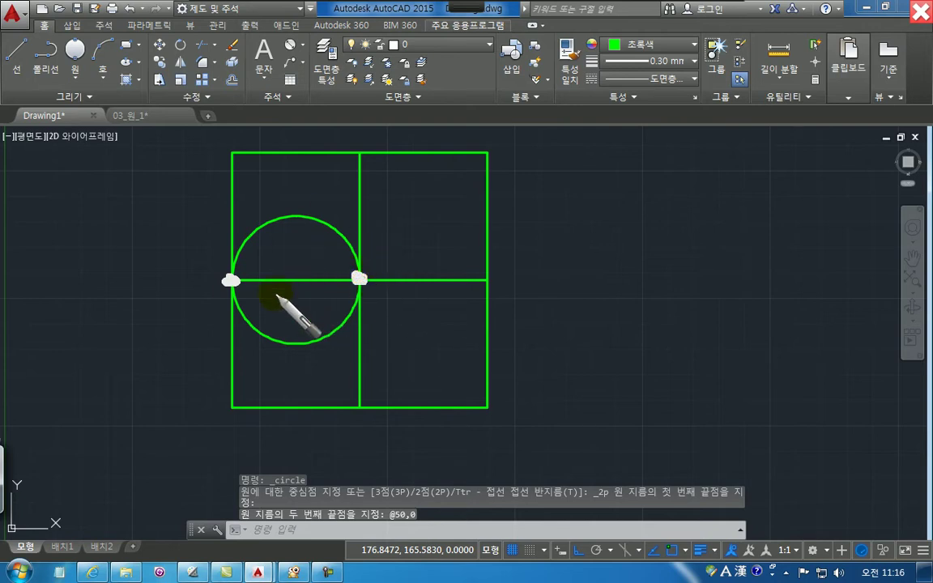
pyautogui.moveTo(361, 323)
pyautogui.mouseDown()
pyautogui.moveTo(344, 310)
pyautogui.moveTo(351, 318)
pyautogui.moveTo(434, 321)
pyautogui.mouseUp()
pyautogui.click(448, 324)
pyautogui.moveTo(399, 207)
pyautogui.mouseDown()
pyautogui.moveTo(419, 235)
pyautogui.moveTo(432, 234)
pyautogui.moveTo(423, 245)
pyautogui.moveTo(386, 244)
pyautogui.mouseUp()
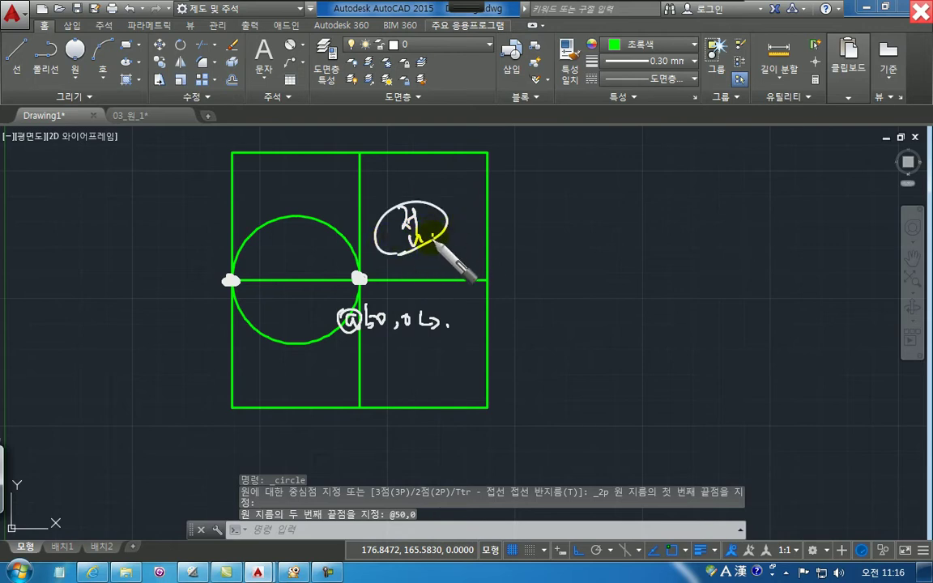
pyautogui.moveTo(339, 347)
pyautogui.mouseDown()
pyautogui.moveTo(447, 342)
pyautogui.moveTo(443, 307)
pyautogui.moveTo(321, 347)
pyautogui.mouseUp()
pyautogui.click(231, 281)
pyautogui.moveTo(233, 284)
pyautogui.mouseDown()
pyautogui.moveTo(229, 276)
pyautogui.moveTo(233, 294)
pyautogui.mouseUp()
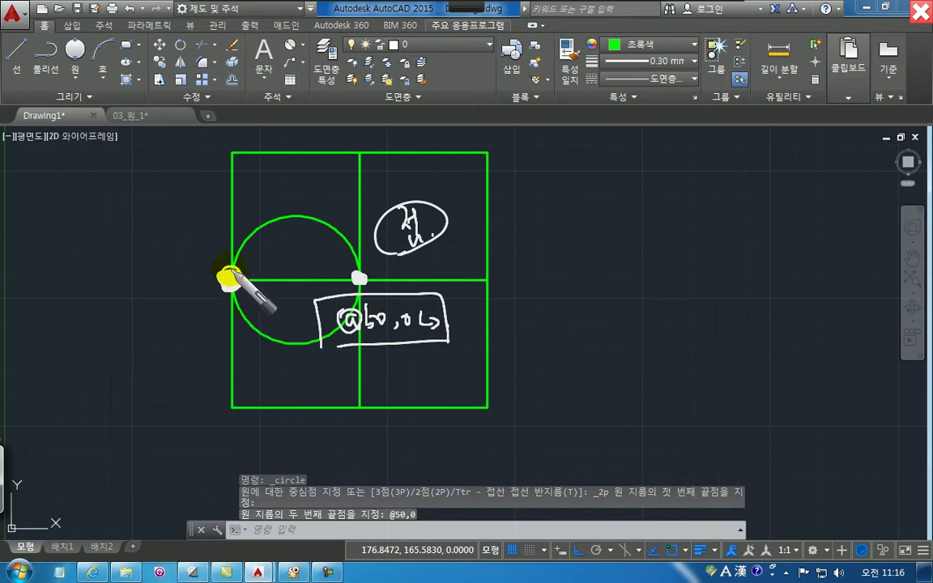
pyautogui.moveTo(230, 276); pyautogui.dragTo(232, 286)
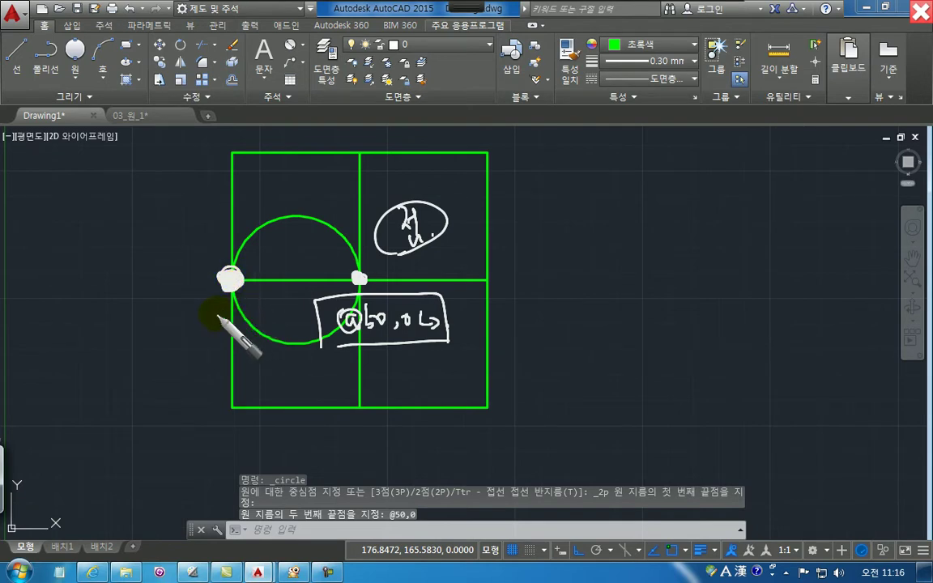
pyautogui.moveTo(354, 329)
pyautogui.mouseDown()
pyautogui.moveTo(343, 327)
pyautogui.moveTo(335, 343)
pyautogui.moveTo(363, 340)
pyautogui.mouseUp()
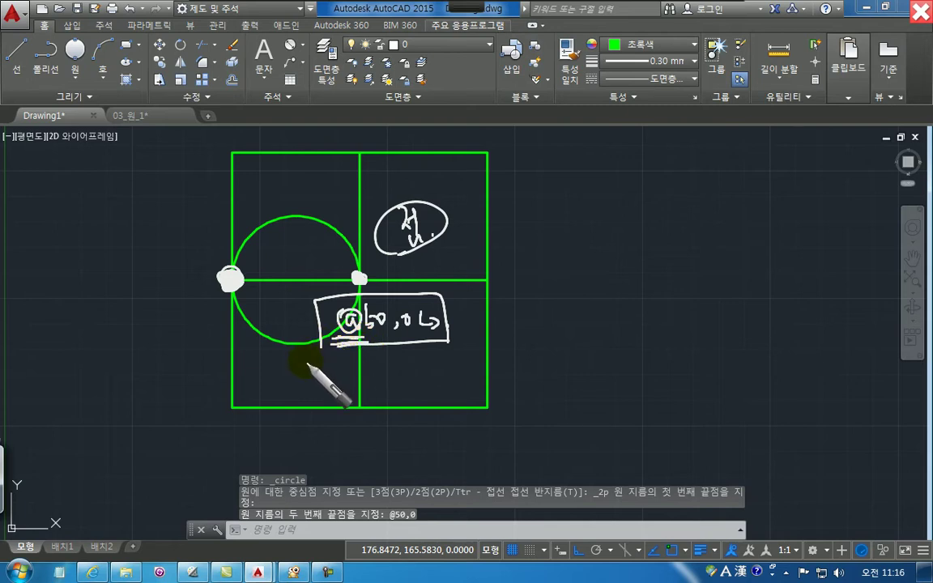
pyautogui.moveTo(227, 278); pyautogui.dragTo(236, 285)
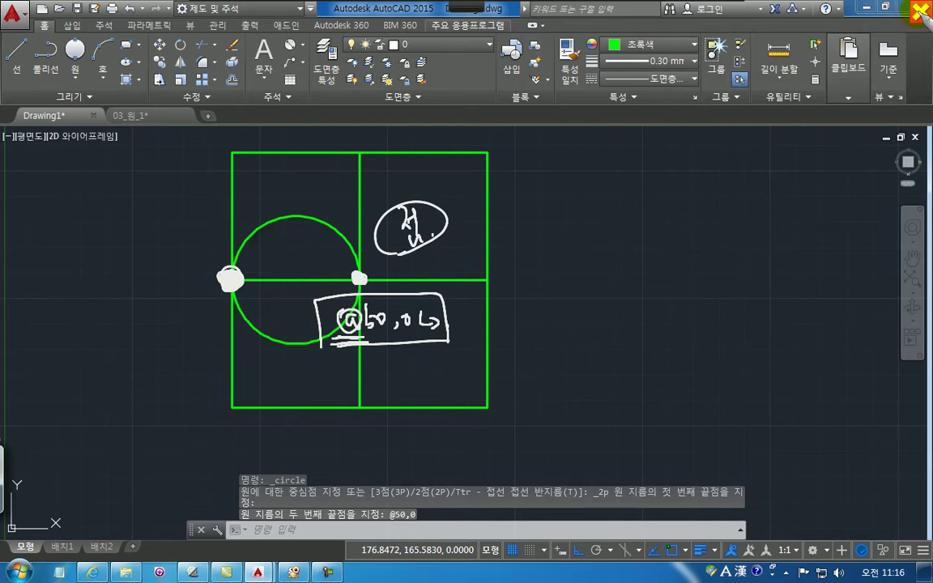
# Leave annotation mode and erase the entire figure: the square, both centre lines and the circle
pyautogui.press('Escape')
pyautogui.write('e')
pyautogui.press('Return')
pyautogui.click(518, 448)
pyautogui.click(187, 144)
pyautogui.press('Return')
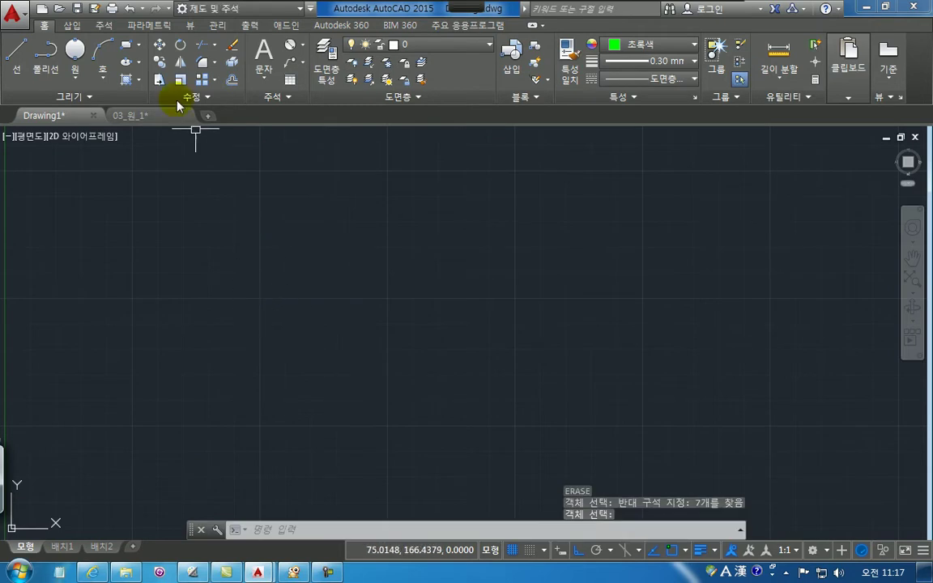
# Draw a closed 100-unit square with lines starting at 0,0
pyautogui.click(12, 53)
pyautogui.write('0,0')
pyautogui.press('Return')
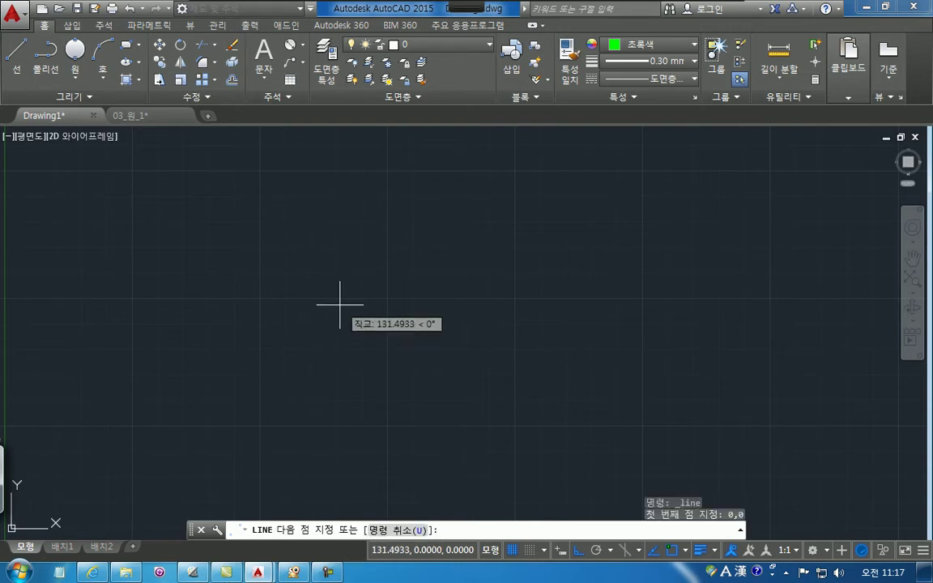
pyautogui.scroll(-3, 332, 316)
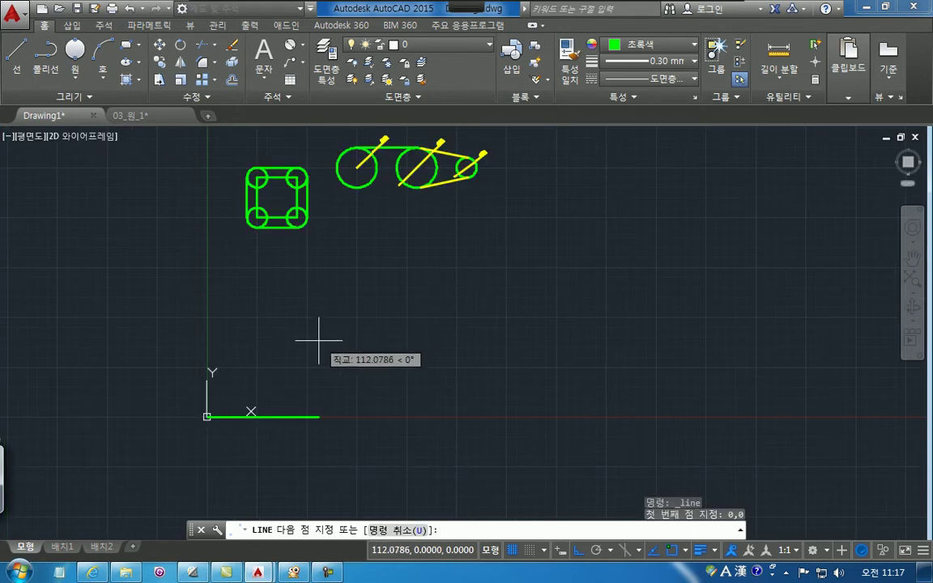
pyautogui.write('10')
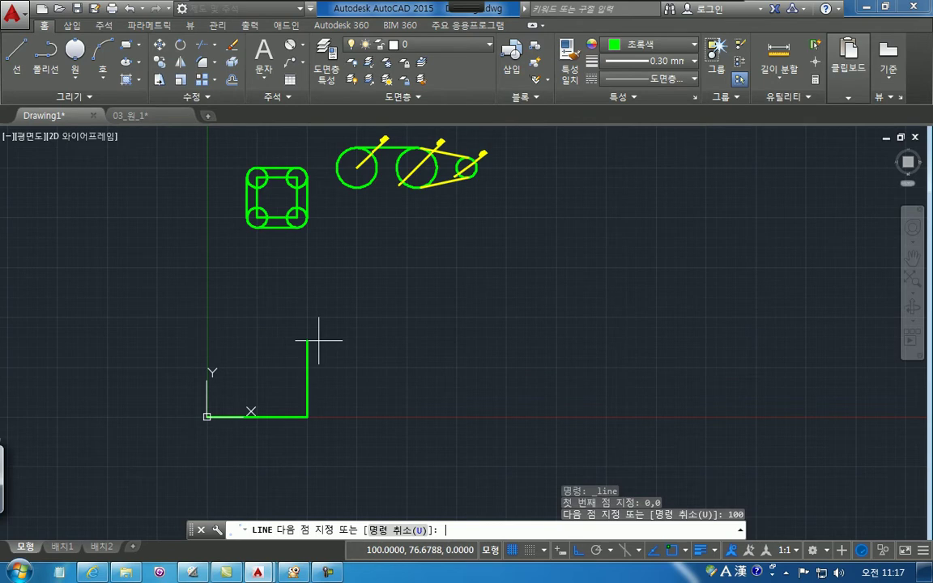
pyautogui.write('100')
pyautogui.press('Return')
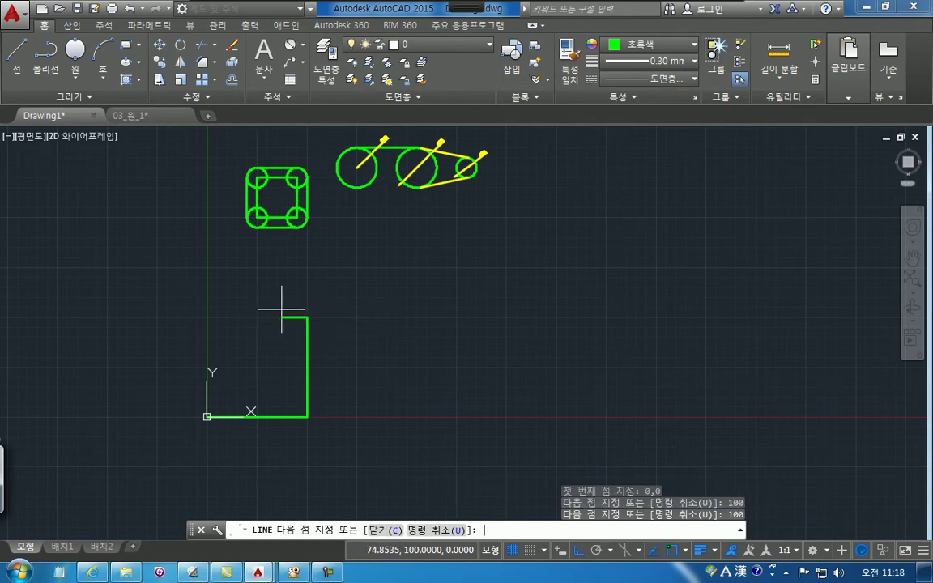
pyautogui.write('100')
pyautogui.press('Return')
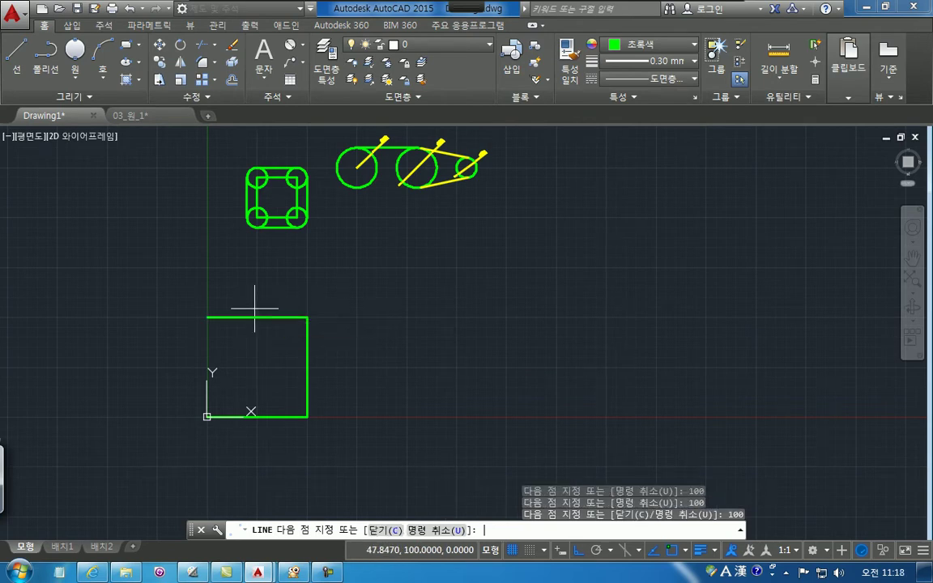
pyautogui.write('c')
pyautogui.press('Return')
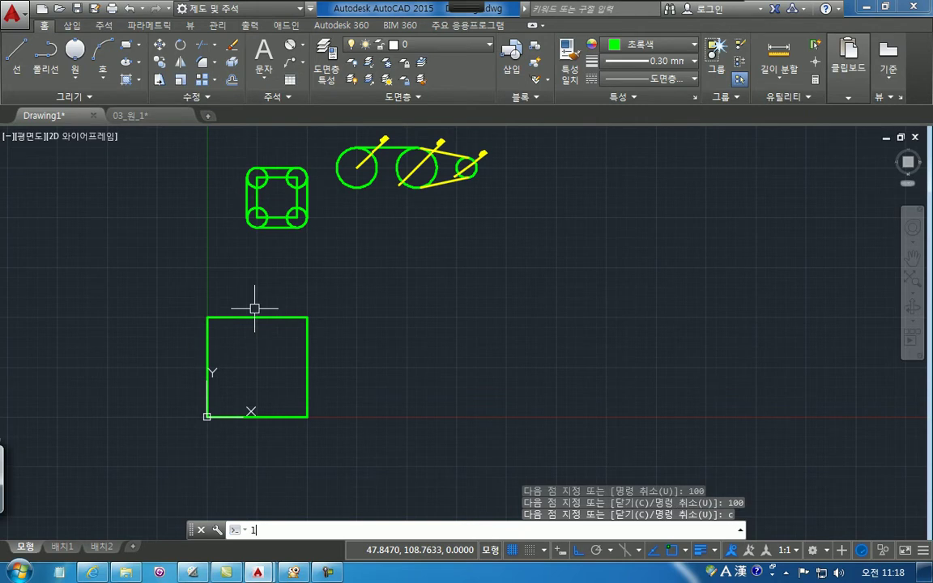
# Draw the square's horizontal and vertical centre lines between the midpoints of its opposite sides
pyautogui.write('l')
pyautogui.press('Return')
pyautogui.click(208, 369)
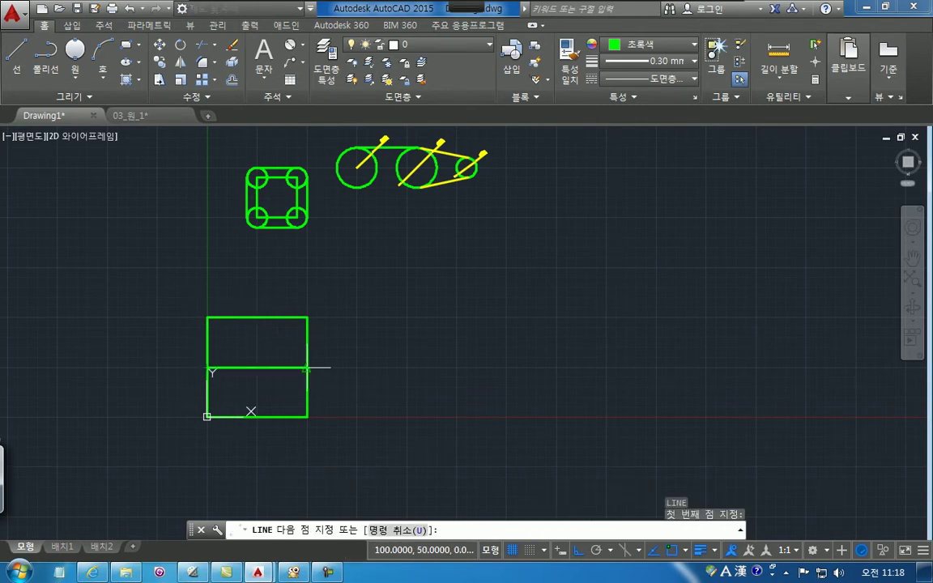
pyautogui.click(307, 368)
pyautogui.press('Return')
pyautogui.press('Return')
pyautogui.click(257, 317)
pyautogui.click(257, 415)
pyautogui.press('Return')
pyautogui.scroll(5, 243, 393)
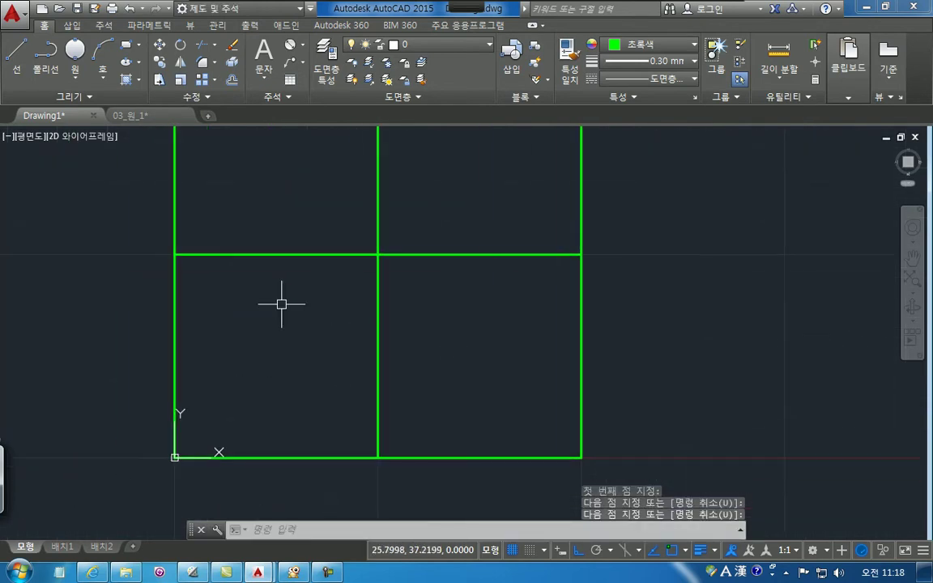
# Mark the left side's midpoint and the square's centre with white annotation dots, then handwrite "0,50" and "50,50" beneath them
pyautogui.moveTo(498, 5)
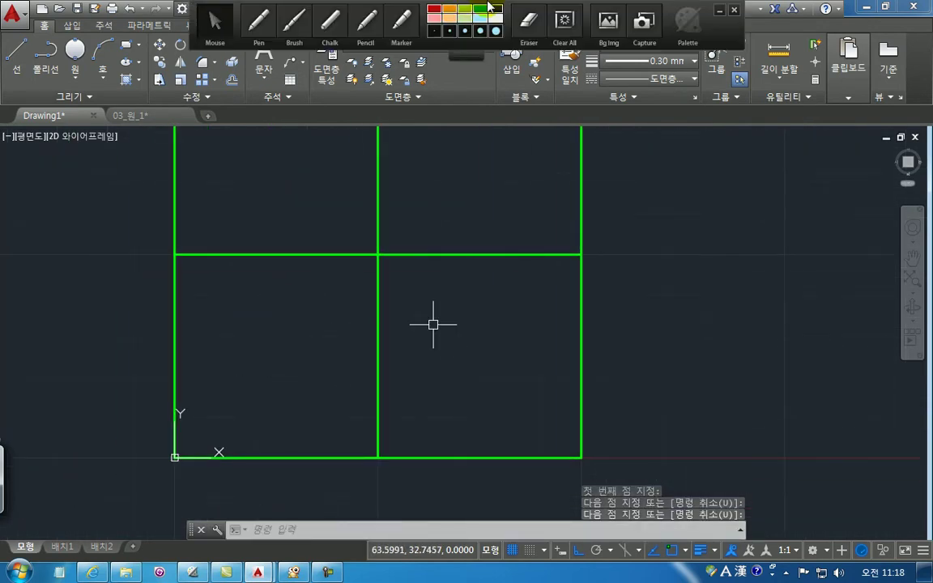
pyautogui.click(473, 29)
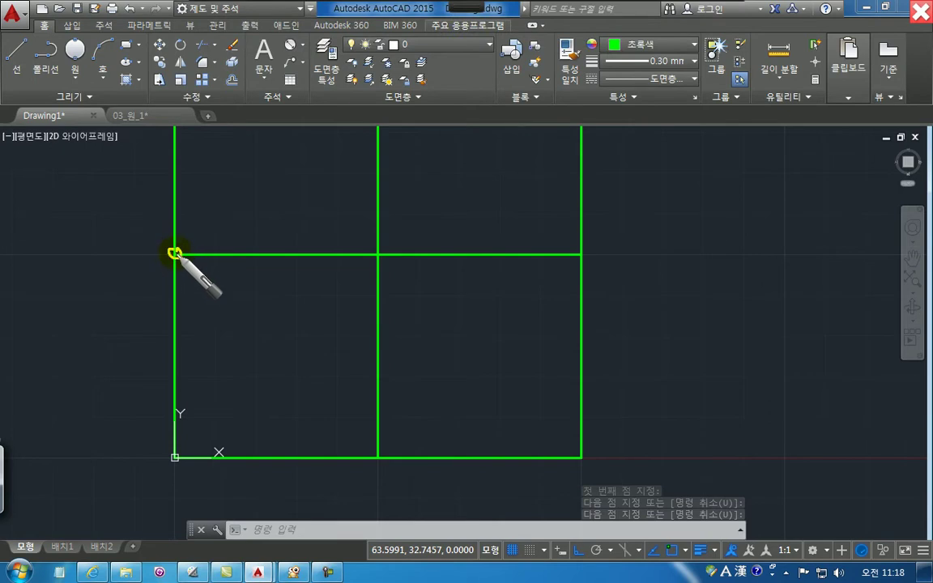
pyautogui.moveTo(117, 285)
pyautogui.mouseDown()
pyautogui.moveTo(119, 302)
pyautogui.moveTo(144, 317)
pyautogui.mouseUp()
pyautogui.moveTo(160, 285)
pyautogui.mouseDown()
pyautogui.moveTo(155, 307)
pyautogui.moveTo(168, 294)
pyautogui.mouseUp()
pyautogui.click(179, 299)
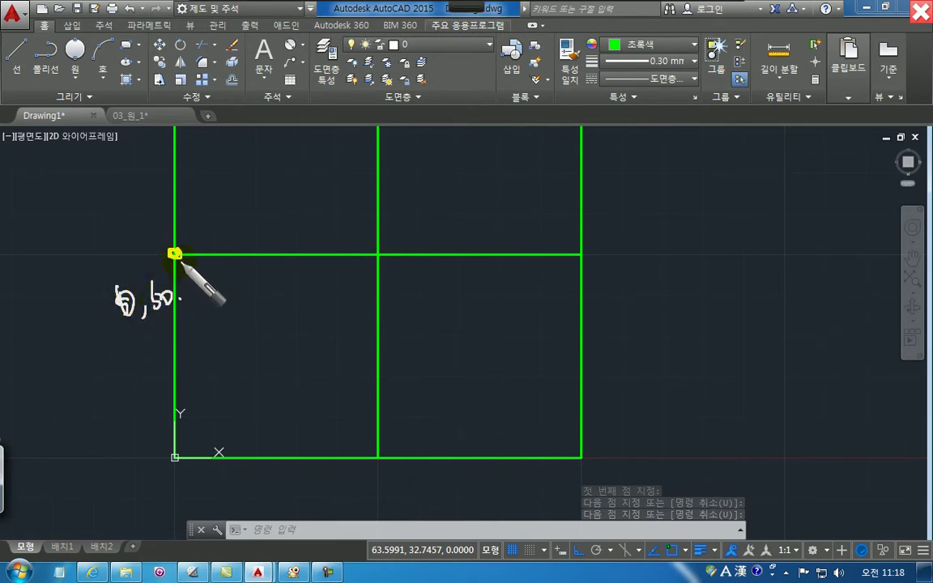
pyautogui.click(173, 253)
pyautogui.click(378, 253)
pyautogui.moveTo(356, 284)
pyautogui.mouseDown()
pyautogui.moveTo(366, 304)
pyautogui.moveTo(418, 304)
pyautogui.mouseUp()
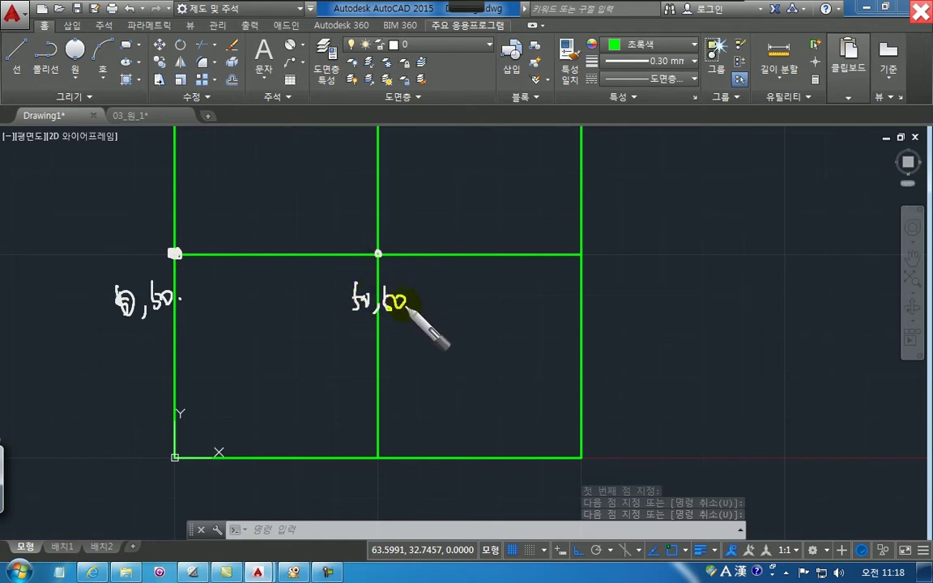
# Circle the Circle tool and number it 1, double-underline the handwritten "0,50", and write an underlined "@0,50" above the left midpoint
pyautogui.moveTo(74, 83)
pyautogui.mouseDown()
pyautogui.moveTo(59, 46)
pyautogui.moveTo(69, 46)
pyautogui.moveTo(69, 94)
pyautogui.mouseUp()
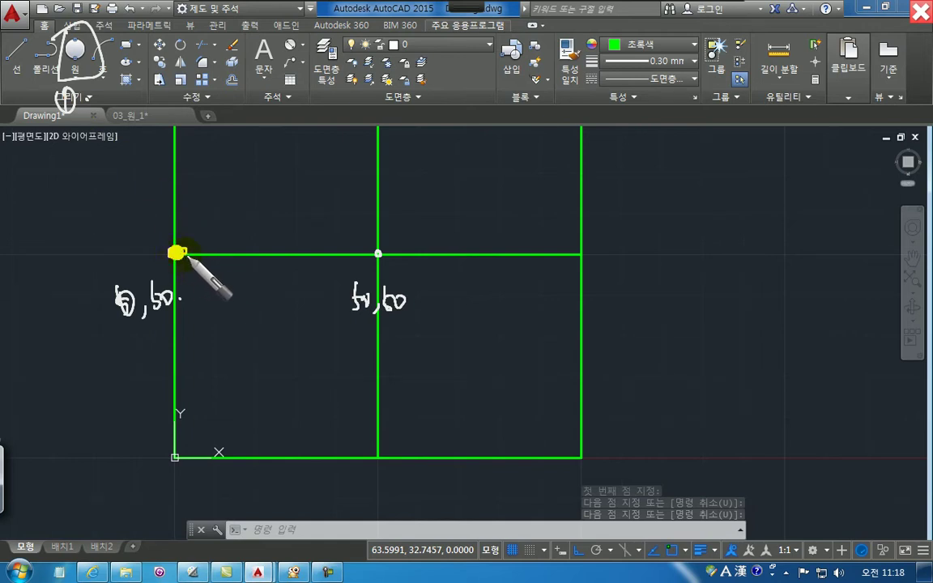
pyautogui.moveTo(106, 329)
pyautogui.mouseDown()
pyautogui.moveTo(175, 330)
pyautogui.moveTo(176, 341)
pyautogui.mouseUp()
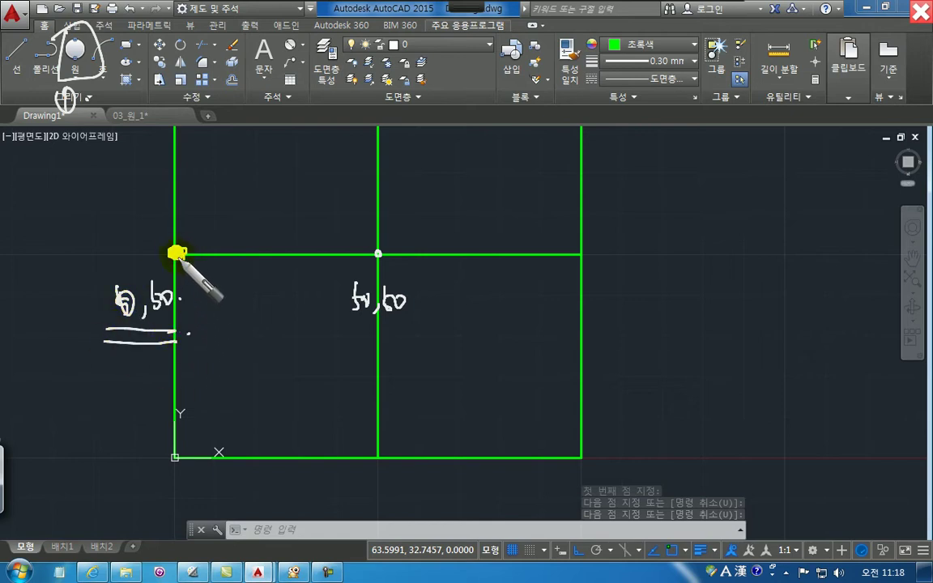
pyautogui.moveTo(117, 196)
pyautogui.mouseDown()
pyautogui.moveTo(128, 180)
pyautogui.moveTo(183, 191)
pyautogui.moveTo(139, 202)
pyautogui.mouseUp()
pyautogui.moveTo(86, 216); pyautogui.dragTo(212, 192)
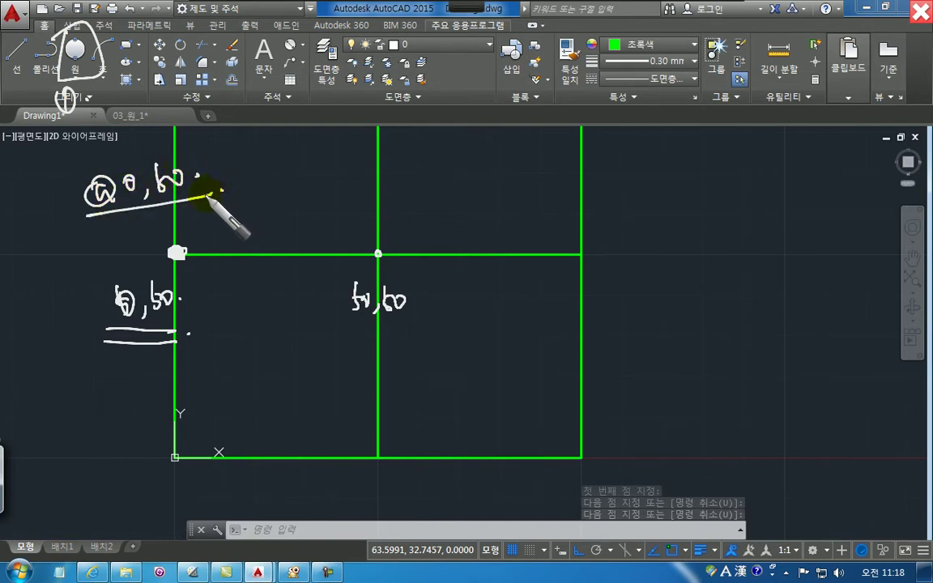
# Circle the @ sign of the handwritten "@0,50" and write an underlined "현재위치" beneath it
pyautogui.moveTo(128, 180); pyautogui.dragTo(130, 198)
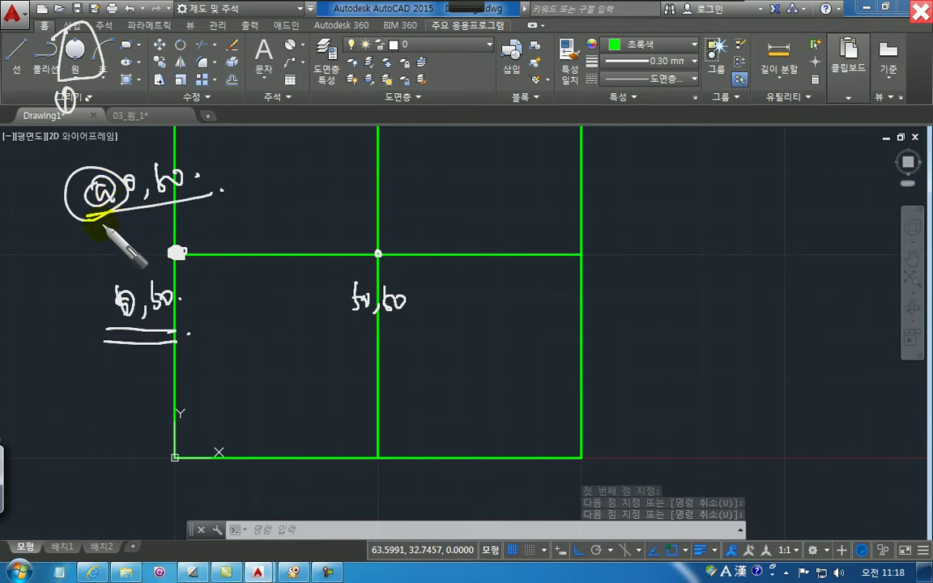
pyautogui.moveTo(104, 228); pyautogui.dragTo(146, 234)
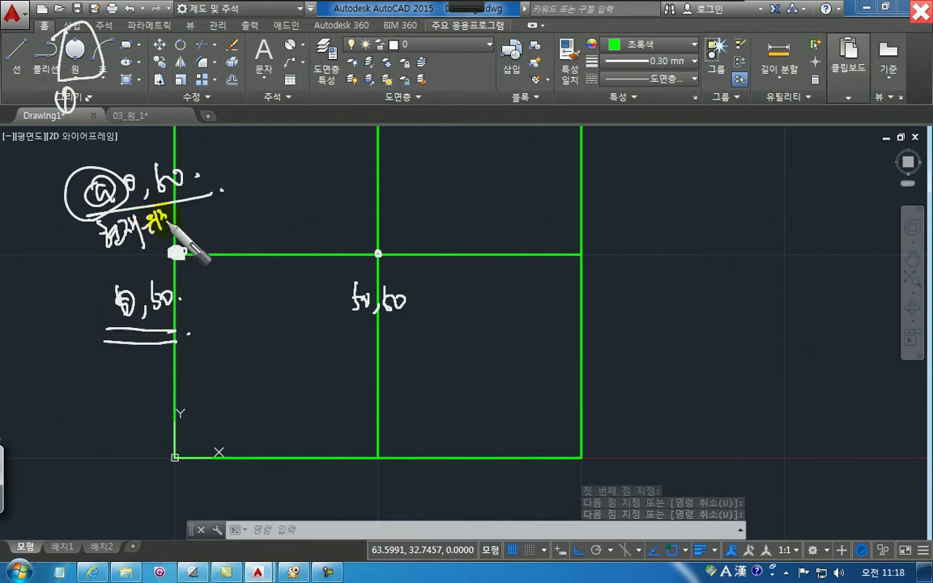
pyautogui.moveTo(115, 249); pyautogui.dragTo(183, 228)
pyautogui.click(193, 217)
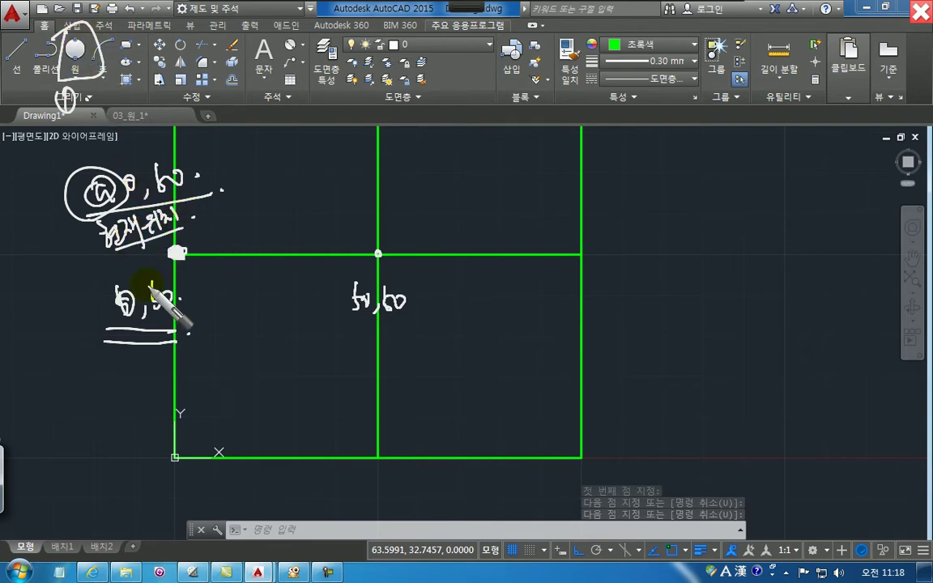
pyautogui.click(188, 332)
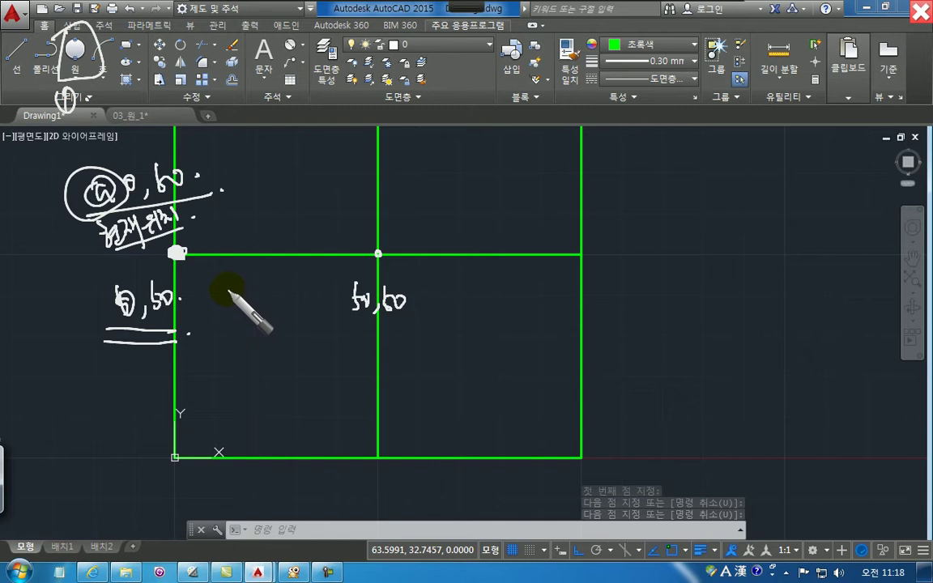
# Handwrite an underlined Korean note beside "@0,50" and mark that coordinate with an X
pyautogui.moveTo(198, 135)
pyautogui.mouseDown()
pyautogui.moveTo(217, 158)
pyautogui.moveTo(265, 142)
pyautogui.mouseUp()
pyautogui.moveTo(207, 171); pyautogui.dragTo(283, 148)
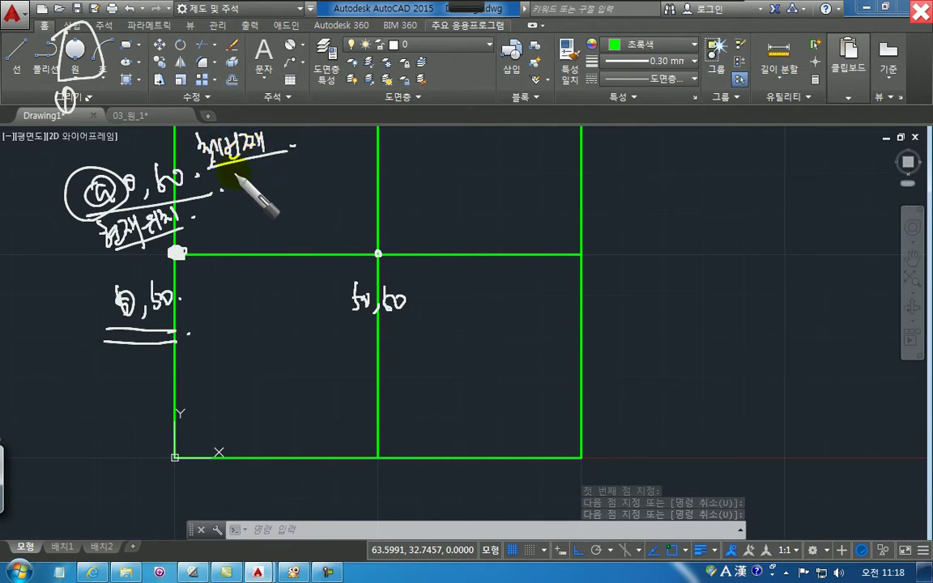
pyautogui.moveTo(71, 217)
pyautogui.mouseDown()
pyautogui.moveTo(128, 213)
pyautogui.moveTo(188, 158)
pyautogui.moveTo(46, 215)
pyautogui.moveTo(81, 261)
pyautogui.moveTo(68, 261)
pyautogui.mouseUp()
pyautogui.moveTo(147, 243)
pyautogui.mouseDown()
pyautogui.moveTo(180, 230)
pyautogui.moveTo(175, 252)
pyautogui.moveTo(200, 227)
pyautogui.moveTo(263, 212)
pyautogui.mouseUp()
pyautogui.moveTo(182, 257); pyautogui.dragTo(236, 283)
pyautogui.moveTo(293, 191)
pyautogui.mouseDown()
pyautogui.moveTo(306, 209)
pyautogui.moveTo(347, 209)
pyautogui.mouseUp()
pyautogui.moveTo(357, 186); pyautogui.dragTo(357, 197)
pyautogui.moveTo(291, 215)
pyautogui.mouseDown()
pyautogui.moveTo(401, 204)
pyautogui.moveTo(384, 196)
pyautogui.mouseUp()
# Underline and circle the Korean note, box the handwritten "@0,50", and leave annotation mode
pyautogui.moveTo(198, 166); pyautogui.dragTo(283, 150)
pyautogui.moveTo(247, 116); pyautogui.dragTo(197, 156)
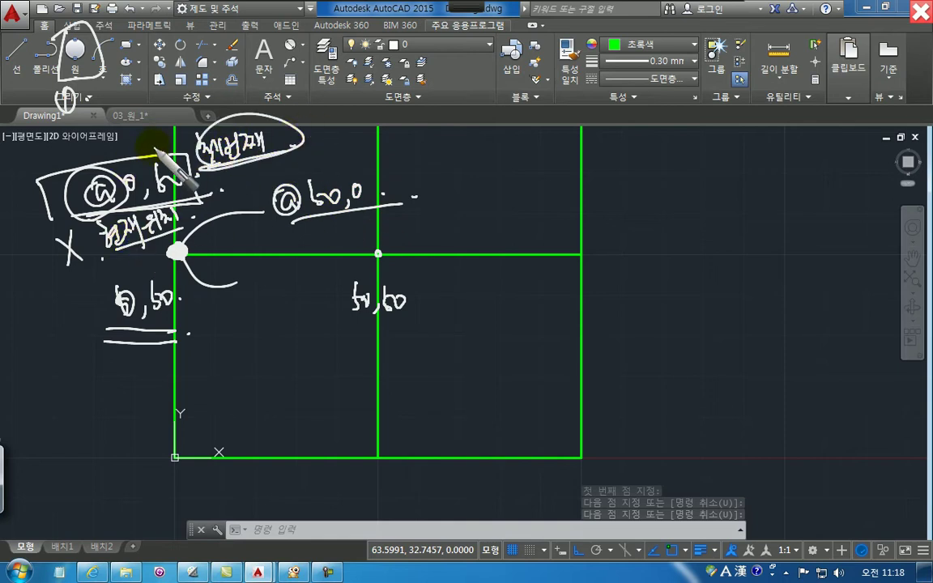
pyautogui.moveTo(150, 283)
pyautogui.mouseDown()
pyautogui.moveTo(149, 305)
pyautogui.moveTo(169, 306)
pyautogui.mouseUp()
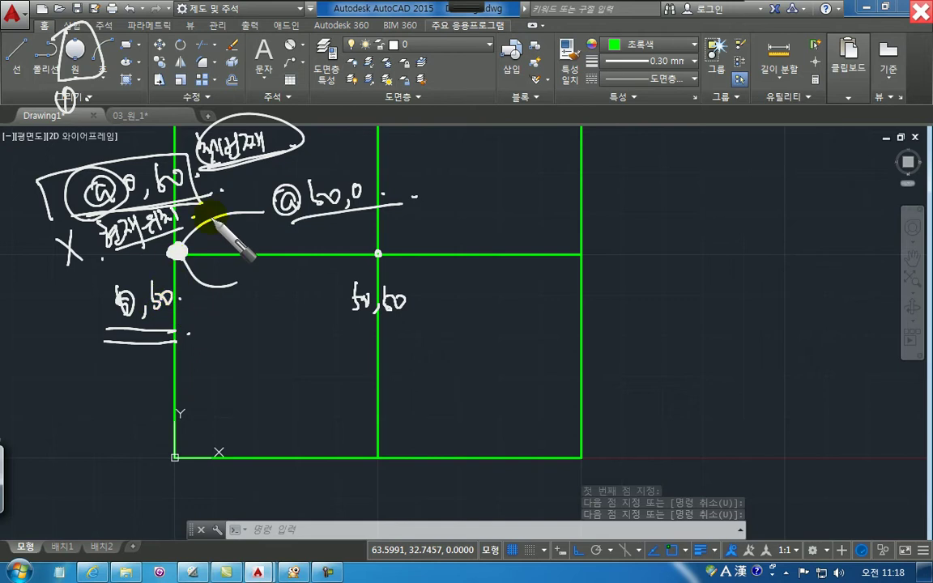
pyautogui.moveTo(216, 221); pyautogui.dragTo(263, 212)
pyautogui.press('Escape')
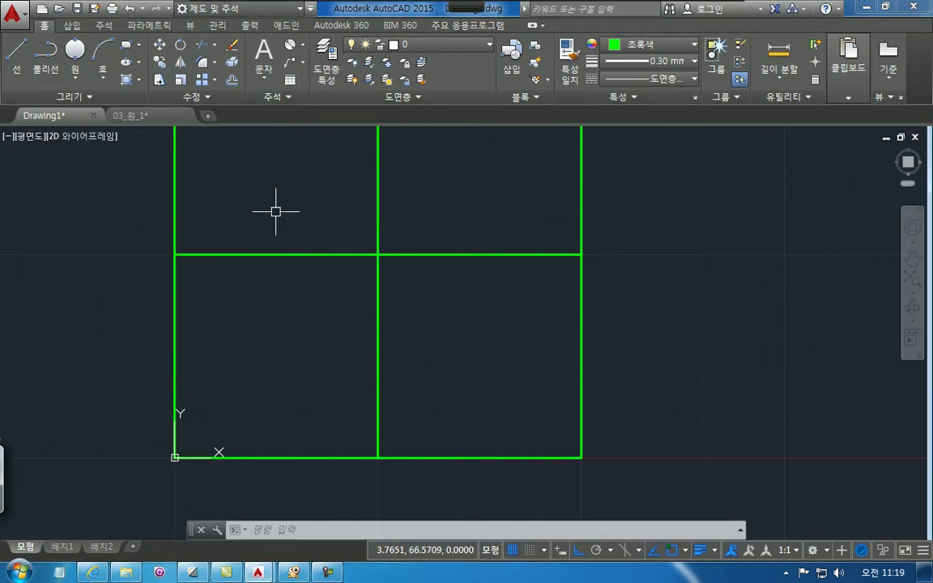
pyautogui.click(74, 52)
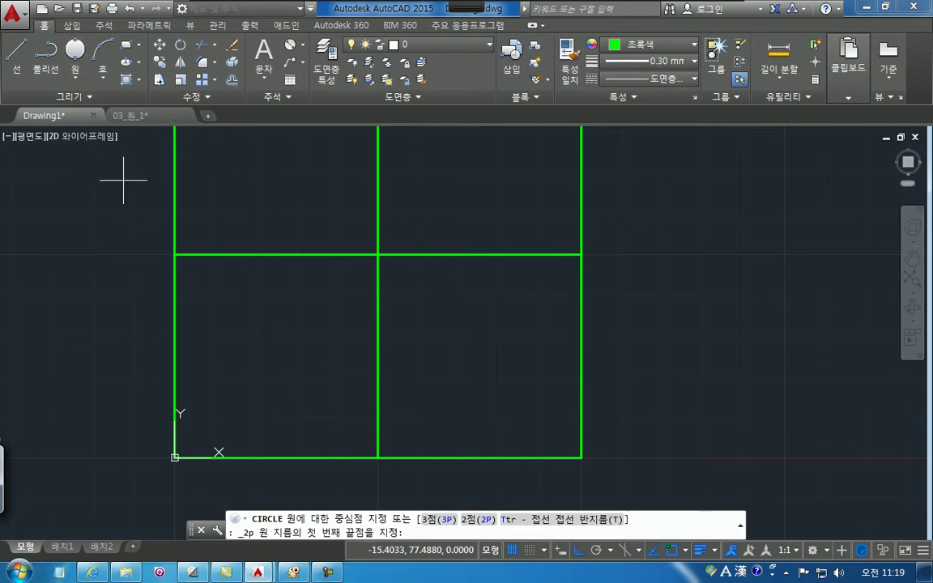
pyautogui.click(175, 255)
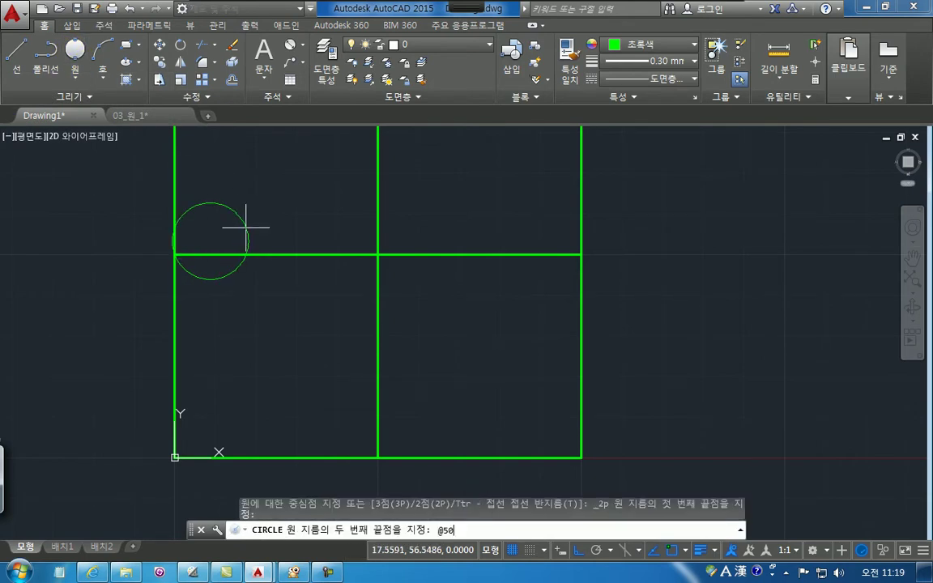
pyautogui.write('@50,0')
pyautogui.press('Return')
pyautogui.scroll(-2, 430, 171)
pyautogui.moveTo(439, 223); pyautogui.dragTo(378, 289, button='middle')
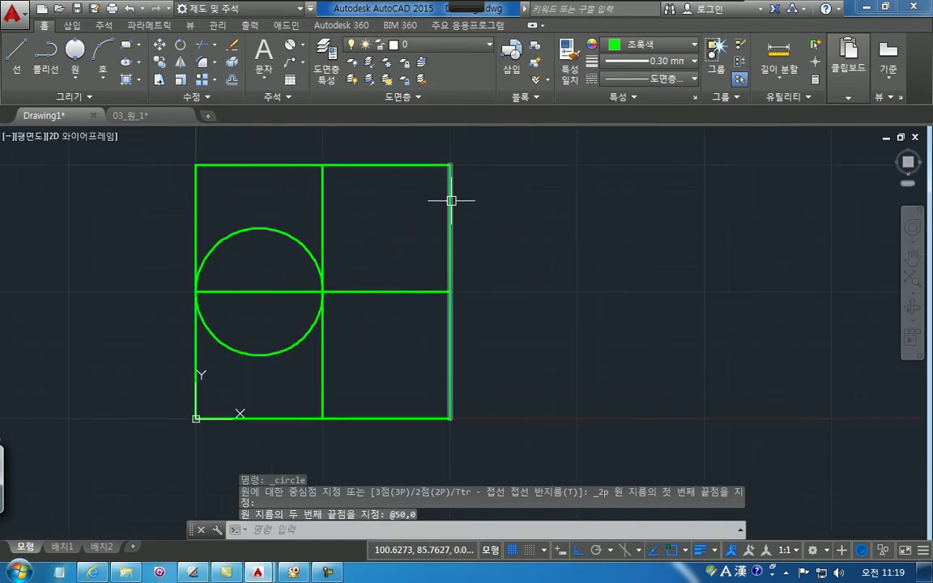
# Annotate the circle's horizontal diameter with endpoint dots and a white double-headed arrow, then leave annotation mode
pyautogui.moveTo(493, 26)
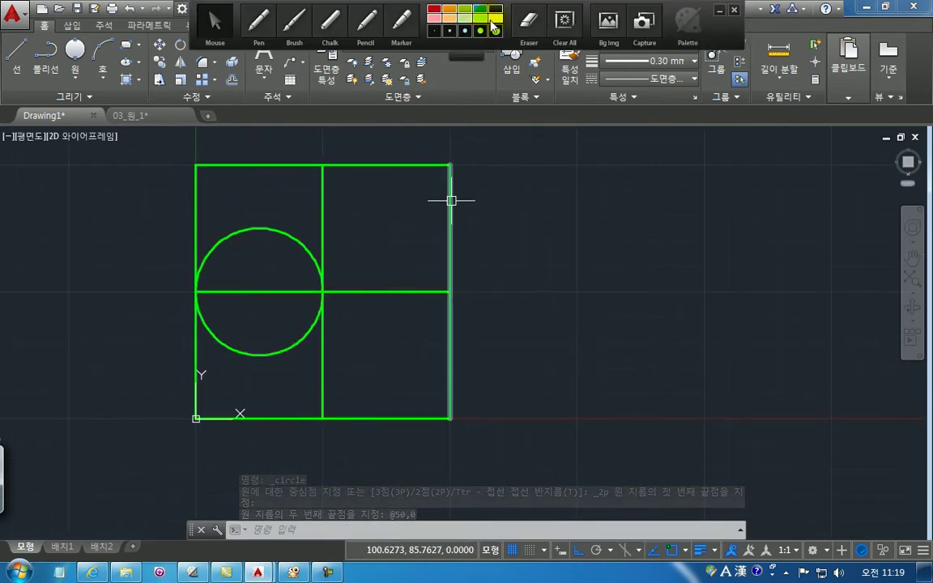
pyautogui.click(197, 292)
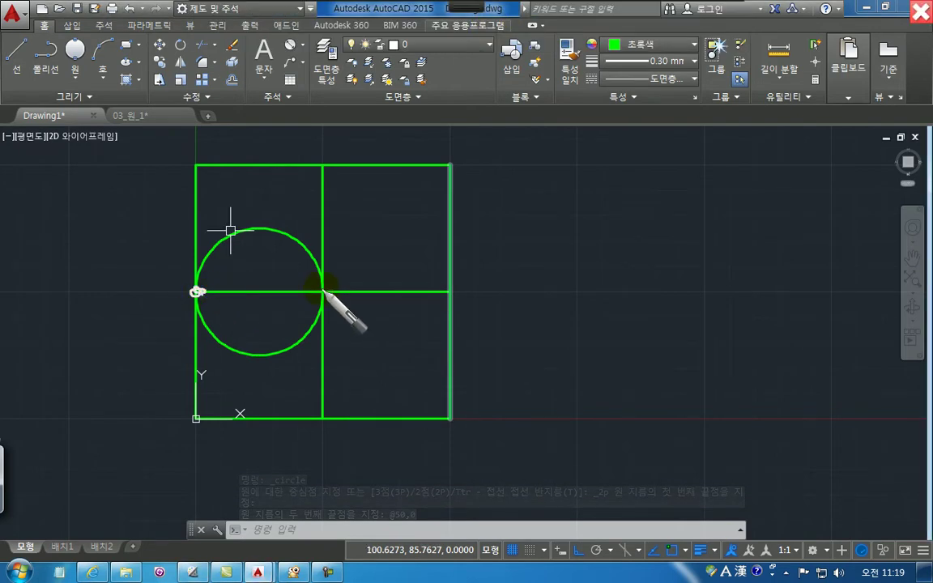
pyautogui.moveTo(197, 291)
pyautogui.mouseDown()
pyautogui.moveTo(323, 295)
pyautogui.moveTo(223, 301)
pyautogui.mouseUp()
pyautogui.click(267, 301)
pyautogui.click(323, 293)
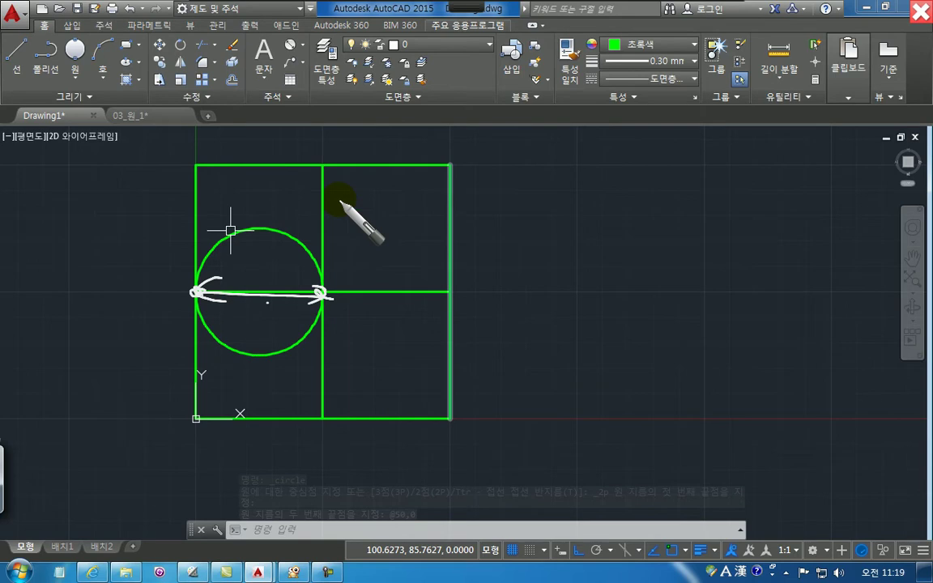
pyautogui.press('Escape')
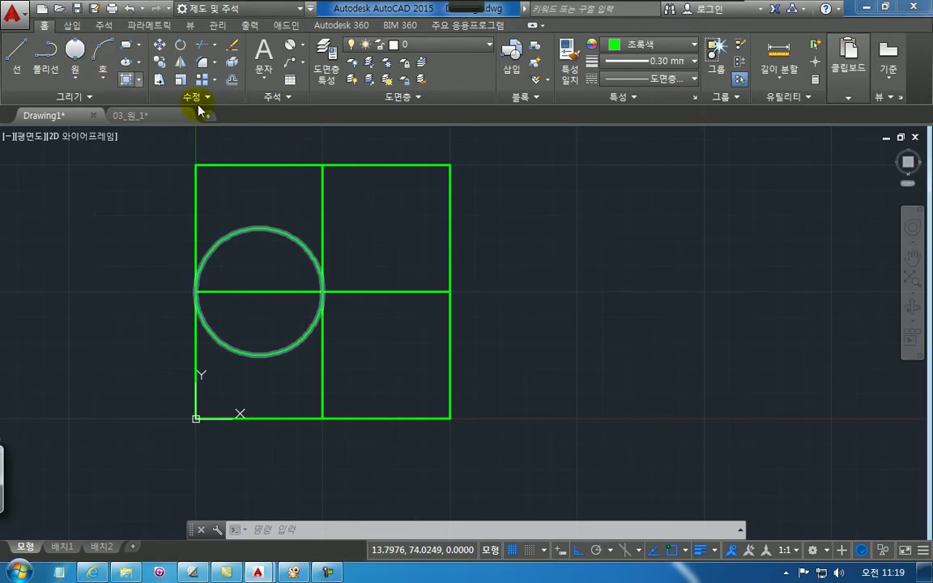
# Draw a two-point circle from the top side's midpoint to the centre of the square
pyautogui.click(74, 48)
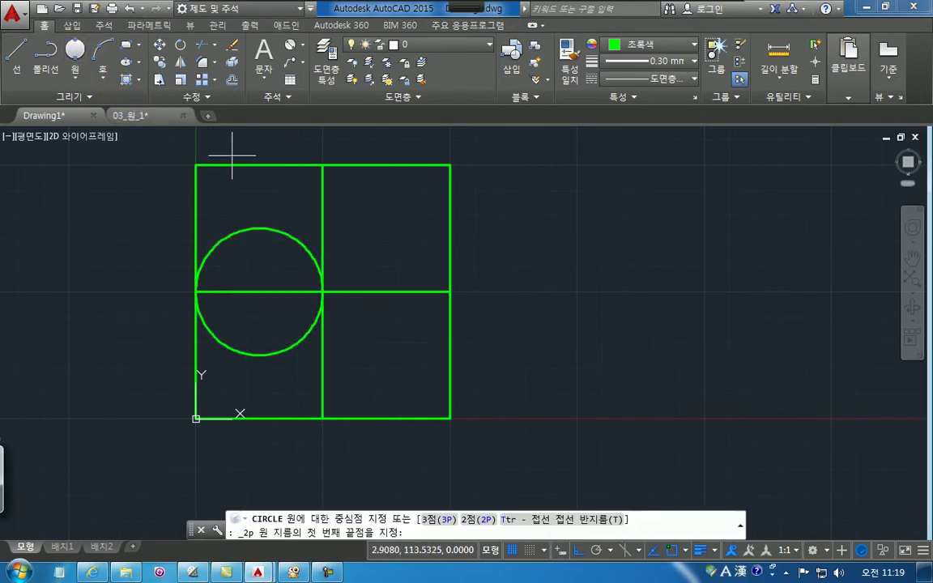
pyautogui.click(322, 165)
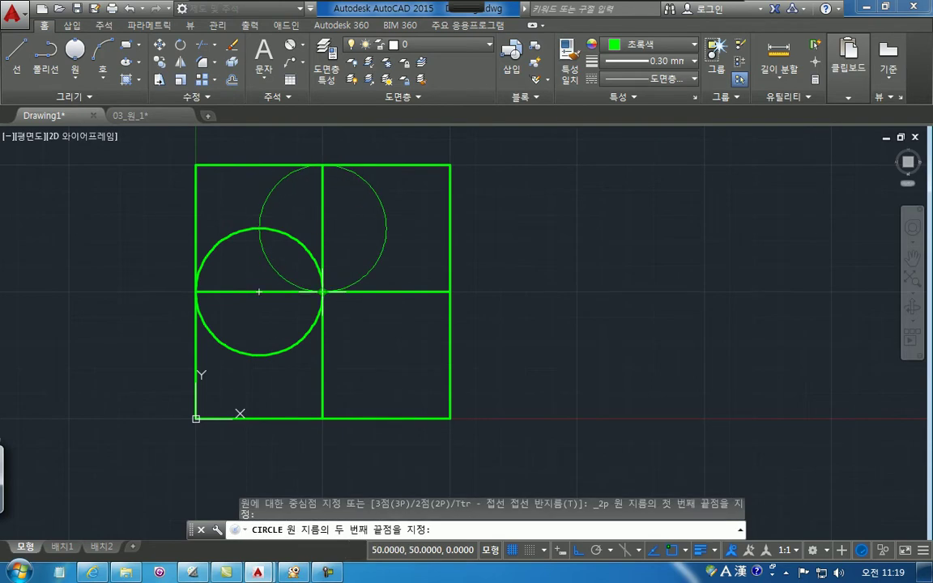
pyautogui.click(322, 292)
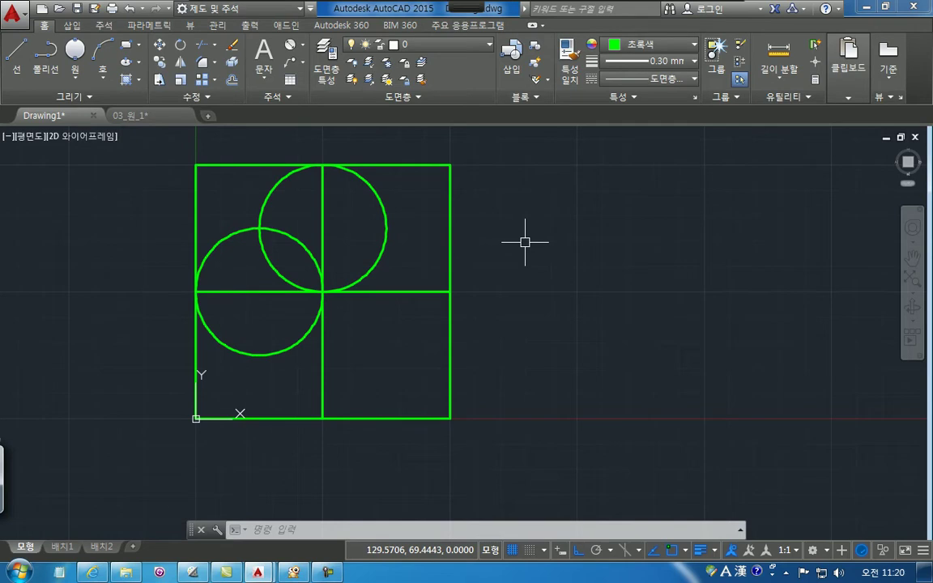
# Try a centre-radius circle from the right side's midpoint out to the square's centre, then erase it
pyautogui.write('c')
pyautogui.press('Return')
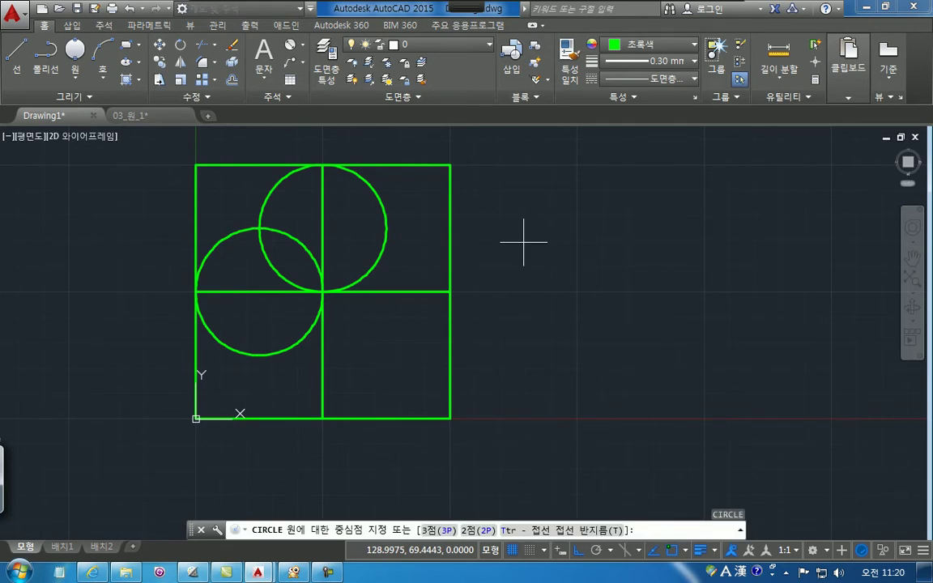
pyautogui.click(450, 292)
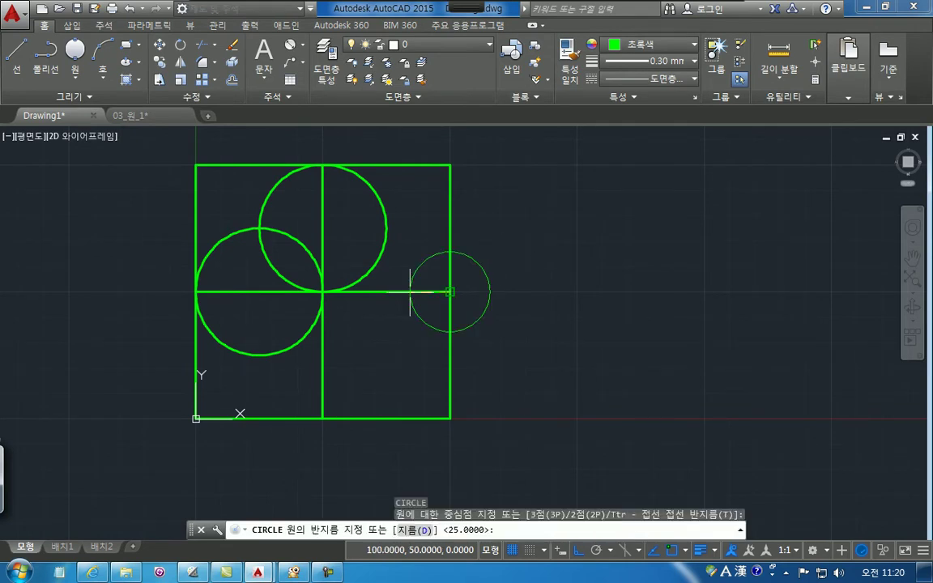
pyautogui.click(323, 292)
pyautogui.click(577, 167)
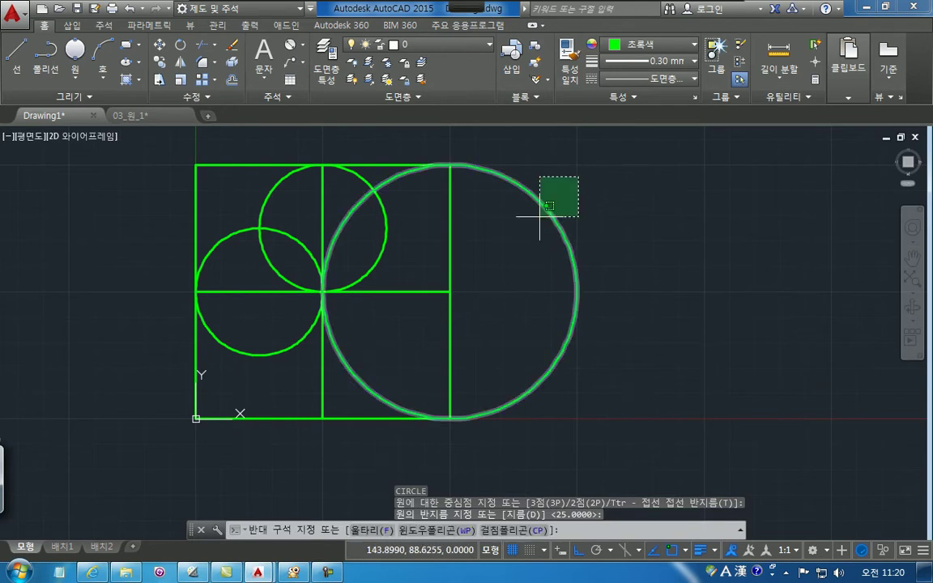
pyautogui.click(516, 251)
pyautogui.press('Delete')
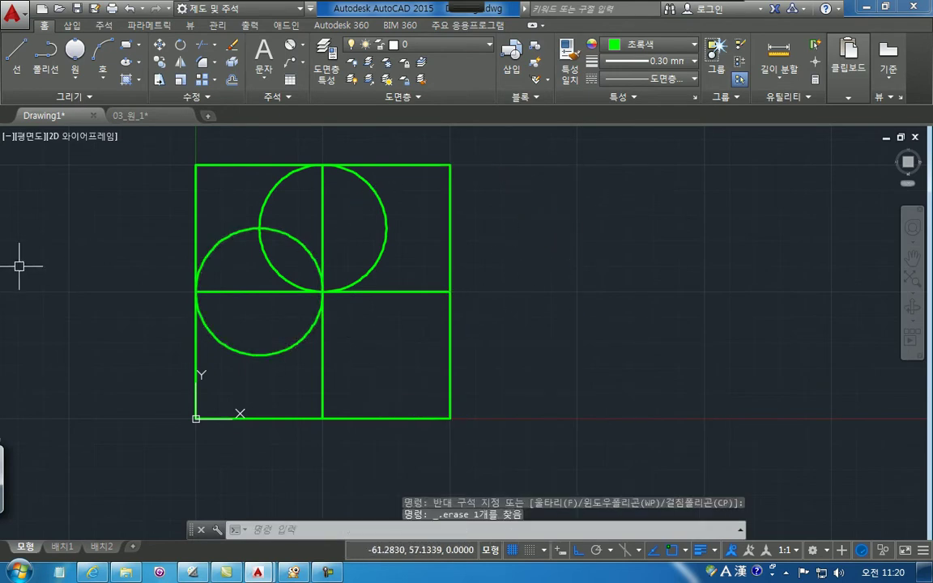
# Draw a two-point circle from the right side's midpoint to the centre of the square
pyautogui.click(75, 71)
pyautogui.click(61, 124)
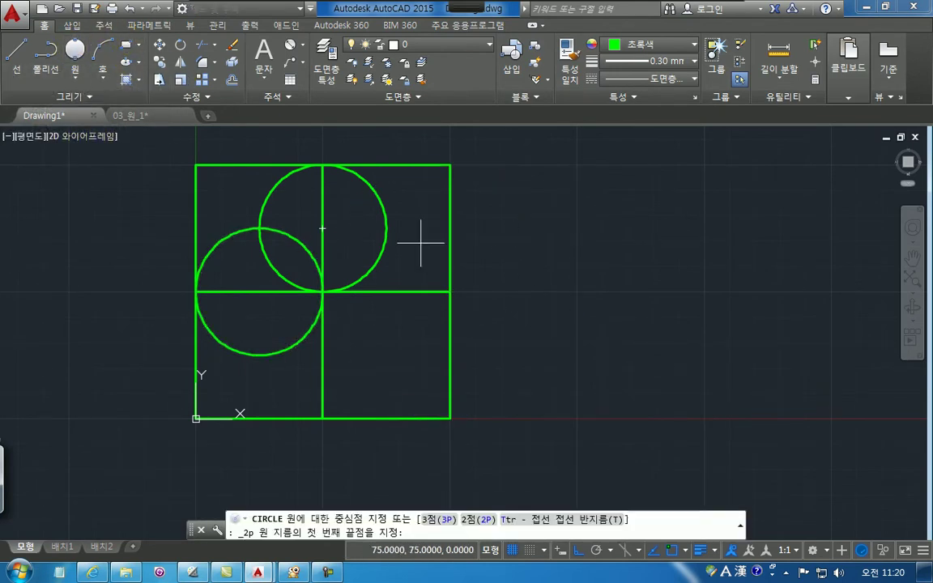
pyautogui.click(450, 291)
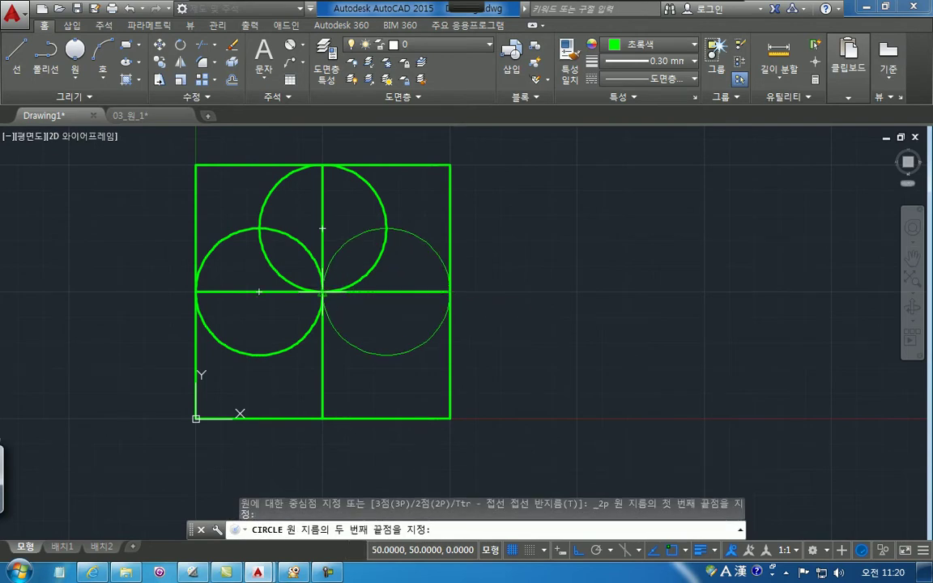
pyautogui.click(321, 291)
# Erase all the circles inside the square, keeping only the outline and centre lines
pyautogui.click(397, 271)
pyautogui.click(362, 215)
pyautogui.press('Delete')
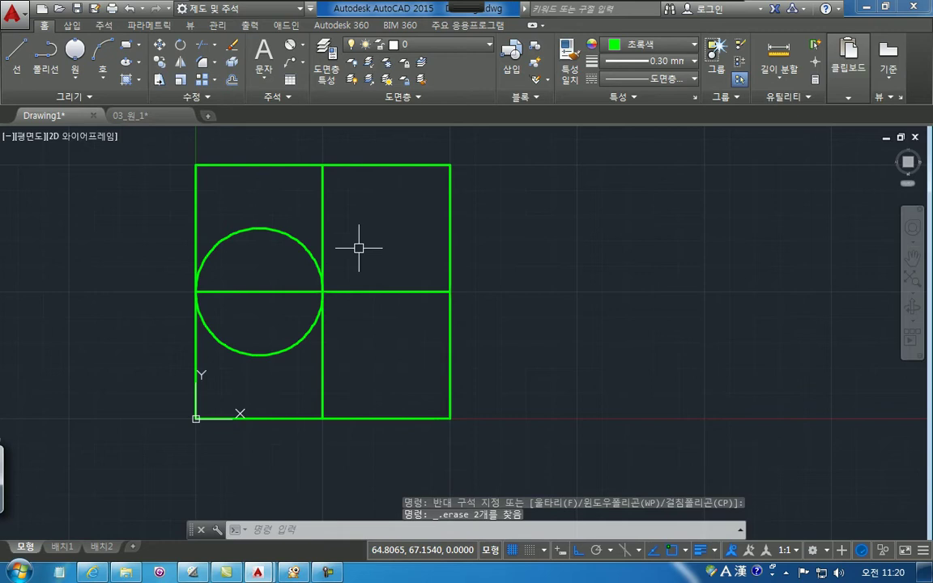
pyautogui.click(260, 230)
pyautogui.press('Delete')
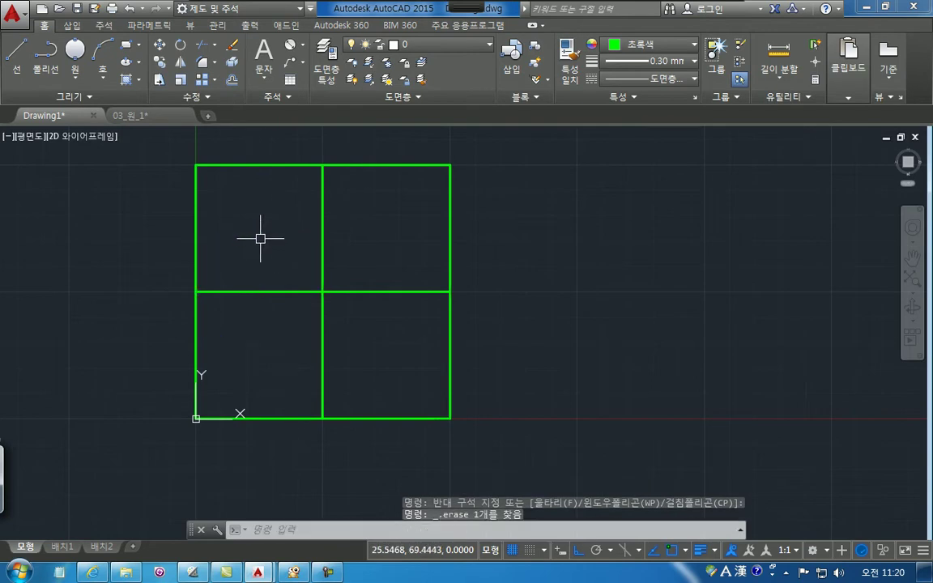
pyautogui.click(74, 50)
pyautogui.click(195, 291)
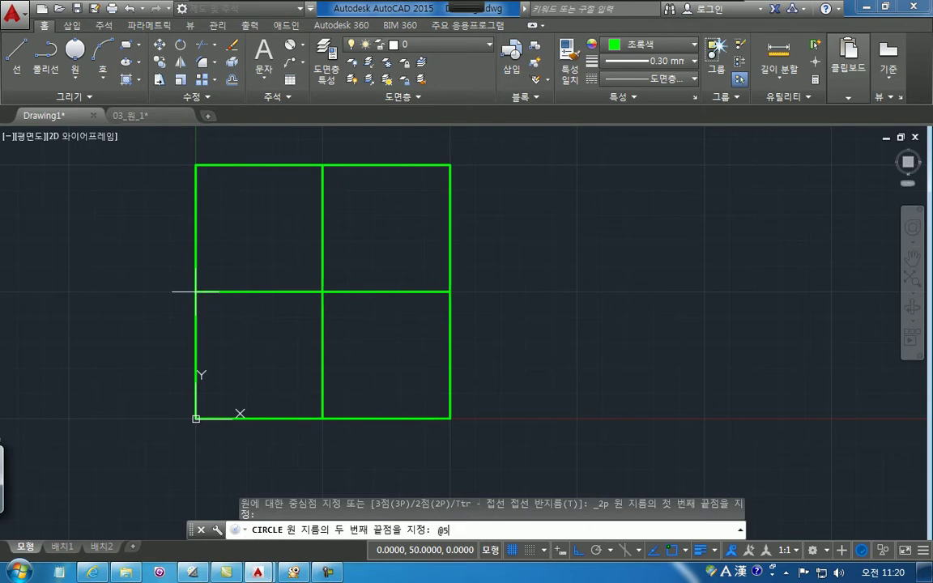
pyautogui.press('Return')
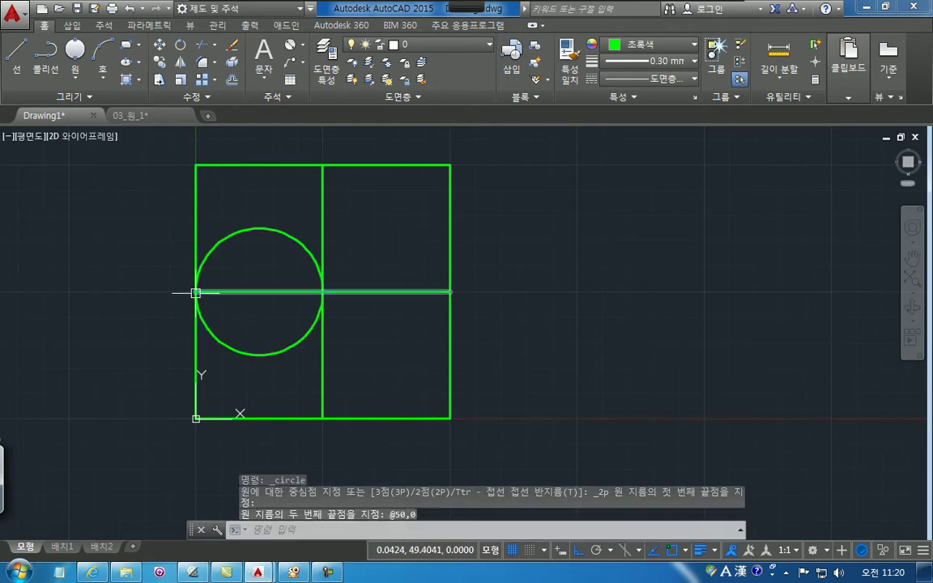
pyautogui.click(75, 48)
pyautogui.click(324, 166)
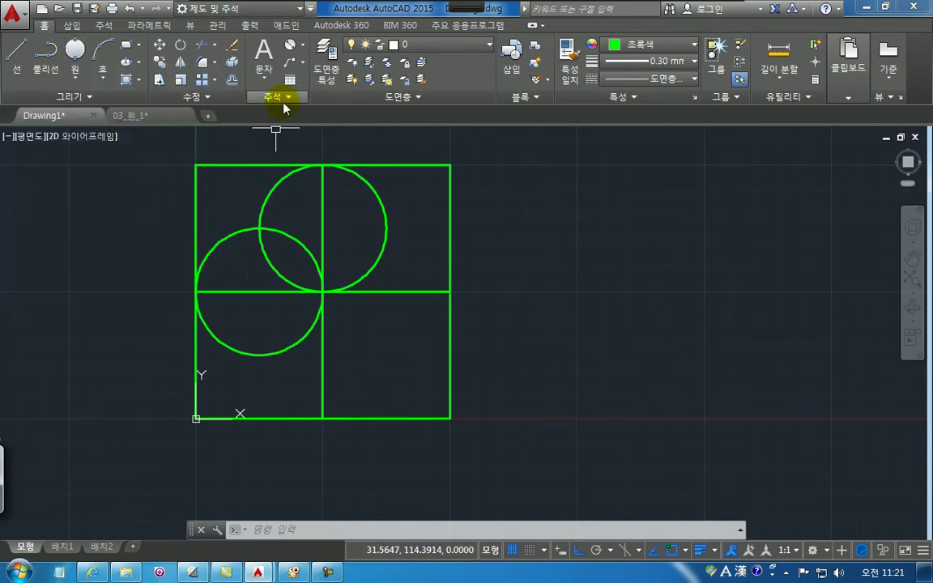
# Draw two-point circles from the square's centre to the right side's midpoint and to the bottom side's midpoint
pyautogui.click(76, 50)
pyautogui.click(322, 291)
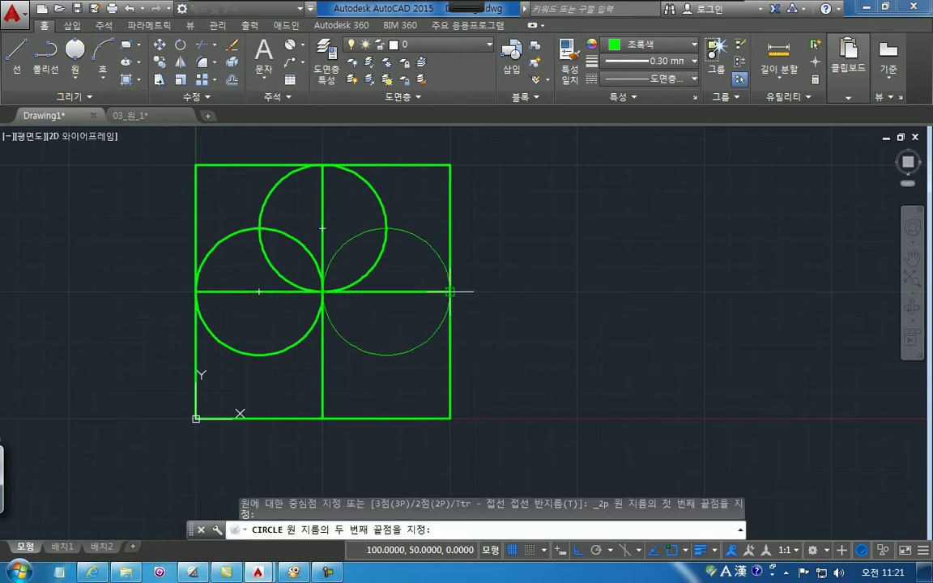
pyautogui.click(450, 292)
pyautogui.click(76, 51)
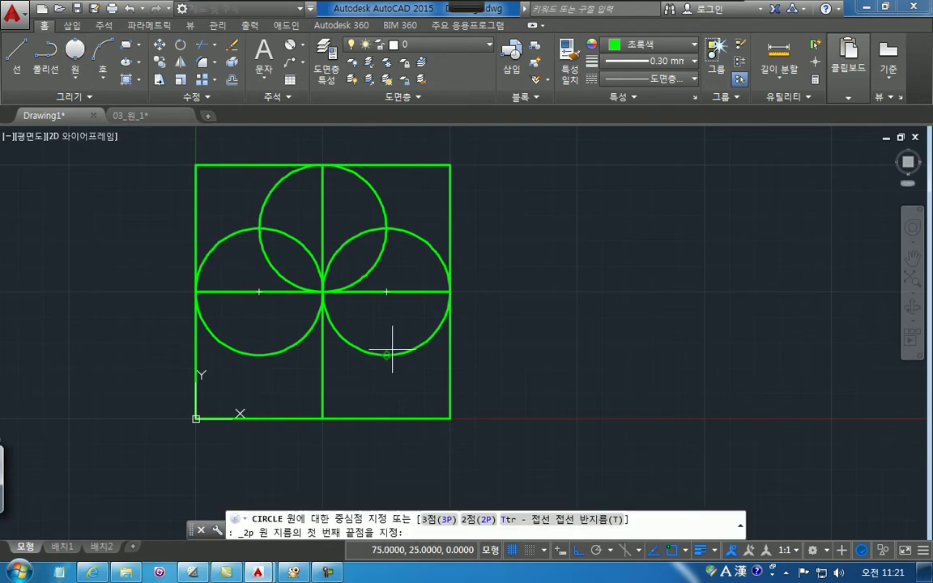
pyautogui.click(323, 292)
pyautogui.click(323, 418)
pyautogui.press('Escape')
pyautogui.press('Escape')
pyautogui.press('Escape')
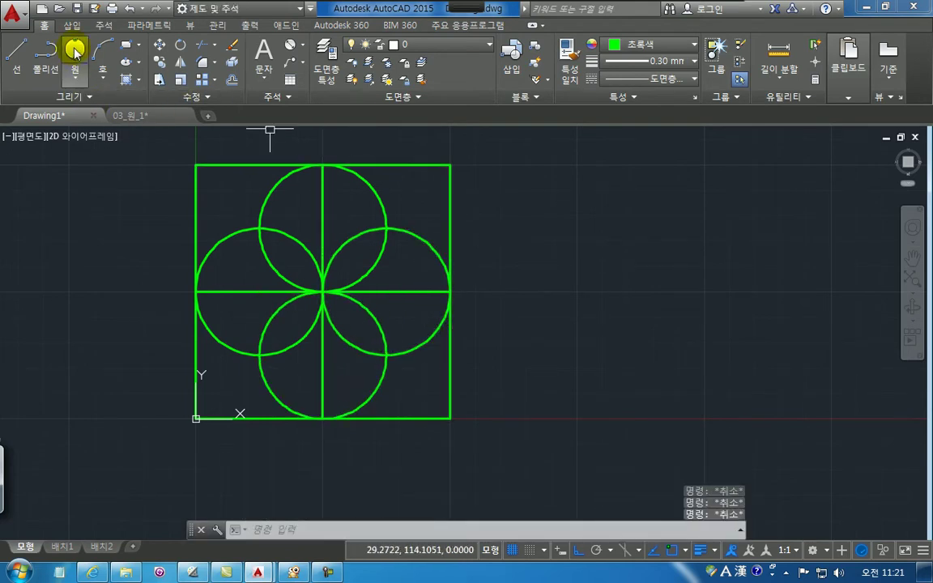
# Draw a centre-radius circle of radius 5 on the square's upper-right corner
pyautogui.click(76, 81)
pyautogui.click(77, 83)
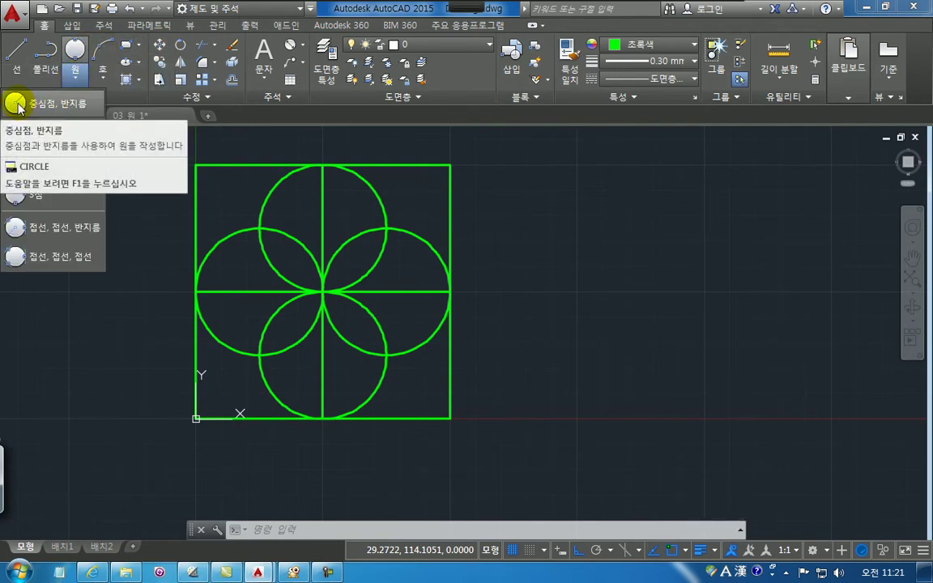
pyautogui.click(16, 104)
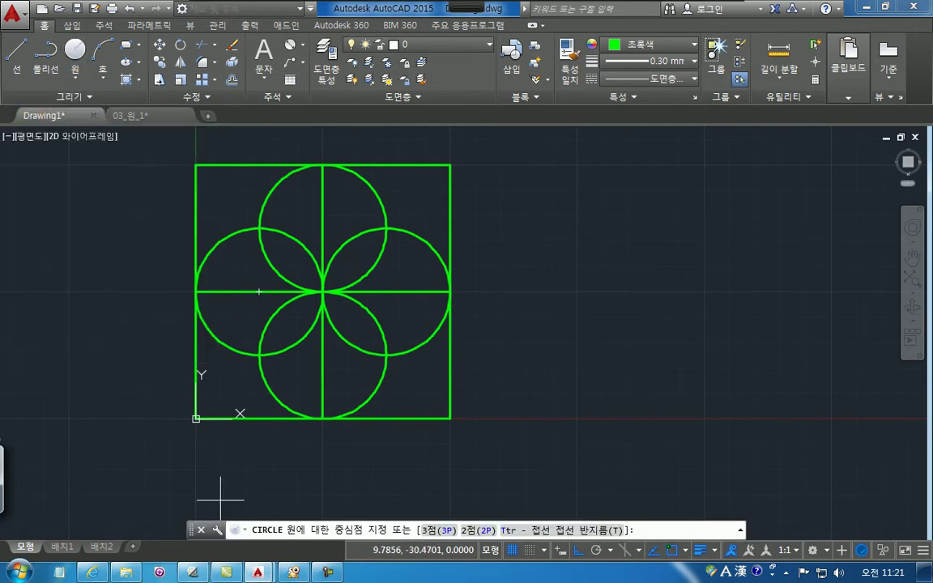
pyautogui.click(453, 163)
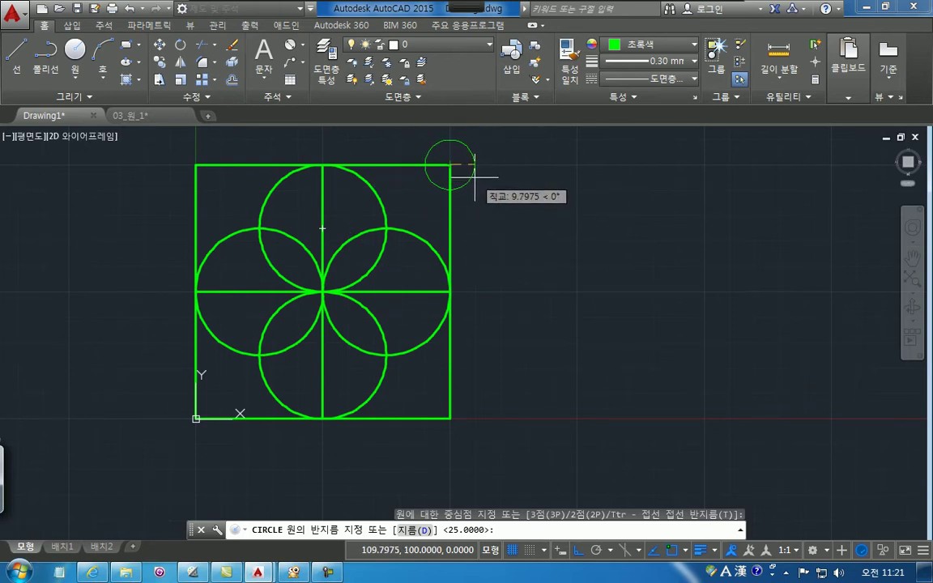
pyautogui.write('1')
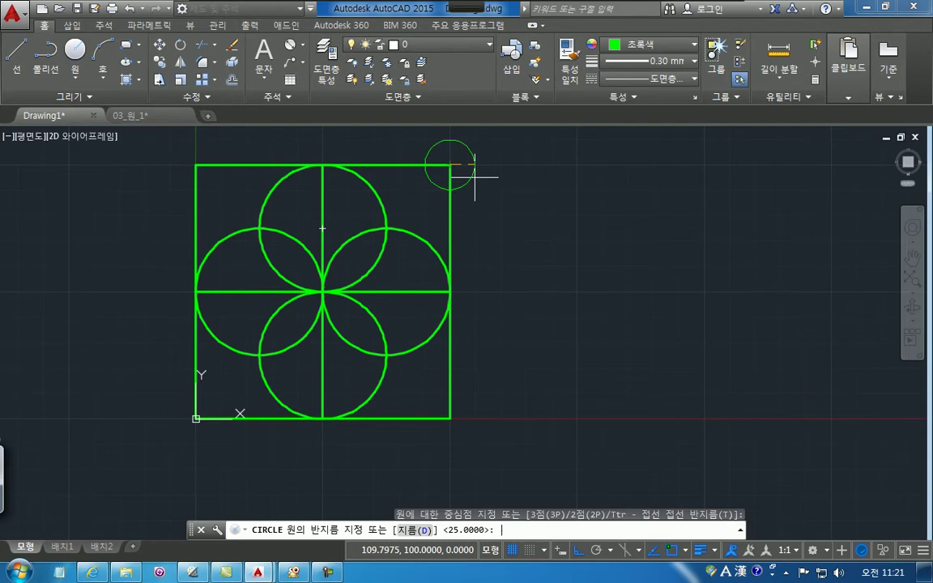
pyautogui.write('5')
pyautogui.press('Return')
# Add a concentric circle of radius 10 on the square's upper-right corner
pyautogui.press('space')
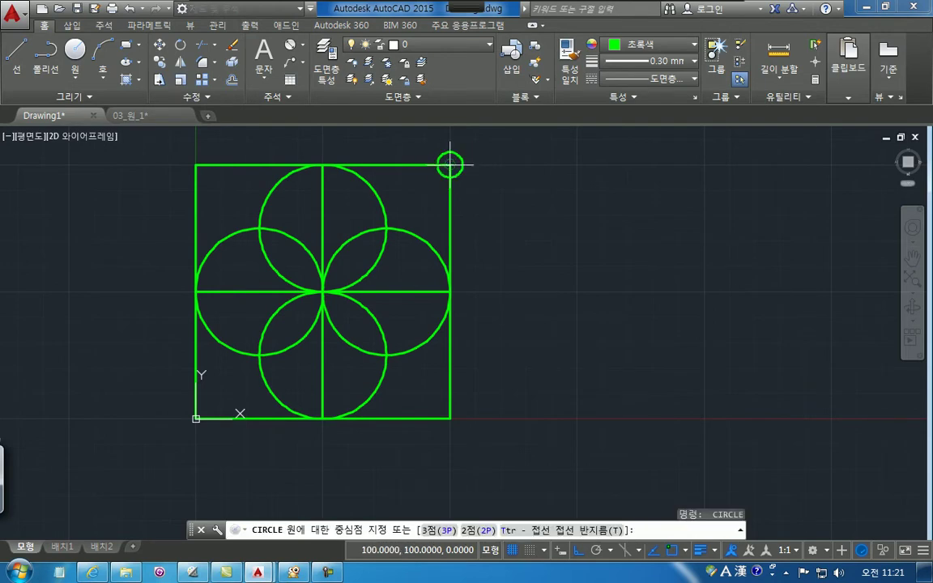
pyautogui.click(450, 165)
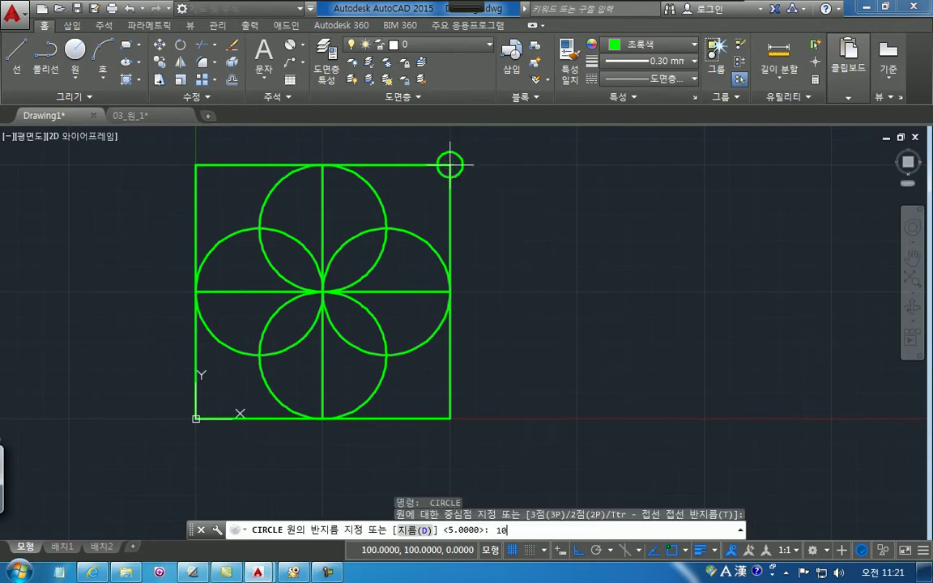
pyautogui.press('Return')
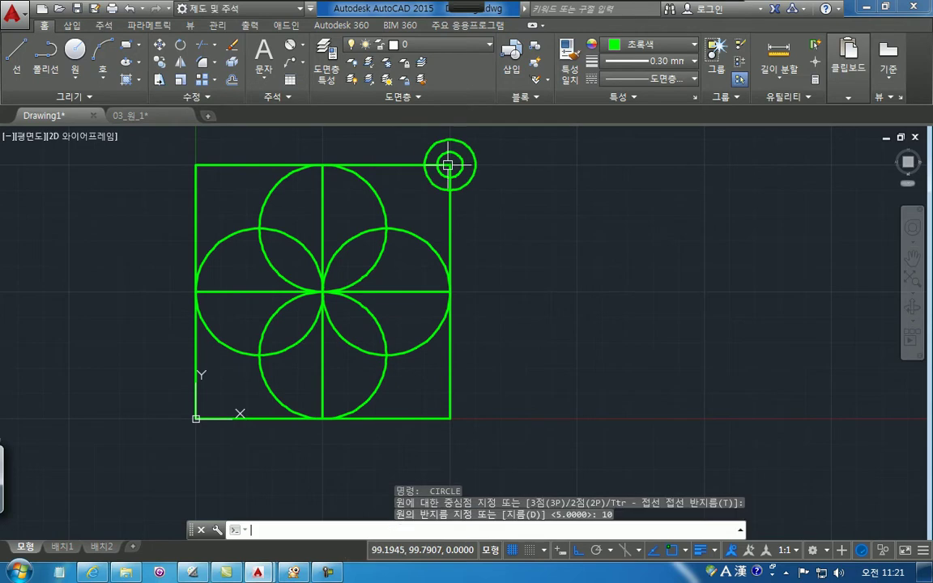
pyautogui.click(390, 229)
pyautogui.click(383, 209)
pyautogui.press('Escape')
pyautogui.press('Escape')
pyautogui.press('Escape')
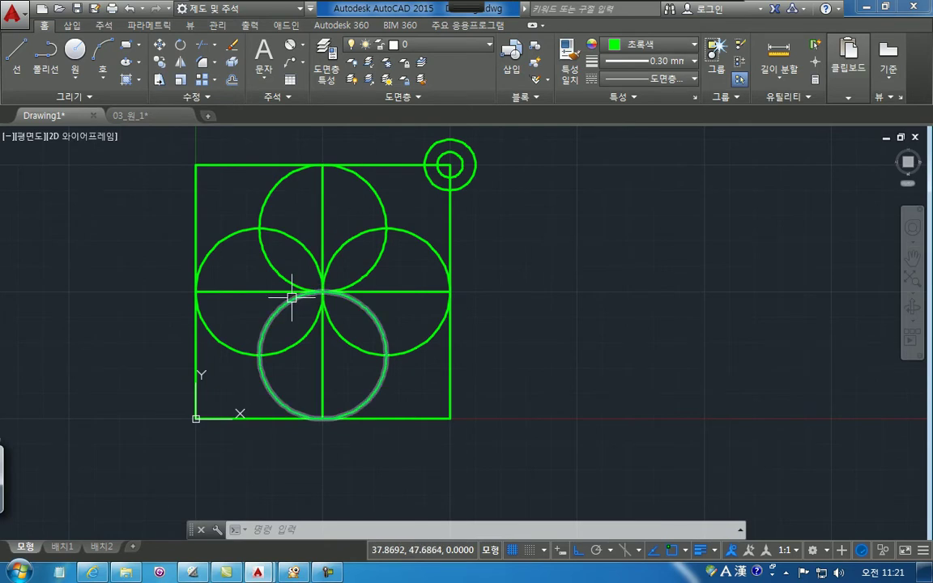
pyautogui.press('Escape')
pyautogui.press('Escape')
pyautogui.press('Escape')
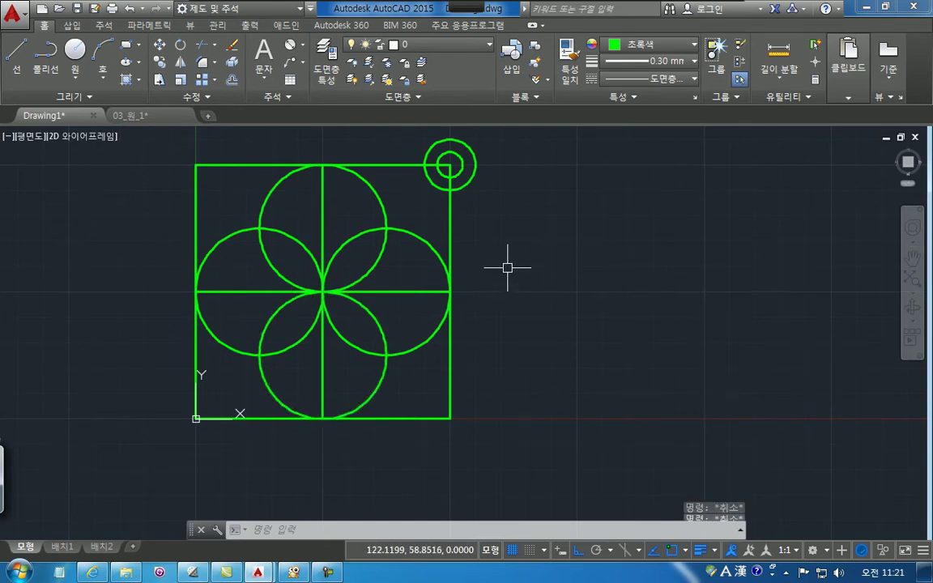
pyautogui.click(79, 77)
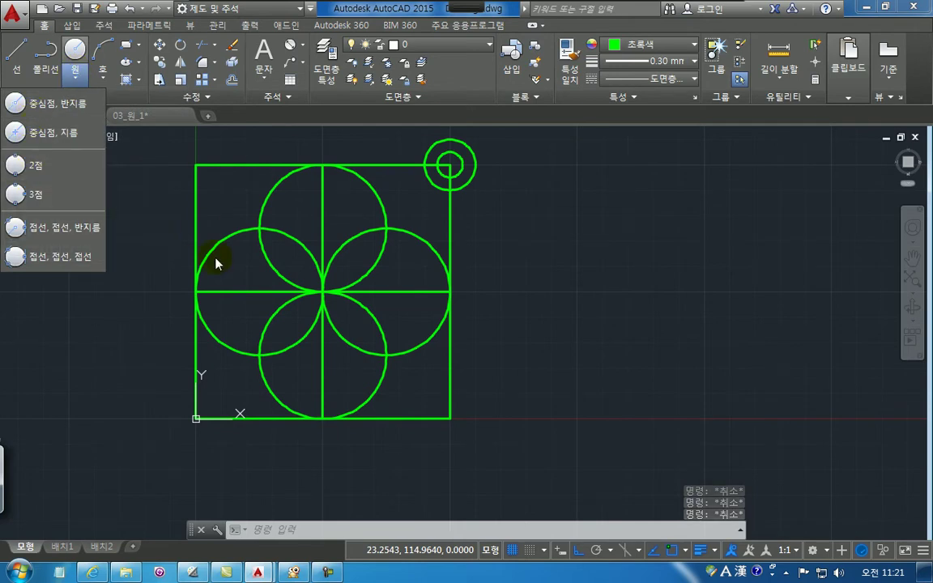
pyautogui.click(201, 302)
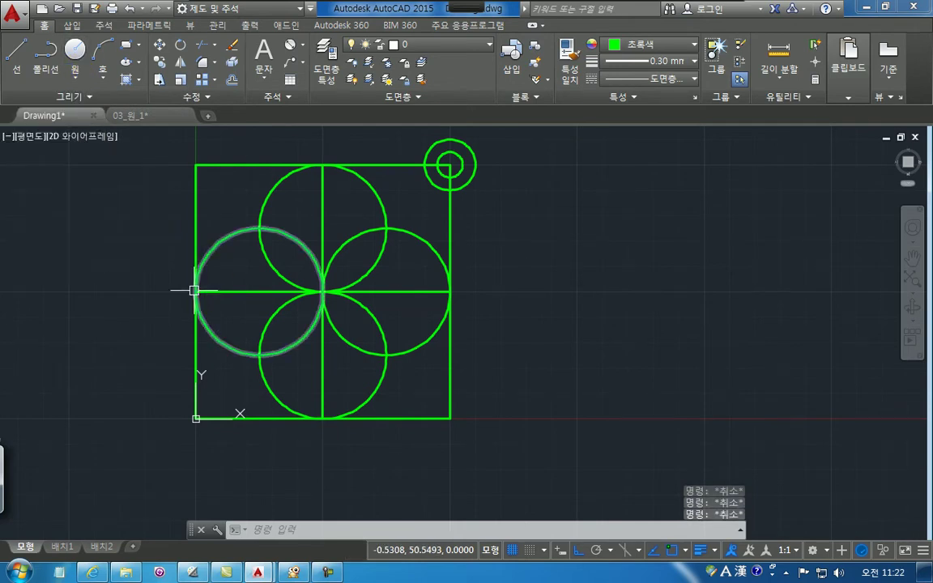
pyautogui.moveTo(198, 290)
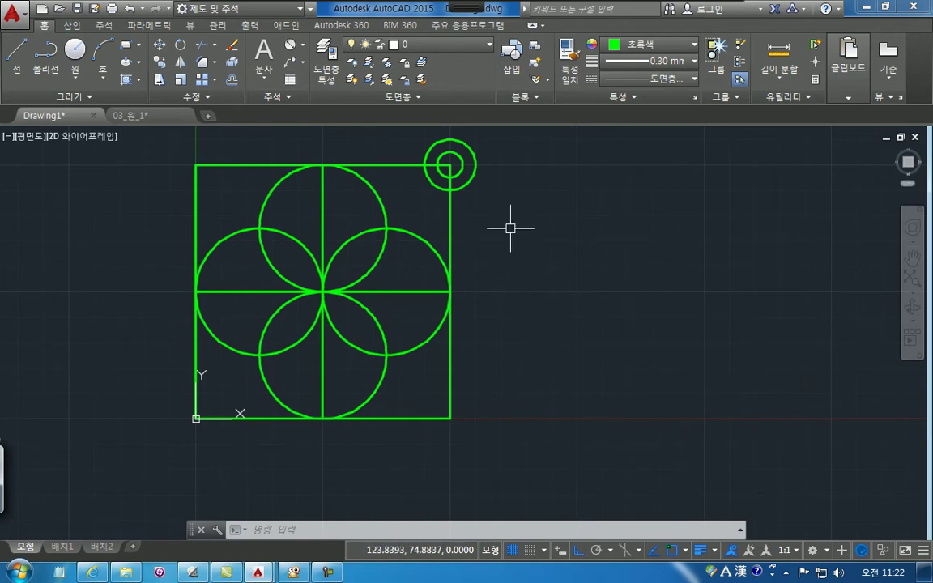
# Examine exercises 5 to 8 and their dimensions in the 03_원_1 drawing
pyautogui.click(160, 121)
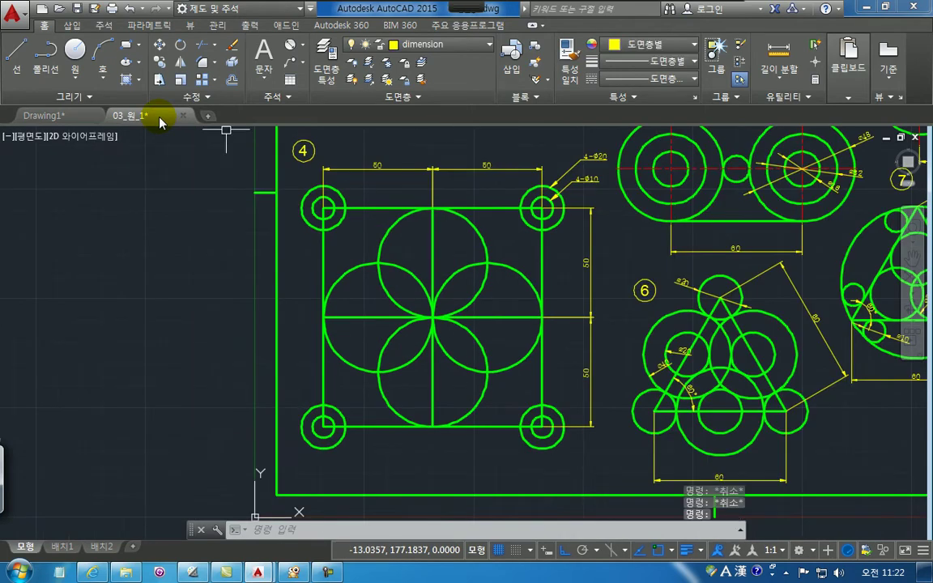
pyautogui.moveTo(750, 341)
pyautogui.mouseDown(button='middle')
pyautogui.moveTo(622, 394)
pyautogui.moveTo(557, 397)
pyautogui.mouseUp(button='middle')
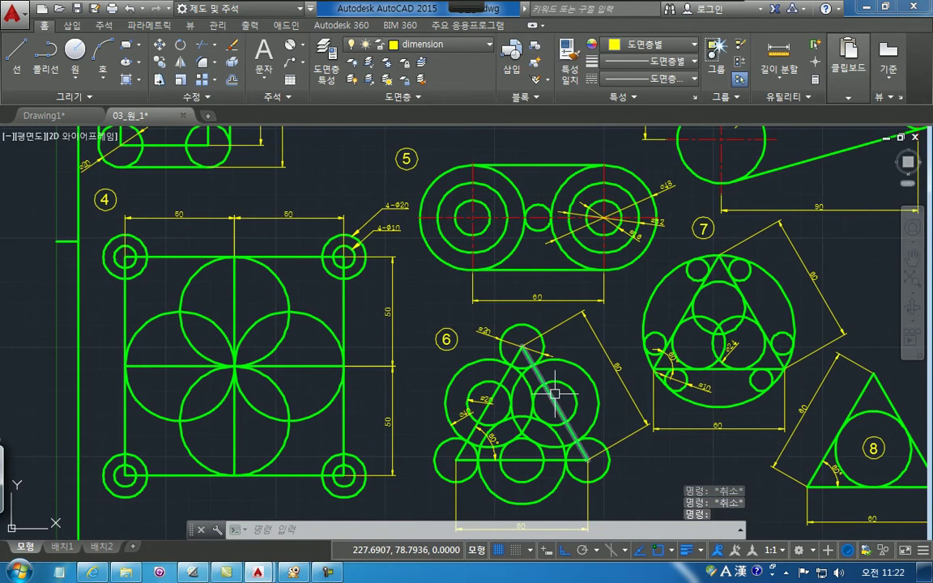
pyautogui.moveTo(547, 350); pyautogui.dragTo(522, 399, button='middle')
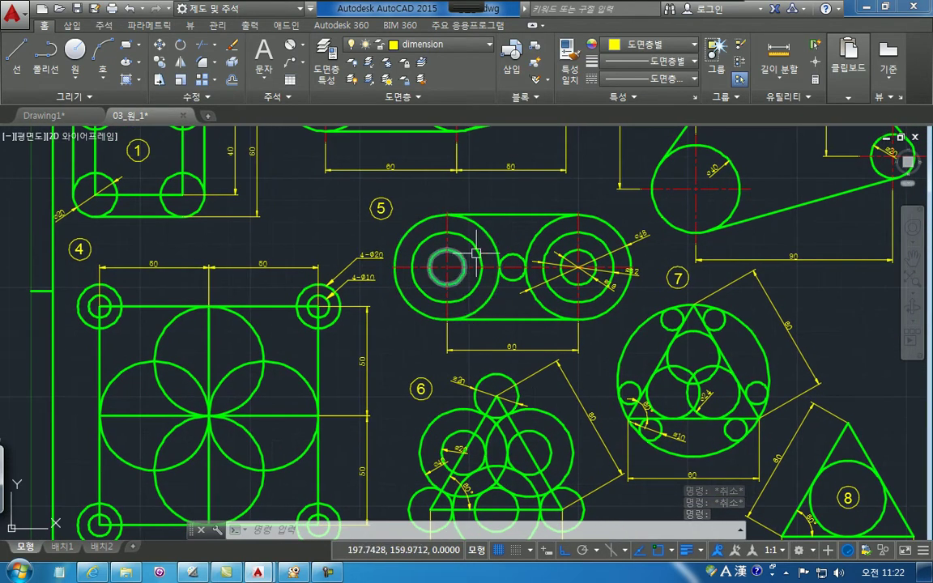
pyautogui.moveTo(575, 388); pyautogui.dragTo(556, 309, button='middle')
pyautogui.moveTo(547, 371); pyautogui.dragTo(539, 342, button='middle')
pyautogui.scroll(2, 535, 371)
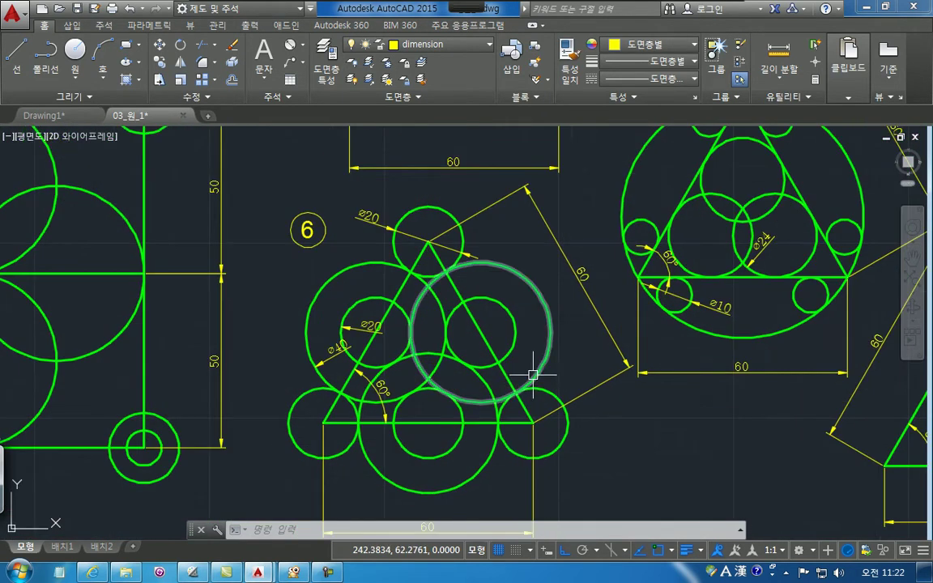
pyautogui.scroll(-2, 548, 371)
pyautogui.moveTo(597, 360); pyautogui.dragTo(538, 381, button='middle')
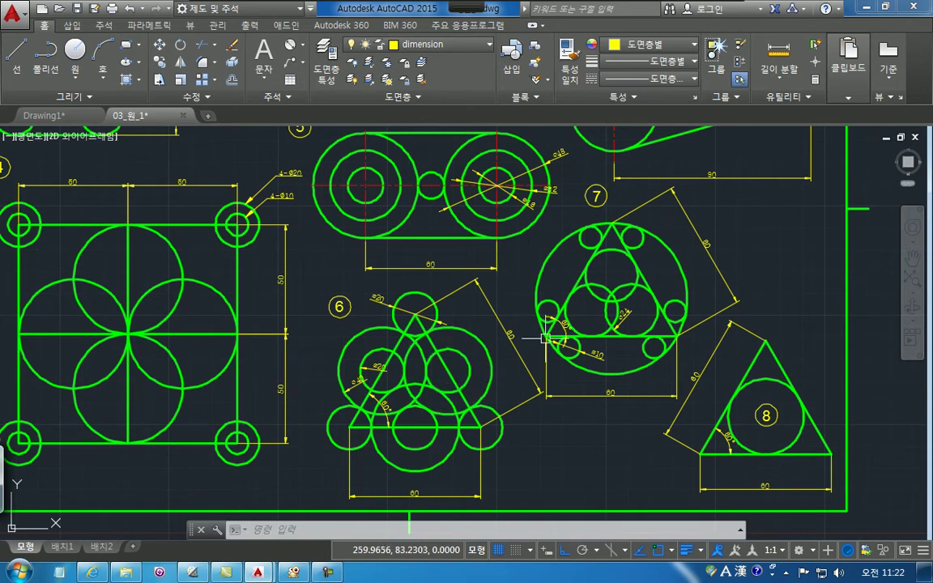
pyautogui.moveTo(484, 408); pyautogui.dragTo(464, 405, button='middle')
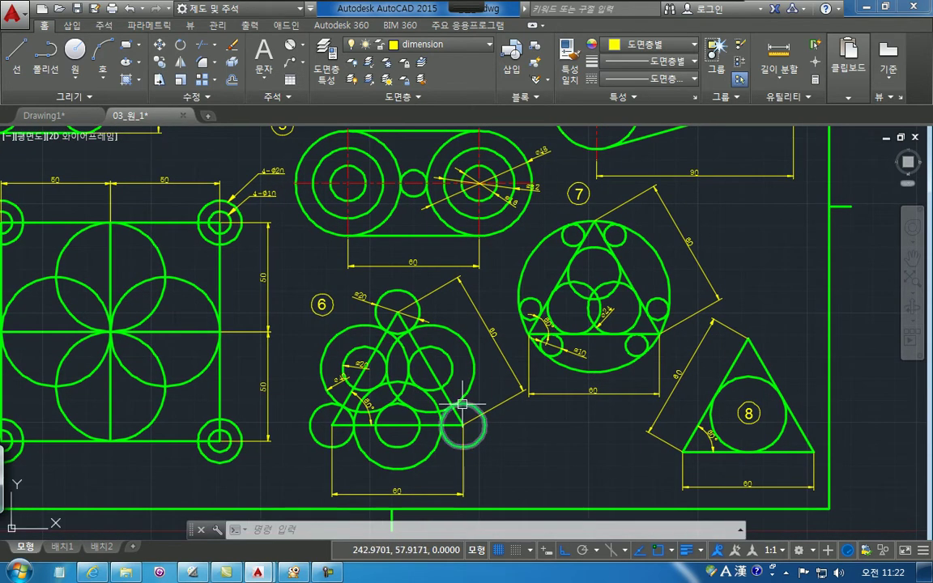
pyautogui.moveTo(477, 343); pyautogui.dragTo(401, 328, button='middle')
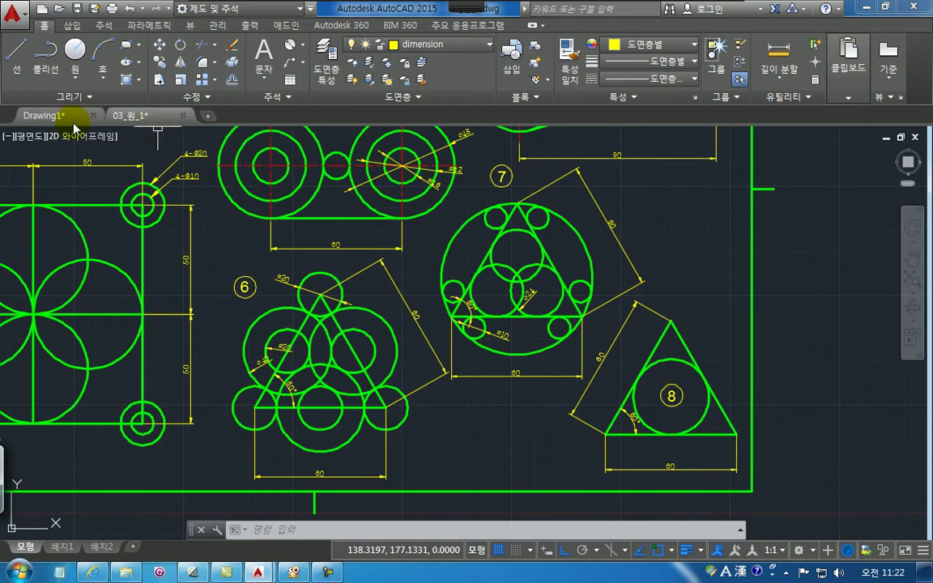
pyautogui.moveTo(75, 128)
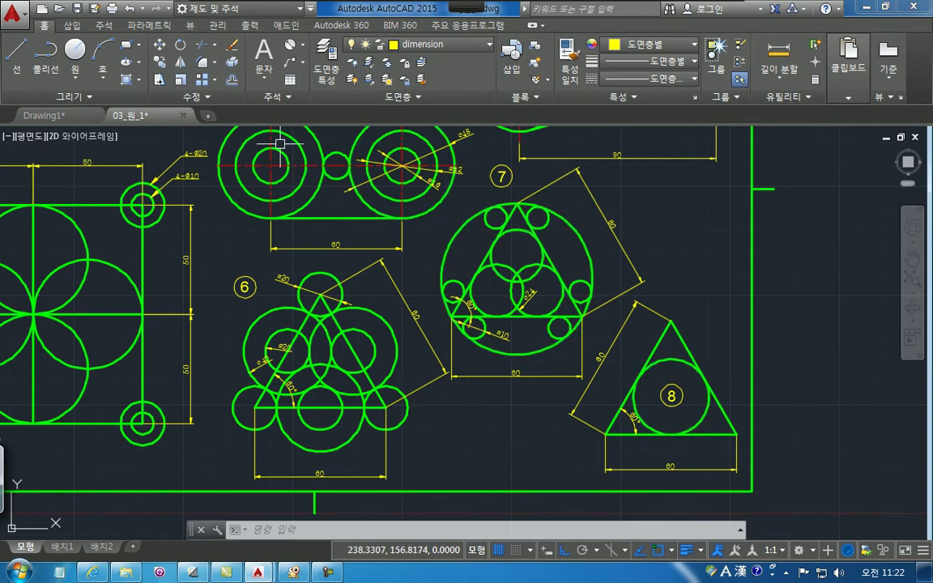
pyautogui.click(29, 69)
pyautogui.press('Escape')
pyautogui.press('Escape')
pyautogui.press('Escape')
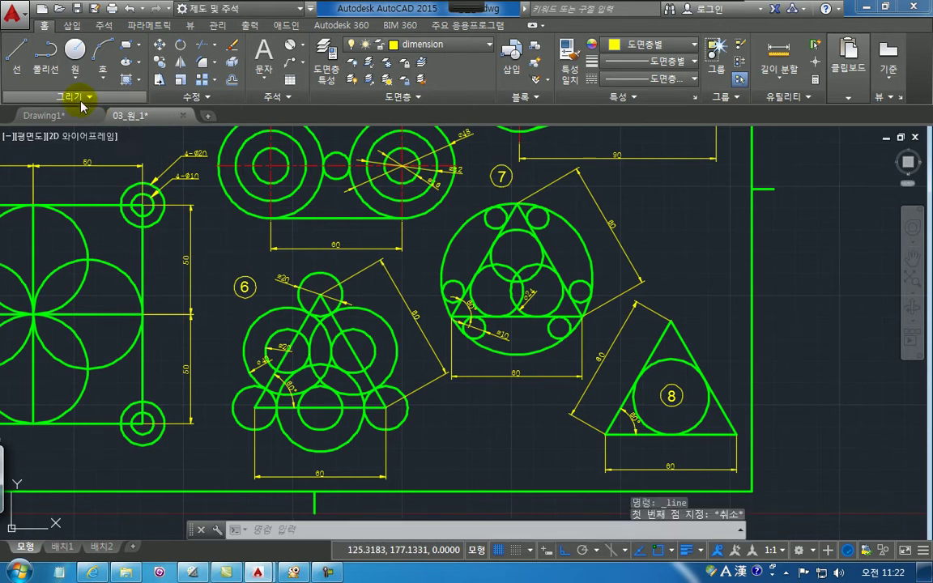
# Return to Drawing1 and start the Line command
pyautogui.click(63, 115)
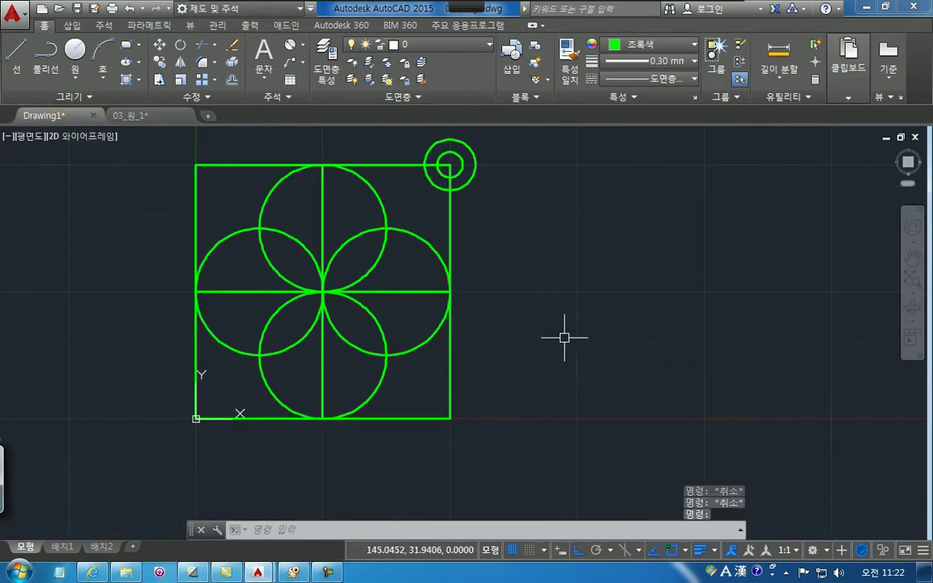
pyautogui.click(13, 60)
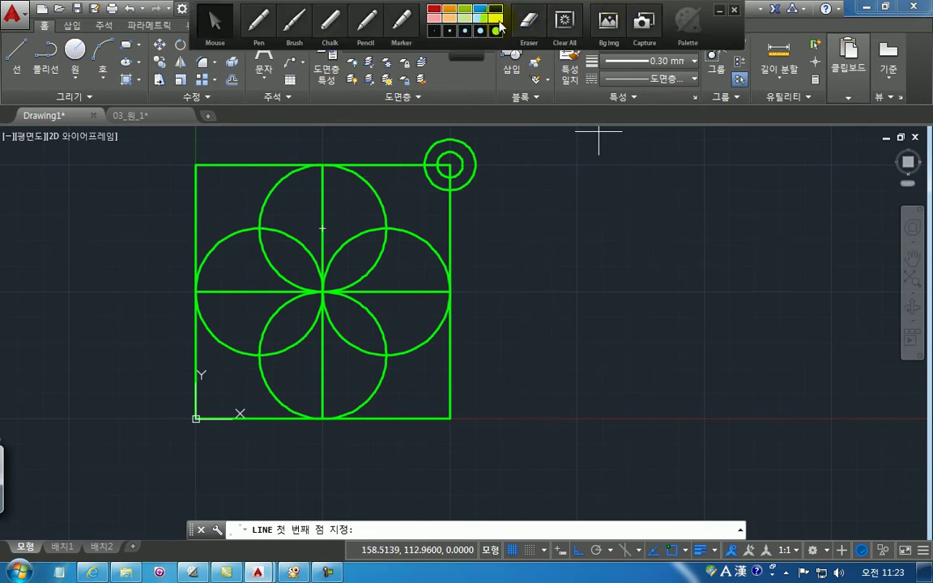
# Annotate the Line tool as 1, the start point as 2, the Ortho toggle, and a horizontal base arrow noted as 60
pyautogui.moveTo(33, 81)
pyautogui.mouseDown()
pyautogui.moveTo(6, 48)
pyautogui.moveTo(34, 36)
pyautogui.mouseUp()
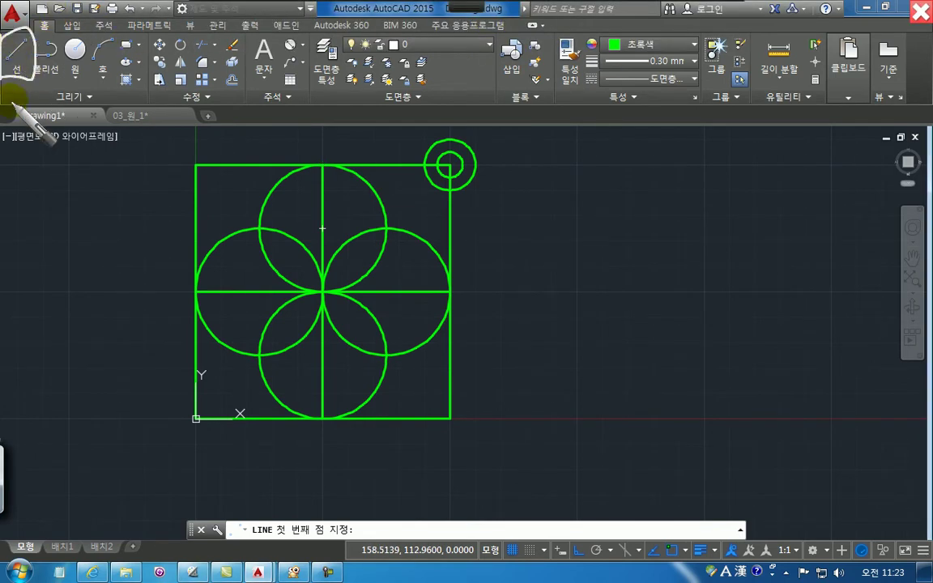
pyautogui.moveTo(16, 105); pyautogui.dragTo(10, 90)
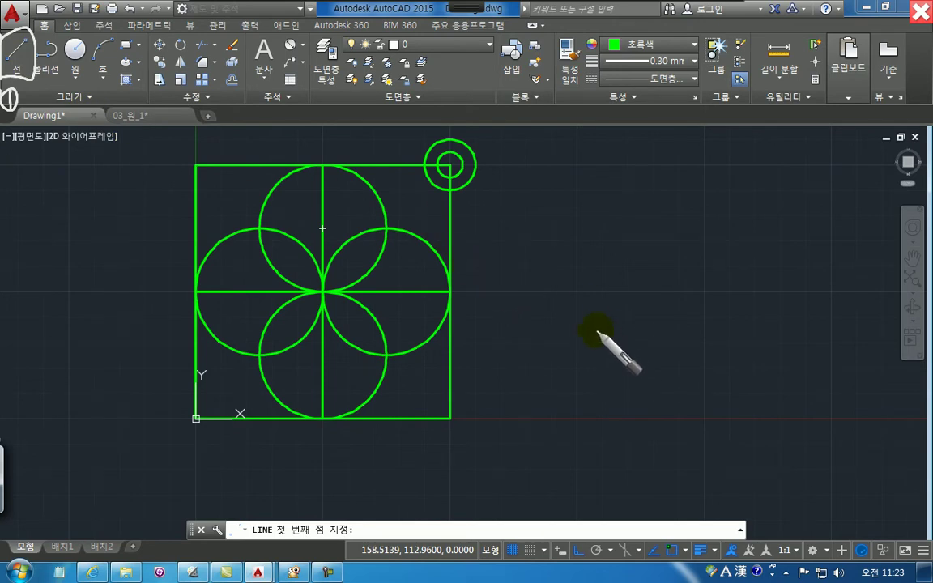
pyautogui.moveTo(593, 354)
pyautogui.mouseDown()
pyautogui.moveTo(597, 365)
pyautogui.moveTo(607, 359)
pyautogui.mouseUp()
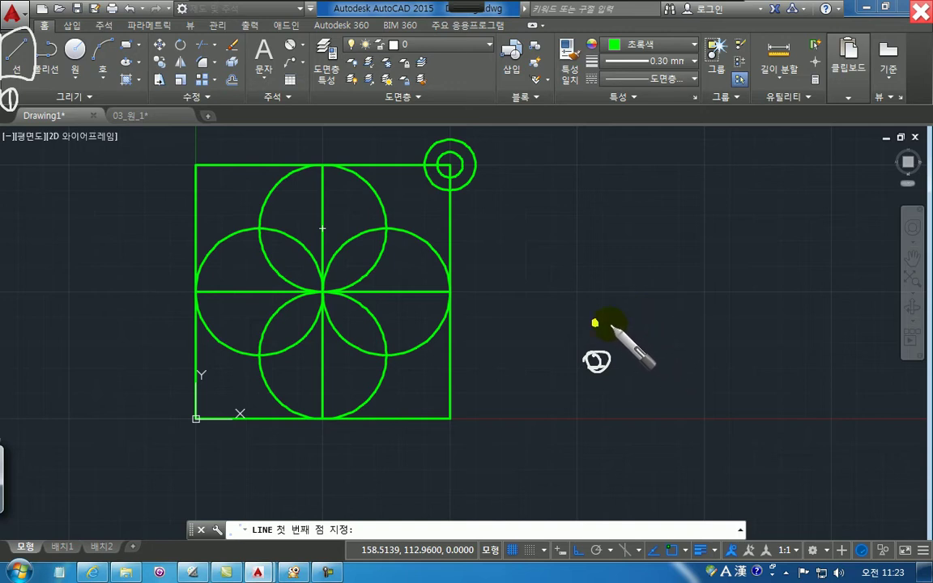
pyautogui.moveTo(570, 551); pyautogui.dragTo(566, 538)
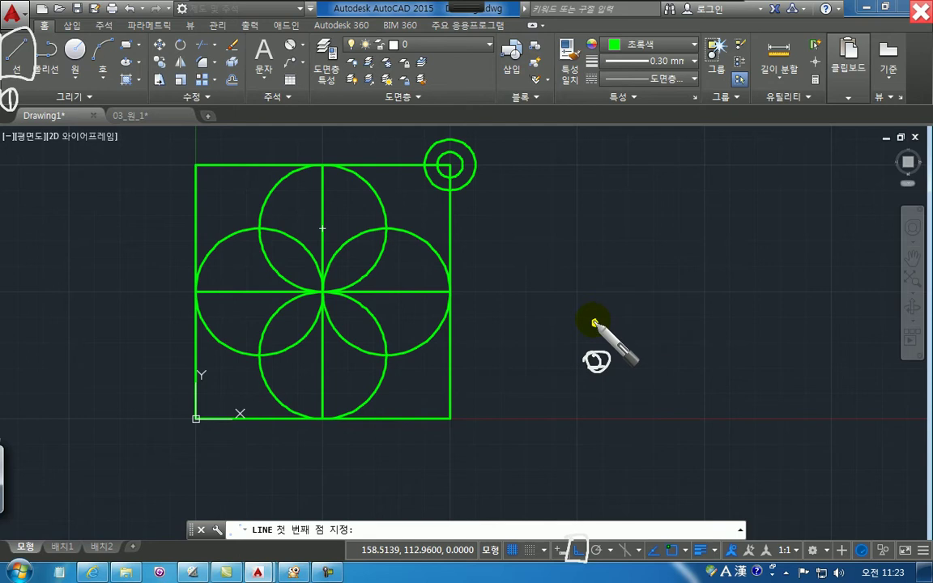
pyautogui.moveTo(594, 323)
pyautogui.mouseDown()
pyautogui.moveTo(752, 322)
pyautogui.moveTo(747, 327)
pyautogui.mouseUp()
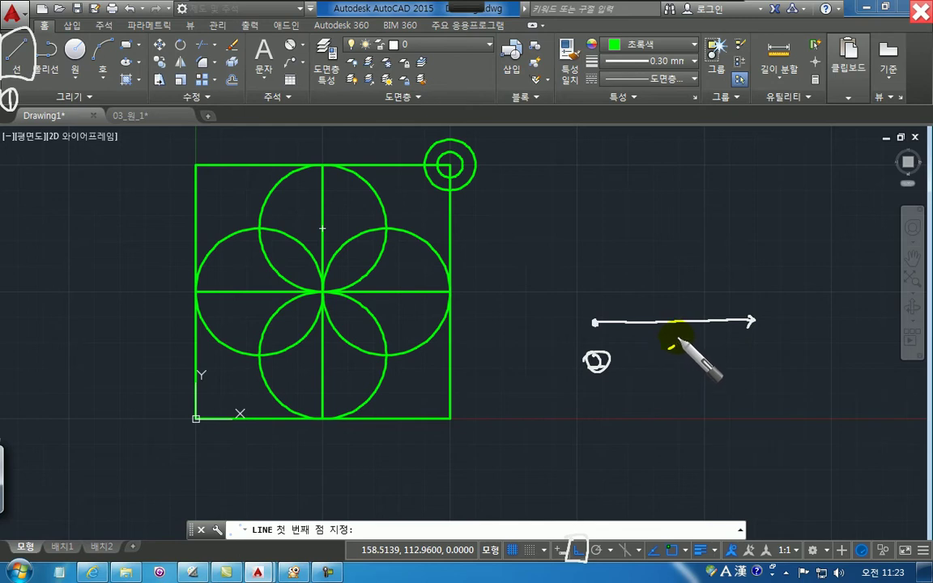
pyautogui.moveTo(674, 336)
pyautogui.mouseDown()
pyautogui.moveTo(678, 353)
pyautogui.moveTo(691, 345)
pyautogui.moveTo(726, 352)
pyautogui.mouseUp()
pyautogui.click(736, 353)
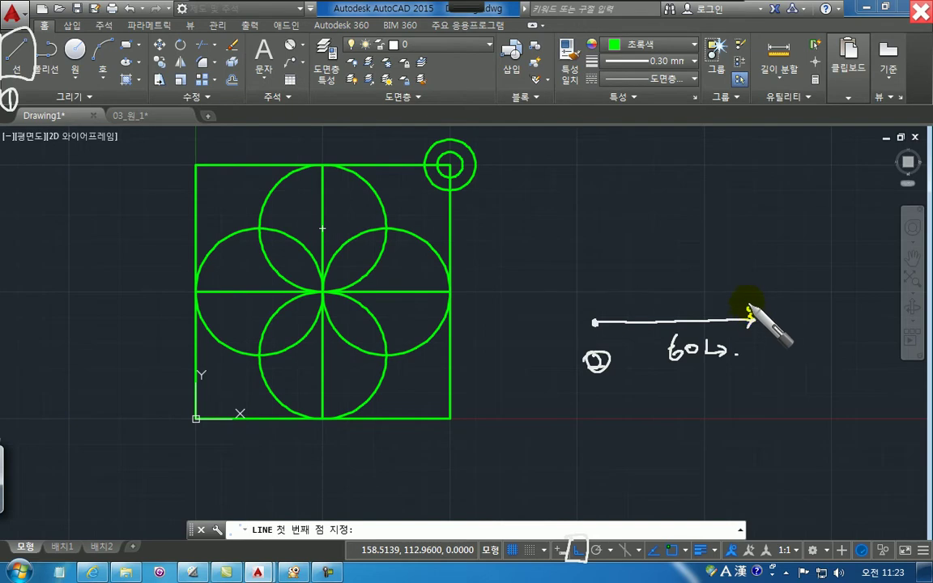
pyautogui.moveTo(713, 263)
pyautogui.mouseDown()
pyautogui.moveTo(646, 208)
pyautogui.moveTo(745, 292)
pyautogui.mouseUp()
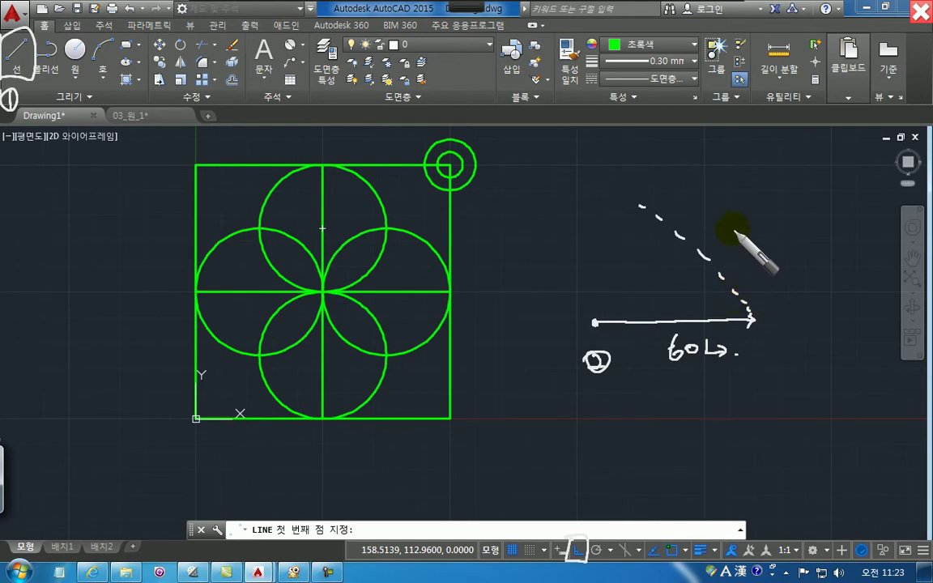
pyautogui.moveTo(731, 222); pyautogui.dragTo(759, 230)
pyautogui.moveTo(770, 217); pyautogui.dragTo(788, 234)
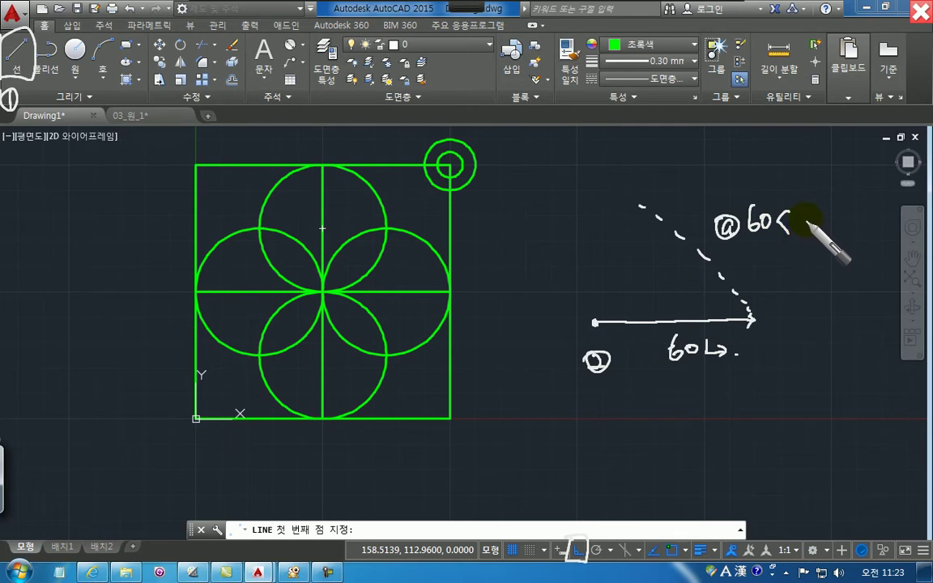
pyautogui.moveTo(796, 212)
pyautogui.mouseDown()
pyautogui.moveTo(796, 230)
pyautogui.moveTo(813, 229)
pyautogui.moveTo(817, 215)
pyautogui.mouseUp()
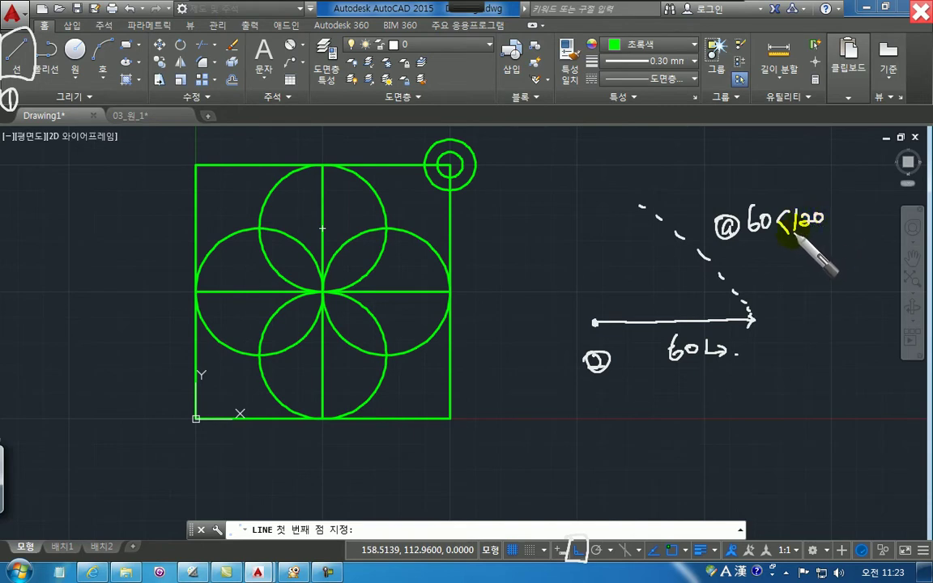
pyautogui.moveTo(704, 287); pyautogui.dragTo(721, 273)
pyautogui.moveTo(732, 285); pyautogui.dragTo(752, 316)
pyautogui.moveTo(677, 280)
pyautogui.mouseDown()
pyautogui.moveTo(673, 298)
pyautogui.moveTo(690, 281)
pyautogui.mouseUp()
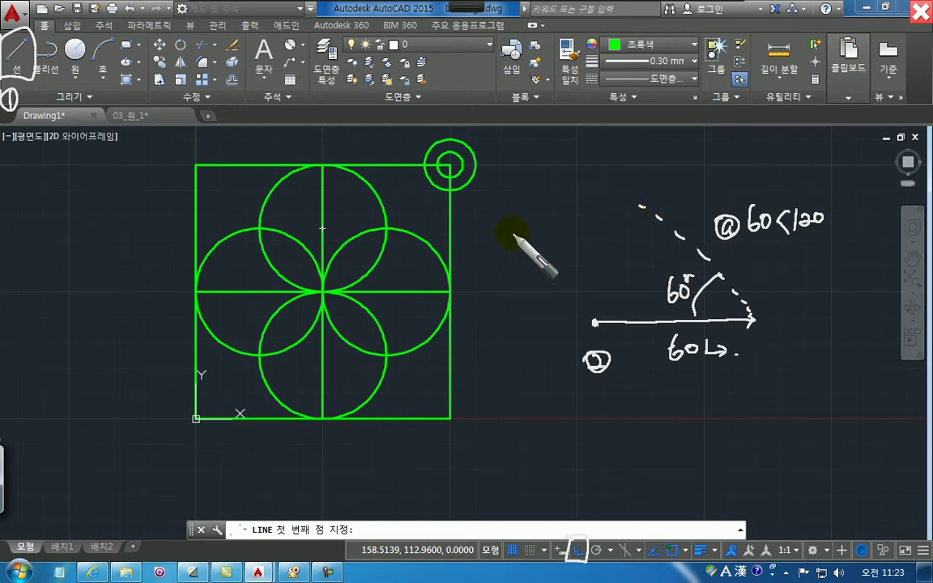
# Annotate the dashed closing side with the Close (C) option, and clear the screen annotations
pyautogui.moveTo(636, 238); pyautogui.dragTo(628, 249)
pyautogui.moveTo(621, 259); pyautogui.dragTo(613, 271)
pyautogui.moveTo(607, 281); pyautogui.dragTo(600, 292)
pyautogui.moveTo(596, 298); pyautogui.dragTo(592, 304)
pyautogui.moveTo(554, 230)
pyautogui.mouseDown()
pyautogui.moveTo(570, 253)
pyautogui.moveTo(591, 236)
pyautogui.moveTo(634, 230)
pyautogui.mouseUp()
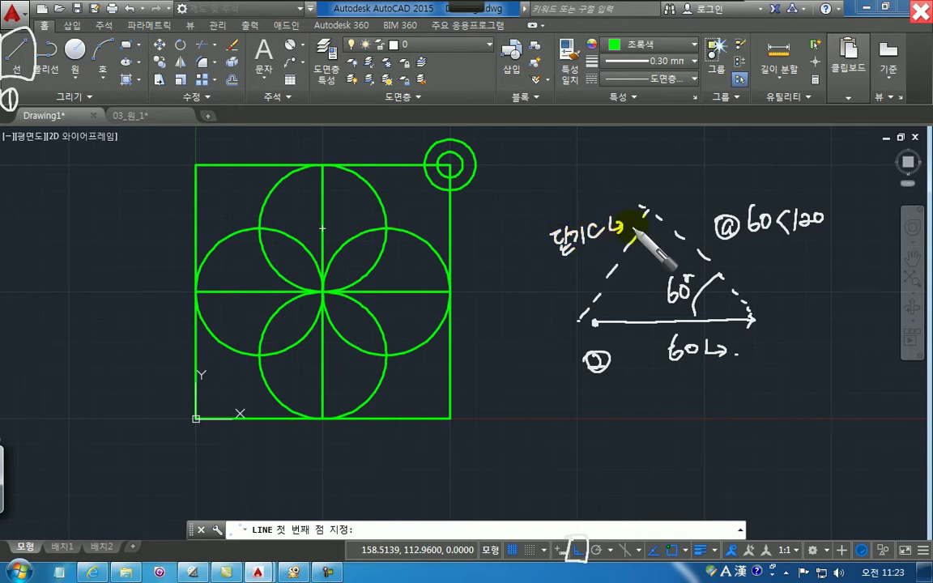
pyautogui.click(921, 11)
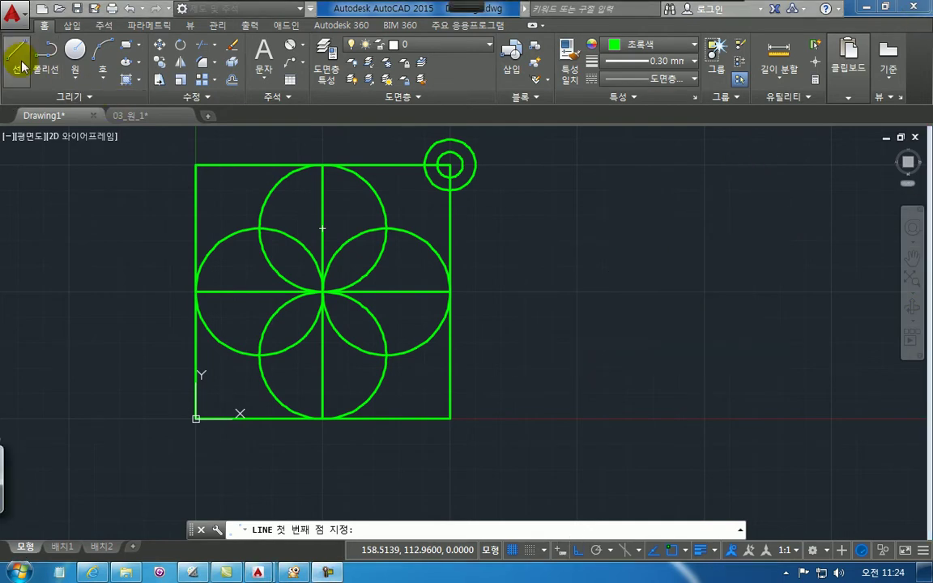
pyautogui.click(596, 332)
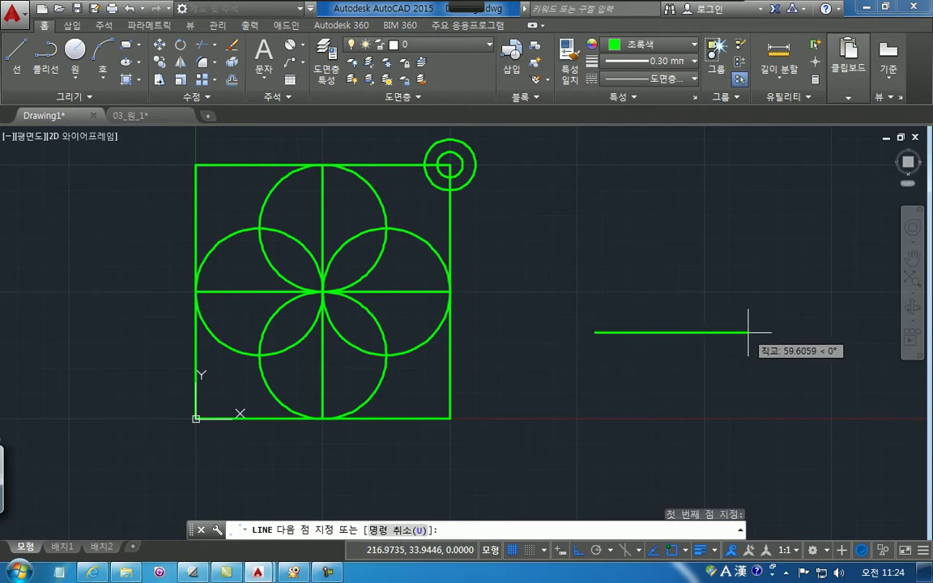
pyautogui.write('6')
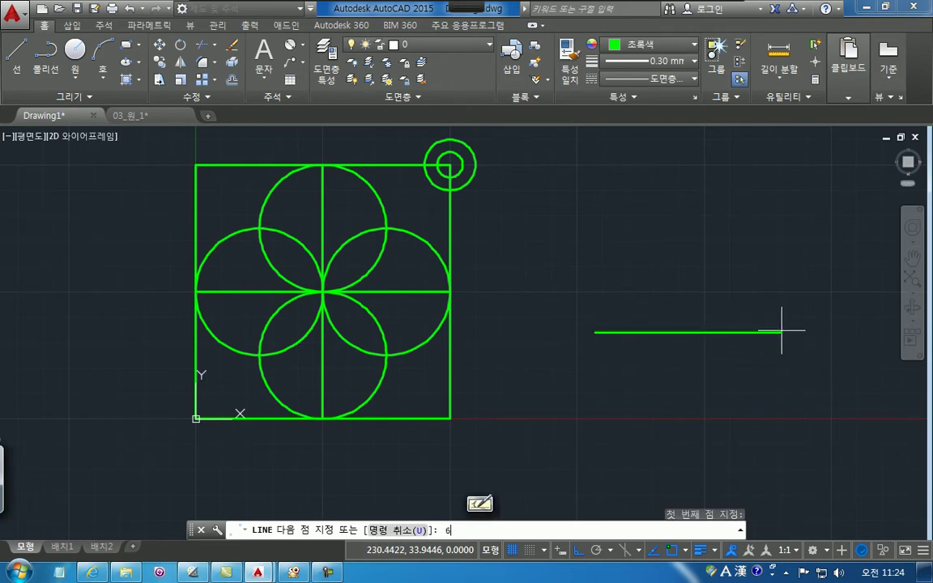
pyautogui.write('0')
pyautogui.press('Return')
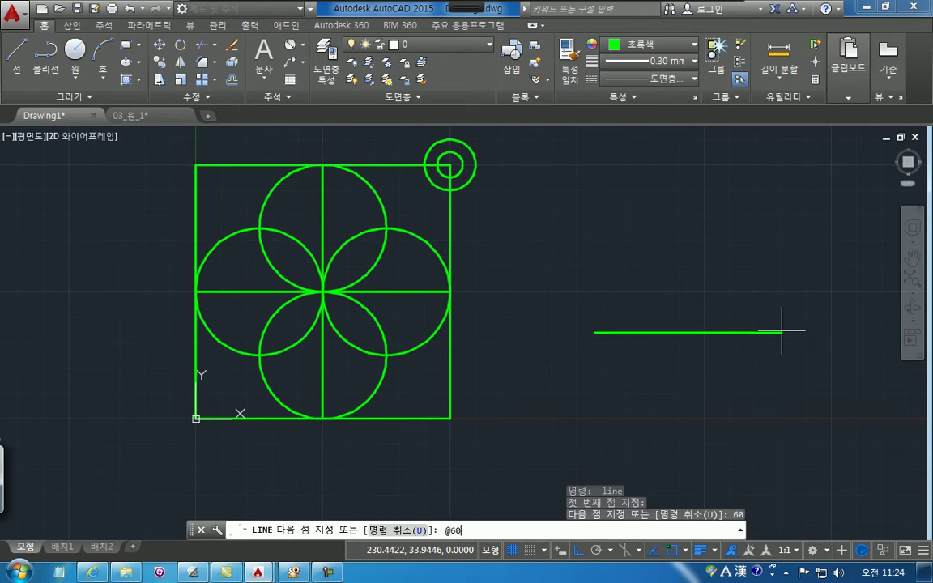
pyautogui.write('@60<120')
pyautogui.press('Return')
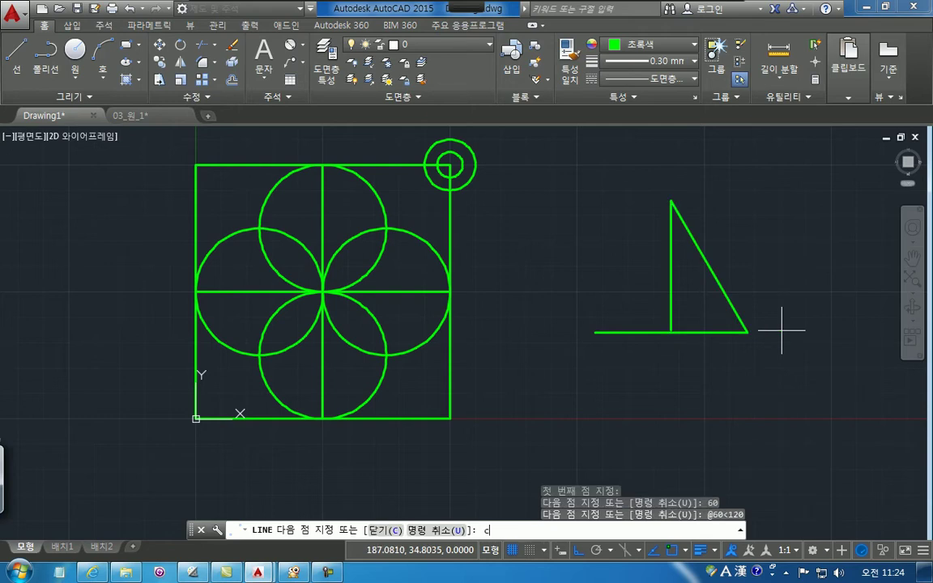
pyautogui.write('c')
pyautogui.press('Return')
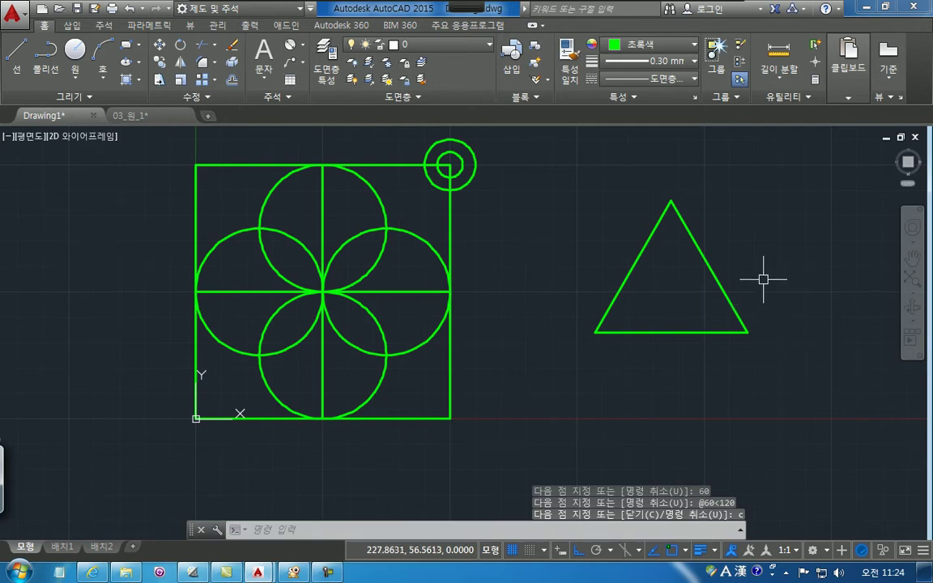
# Paste the screenshot of the circle creation methods with 3-point highlighted into the ALSee image viewer and show it full screen
pyautogui.moveTo(681, 297); pyautogui.dragTo(635, 313, button='middle')
pyautogui.click(77, 81)
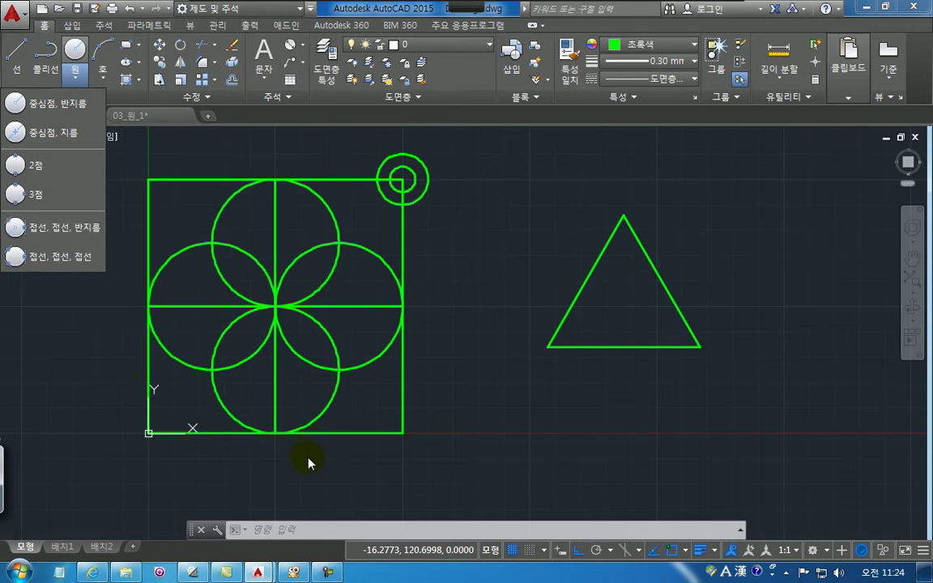
pyautogui.click(301, 567)
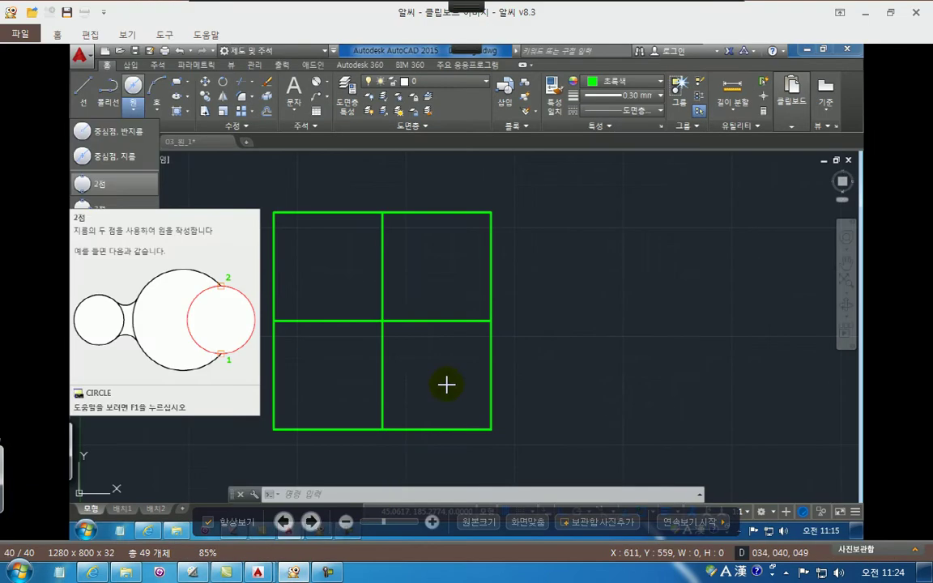
pyautogui.hotkey('ctrl', 'v')
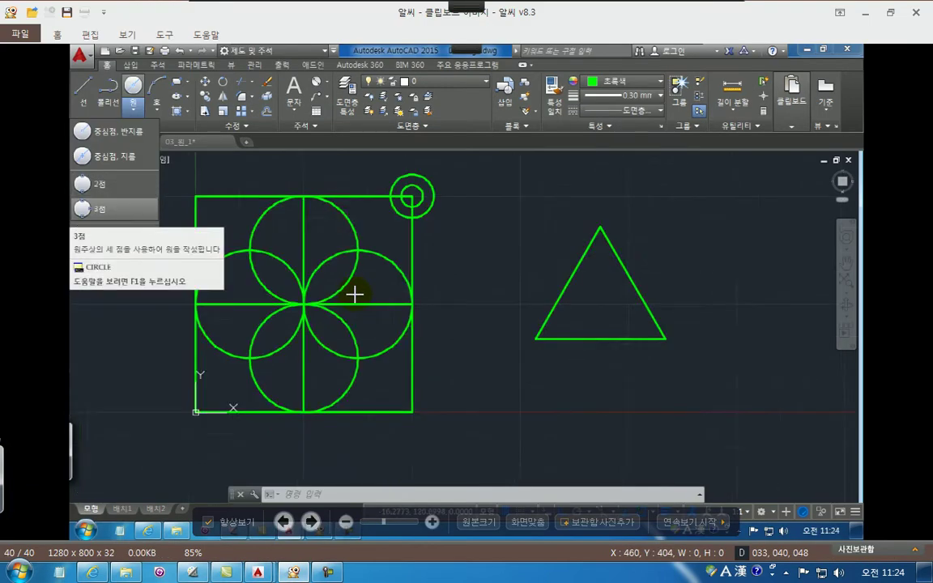
pyautogui.press('Return')
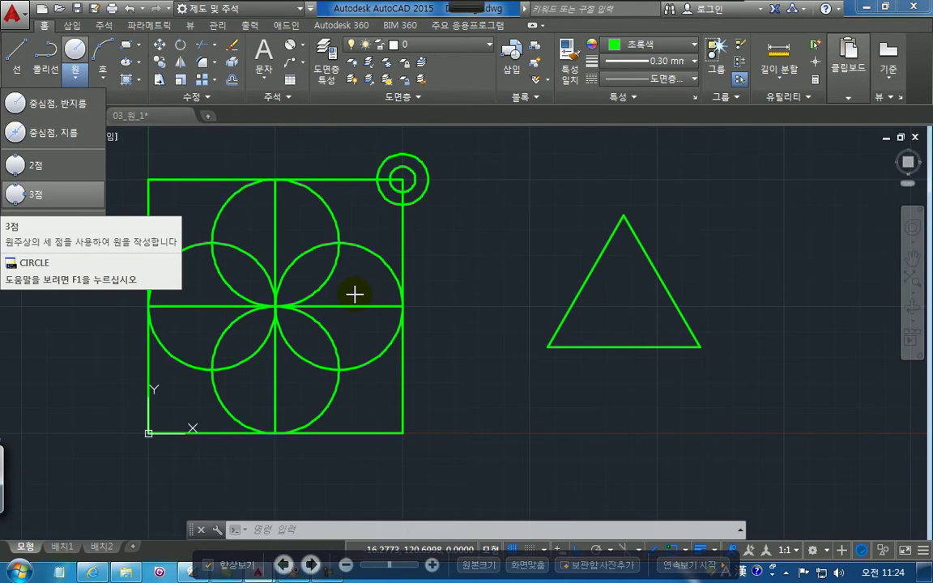
# Annotate the screenshot with three points and a circle through them, with an arrow from the 3-point option
pyautogui.click(494, 19)
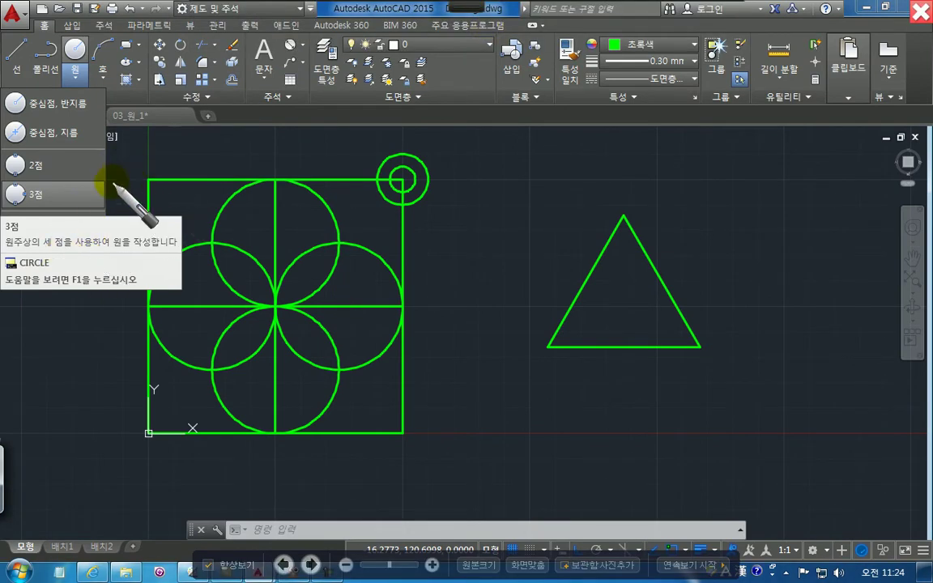
pyautogui.click(169, 156)
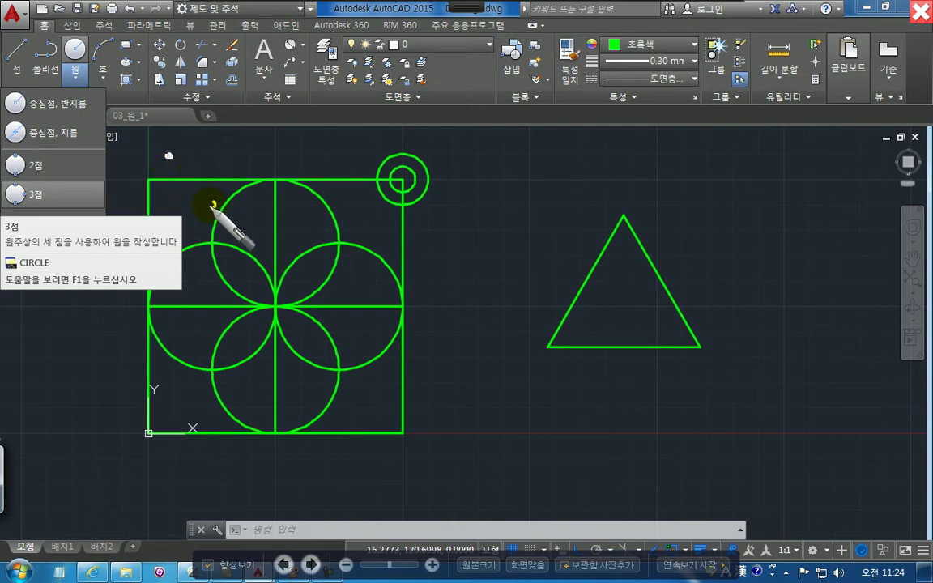
pyautogui.moveTo(168, 155)
pyautogui.mouseDown()
pyautogui.moveTo(142, 217)
pyautogui.moveTo(156, 207)
pyautogui.mouseUp()
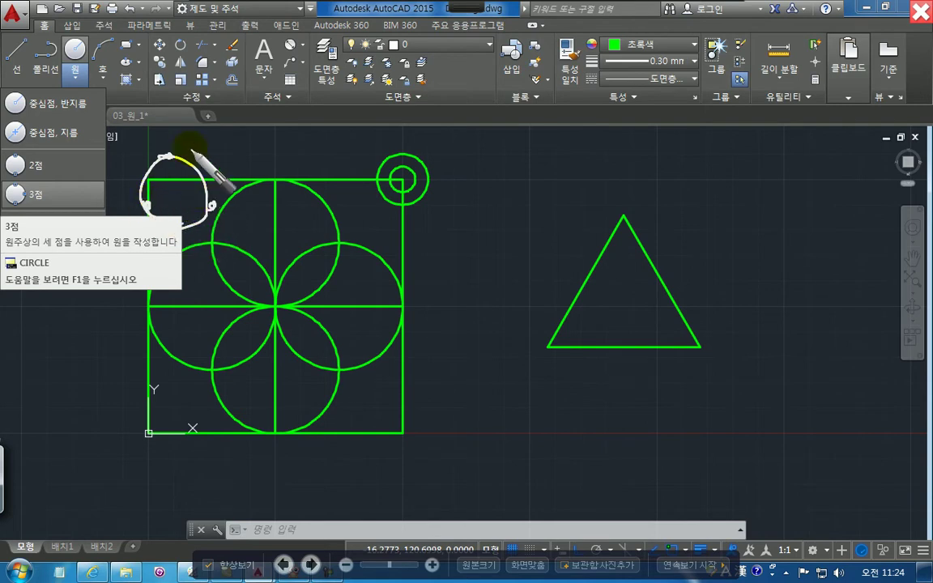
pyautogui.moveTo(101, 195); pyautogui.dragTo(210, 153)
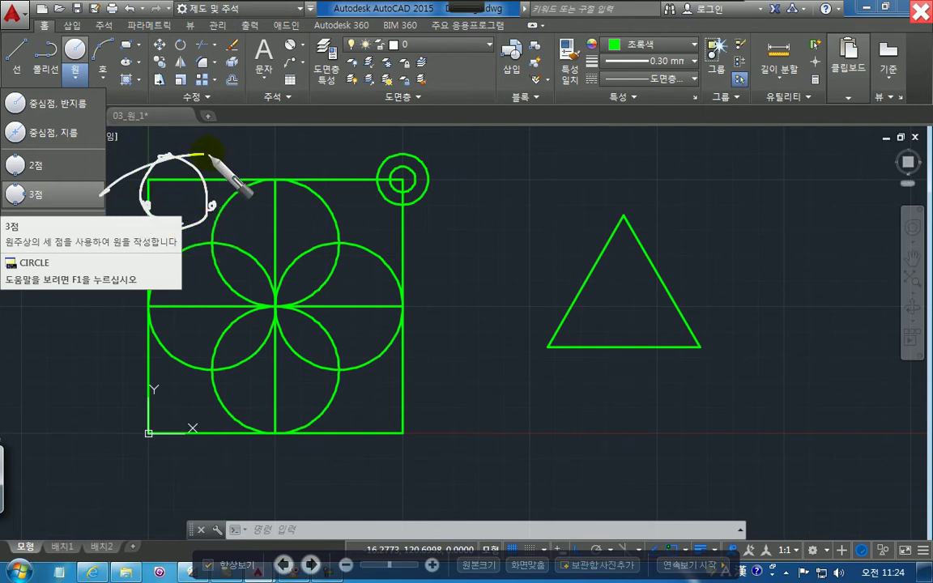
# Sketch three points along a line and a large circle through three non-aligned points, and leave the annotated screenshot for AutoCAD
pyautogui.click(266, 157)
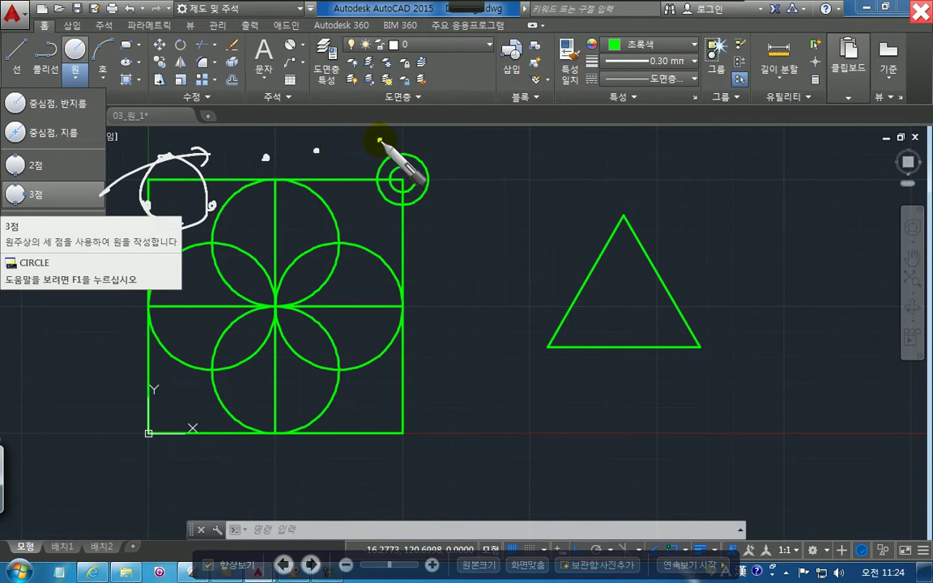
pyautogui.moveTo(265, 158); pyautogui.dragTo(377, 144)
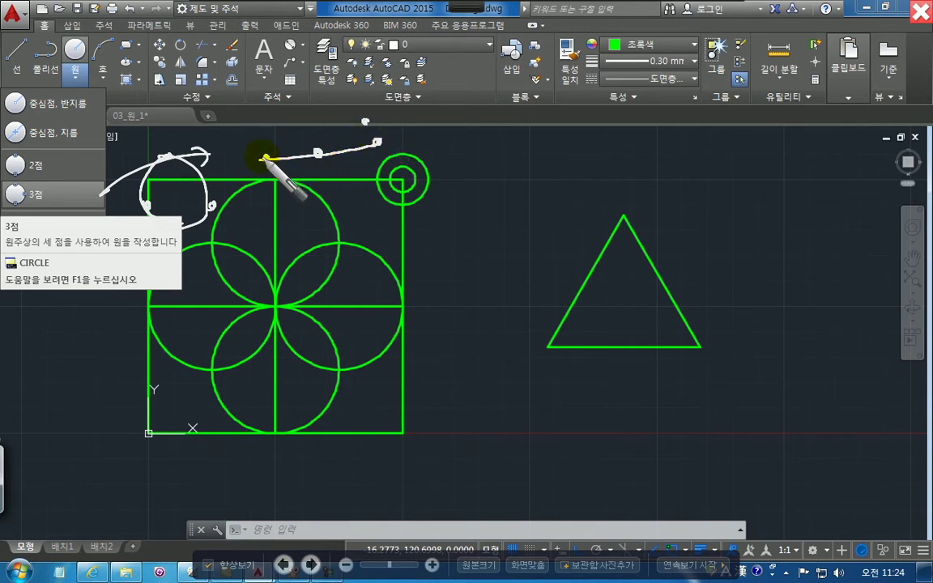
pyautogui.moveTo(318, 152)
pyautogui.mouseDown()
pyautogui.moveTo(366, 121)
pyautogui.moveTo(260, 42)
pyautogui.moveTo(266, 158)
pyautogui.mouseUp()
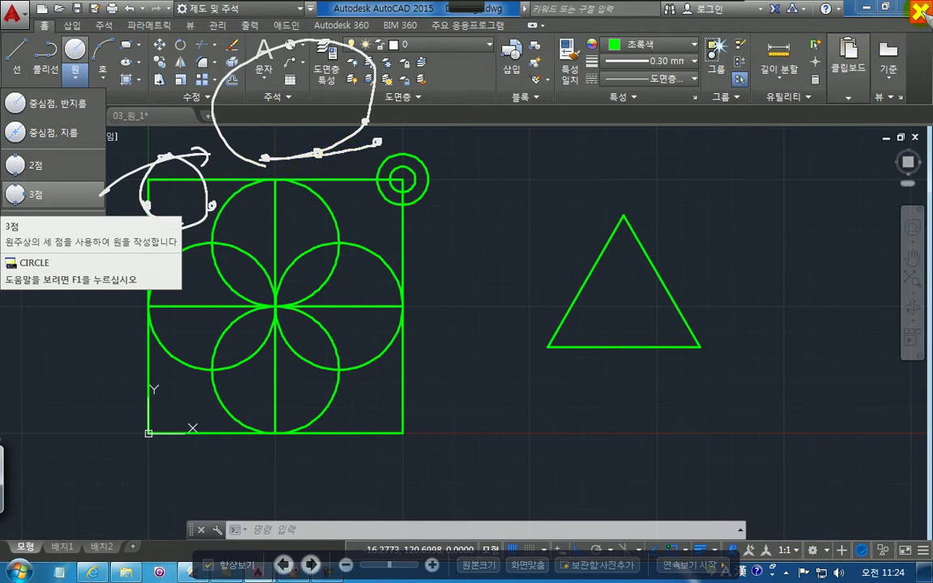
pyautogui.press('Escape')
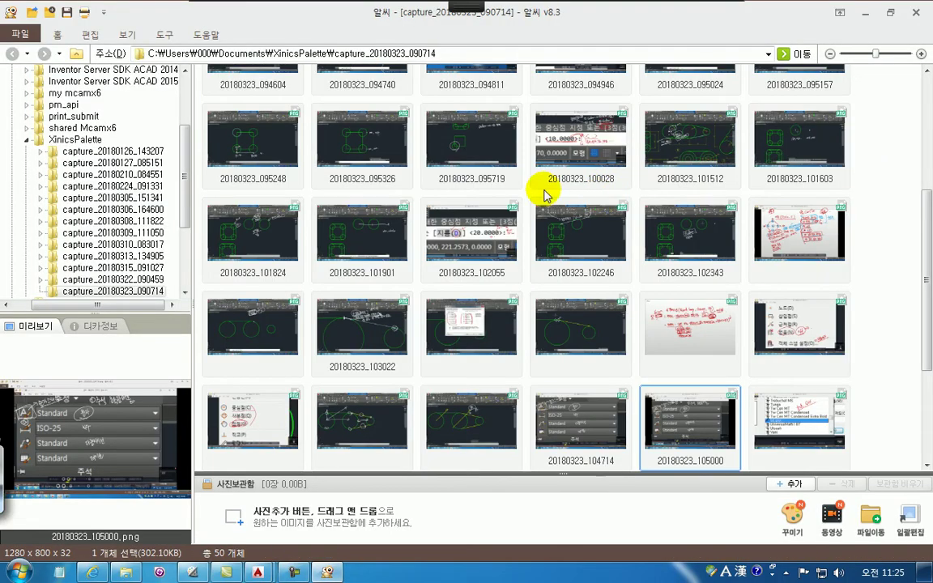
pyautogui.click(866, 12)
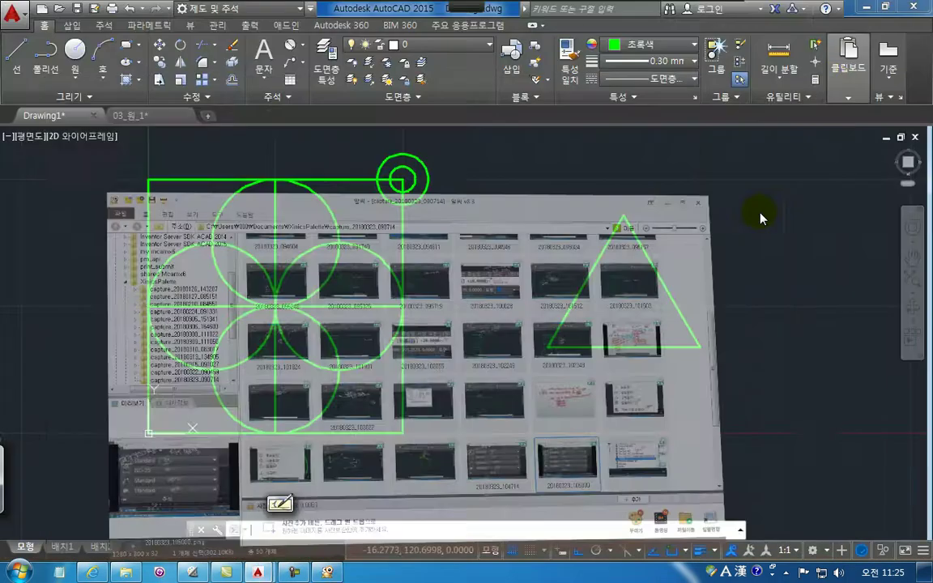
# Draw a three-point circle through the triangle's lower-right, lower-left and top vertices
pyautogui.click(74, 77)
pyautogui.click(44, 210)
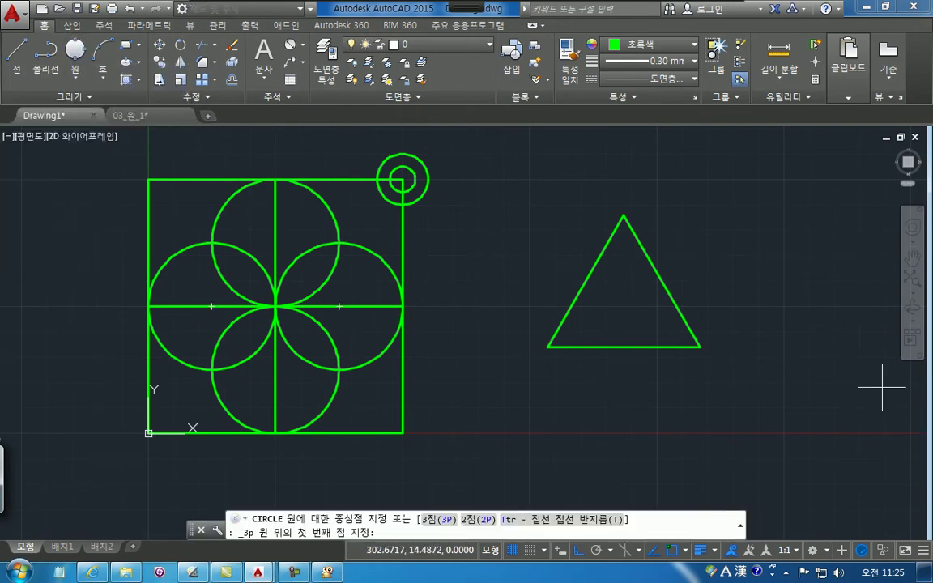
pyautogui.click(700, 347)
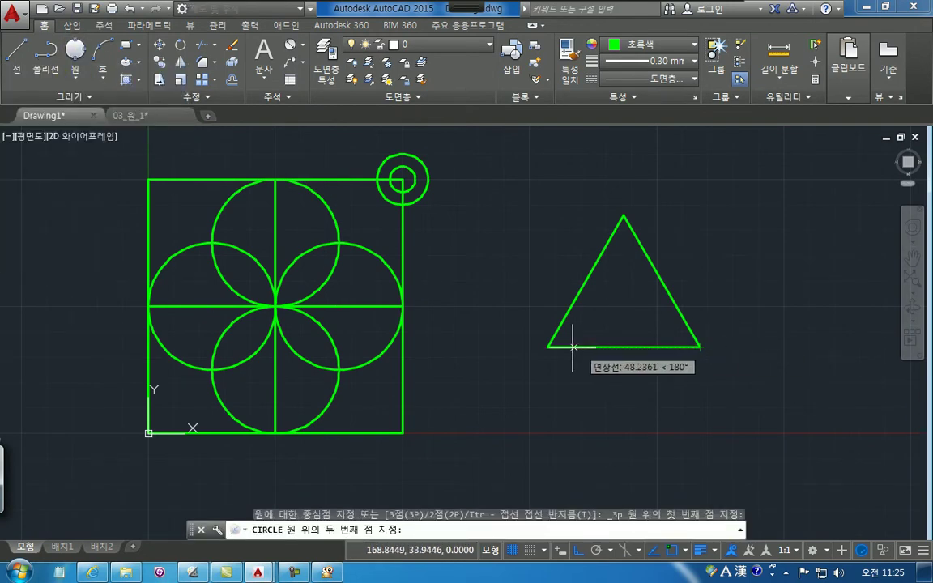
pyautogui.click(549, 347)
pyautogui.click(623, 216)
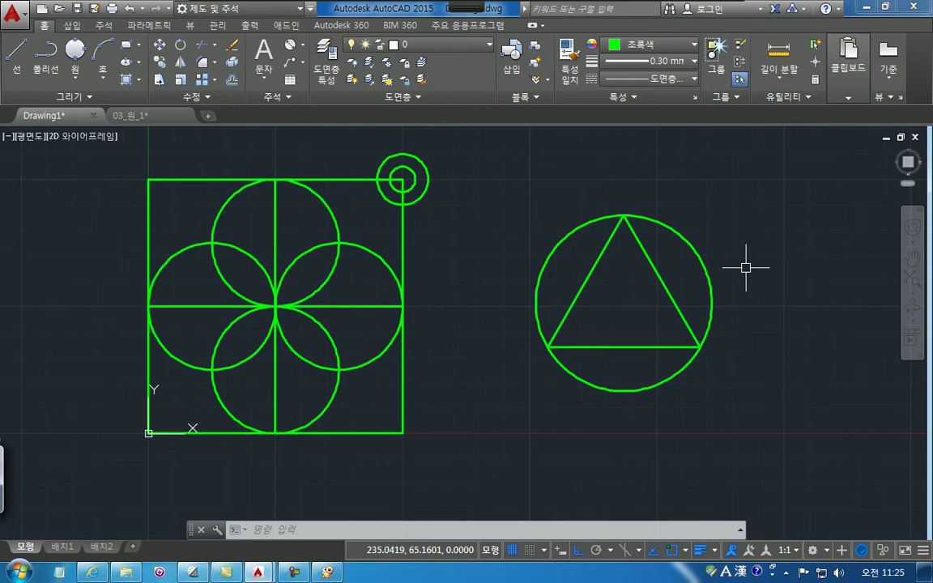
# Mark the triangle's lower-left, lower-right and top vertices with hand-drawn circles using the screen pen, and close the pen overlay
pyautogui.moveTo(403, 7)
pyautogui.click(496, 31)
pyautogui.moveTo(555, 341); pyautogui.dragTo(558, 351)
pyautogui.moveTo(689, 340); pyautogui.dragTo(699, 354)
pyautogui.moveTo(617, 209); pyautogui.dragTo(628, 224)
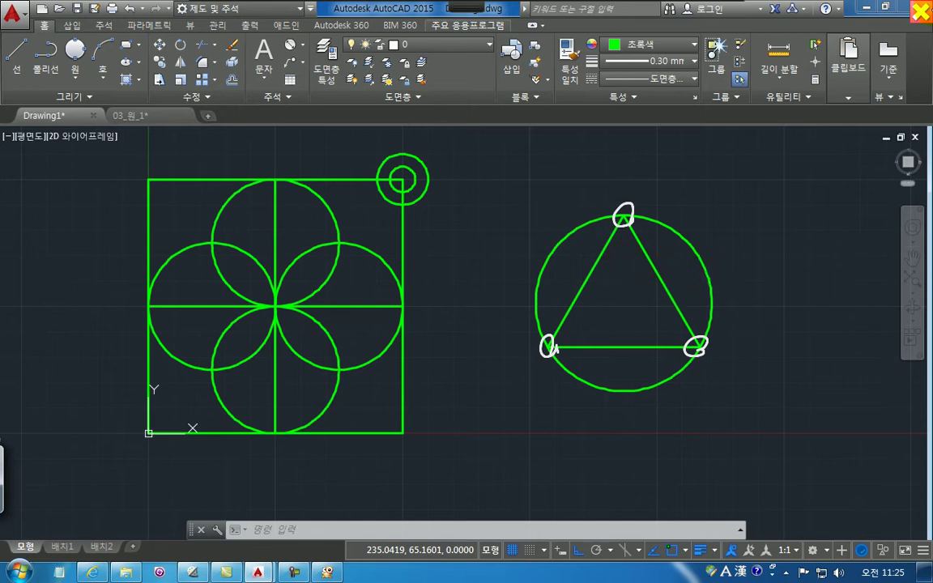
pyautogui.click(920, 11)
pyautogui.press('Escape')
pyautogui.press('Escape')
pyautogui.press('Escape')
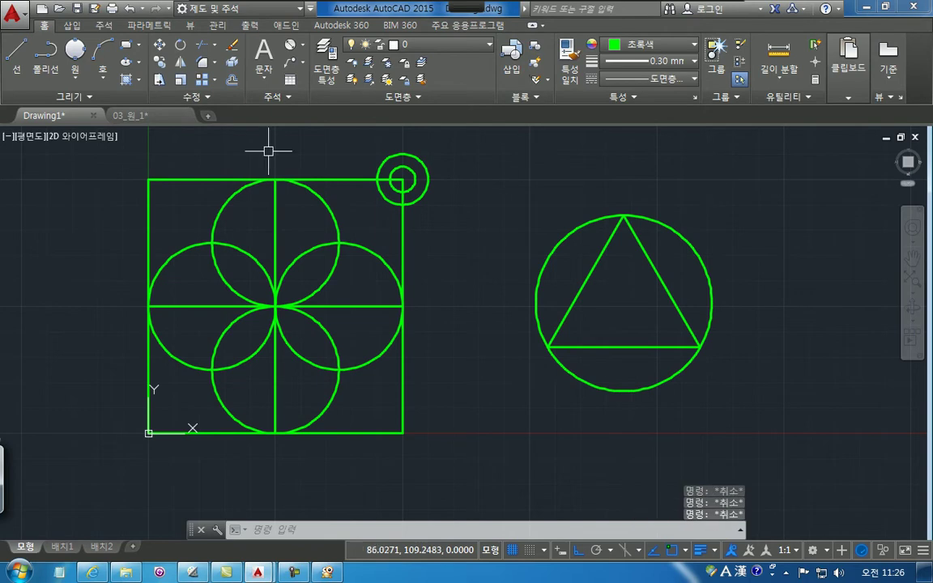
# Capture the expanded list of circle creation methods and show it full screen in the ALSee image viewer
pyautogui.click(74, 80)
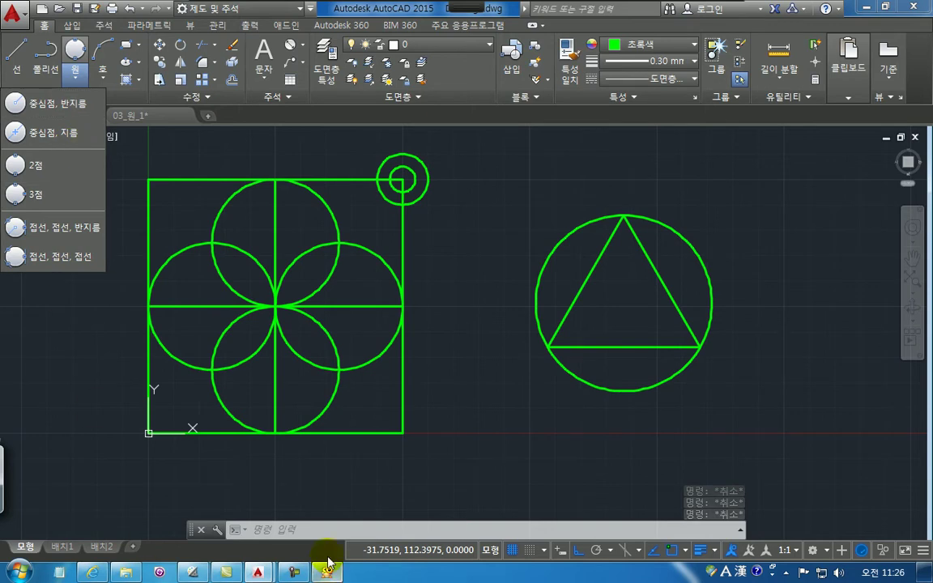
pyautogui.moveTo(327, 572)
pyautogui.click(364, 512)
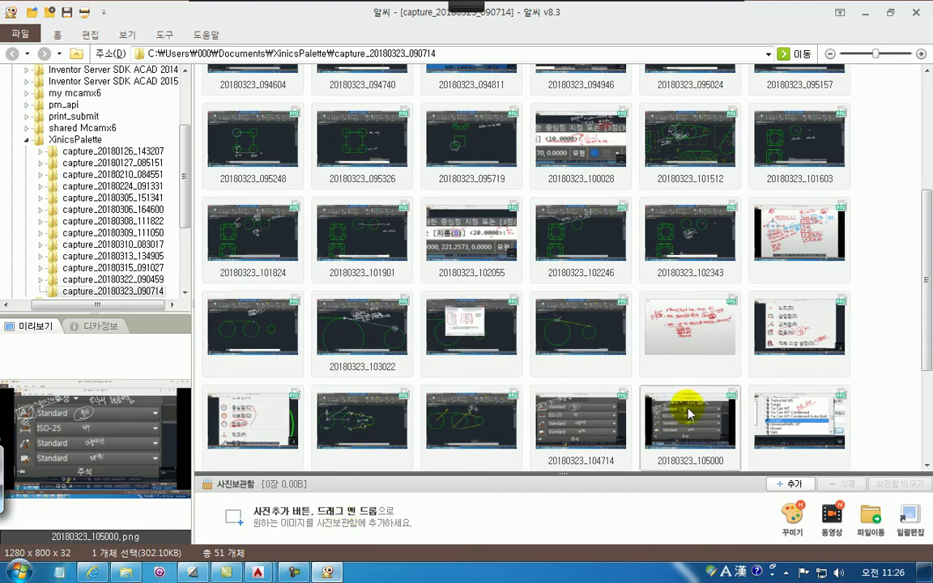
pyautogui.scroll(-2, 681, 401)
pyautogui.doubleClick(581, 413)
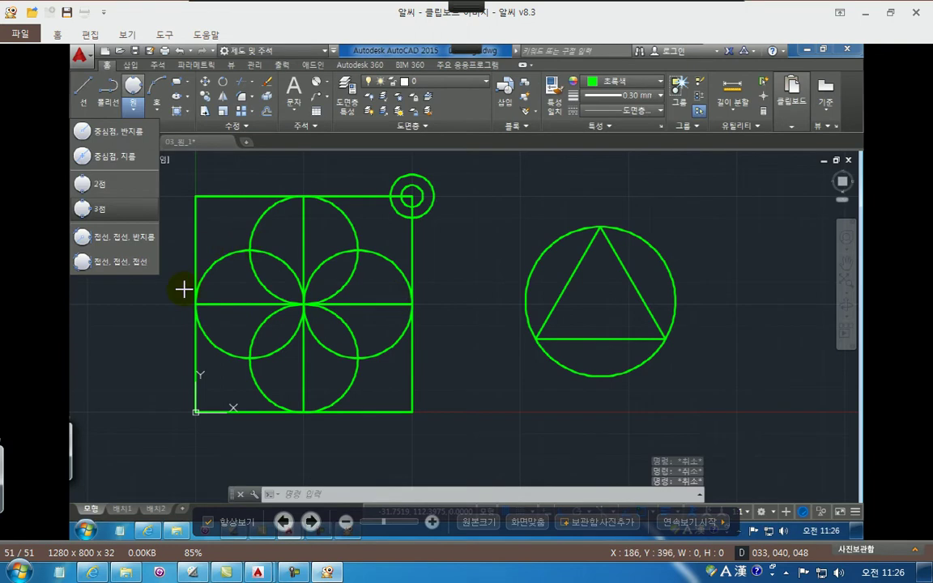
pyautogui.press('Return')
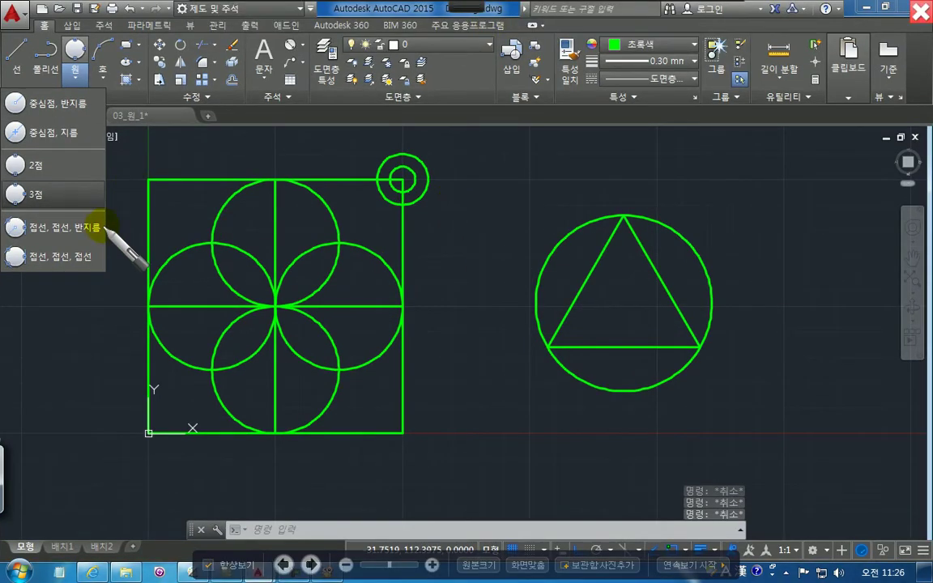
# Annotate the screenshot by boxing the tangent-tangent-radius option and its first tangent item, with an arrow to an underlined handwritten note on tangency
pyautogui.moveTo(15, 228)
pyautogui.mouseDown()
pyautogui.moveTo(33, 243)
pyautogui.moveTo(94, 231)
pyautogui.moveTo(25, 215)
pyautogui.moveTo(7, 229)
pyautogui.mouseUp()
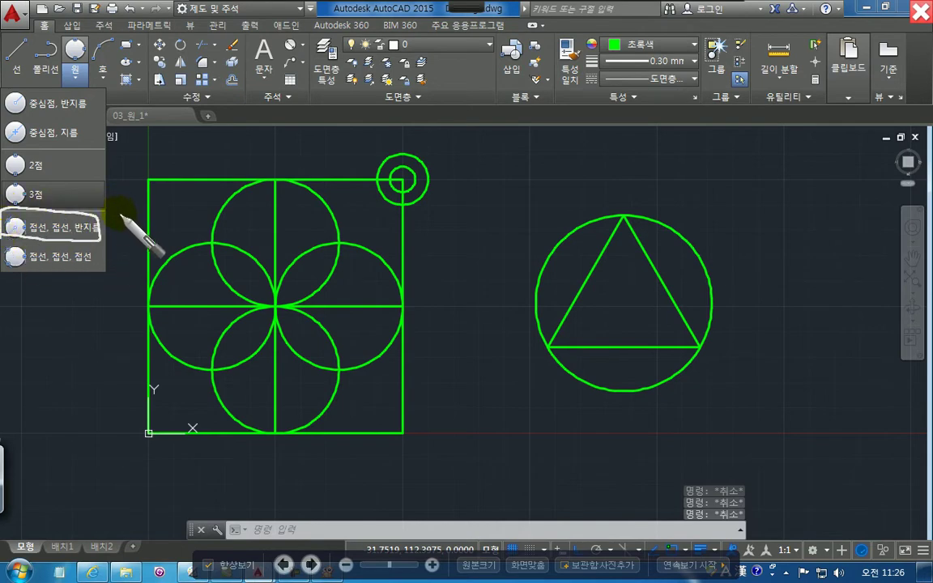
pyautogui.moveTo(100, 219)
pyautogui.mouseDown()
pyautogui.moveTo(140, 187)
pyautogui.moveTo(143, 201)
pyautogui.mouseUp()
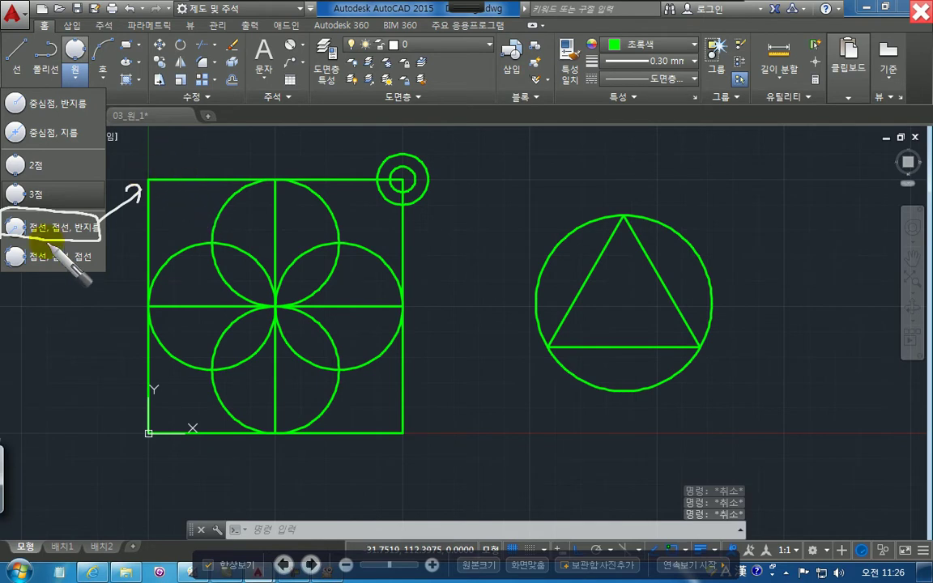
pyautogui.moveTo(27, 221); pyautogui.dragTo(46, 235)
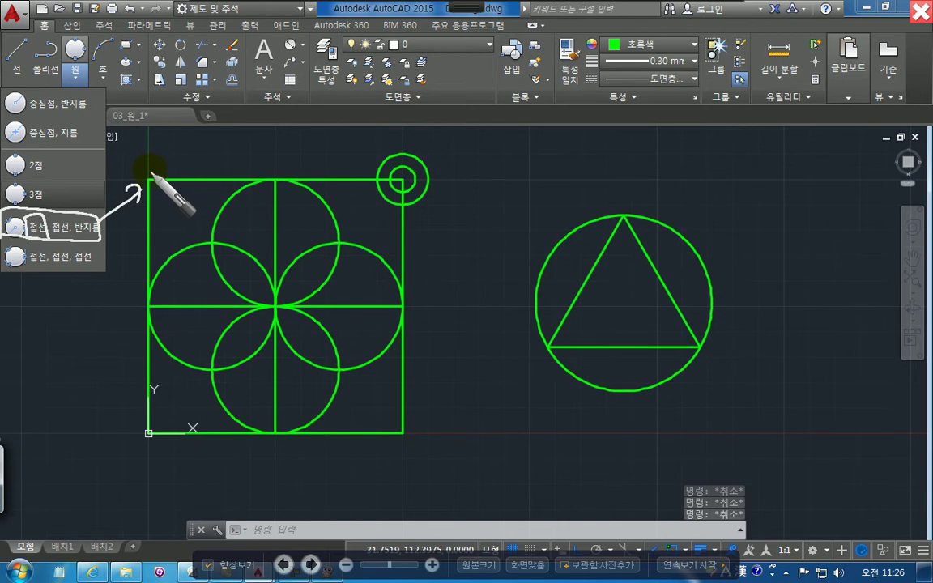
pyautogui.moveTo(151, 166)
pyautogui.mouseDown()
pyautogui.moveTo(162, 158)
pyautogui.moveTo(173, 170)
pyautogui.moveTo(204, 130)
pyautogui.moveTo(235, 149)
pyautogui.moveTo(223, 146)
pyautogui.mouseUp()
pyautogui.moveTo(150, 192); pyautogui.dragTo(237, 148)
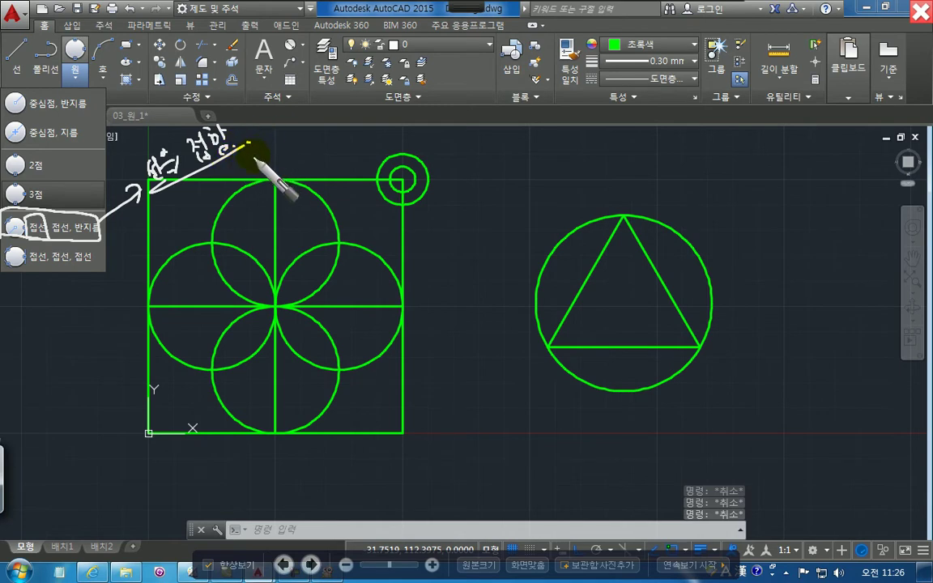
# Add circled notes and an arrow to an underlined note on two tangent objects and a radius, and leave the annotated screenshot for AutoCAD
pyautogui.moveTo(154, 166)
pyautogui.mouseDown()
pyautogui.moveTo(158, 183)
pyautogui.moveTo(182, 192)
pyautogui.moveTo(188, 177)
pyautogui.mouseUp()
pyautogui.moveTo(51, 226); pyautogui.dragTo(23, 221)
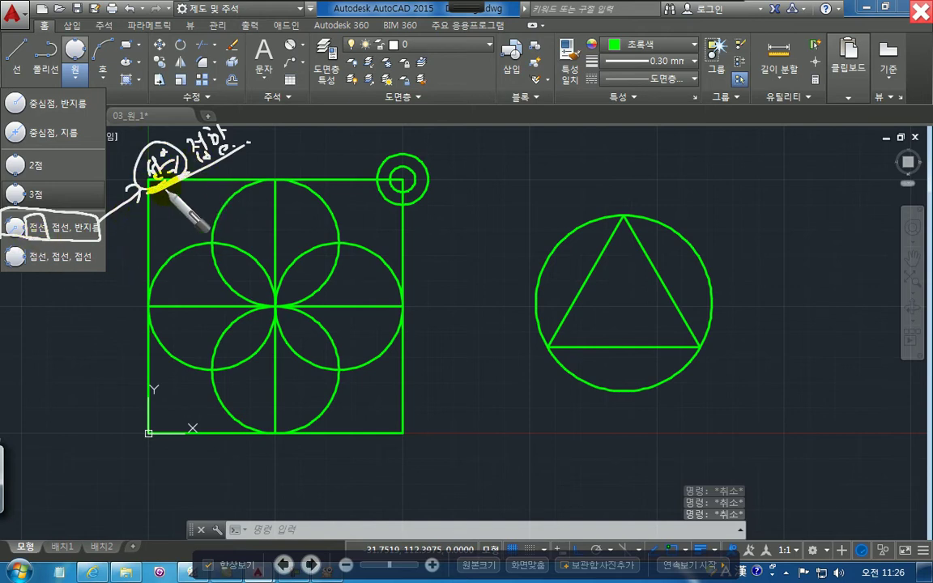
pyautogui.moveTo(184, 173); pyautogui.dragTo(201, 162)
pyautogui.moveTo(143, 117)
pyautogui.mouseDown()
pyautogui.moveTo(147, 145)
pyautogui.moveTo(149, 110)
pyautogui.moveTo(170, 121)
pyautogui.moveTo(178, 115)
pyautogui.moveTo(166, 96)
pyautogui.moveTo(121, 141)
pyautogui.moveTo(168, 104)
pyautogui.mouseUp()
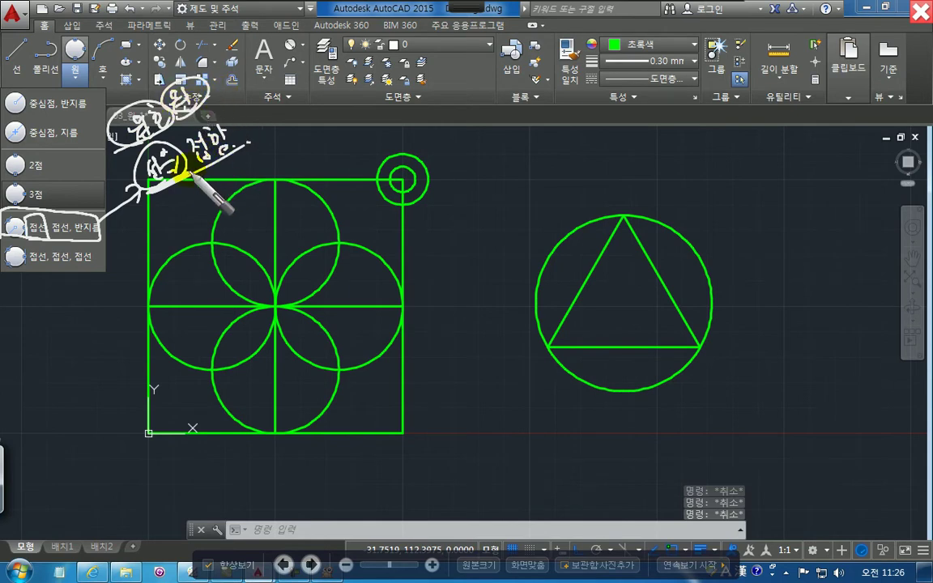
pyautogui.moveTo(83, 230)
pyautogui.mouseDown()
pyautogui.moveTo(17, 230)
pyautogui.moveTo(83, 227)
pyautogui.moveTo(118, 213)
pyautogui.moveTo(162, 233)
pyautogui.moveTo(225, 207)
pyautogui.moveTo(246, 179)
pyautogui.moveTo(285, 195)
pyautogui.moveTo(357, 140)
pyautogui.moveTo(395, 172)
pyautogui.mouseUp()
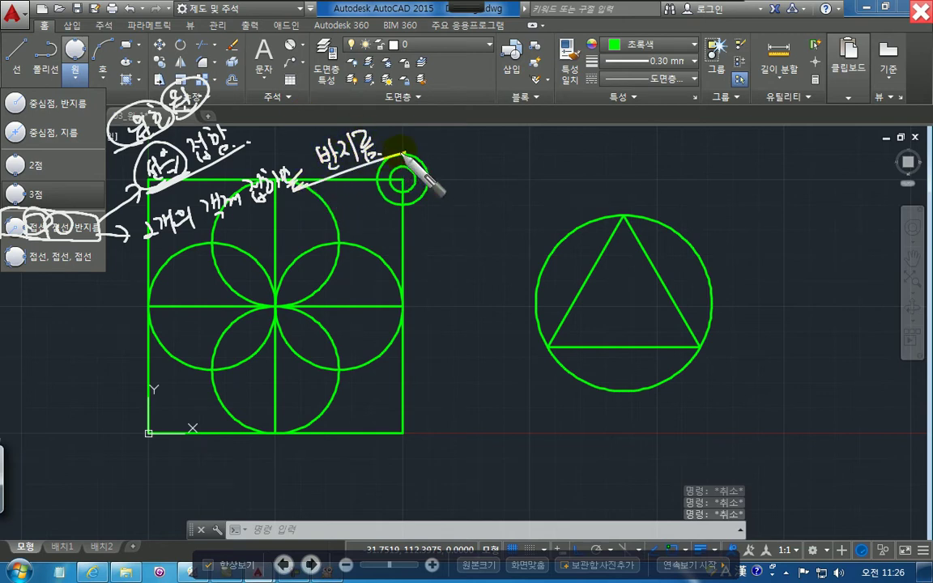
pyautogui.moveTo(157, 237); pyautogui.dragTo(394, 154)
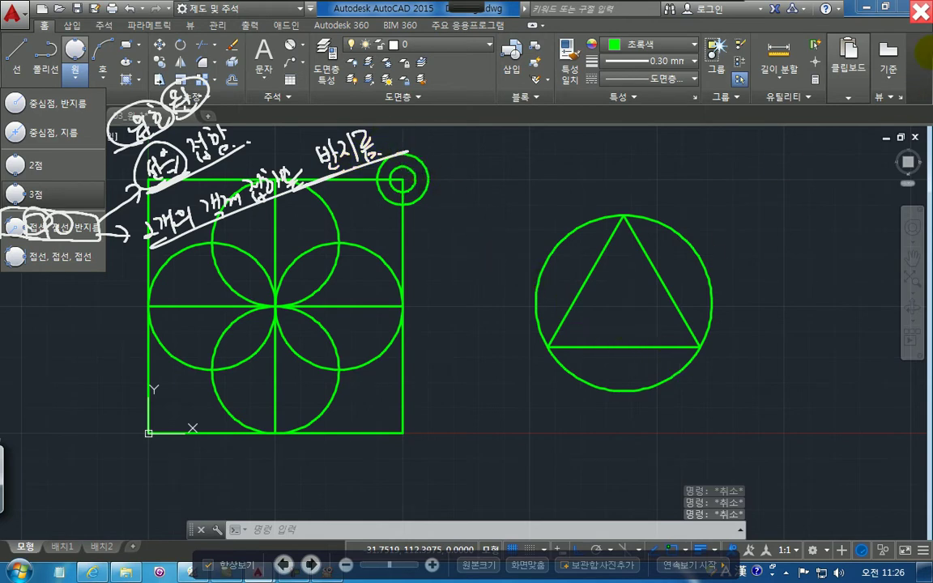
pyautogui.press('Escape')
pyautogui.click(156, 258)
pyautogui.press('Print')
pyautogui.click(861, 14)
# Examine the ø24 circles inside the triangle of exercise 7 in the 03_원_1 drawing
pyautogui.click(132, 114)
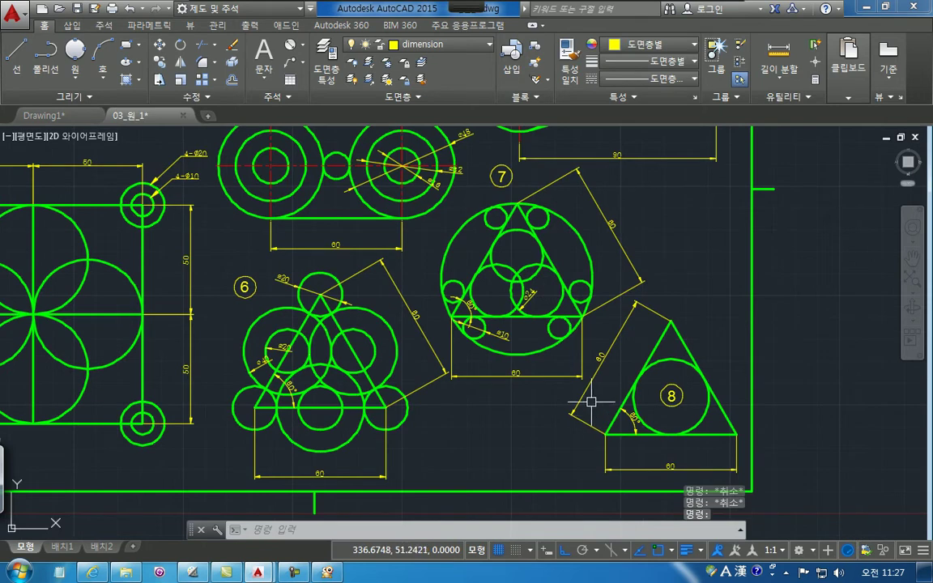
pyautogui.scroll(6, 518, 321)
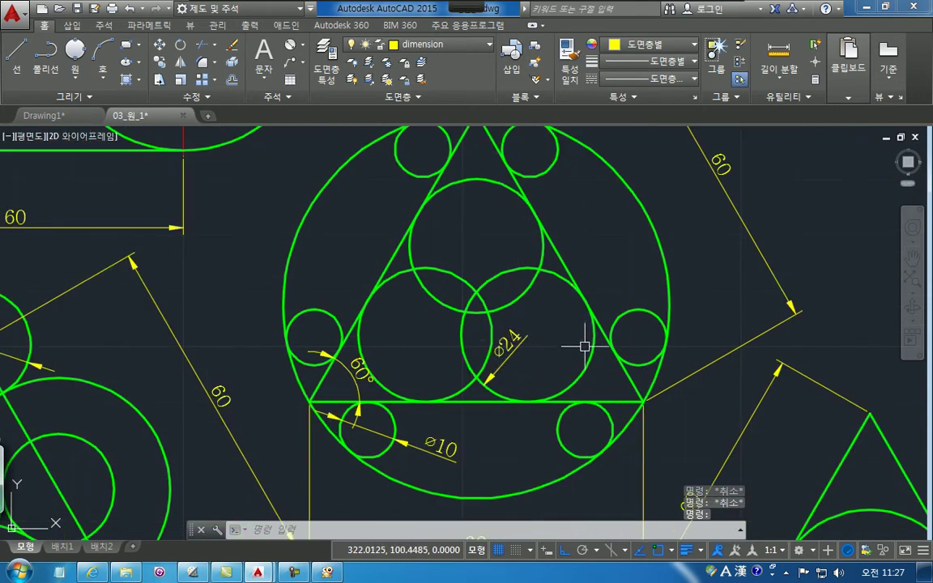
pyautogui.click(591, 357)
pyautogui.press('Escape')
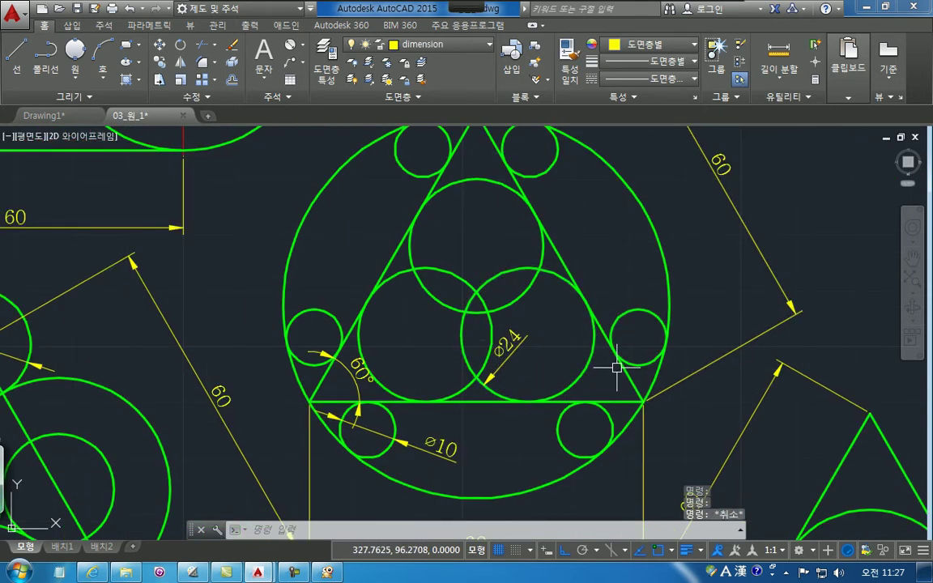
pyautogui.moveTo(586, 370); pyautogui.dragTo(567, 380, button='middle')
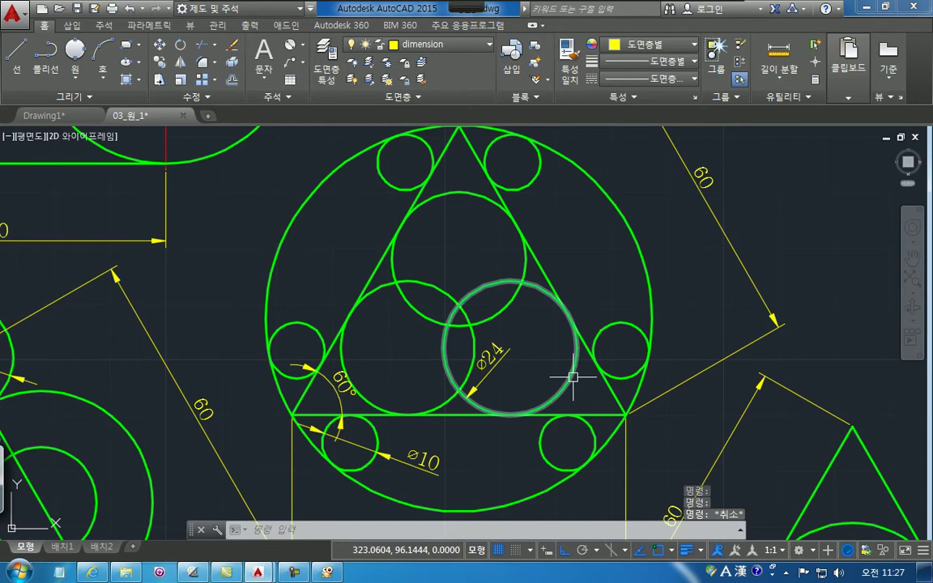
# Start a tangent-tangent-radius circle in Drawing1 and sketch over the triangle a ø24 (R12) circle with tangent marks on its right side and base
pyautogui.click(49, 116)
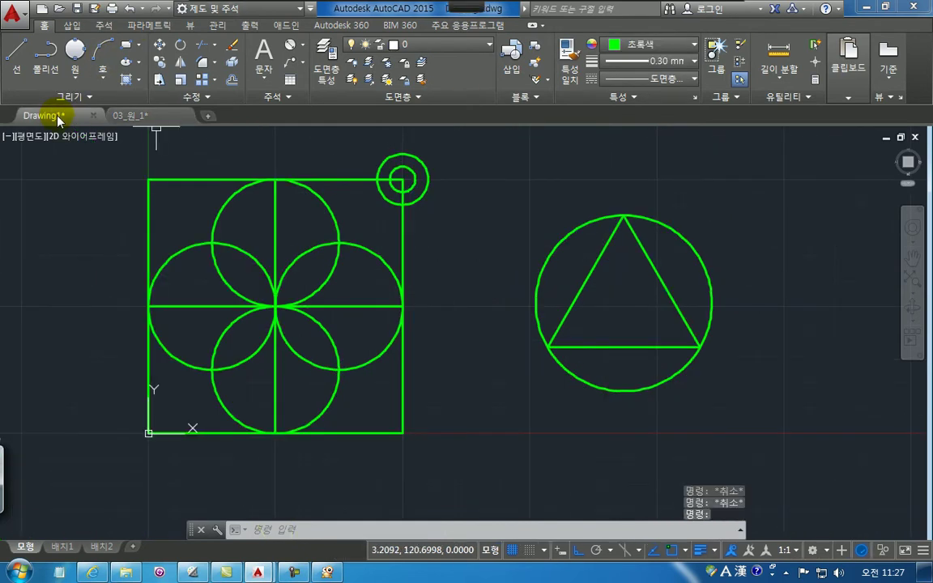
pyautogui.click(73, 70)
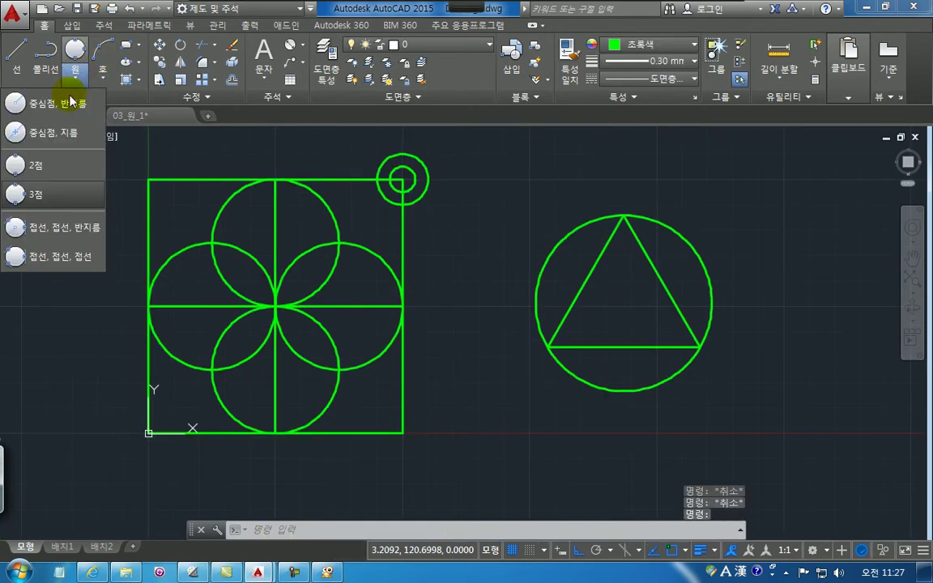
pyautogui.click(65, 230)
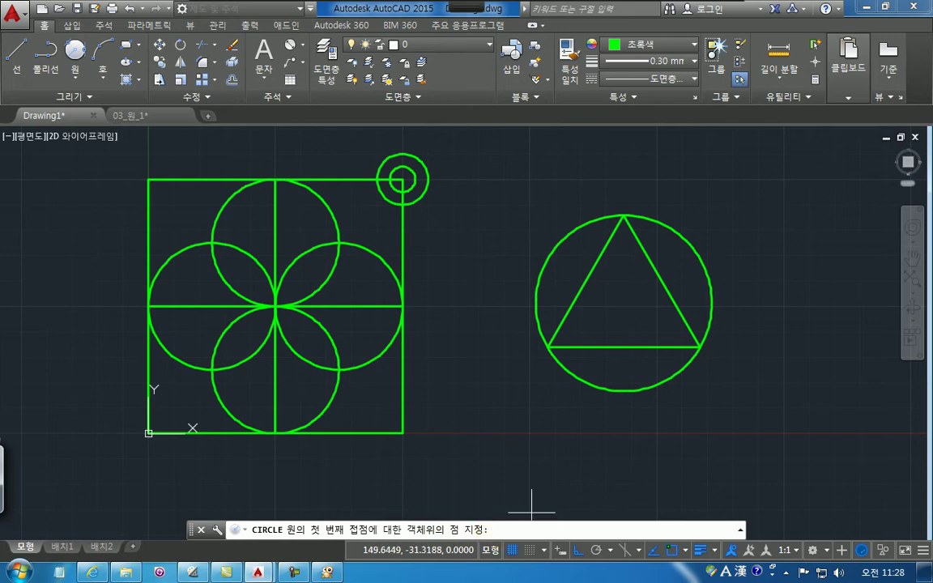
pyautogui.click(259, 16)
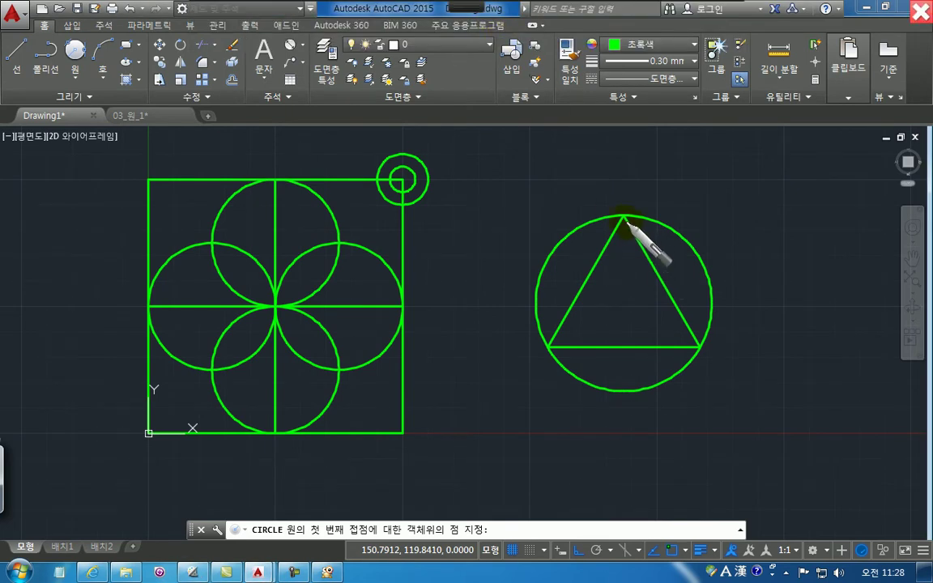
pyautogui.moveTo(625, 219)
pyautogui.mouseDown()
pyautogui.moveTo(700, 347)
pyautogui.moveTo(546, 343)
pyautogui.moveTo(645, 323)
pyautogui.moveTo(653, 285)
pyautogui.moveTo(618, 322)
pyautogui.moveTo(656, 332)
pyautogui.moveTo(641, 290)
pyautogui.moveTo(652, 284)
pyautogui.mouseUp()
pyautogui.moveTo(698, 204)
pyautogui.mouseDown()
pyautogui.moveTo(732, 192)
pyautogui.moveTo(742, 213)
pyautogui.moveTo(775, 195)
pyautogui.moveTo(790, 212)
pyautogui.mouseUp()
pyautogui.moveTo(797, 191)
pyautogui.mouseDown()
pyautogui.moveTo(797, 212)
pyautogui.moveTo(813, 212)
pyautogui.mouseUp()
pyautogui.moveTo(818, 180); pyautogui.dragTo(820, 185)
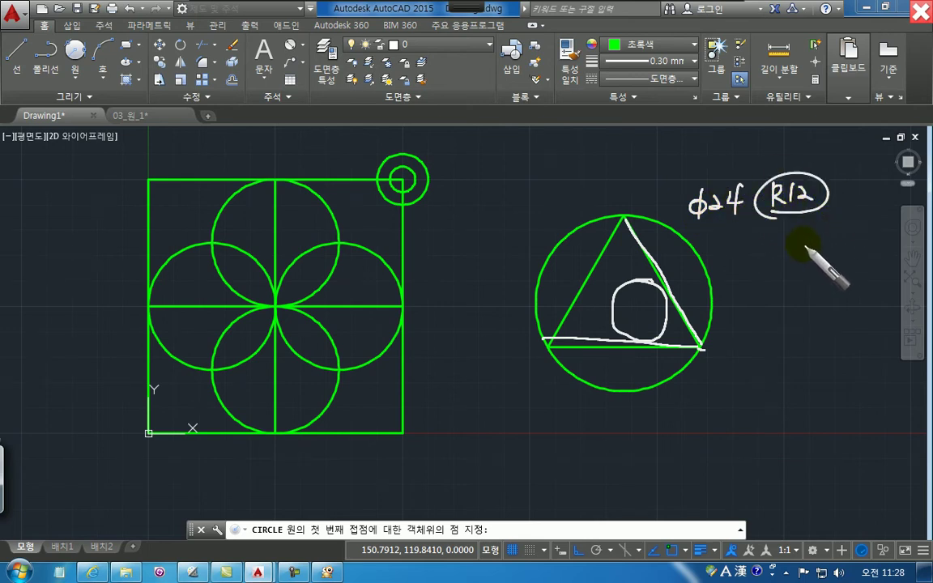
pyautogui.moveTo(658, 266); pyautogui.dragTo(664, 272)
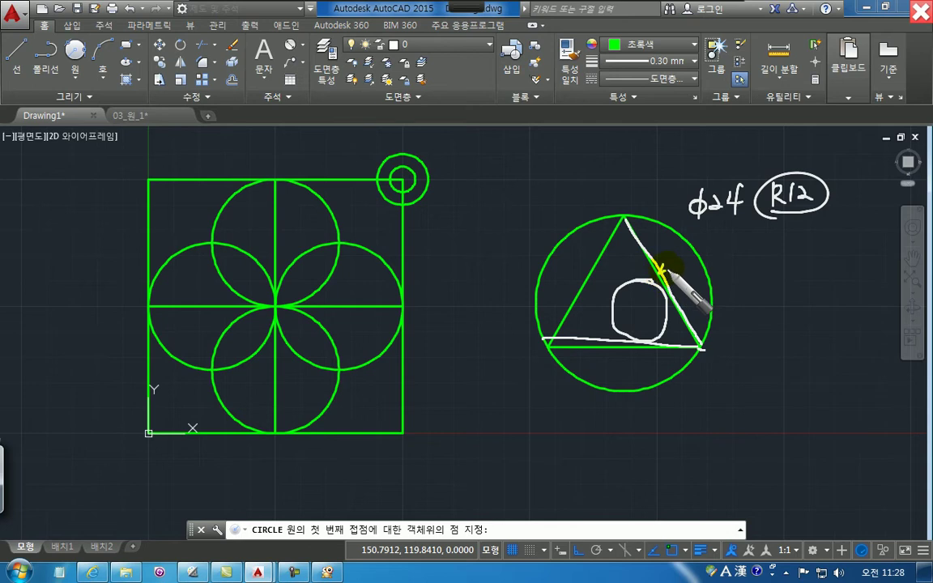
pyautogui.moveTo(629, 338); pyautogui.dragTo(640, 342)
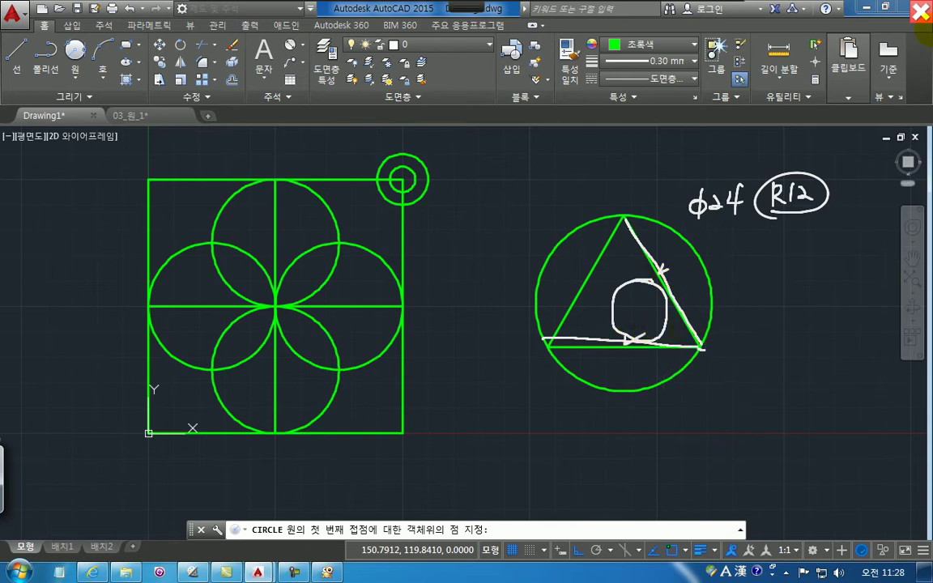
pyautogui.click(921, 12)
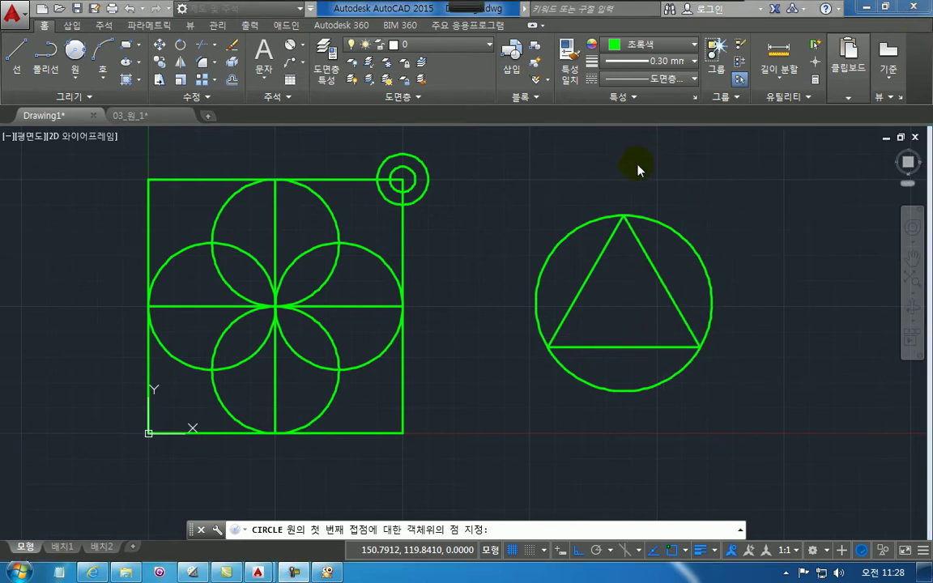
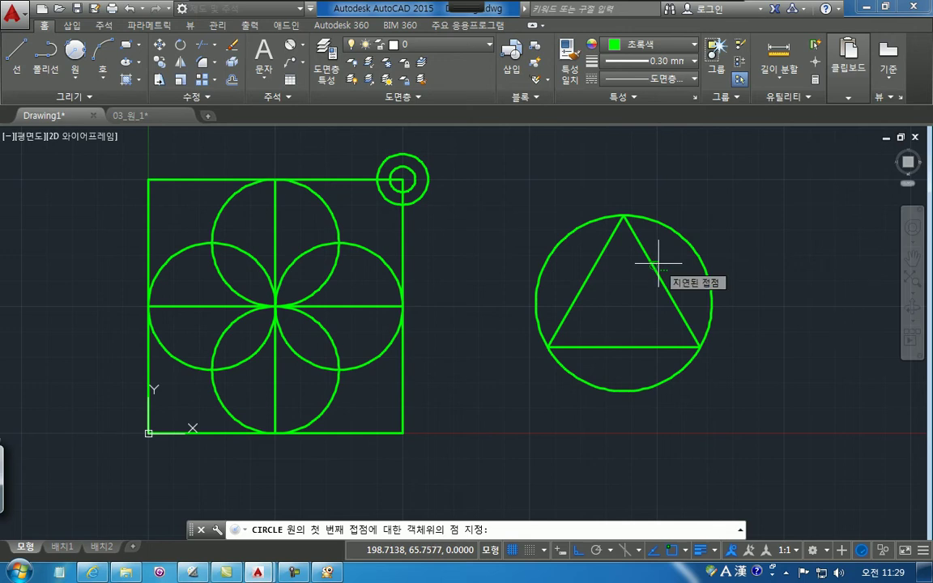
pyautogui.click(659, 263)
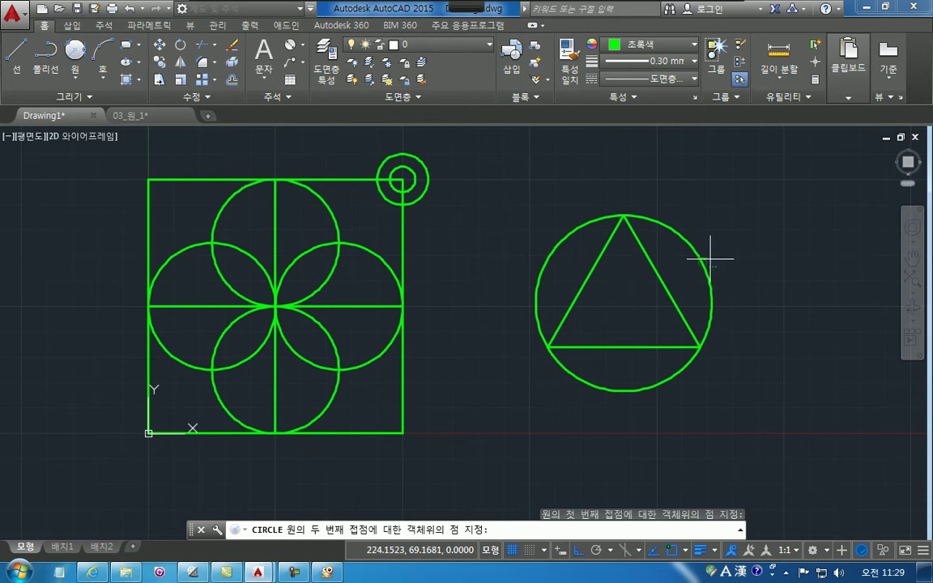
pyautogui.click(658, 275)
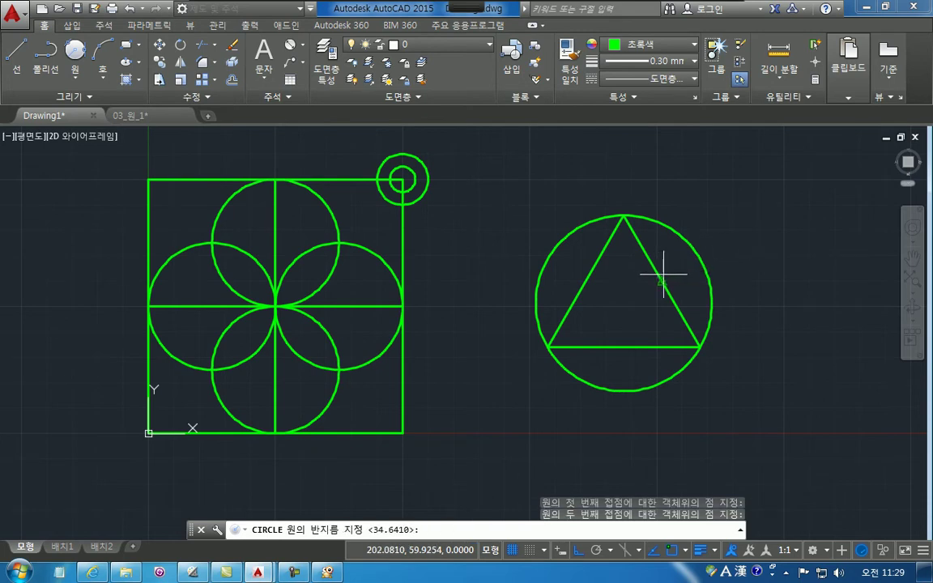
pyautogui.press('Escape')
pyautogui.press('Escape')
pyautogui.press('Escape')
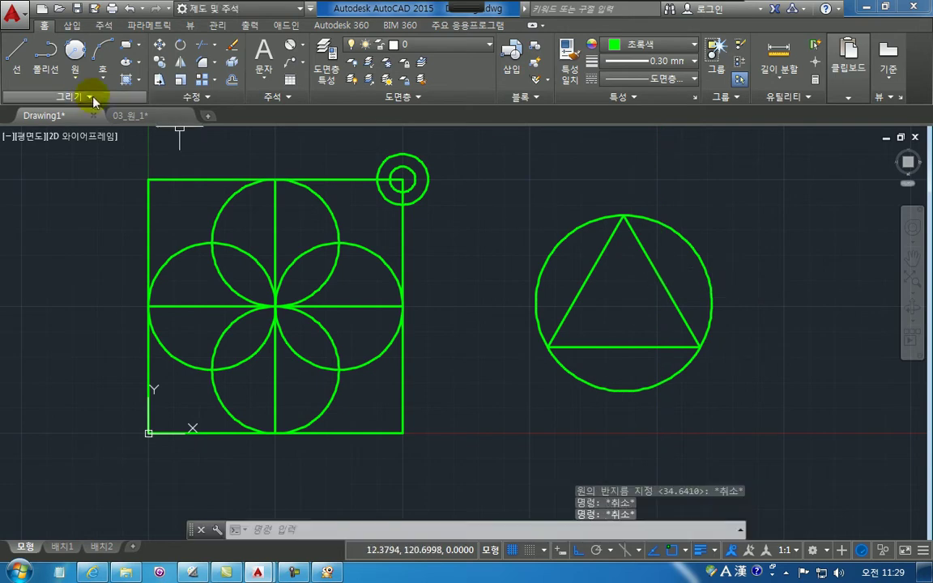
# Draw a tangent-tangent-radius circle of radius 12 touching the triangle's right side and base, and select it
pyautogui.click(75, 74)
pyautogui.click(69, 229)
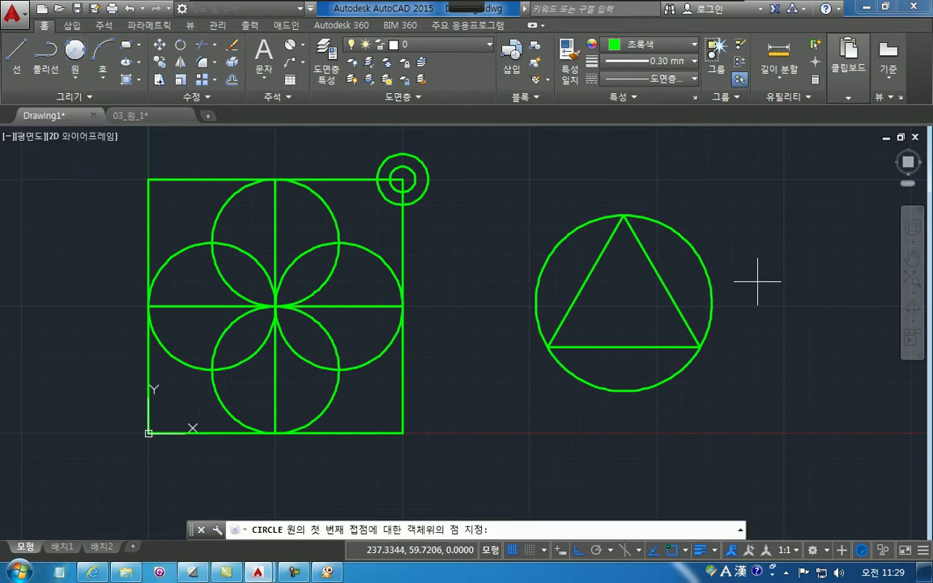
pyautogui.click(661, 275)
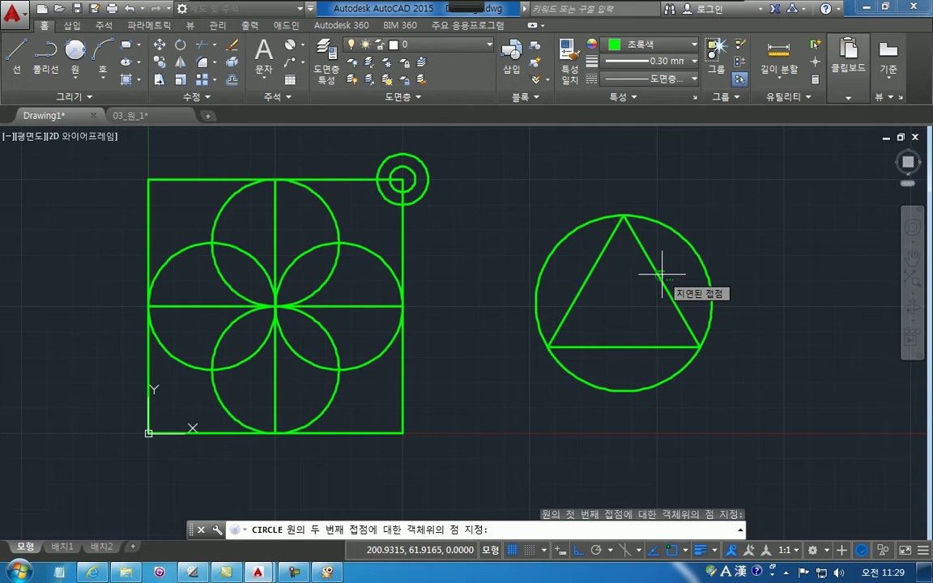
pyautogui.click(633, 347)
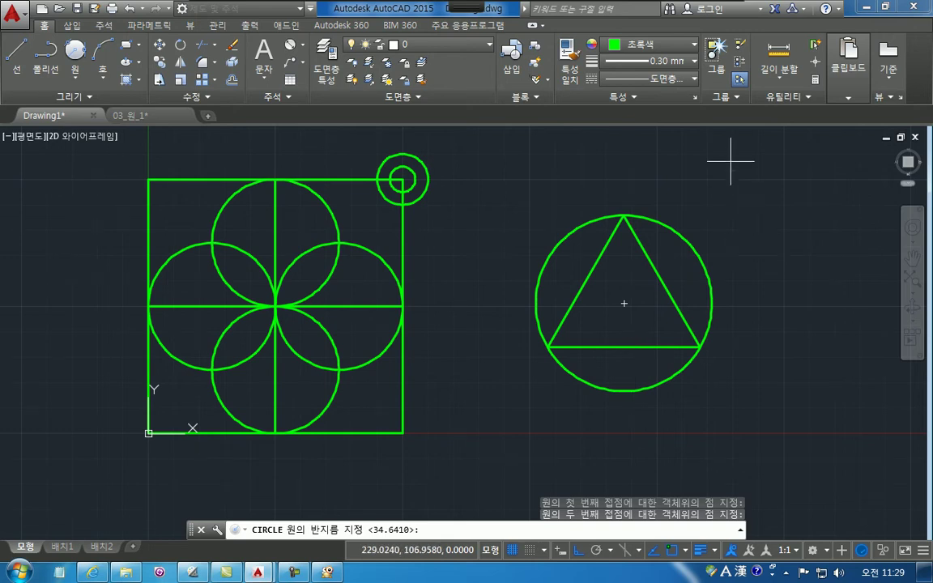
pyautogui.press('Return')
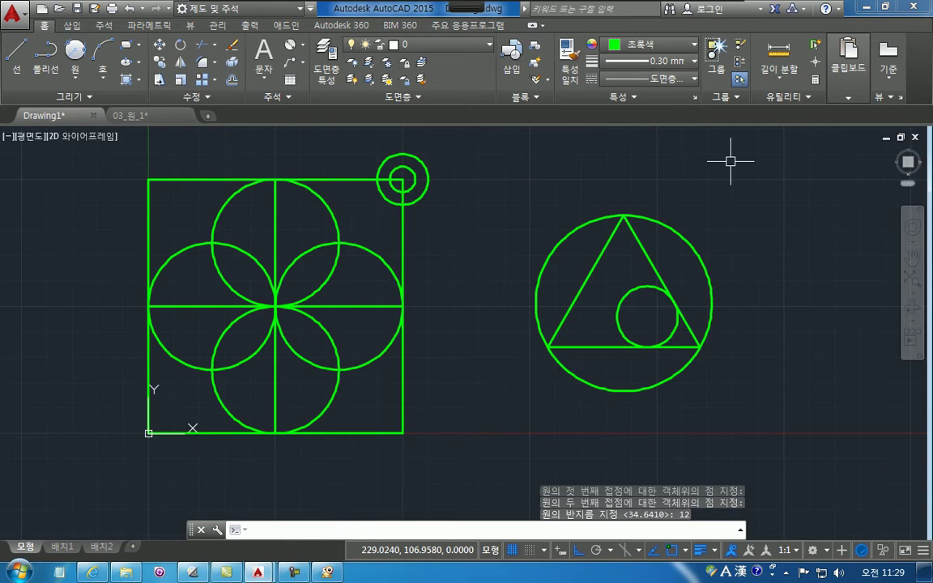
pyautogui.click(646, 289)
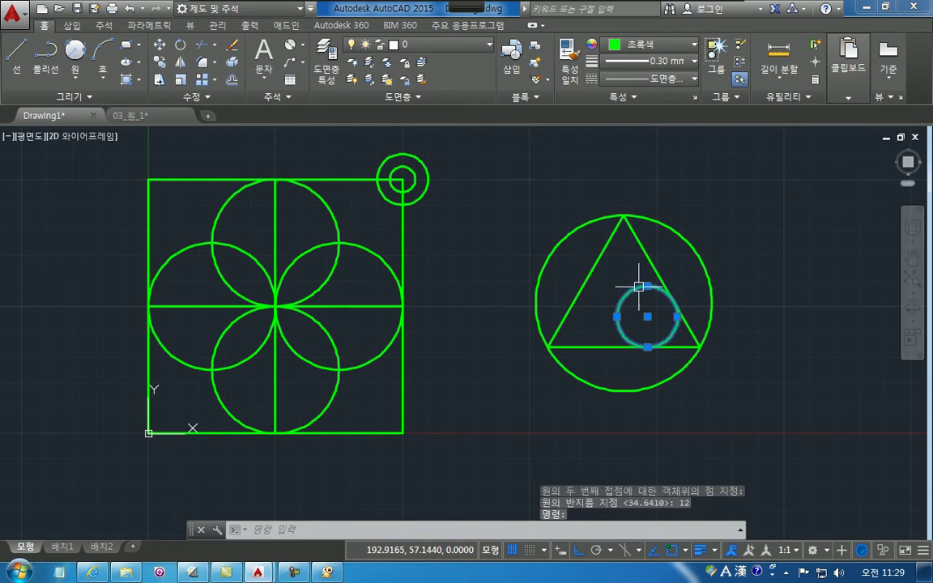
# Erase the selected circle and redraw a tangent-tangent-radius circle of radius 12 on the triangle's right side and base
pyautogui.press('Delete')
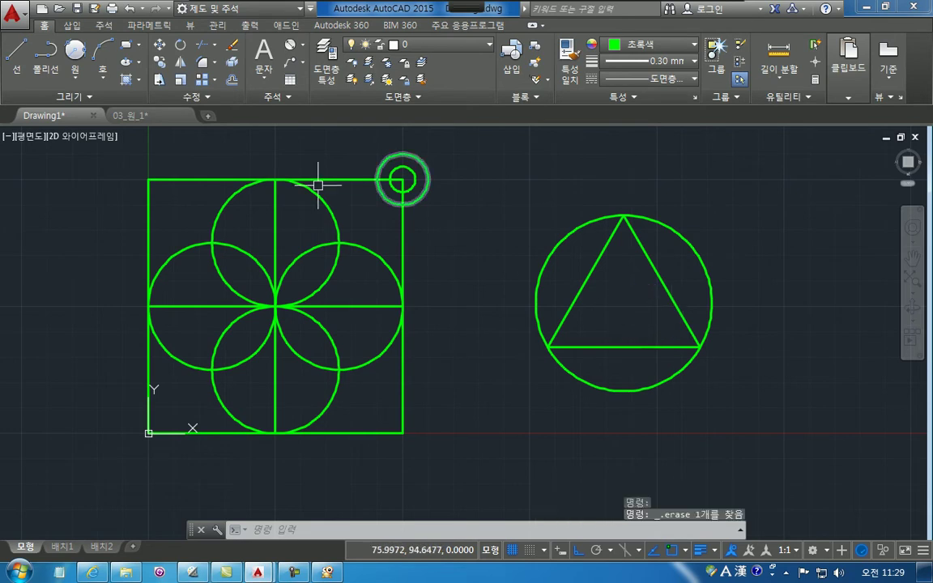
pyautogui.click(76, 53)
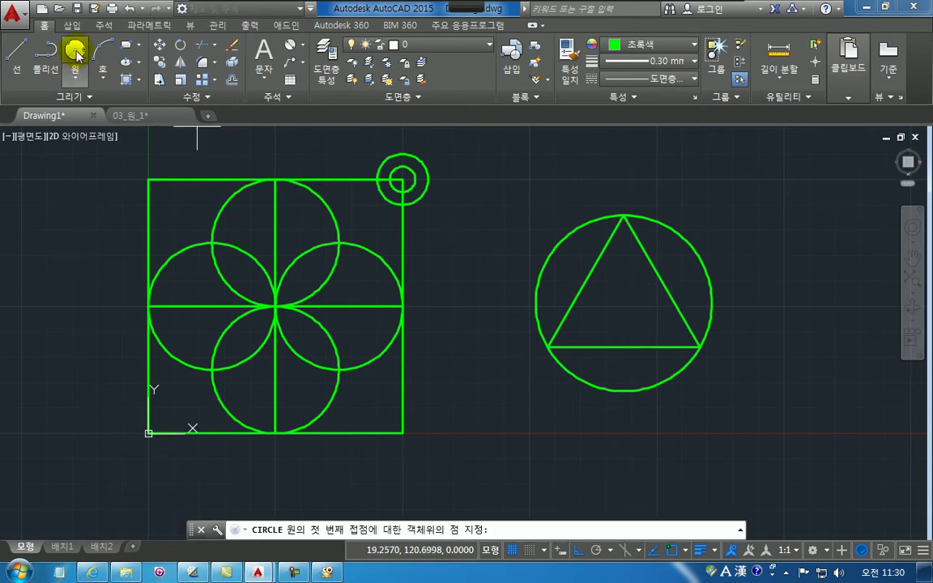
pyautogui.click(661, 276)
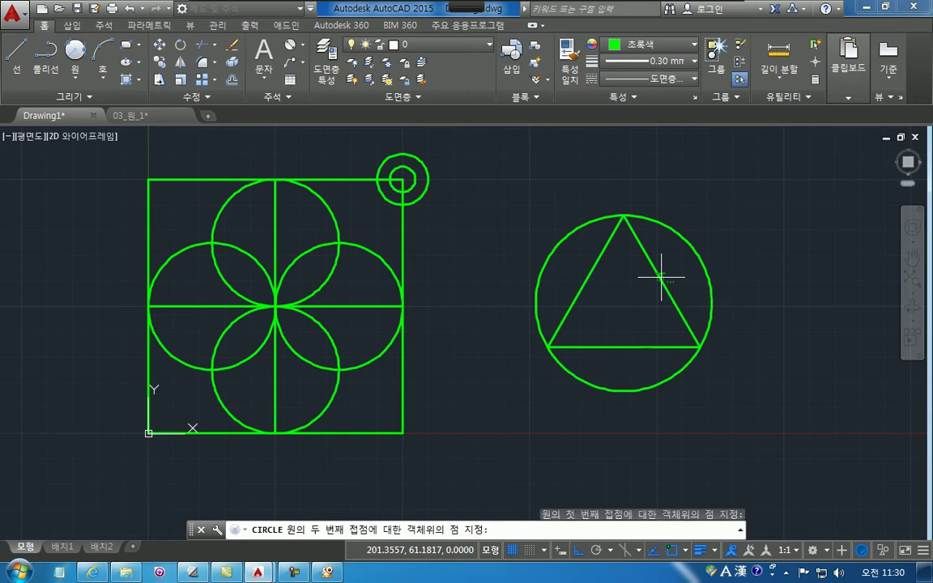
pyautogui.click(640, 348)
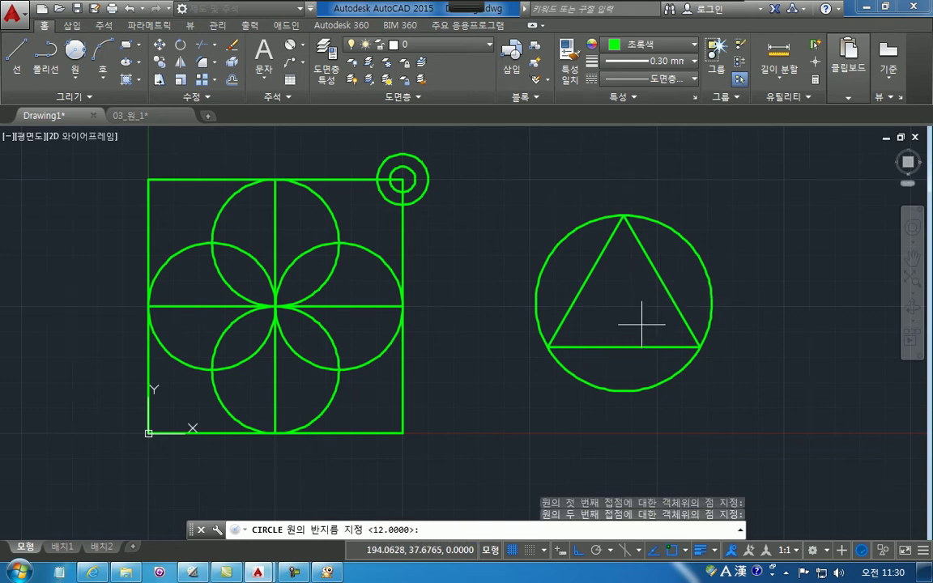
pyautogui.write('12')
pyautogui.press('Return')
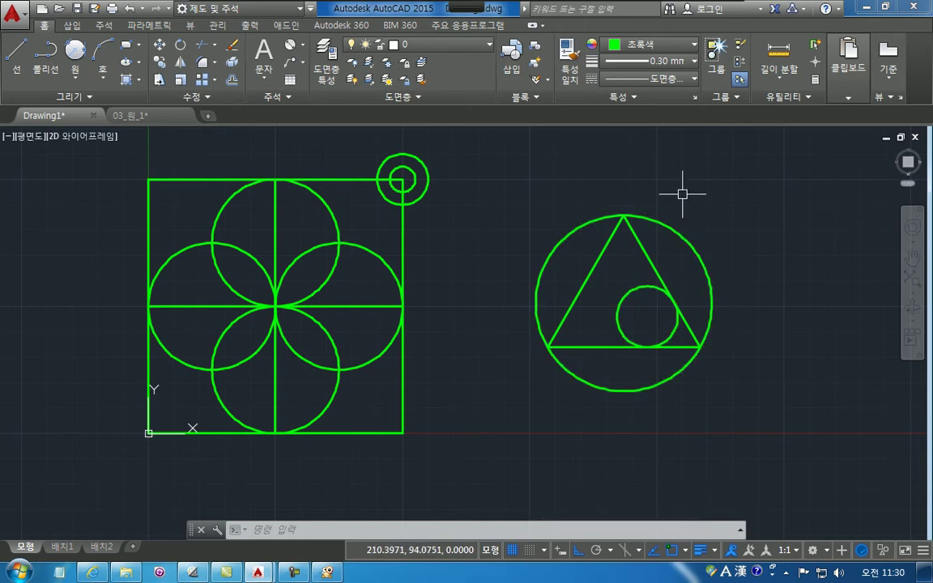
# Draw a tangent-tangent-radius circle of radius 100 using the triangle's right side and base
pyautogui.click(75, 50)
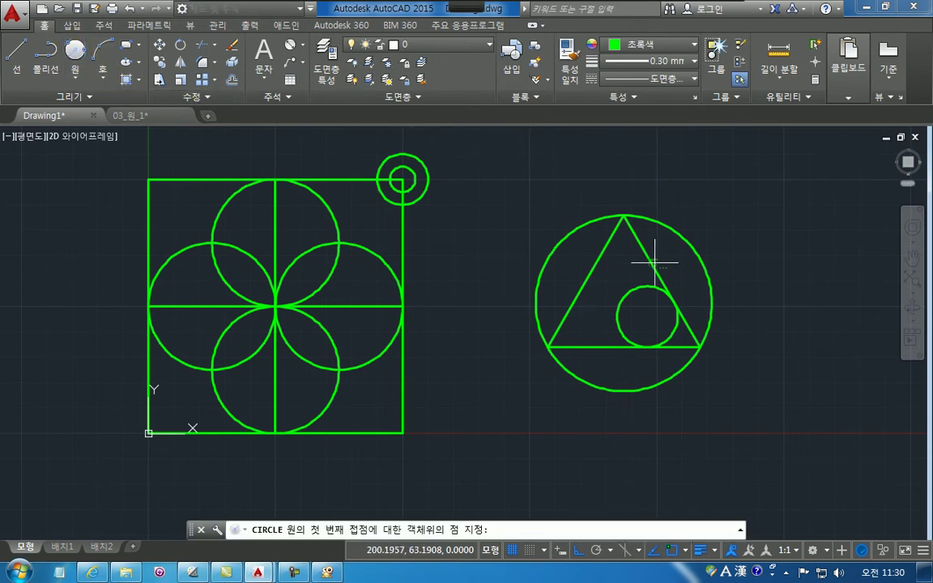
pyautogui.click(624, 289)
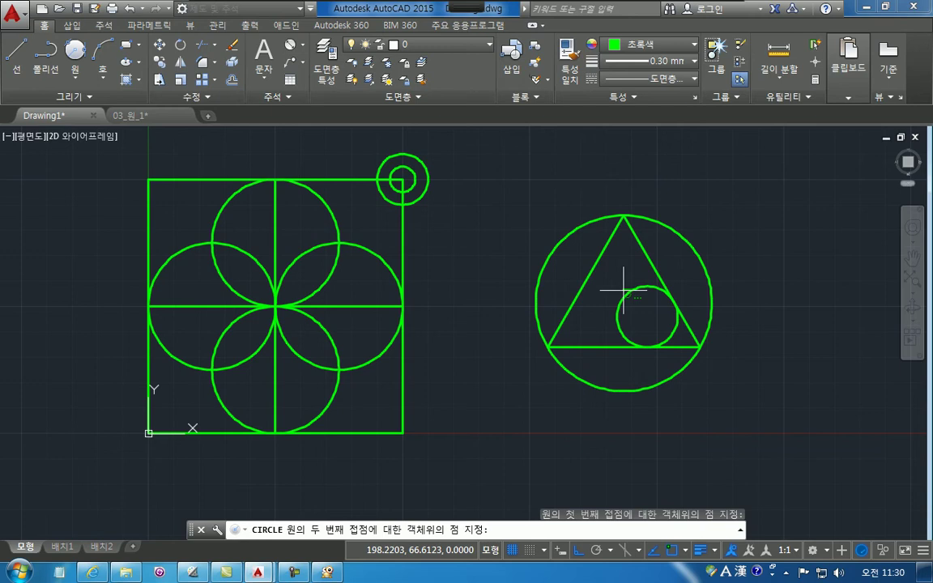
pyautogui.click(603, 336)
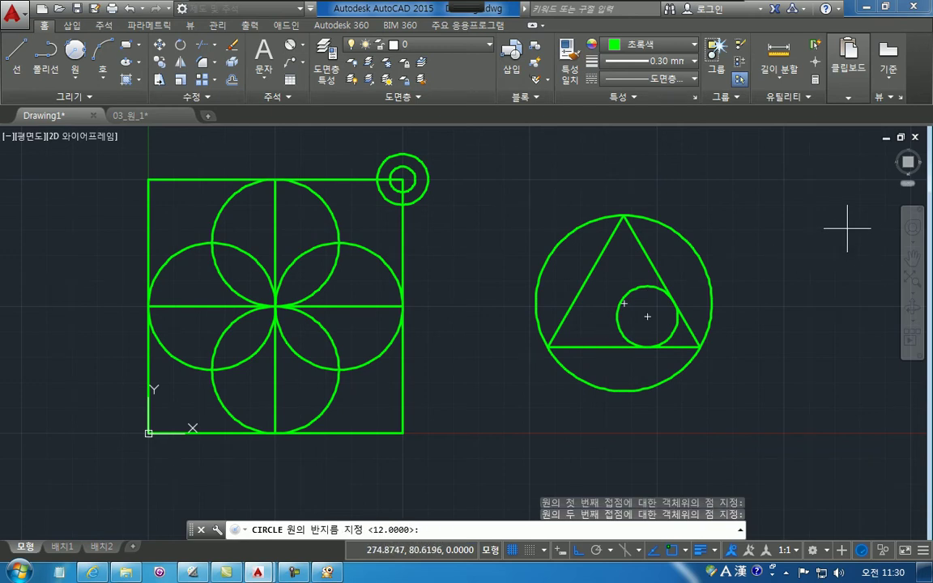
pyautogui.press('Return')
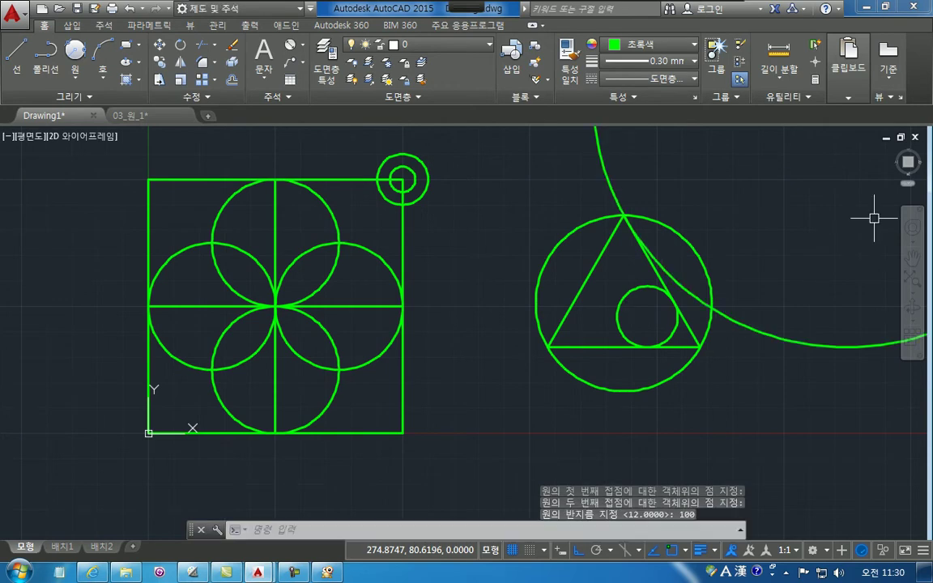
pyautogui.scroll(-2, 790, 229)
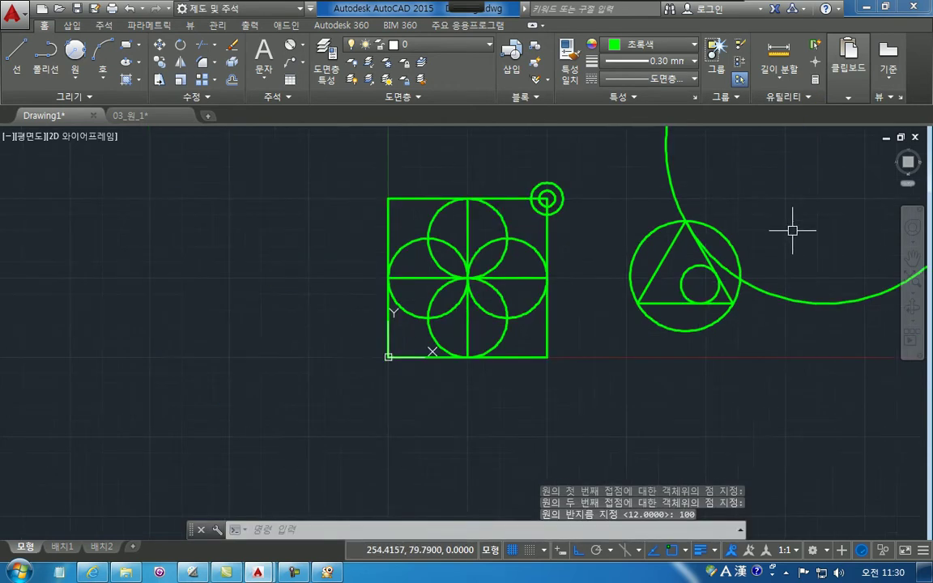
pyautogui.moveTo(793, 230); pyautogui.dragTo(515, 350, button='middle')
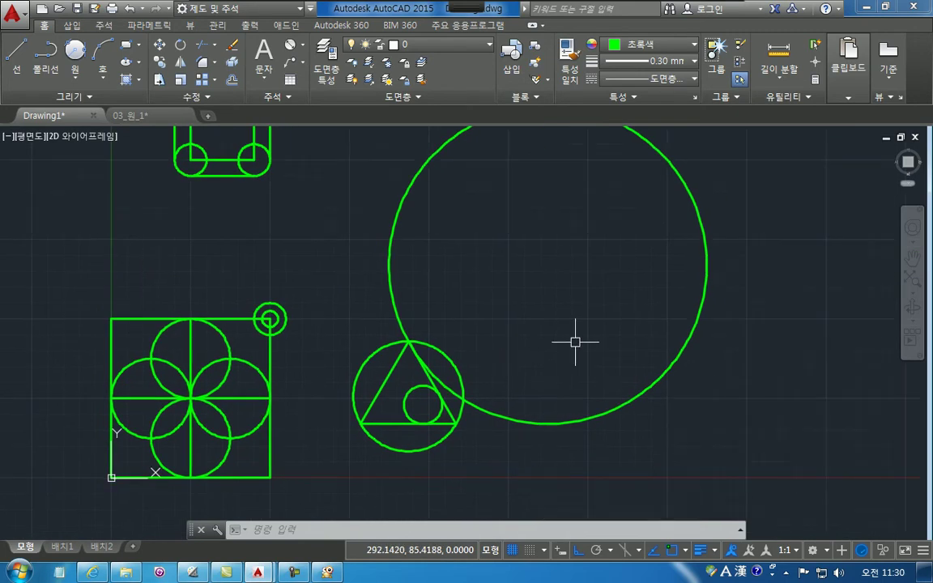
# Mark the two tangent picks on the triangle with the screen pen and write R100 and ø200 inside the large circle
pyautogui.click(495, 22)
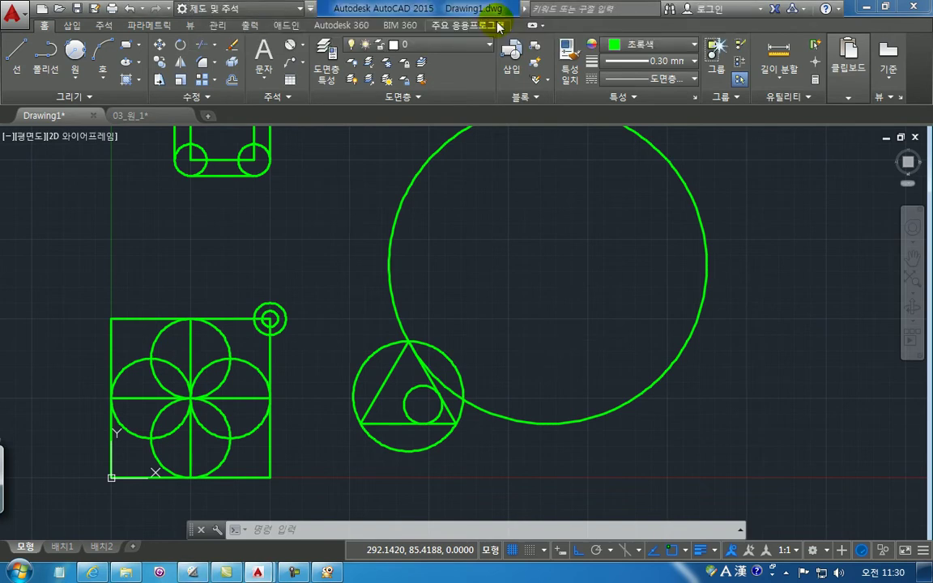
pyautogui.click(421, 366)
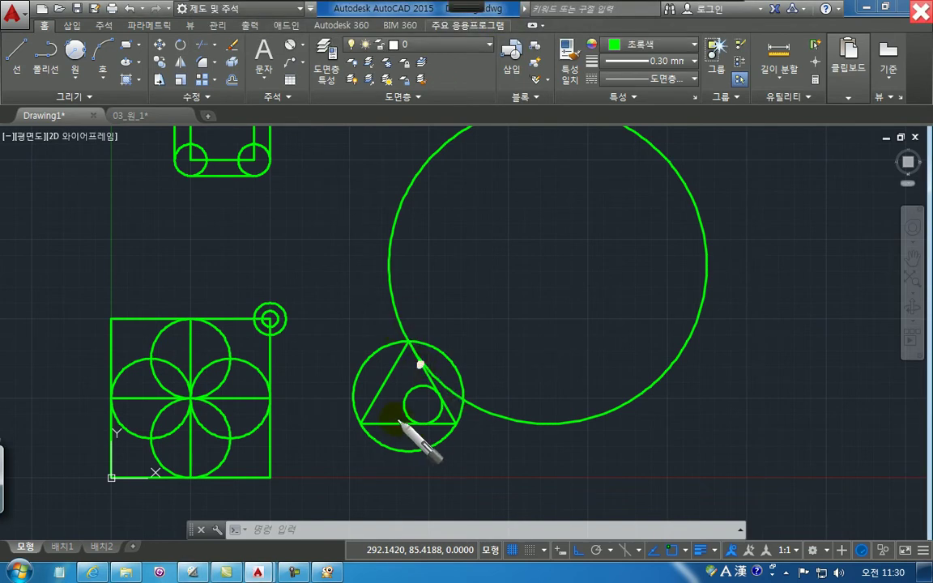
pyautogui.click(389, 425)
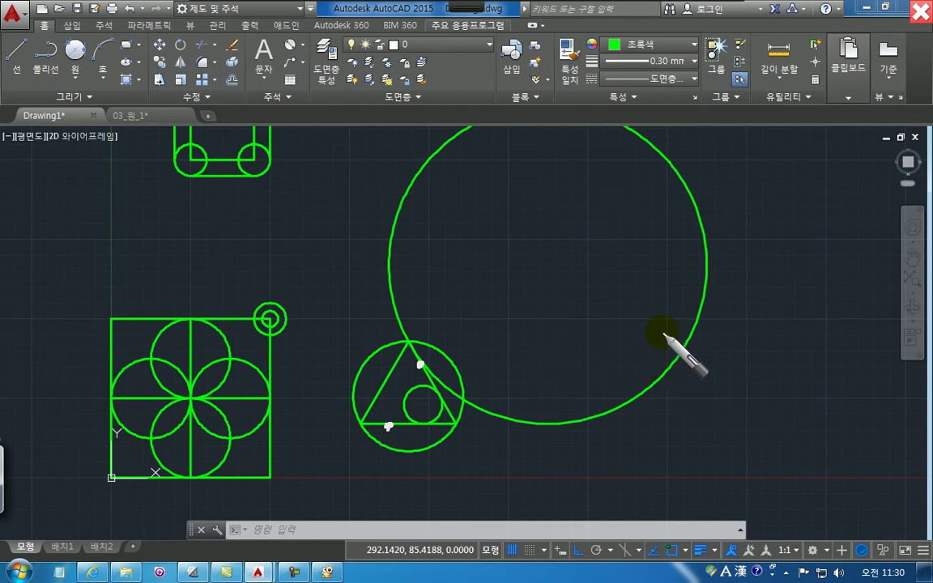
pyautogui.moveTo(544, 259)
pyautogui.mouseDown()
pyautogui.moveTo(545, 247)
pyautogui.moveTo(554, 261)
pyautogui.moveTo(585, 258)
pyautogui.mouseUp()
pyautogui.moveTo(556, 290)
pyautogui.mouseDown()
pyautogui.moveTo(563, 308)
pyautogui.moveTo(610, 295)
pyautogui.mouseUp()
pyautogui.click(623, 296)
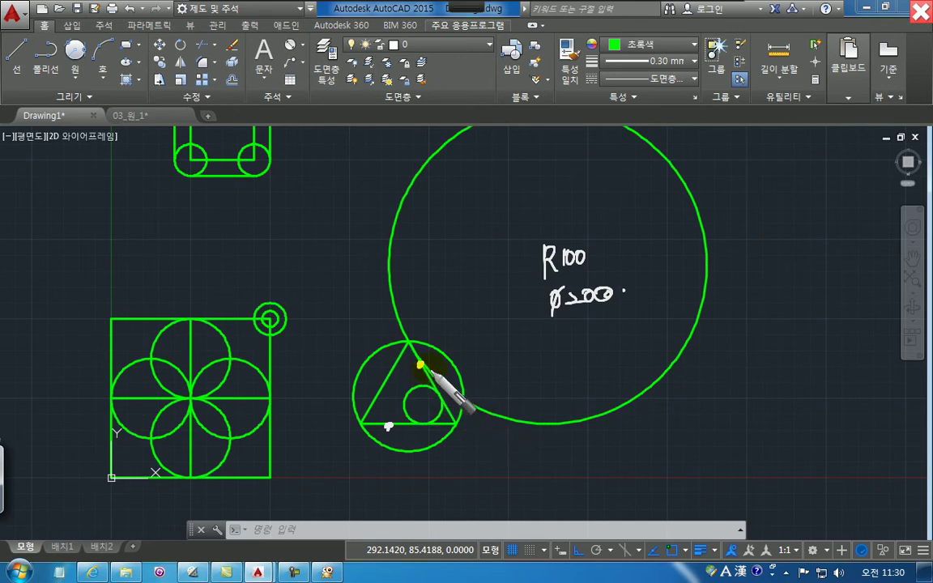
# Sketch dashed extensions of the triangle's right side and base with a freehand circle between them, ring the ø200 note, and leave pen mode
pyautogui.moveTo(410, 340); pyautogui.dragTo(314, 138)
pyautogui.moveTo(381, 423); pyautogui.dragTo(170, 418)
pyautogui.moveTo(285, 177)
pyautogui.mouseDown()
pyautogui.moveTo(162, 247)
pyautogui.moveTo(292, 209)
pyautogui.mouseUp()
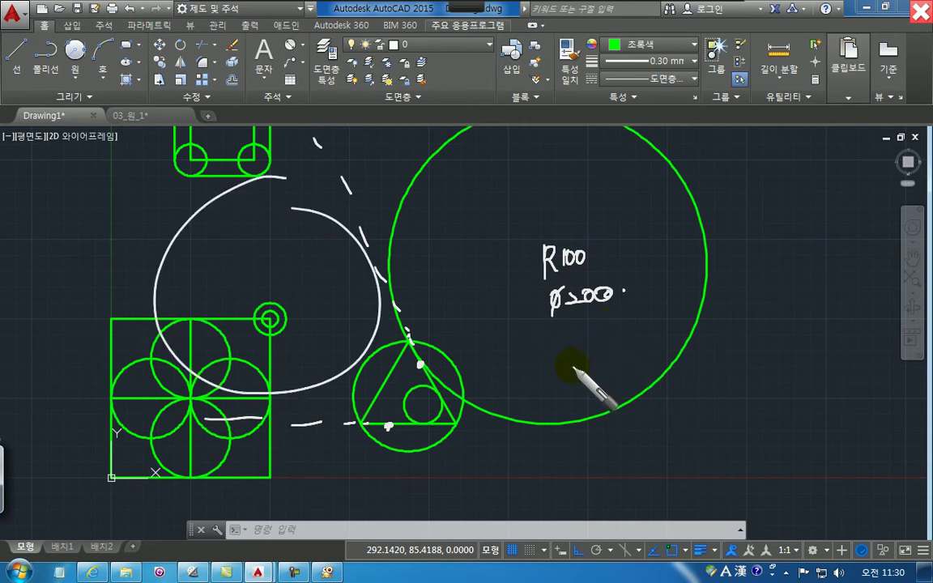
pyautogui.moveTo(446, 427); pyautogui.dragTo(790, 425)
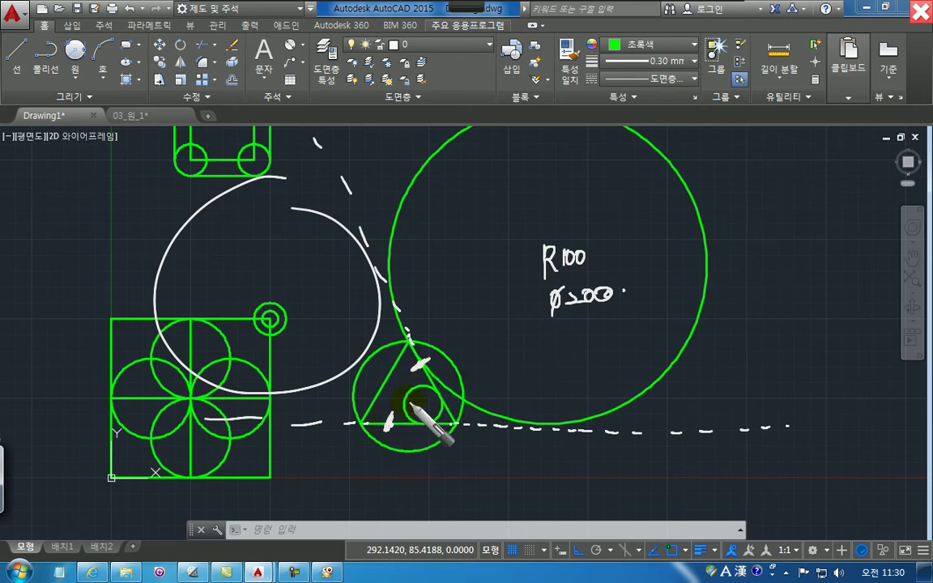
pyautogui.moveTo(539, 318)
pyautogui.mouseDown()
pyautogui.moveTo(631, 295)
pyautogui.moveTo(626, 280)
pyautogui.mouseUp()
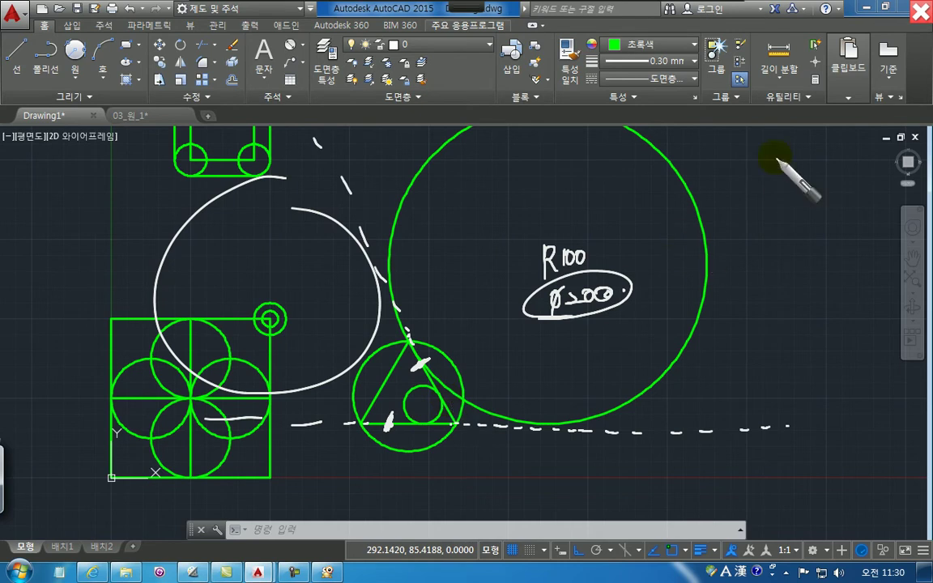
pyautogui.press('Escape')
# Erase the large radius-100 circle
pyautogui.write('e')
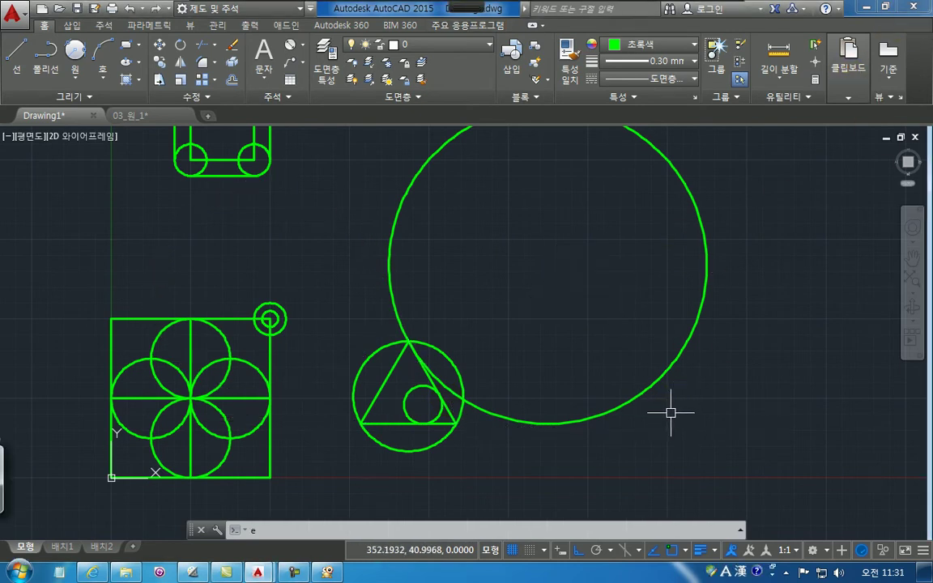
pyautogui.press('Return')
pyautogui.moveTo(673, 412); pyautogui.dragTo(595, 377)
pyautogui.press('Return')
# Erase the radius-12 circle inside the triangle
pyautogui.scroll(4, 487, 438)
pyautogui.moveTo(463, 417); pyautogui.dragTo(658, 317, button='middle')
pyautogui.scroll(3, 664, 364)
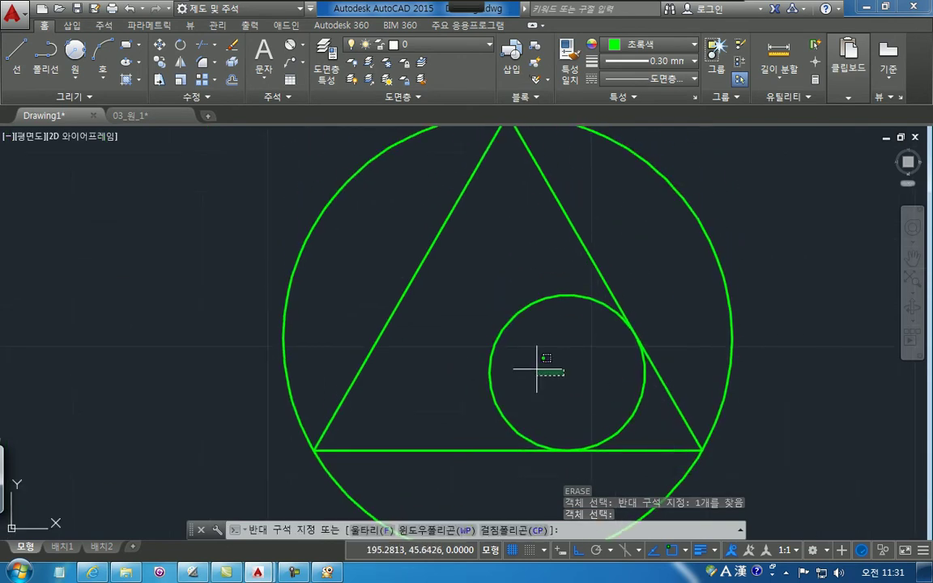
pyautogui.moveTo(564, 375); pyautogui.dragTo(453, 291)
pyautogui.press('Delete')
pyautogui.moveTo(416, 353); pyautogui.dragTo(392, 379, button='middle')
# Draw a radius-12 tangent-tangent-radius circle, picking the triangle's right side near the apex and the base near its left corner
pyautogui.click(75, 50)
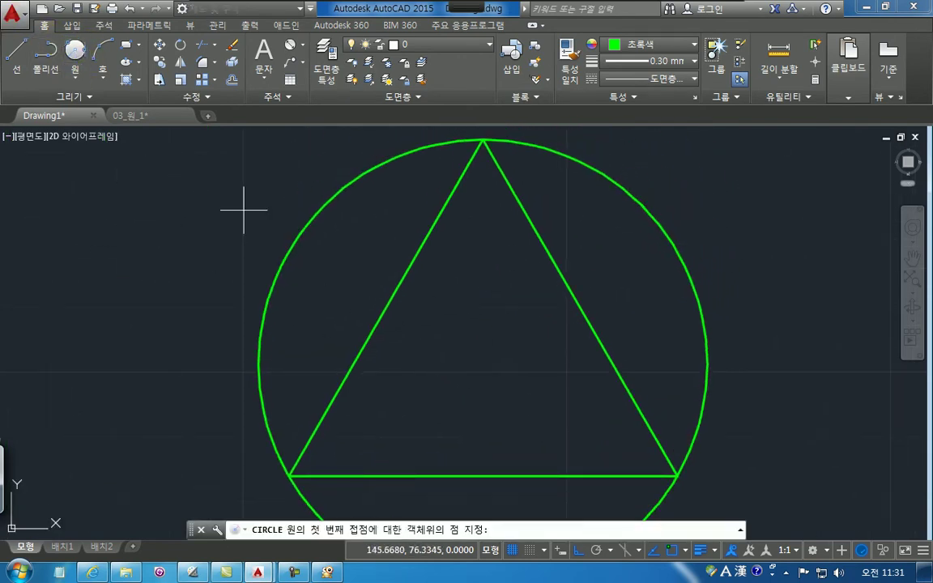
pyautogui.click(75, 50)
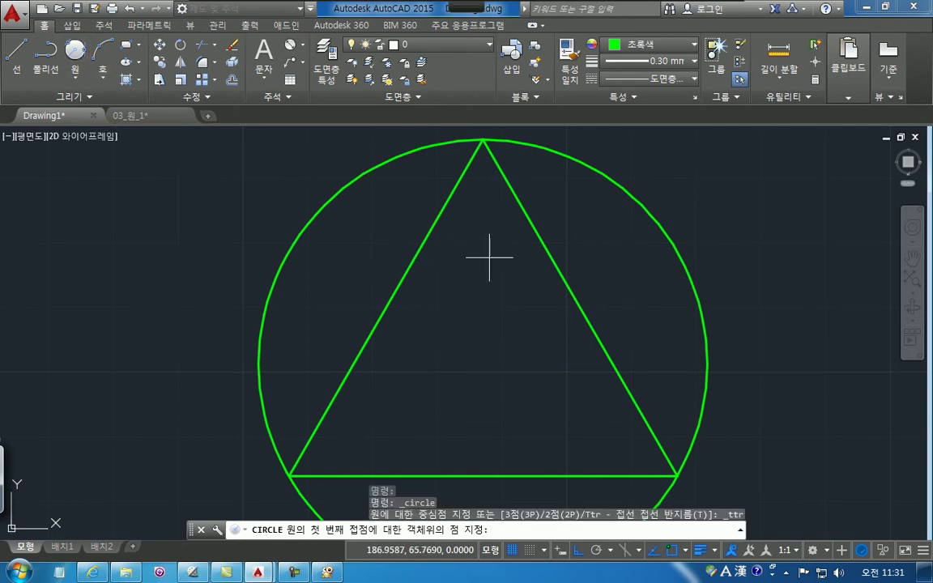
pyautogui.click(500, 175)
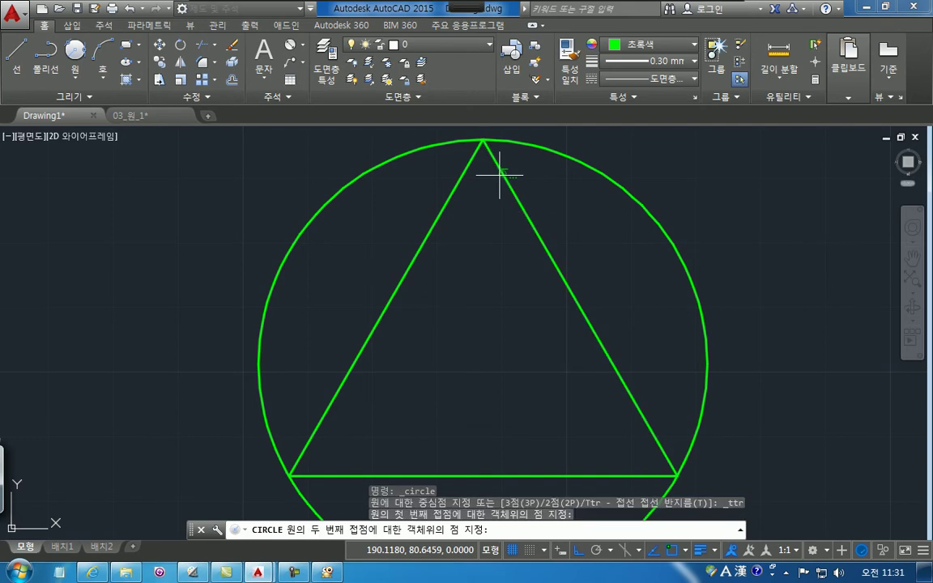
pyautogui.click(332, 475)
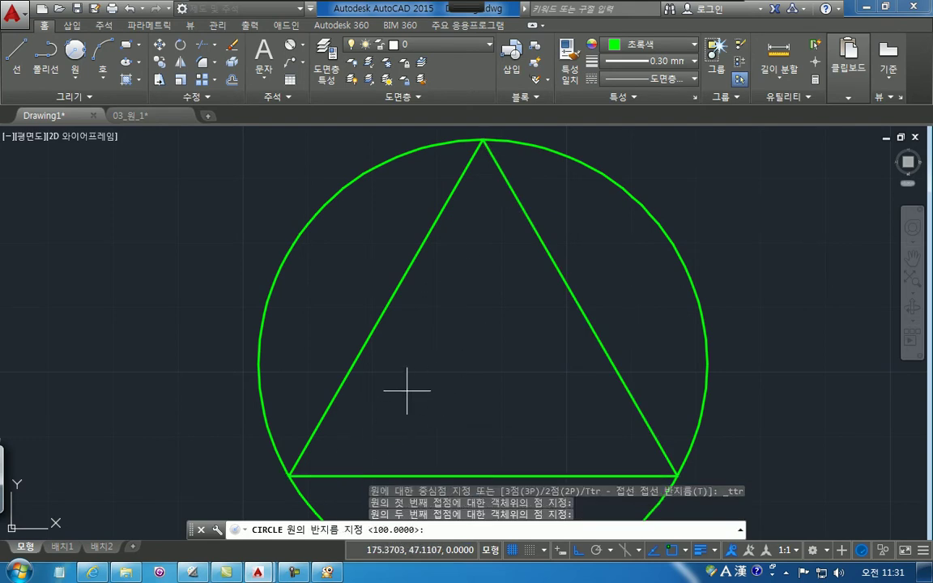
pyautogui.write('12')
pyautogui.press('Return')
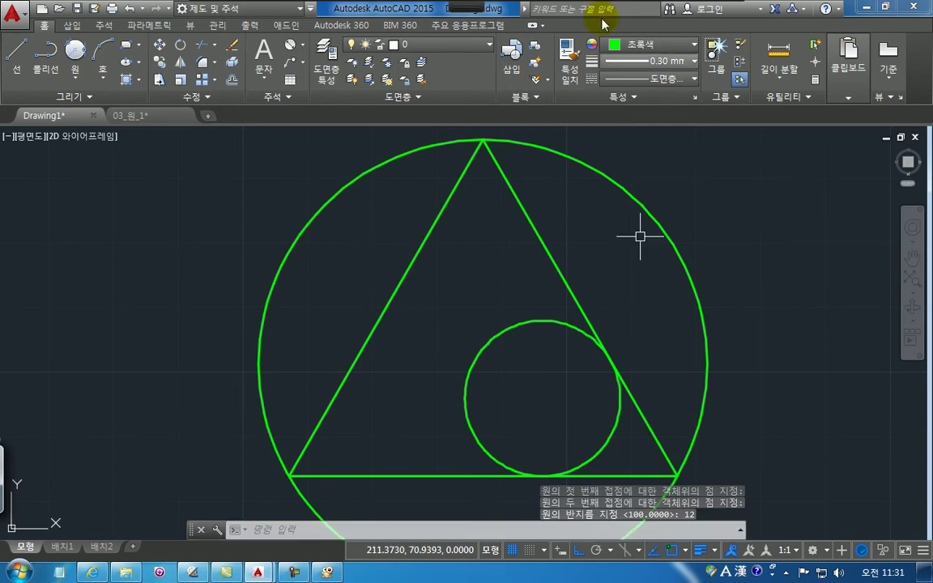
# Annotate the two pick points as circled 1 and 2, and mark where the small circle touches the base and right side
pyautogui.click(498, 19)
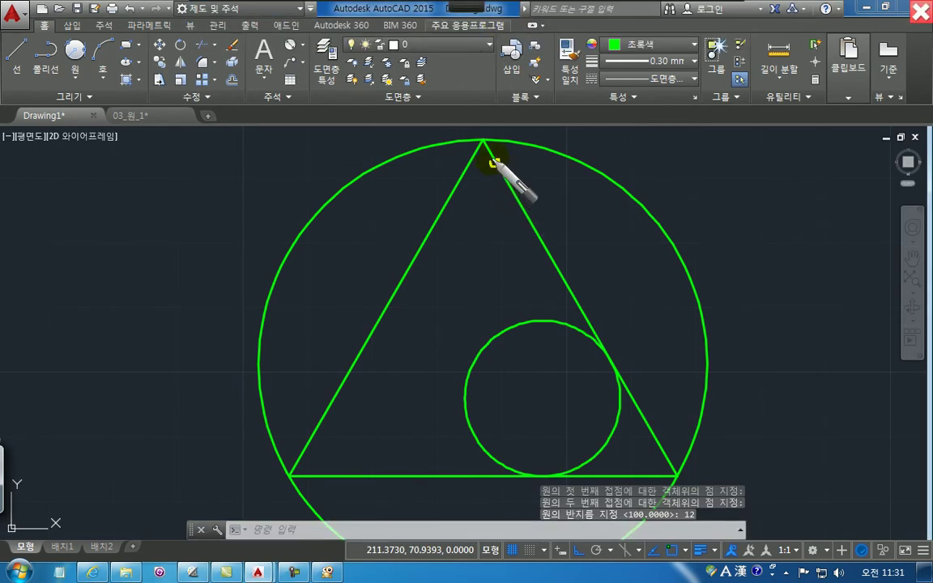
pyautogui.moveTo(508, 168)
pyautogui.mouseDown()
pyautogui.moveTo(518, 168)
pyautogui.moveTo(520, 151)
pyautogui.mouseUp()
pyautogui.moveTo(325, 494)
pyautogui.mouseDown()
pyautogui.moveTo(337, 507)
pyautogui.moveTo(339, 494)
pyautogui.mouseUp()
pyautogui.click(540, 475)
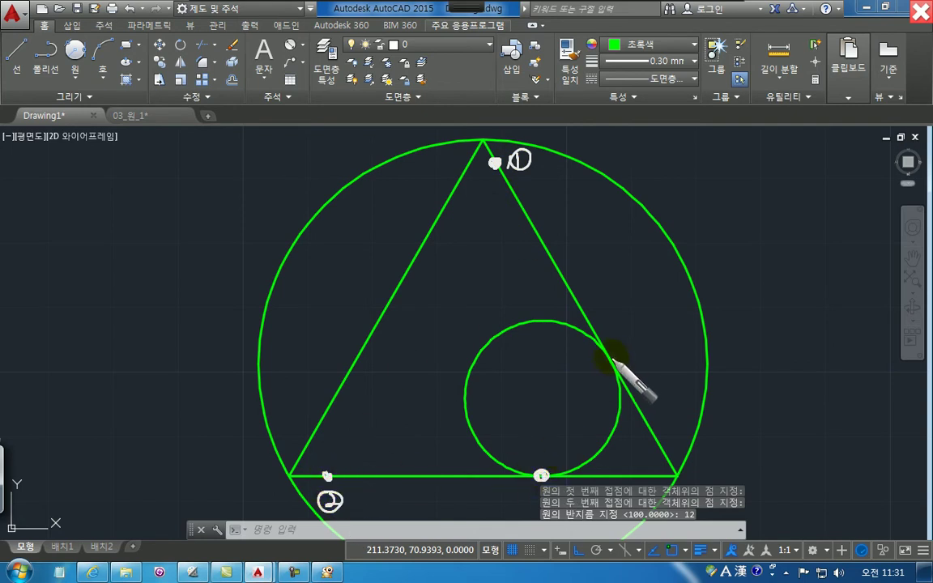
pyautogui.click(608, 359)
# Write an underlined R12 in the small circle, sketch radius lines from its center to both tangent points, and close the screen pen
pyautogui.moveTo(542, 350)
pyautogui.mouseDown()
pyautogui.moveTo(541, 387)
pyautogui.moveTo(573, 371)
pyautogui.moveTo(571, 385)
pyautogui.mouseUp()
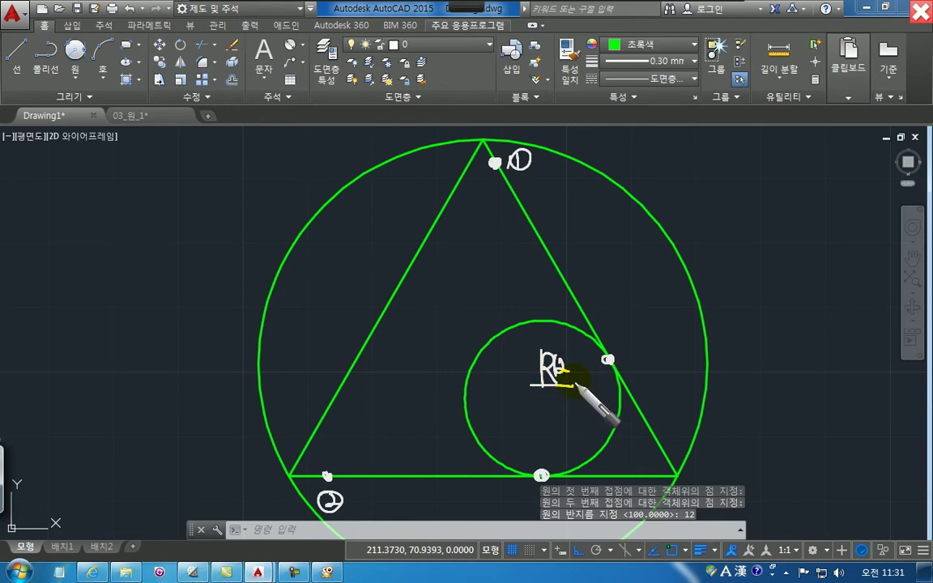
pyautogui.moveTo(542, 397); pyautogui.dragTo(609, 358)
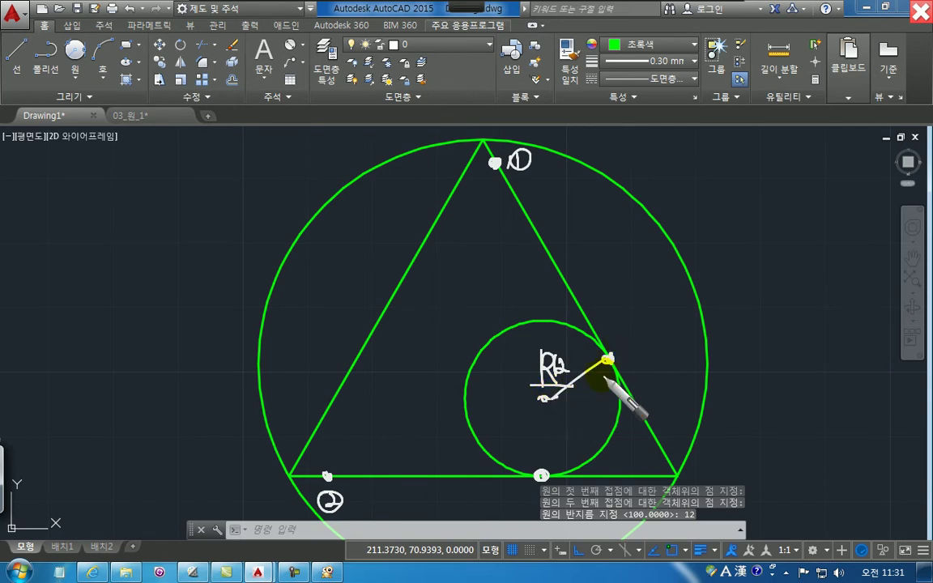
pyautogui.moveTo(539, 472)
pyautogui.mouseDown()
pyautogui.moveTo(543, 402)
pyautogui.moveTo(539, 472)
pyautogui.mouseUp()
pyautogui.moveTo(608, 356); pyautogui.dragTo(597, 378)
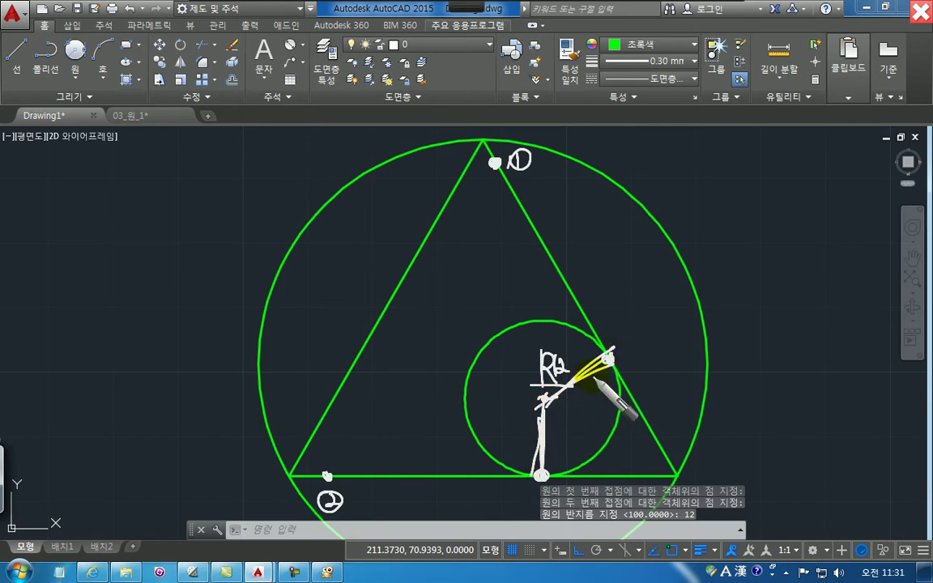
pyautogui.click(921, 12)
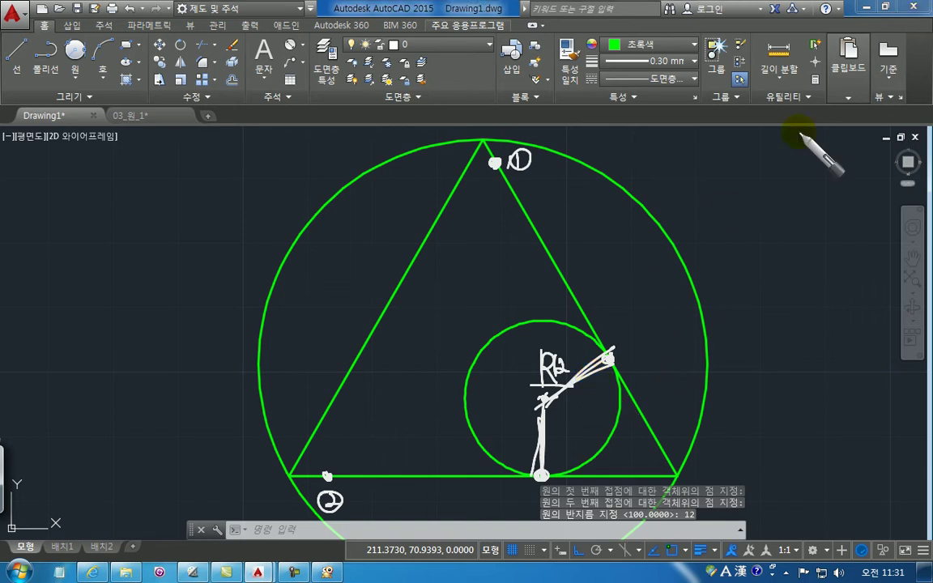
# Draw a tangent-tangent-radius circle of radius 5 touching the triangle's right side near the apex and the outer circle
pyautogui.click(75, 51)
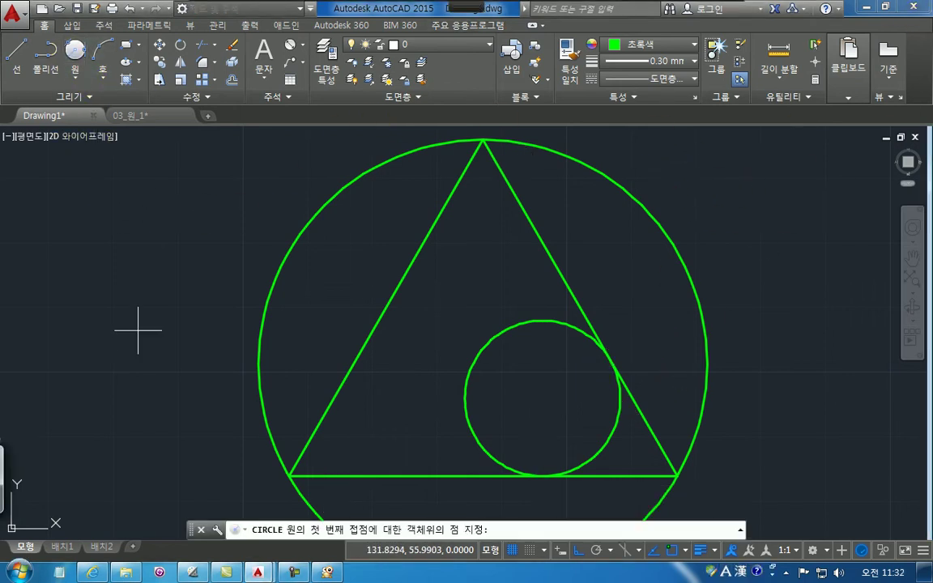
pyautogui.click(506, 179)
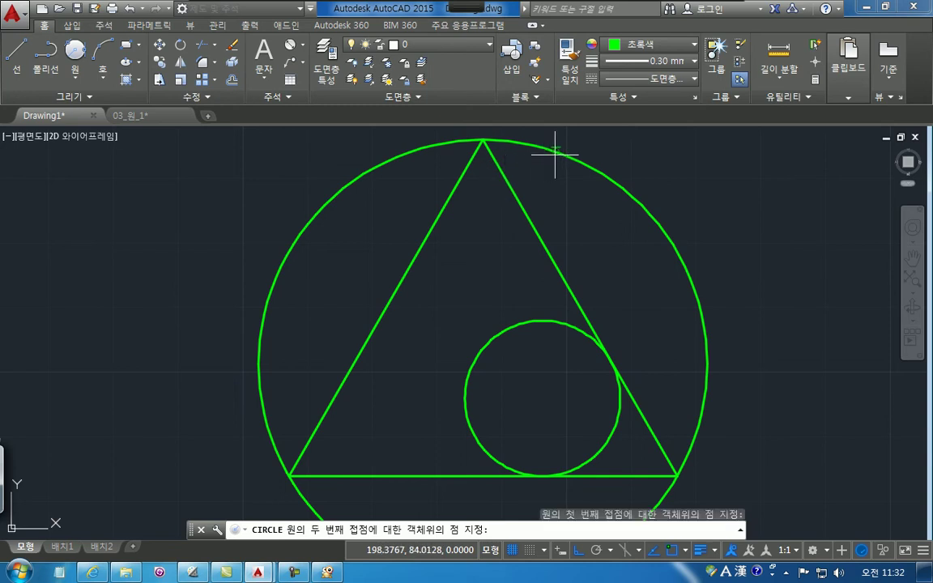
pyautogui.click(556, 155)
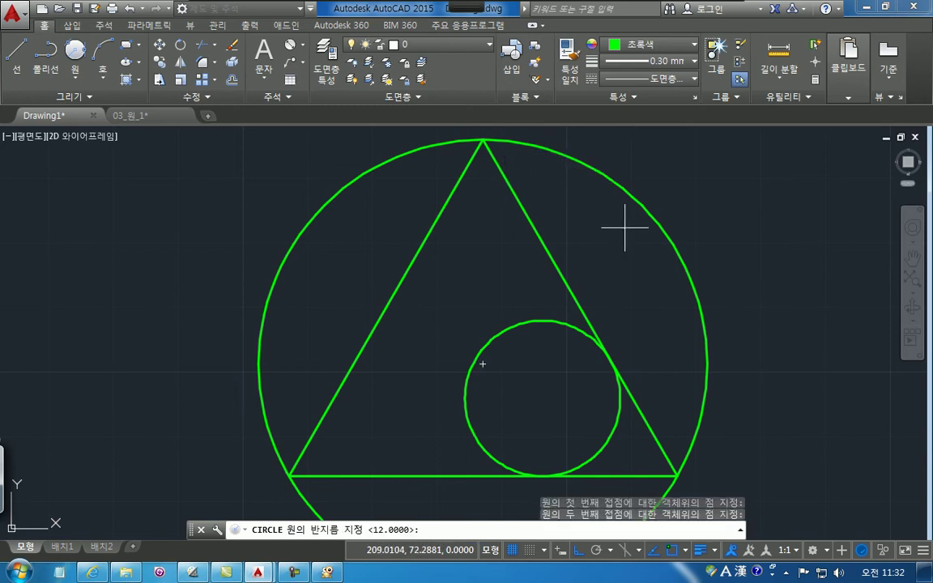
pyautogui.write('5')
pyautogui.press('Return')
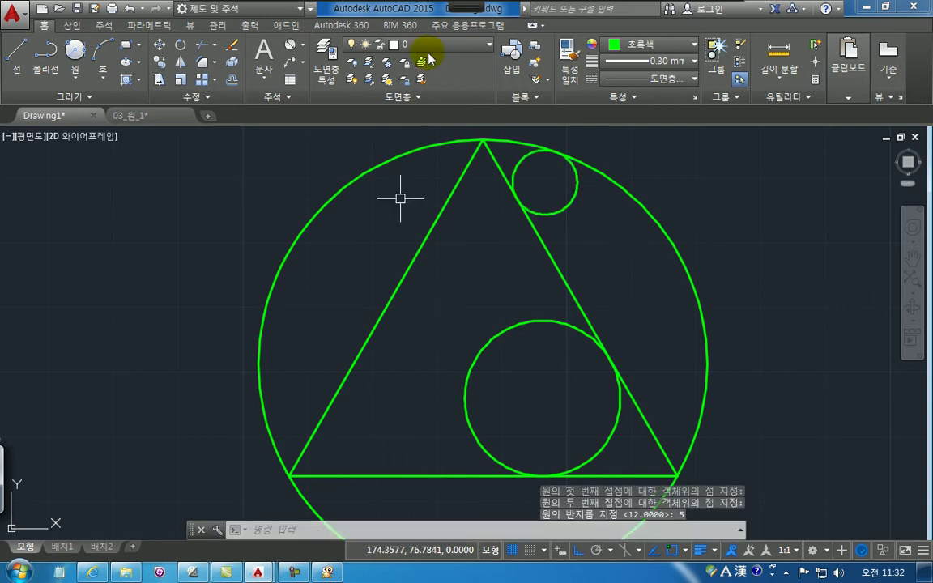
# Mark the radius-5 circle's two tangent points with pen dots, encircle the small circle, and close the screen pen
pyautogui.moveTo(473, 8)
pyautogui.click(497, 23)
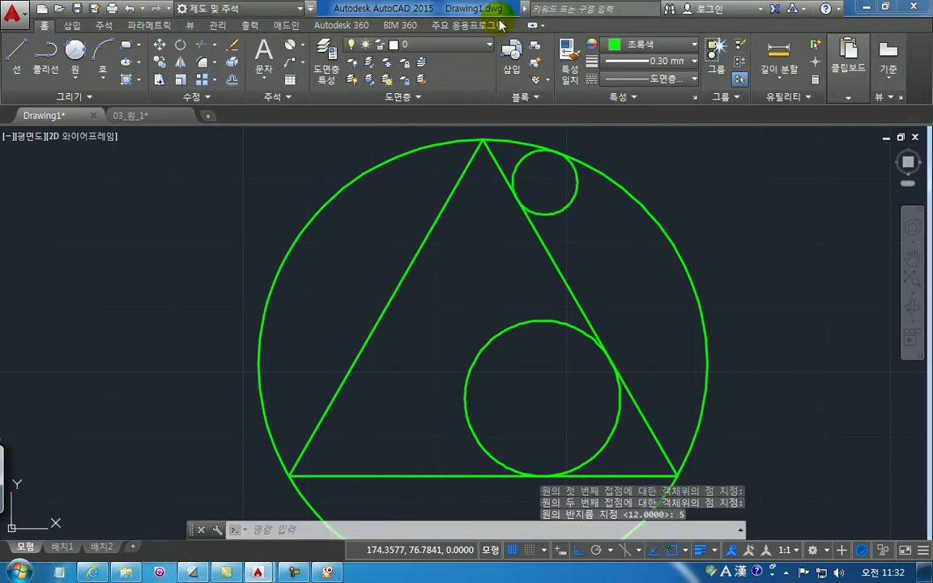
pyautogui.click(517, 199)
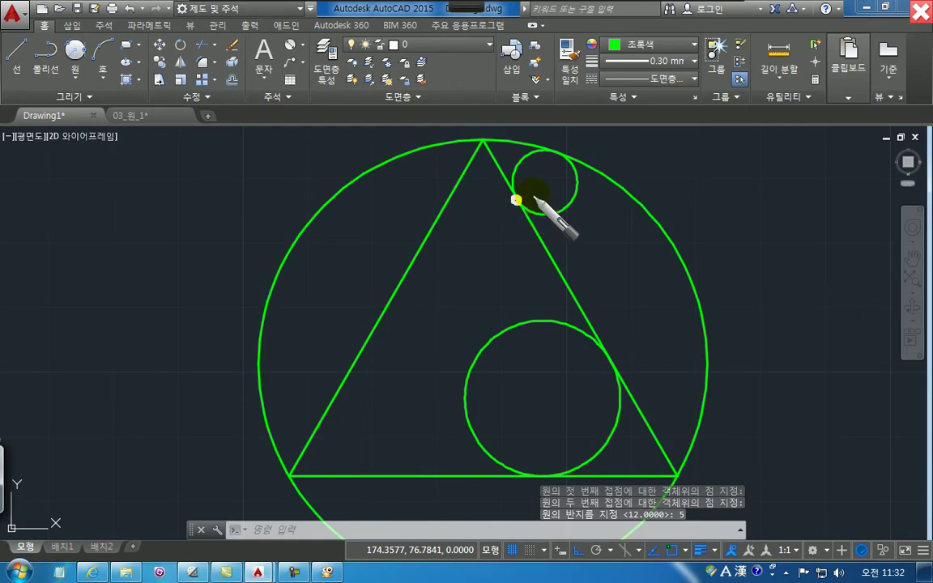
pyautogui.click(558, 151)
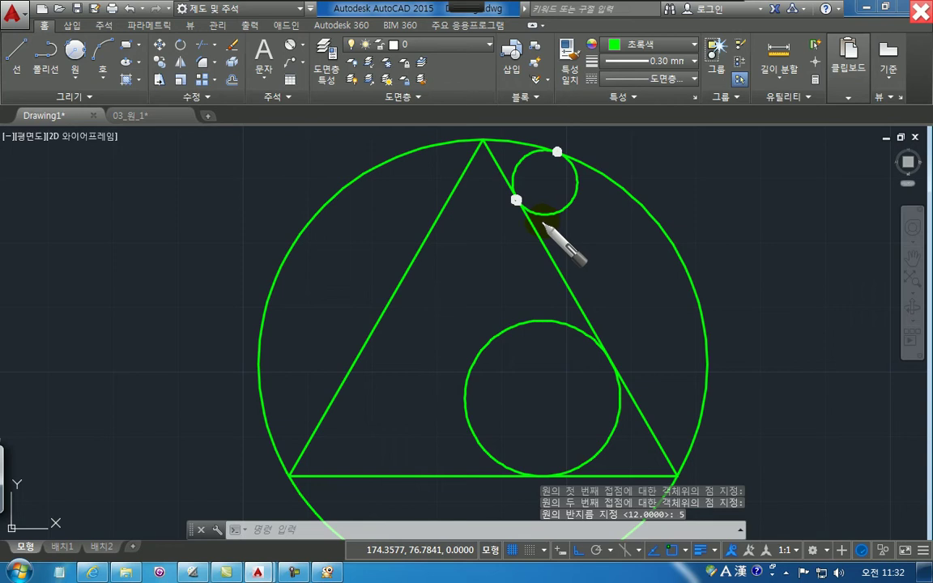
pyautogui.moveTo(603, 216); pyautogui.dragTo(558, 230)
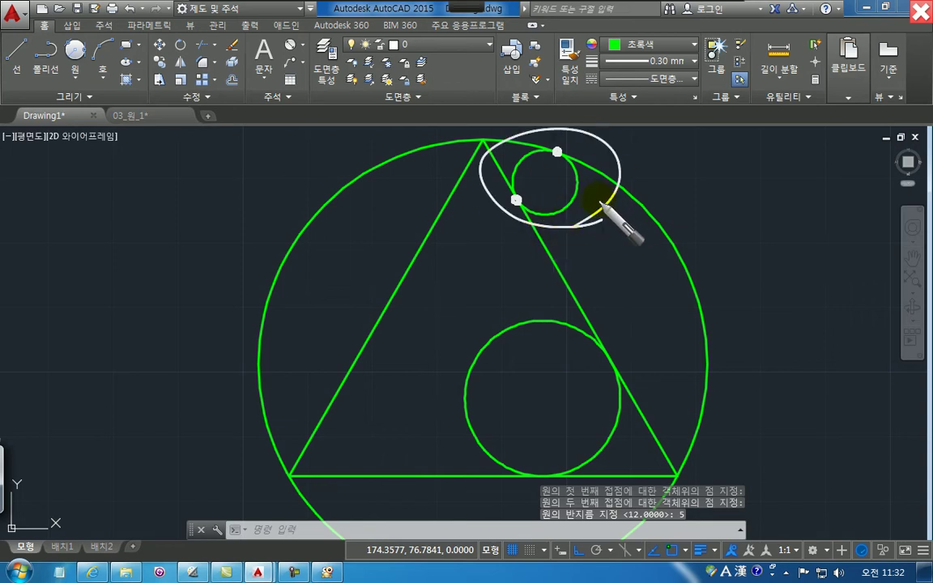
pyautogui.click(923, 11)
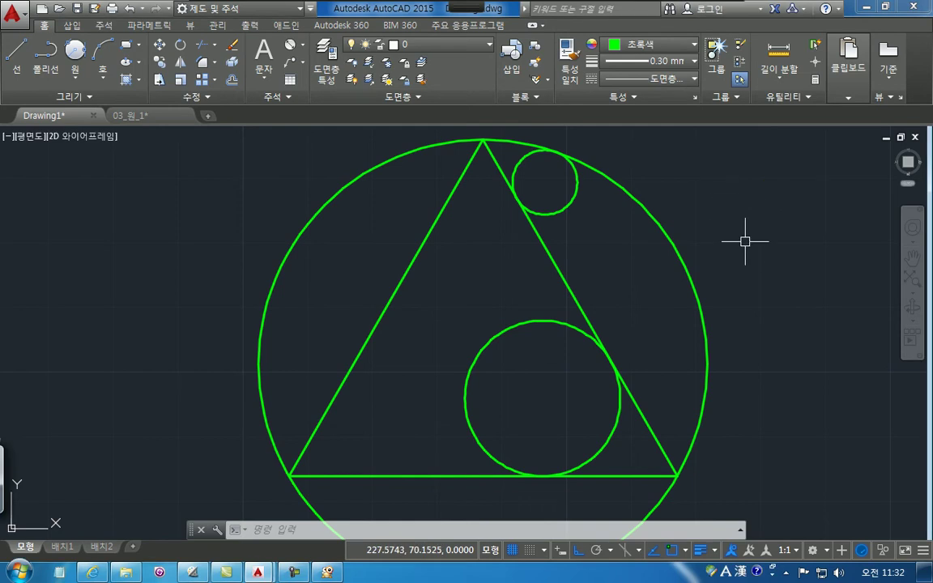
# Examine the circle inscribed in exercise 8's triangle in 03_원_1, and return to Drawing1
pyautogui.click(130, 115)
pyautogui.scroll(-2, 812, 343)
pyautogui.moveTo(812, 343); pyautogui.dragTo(643, 248, button='middle')
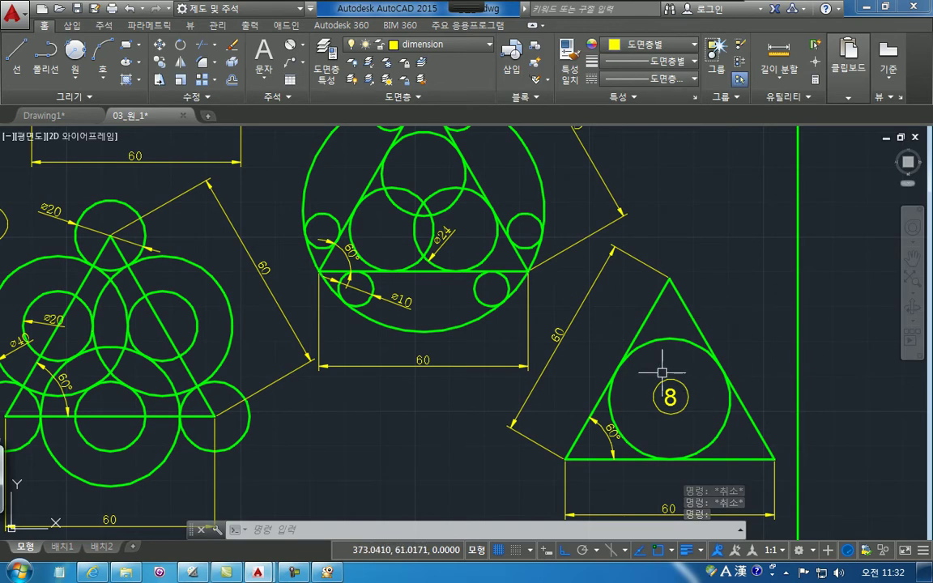
pyautogui.click(729, 416)
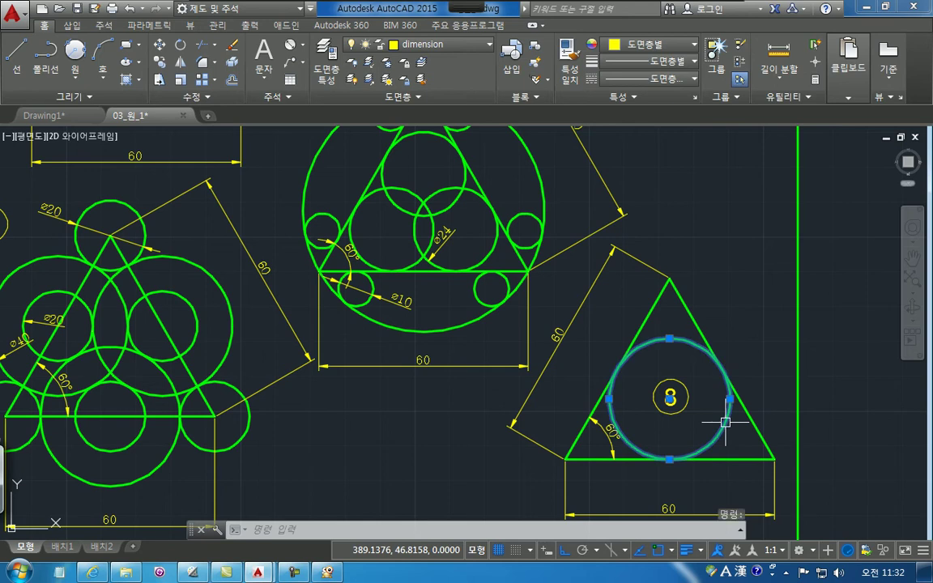
pyautogui.press('Escape')
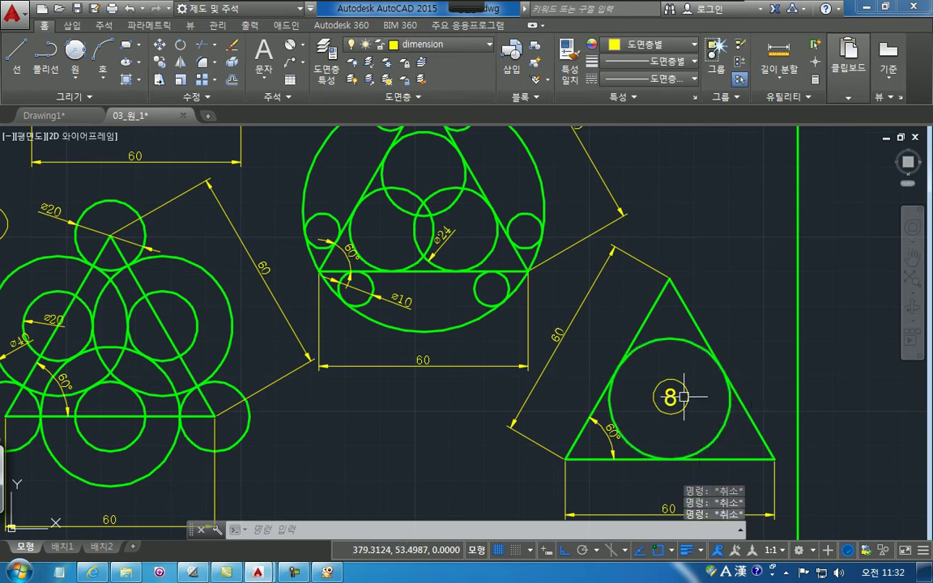
pyautogui.moveTo(458, 355); pyautogui.dragTo(605, 377, button='middle')
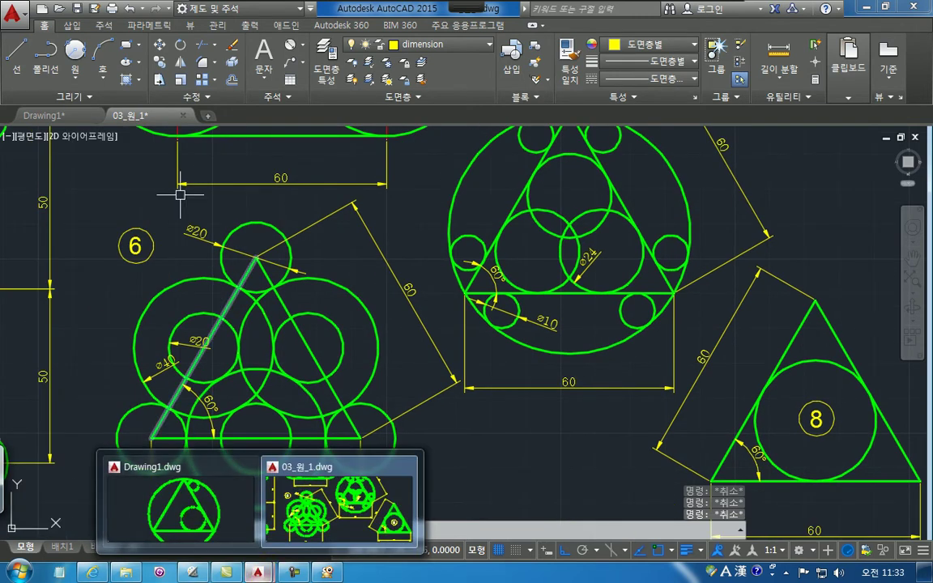
pyautogui.click(70, 118)
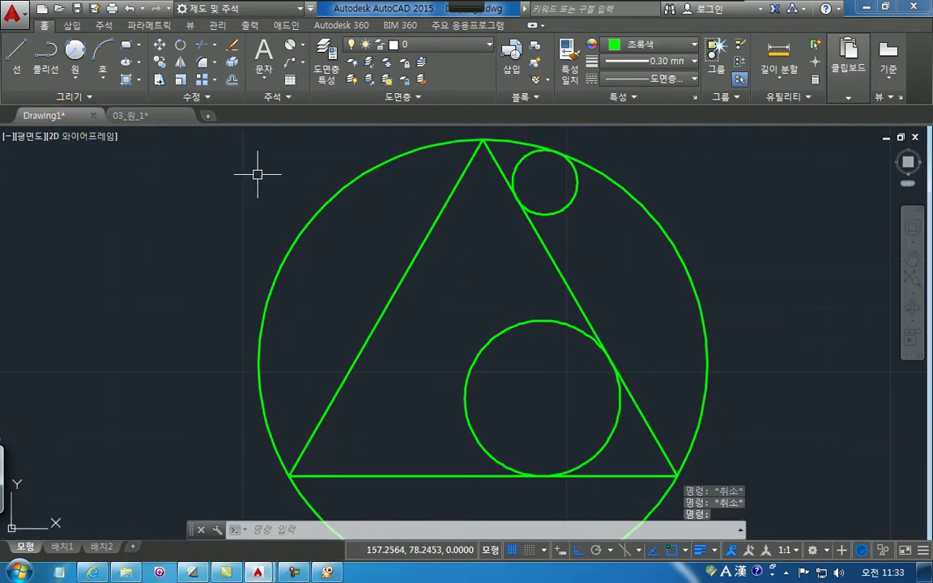
# Sketch three short dashes and an X mark outside the large circle with the screen pen, and close the pen
pyautogui.click(75, 77)
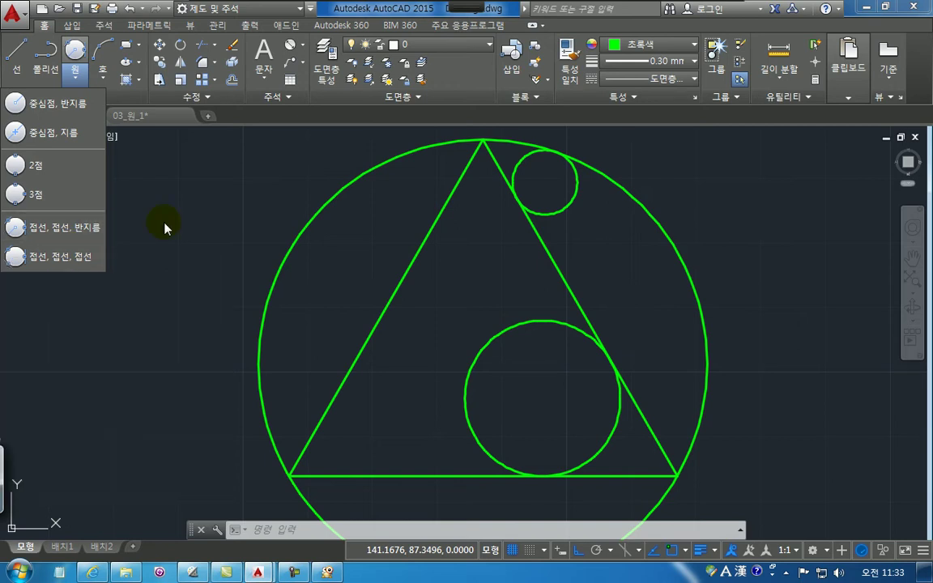
pyautogui.click(492, 19)
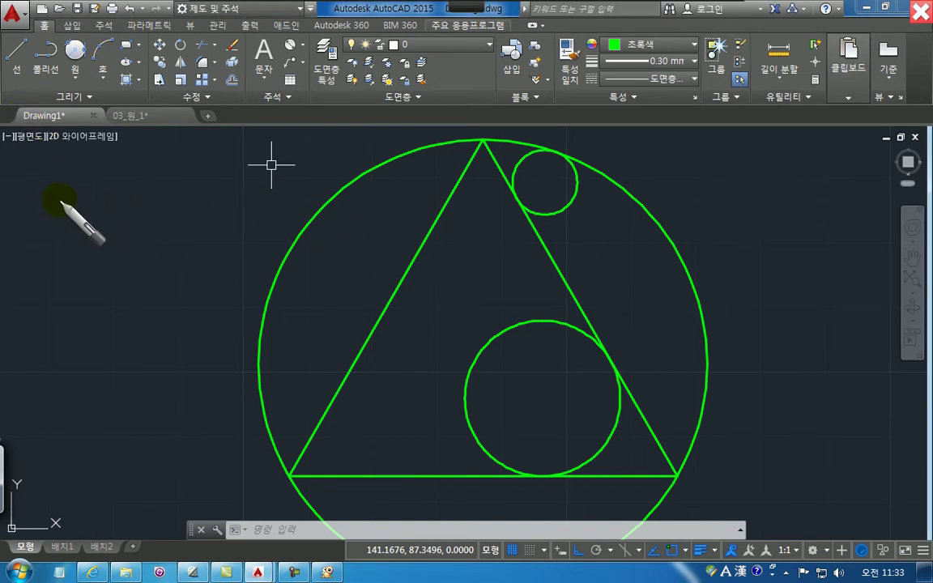
pyautogui.moveTo(57, 247); pyautogui.dragTo(232, 242)
pyautogui.moveTo(243, 180); pyautogui.dragTo(240, 209)
pyautogui.moveTo(235, 203); pyautogui.dragTo(251, 190)
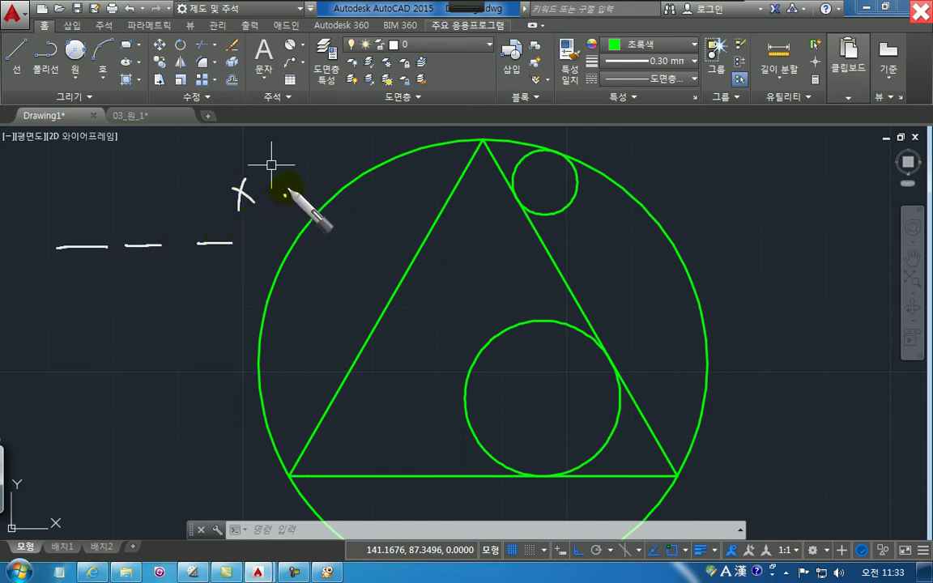
pyautogui.click(923, 12)
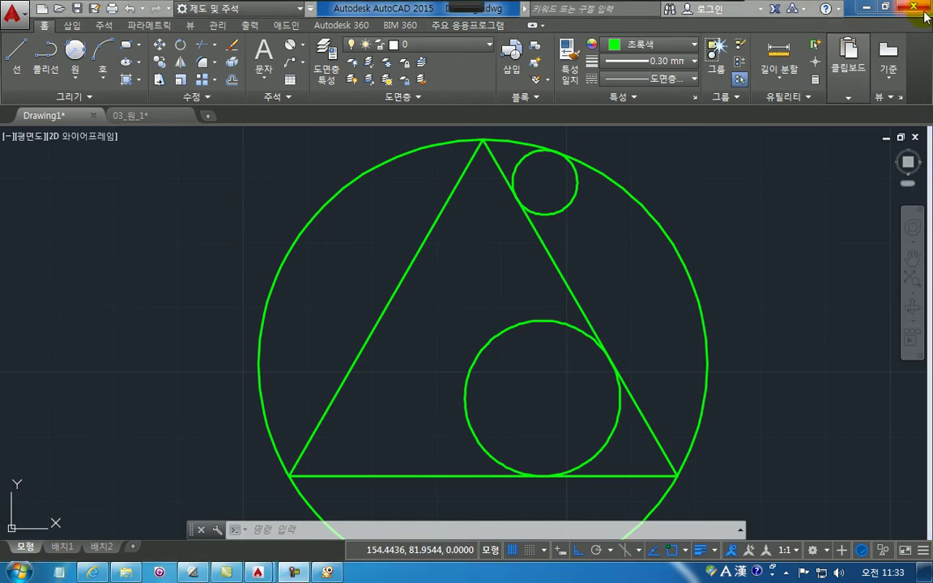
# Draw a tangent-tangent-tangent circle touching the triangle's left side, base and right side
pyautogui.click(74, 78)
pyautogui.click(39, 258)
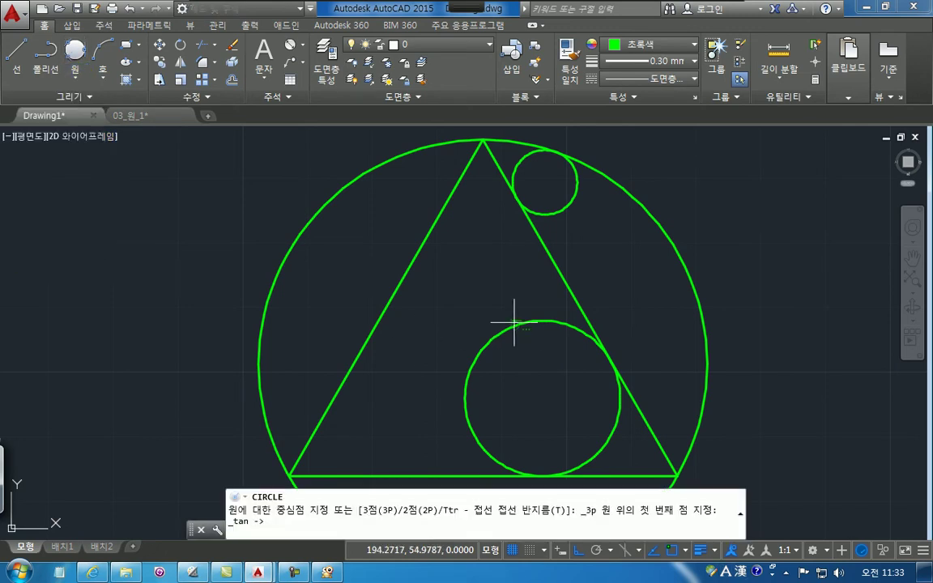
pyautogui.click(405, 276)
pyautogui.click(447, 476)
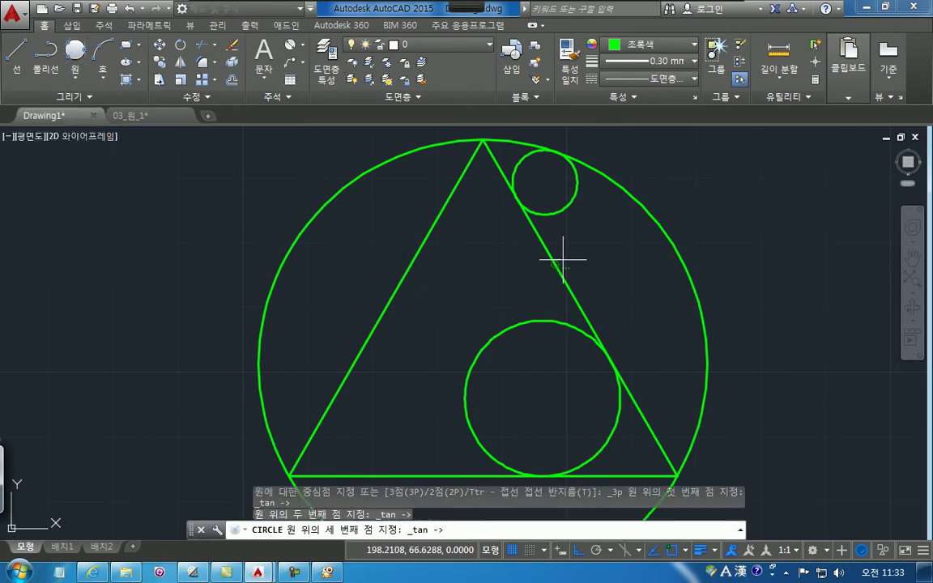
pyautogui.click(556, 256)
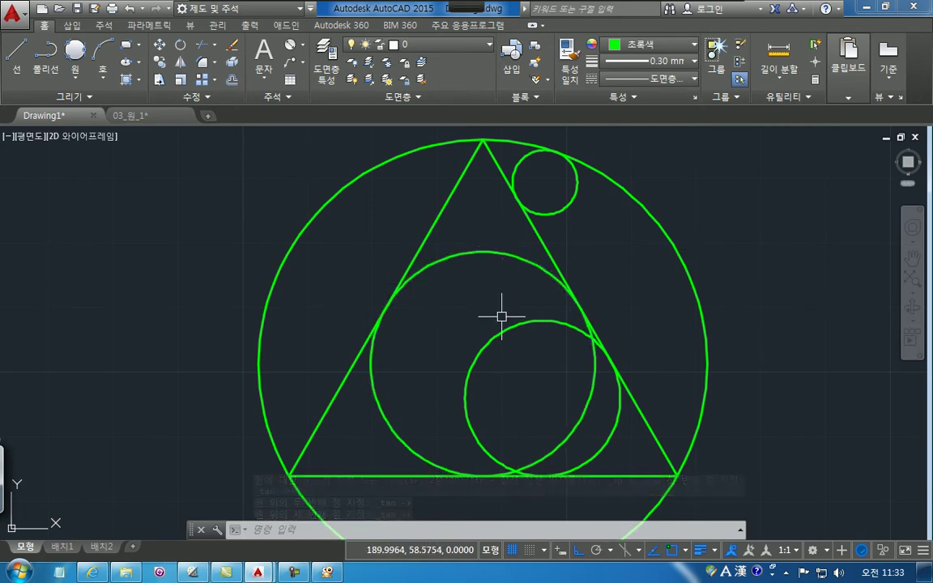
# In the ALSee capture, box the two center-point circle options, circle radius and diameter, and bracket the two-point/three-point and tangent groups
pyautogui.click(75, 78)
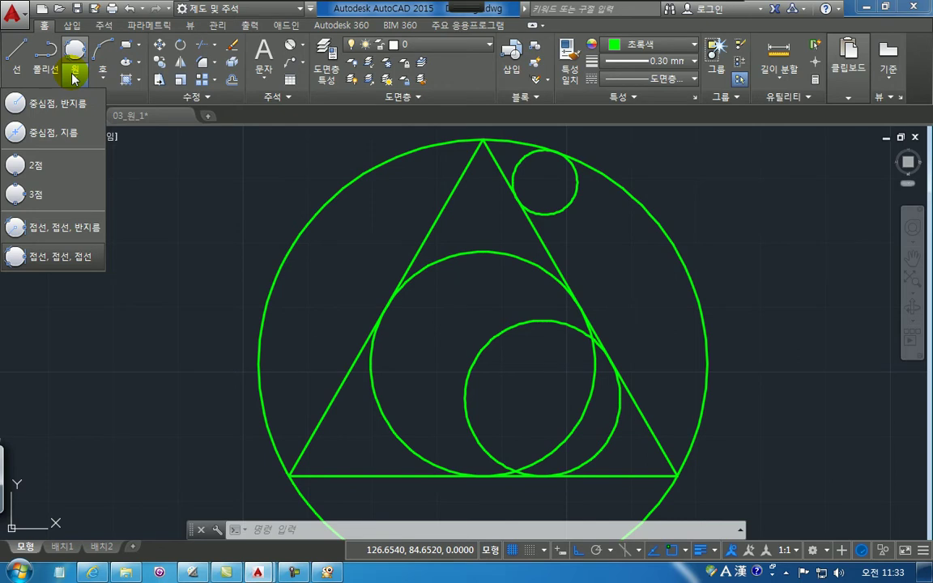
pyautogui.click(327, 571)
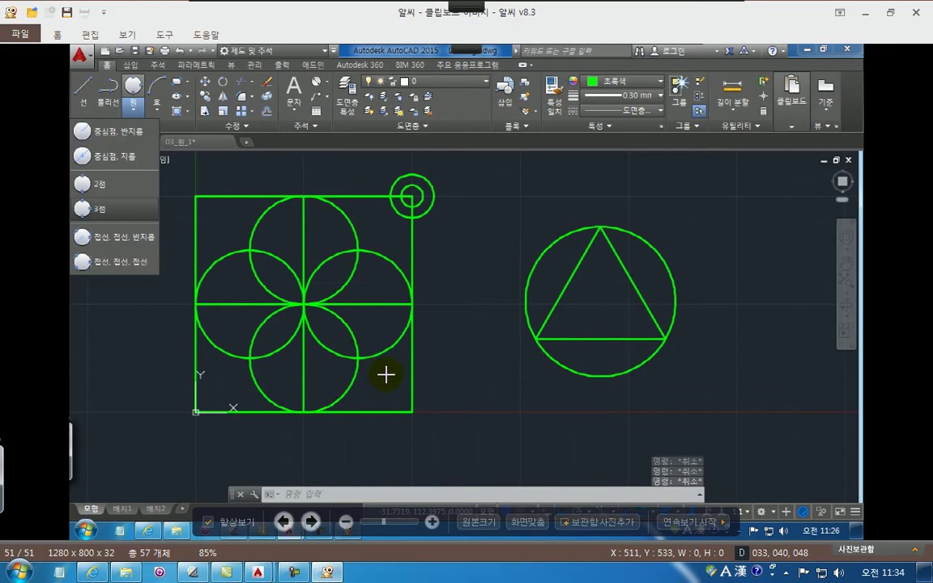
pyautogui.click(495, 22)
pyautogui.moveTo(68, 122)
pyautogui.mouseDown()
pyautogui.moveTo(77, 149)
pyautogui.moveTo(145, 173)
pyautogui.moveTo(160, 125)
pyautogui.moveTo(67, 118)
pyautogui.mouseUp()
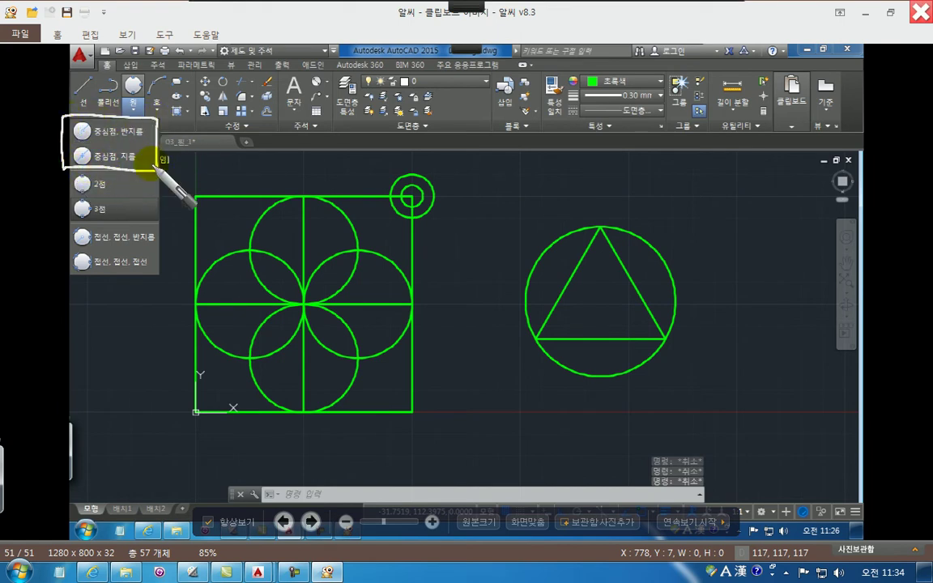
pyautogui.moveTo(124, 130)
pyautogui.mouseDown()
pyautogui.moveTo(97, 122)
pyautogui.moveTo(120, 170)
pyautogui.moveTo(129, 124)
pyautogui.moveTo(152, 119)
pyautogui.moveTo(125, 150)
pyautogui.moveTo(139, 155)
pyautogui.mouseUp()
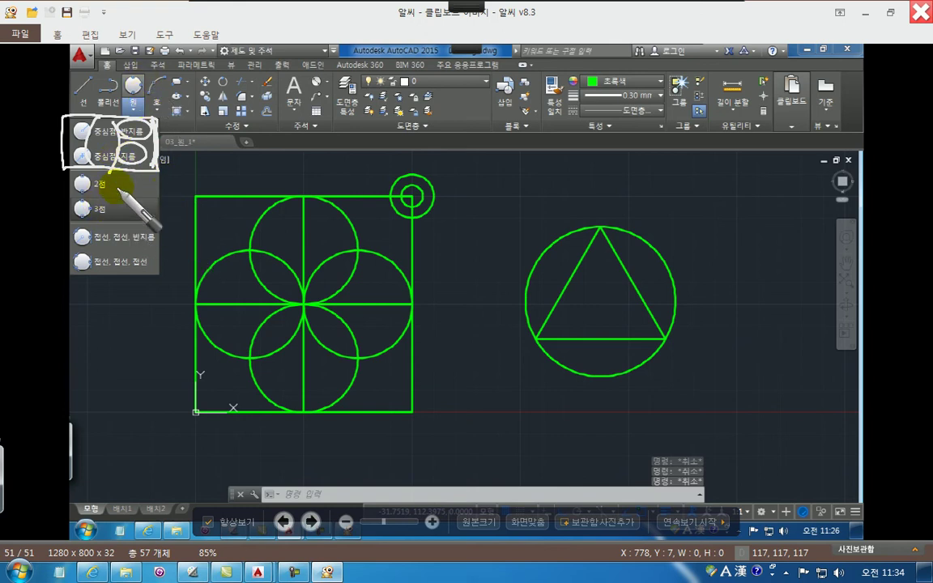
pyautogui.moveTo(114, 165)
pyautogui.mouseDown()
pyautogui.moveTo(131, 251)
pyautogui.moveTo(126, 277)
pyautogui.mouseUp()
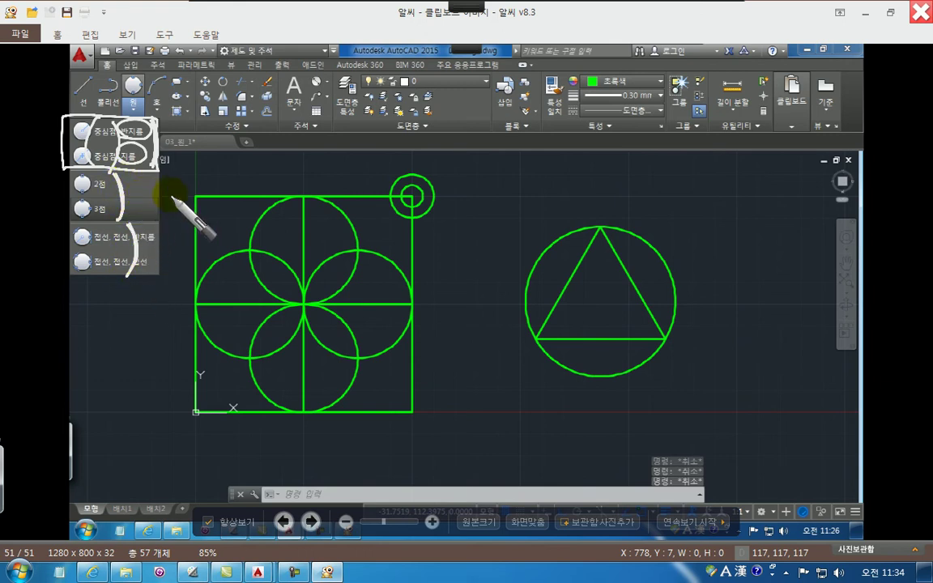
# Write a circled 옵션 note beside the options, box the tangent-tangent-tangent entry, and close the pen and minimize ALSee
pyautogui.moveTo(172, 192); pyautogui.dragTo(181, 215)
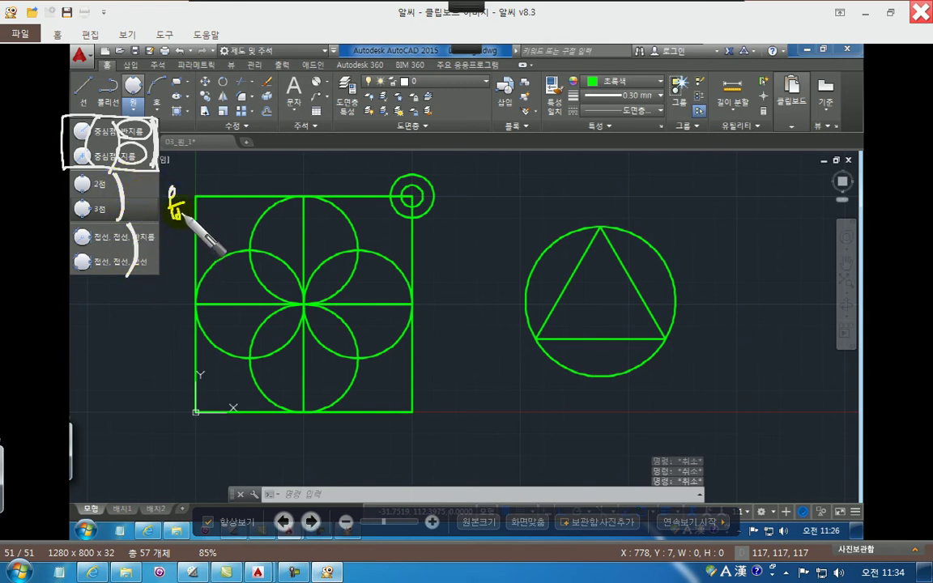
pyautogui.moveTo(113, 145); pyautogui.dragTo(127, 166)
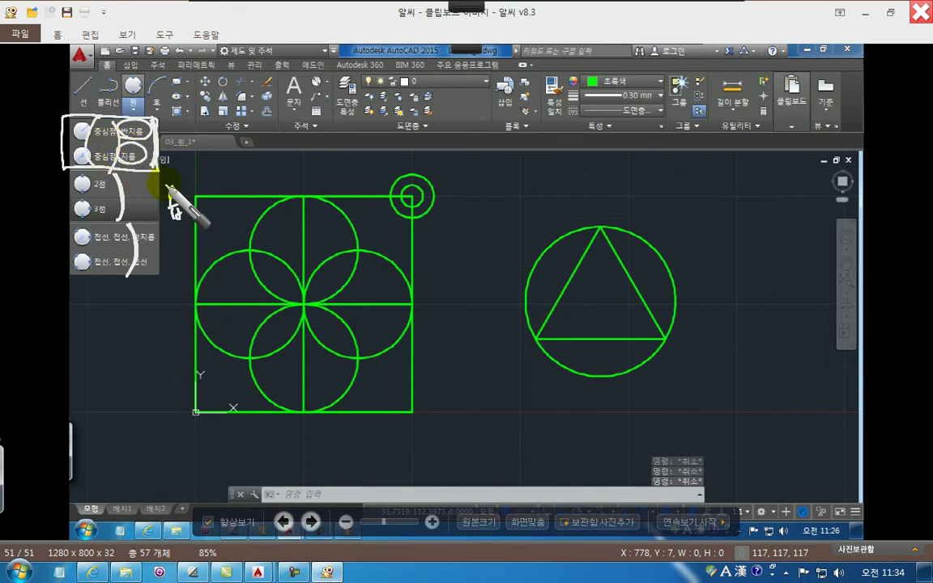
pyautogui.moveTo(188, 195)
pyautogui.mouseDown()
pyautogui.moveTo(183, 204)
pyautogui.moveTo(214, 212)
pyautogui.moveTo(217, 203)
pyautogui.mouseUp()
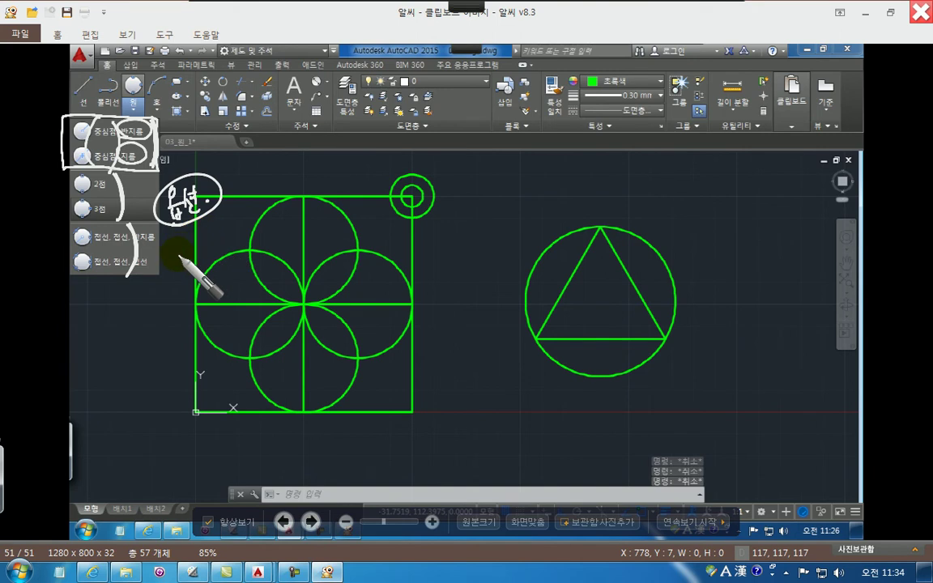
pyautogui.moveTo(75, 249)
pyautogui.mouseDown()
pyautogui.moveTo(77, 260)
pyautogui.moveTo(128, 279)
pyautogui.moveTo(155, 267)
pyautogui.moveTo(74, 253)
pyautogui.mouseUp()
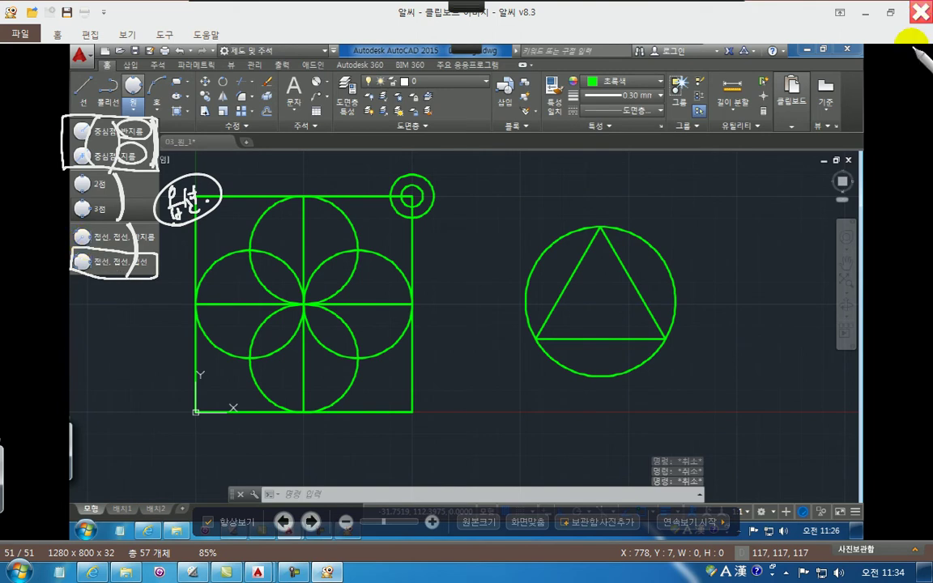
pyautogui.click(921, 11)
pyautogui.press('Escape')
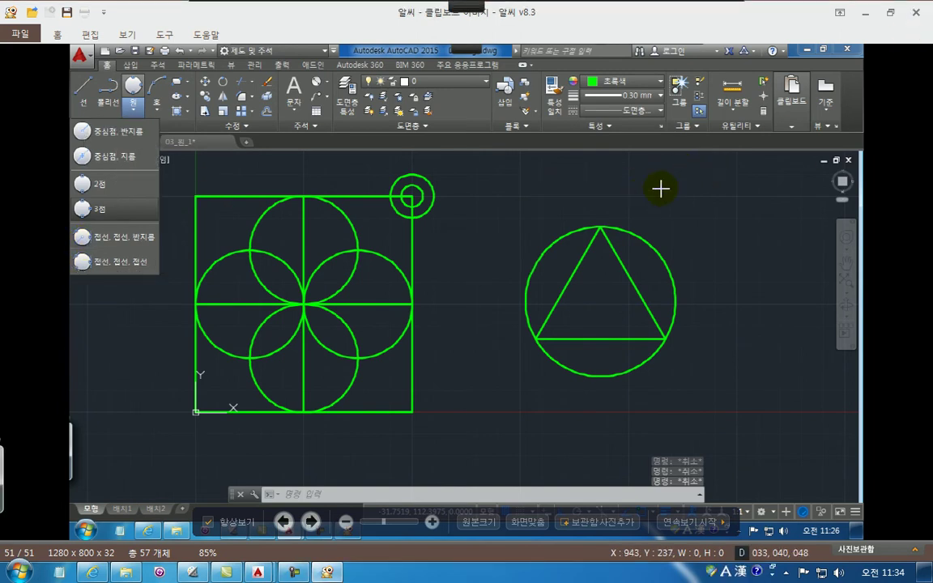
pyautogui.press('Escape')
pyautogui.click(868, 15)
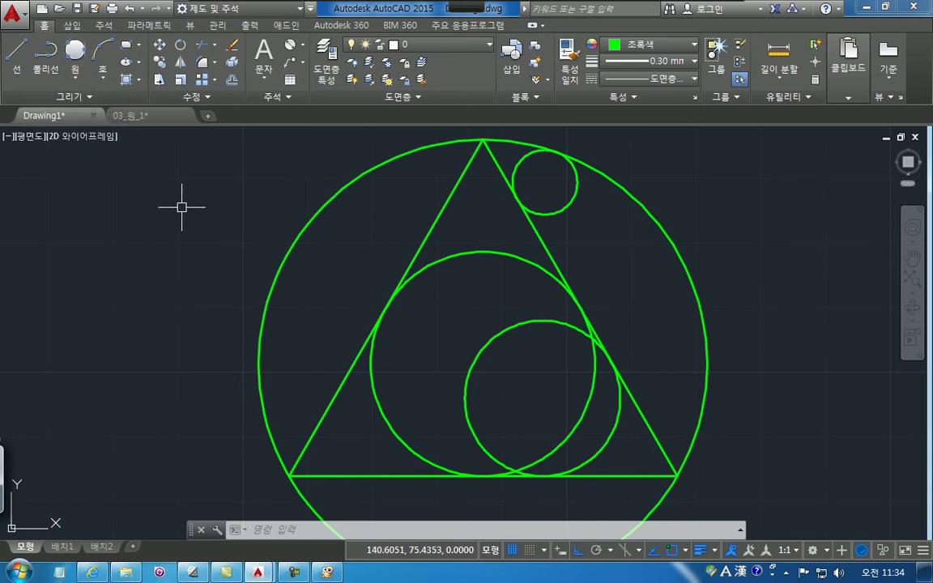
# Start the Circle command in Drawing1, and switch to ALSee to paste the captured screen
pyautogui.write('c')
pyautogui.press('Return')
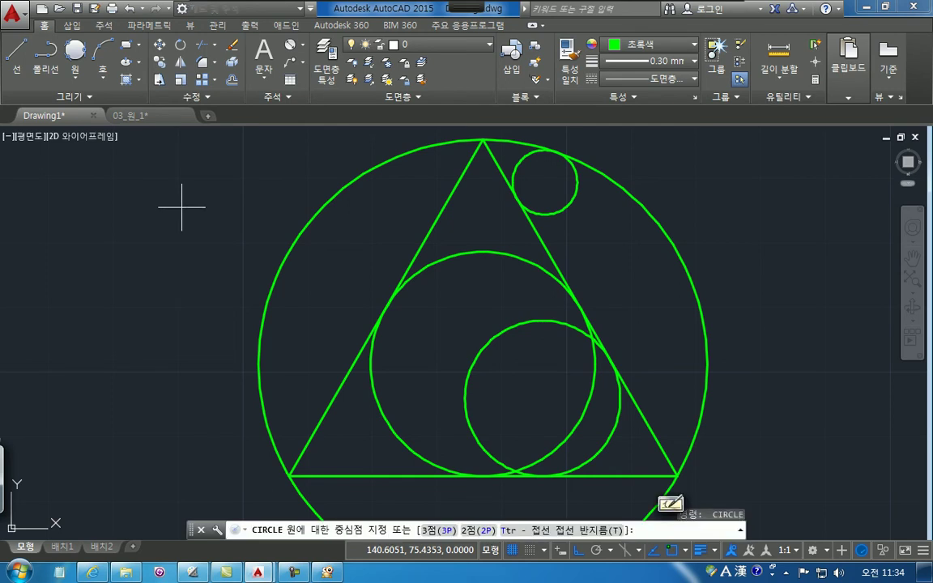
pyautogui.click(328, 573)
pyautogui.scroll(-2, 774, 428)
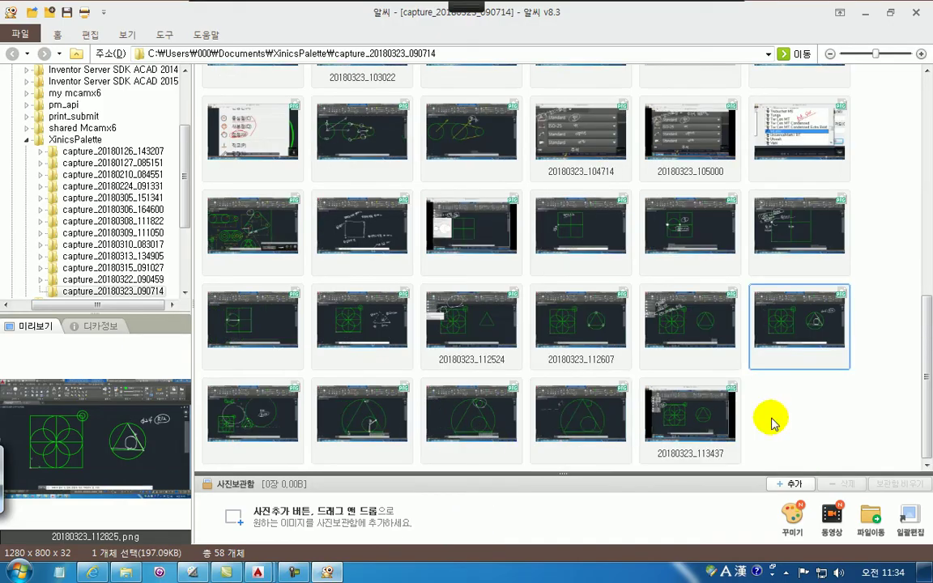
pyautogui.doubleClick(663, 417)
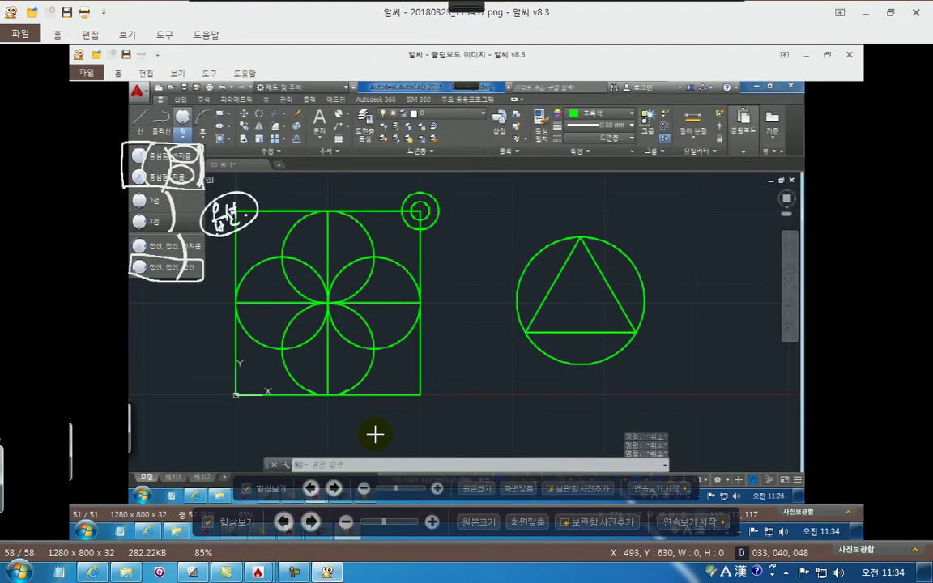
pyautogui.hotkey('ctrl', 'v')
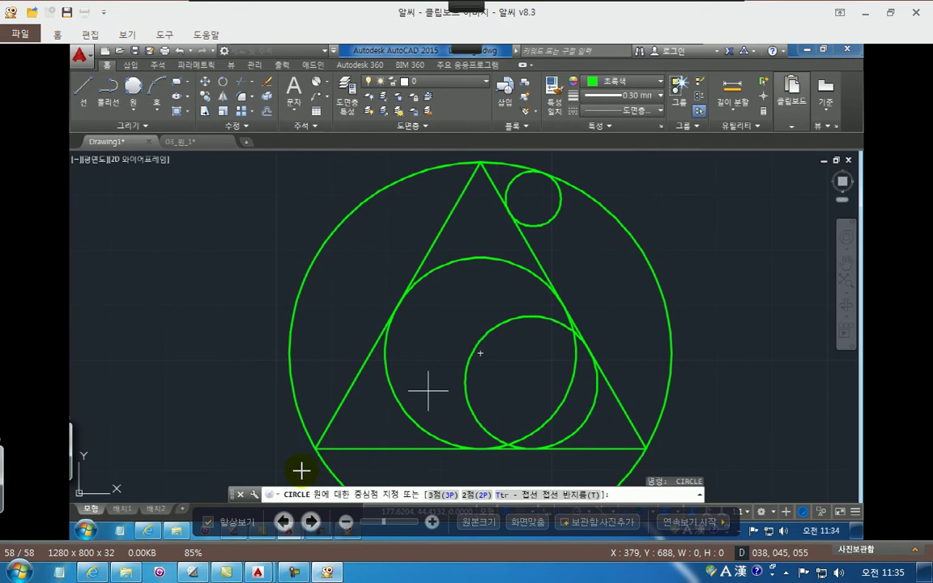
# In the enlarged Circle prompt, draw a white arrow up from 중심점 and write 반지름 with D↵ beneath it
pyautogui.scroll(5, 381, 483)
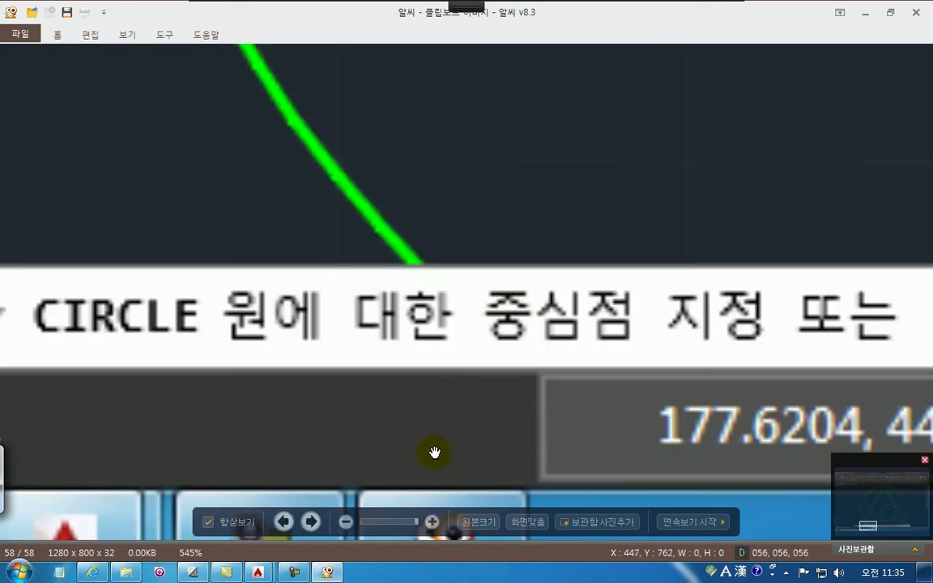
pyautogui.moveTo(565, 330); pyautogui.dragTo(520, 331)
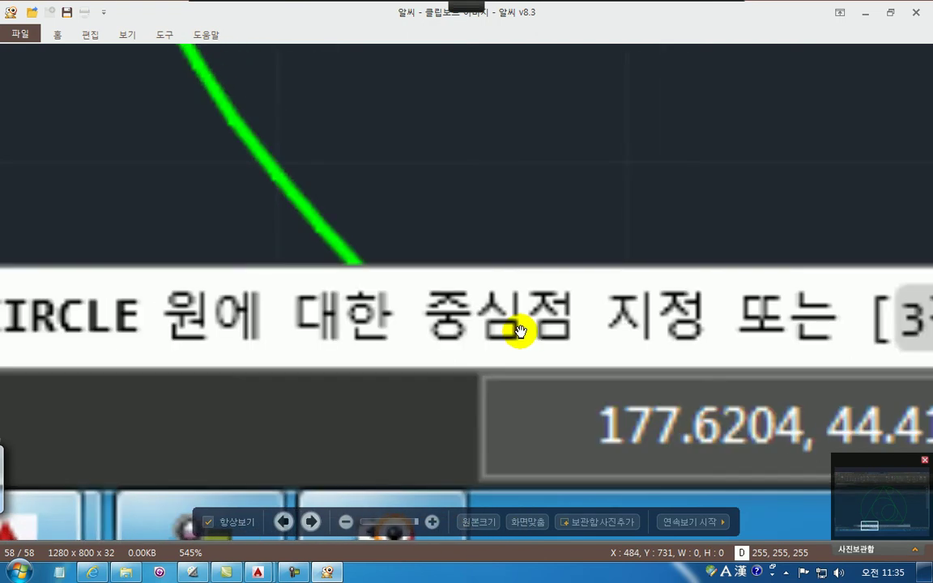
pyautogui.moveTo(466, 5)
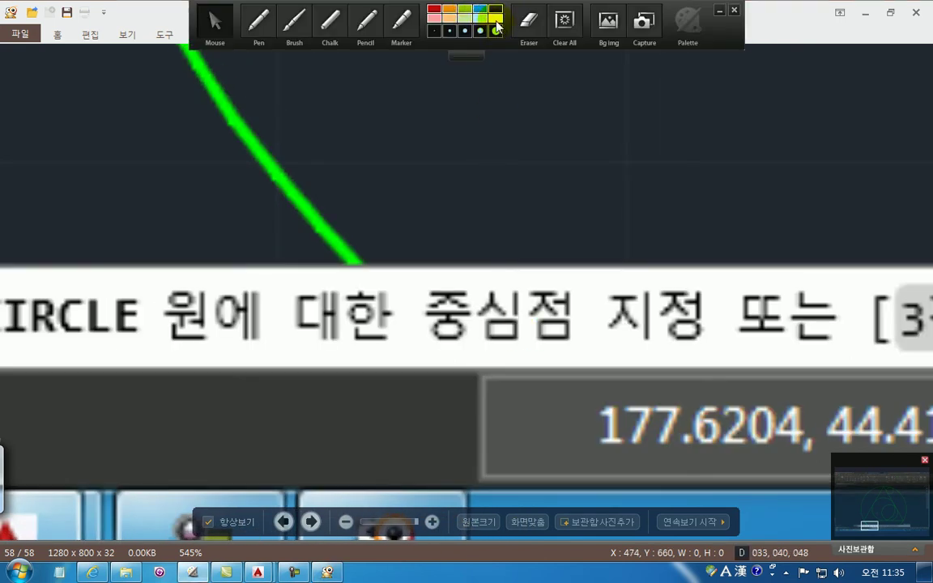
pyautogui.moveTo(515, 261)
pyautogui.mouseDown()
pyautogui.moveTo(587, 183)
pyautogui.moveTo(606, 177)
pyautogui.mouseUp()
pyautogui.moveTo(575, 175); pyautogui.dragTo(605, 185)
pyautogui.moveTo(630, 150)
pyautogui.mouseDown()
pyautogui.moveTo(681, 162)
pyautogui.moveTo(700, 146)
pyautogui.moveTo(702, 161)
pyautogui.mouseUp()
pyautogui.moveTo(668, 199)
pyautogui.mouseDown()
pyautogui.moveTo(661, 214)
pyautogui.moveTo(662, 202)
pyautogui.moveTo(713, 204)
pyautogui.mouseUp()
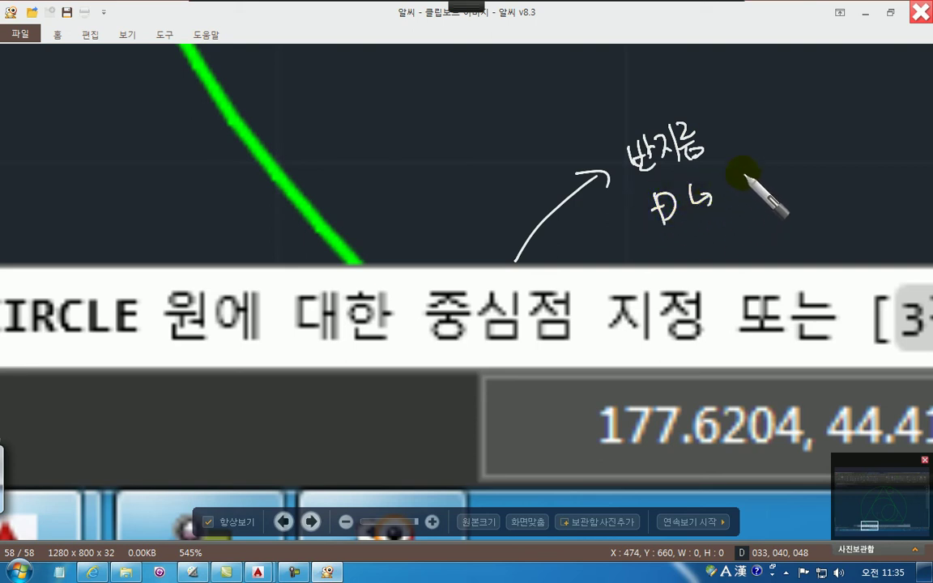
# Add 지름 to the handwritten note, circle 중심점 and enclose the notes in parentheses, and close the pen
pyautogui.moveTo(739, 158)
pyautogui.mouseDown()
pyautogui.moveTo(749, 180)
pyautogui.moveTo(783, 178)
pyautogui.mouseUp()
pyautogui.click(792, 170)
pyautogui.moveTo(537, 375); pyautogui.dragTo(546, 255)
pyautogui.moveTo(625, 156); pyautogui.dragTo(630, 201)
pyautogui.moveTo(576, 173); pyautogui.dragTo(607, 183)
pyautogui.moveTo(741, 71); pyautogui.dragTo(788, 177)
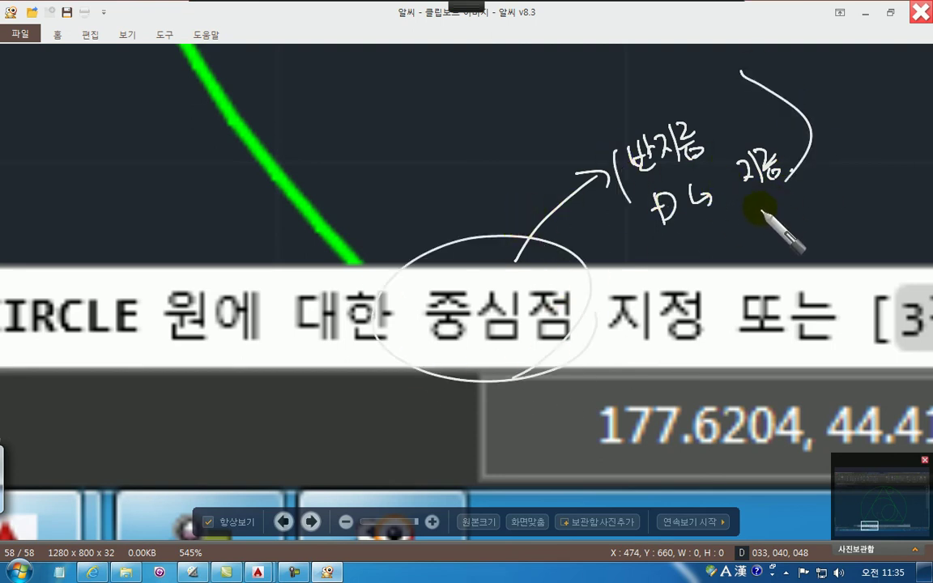
pyautogui.click(922, 13)
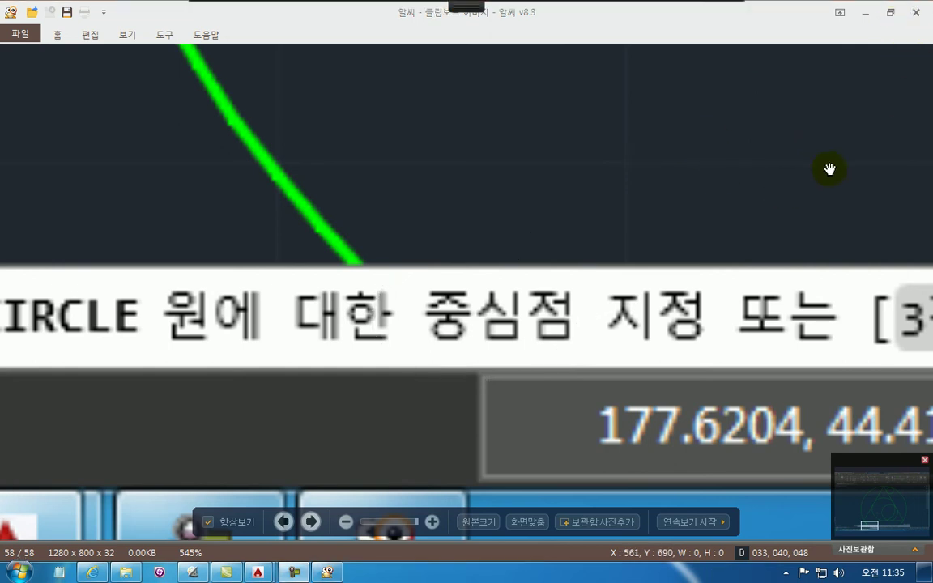
# Examine the 3P, 2P and Ttr options along the enlarged Circle prompt, and return to AutoCAD
pyautogui.moveTo(695, 154); pyautogui.dragTo(337, 164)
pyautogui.moveTo(559, 180); pyautogui.dragTo(243, 184)
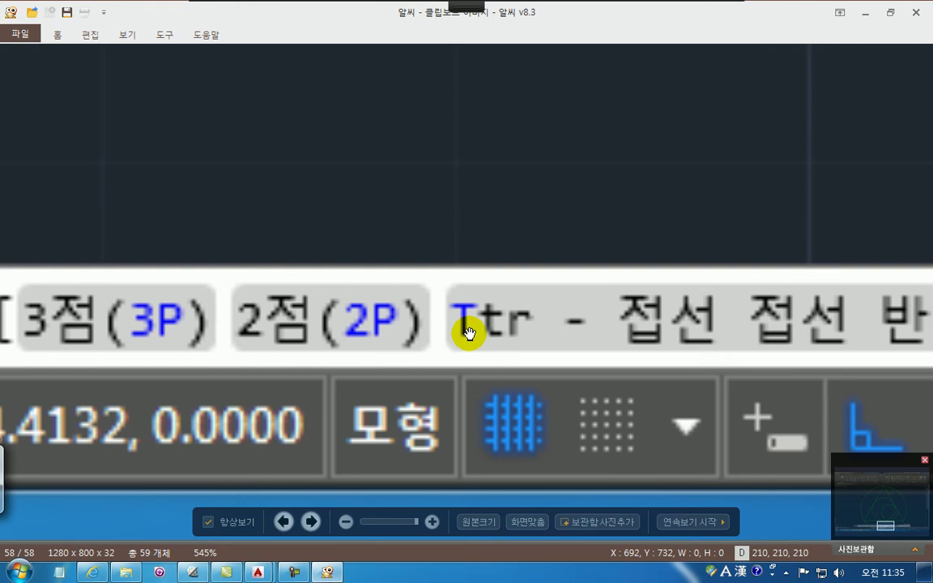
pyautogui.moveTo(547, 321); pyautogui.dragTo(194, 319)
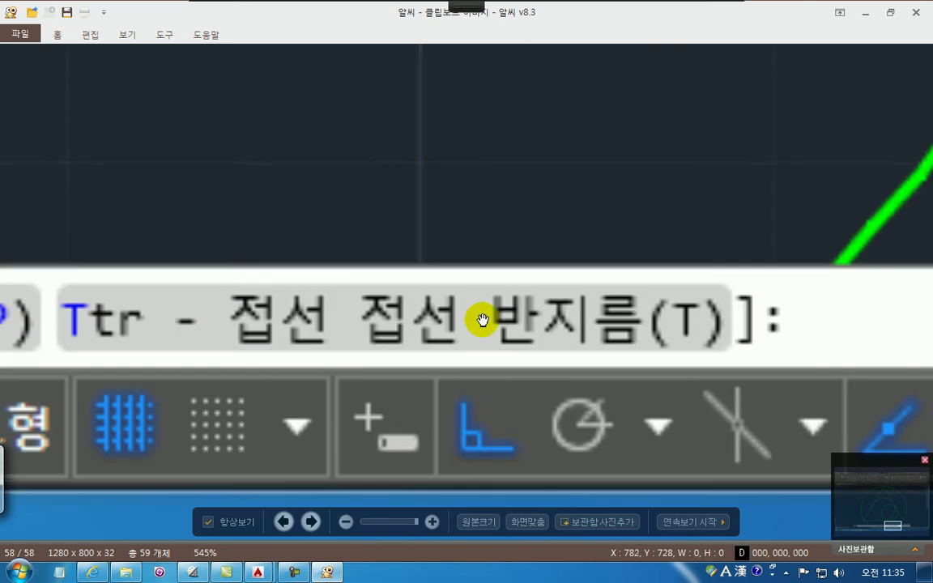
pyautogui.moveTo(647, 308)
pyautogui.mouseDown()
pyautogui.moveTo(468, 322)
pyautogui.moveTo(552, 329)
pyautogui.moveTo(650, 305)
pyautogui.mouseUp()
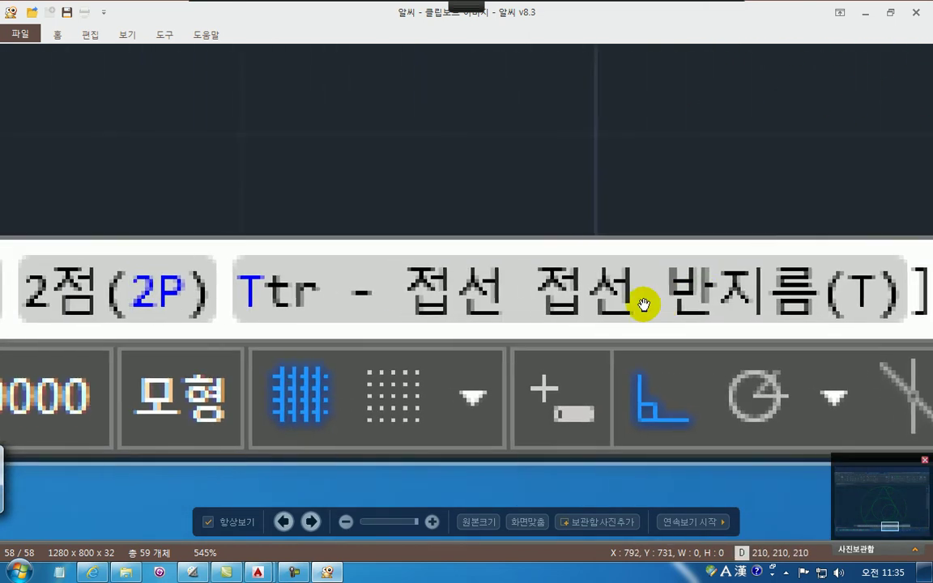
pyautogui.moveTo(438, 287); pyautogui.dragTo(377, 296)
pyautogui.moveTo(609, 283); pyautogui.dragTo(494, 288)
pyautogui.moveTo(698, 271); pyautogui.dragTo(565, 242)
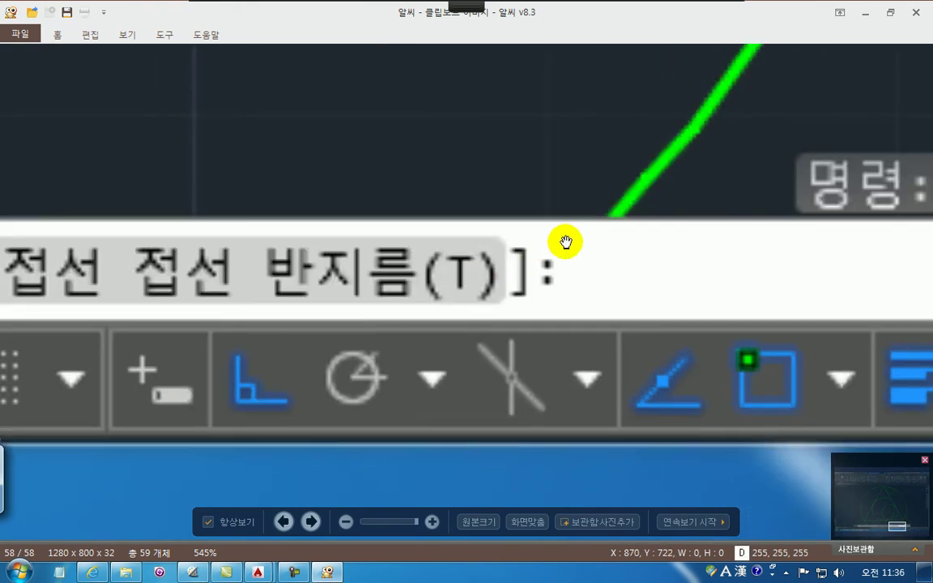
pyautogui.click(868, 13)
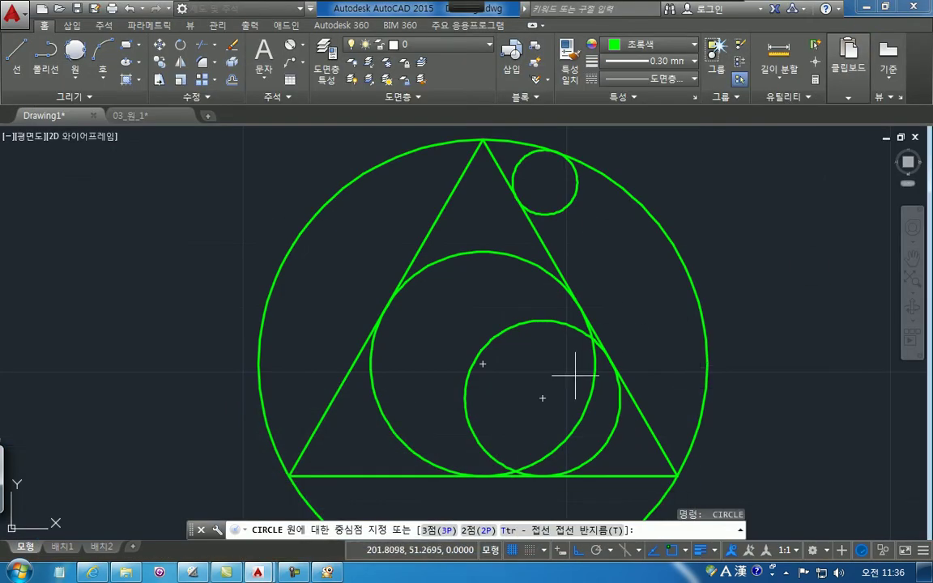
# Cancel the Circle command and delete the two overlapping inner circles and the small circle outside the triangle's right side
pyautogui.press('Escape')
pyautogui.click(624, 451)
pyautogui.click(559, 418)
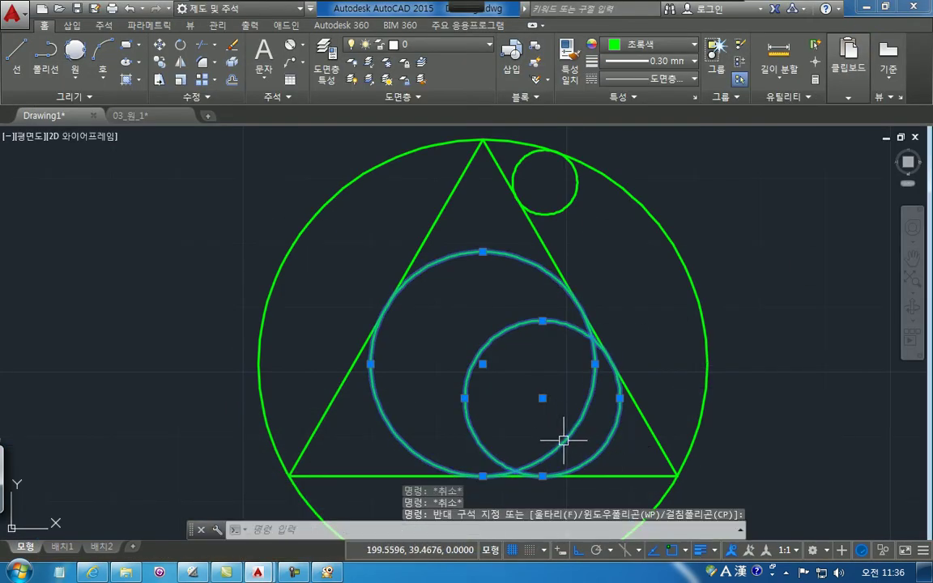
pyautogui.press('Delete')
pyautogui.click(556, 184)
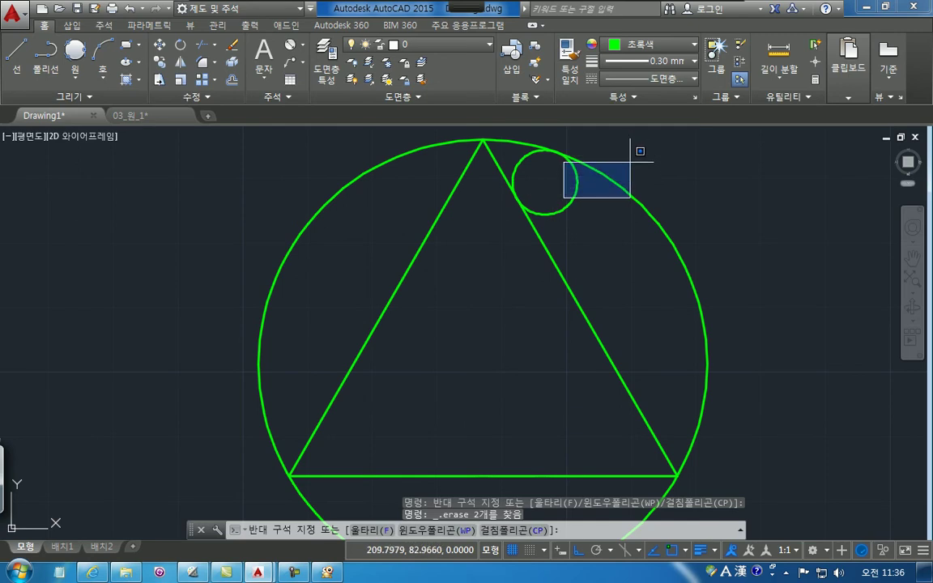
pyautogui.click(591, 206)
pyautogui.click(571, 199)
pyautogui.press('Delete')
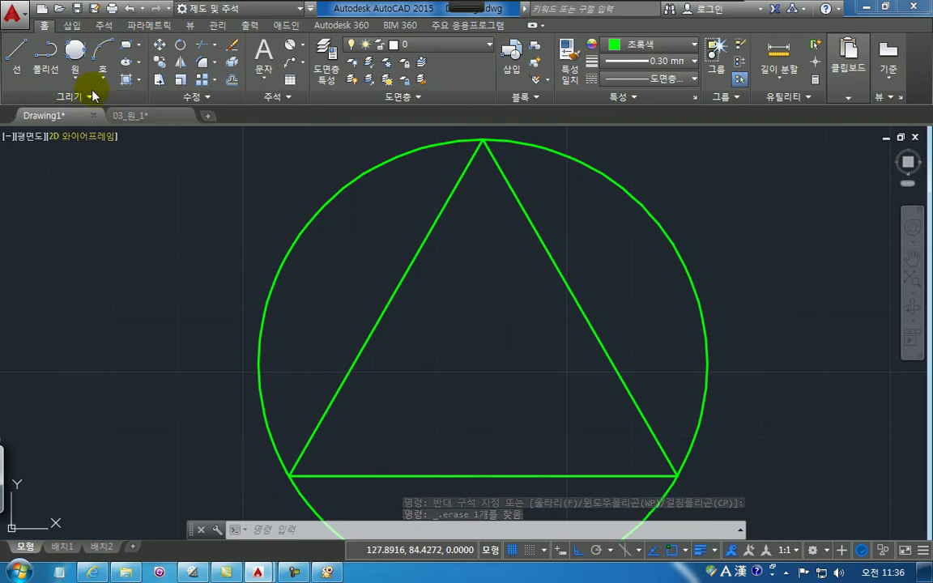
# Start a three-point circle (3P) with its first point tangent to the triangle's left side
pyautogui.write('c')
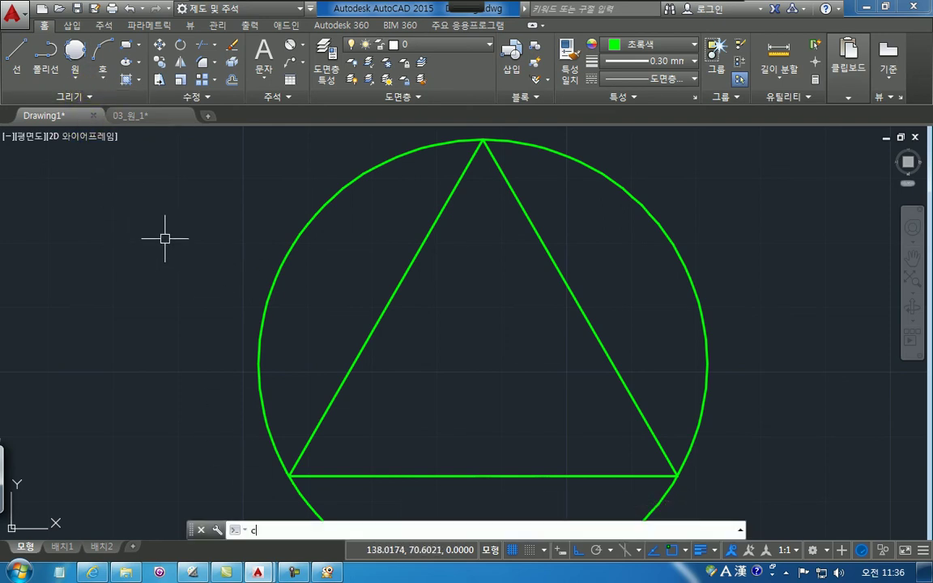
pyautogui.write('ir')
pyautogui.press('Escape')
pyautogui.write('co')
pyautogui.press('BackSpace')
pyautogui.write('ir')
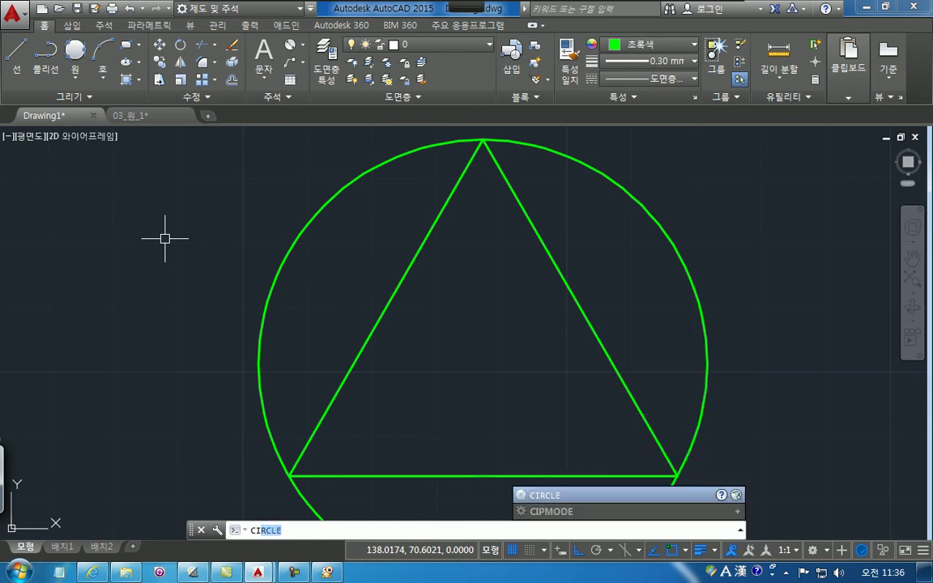
pyautogui.write('cle')
pyautogui.press('Return')
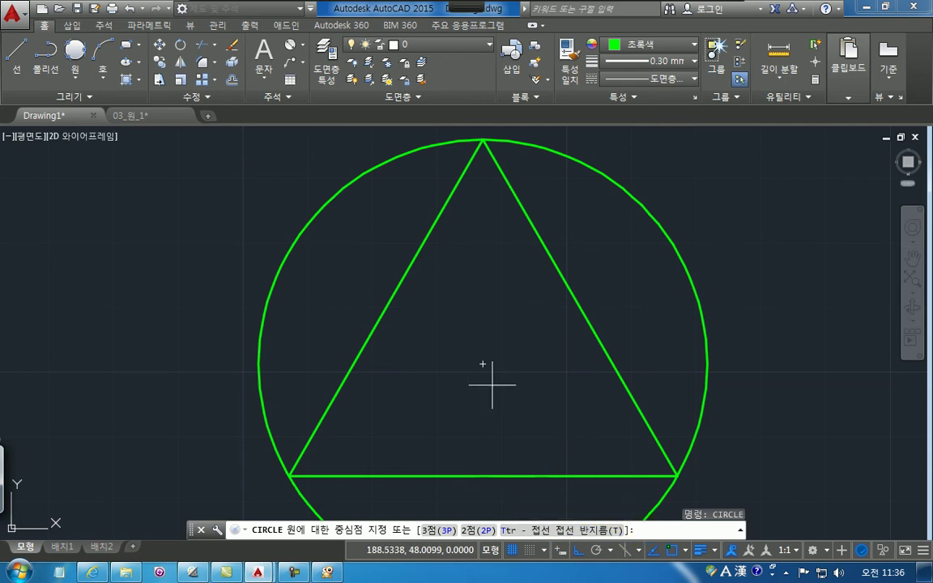
pyautogui.click(444, 530)
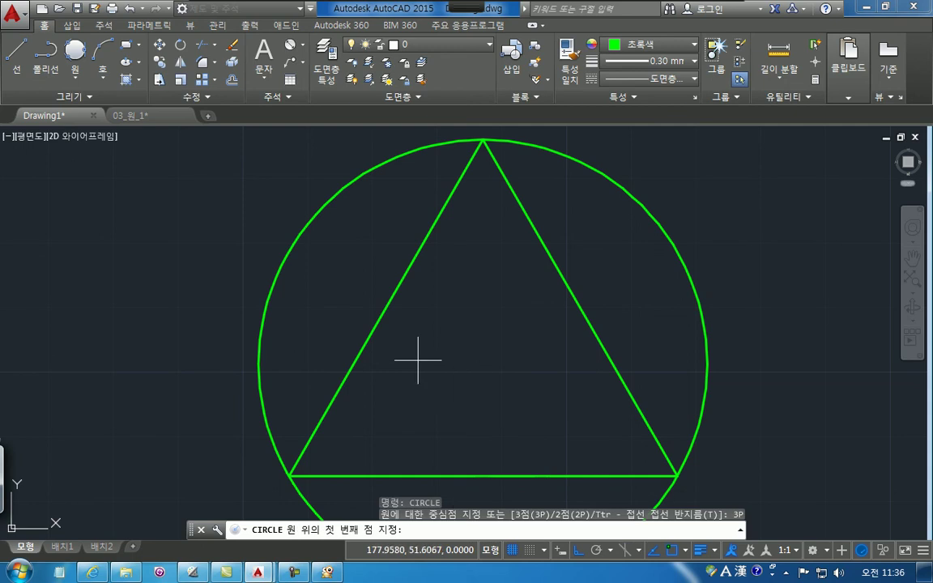
pyautogui.keyDown('shift'); pyautogui.rightClick(431, 332); pyautogui.keyUp('shift')
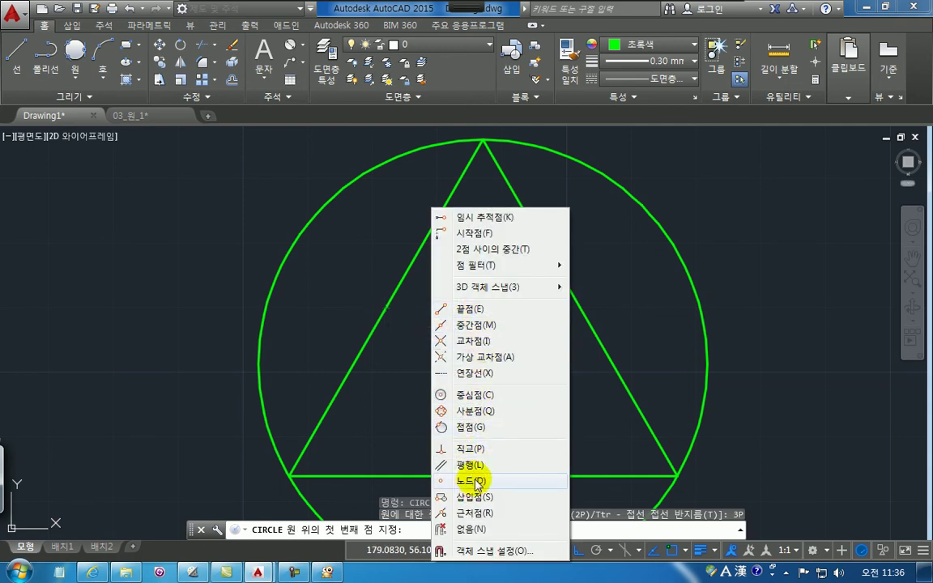
pyautogui.click(485, 426)
pyautogui.click(413, 277)
# Complete the three-point circle with its second and third points tangent to the triangle's base and right side
pyautogui.keyDown('shift'); pyautogui.rightClick(418, 337); pyautogui.keyUp('shift')
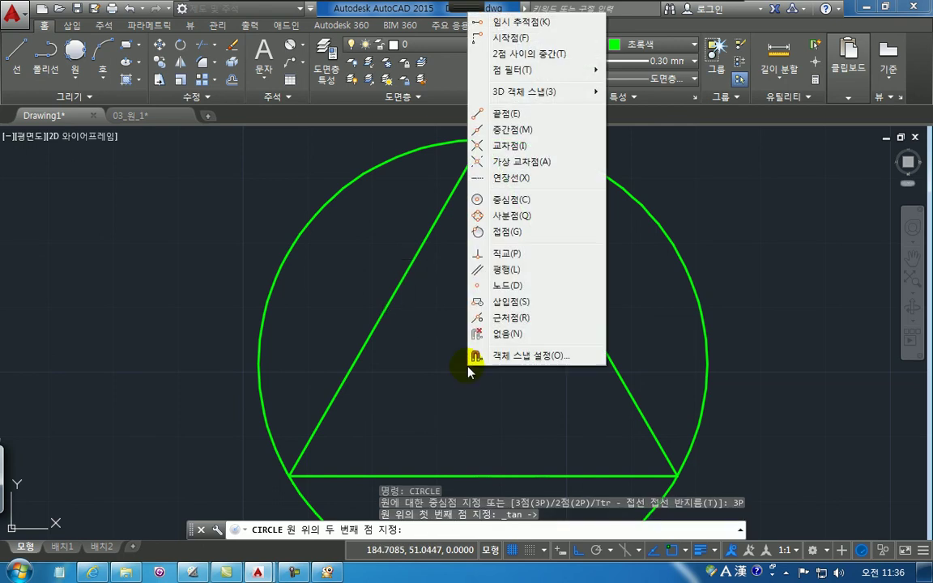
pyautogui.click(522, 233)
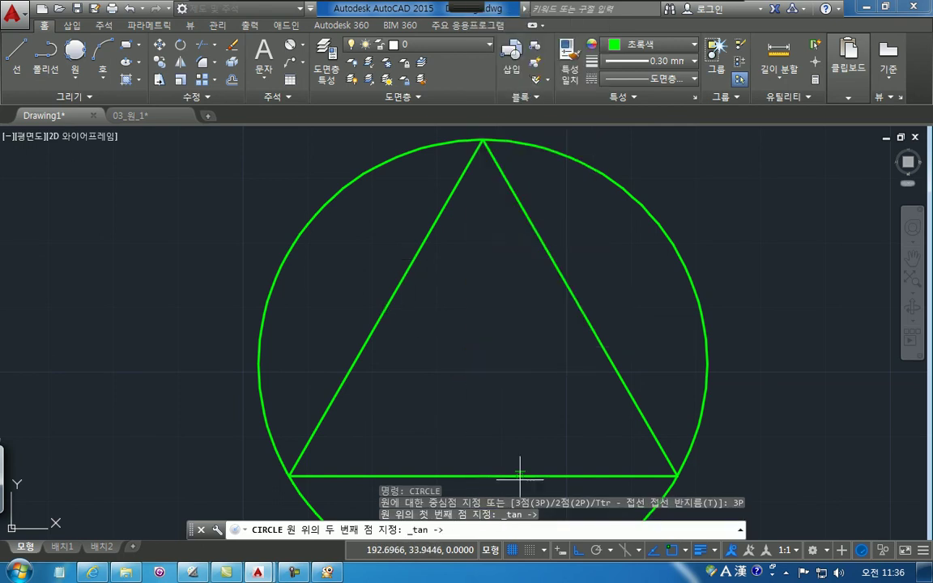
pyautogui.click(468, 475)
pyautogui.keyDown('shift'); pyautogui.rightClick(477, 379); pyautogui.keyUp('shift')
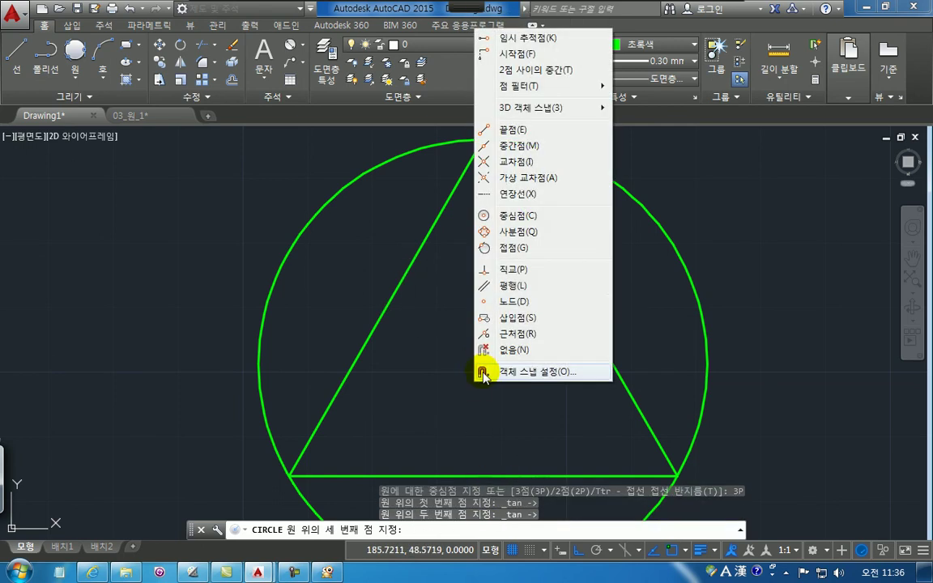
pyautogui.click(528, 247)
pyautogui.click(554, 264)
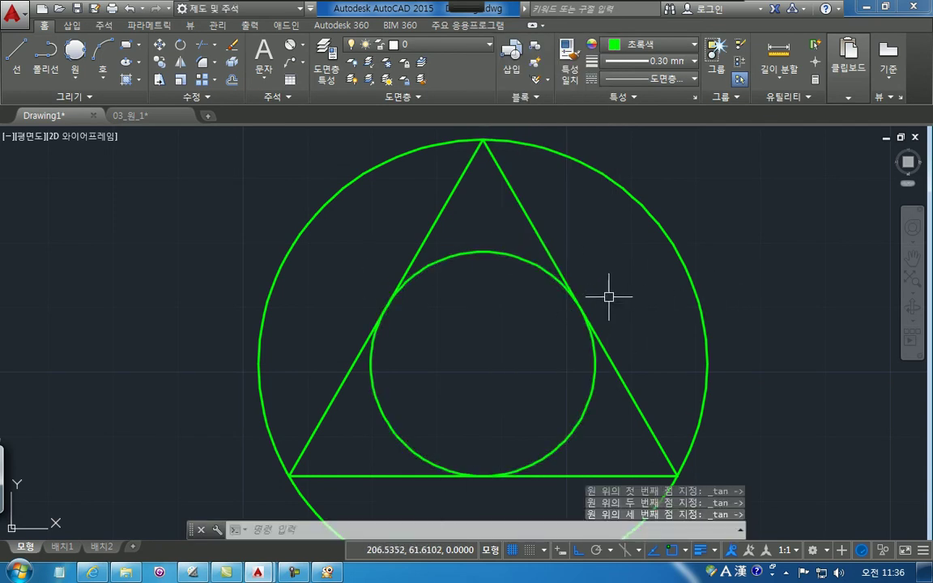
# Delete the circle inscribed in the triangle
pyautogui.click(469, 534)
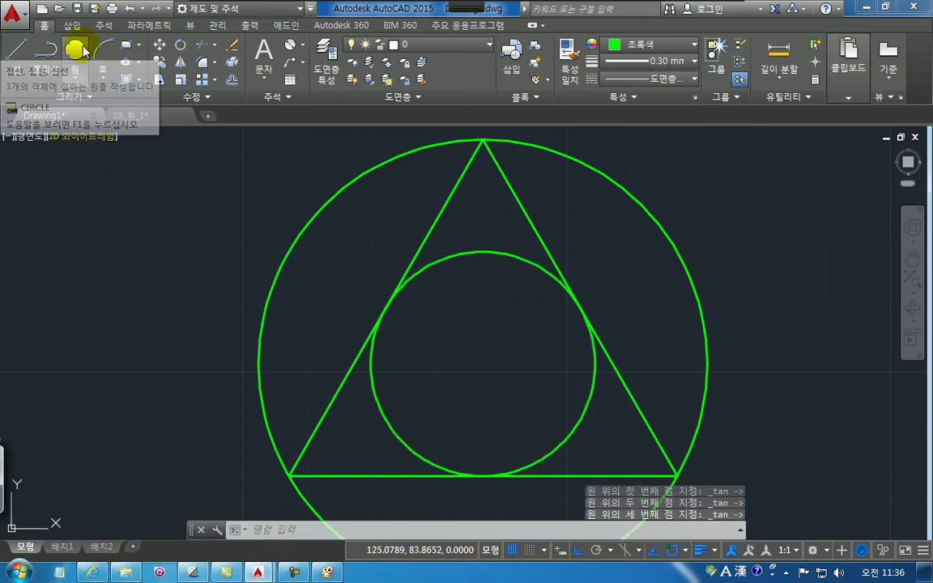
pyautogui.click(467, 533)
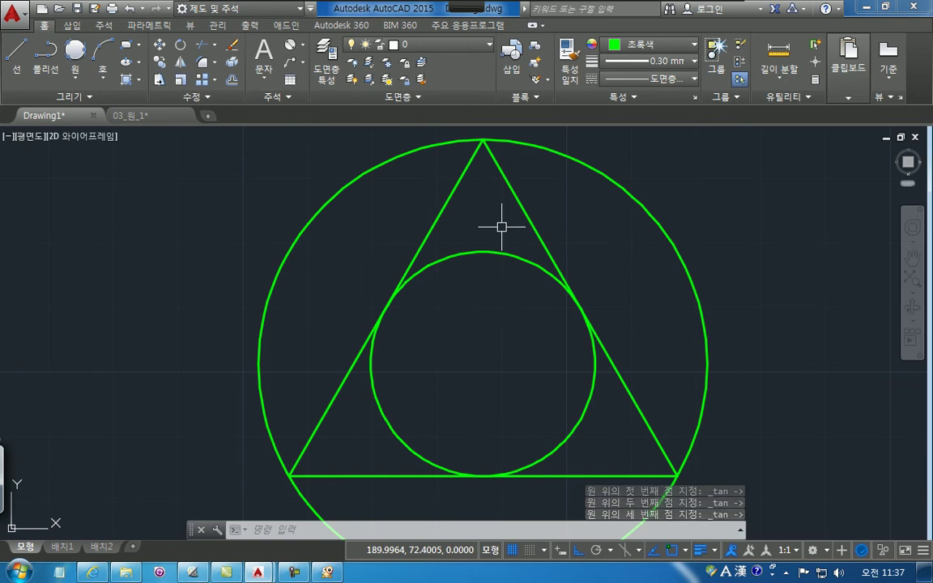
pyautogui.click(490, 260)
pyautogui.press('Delete')
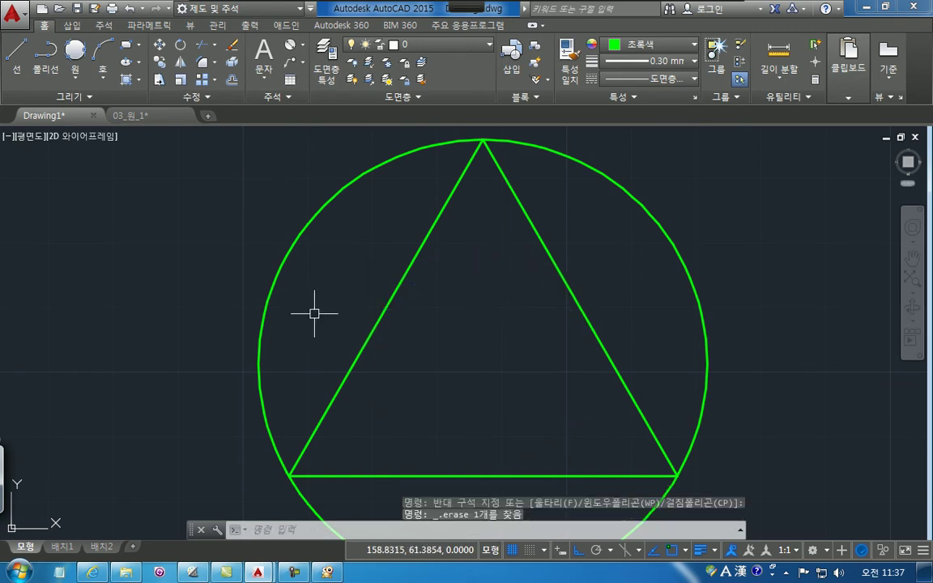
# Start another three-point circle and set its first two points tangent to the triangle's left side and base
pyautogui.write('c')
pyautogui.press('Return')
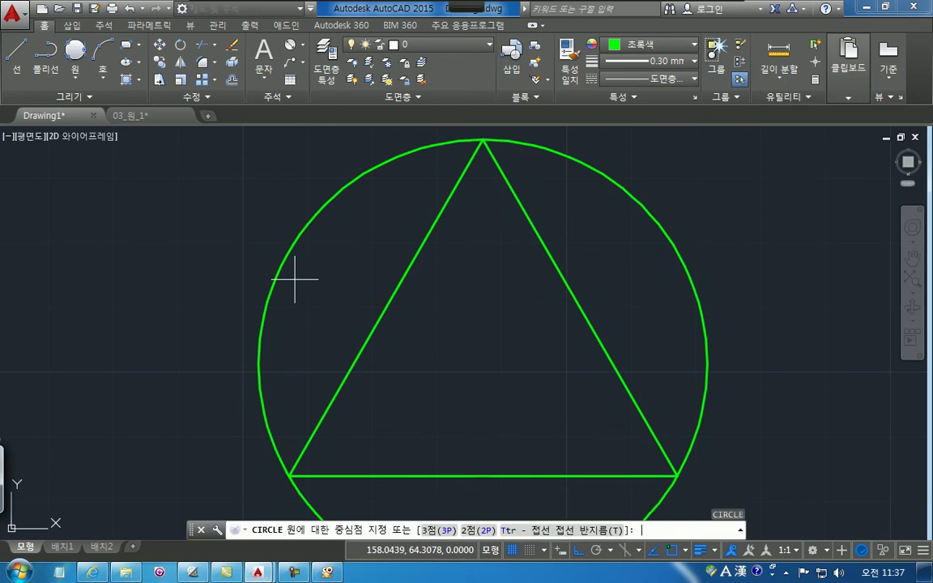
pyautogui.click(443, 534)
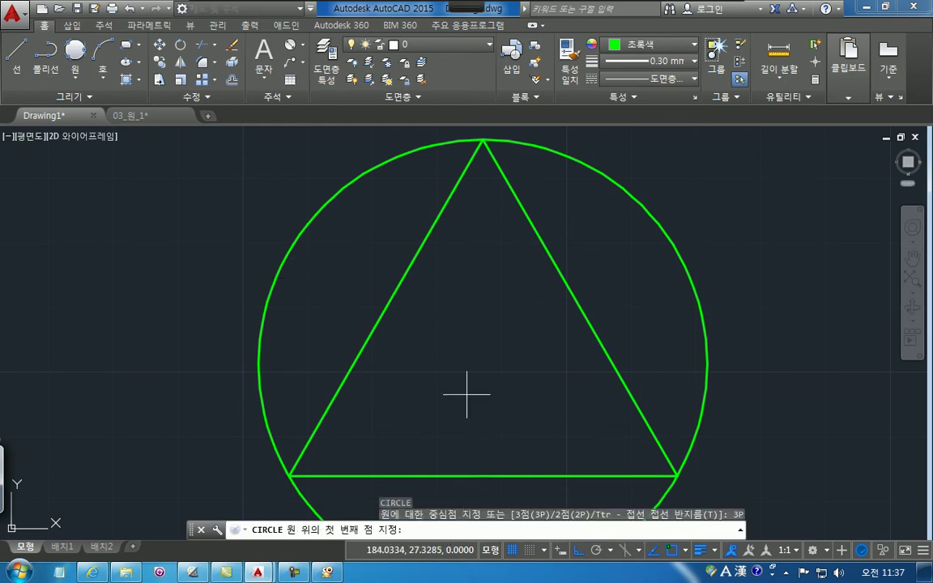
pyautogui.keyDown('shift'); pyautogui.rightClick(434, 312); pyautogui.keyUp('shift')
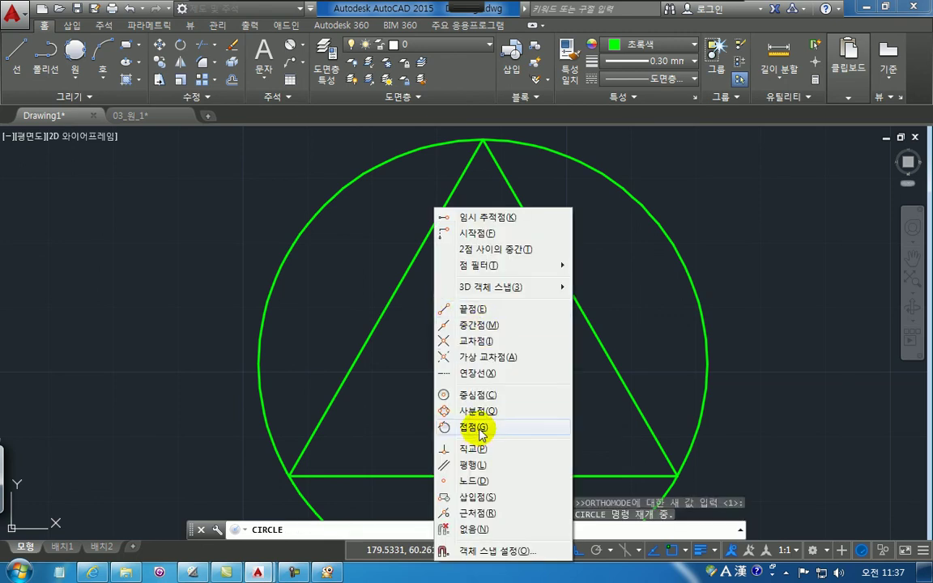
pyautogui.click(437, 389)
pyautogui.click(408, 277)
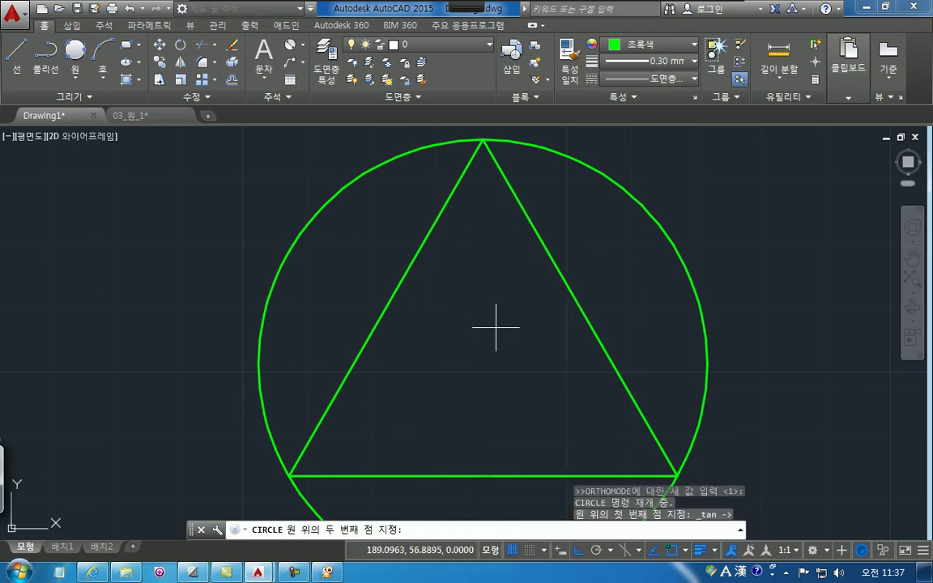
pyautogui.keyDown('shift'); pyautogui.rightClick(495, 327); pyautogui.keyUp('shift')
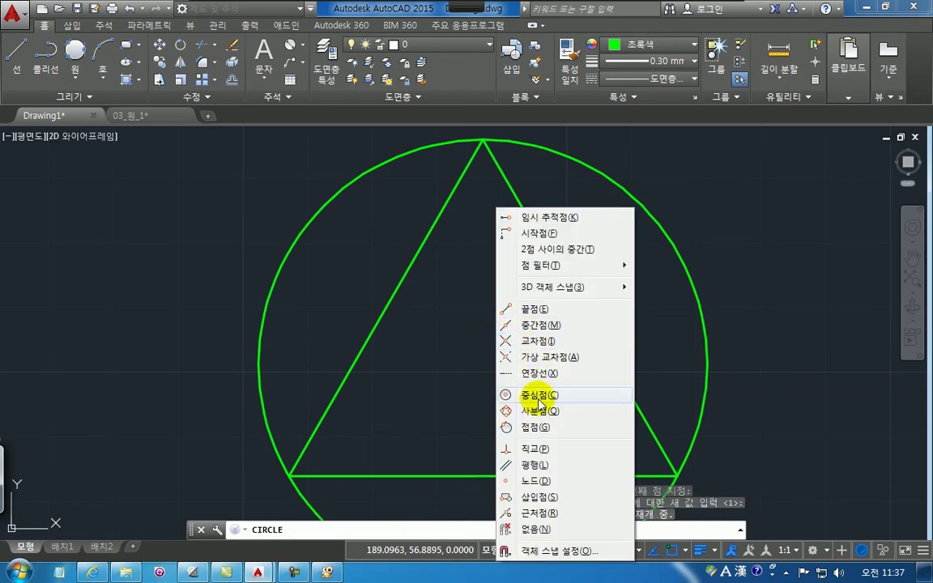
pyautogui.click(523, 423)
pyautogui.click(508, 464)
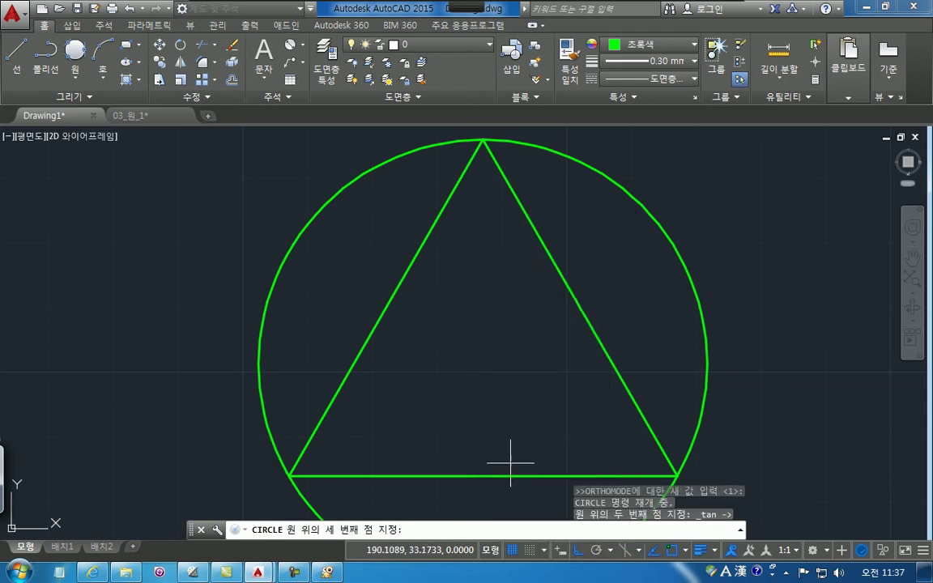
# Try to place the circle's third point on the triangle's right side with a Quadrant snap
pyautogui.keyDown('shift'); pyautogui.rightClick(470, 323); pyautogui.keyUp('shift')
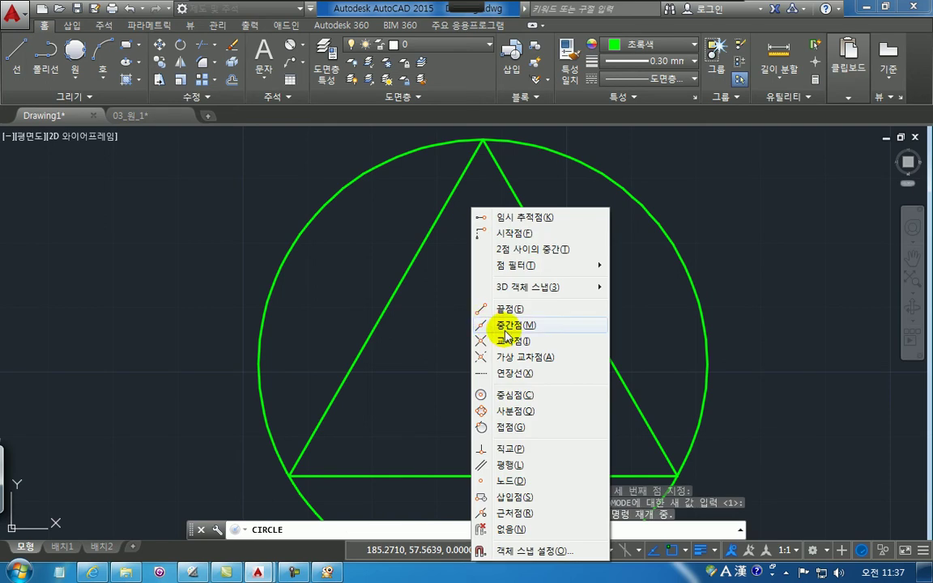
pyautogui.click(518, 373)
pyautogui.click(570, 299)
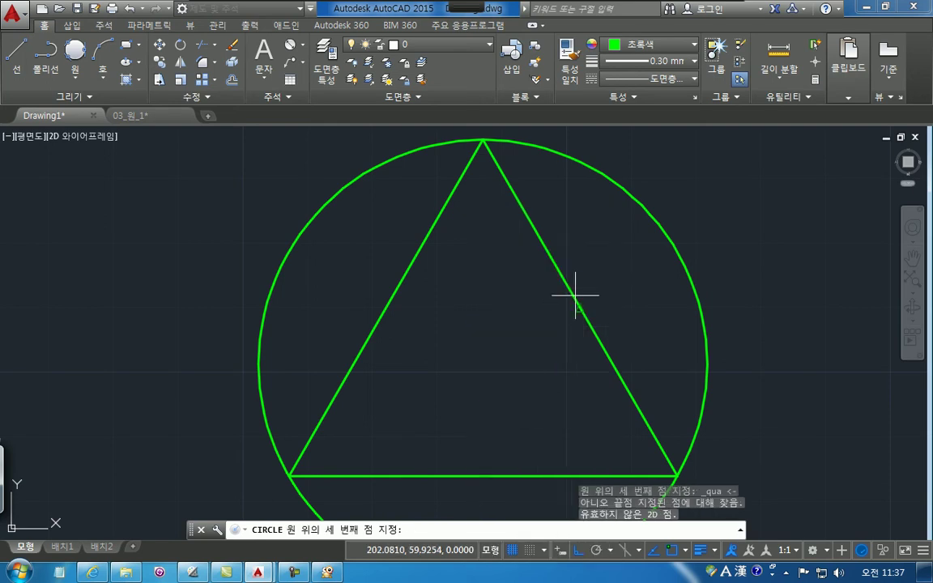
# Set the circle's third point tangent to the triangle's right side to finish the inscribed circle
pyautogui.keyDown('shift'); pyautogui.rightClick(537, 281); pyautogui.keyUp('shift')
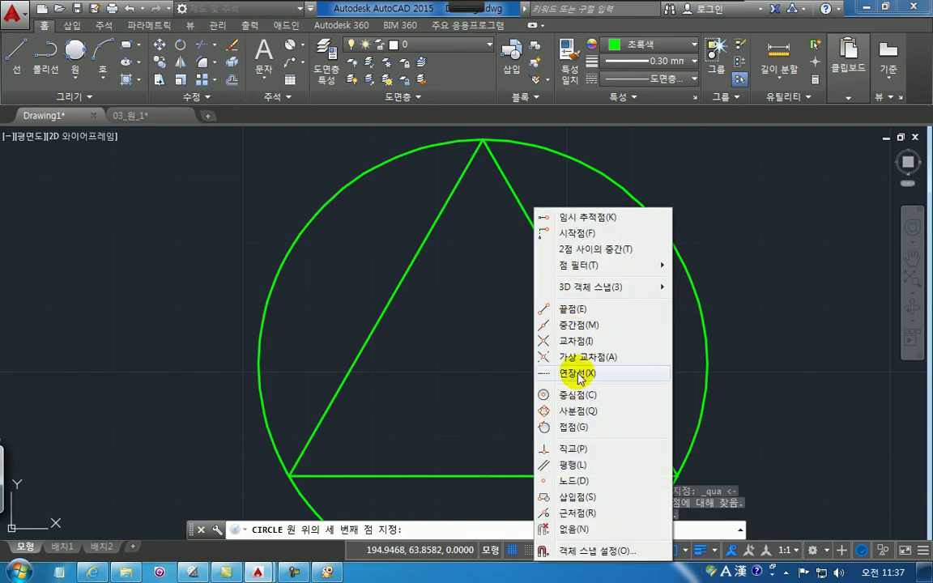
pyautogui.click(547, 410)
pyautogui.click(558, 270)
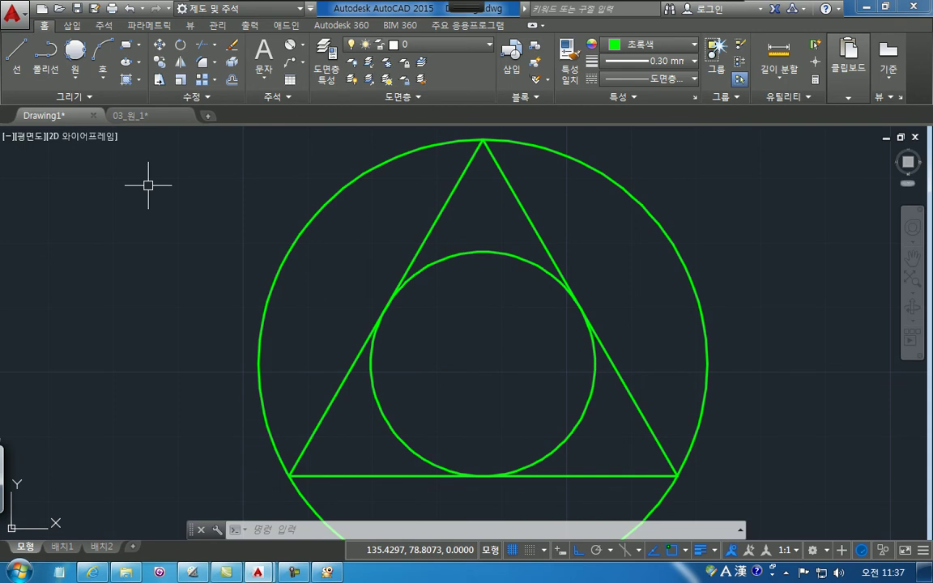
# Review the Circle drawing methods down to the tangent, tangent, tangent entry, and dismiss them
pyautogui.click(77, 76)
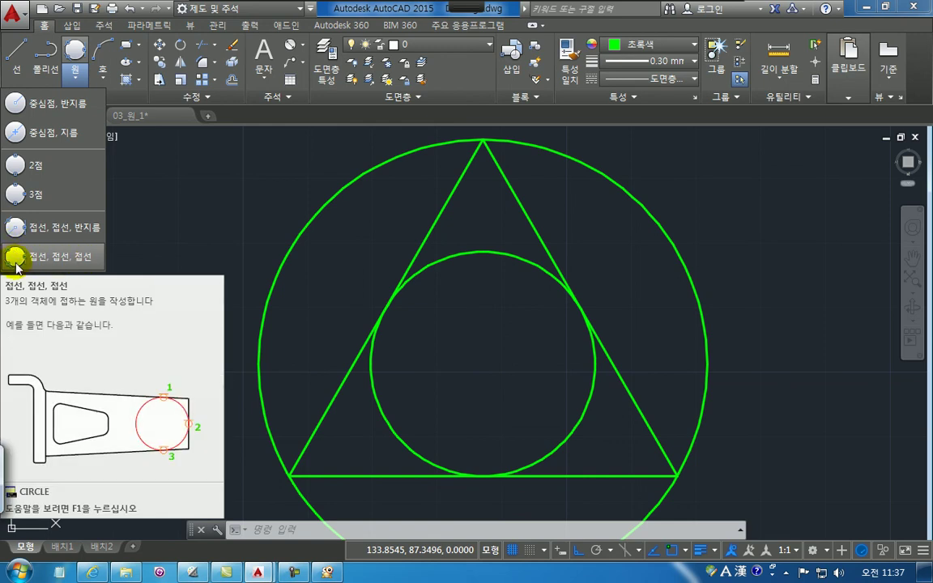
pyautogui.press('Escape')
pyautogui.press('Escape')
pyautogui.press('Escape')
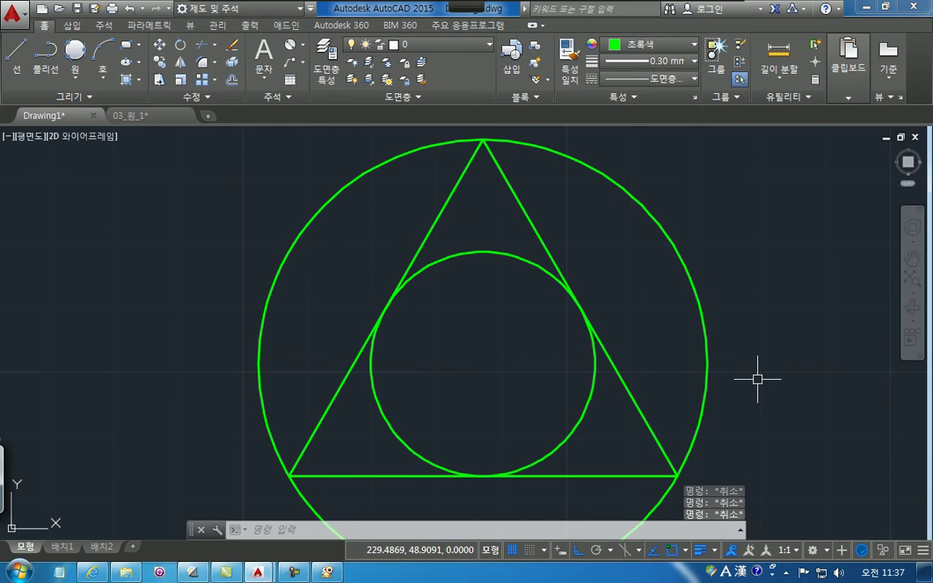
pyautogui.click(294, 575)
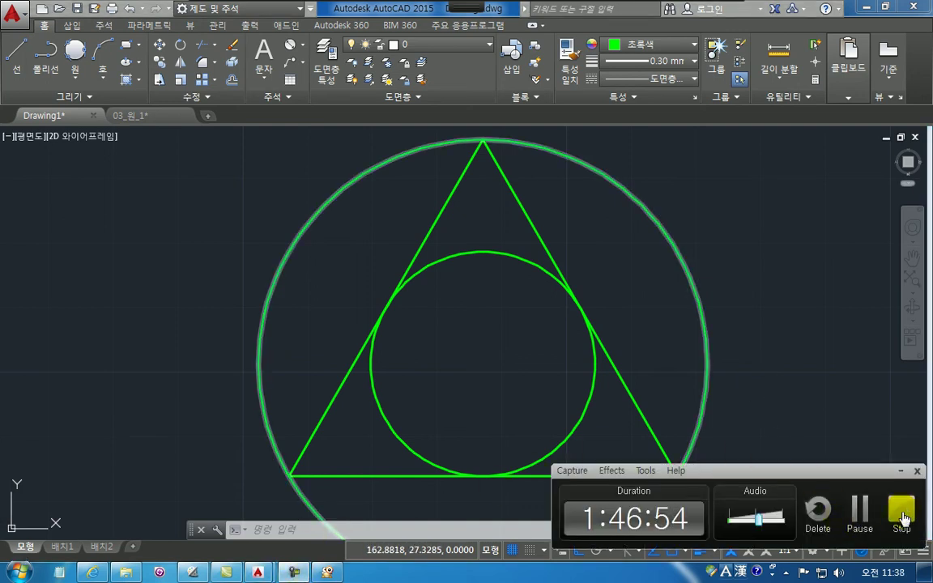